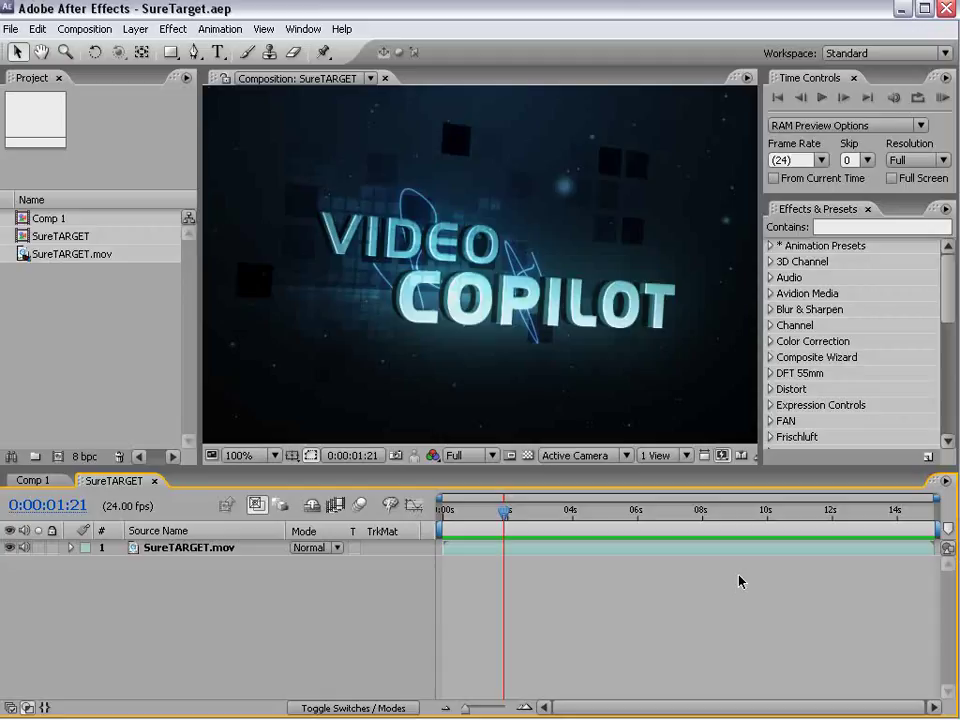
Preview the SureTARGET composition's title animation, view the Advanced Camera Tips tutorial page in Firefox, and return to After Effects
left_click_drag(506, 512, 616, 515)
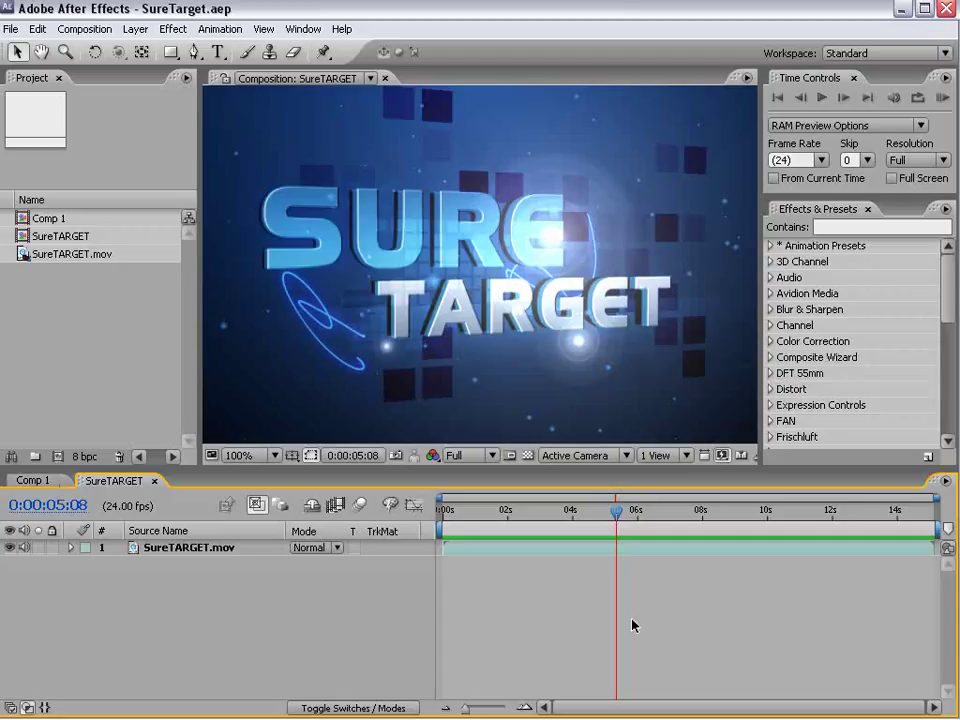
key("KP_0")
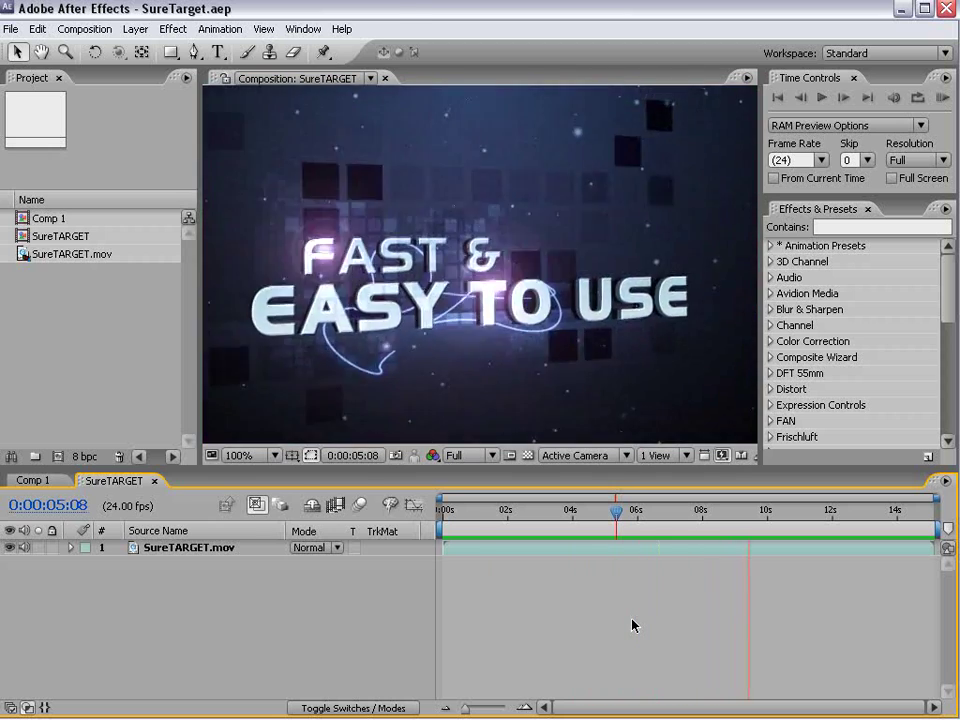
key("space")
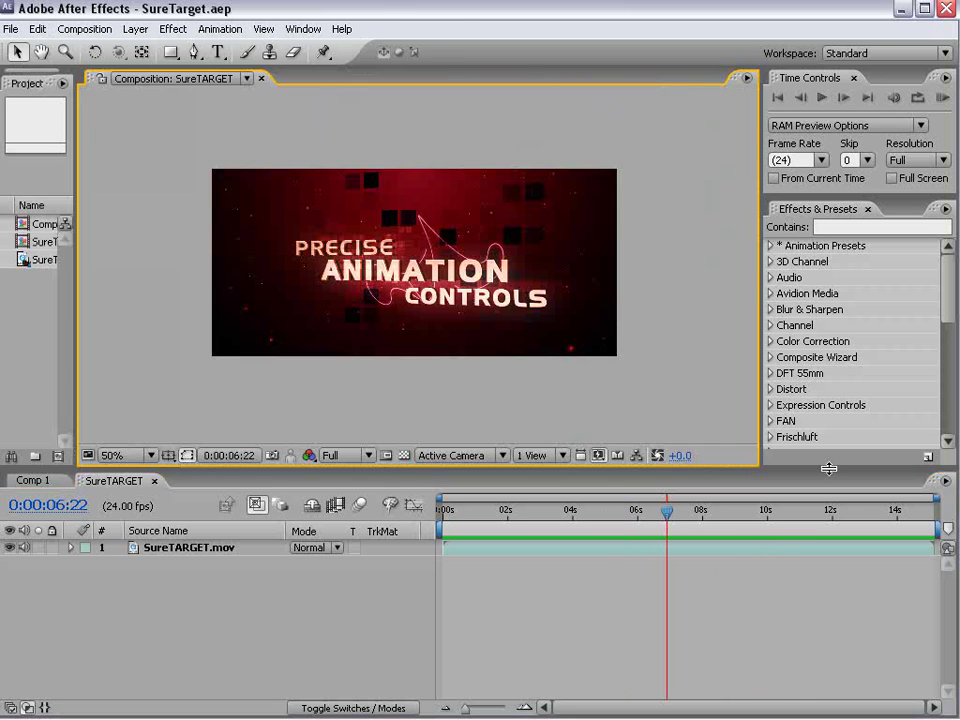
key("alt+Tab")
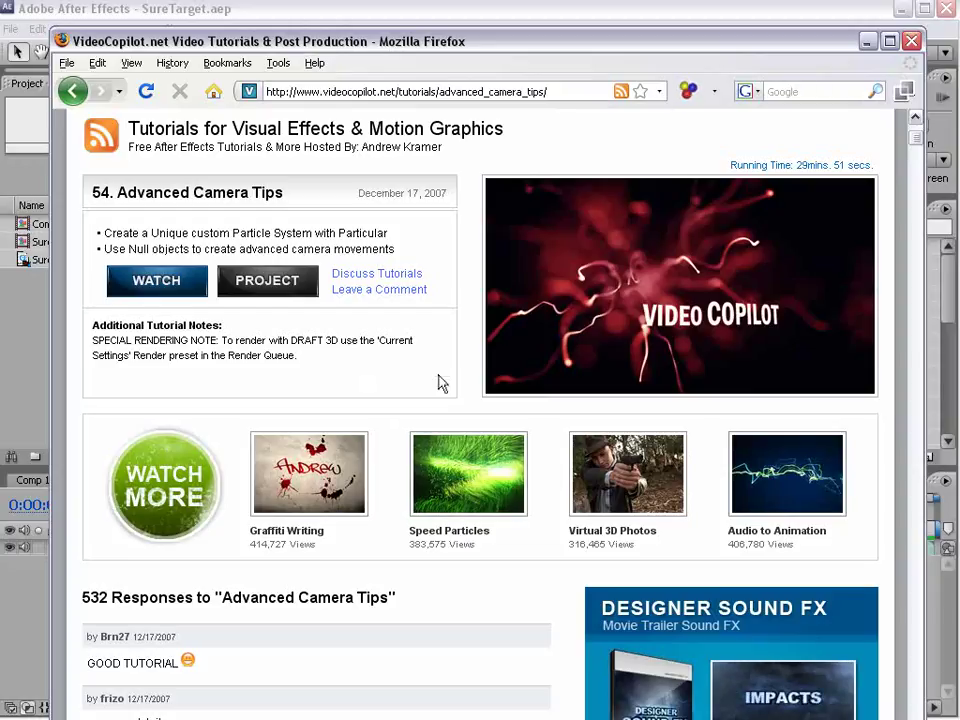
left_click(268, 7)
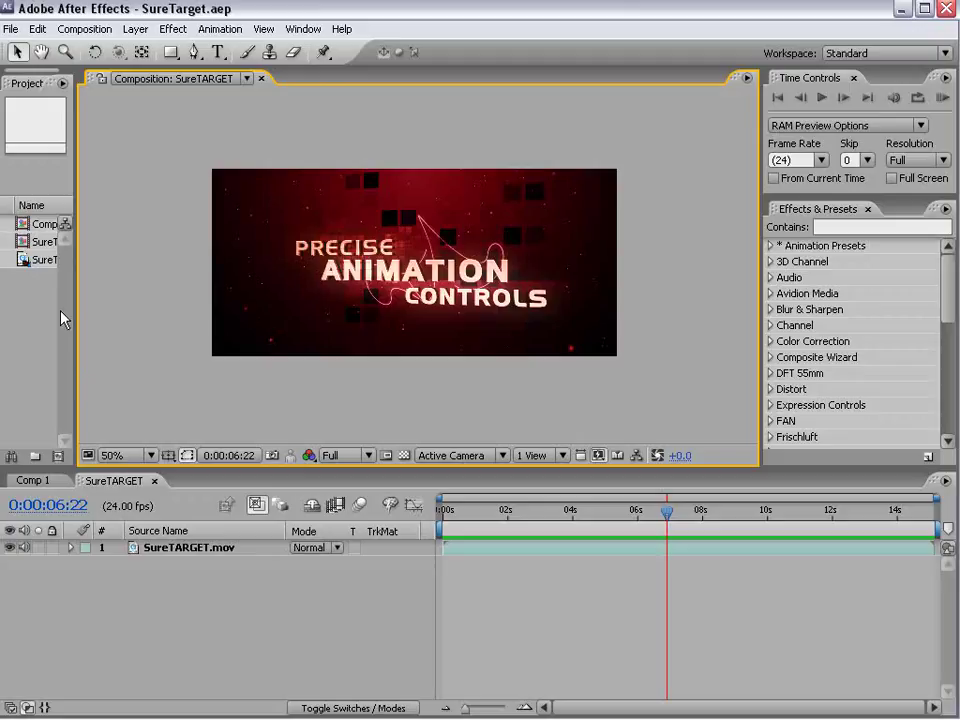
Widen the project area and create a new composition named Comp 2 at 864 x 486, 24 fps, 30 seconds long
left_click_drag(75, 302, 227, 317)
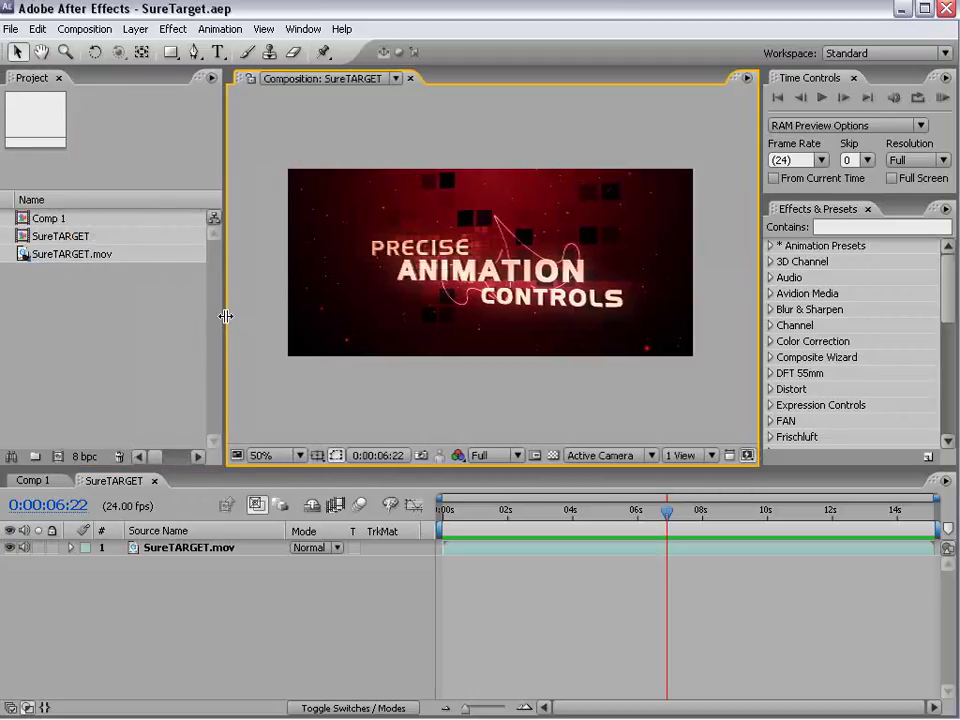
left_click(84, 29)
left_click(84, 47)
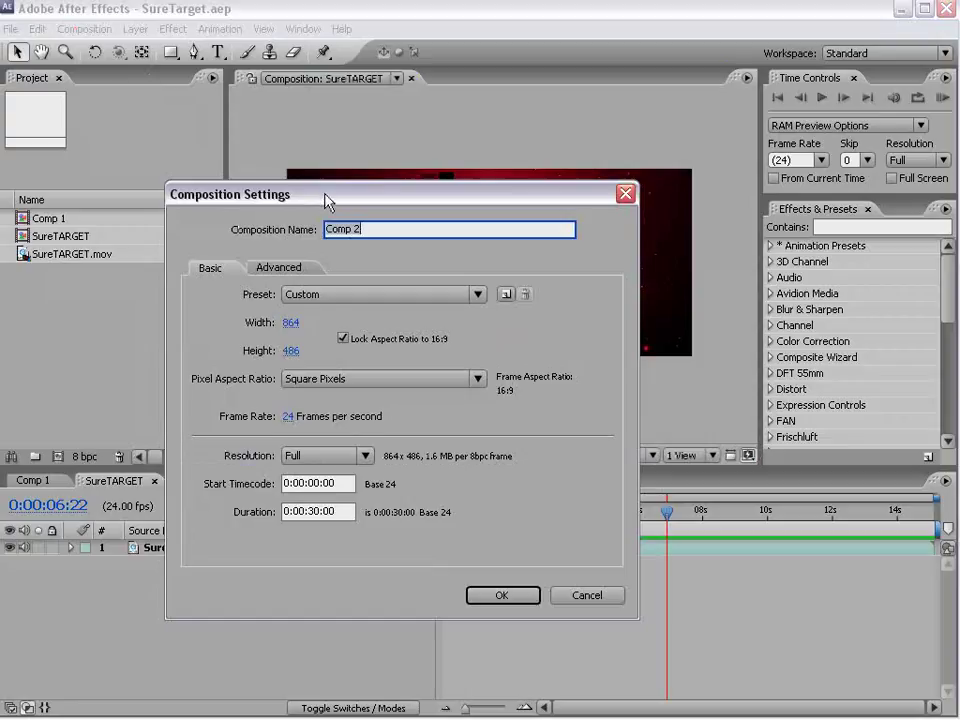
left_click(502, 595)
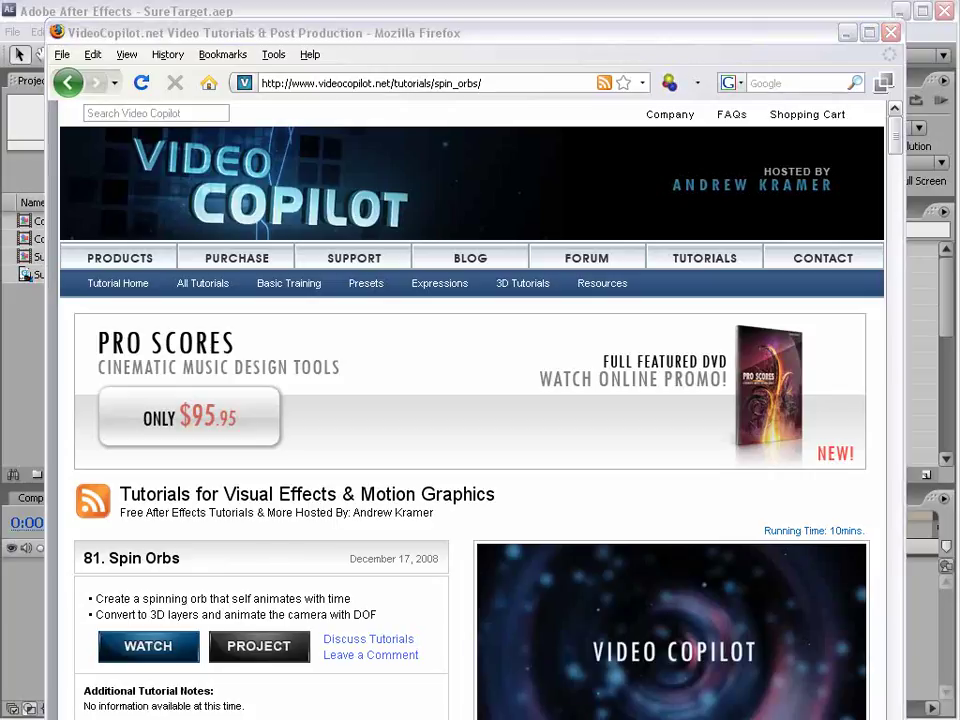
Locate the __-Video Copilot-__ folder in the After Effects CS3 Presets folder in Windows Explorer, and return to After Effects
key("alt+Tab")
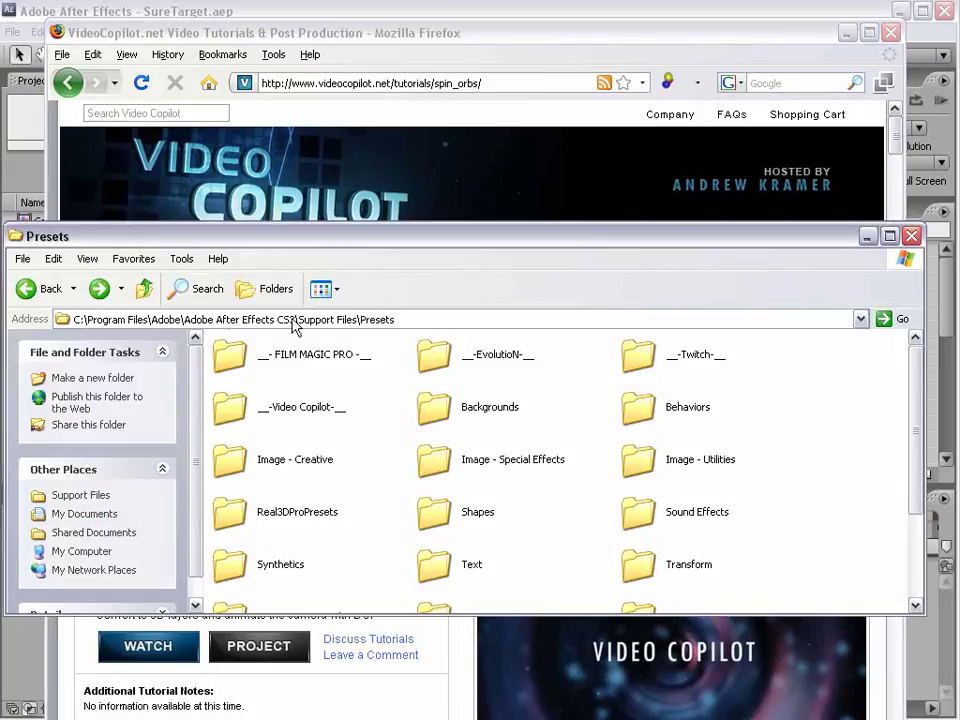
mouse_move(525, 452)
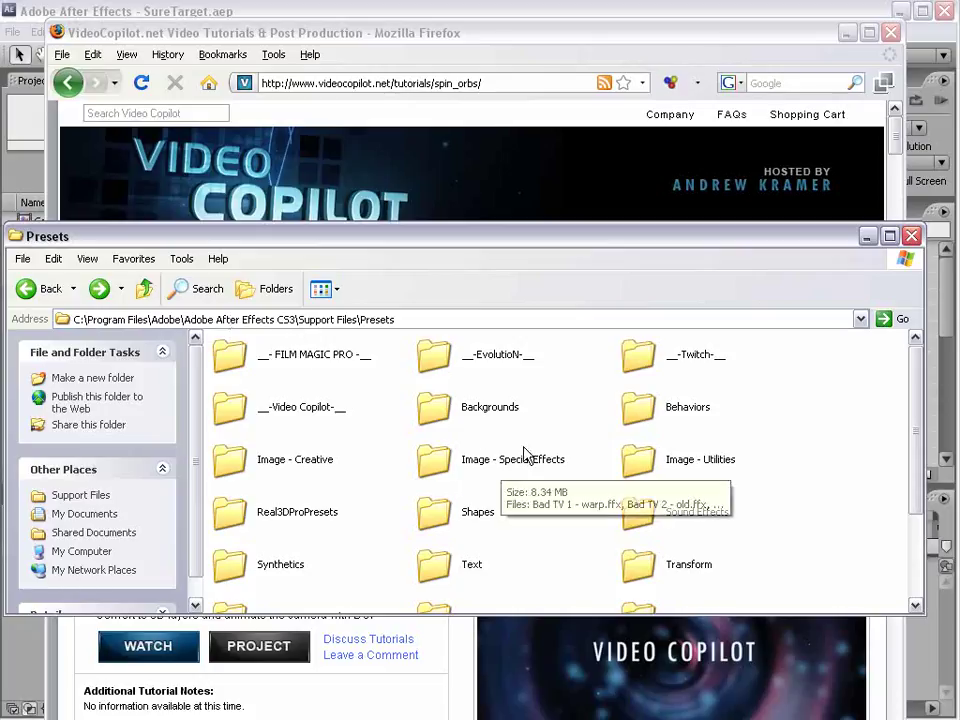
left_click(393, 428)
left_click(283, 411)
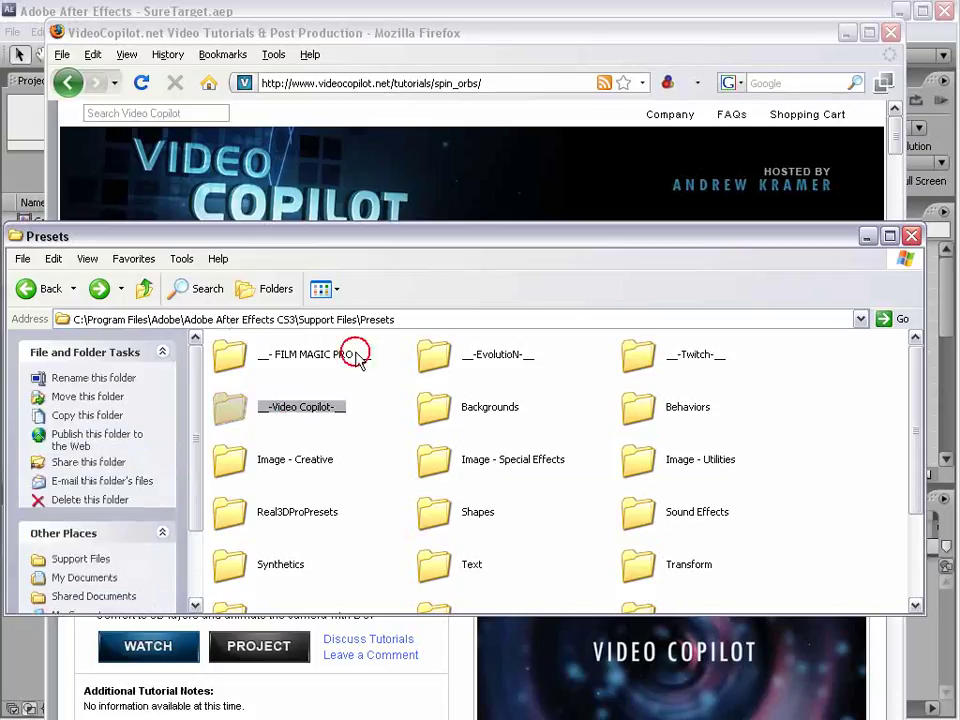
left_click(380, 412)
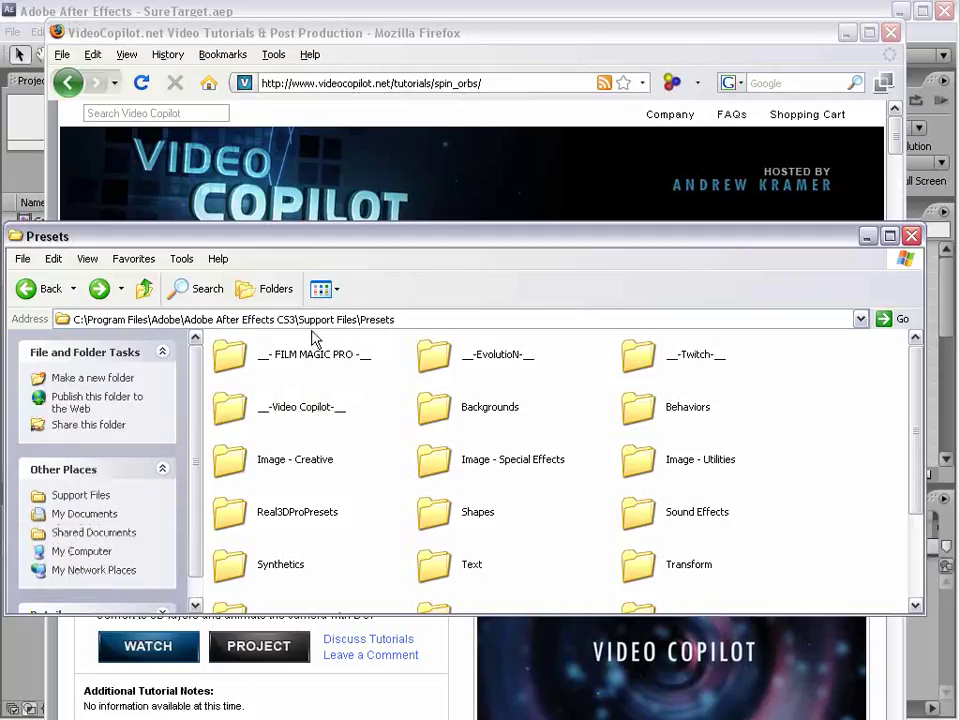
left_click(289, 407)
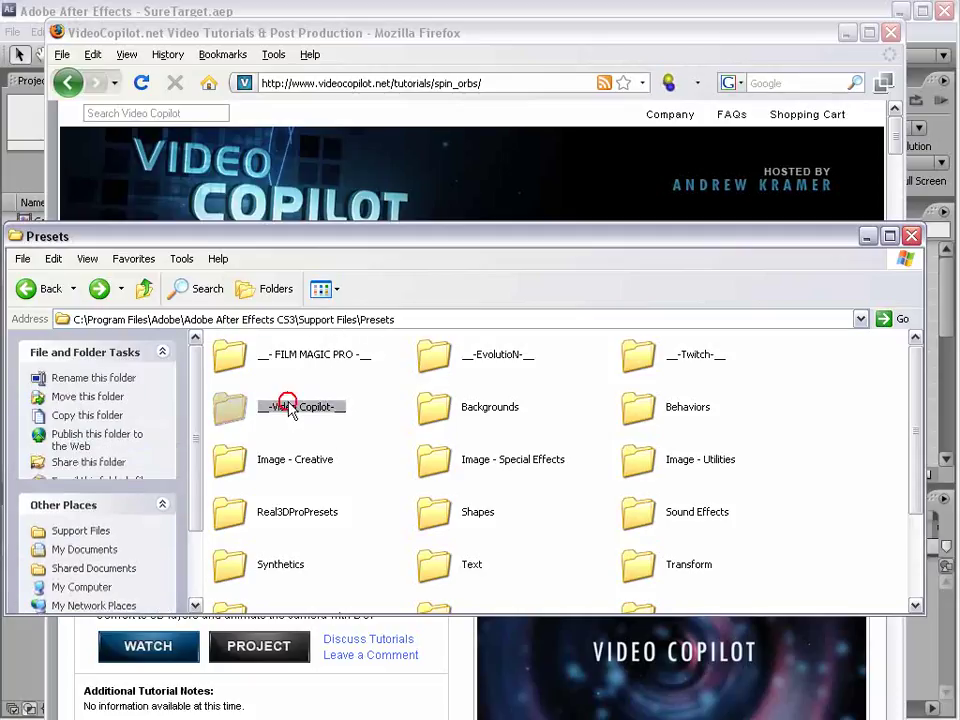
left_click(215, 7)
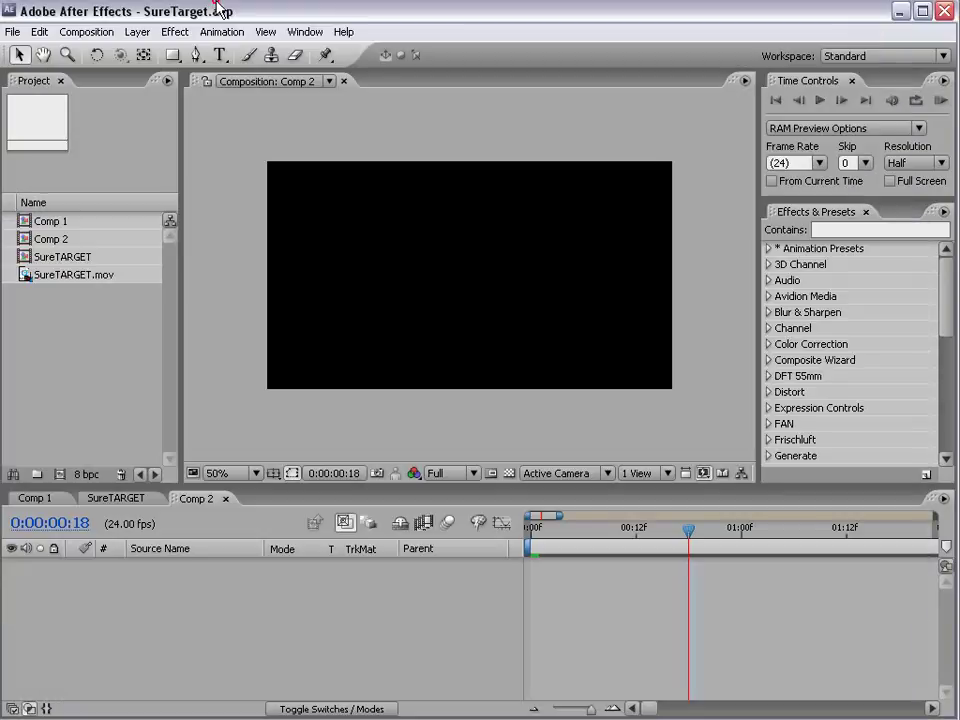
left_click(400, 452)
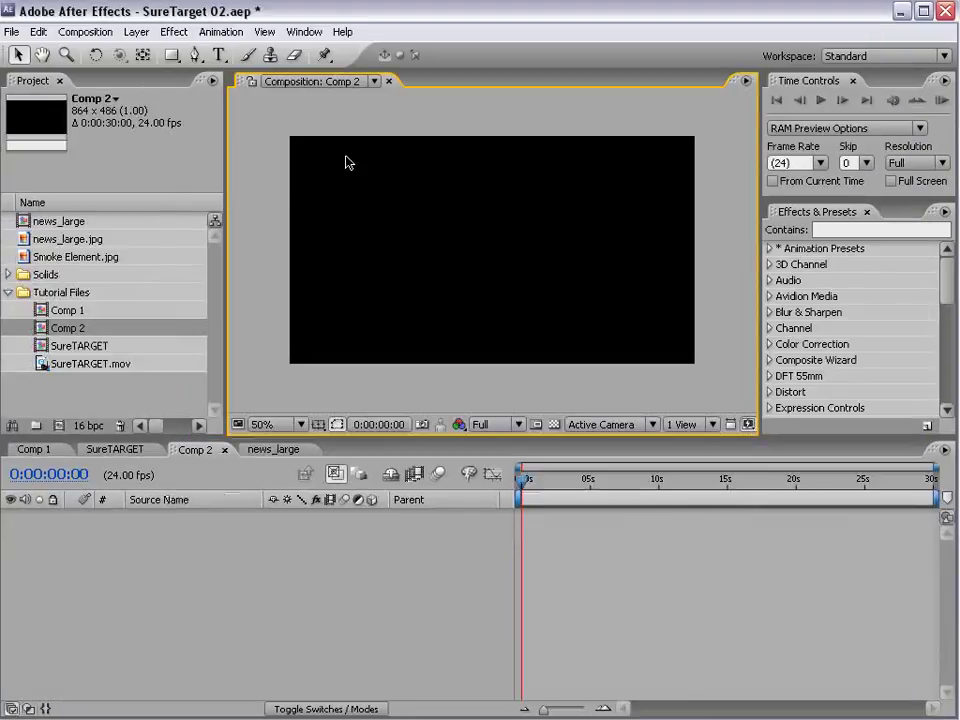
Add a text layer reading FIRST and place it in the lower middle of the Comp 2 frame
left_click(218, 55)
left_click(369, 270)
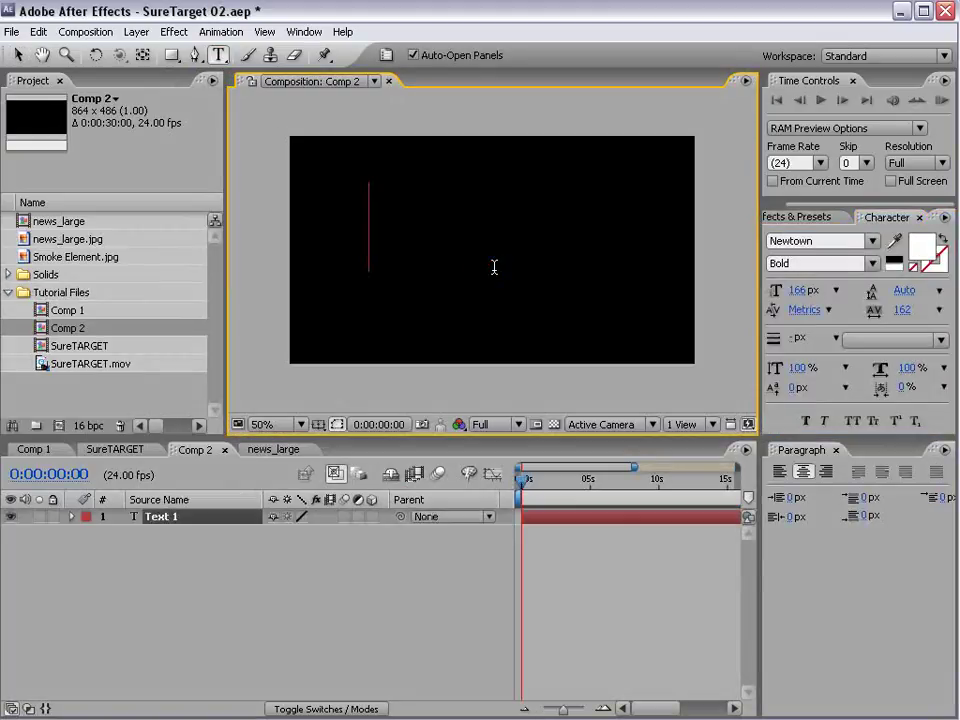
type("FIRST")
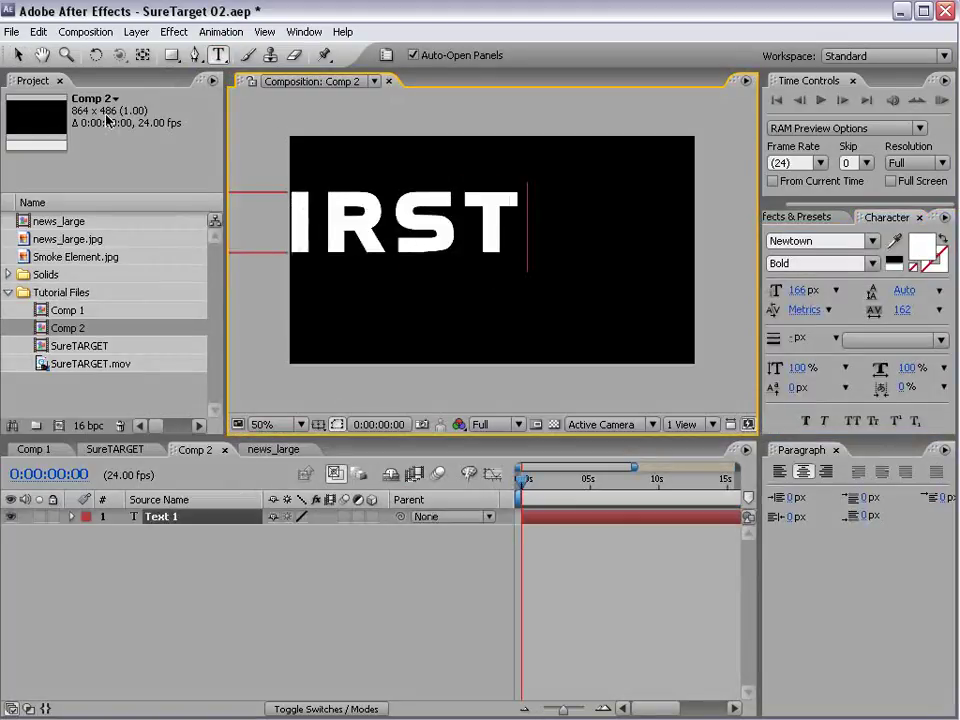
left_click(15, 55)
left_click_drag(341, 224, 437, 299)
Add a text layer reading SECOND, scale it down, and place it directly above FIRST, aligned to its starting edge
left_click(218, 55)
left_click(347, 217)
type("SE")
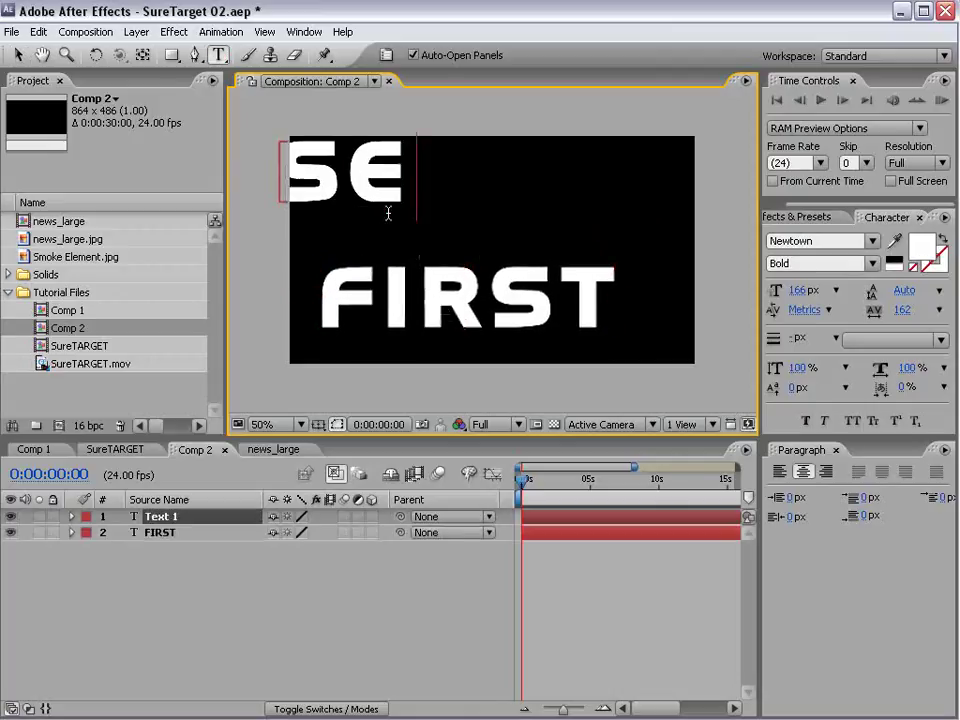
type("COND")
left_click(15, 55)
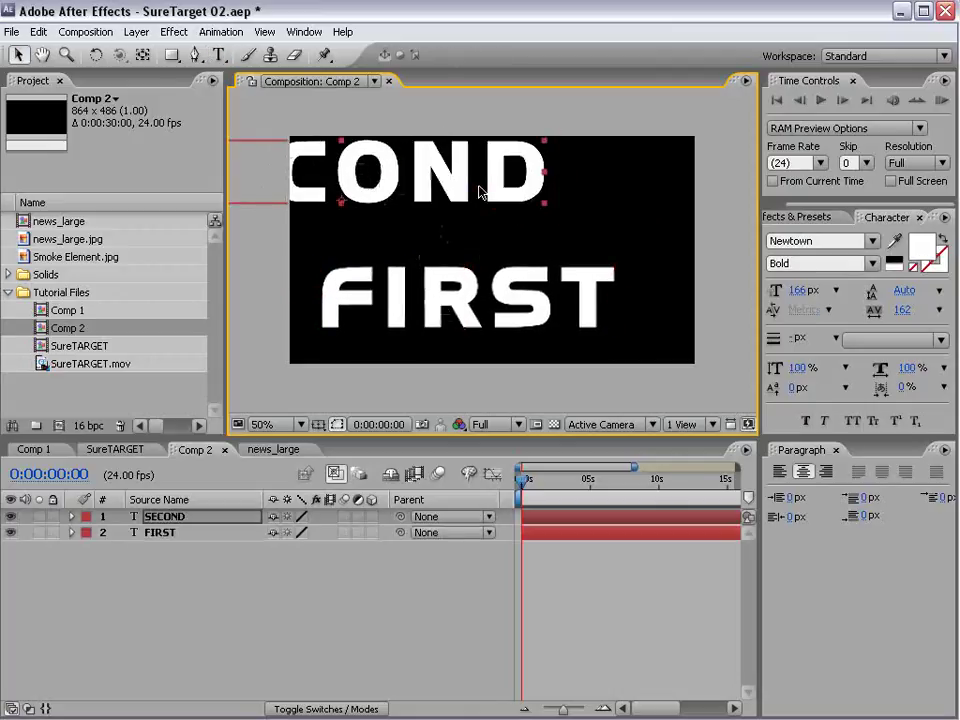
left_click_drag(480, 189, 482, 242)
left_click_drag(603, 196, 531, 218)
left_click_drag(436, 245, 487, 246)
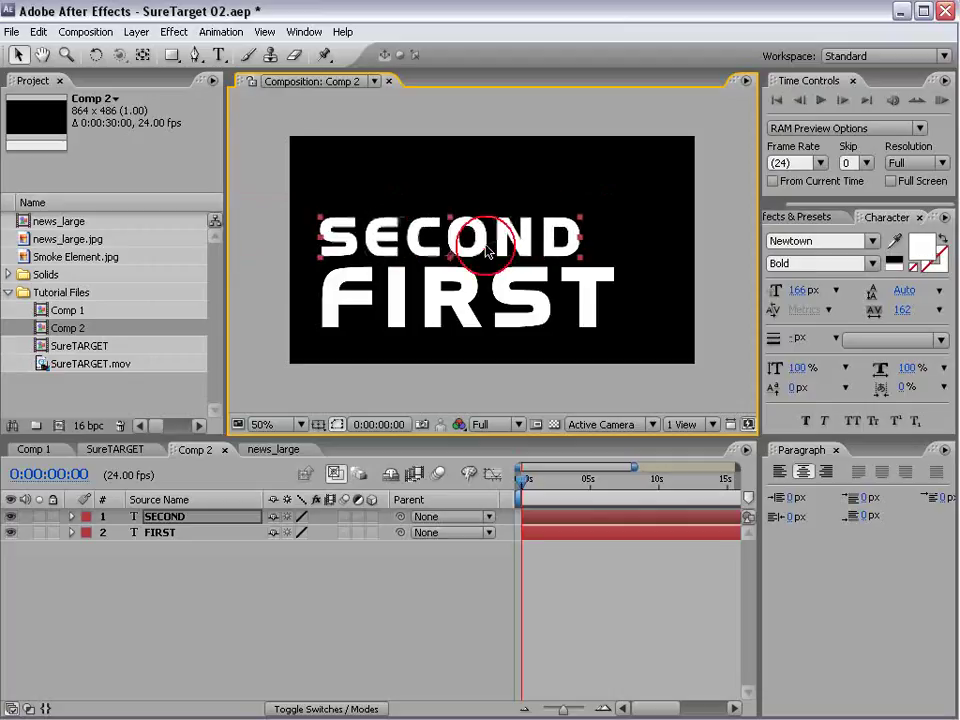
Add a text layer reading FOURTH, scale it down to about the width of SECOND, and place it directly above that word
left_click(218, 55)
left_click(336, 156)
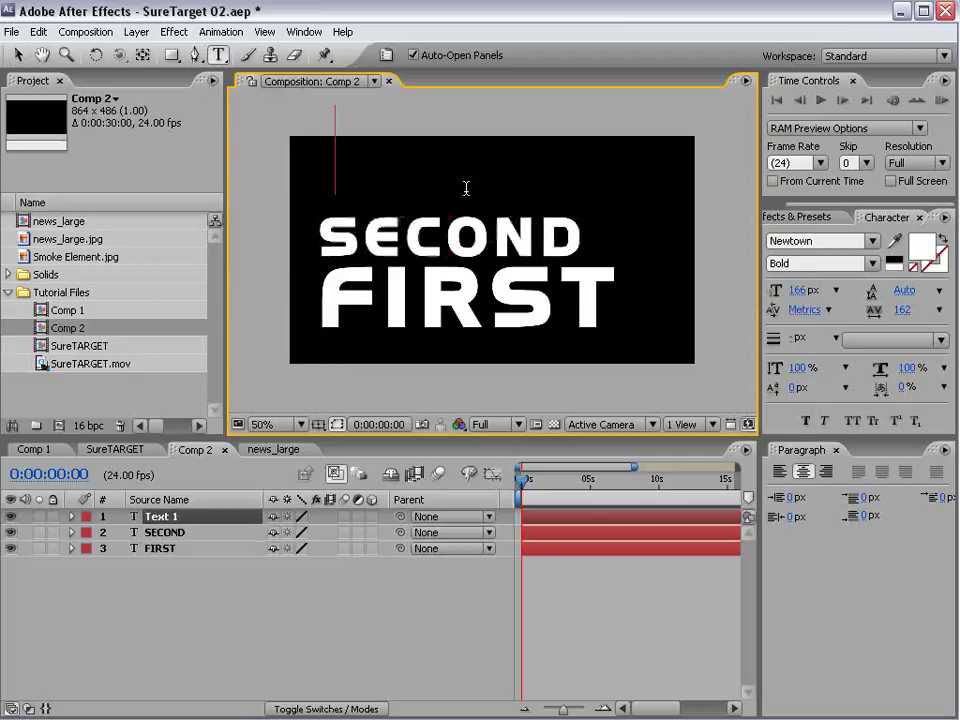
type("FOURTH")
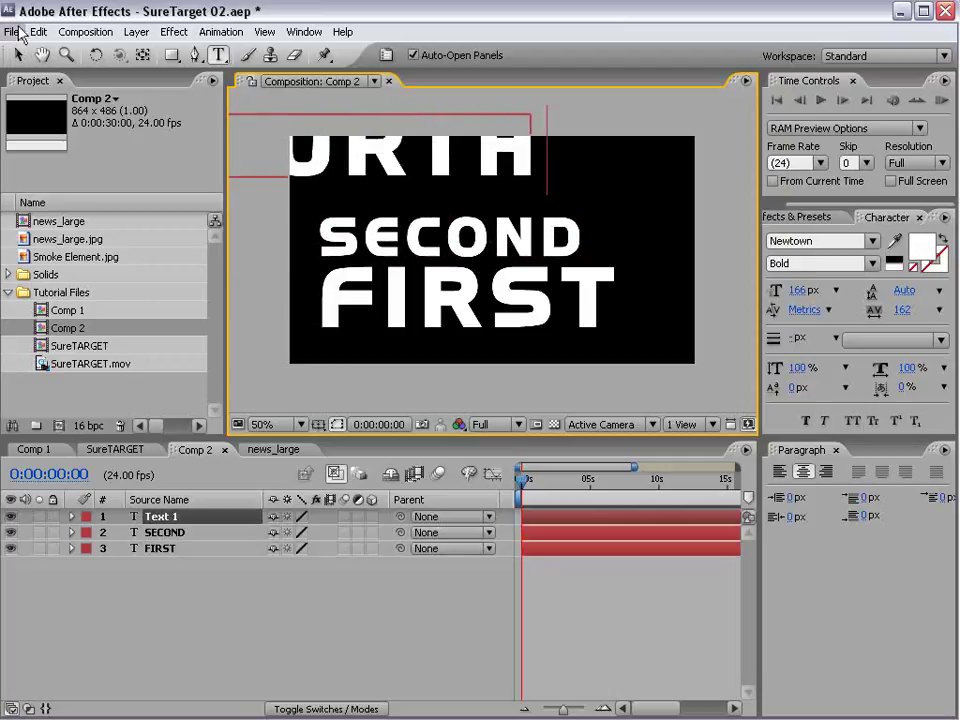
left_click(18, 55)
left_click(297, 145)
left_click_drag(368, 143, 495, 183)
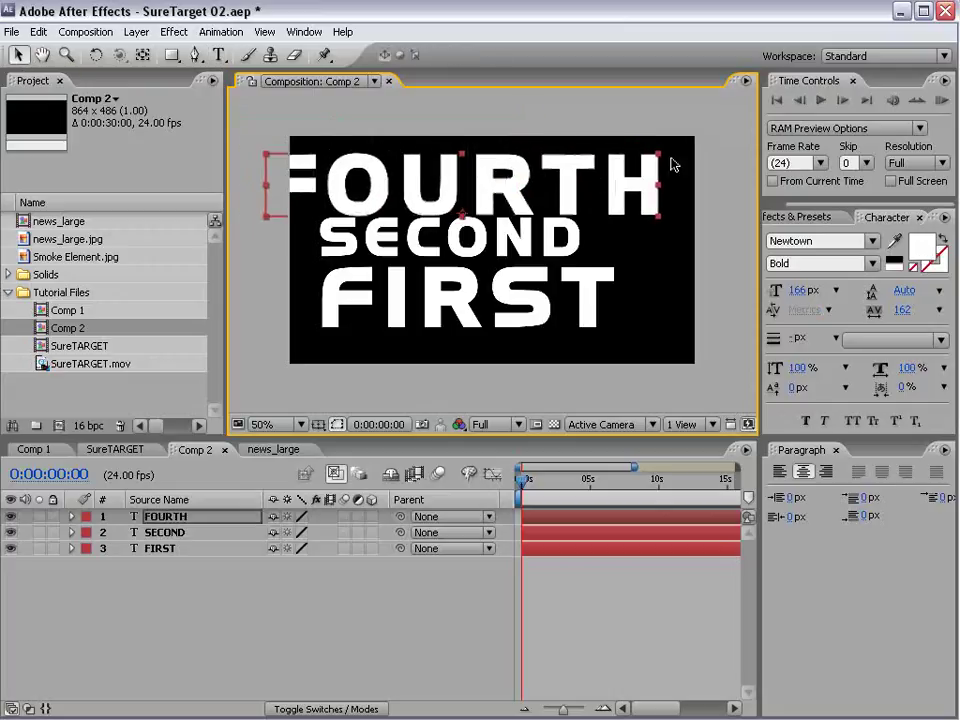
left_click_drag(658, 156, 540, 180)
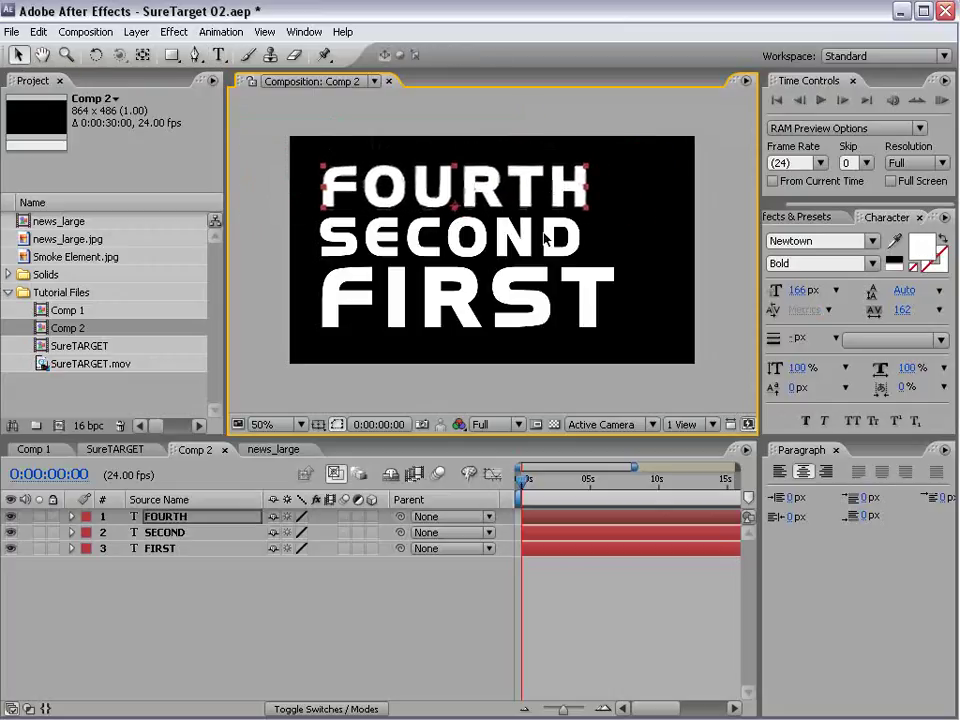
left_click(548, 579)
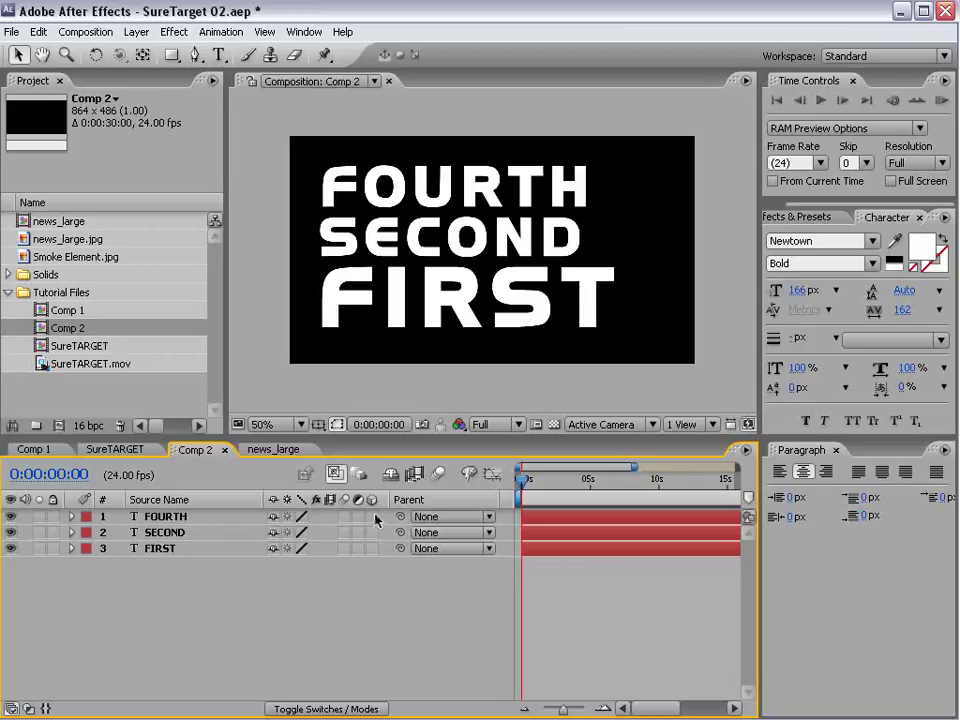
Make all three text layers 3D and add a camera with the 35mm preset
left_click_drag(373, 517, 367, 555)
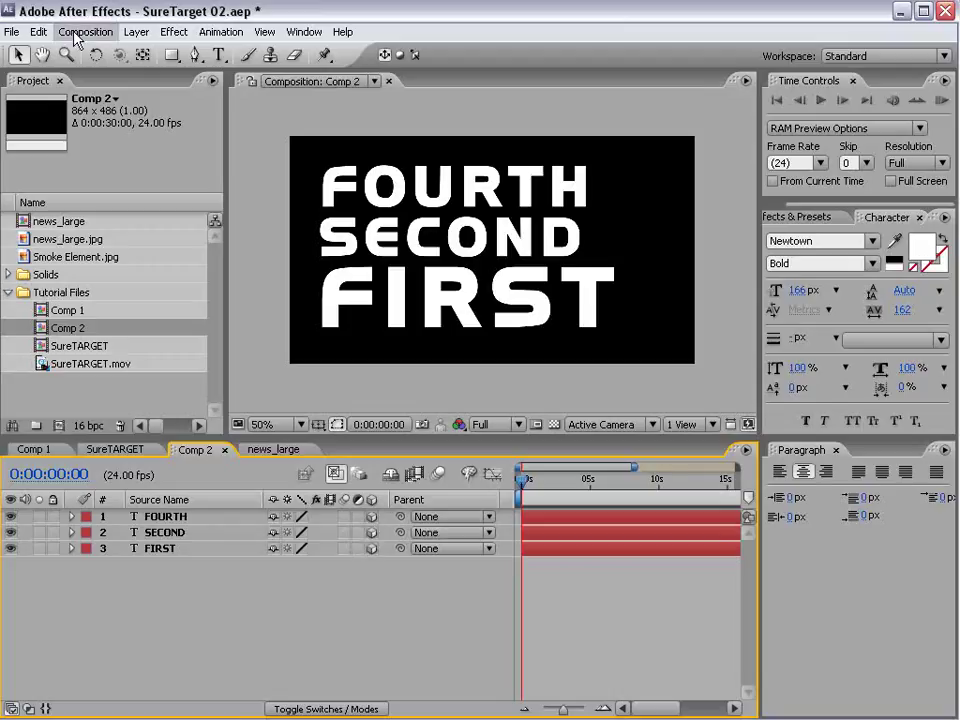
left_click(135, 32)
mouse_move(122, 51)
left_click(443, 99)
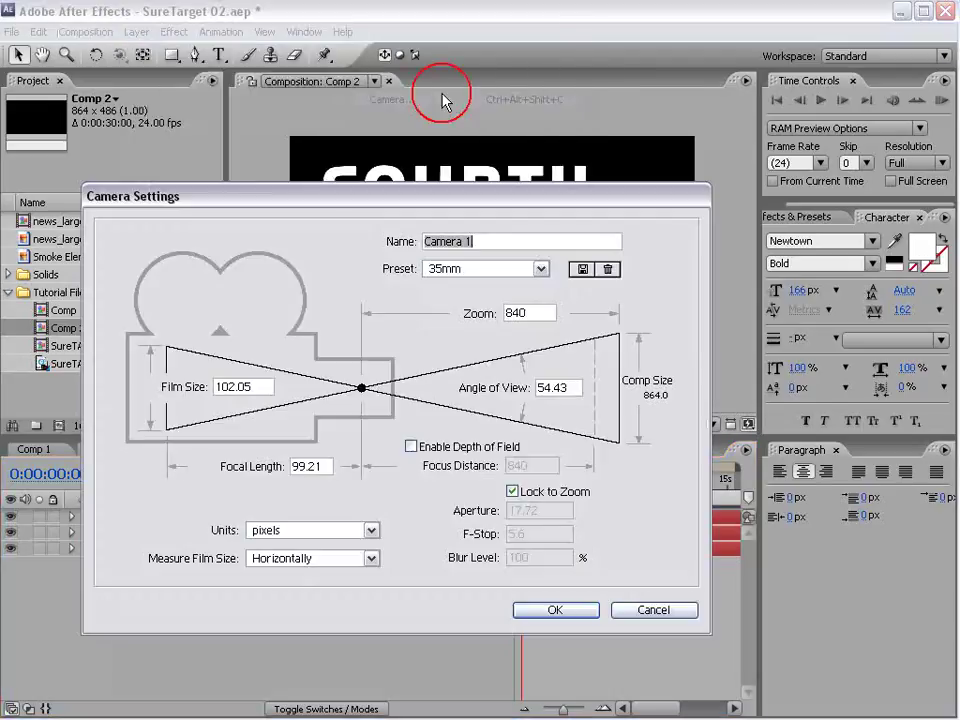
left_click(465, 268)
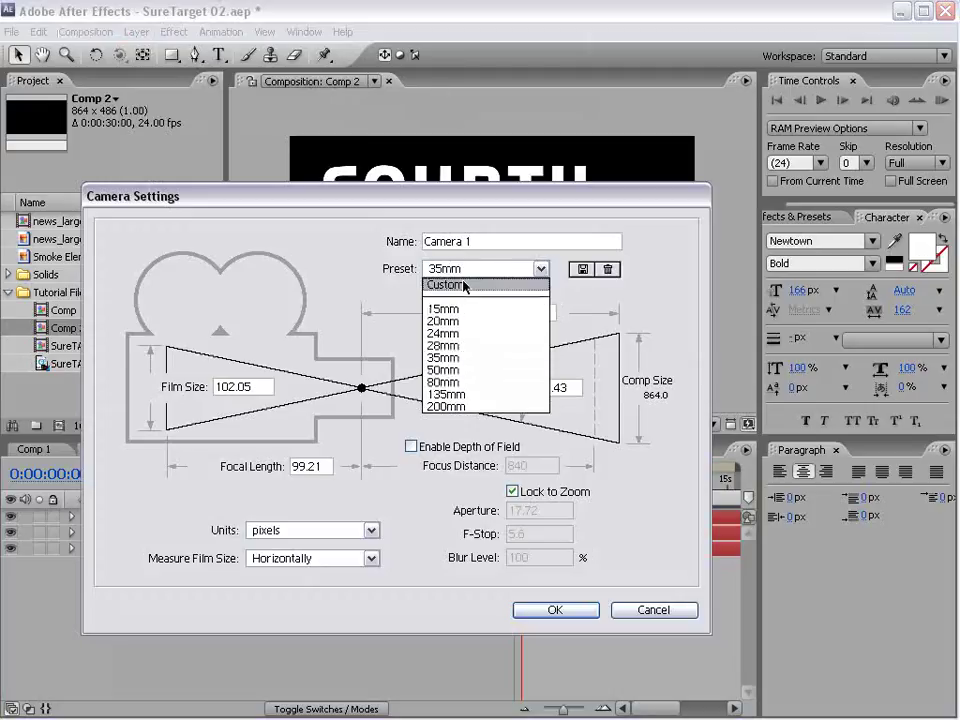
left_click(448, 357)
left_click(555, 612)
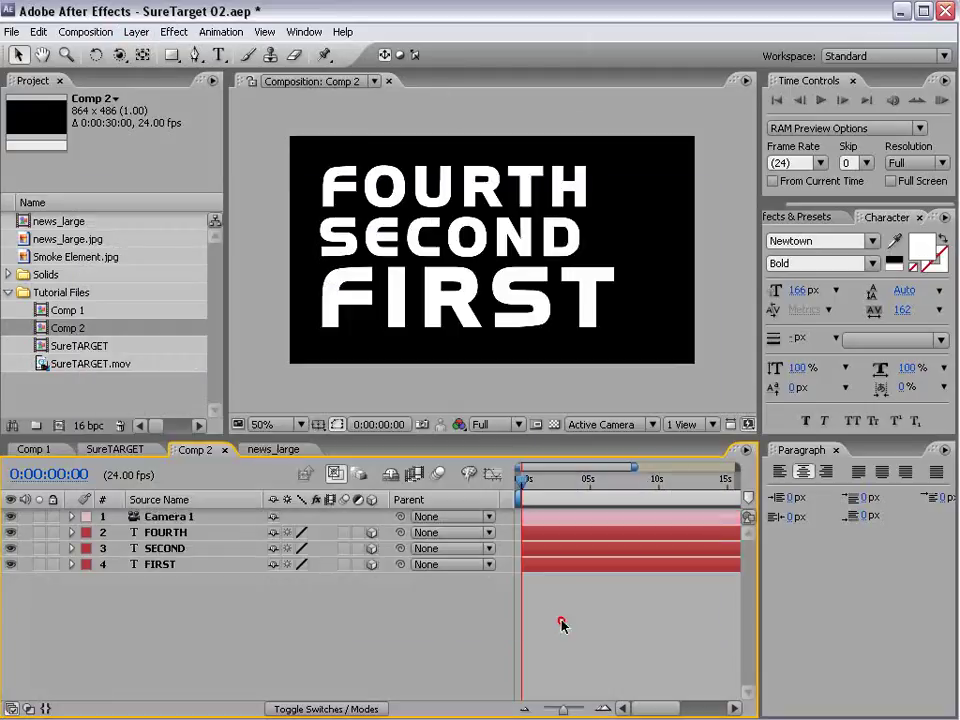
Add a null object to Comp 2 and rename it SureTarget
left_click(136, 32)
mouse_move(147, 51)
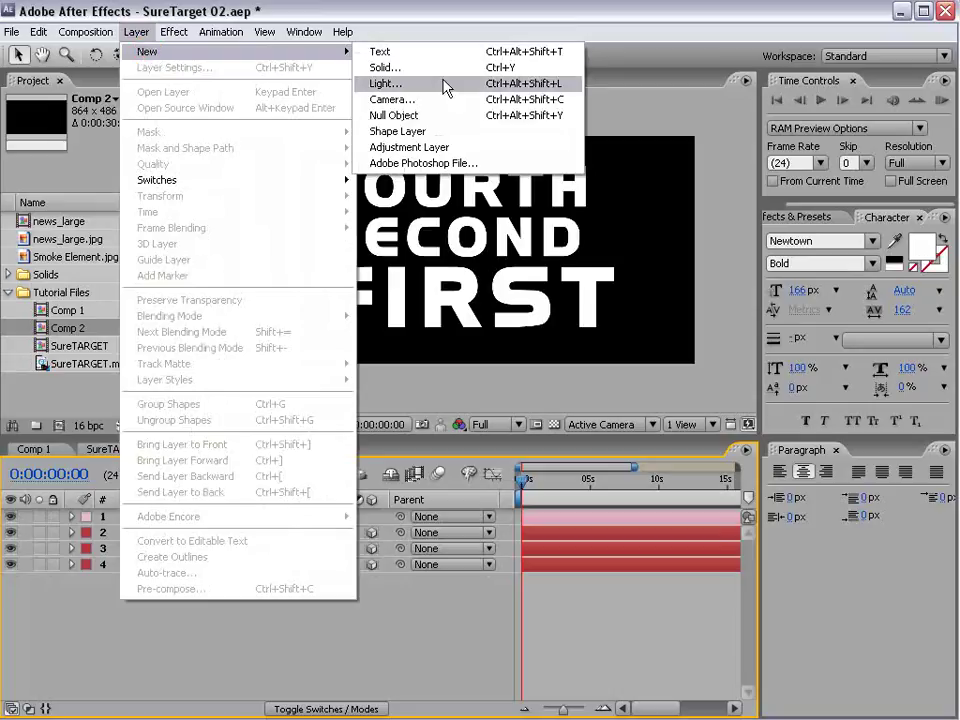
left_click(428, 117)
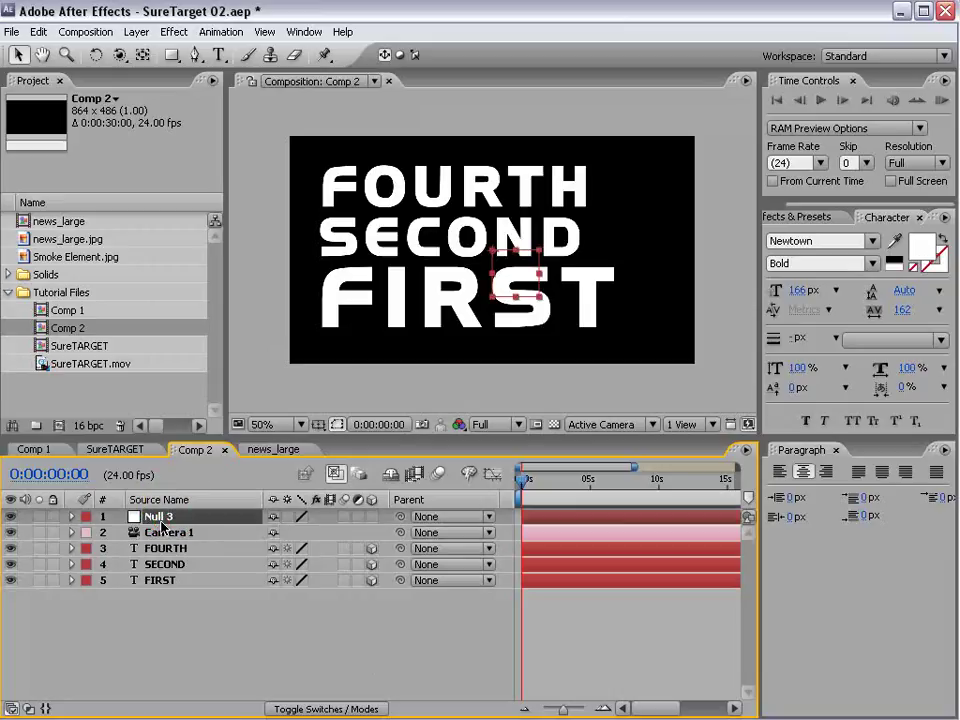
key("Return")
type("Sure")
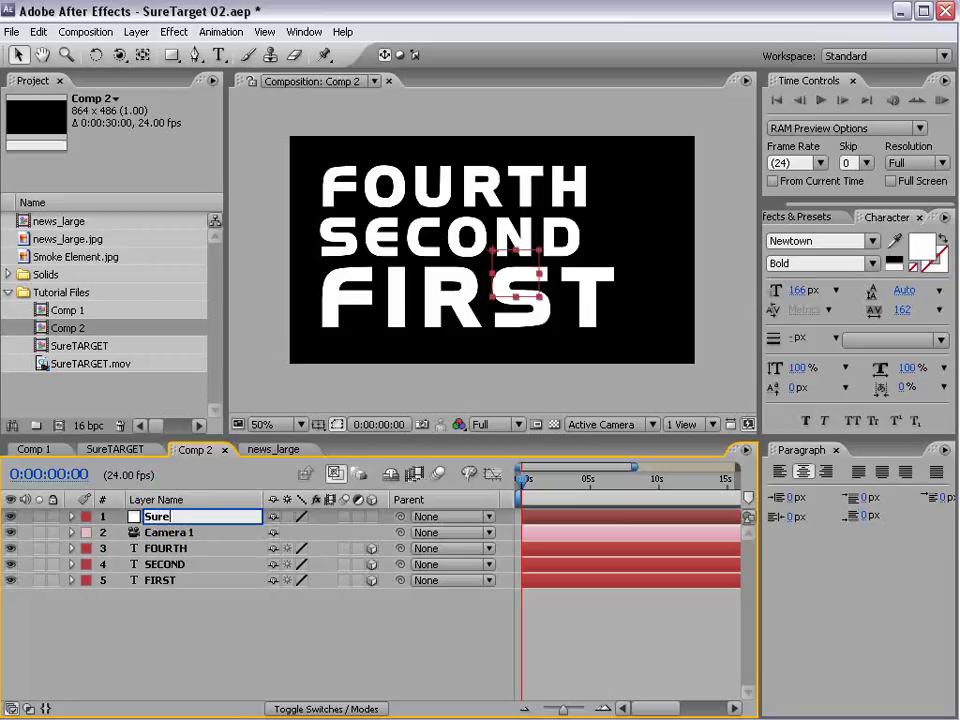
type("Target")
key("Return")
Set the SureTarget layer's label color to Yellow and deselect the layer
left_click(86, 516)
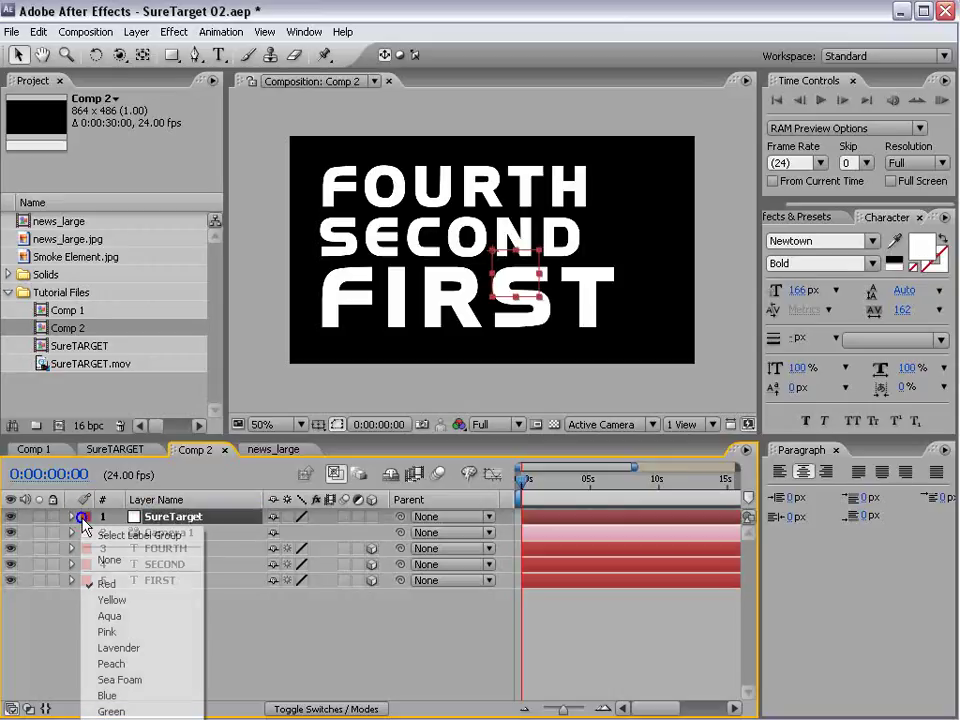
left_click(112, 600)
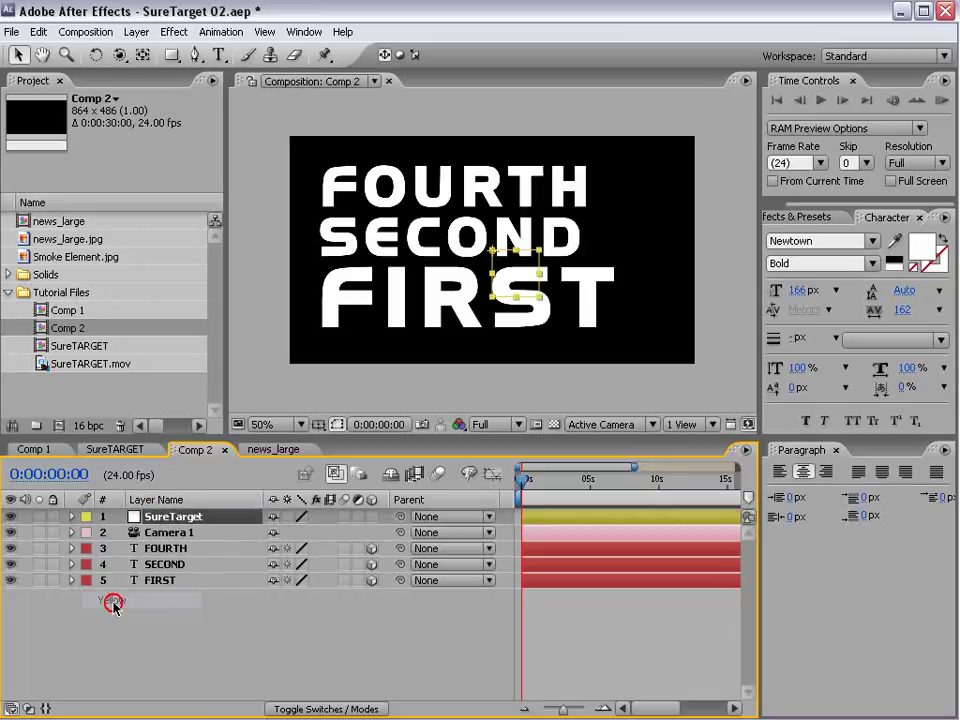
left_click(438, 647)
Parent Camera 1 to the SureTarget null, stacking the camera above it, and make the null a 3D layer
left_click(168, 532)
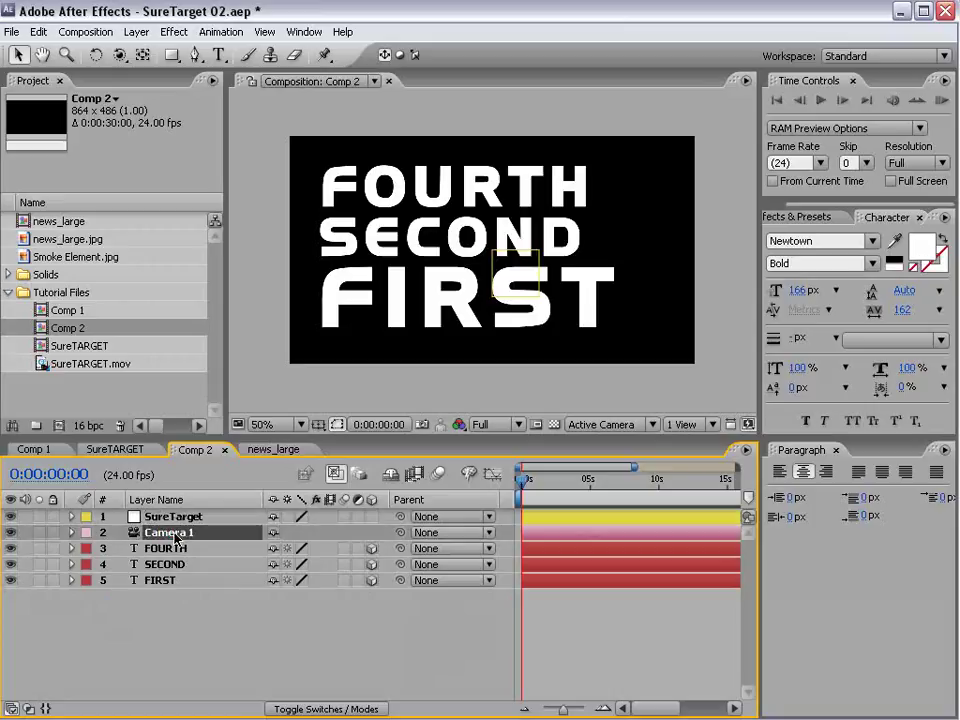
left_click_drag(400, 532, 172, 537)
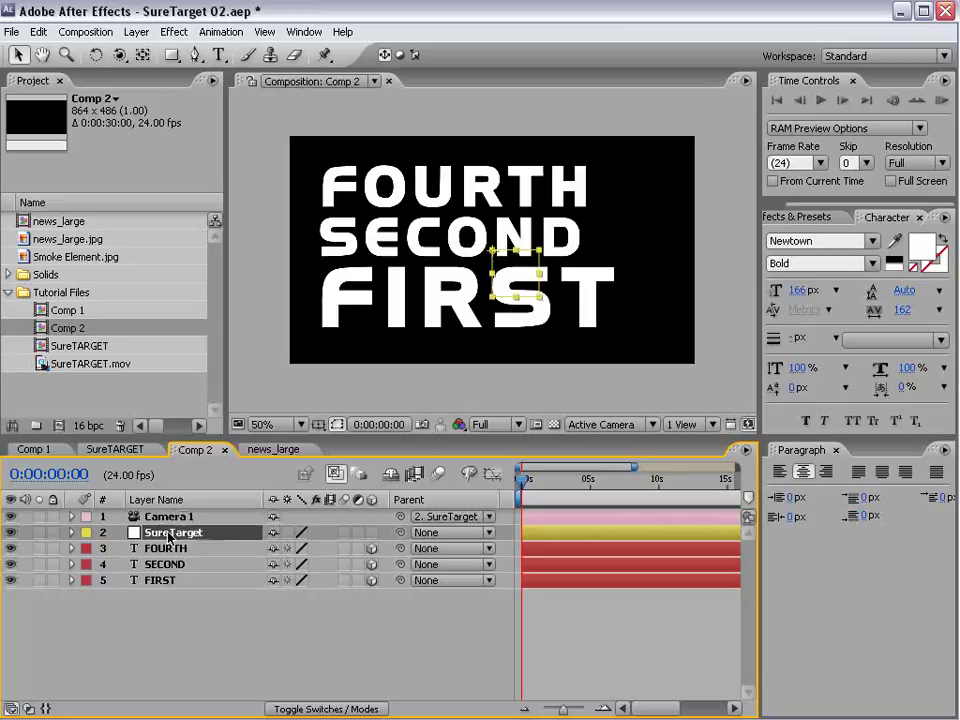
mouse_move(500, 270)
left_mouse_down()
mouse_move(439, 235)
mouse_move(529, 264)
mouse_move(499, 283)
left_mouse_up()
key("ctrl+z")
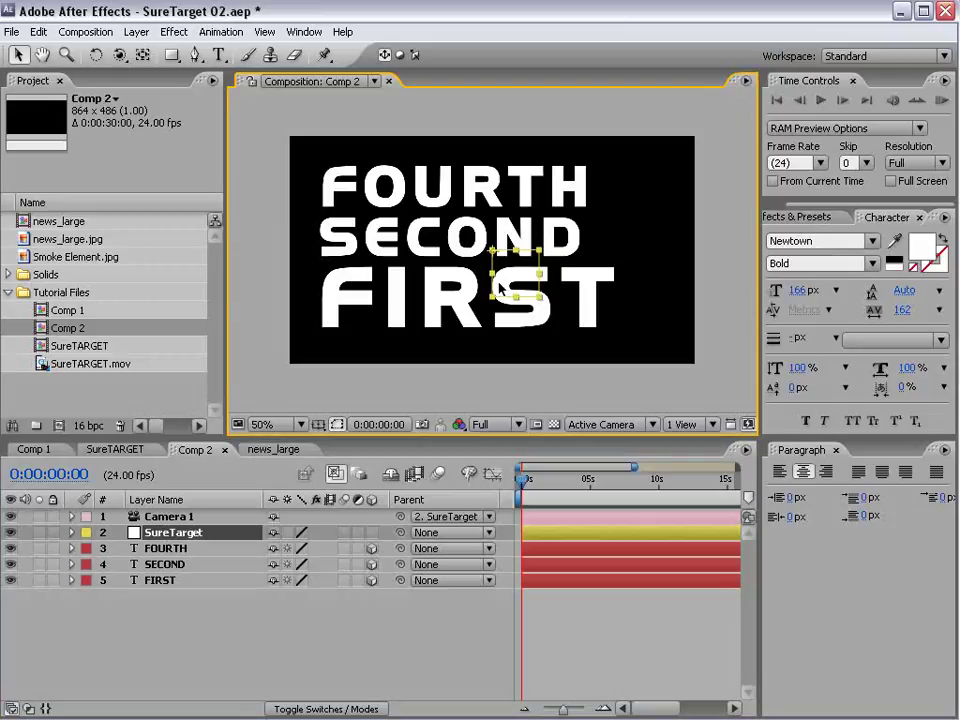
left_click(372, 533)
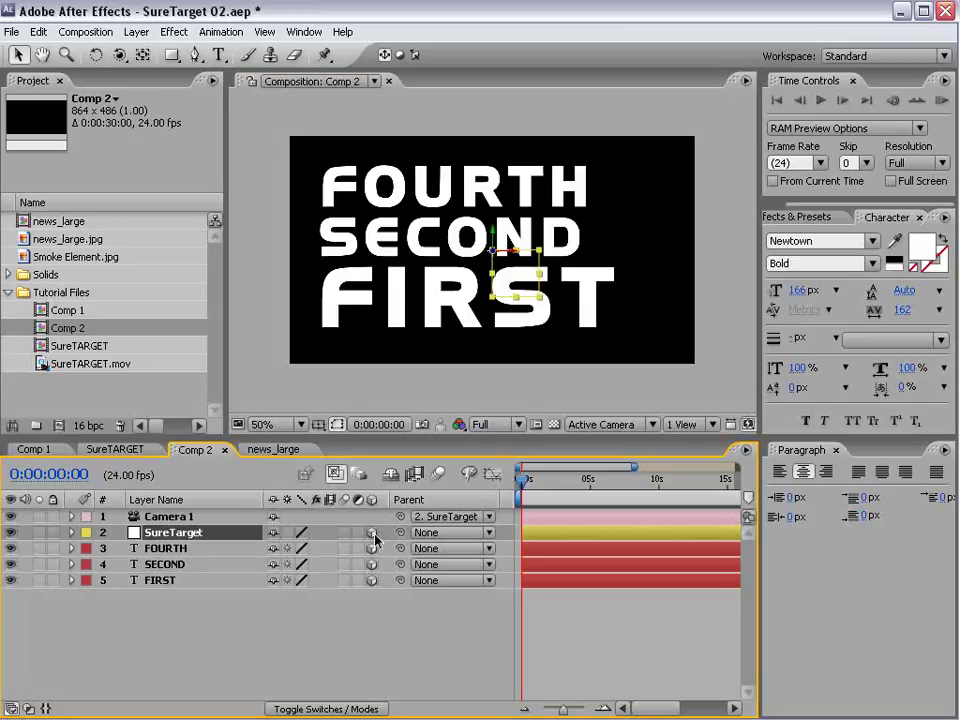
left_click(272, 628)
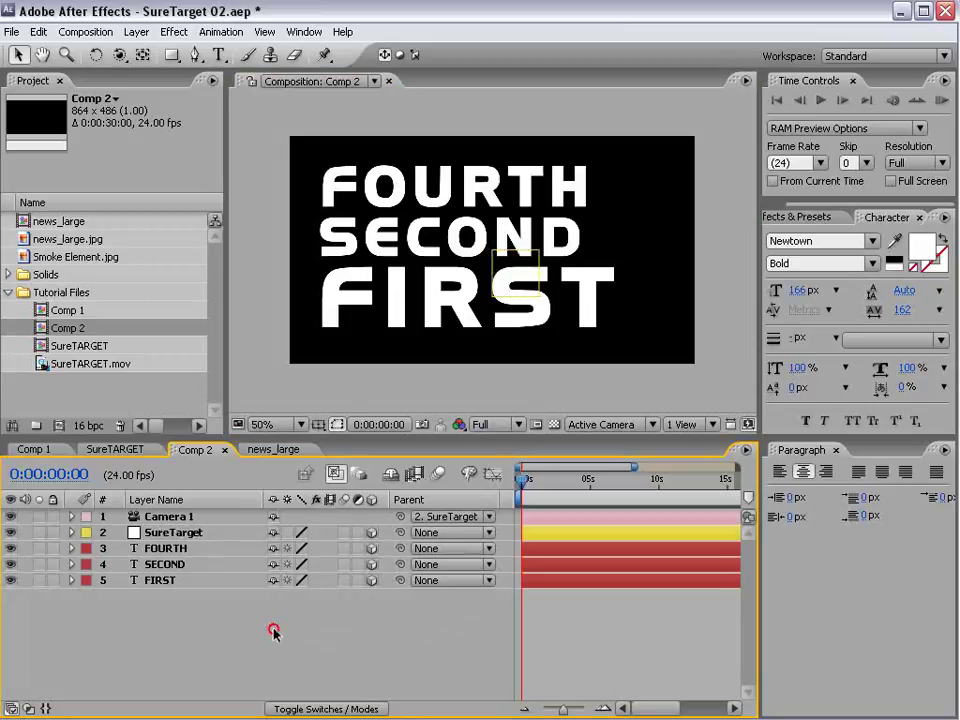
Move the FIRST text layer far forward in depth along its Z axis, toward the camera
left_click(166, 564)
left_click(165, 580)
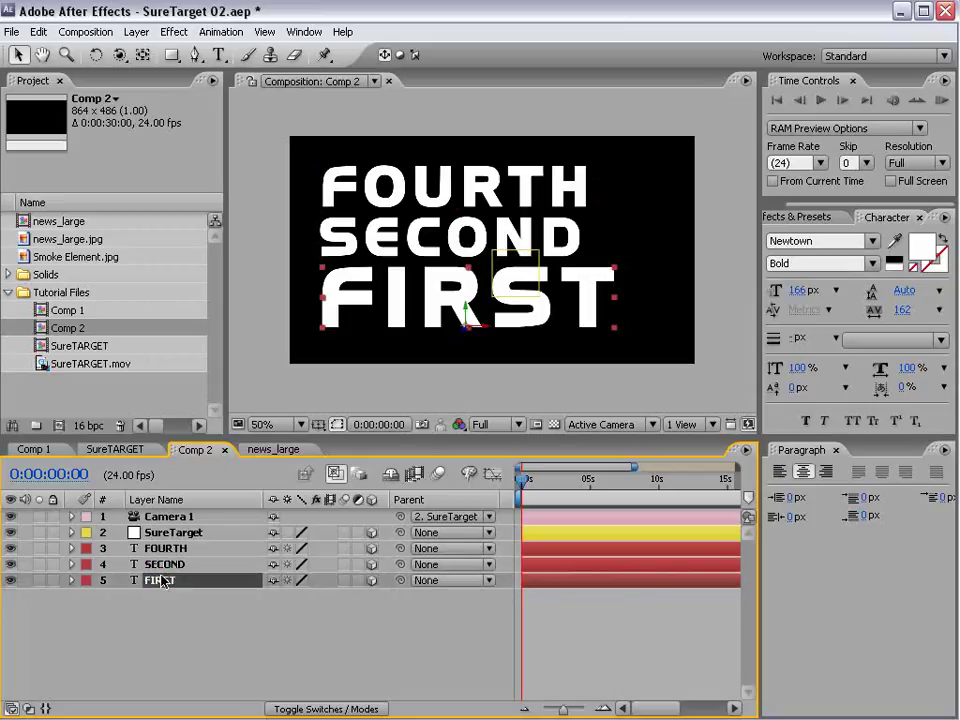
left_click_drag(466, 335, 502, 685)
In Custom View 1, move FOURTH right and farther back and shift SECOND left along its X axis, and return to the Active Camera view
left_click(603, 423)
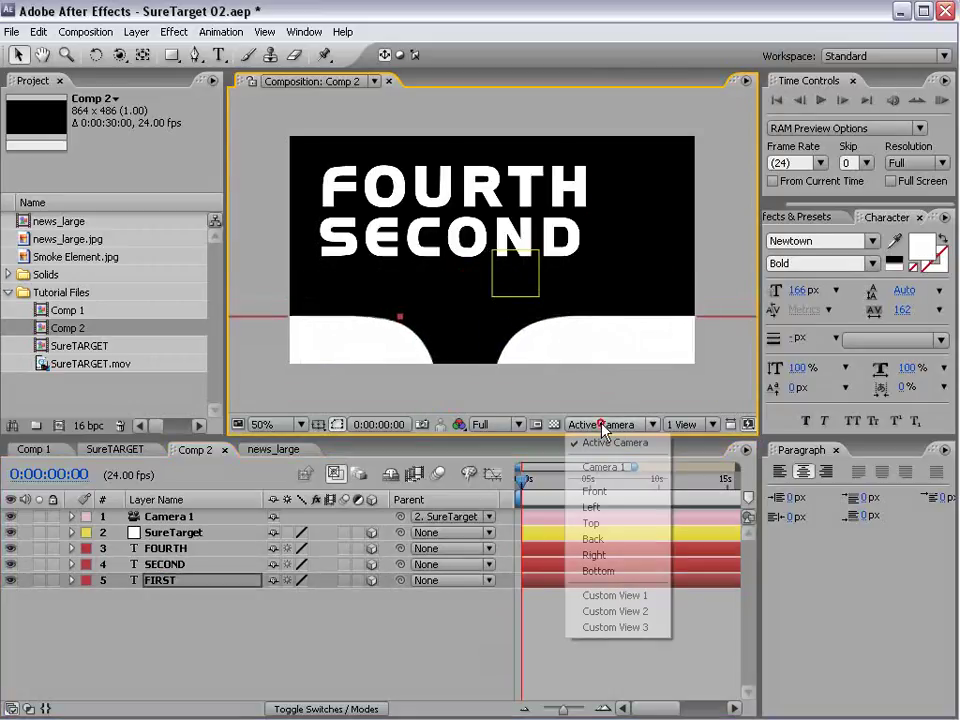
left_click(632, 597)
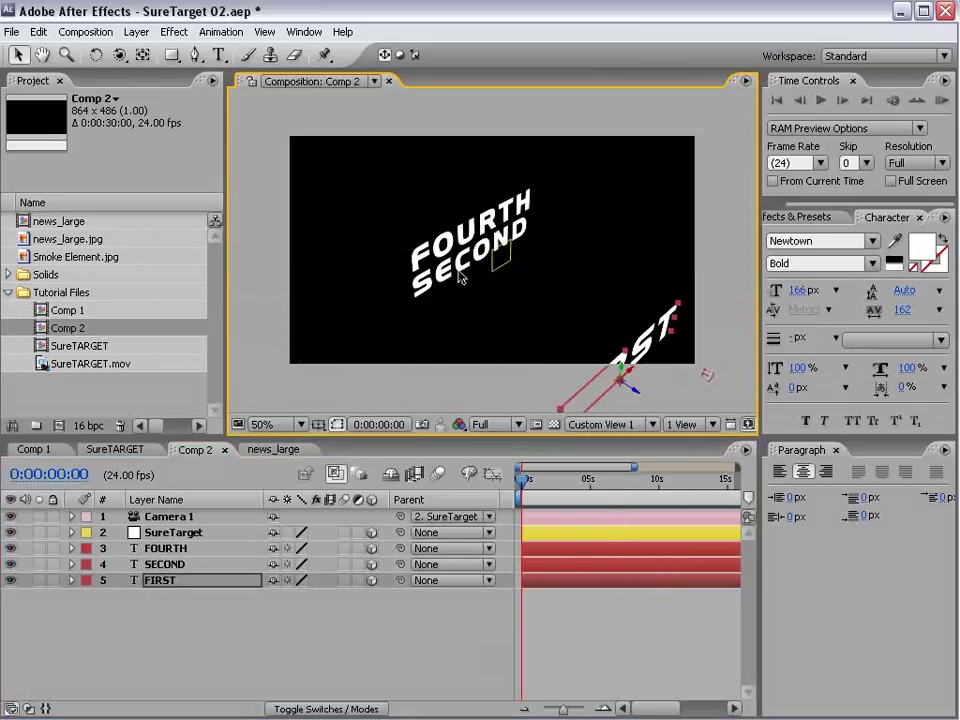
left_click(430, 245)
left_click_drag(452, 232, 679, 102)
left_click(462, 266)
left_click_drag(486, 259, 285, 368)
left_click(605, 436)
left_click(590, 440)
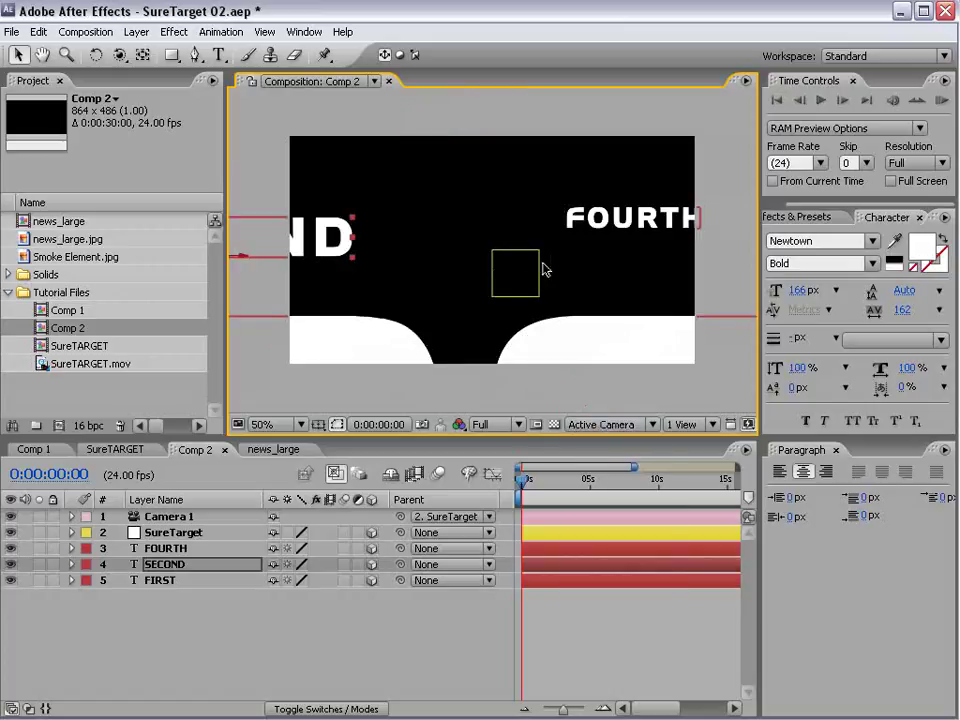
Shift SECOND up and to the right, nudge FOURTH slightly left and down until it is fully in frame, and deselect
left_click_drag(311, 241, 420, 193)
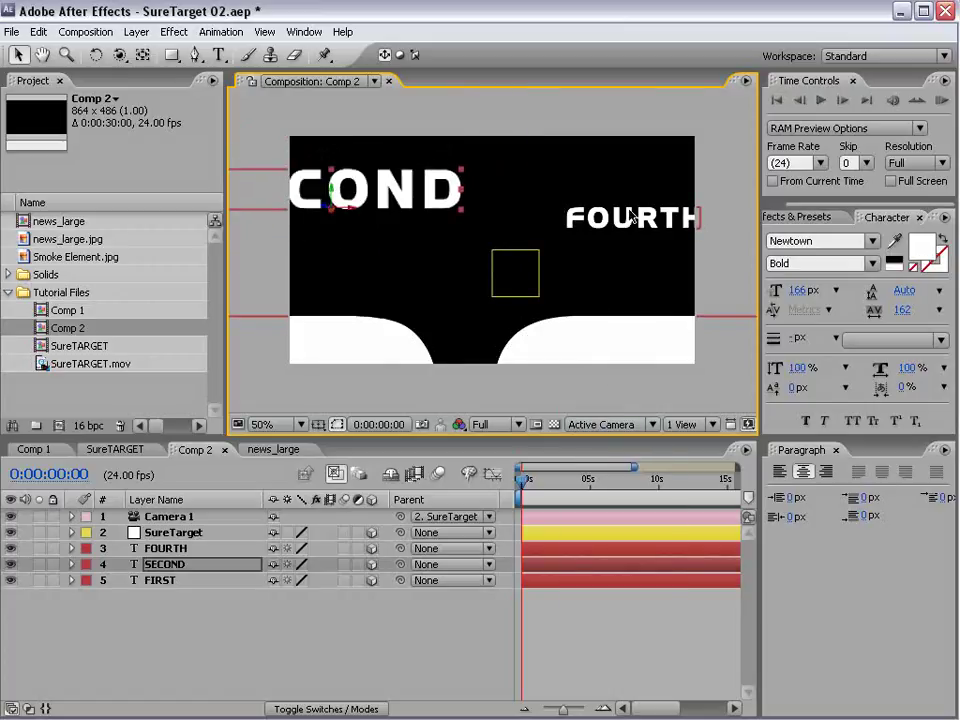
left_click_drag(630, 214, 616, 230)
left_click(232, 612)
Rotate the SECOND text layer around its vertical axis to a Y orientation of 90° and collapse its properties
key("w")
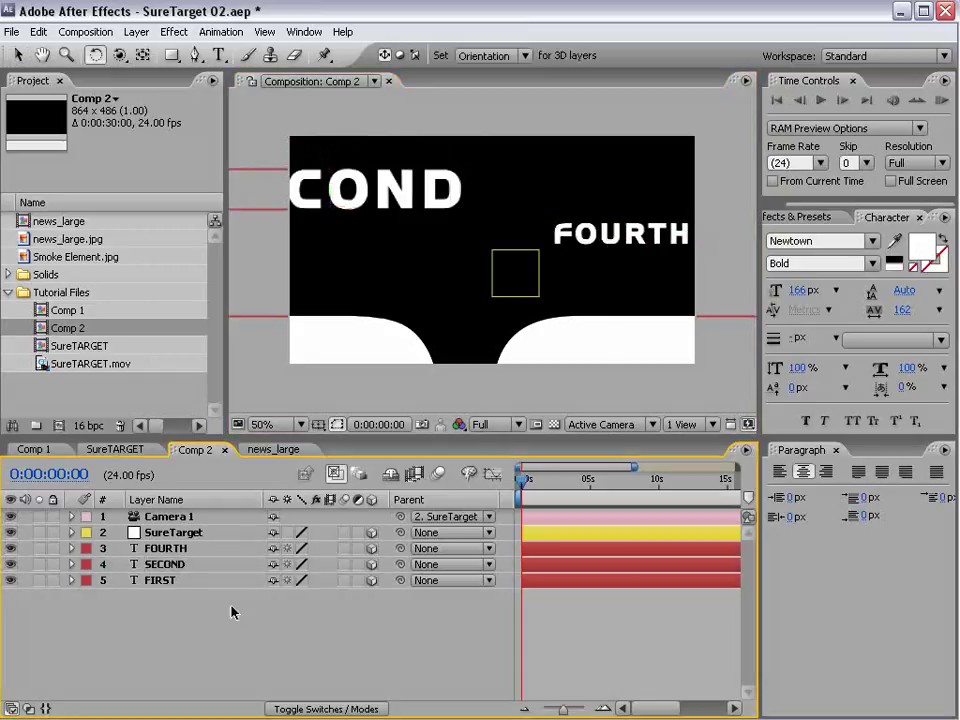
left_click(176, 567)
left_click_drag(328, 190, 294, 203)
key("r")
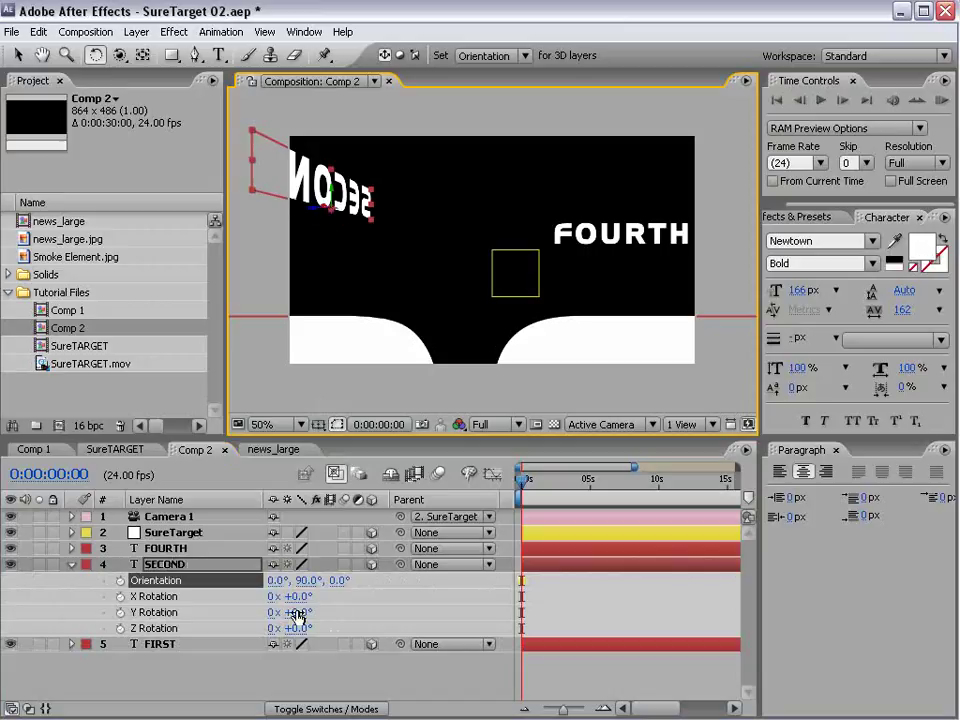
mouse_move(306, 582)
left_mouse_down()
mouse_move(318, 580)
mouse_move(310, 580)
left_mouse_up()
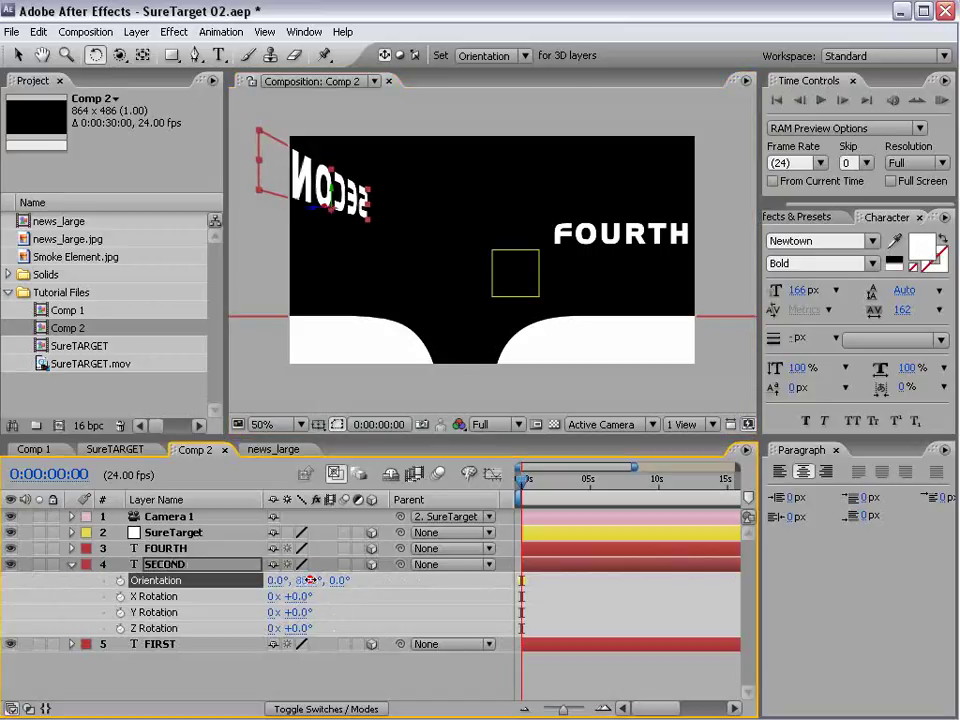
left_click(310, 580)
type("90")
key("Return")
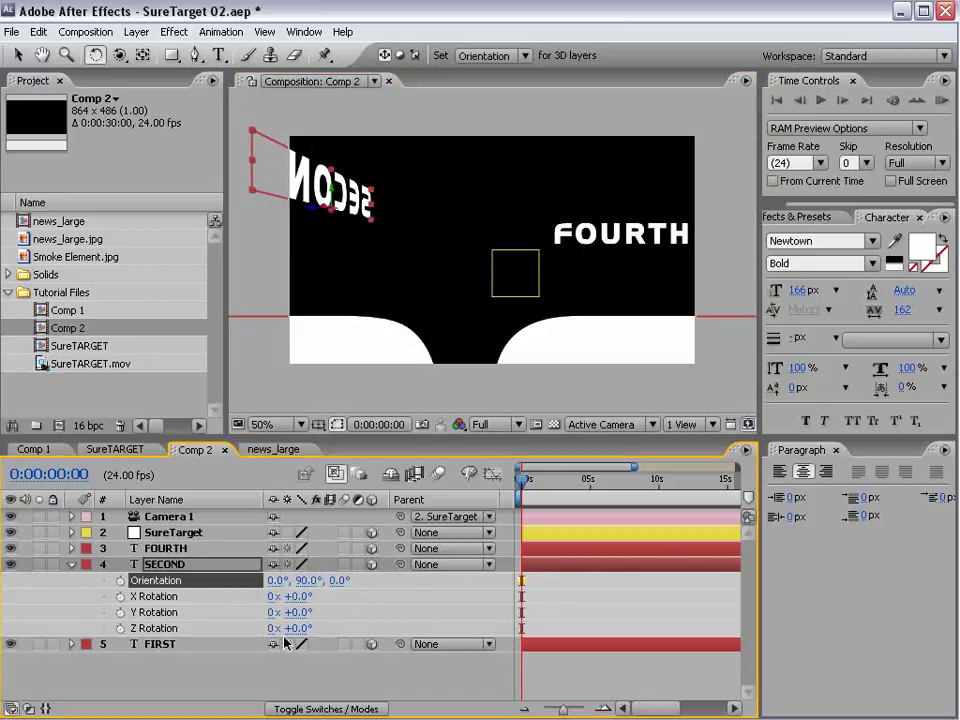
left_click(71, 565)
Close the Paragraph and Character panels, search the effects and presets for "suretar", and apply the SureTarget preset to the SureTarget null
left_click(172, 533)
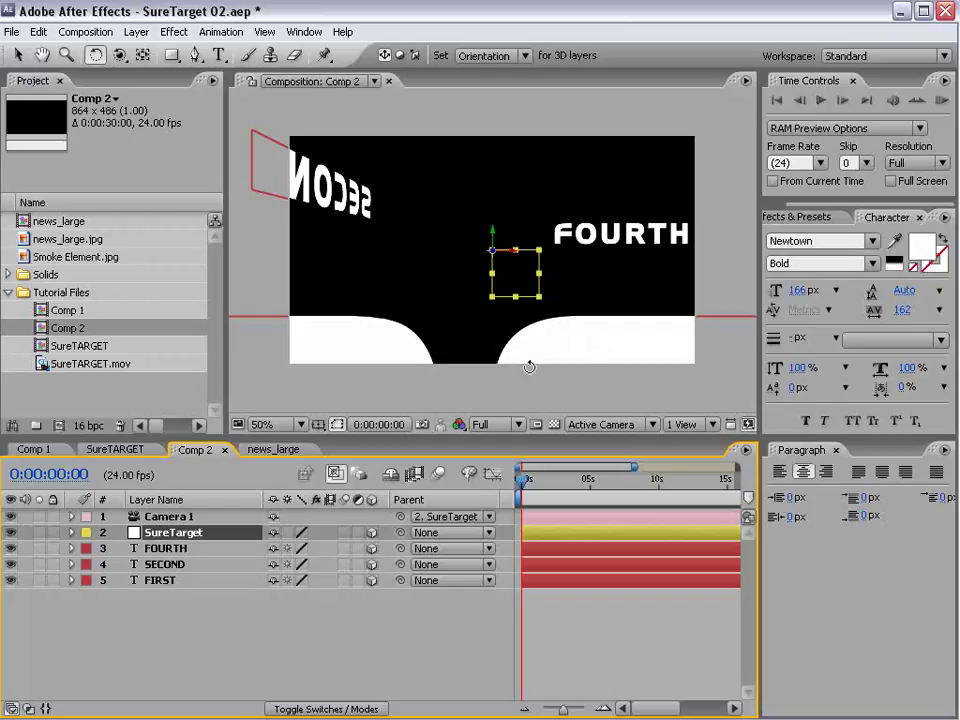
left_click(836, 450)
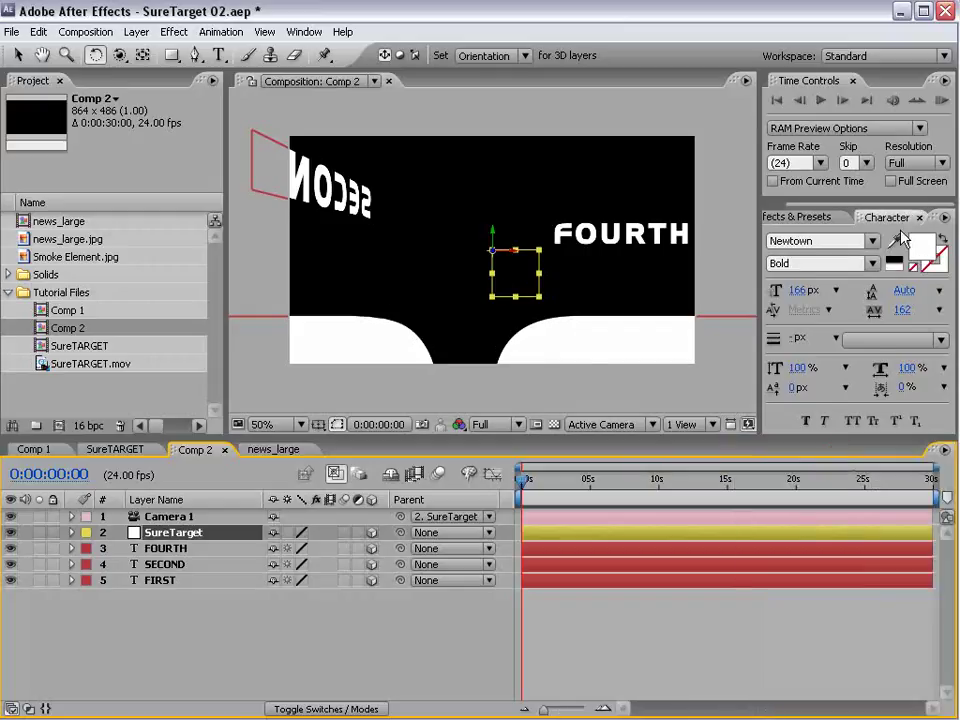
left_click(919, 217)
left_click(833, 230)
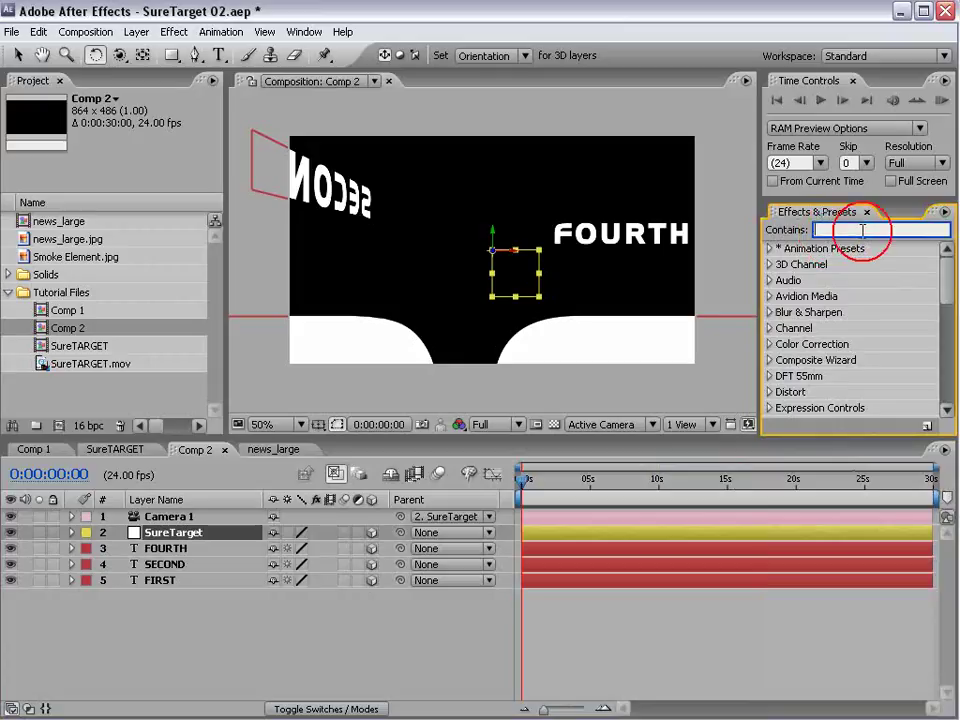
type("suretar")
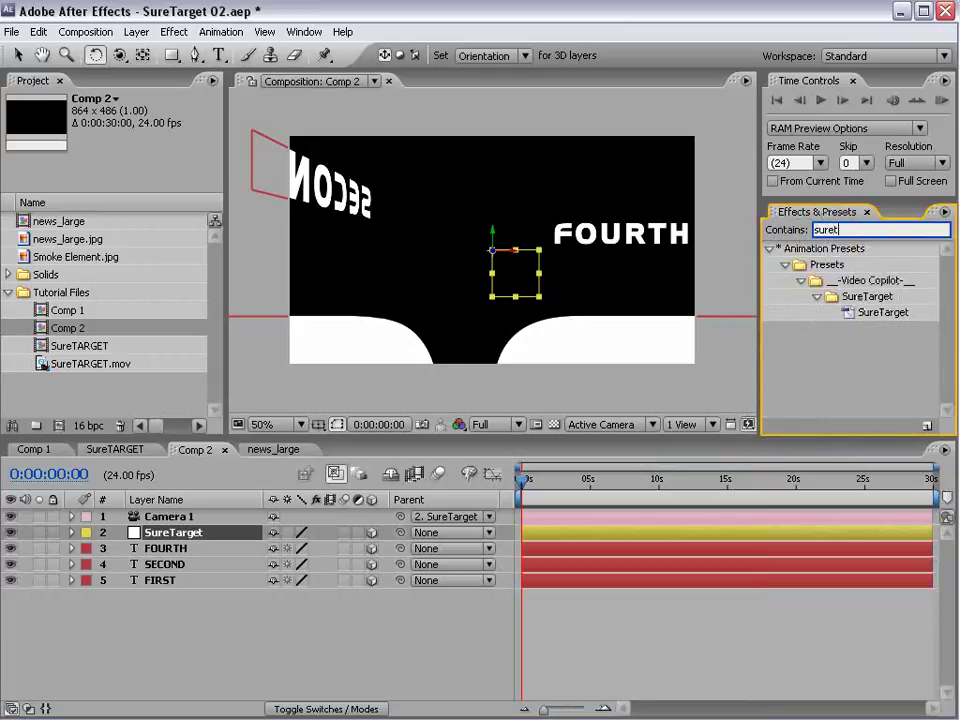
left_click(867, 313)
left_click_drag(867, 313, 152, 535)
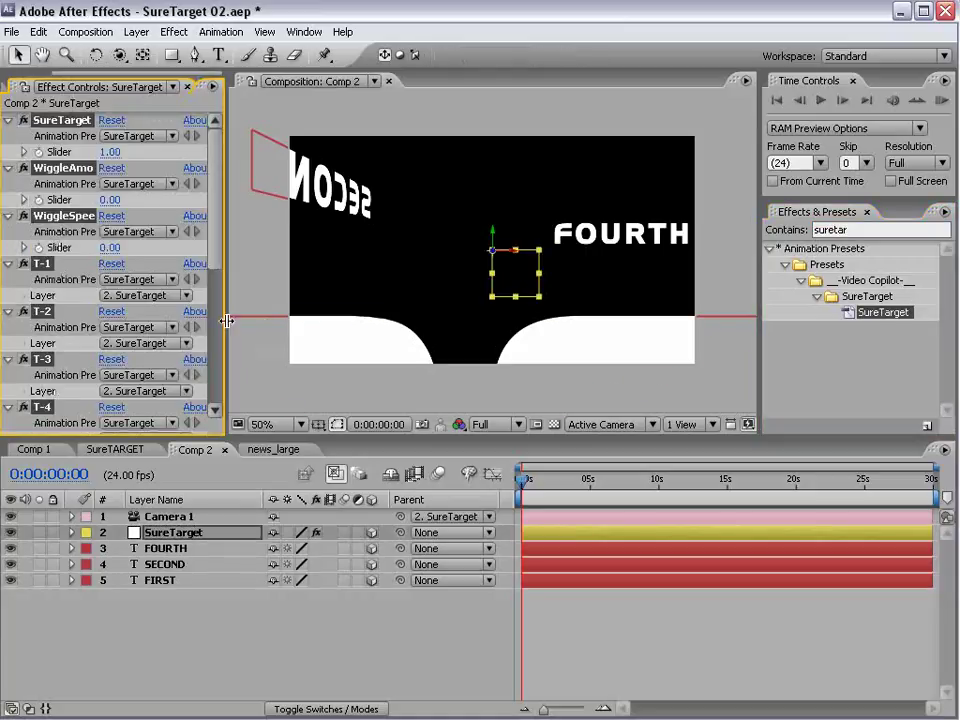
Widen the Effect Controls panel and collapse all of the SureTarget preset's effects
left_click_drag(226, 321, 318, 322)
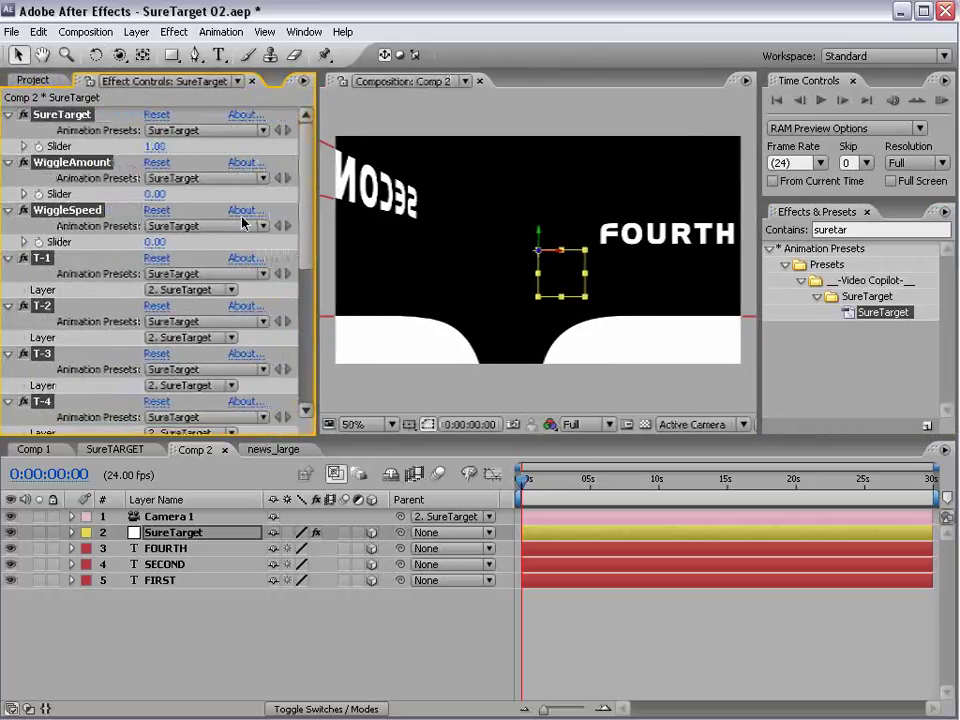
mouse_move(304, 212)
left_mouse_down()
mouse_move(306, 388)
mouse_move(310, 210)
left_mouse_up()
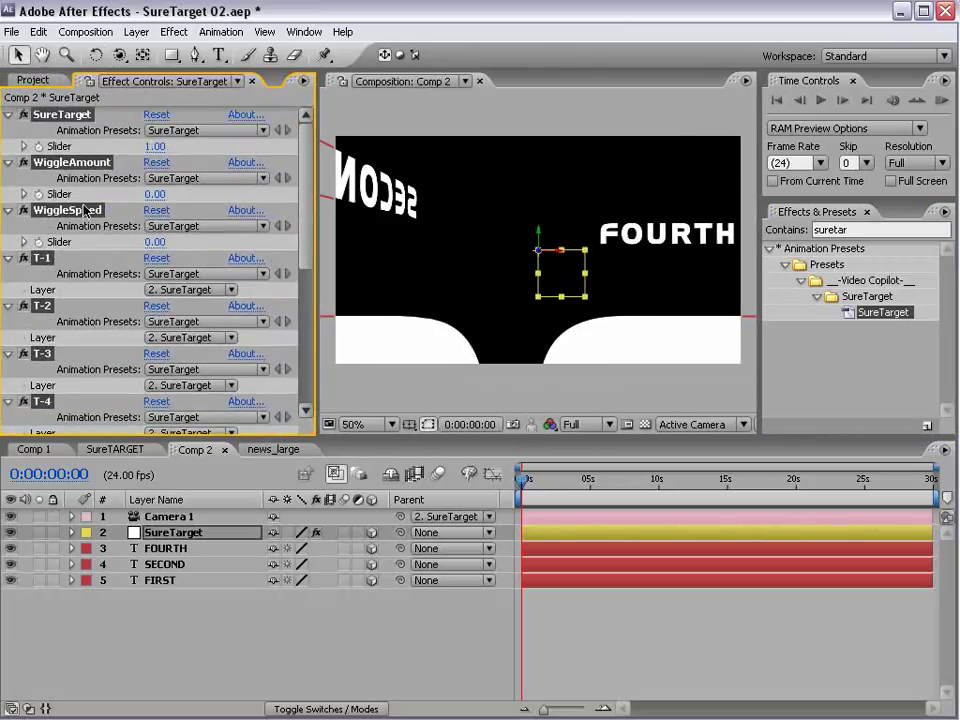
left_click(8, 162)
left_click(84, 365)
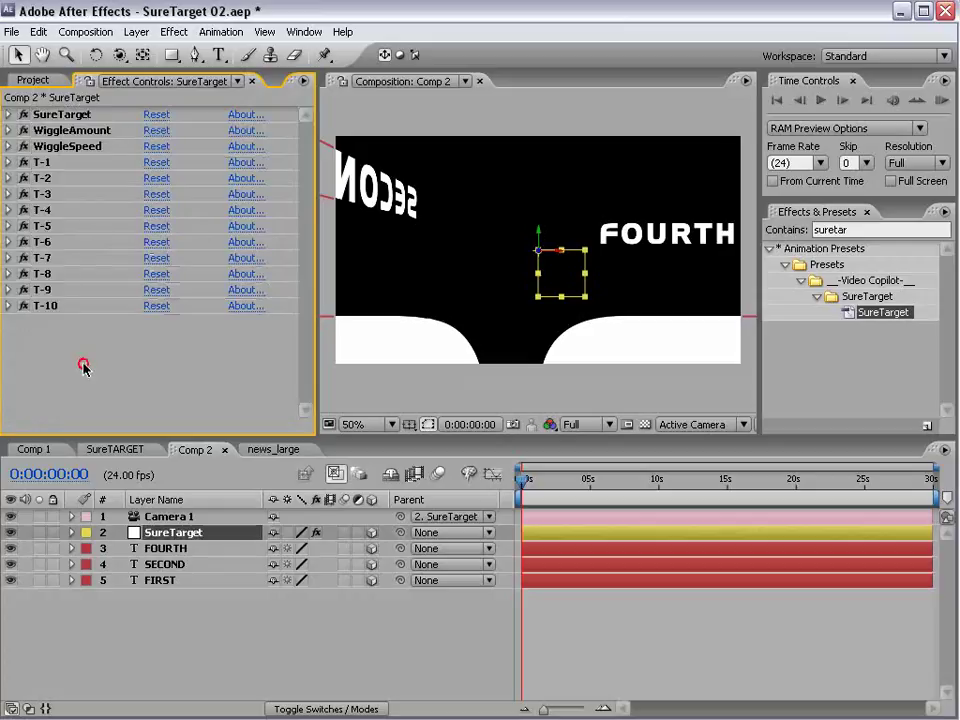
Expand the SureTarget slider and examine the WiggleAmount, WiggleSpeed and numbered target controls
left_click(35, 115)
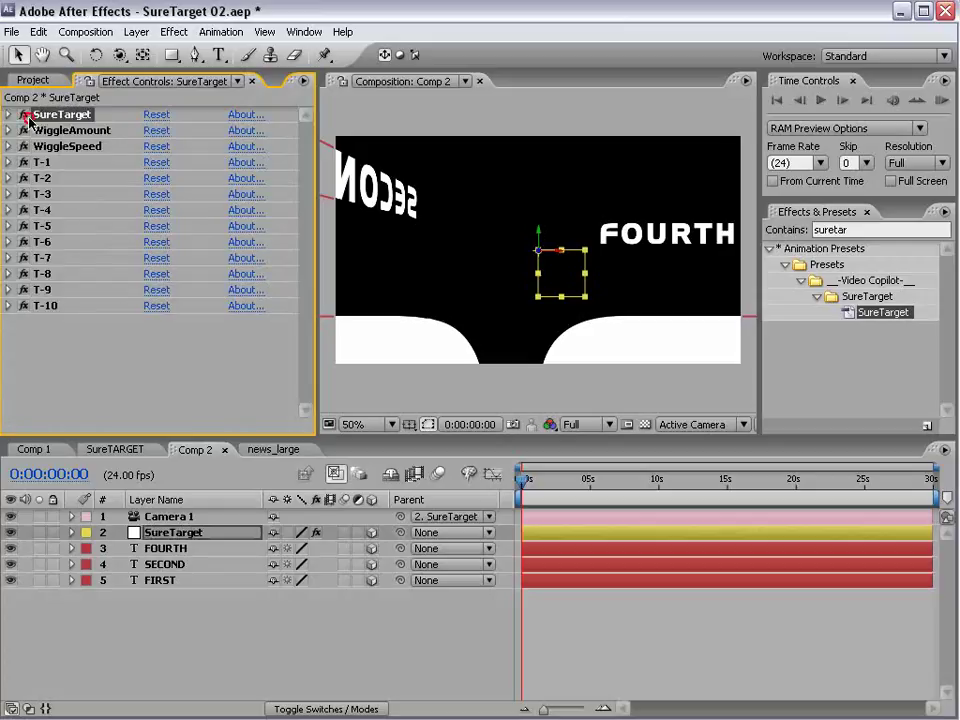
left_click(8, 115)
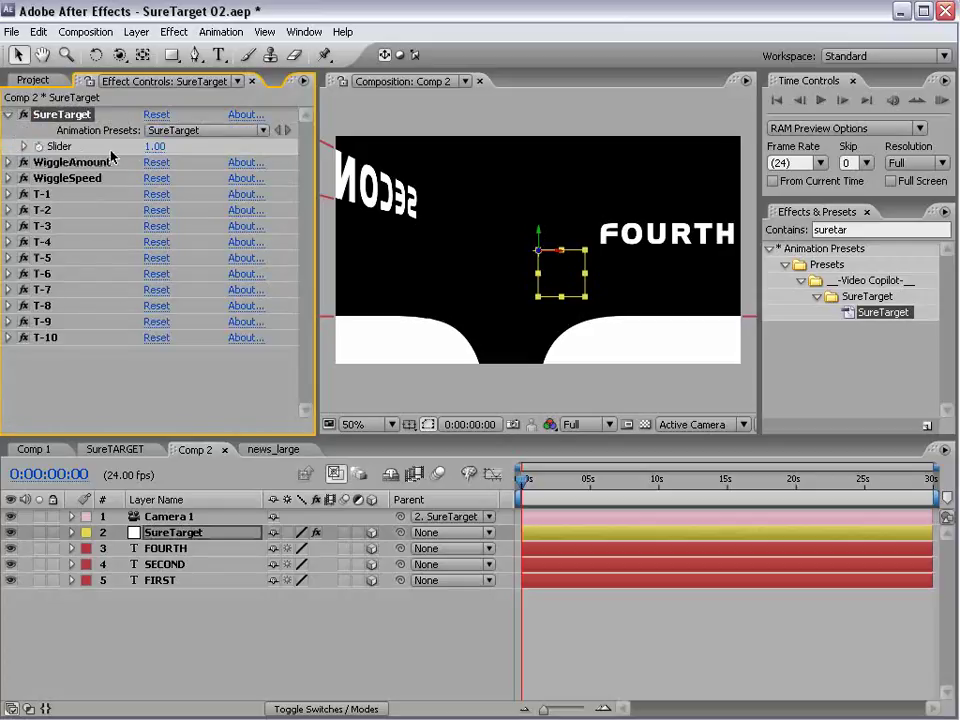
left_click_drag(146, 149, 159, 150)
left_click(41, 194)
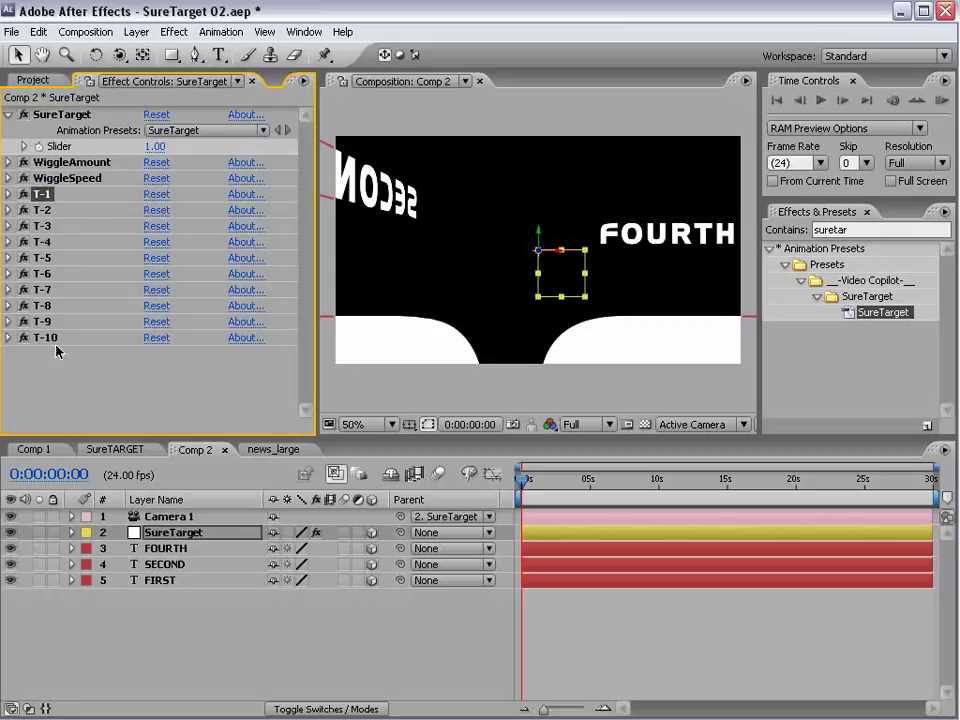
left_click_drag(53, 164, 54, 176)
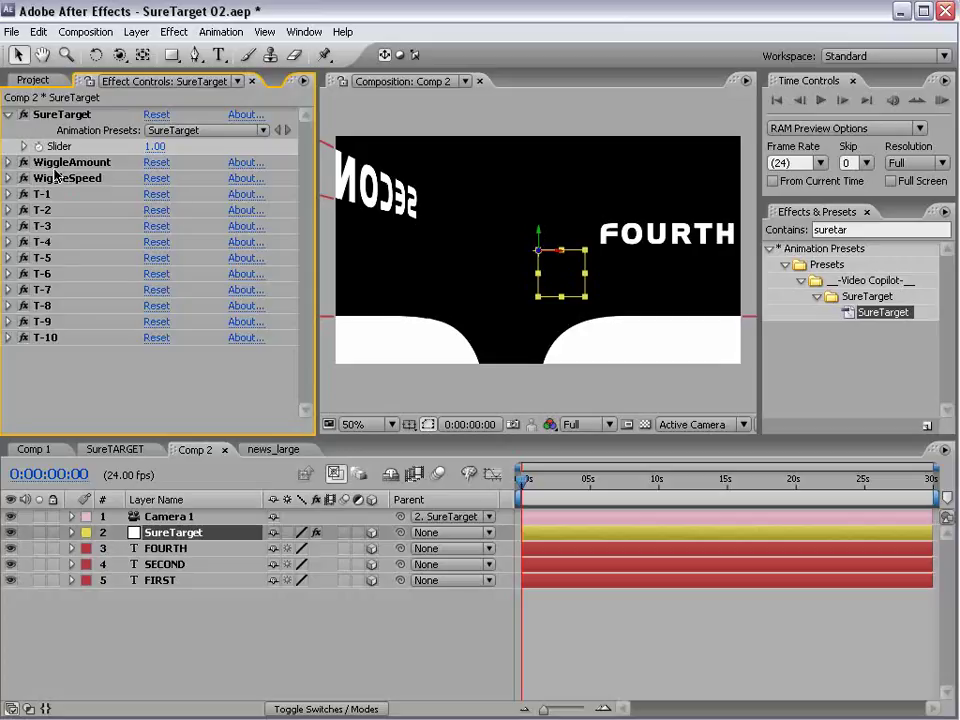
left_click(55, 178)
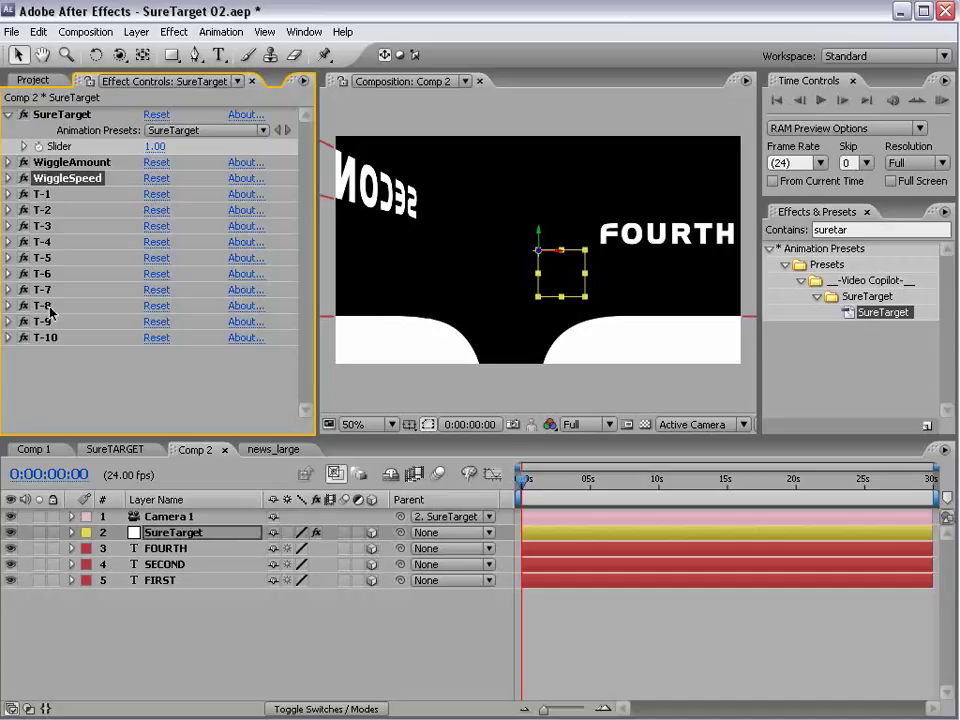
left_click(43, 194)
left_click(43, 211)
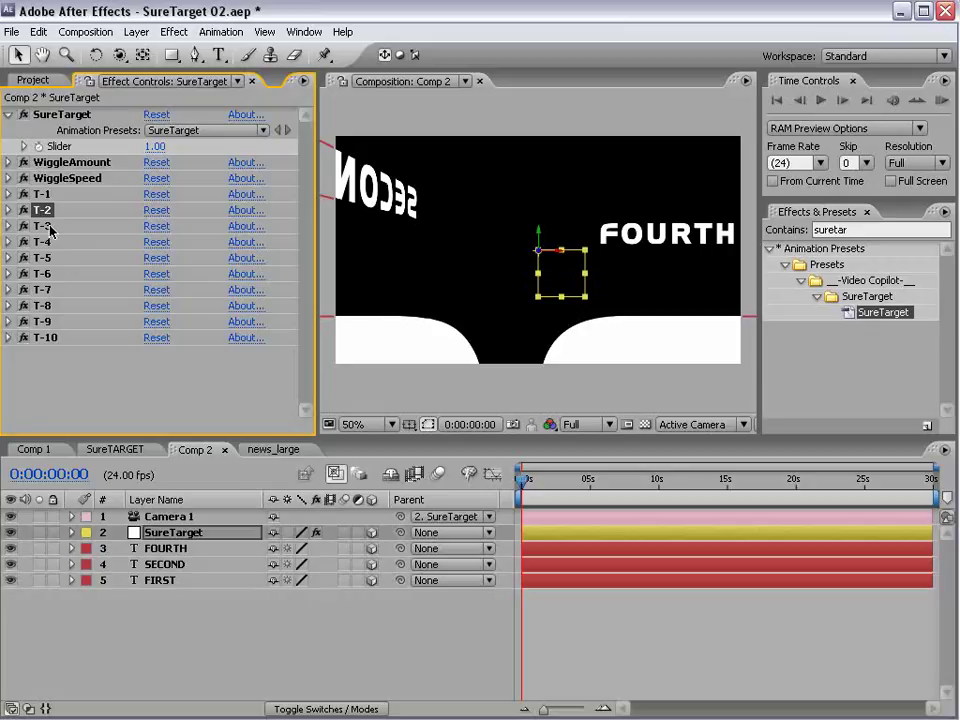
Expand the T-1, T-2 and T-3 controls and set the T-1 target layer to FIRST
left_click(8, 210)
left_click(8, 194)
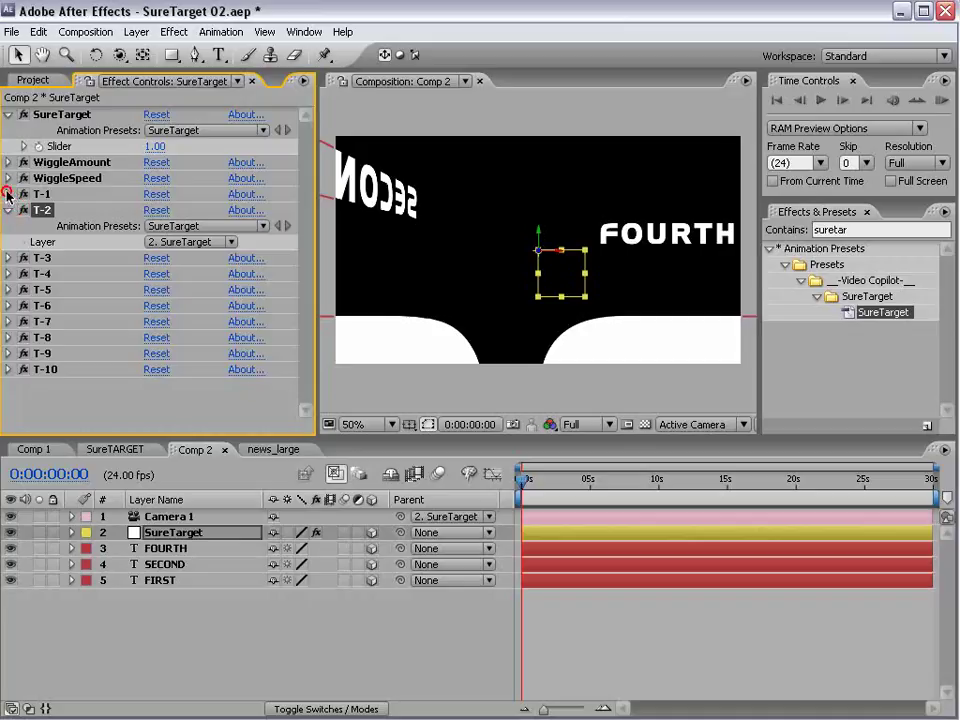
left_click(8, 289)
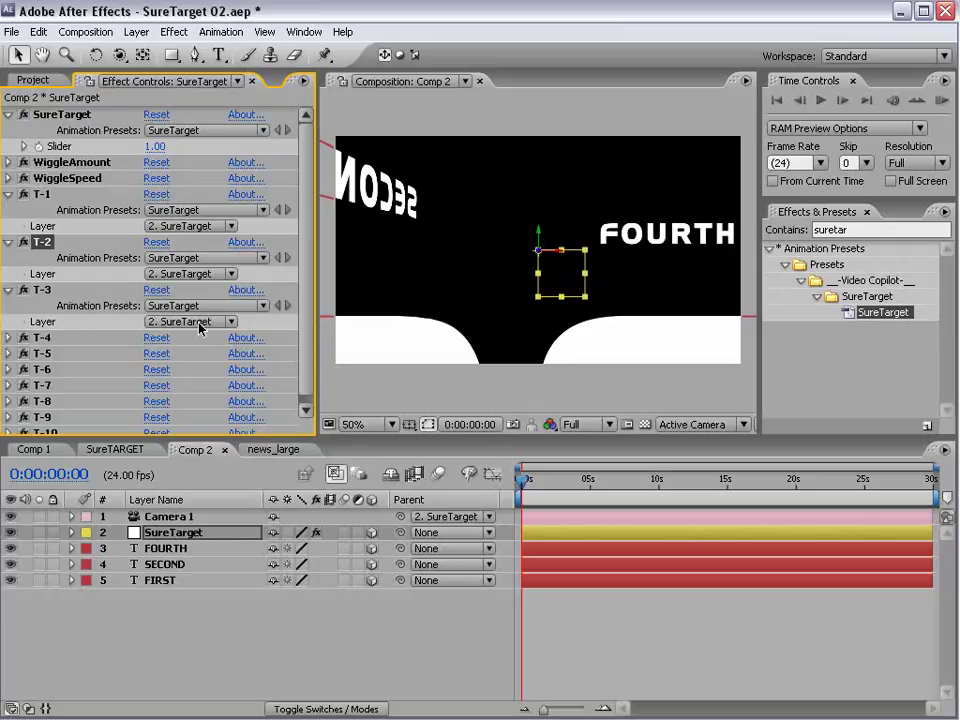
left_click(36, 194)
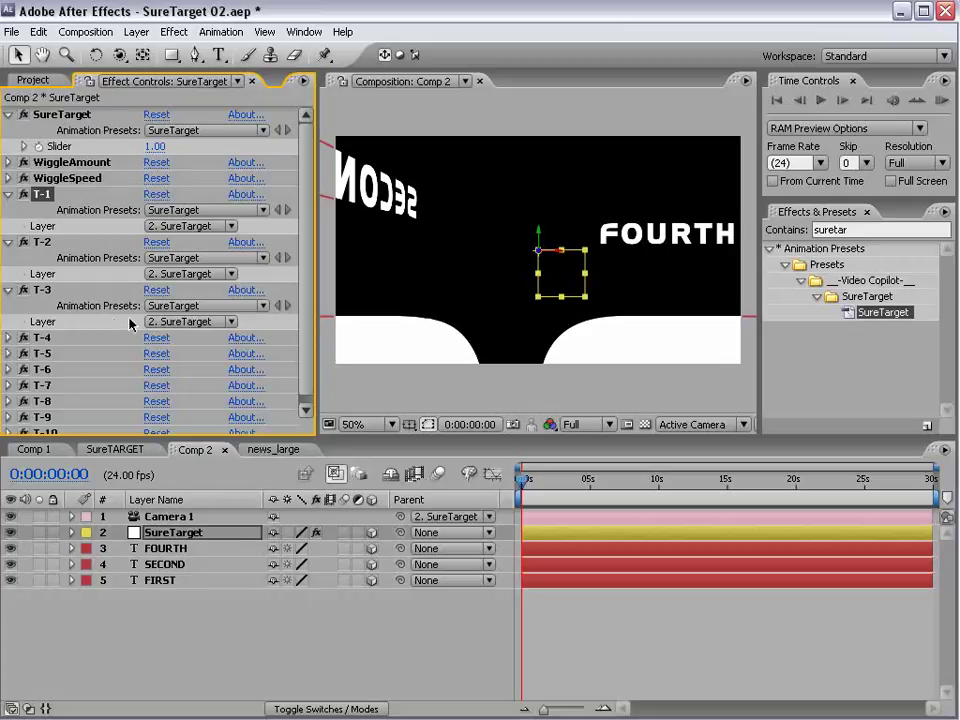
left_click(190, 226)
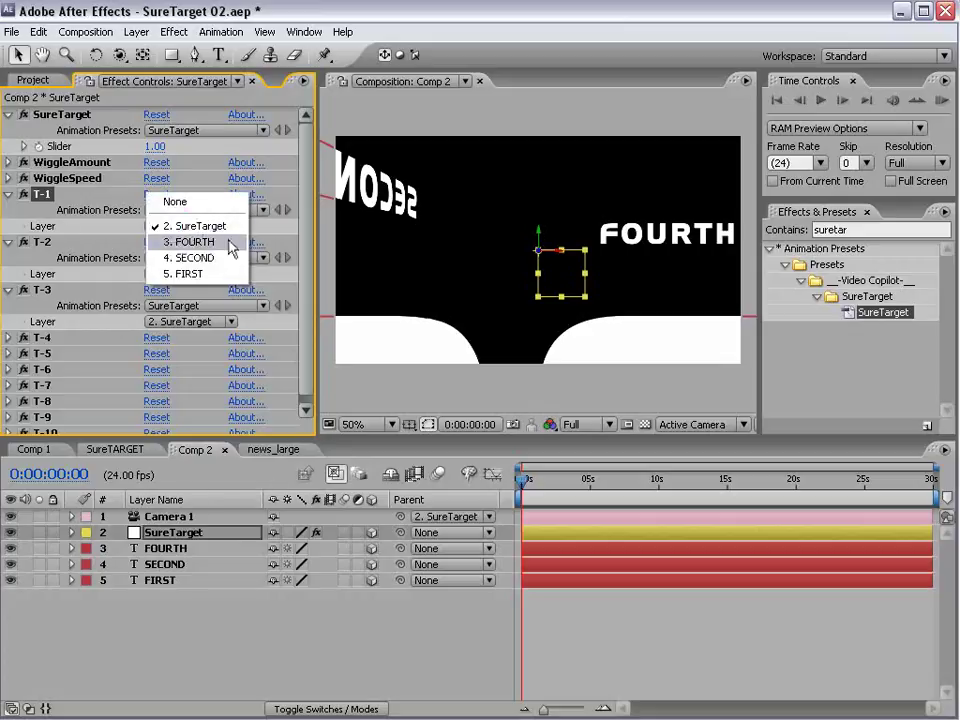
left_click(190, 274)
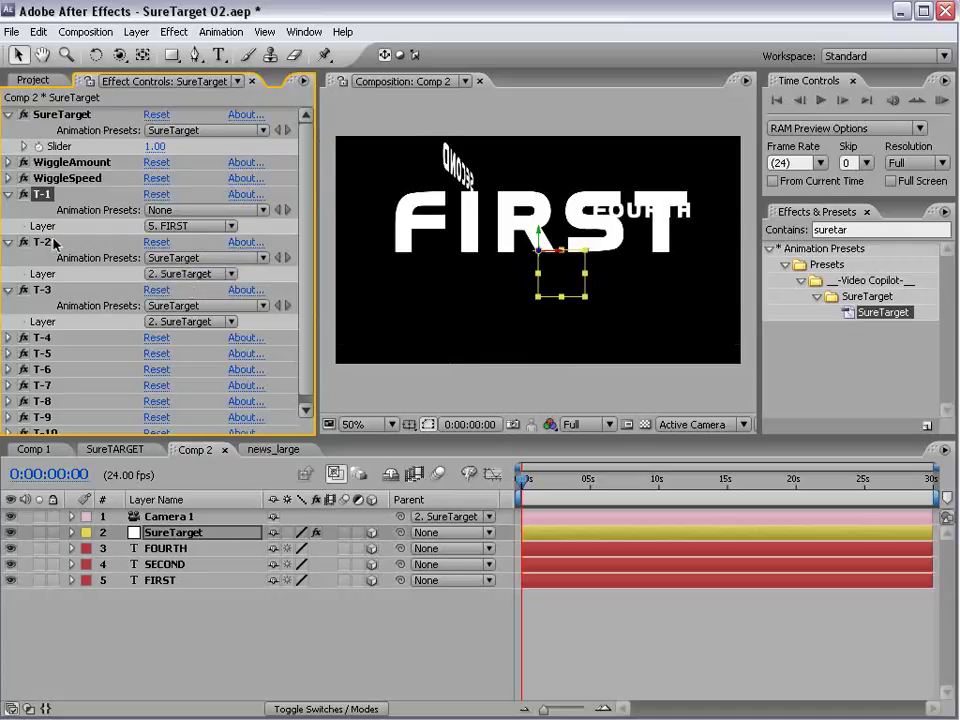
Set the target layers to SECOND for T-2, FOURTH for T-3 and FIRST for T-4
left_click(165, 273)
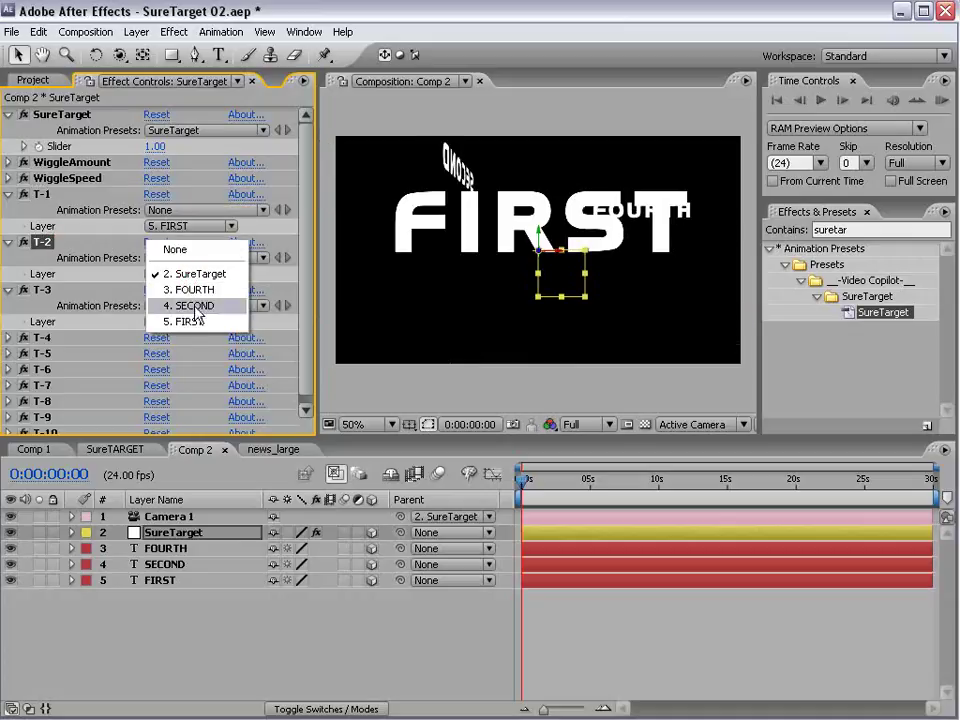
left_click(197, 306)
left_click(180, 321)
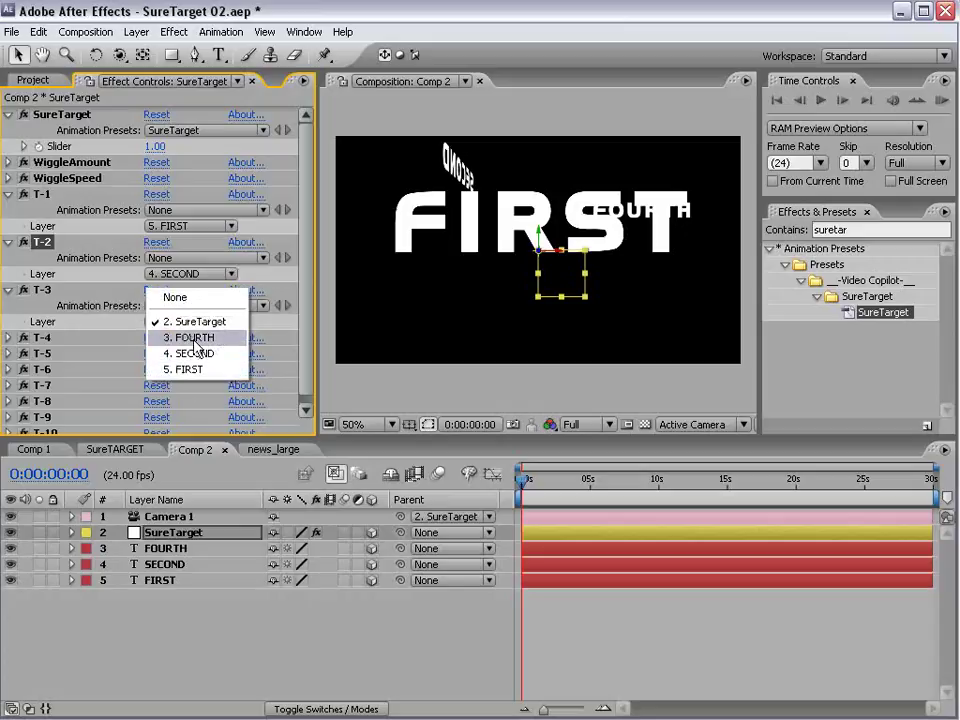
left_click(196, 339)
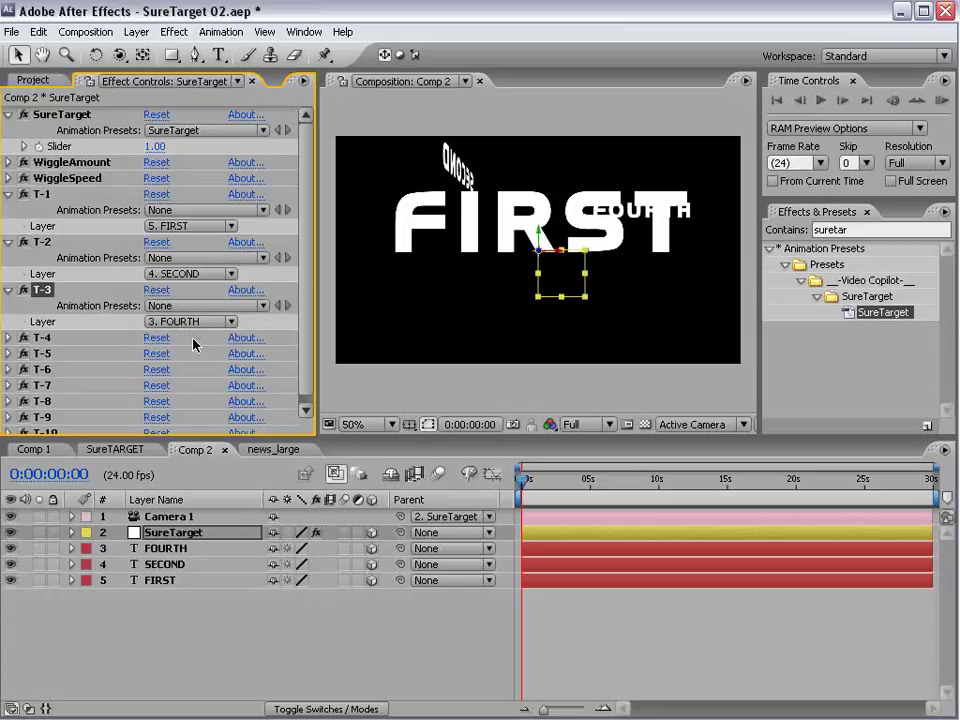
left_click(8, 339)
left_click(189, 369)
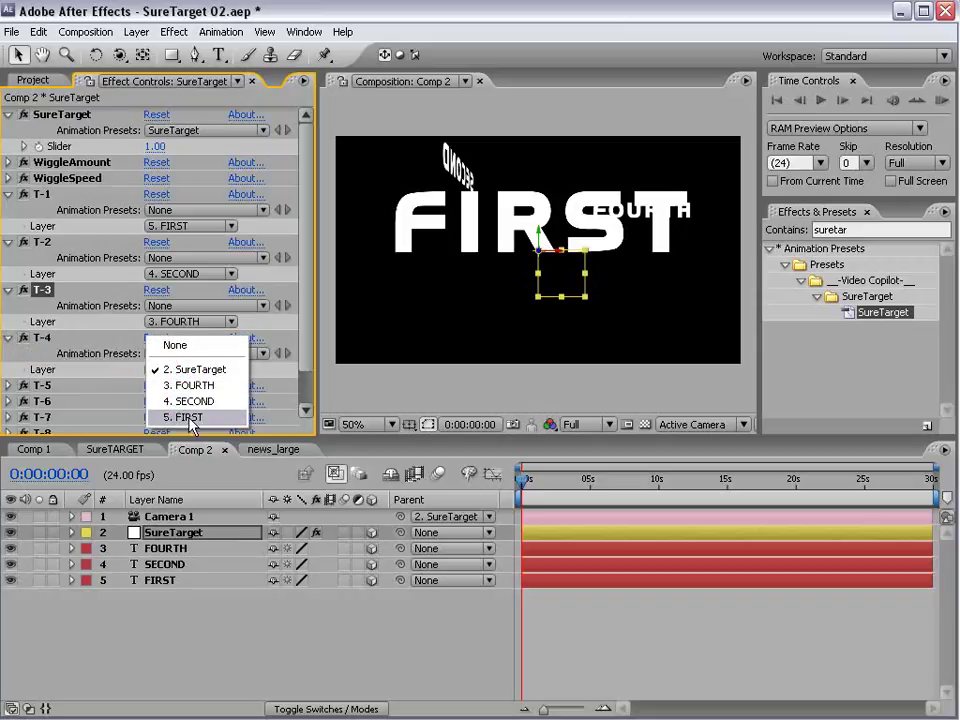
left_click(190, 417)
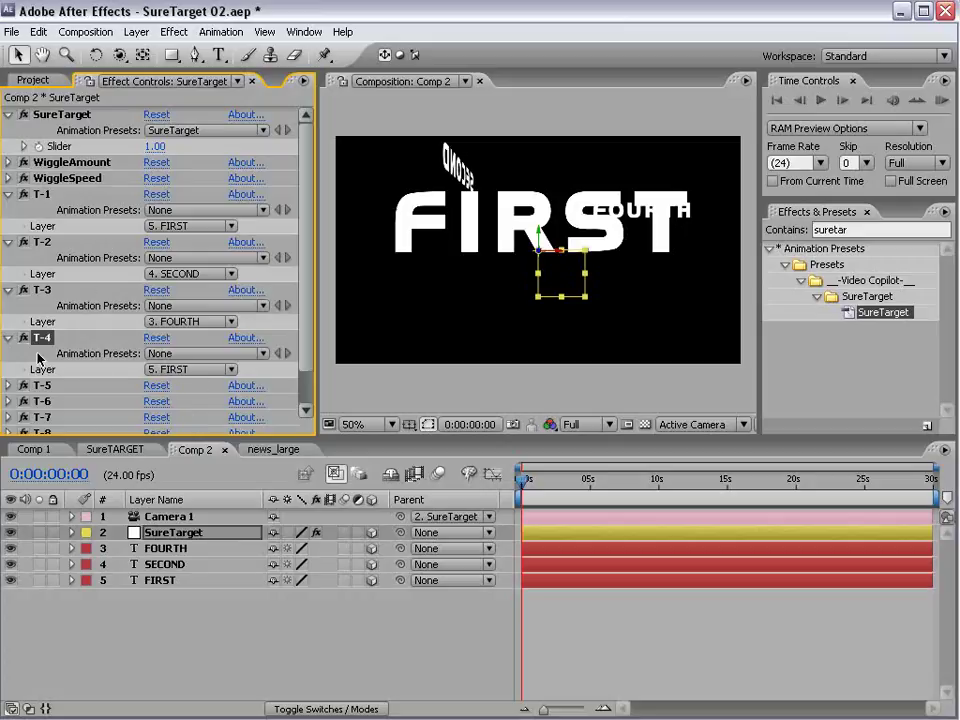
Reveal the SureTarget null's SureTarget effect in the timeline and keyframe its Slider at 0 seconds
left_click(168, 538)
left_click(168, 535)
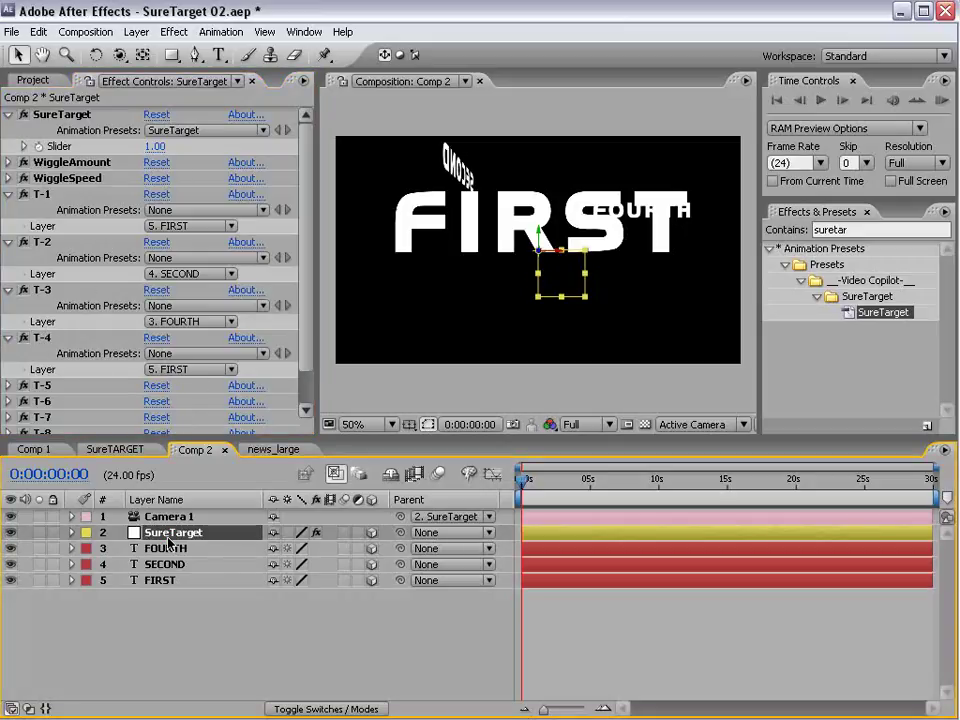
left_click(69, 533)
left_click(87, 549)
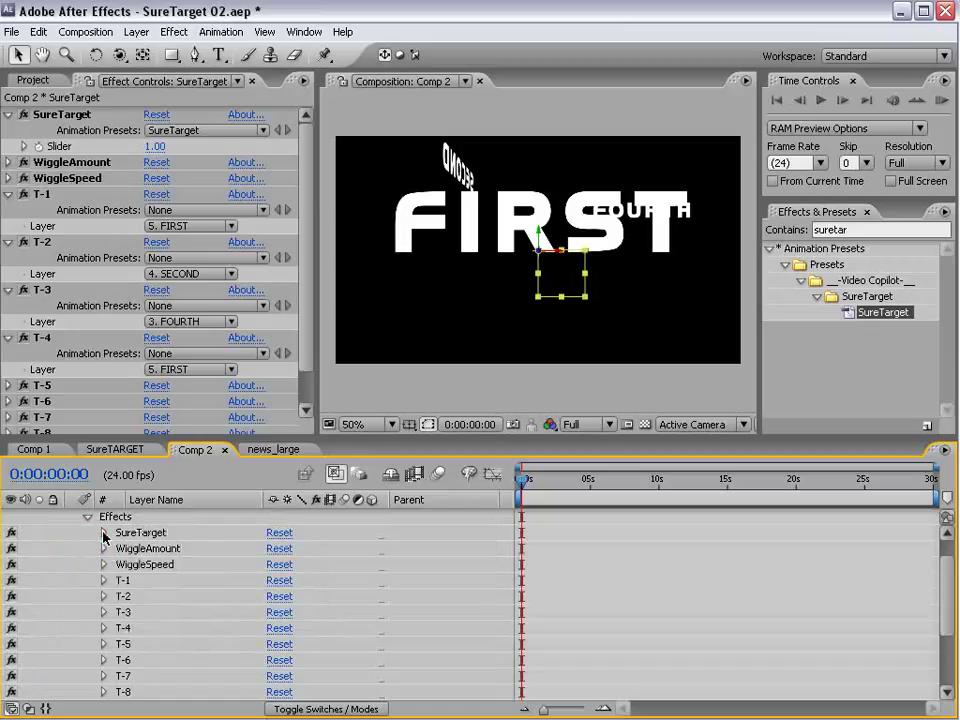
left_click(104, 535)
left_click(114, 533)
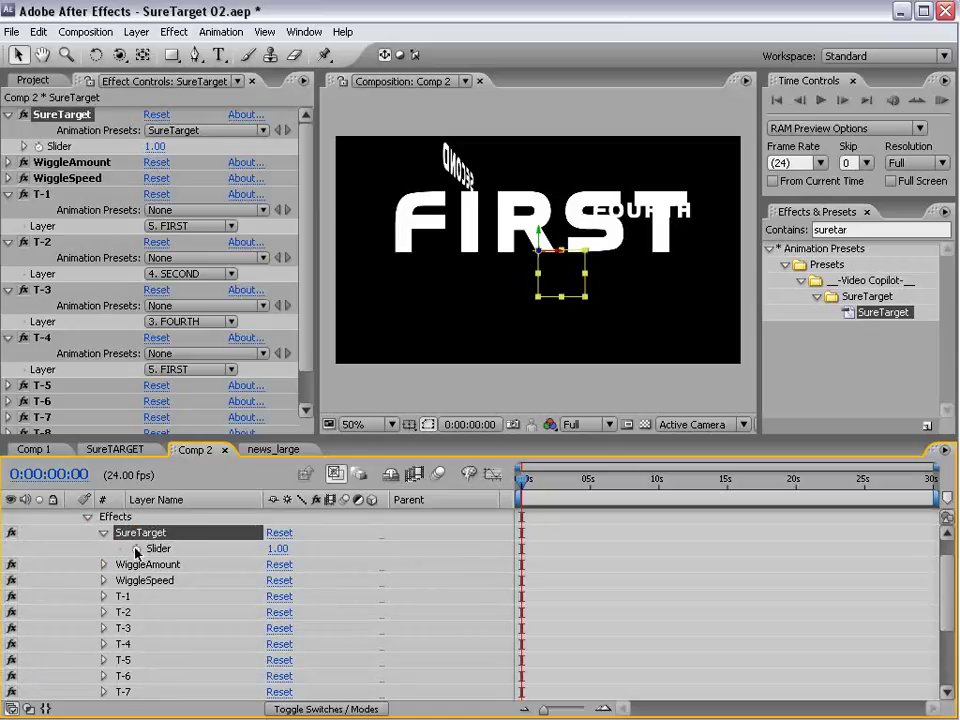
left_click(137, 550)
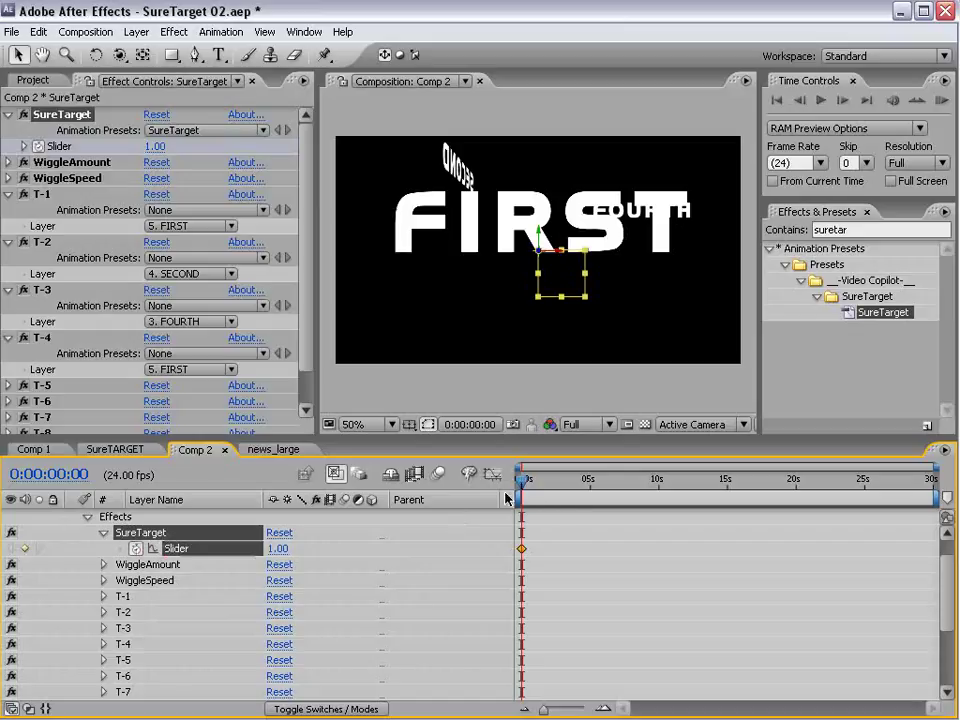
Add a second Slider keyframe at 0:00:01:00 that holds the value at 1, and return to the first frame
key("equal")
key("equal")
key("equal")
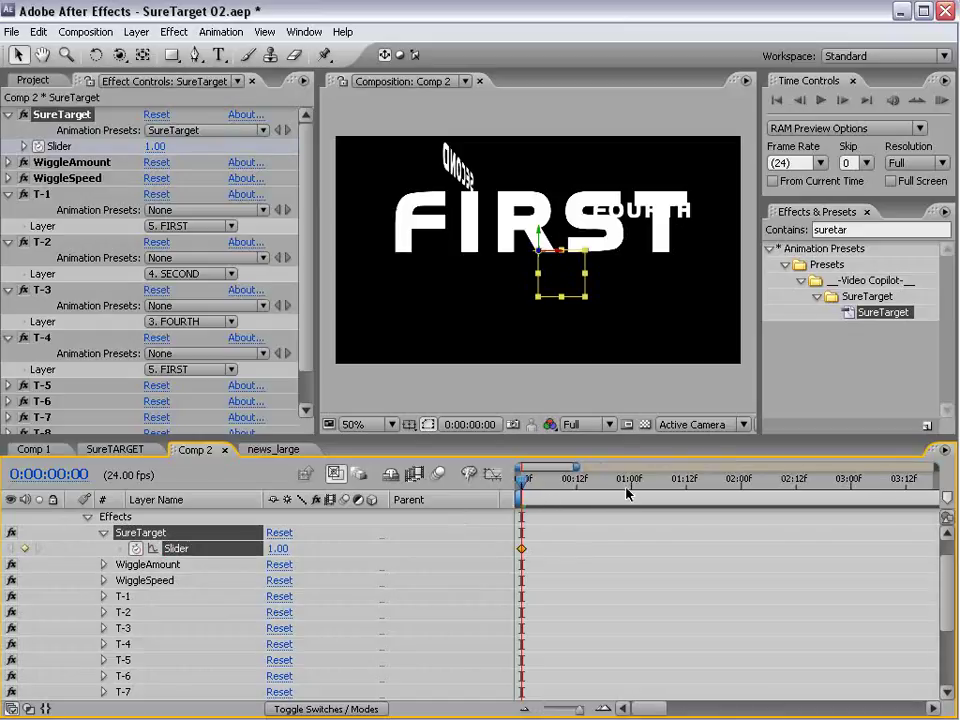
left_click(628, 490)
left_click(25, 548)
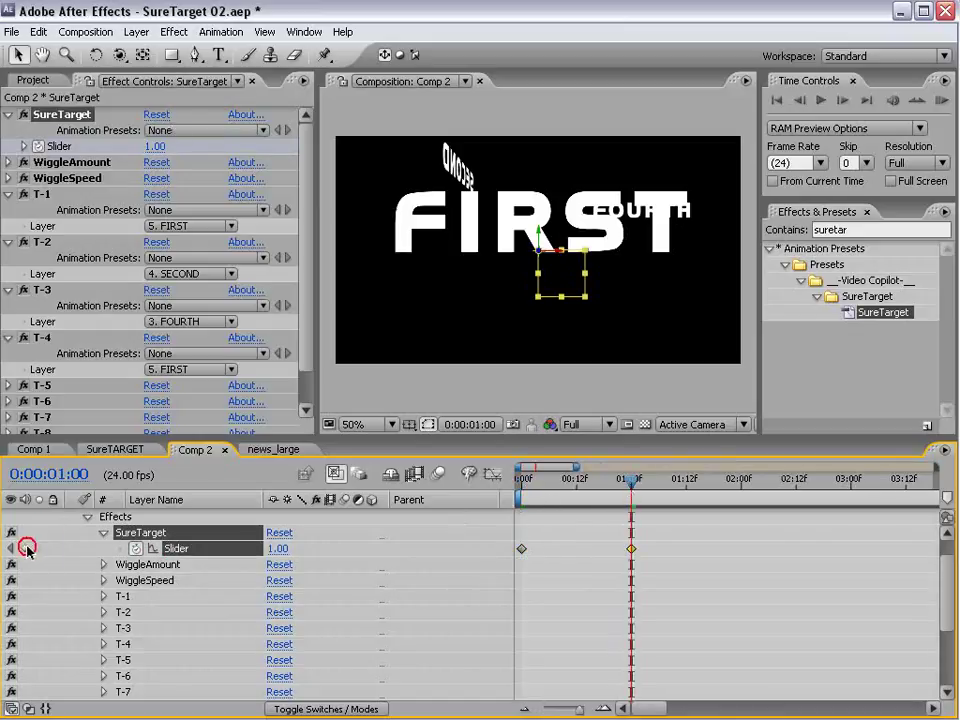
left_click(517, 485)
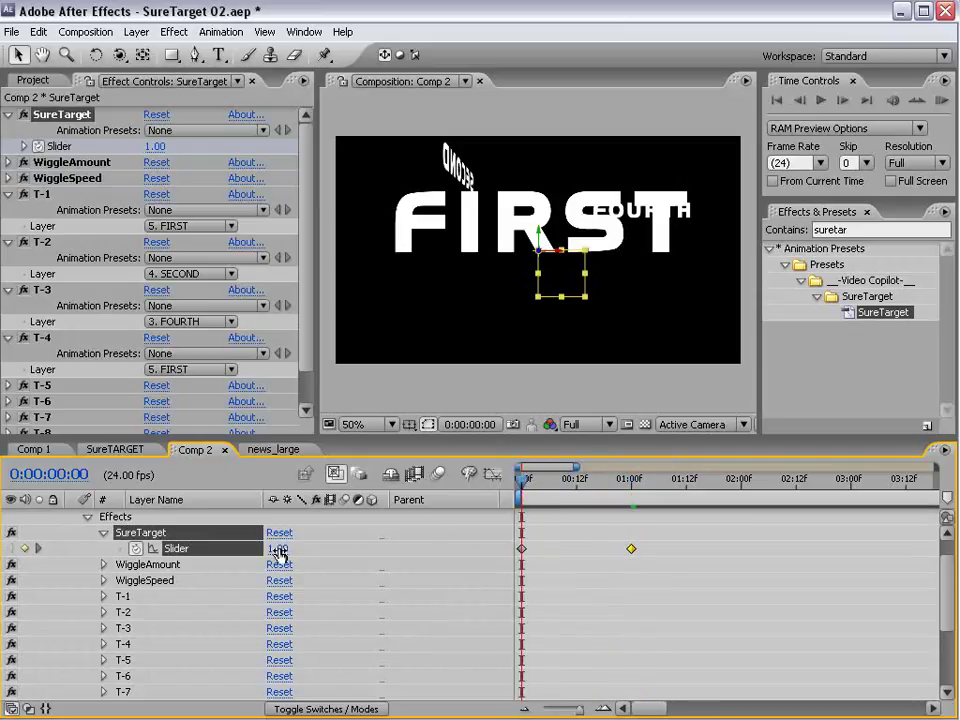
Set the SureTarget Slider to 2 at 0:00:02:00
key("minus")
left_click_drag(574, 490, 630, 503)
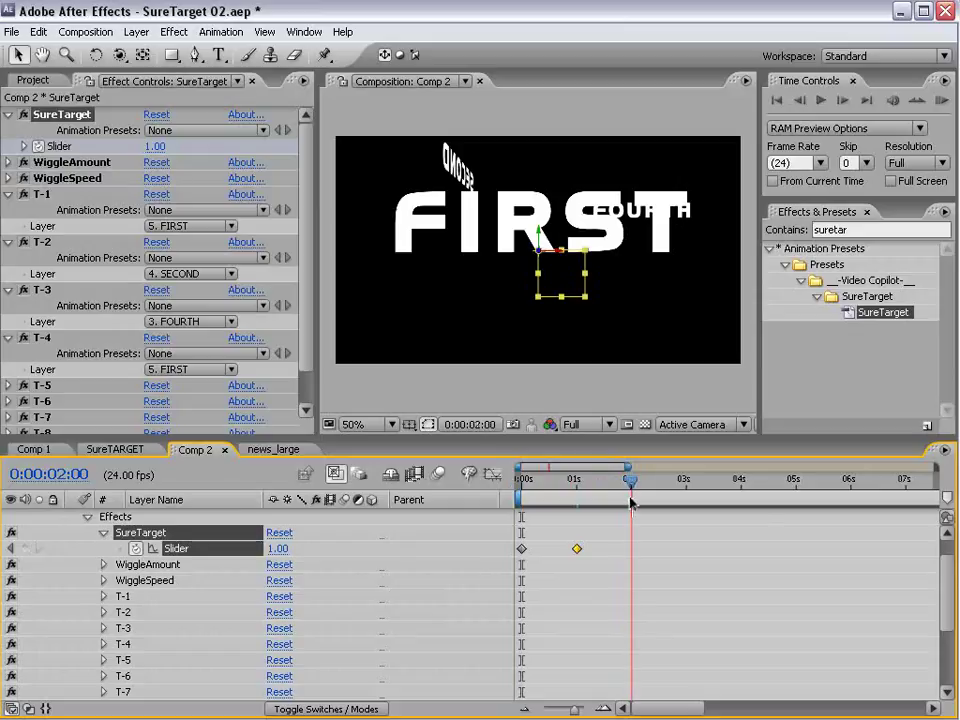
key("w")
left_click(276, 549)
type("2")
key("Return")
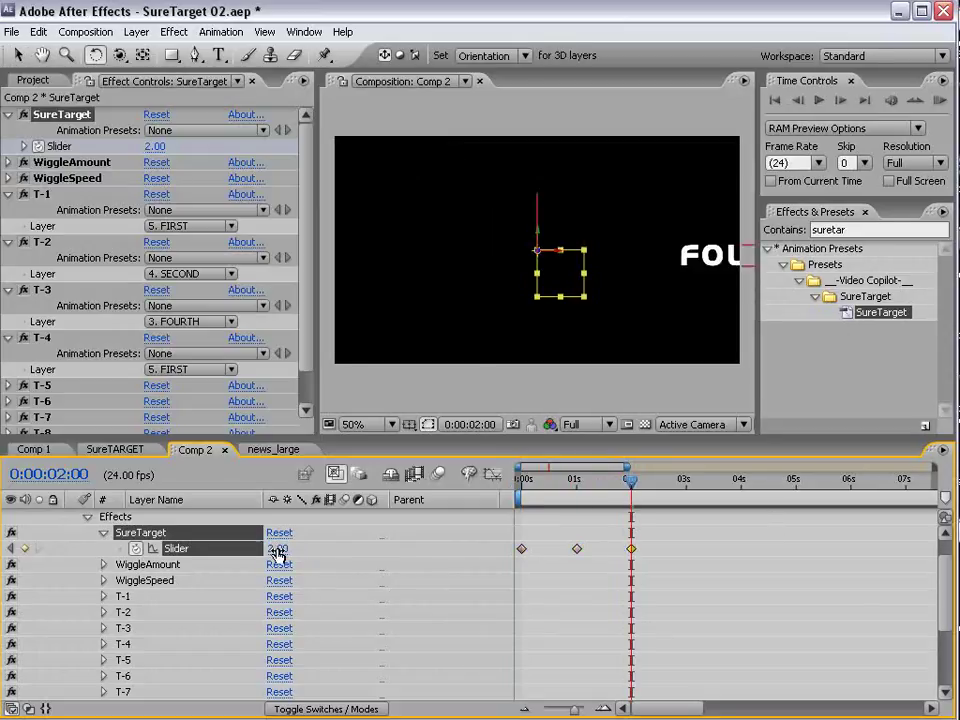
Select the SECOND text layer in the composition and rotate it about its vertical axis so the word faces the camera more
key("v")
left_click(546, 203)
left_click(538, 213)
key("w")
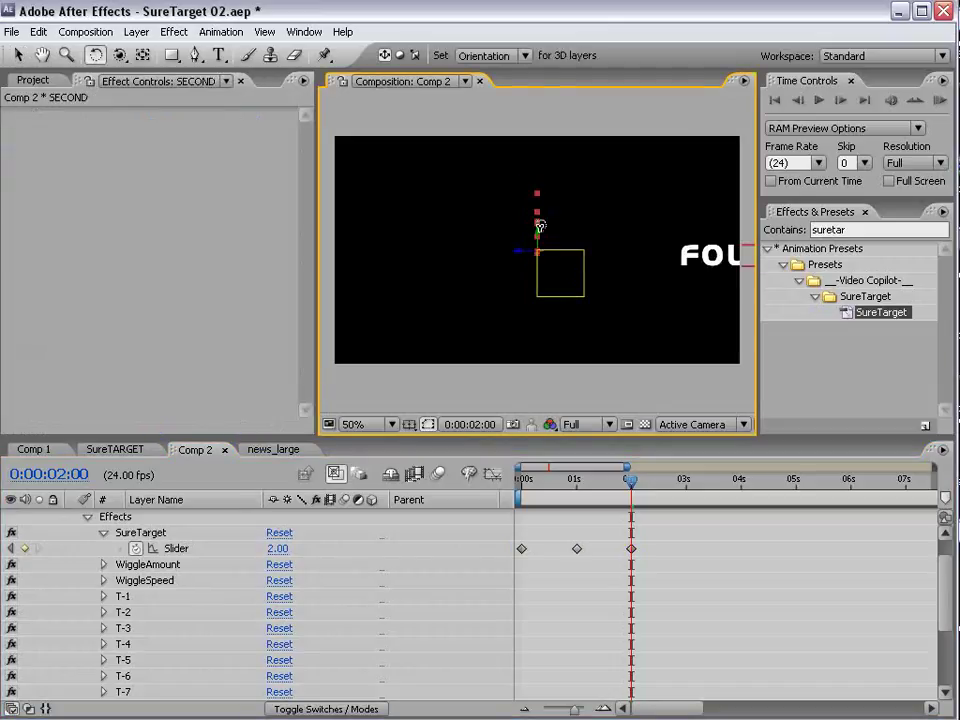
left_click_drag(536, 236, 543, 236)
Add a Slider keyframe holding 2 at 0:00:03:00 and set the Slider to 3 at 0:00:04:00
left_click(651, 502)
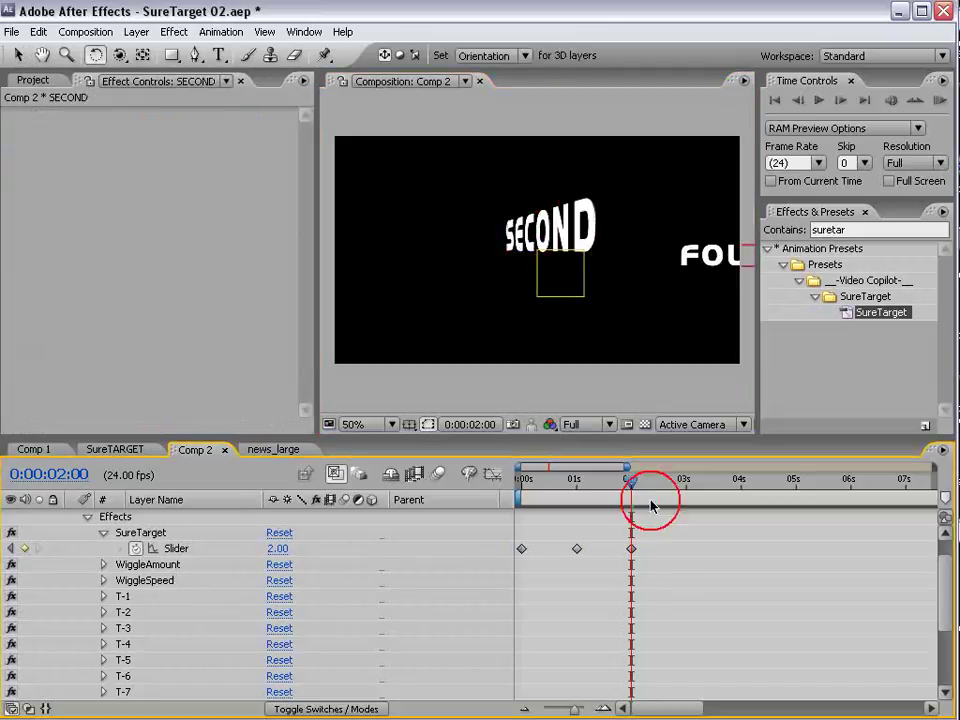
left_click_drag(628, 490, 741, 497)
left_click(24, 548)
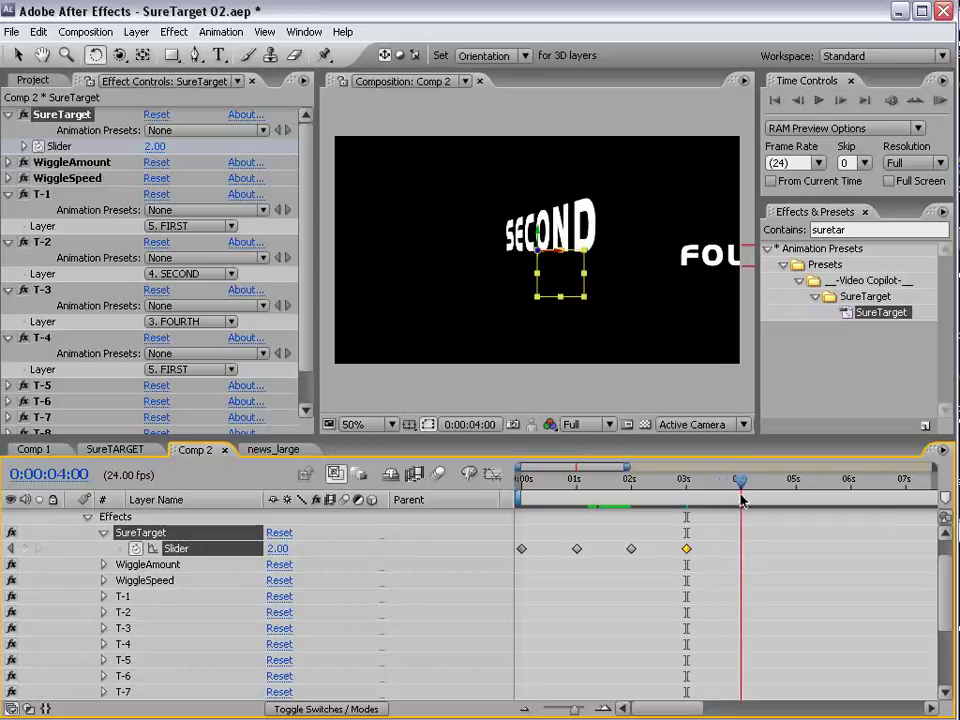
left_click(284, 549)
type("3")
key("Return")
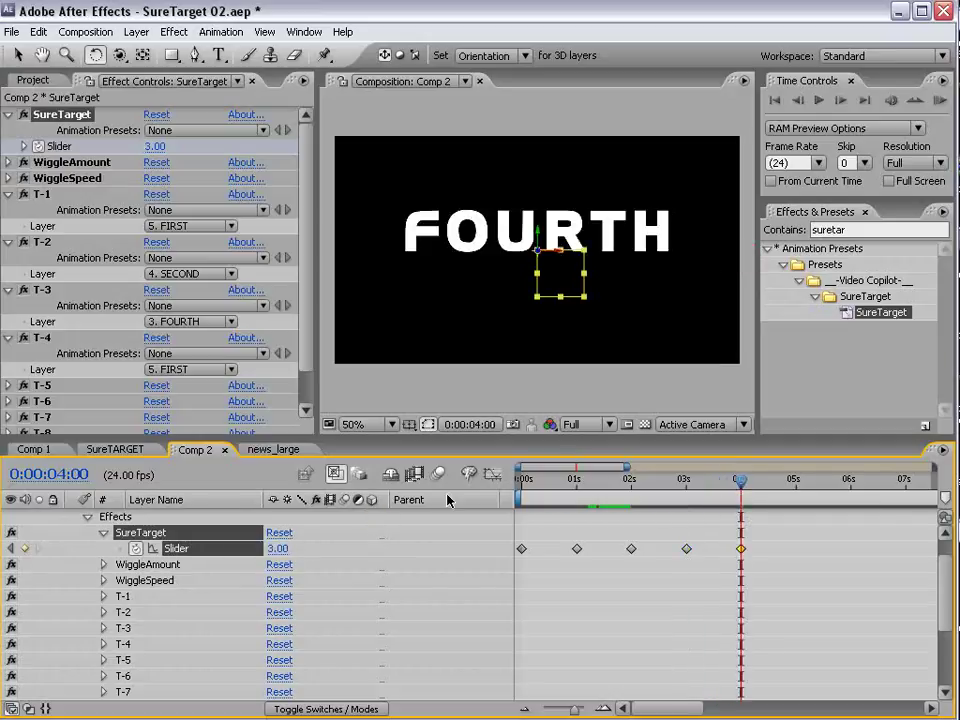
Replace the FOURTH text with THIRD
double_click(442, 240)
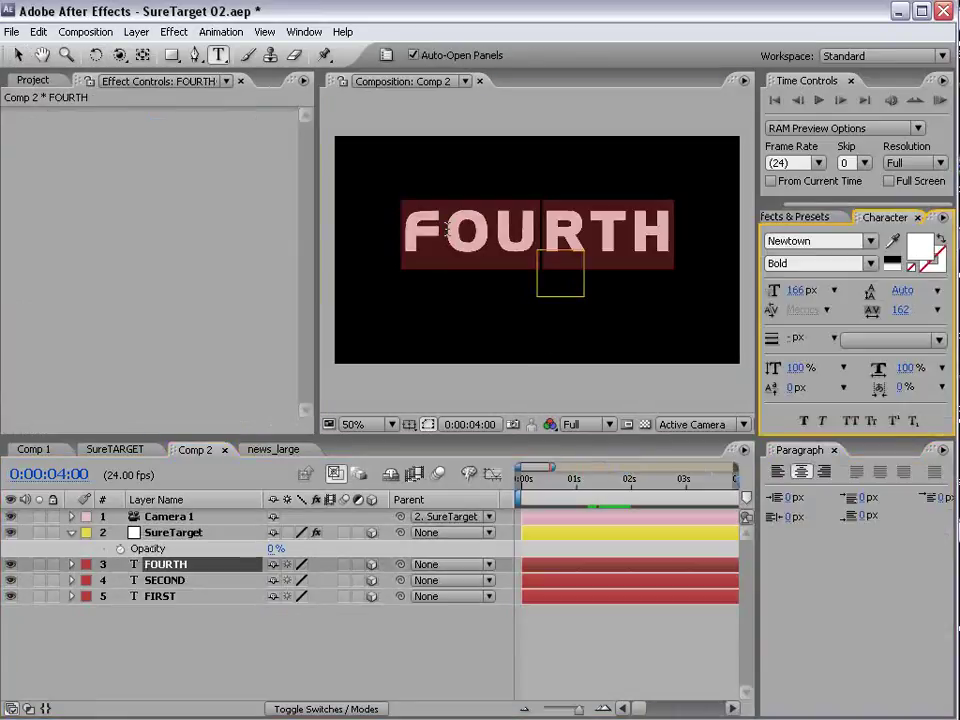
type("THIRD")
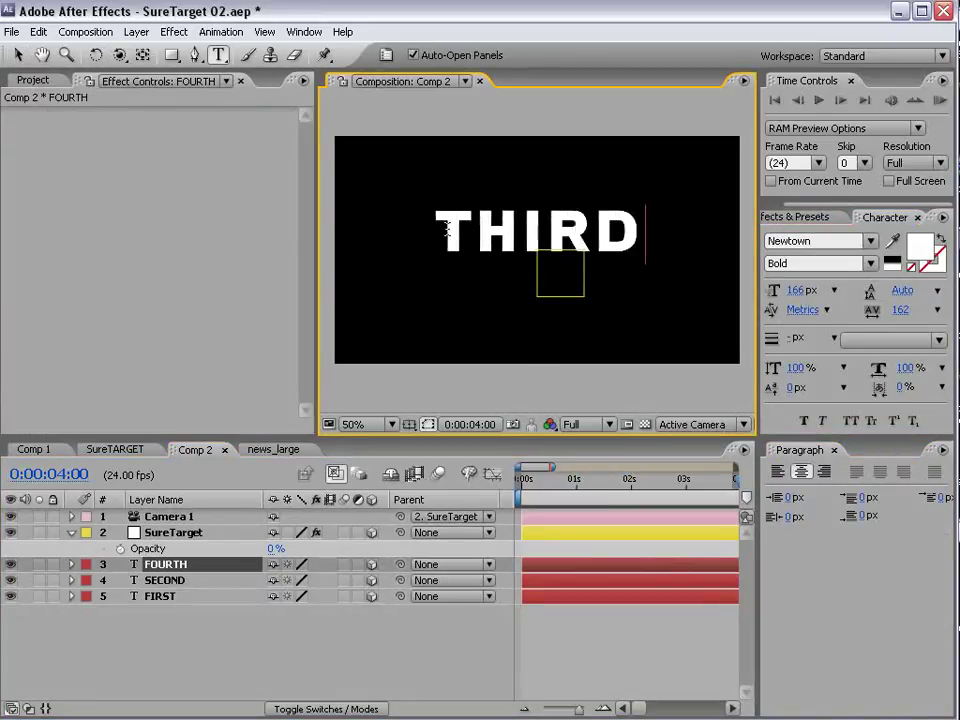
left_click(18, 54)
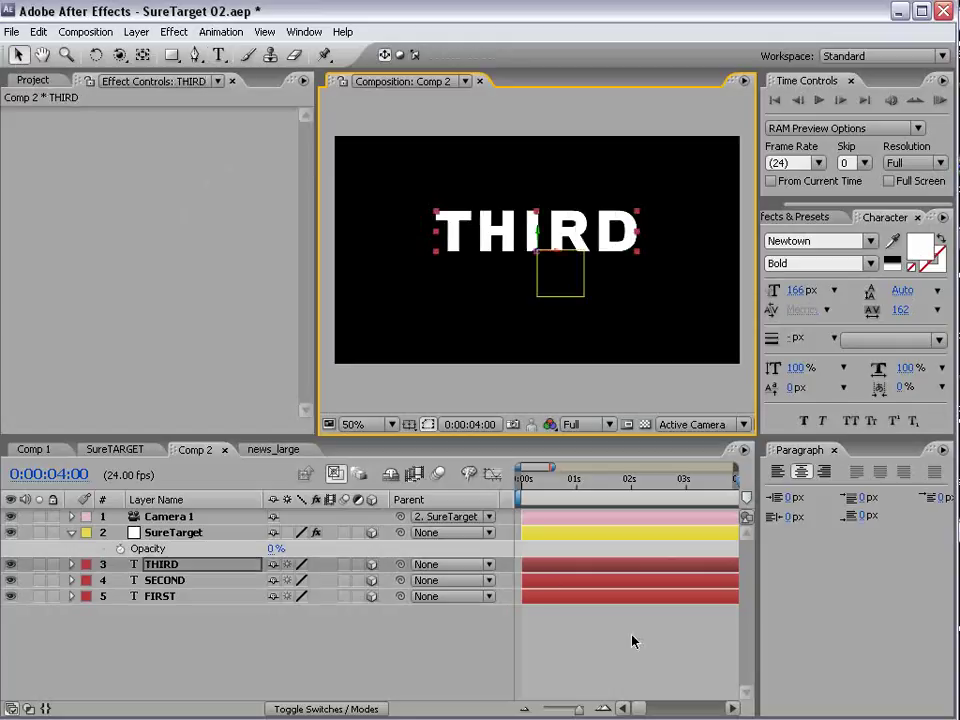
Show the SureTarget null's animated properties and add a Slider keyframe holding 3 at 0:00:05:00
left_click(190, 532)
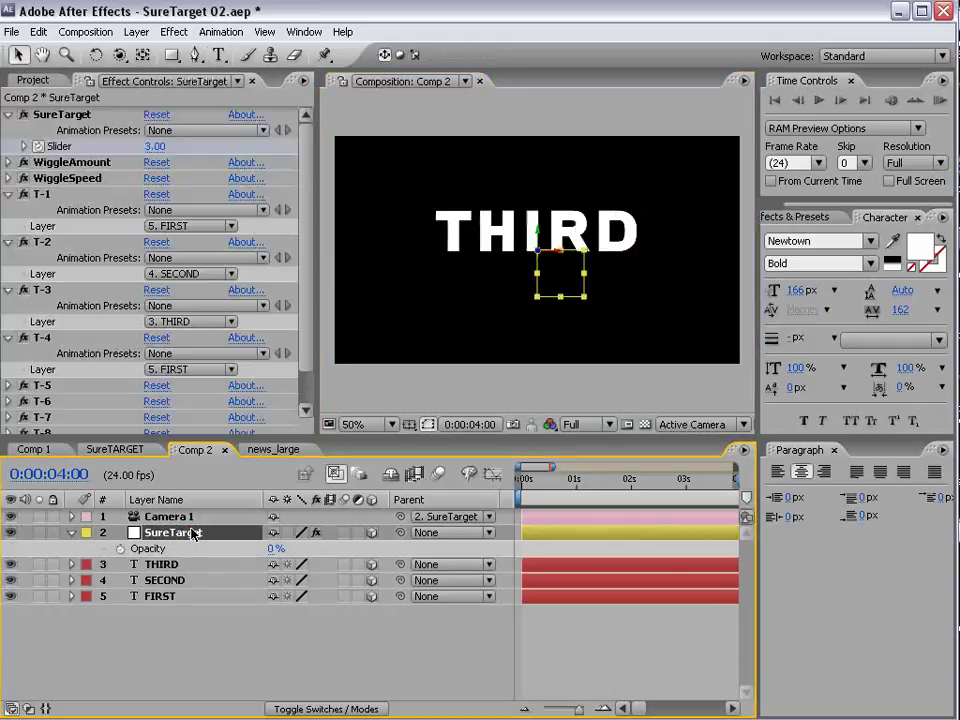
key("u")
key("minus")
left_click_drag(591, 494, 657, 515)
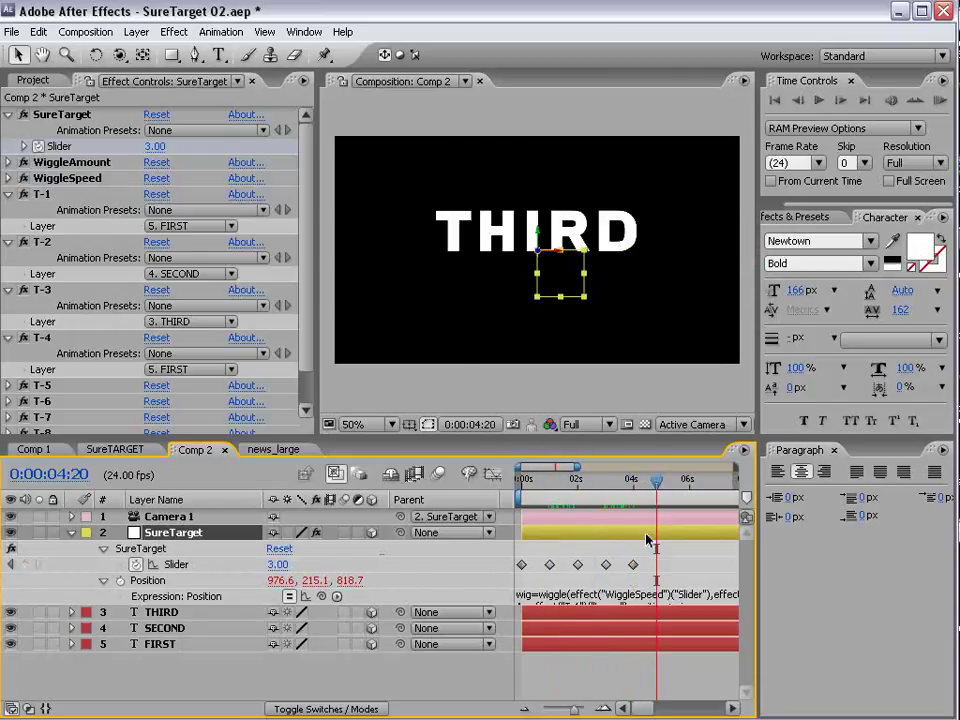
key("=")
left_click(665, 484)
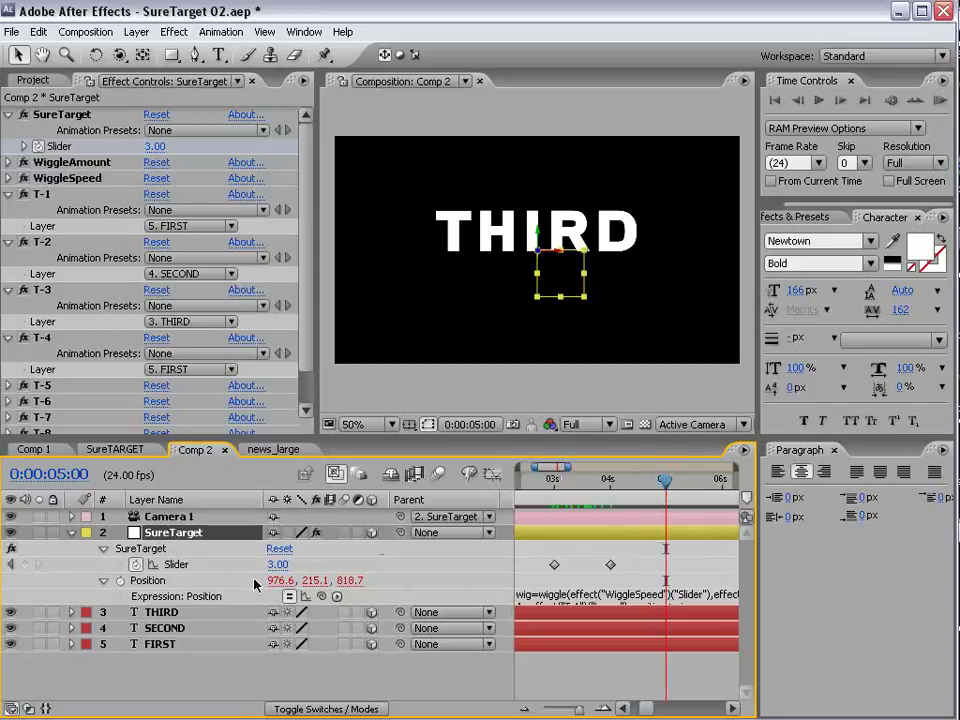
left_click(18, 566)
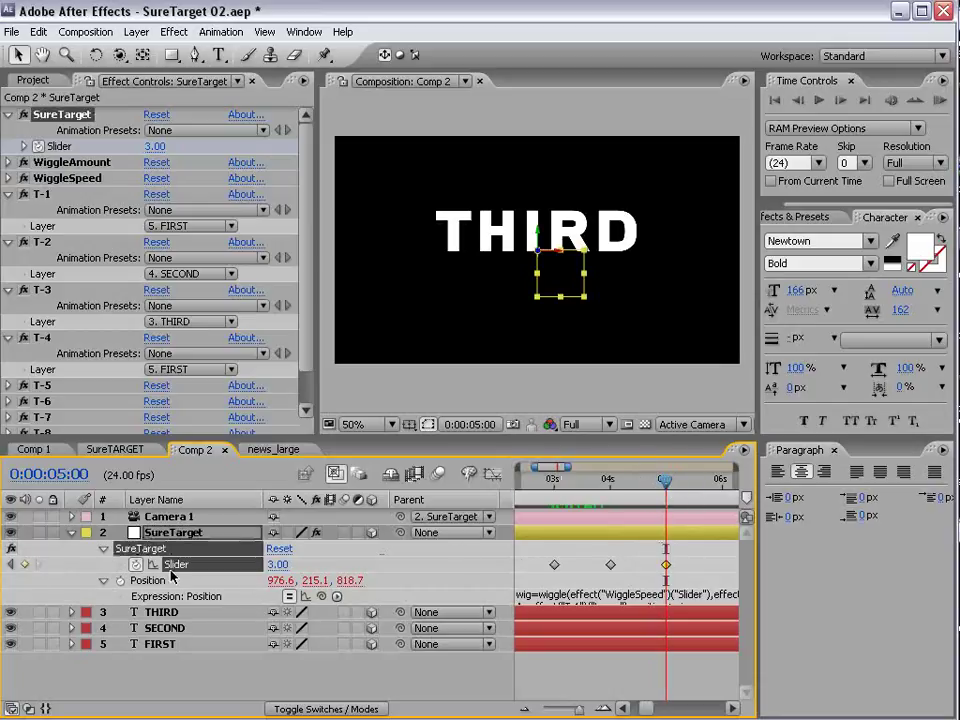
Set the SureTarget Slider to 4 at 0:00:05:23
key("minus")
left_click_drag(668, 488, 692, 484)
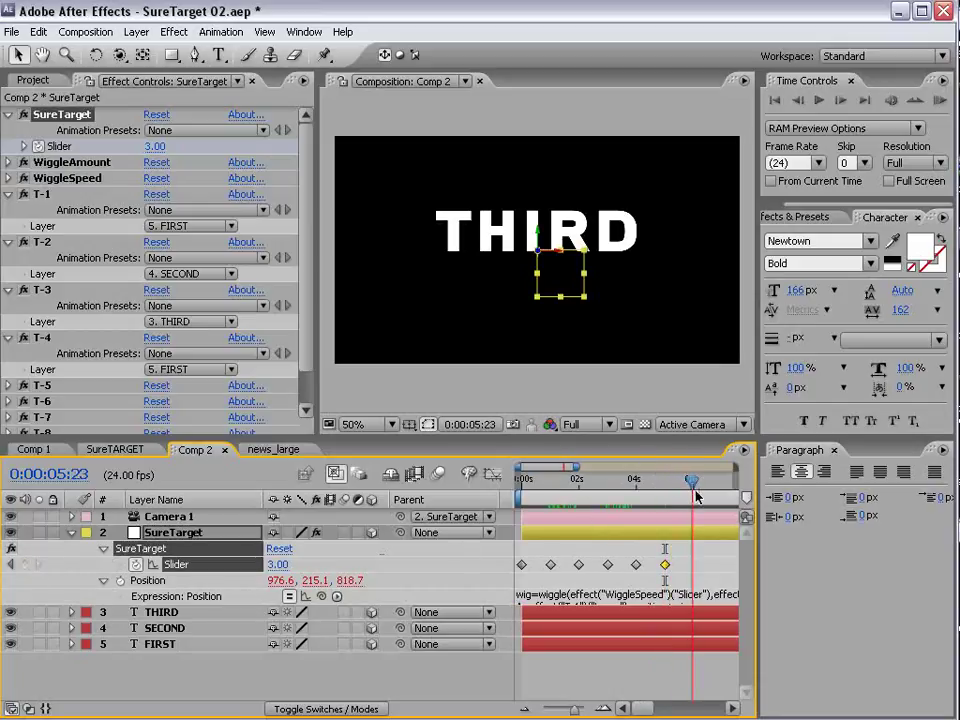
left_click(271, 566)
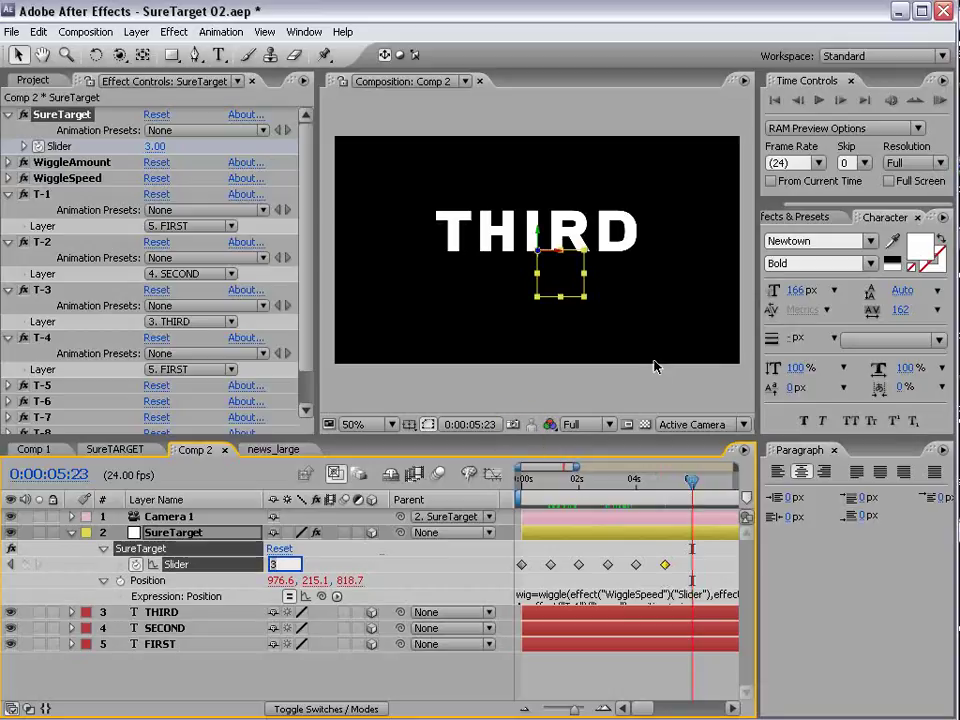
type("4")
key("Return")
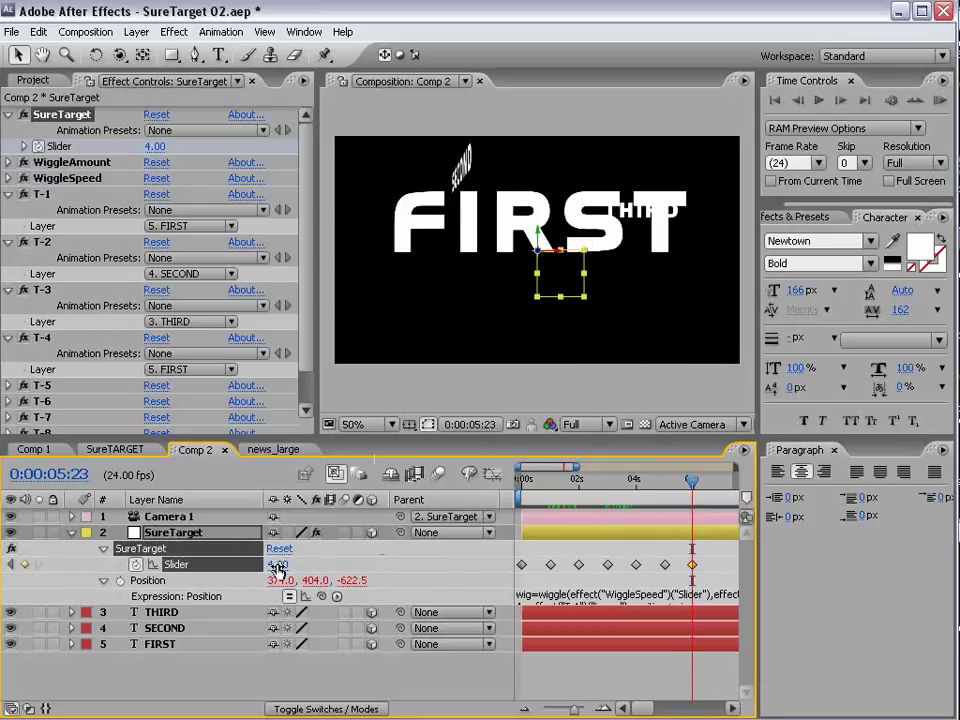
Replace the last Slider keyframe with a value of 1 at 0:00:06:01 and save the project
left_click_drag(701, 492, 697, 531)
left_click(693, 565)
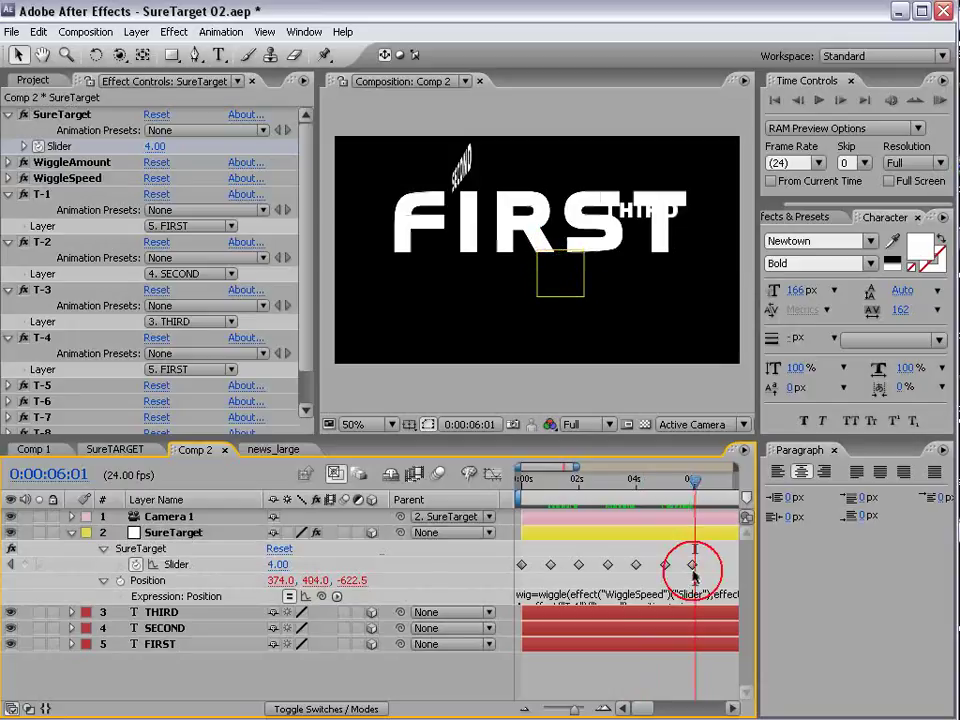
key("Delete")
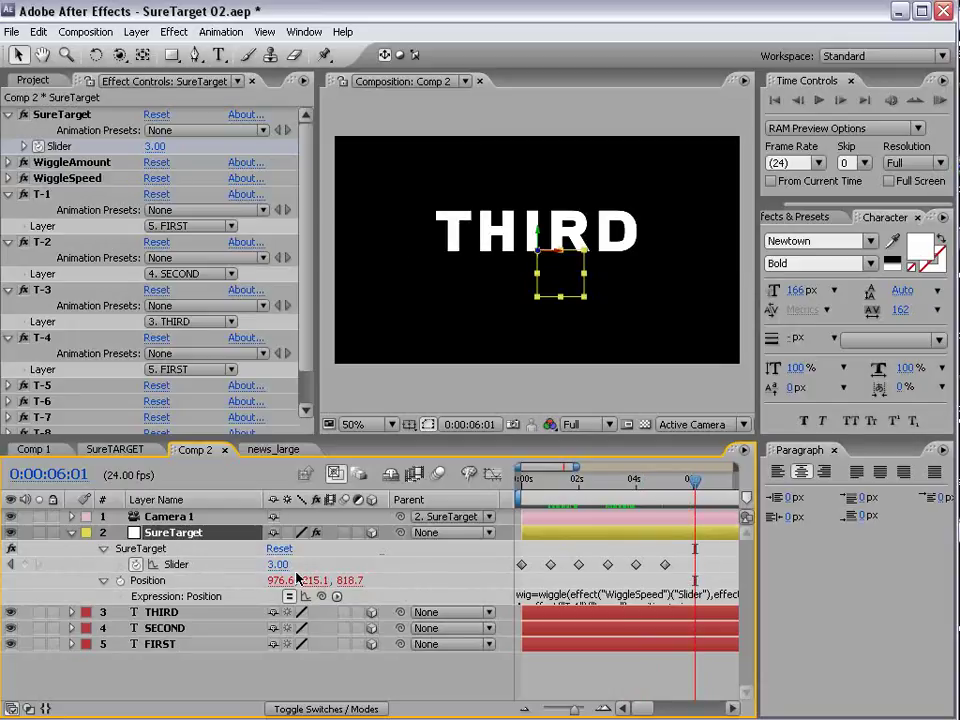
type("1")
key("Return")
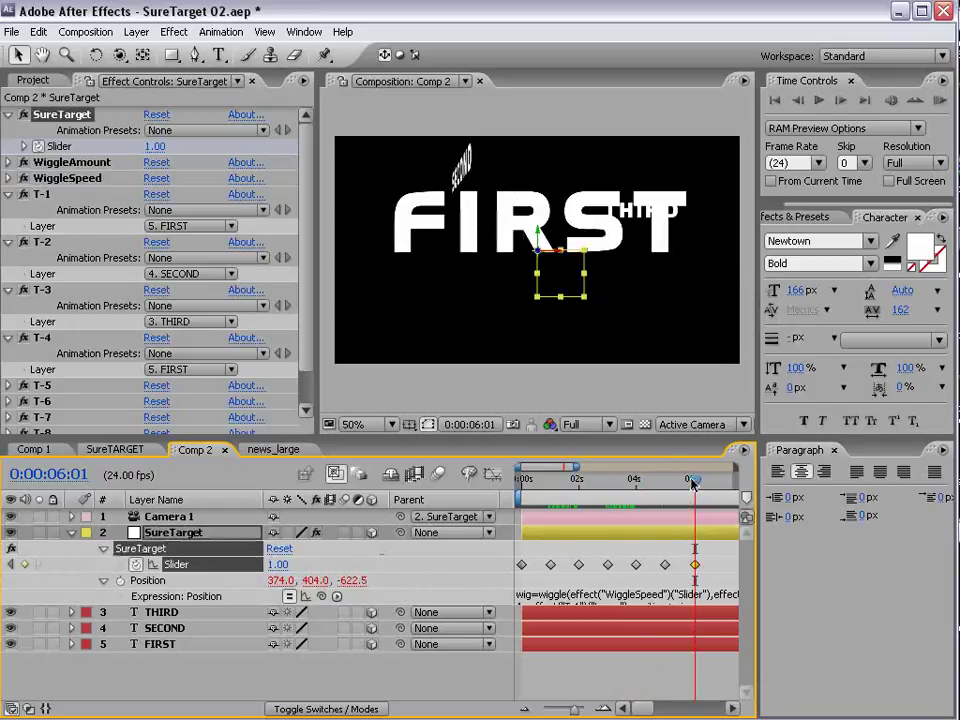
key("ctrl+s")
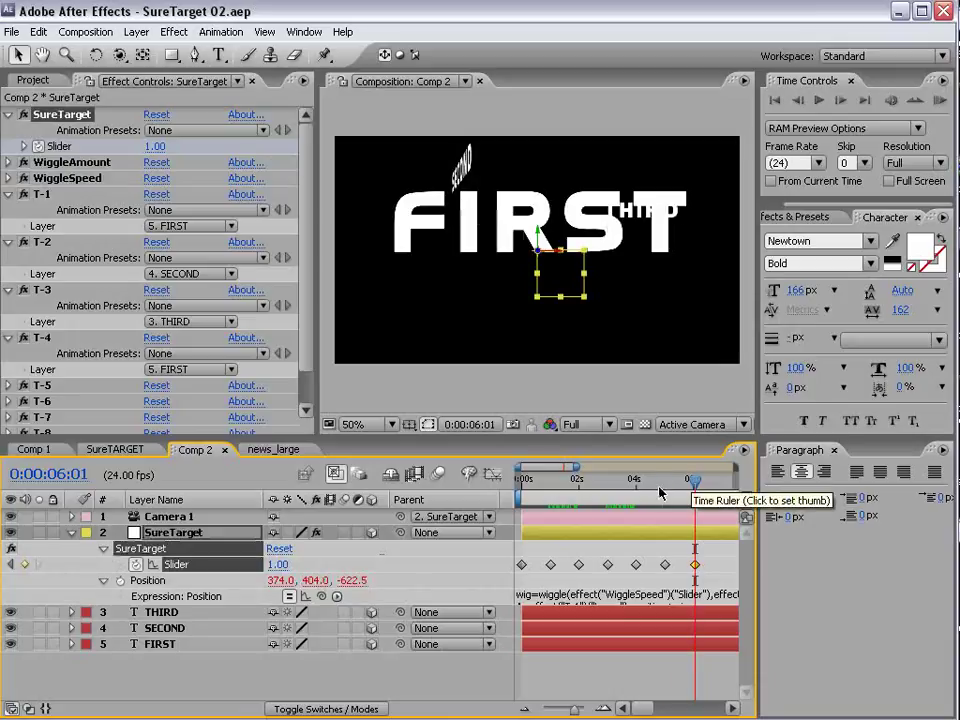
Delete the Slider keyframe at 0:00:06:01 and set the Slider to 4 at 0:00:05:16
left_click_drag(658, 486, 684, 499)
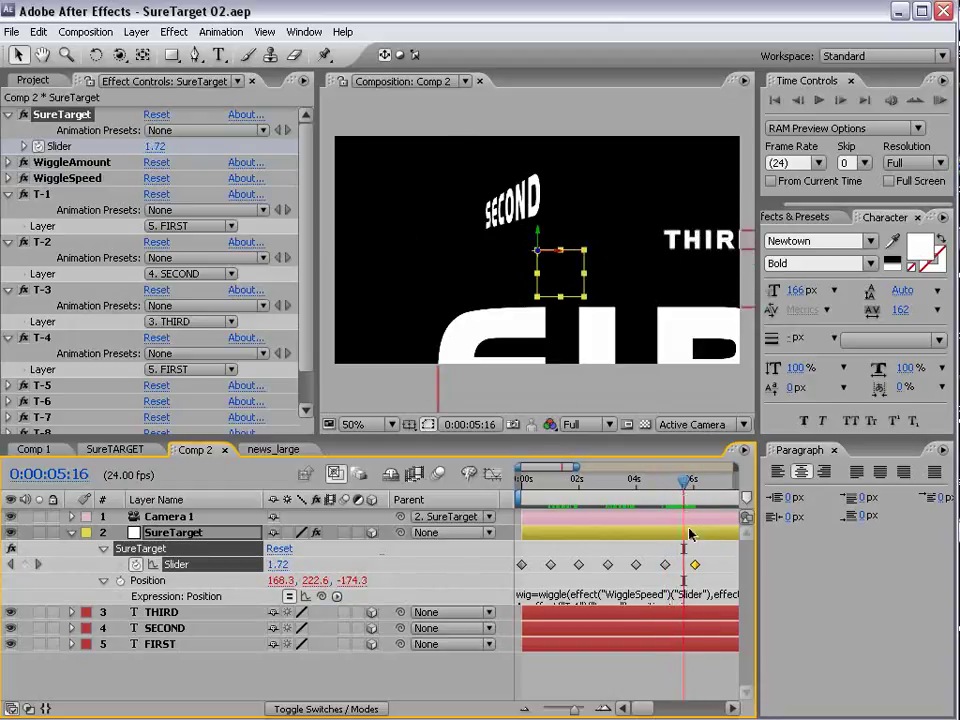
left_click_drag(708, 553, 688, 574)
key("Delete")
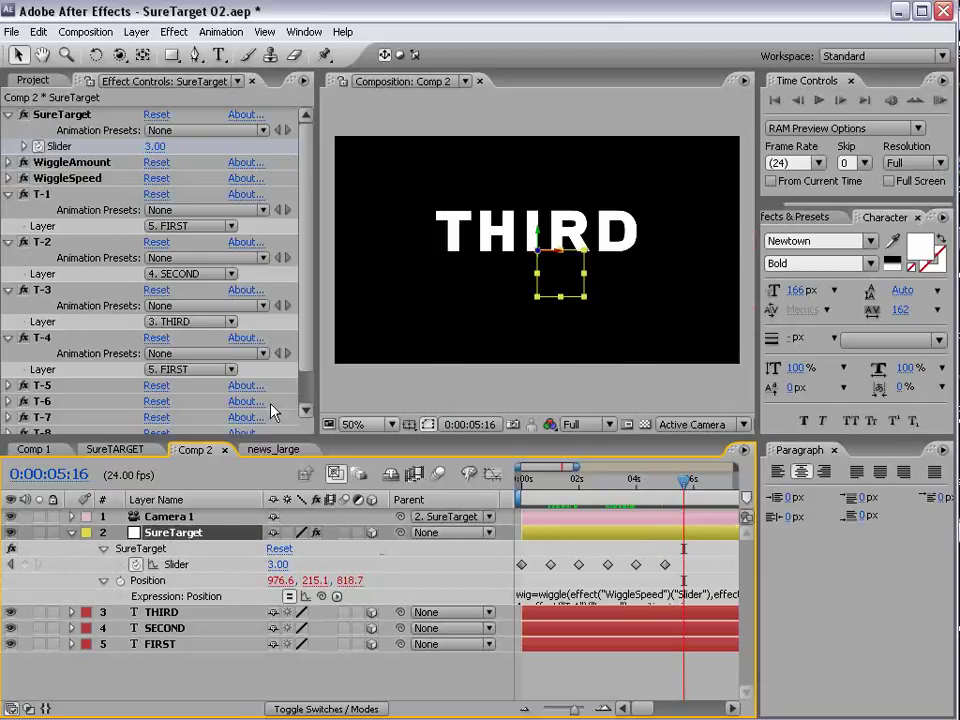
left_click(280, 565)
type("4")
key("Return")
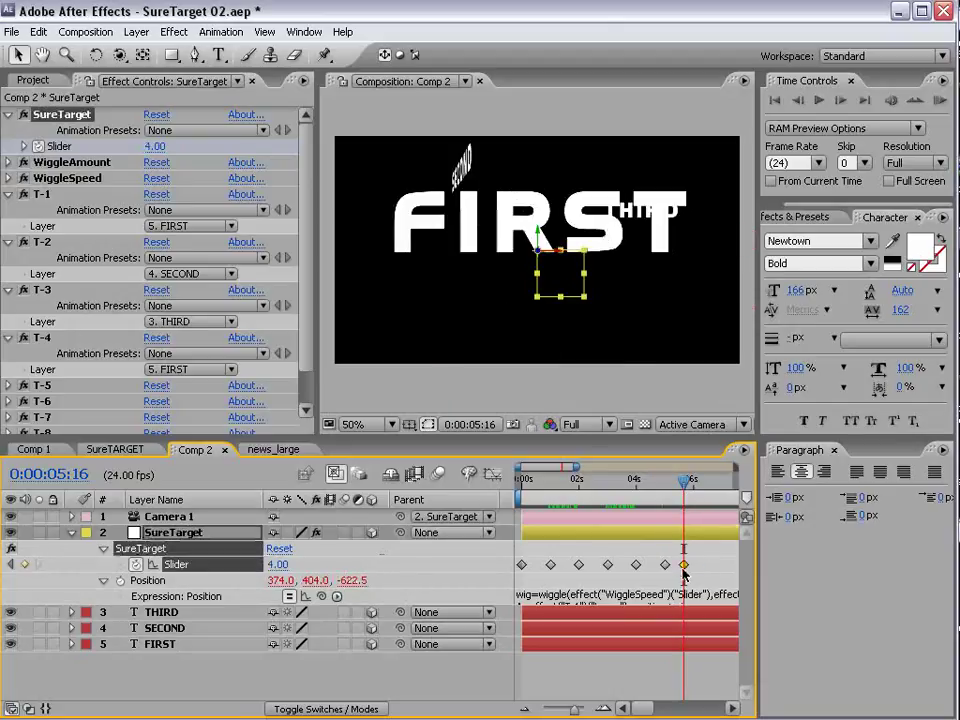
Move the last Slider keyframe to about 6 seconds and apply Easy Ease to all of the Slider keyframes
left_click_drag(684, 566, 697, 566)
left_click_drag(646, 494, 508, 510)
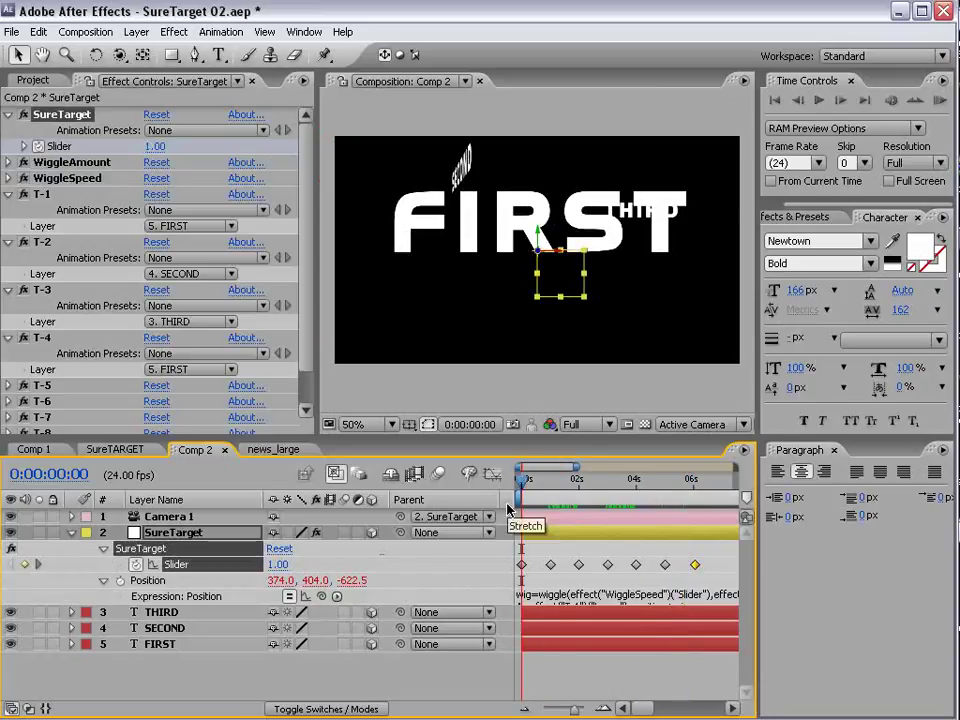
left_click(706, 557)
left_click_drag(707, 555, 514, 574)
left_click_drag(461, 439, 444, 330)
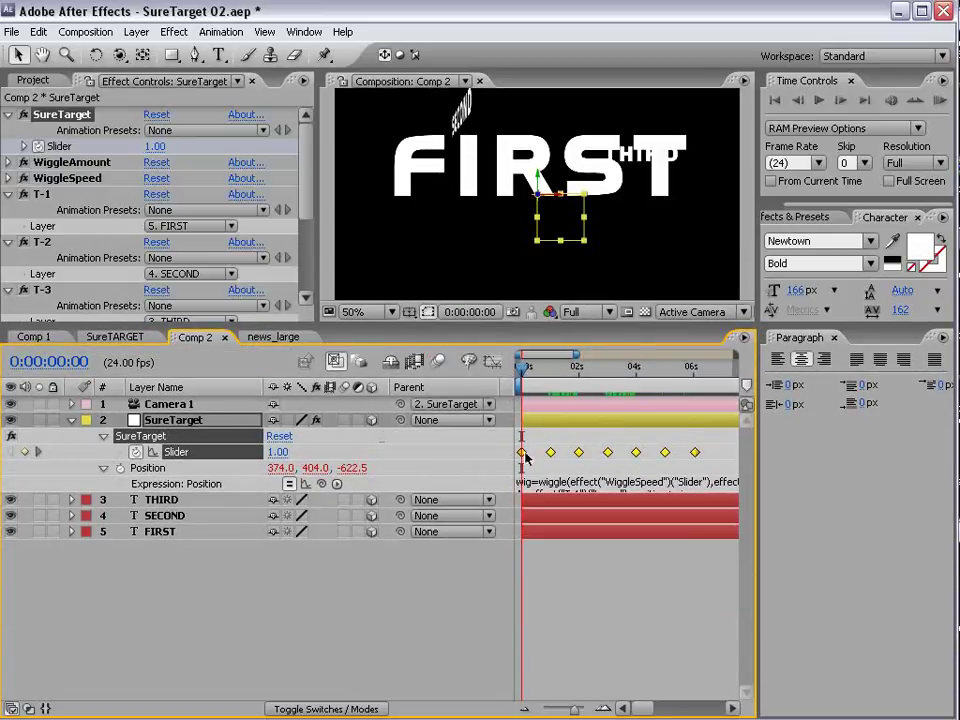
right_click(523, 452)
mouse_move(585, 623)
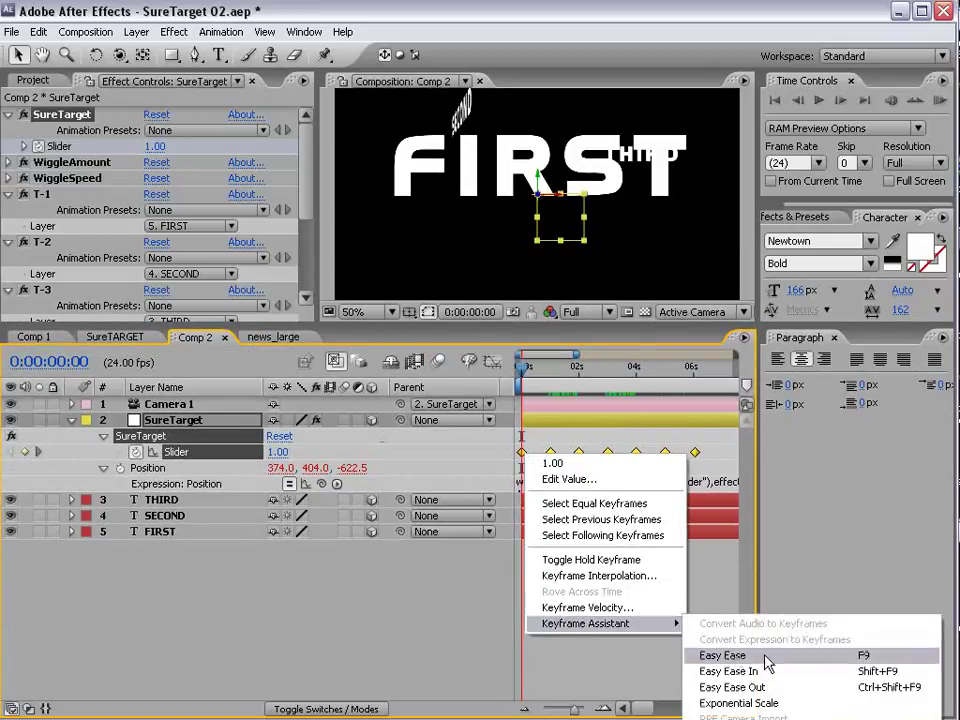
left_click(766, 662)
Close the Paragraph panel, enlarge the composition view and check the eased camera move at 0:00:02:07
left_click(836, 338)
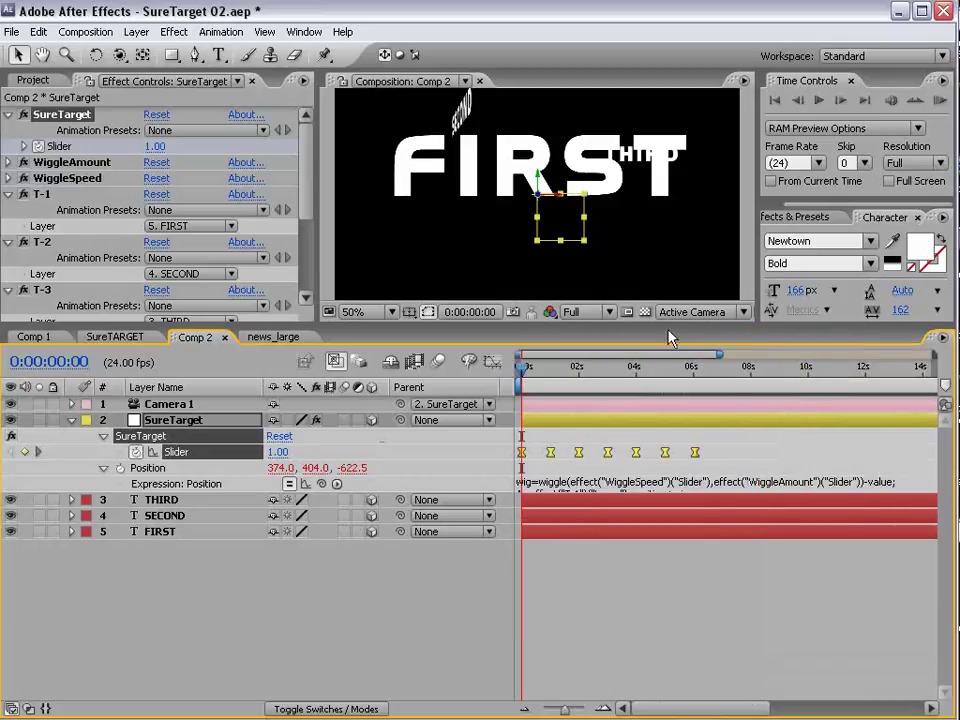
left_click_drag(667, 324, 645, 470)
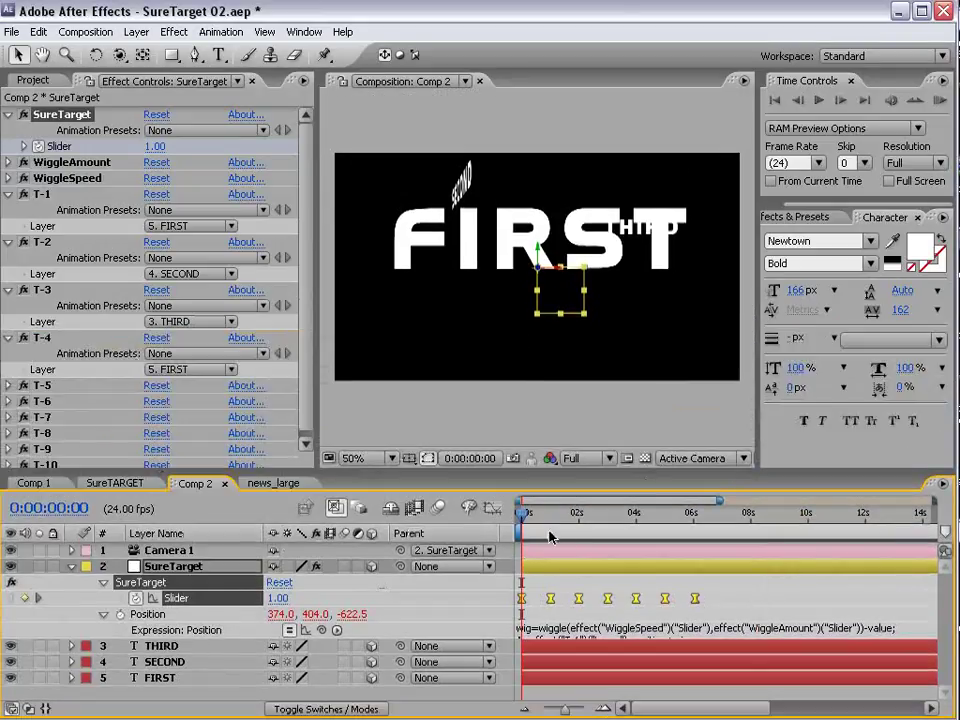
left_click_drag(545, 515, 587, 526)
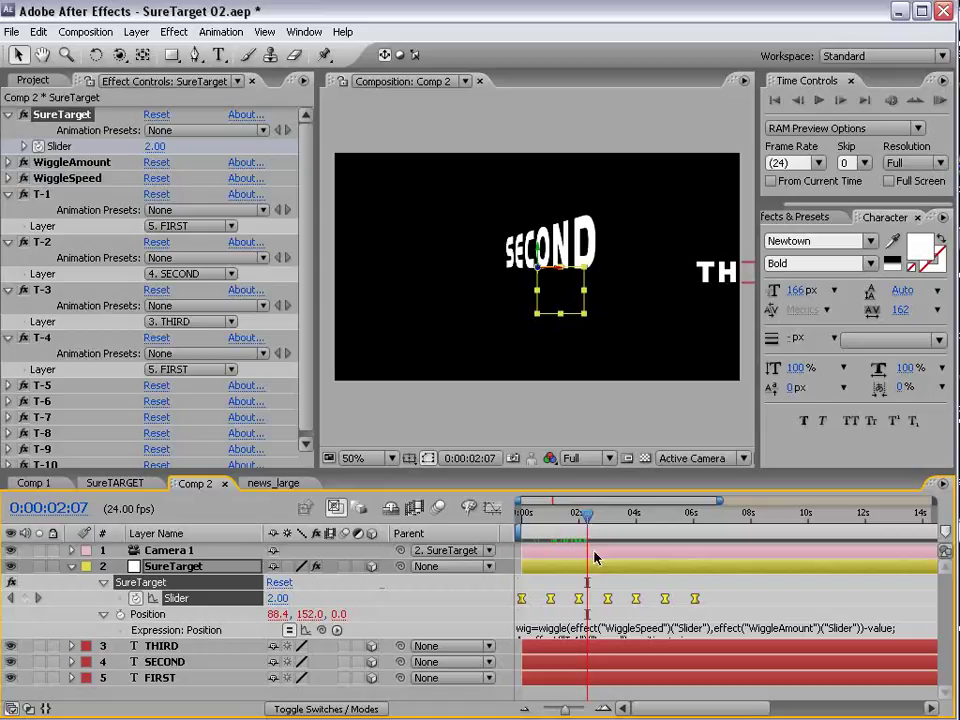
left_click(628, 584)
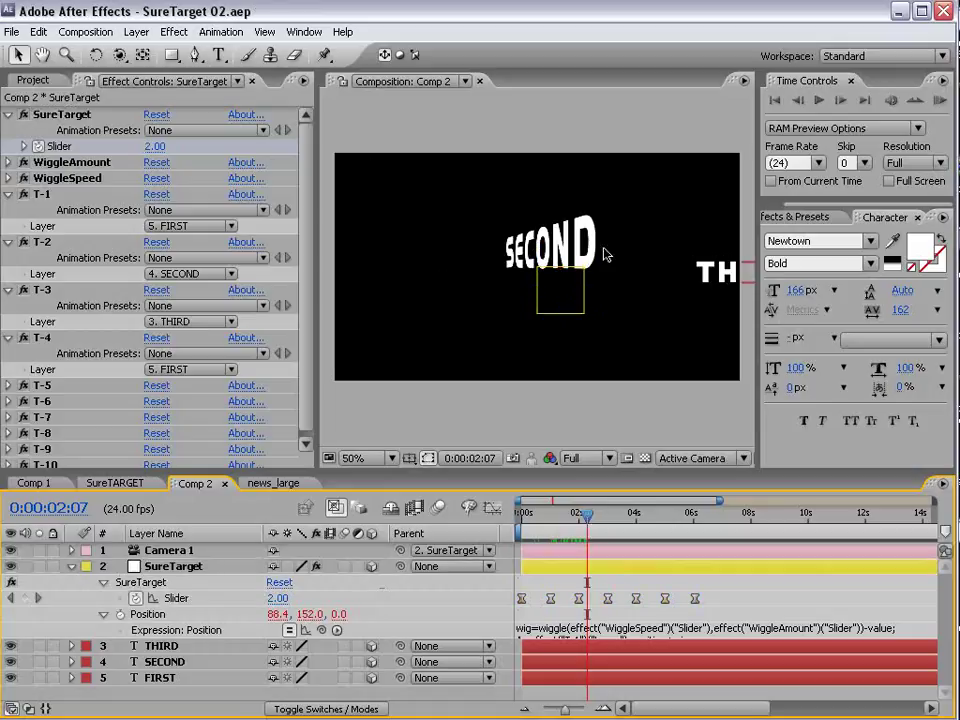
Create a new composition-size solid, 864 by 486 pixels, named particles
left_click(136, 31)
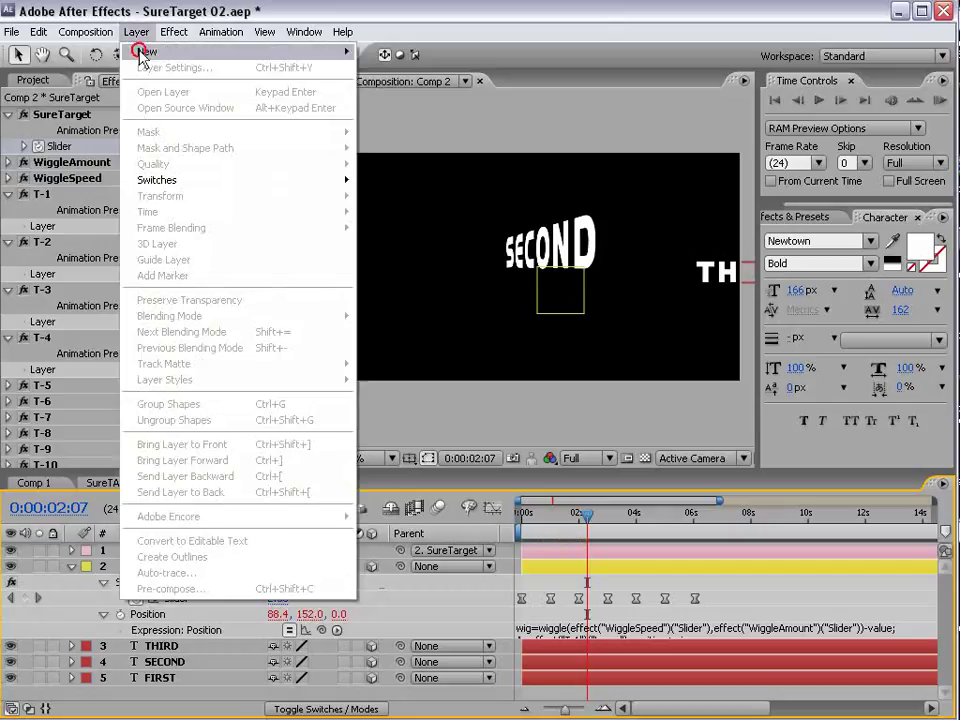
mouse_move(150, 51)
left_click(400, 69)
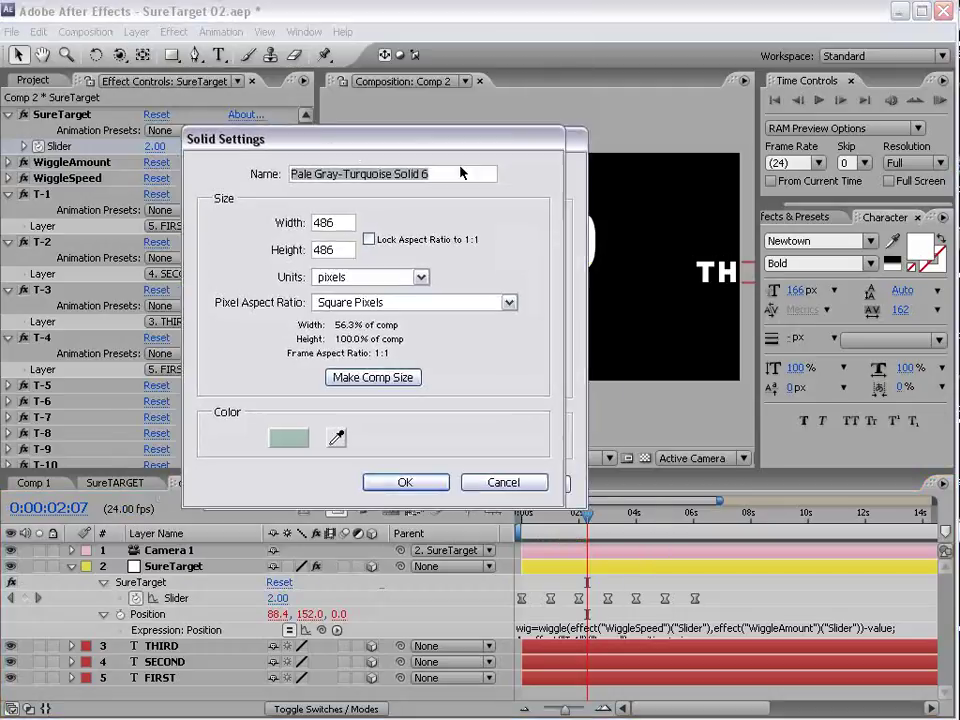
left_click(366, 373)
left_click_drag(407, 169, 20, 157)
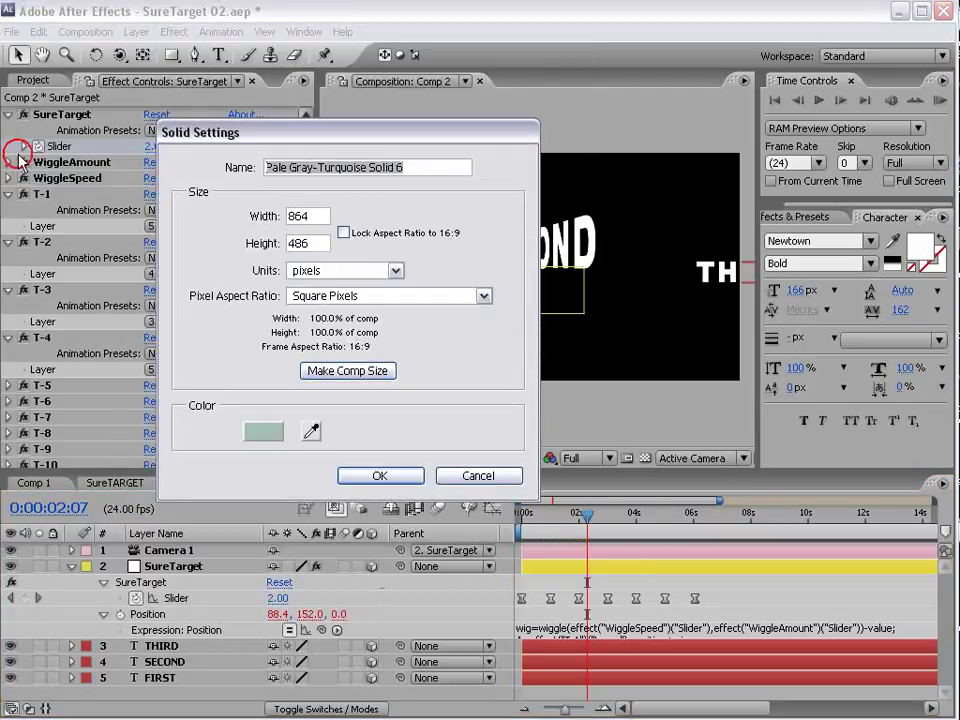
type("particles")
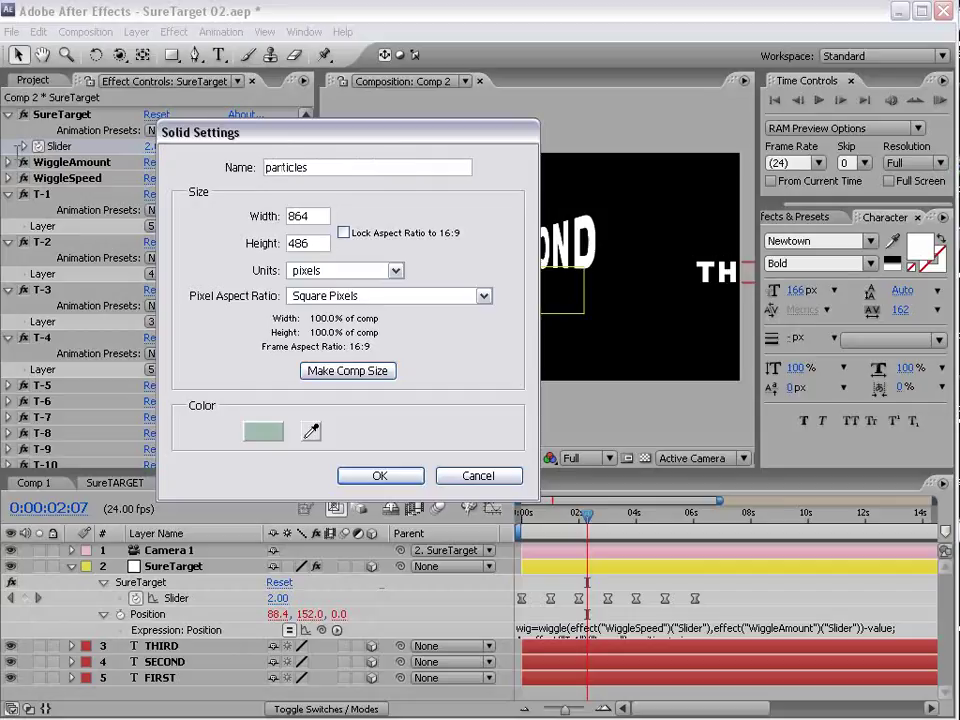
key("Return")
Apply CC Particle World to the particles solid and set its Grid to Off, working at 0:00:00:12
left_click(174, 31)
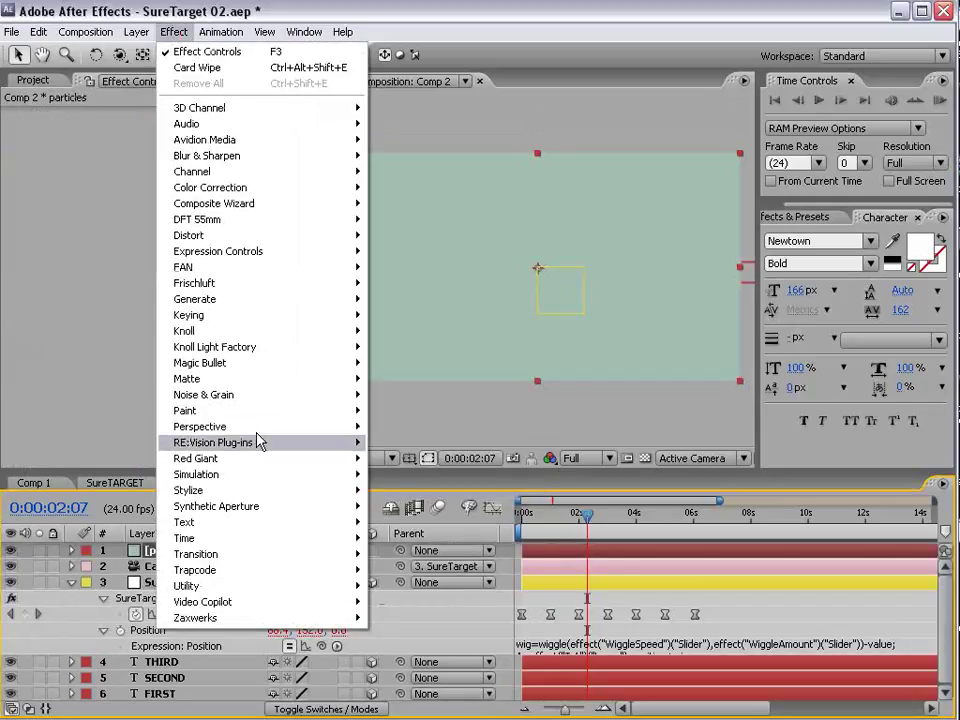
mouse_move(232, 478)
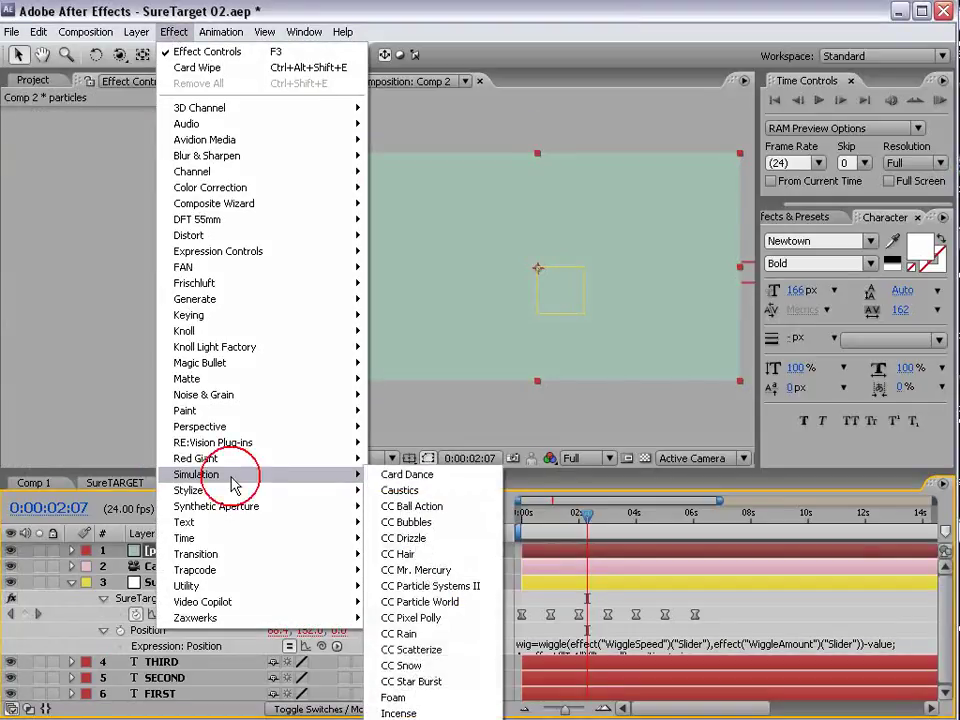
left_click(478, 602)
left_click_drag(549, 515, 536, 515)
left_click(193, 207)
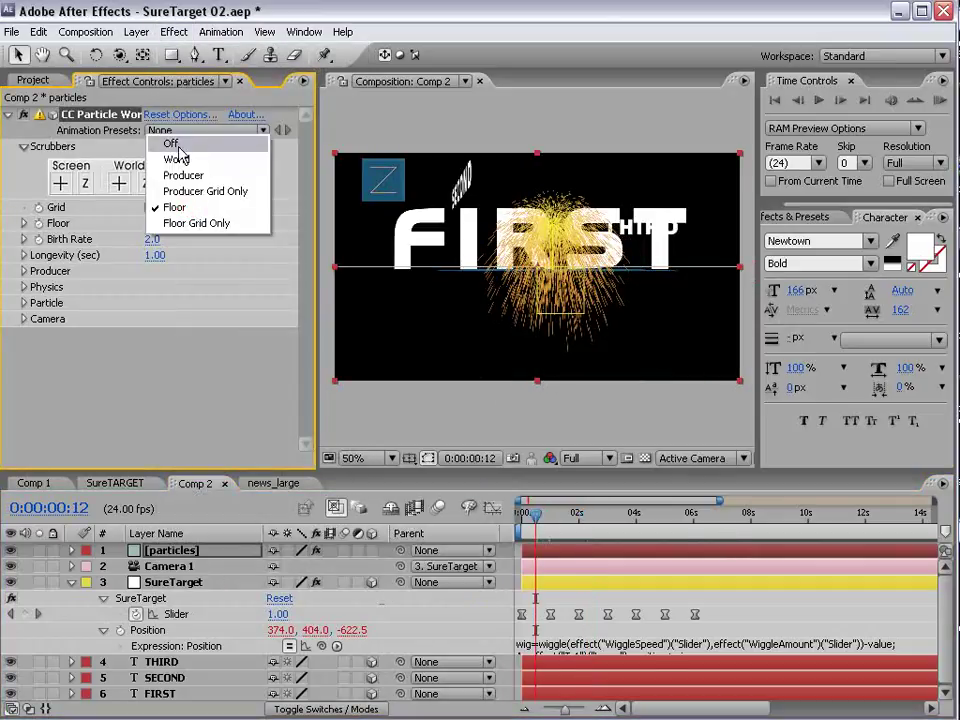
left_click(178, 144)
Set the particle physics Velocity to 0 and Gravity to 0
left_click(23, 287)
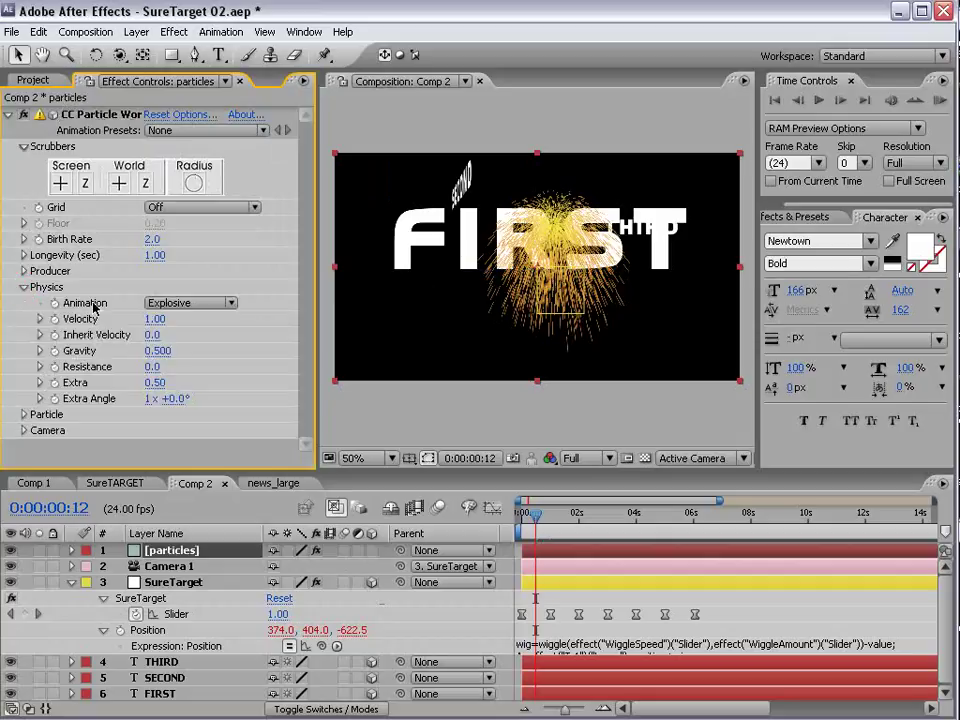
left_click(155, 320)
type("1.0")
left_click(239, 336)
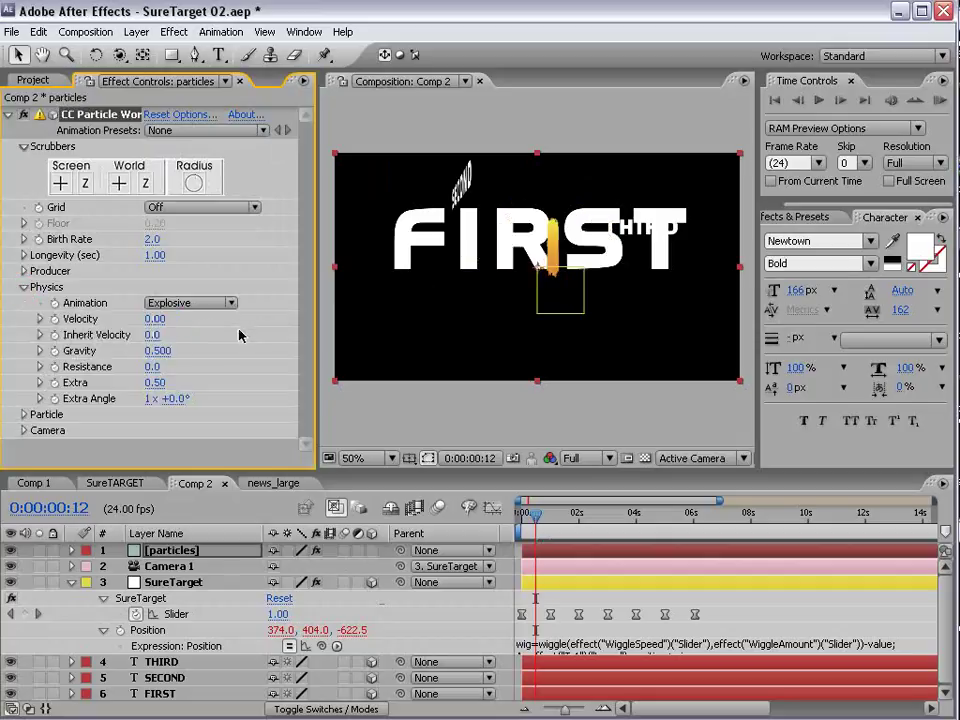
left_click(152, 350)
type("0")
left_click(194, 353)
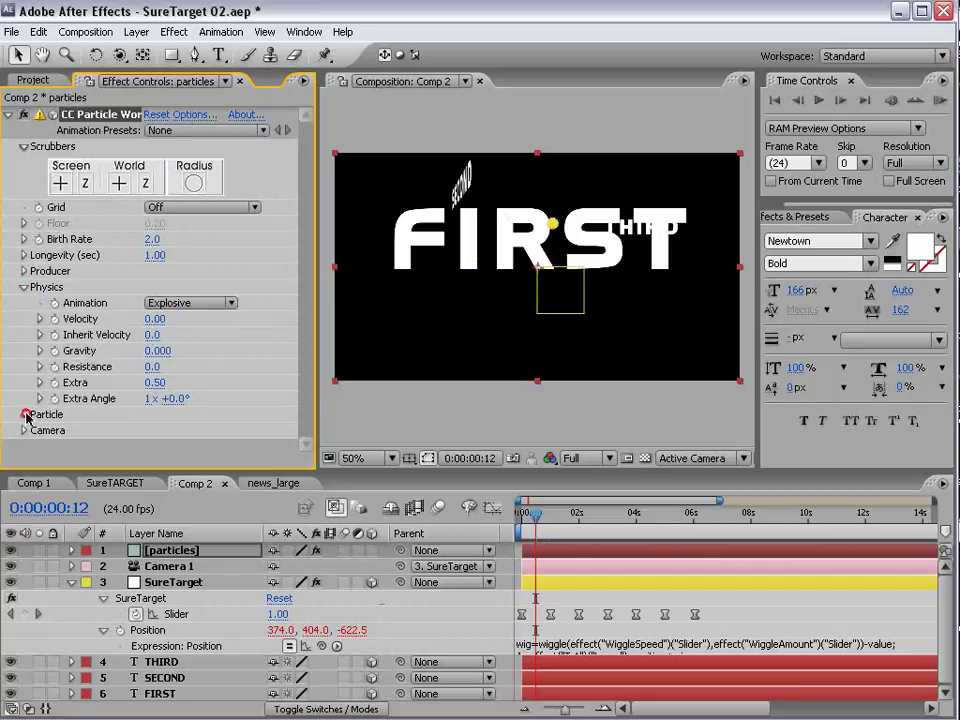
Set the Particle Type of CC Particle World to Faded Sphere
left_click(26, 414)
left_click(195, 268)
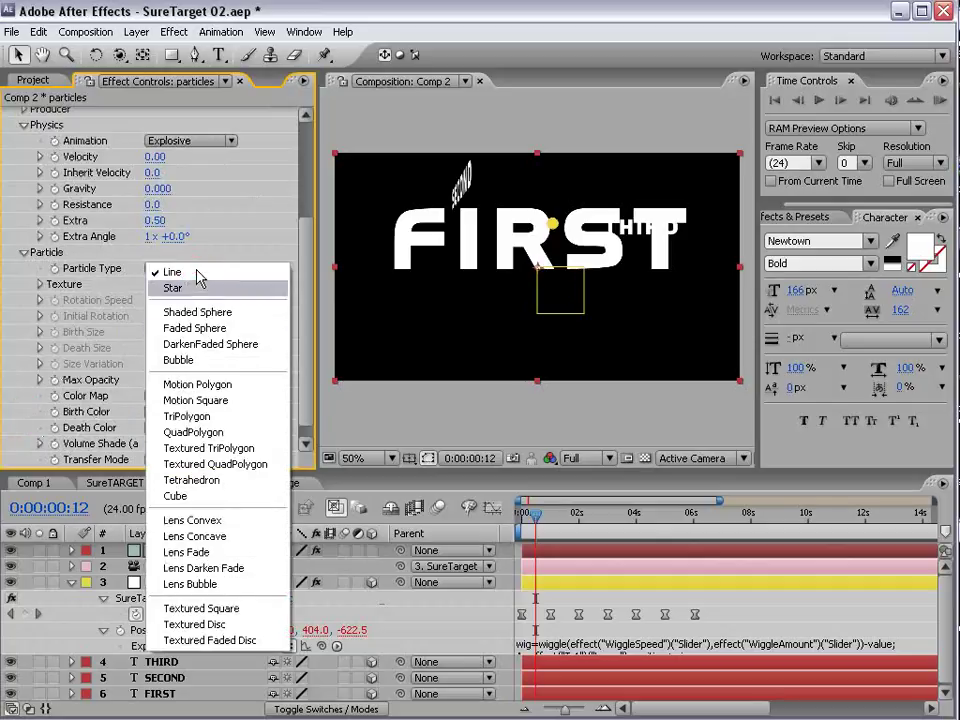
left_click(223, 328)
Spread the particle producer to Radius X 0.9, Y 1.2 and Z 1.3, and set Longevity to 3 seconds
scroll(200, 238, "up", 3)
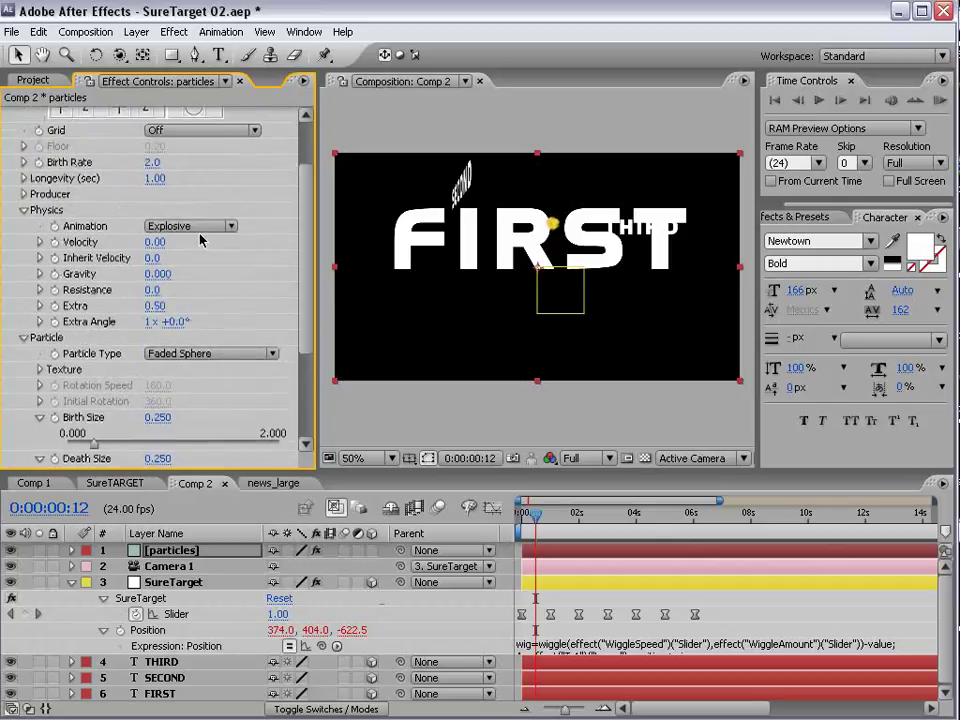
left_click(24, 195)
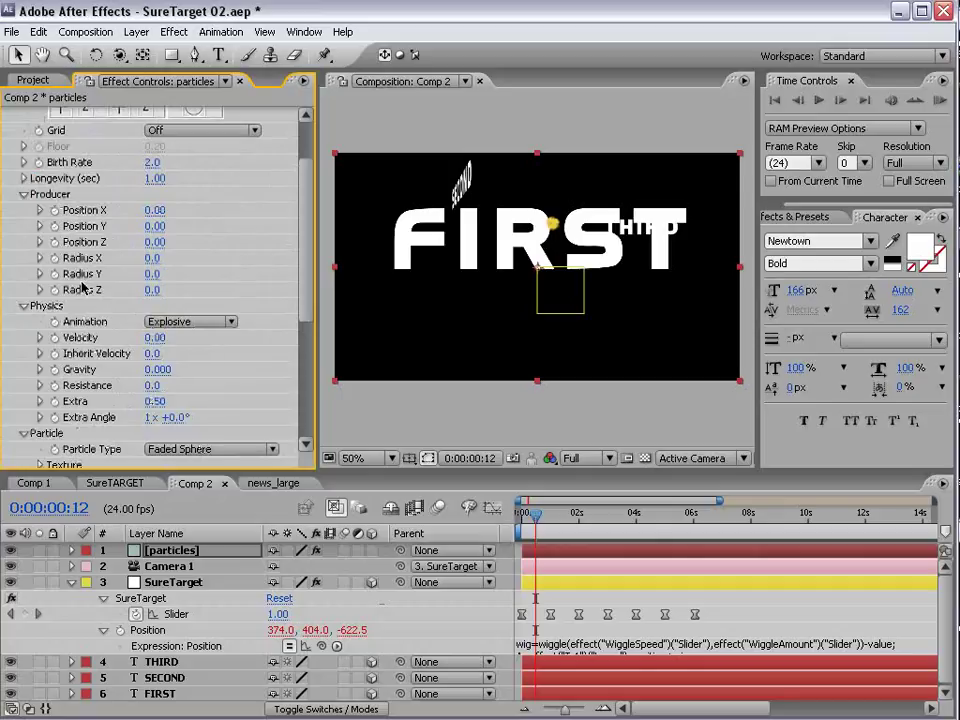
left_click_drag(159, 258, 223, 267)
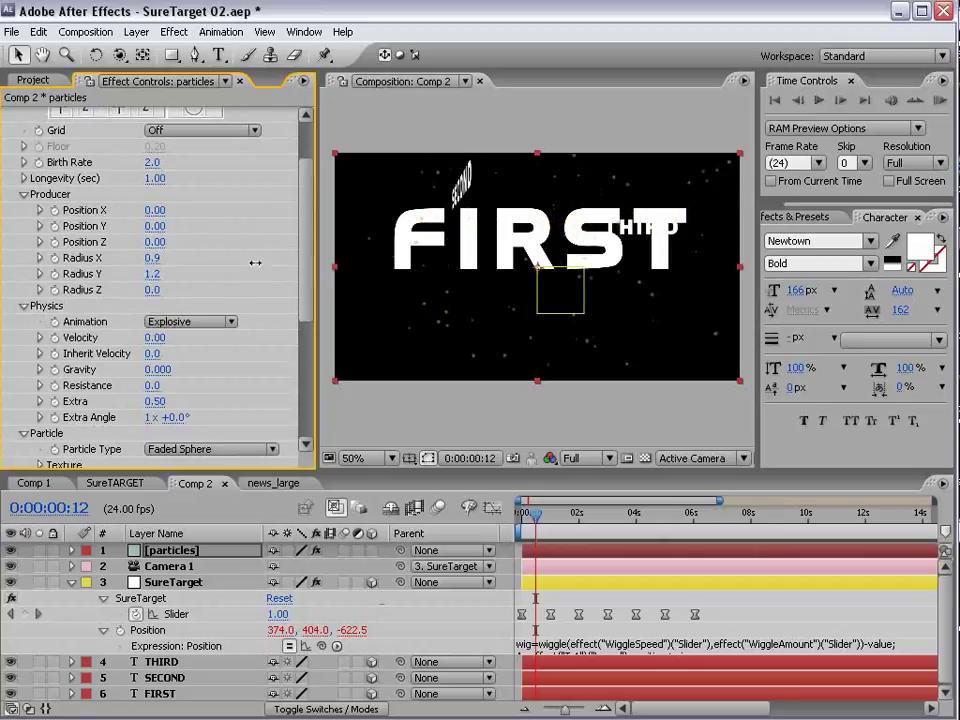
left_click_drag(167, 294, 290, 289)
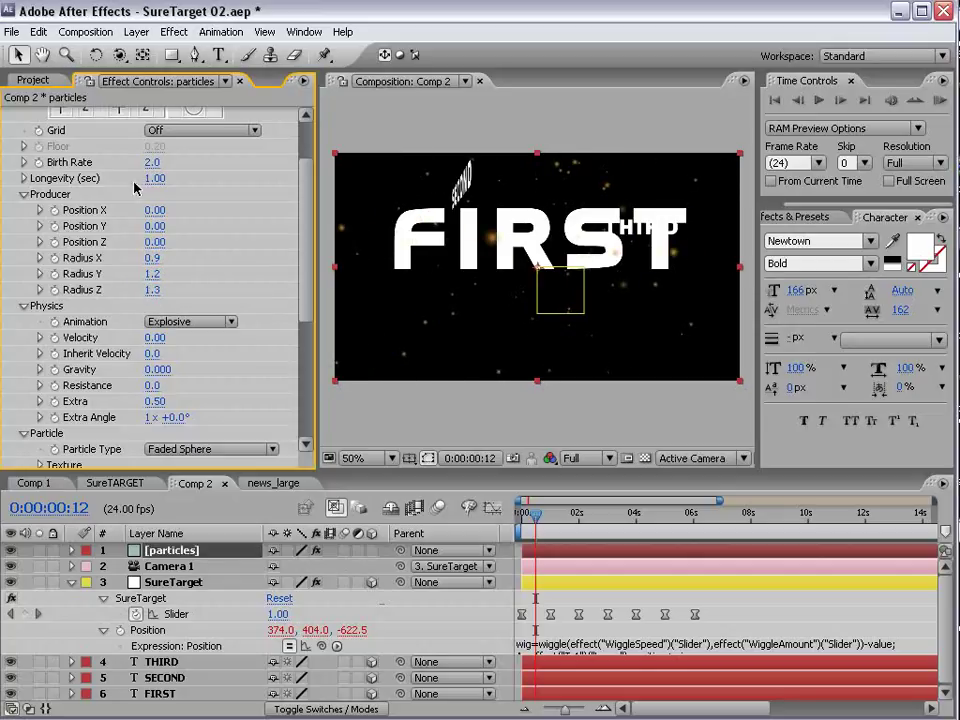
left_click(158, 179)
key("Return")
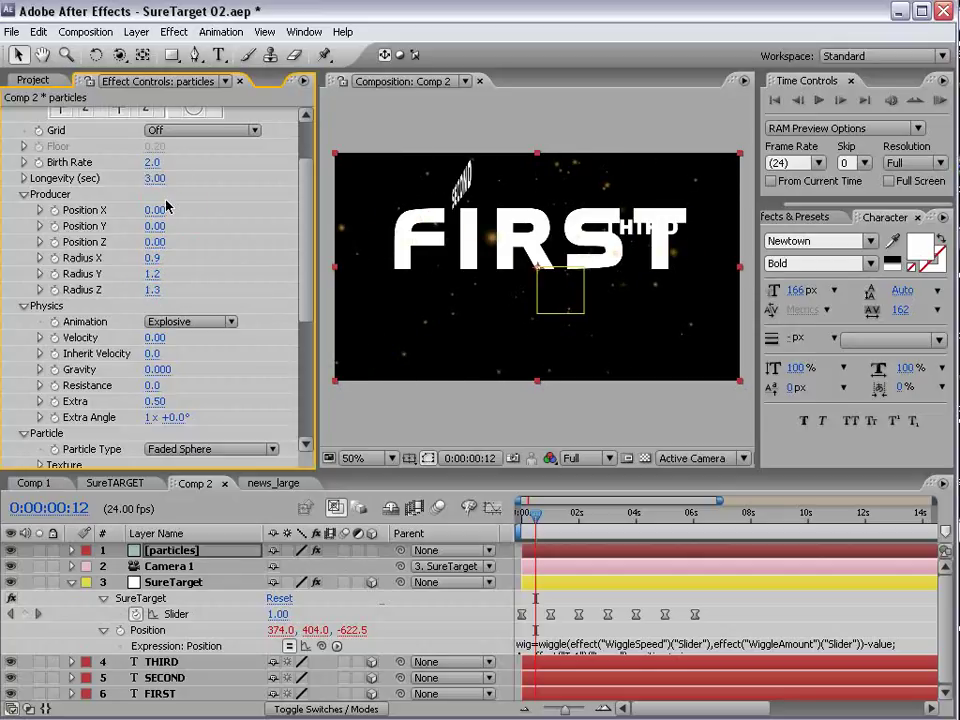
Change the particles' Birth Color to saturated blue, 0072FF
scroll(300, 360, "down", 6)
left_click(154, 395)
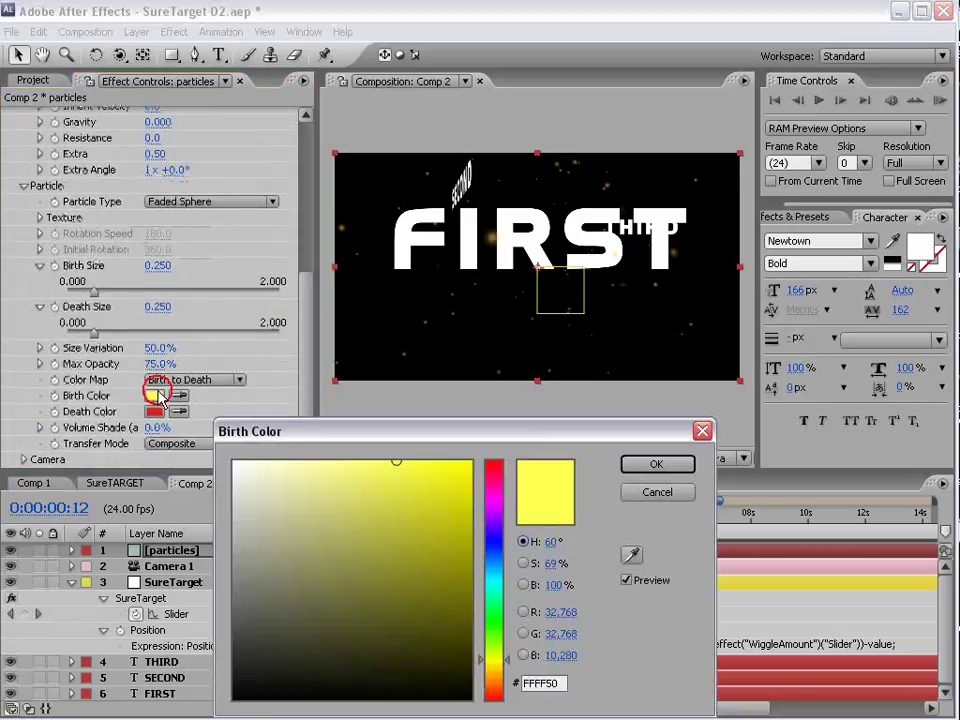
left_click_drag(496, 565, 494, 558)
left_click_drag(466, 470, 497, 454)
left_click(650, 470)
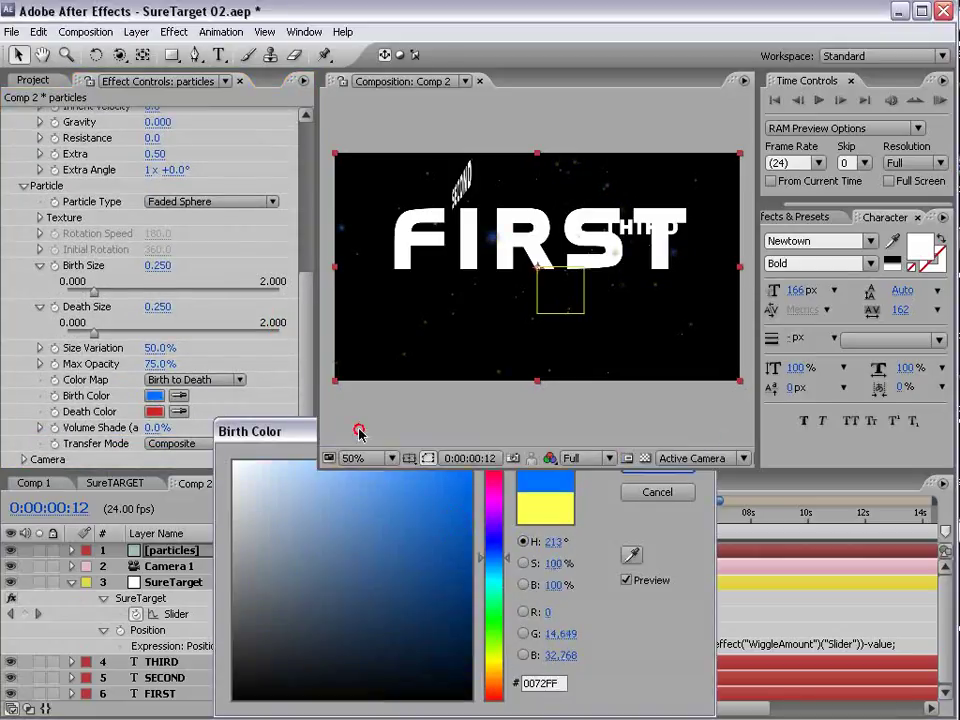
Change the particles' Death Color to light blue, 68BAFF
left_click(151, 412)
left_click_drag(448, 541, 462, 546)
left_click(499, 563)
left_click_drag(438, 503, 469, 493)
left_click(375, 462)
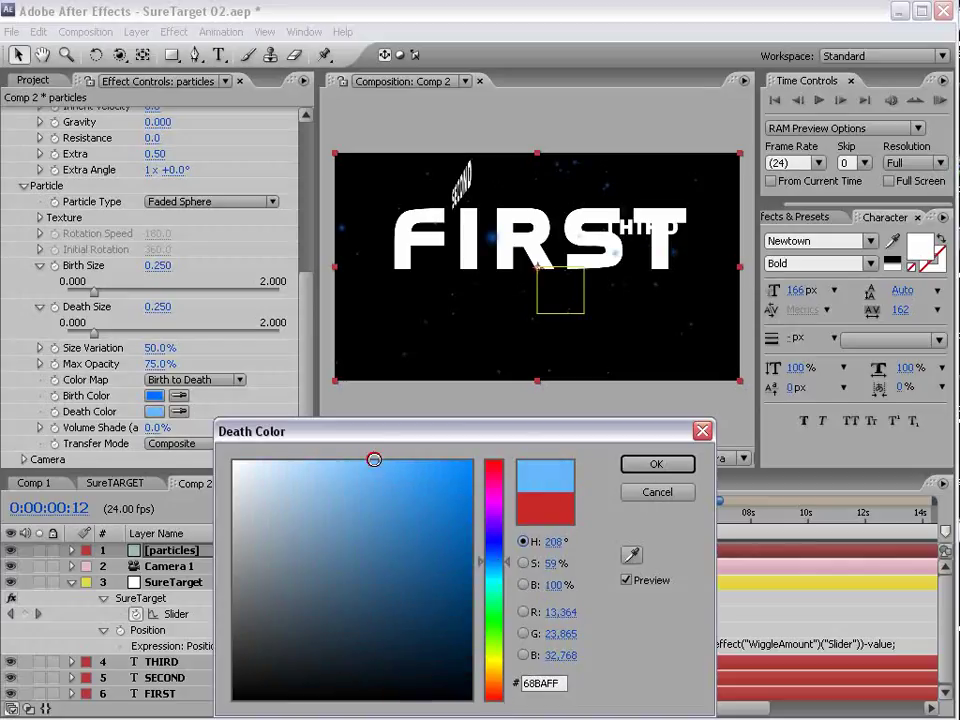
left_click(636, 464)
Create another 864 by 486 pixel solid named bg
left_click(137, 34)
mouse_move(155, 52)
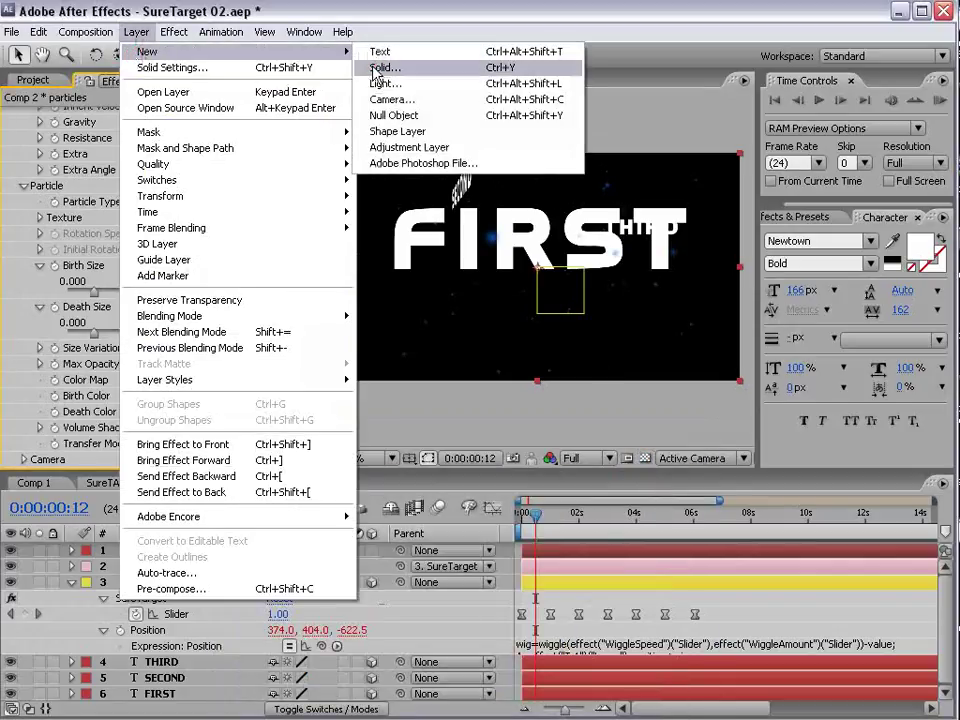
left_click(378, 69)
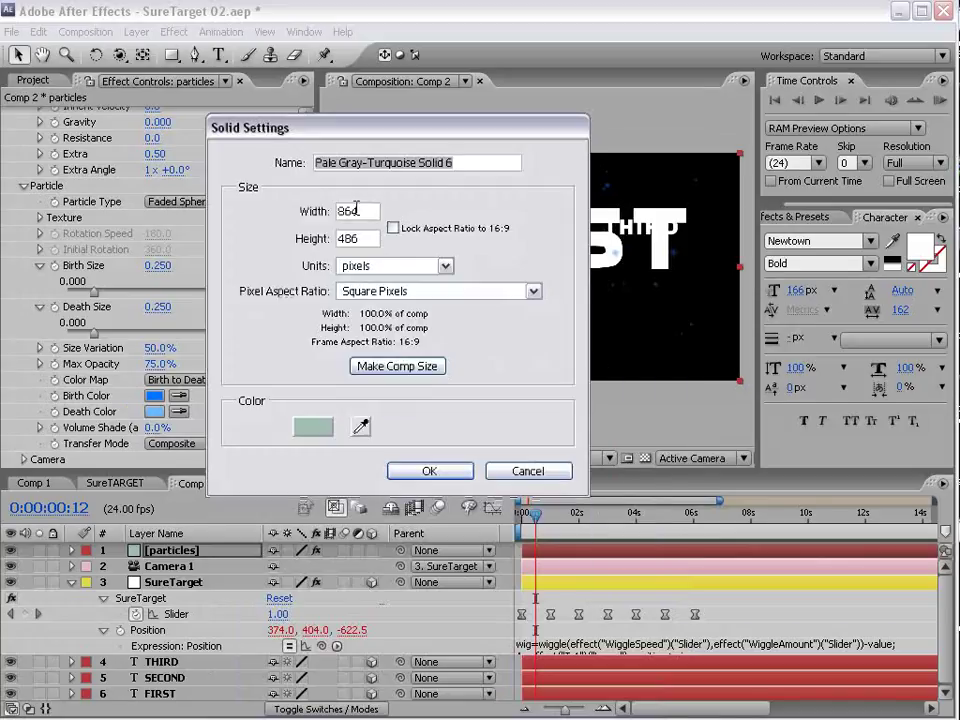
type("bg")
key("Return")
Apply the Ramp effect to the bg solid and set its Ramp Shape to Radial Ramp
left_click(174, 31)
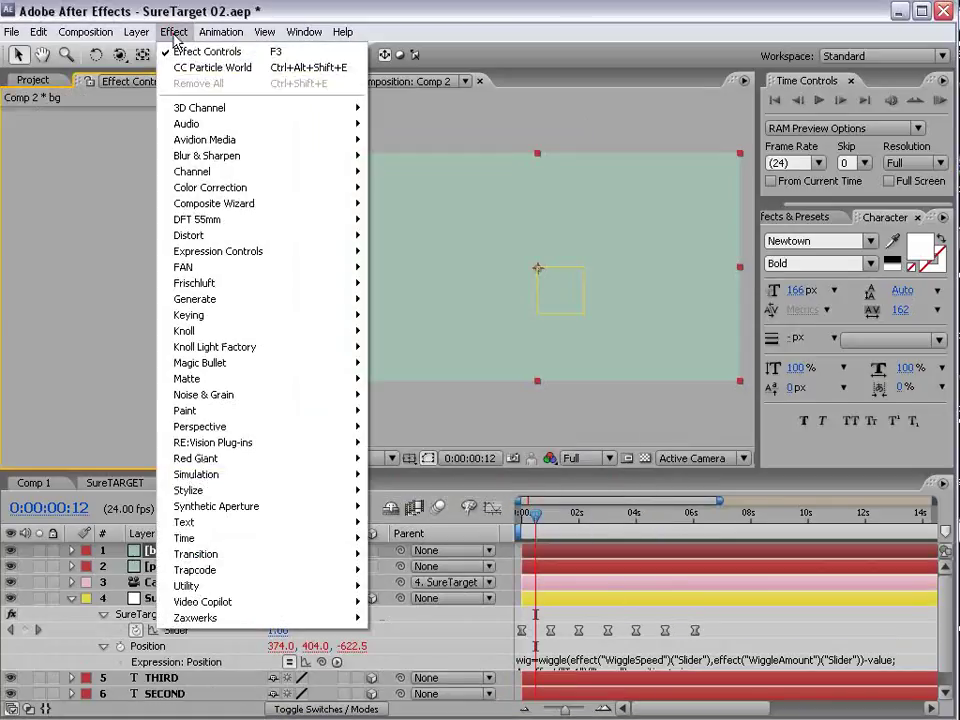
mouse_move(272, 299)
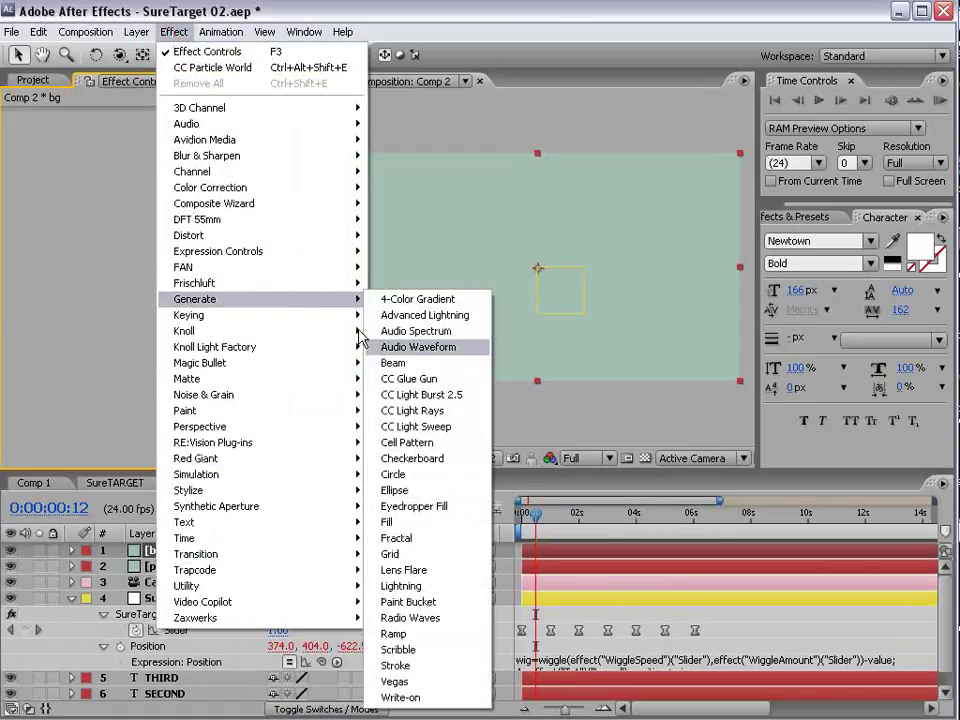
left_click(392, 633)
left_click(188, 210)
left_click(190, 227)
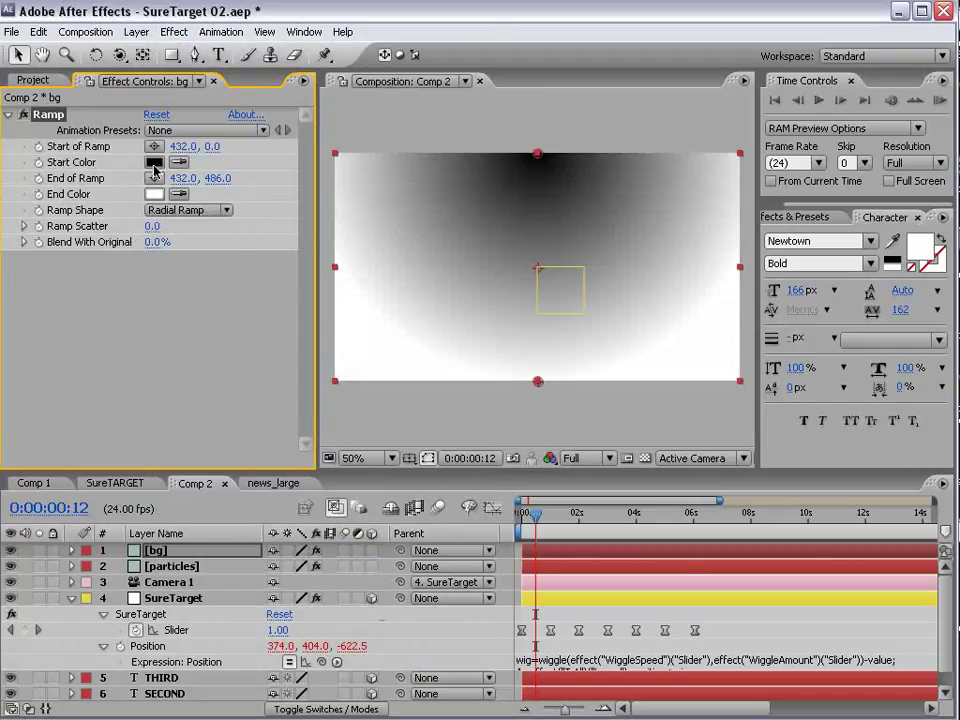
Set the ramp's Start Color to a strong medium blue
left_click(154, 163)
left_click(495, 558)
left_click(416, 505)
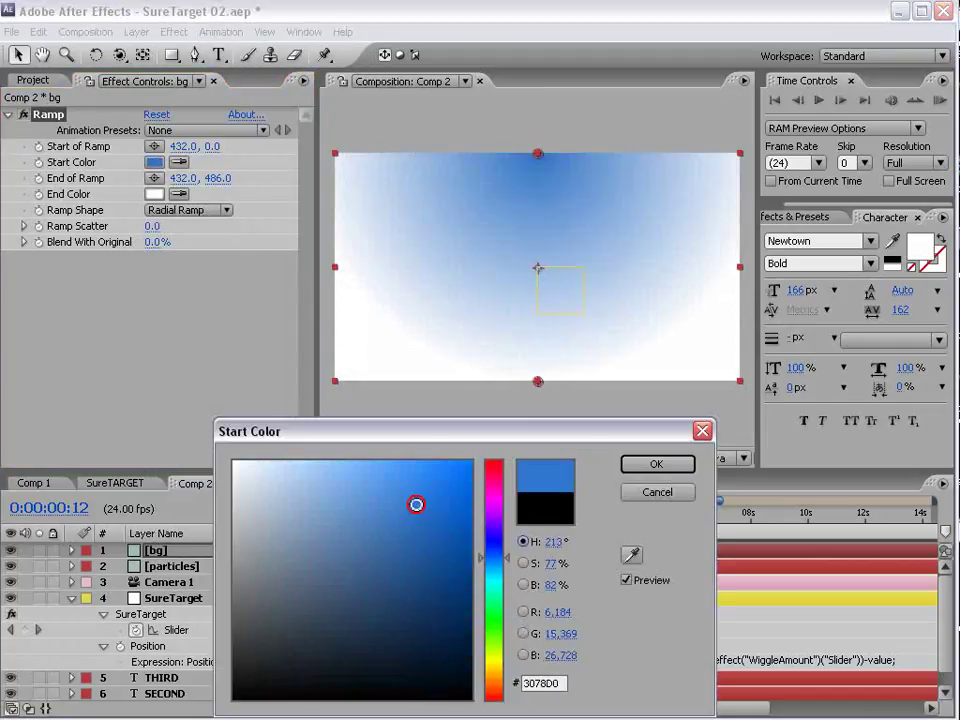
left_click(472, 524)
left_click(656, 464)
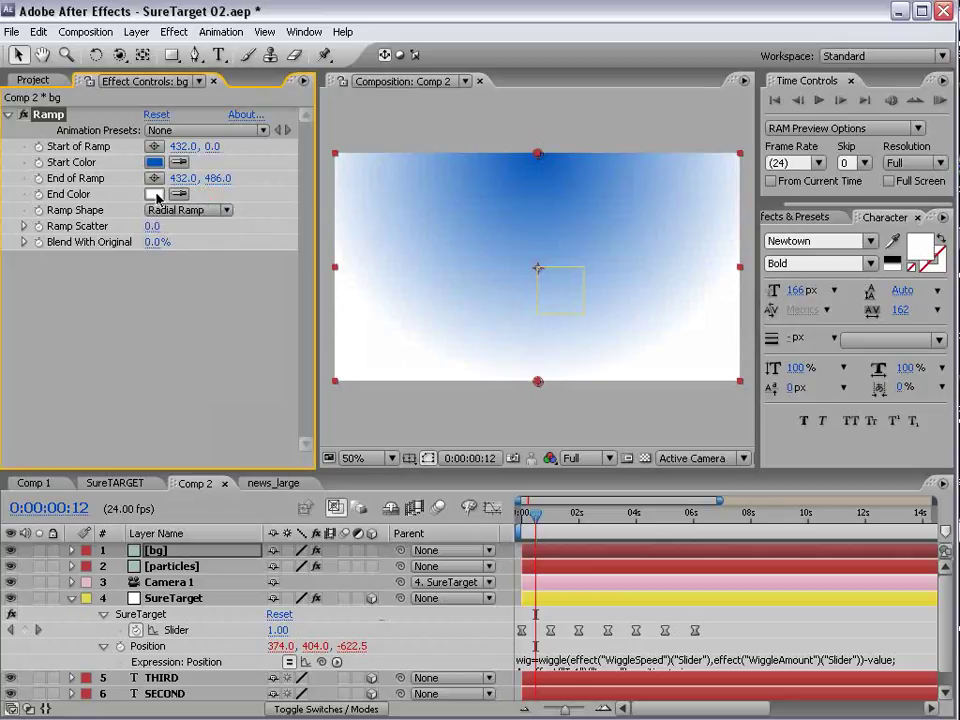
Set the ramp's End Color to dark navy blue, 002656
left_click(154, 194)
left_click(493, 557)
left_click(470, 619)
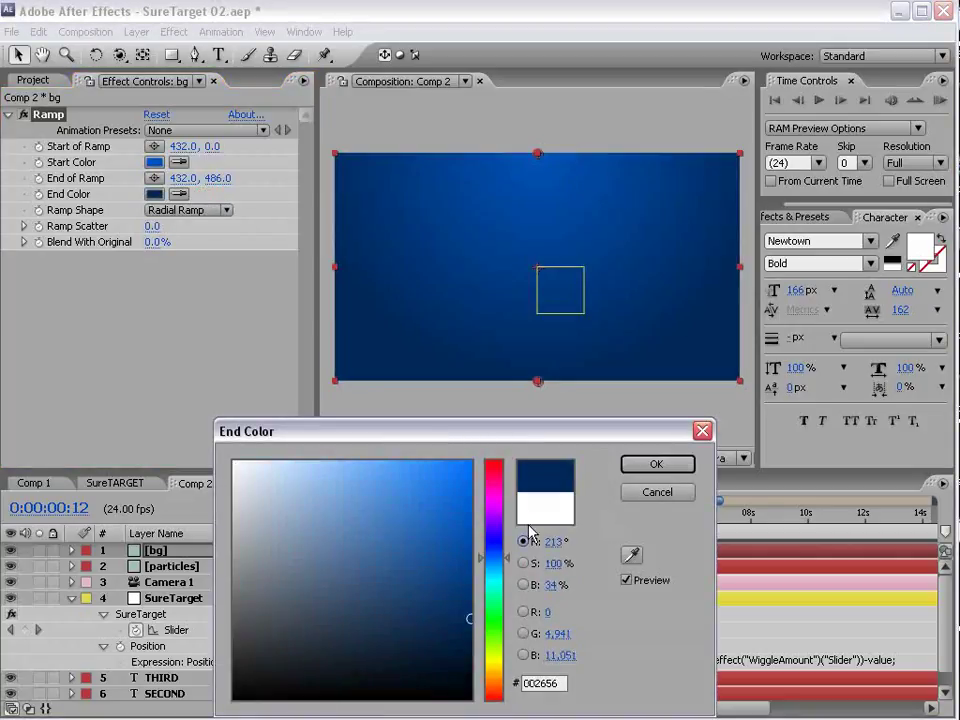
left_click(668, 464)
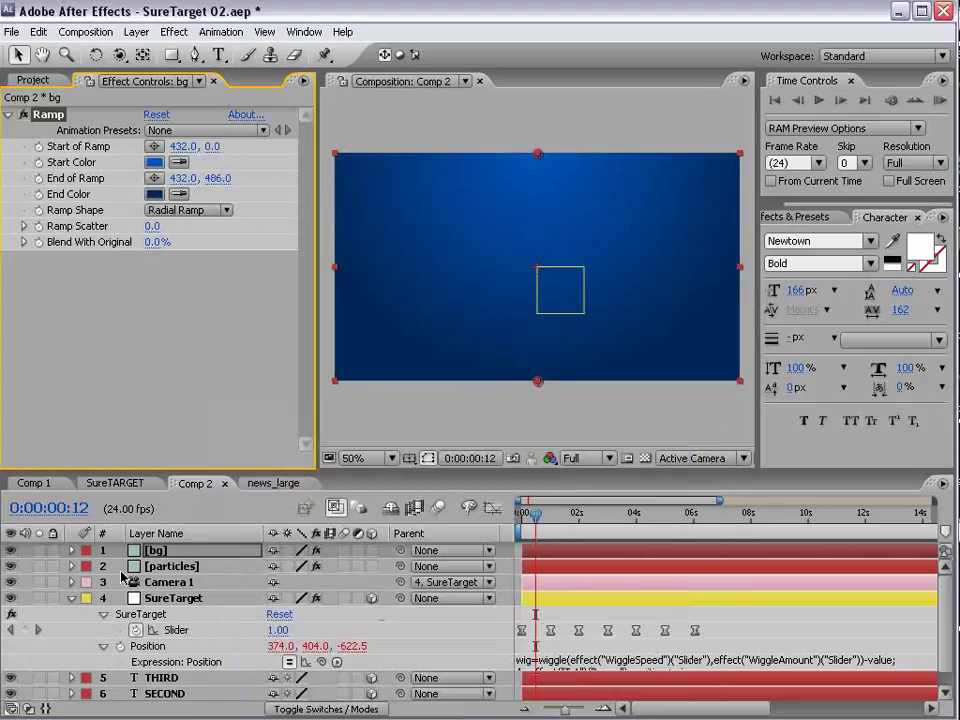
Move the bg layer to the bottom of the layer stack behind the texts, and save the project
left_click(71, 599)
left_click_drag(163, 550, 158, 660)
key("ctrl+s")
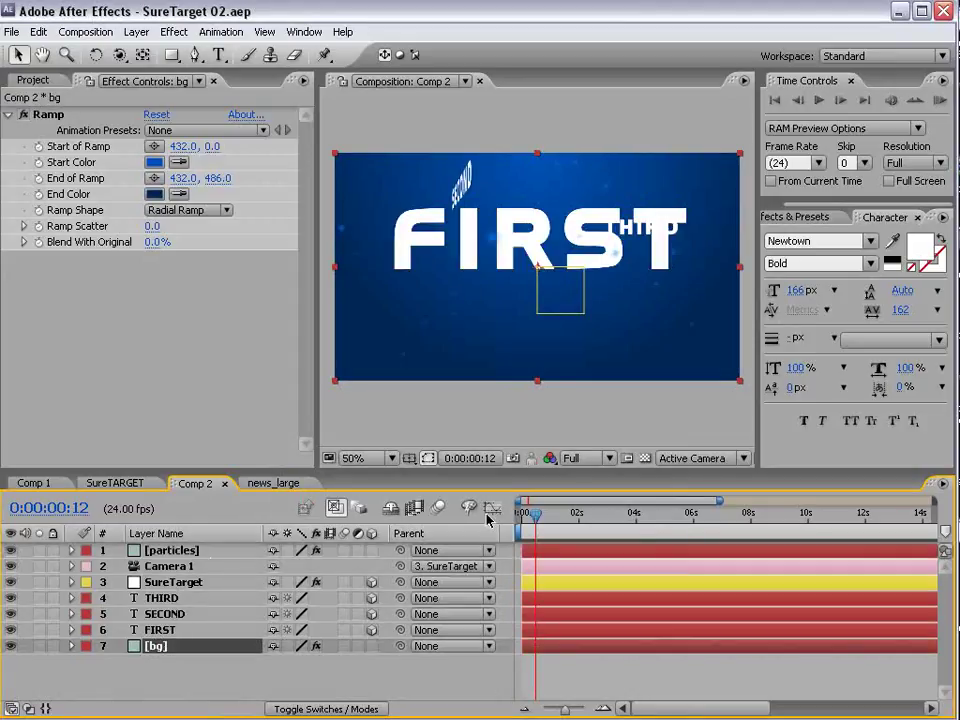
Compress all of SureTarget's Slider keyframes proportionally so the last one falls at 4 seconds
left_click_drag(532, 517, 195, 504)
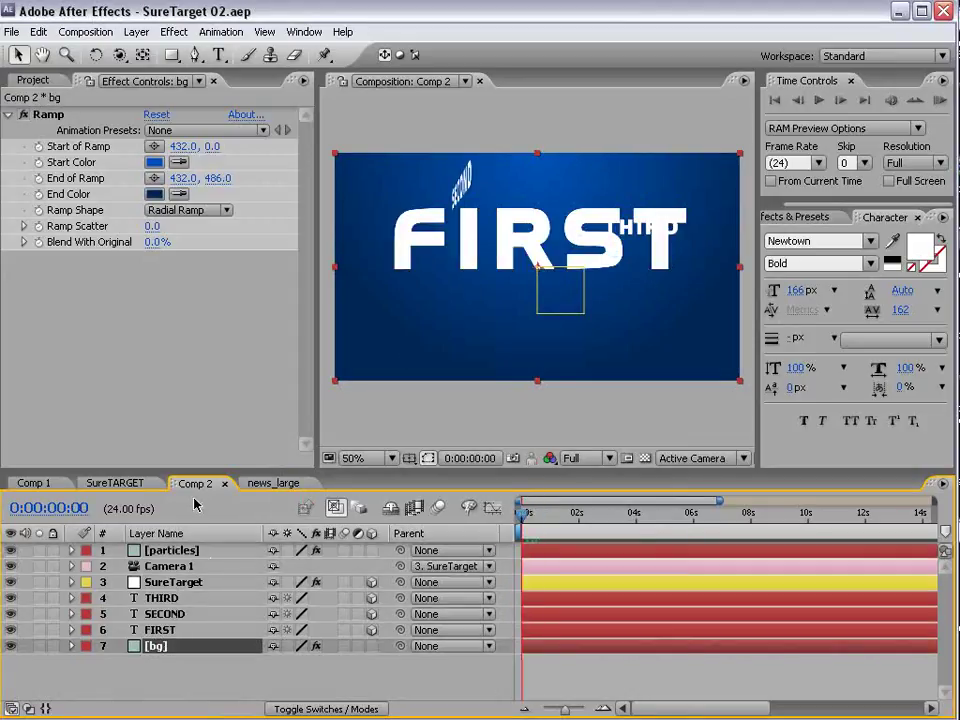
left_click(173, 585)
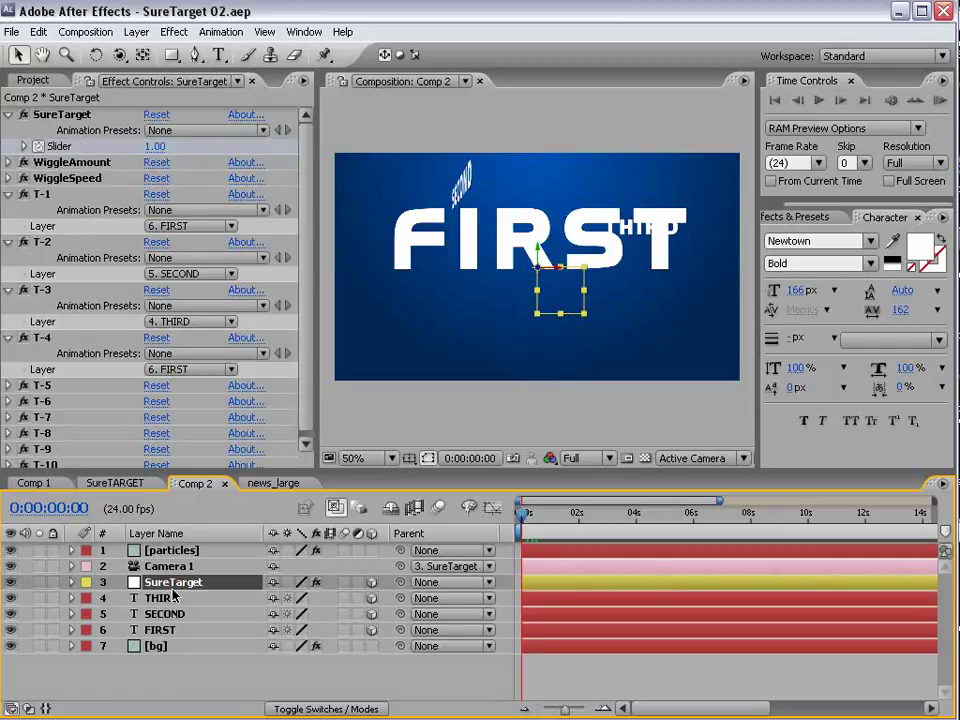
key("u")
mouse_move(530, 520)
left_mouse_down()
mouse_move(560, 537)
mouse_move(541, 540)
left_mouse_up()
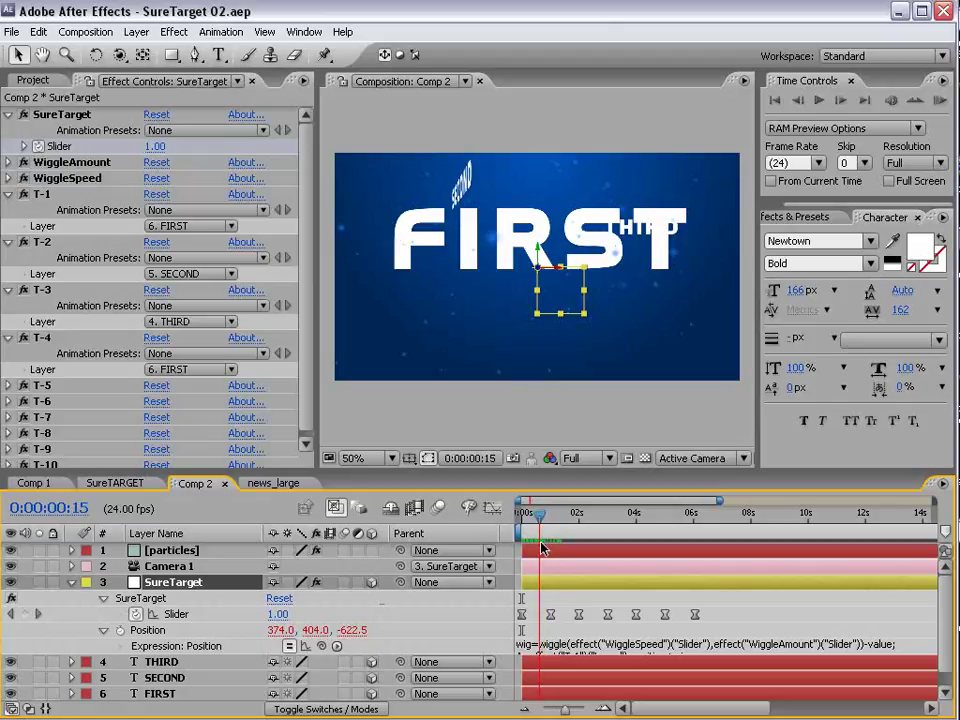
left_click_drag(668, 600, 513, 618)
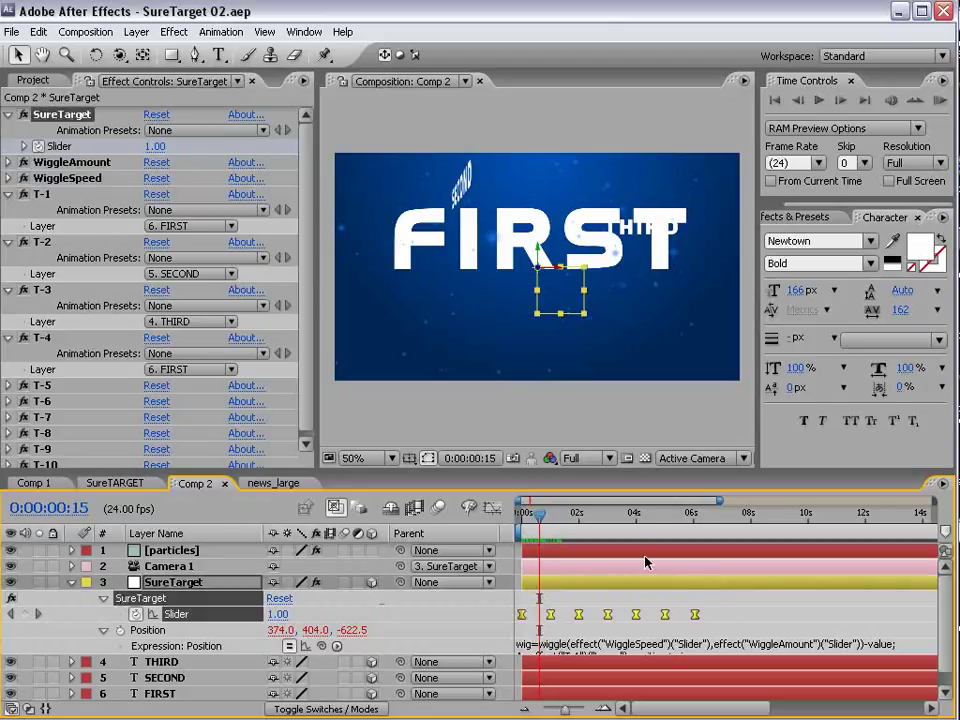
left_click_drag(694, 614, 636, 622)
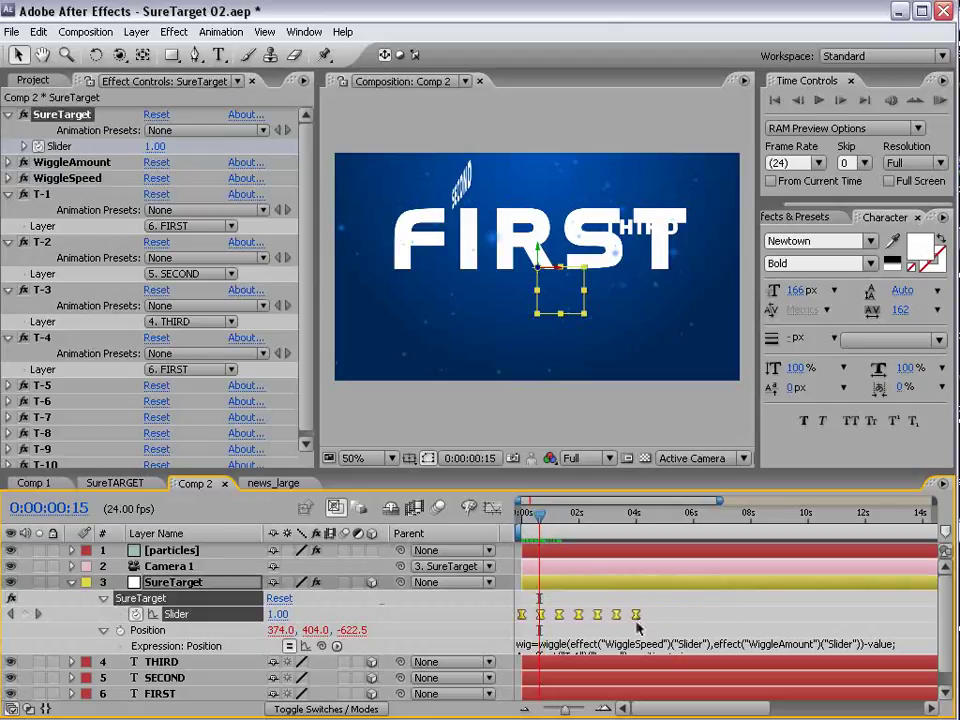
Set the work area to end at 0:00:04:00 and return to the start of the composition
left_click_drag(641, 514, 640, 516)
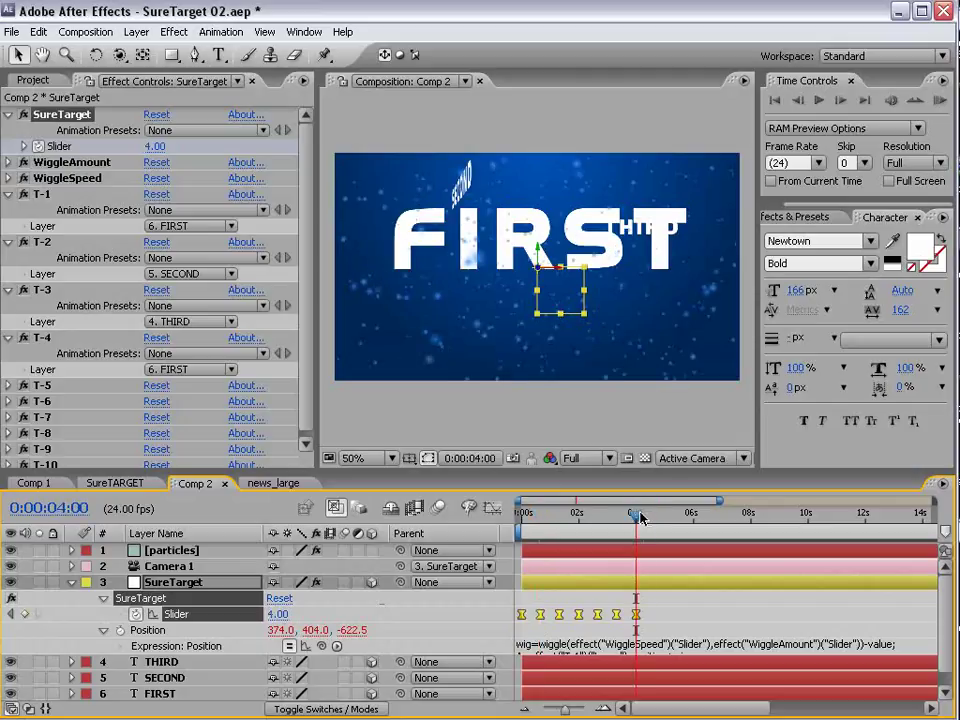
key("n")
left_click_drag(545, 518, 494, 522)
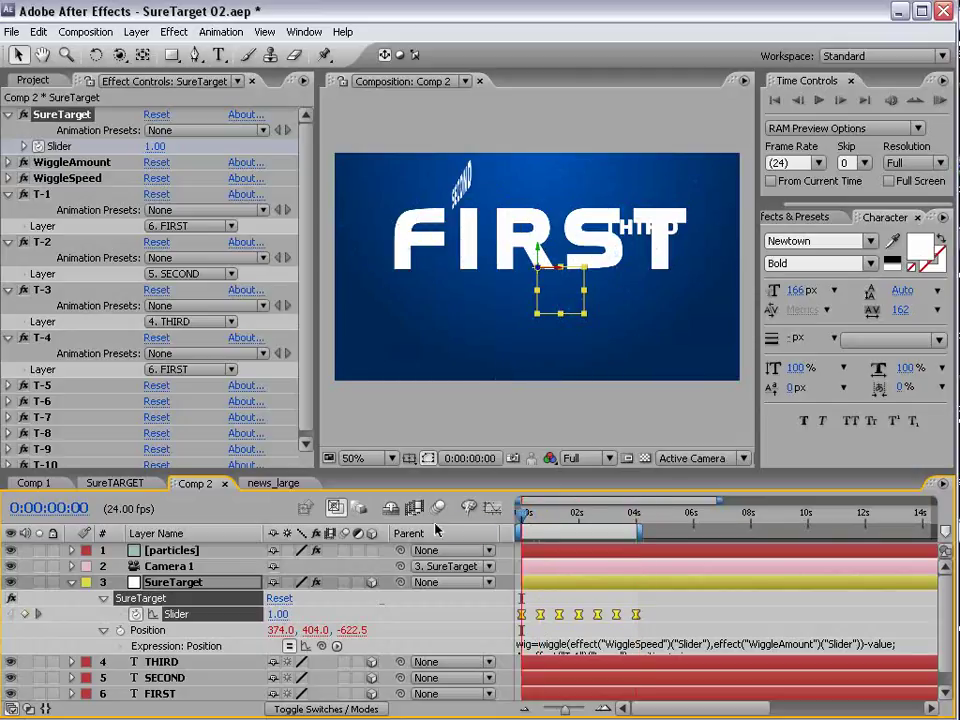
Shift the particles layer earlier in time so particles already fill the first frame, and run a RAM preview
left_click(572, 551)
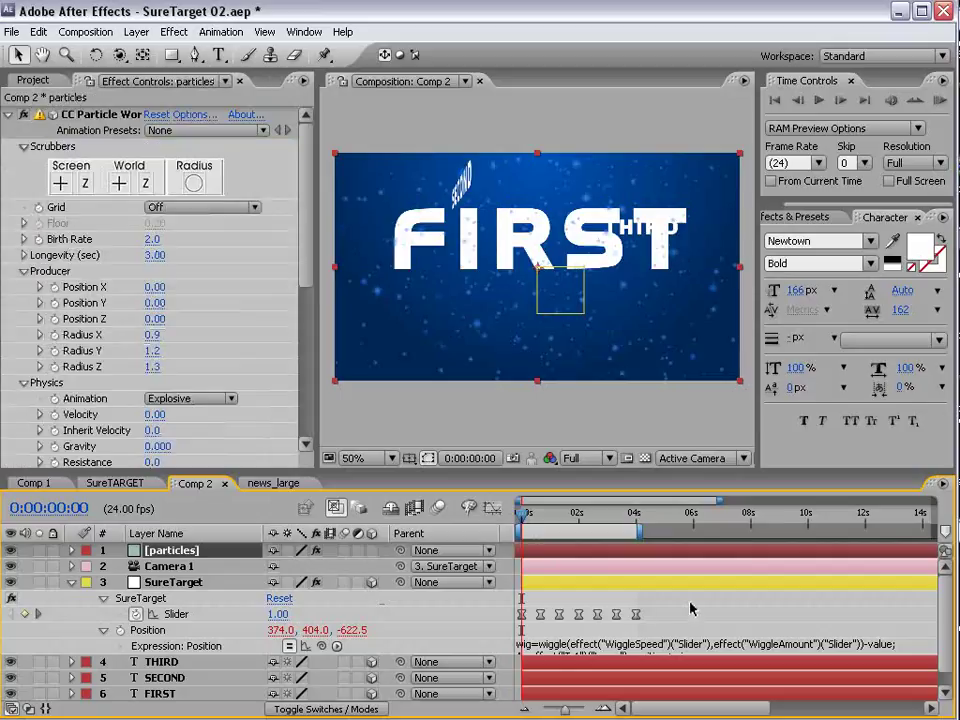
left_click(690, 608)
key("KP_0")
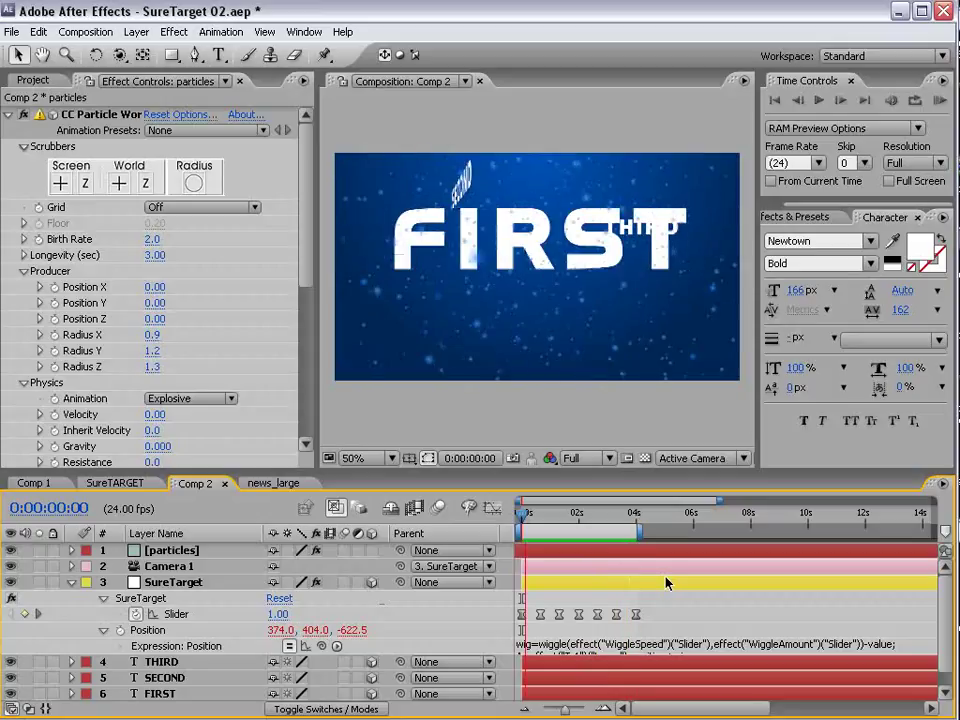
left_click(666, 582)
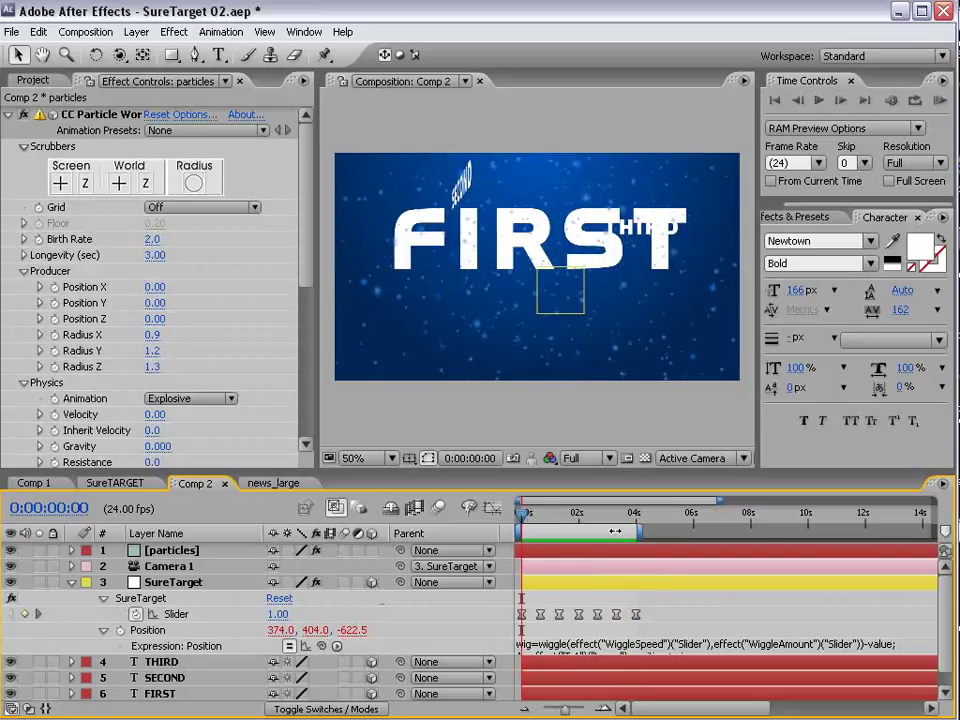
Lock the particles layer and rotate the SECOND text in 3D until it stands edge-on to the camera
left_click_drag(526, 528, 570, 510)
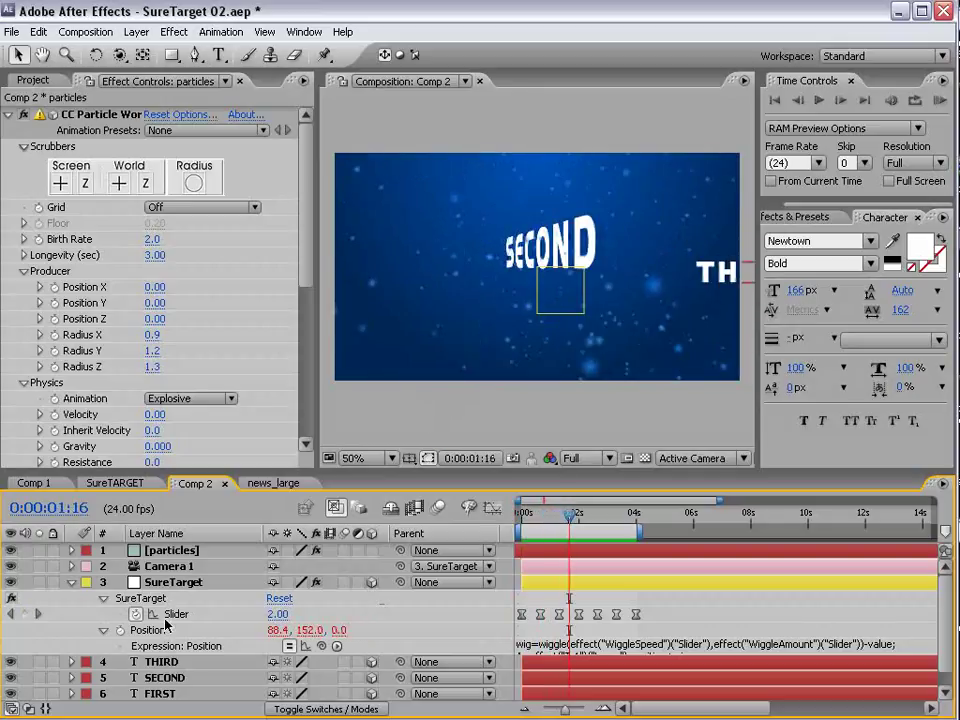
left_click(537, 245)
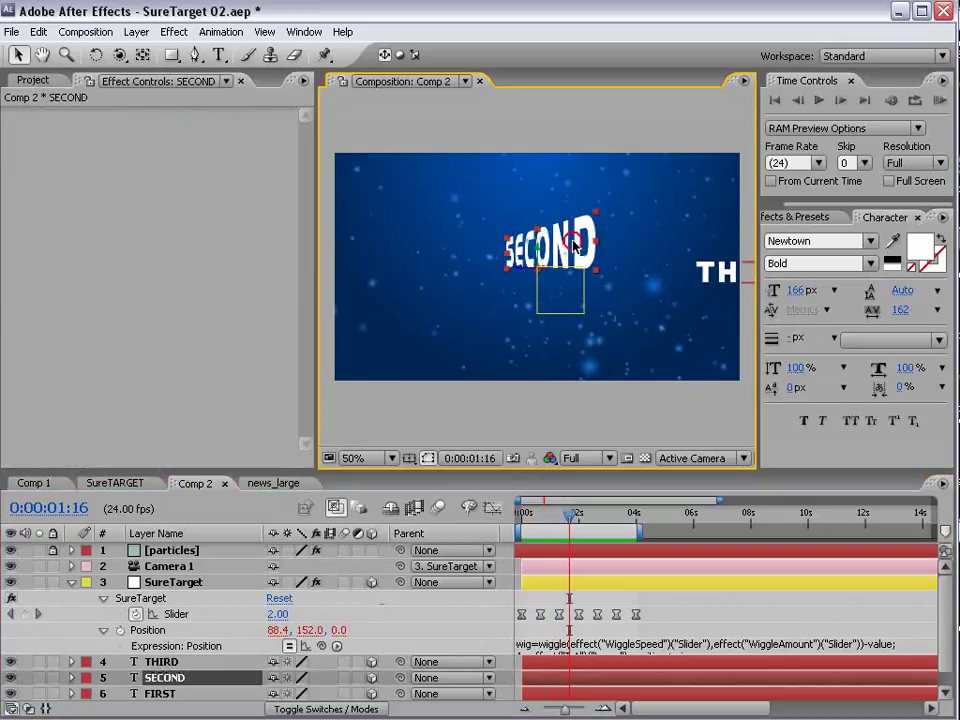
key("w")
left_click_drag(537, 255, 532, 256)
Reveal SureTarget's rotation properties and start Orientation keyframing at 0:00:00:16, where the camera leaves FIRST
key("equal")
key("equal")
key("space")
left_click_drag(588, 630, 632, 598)
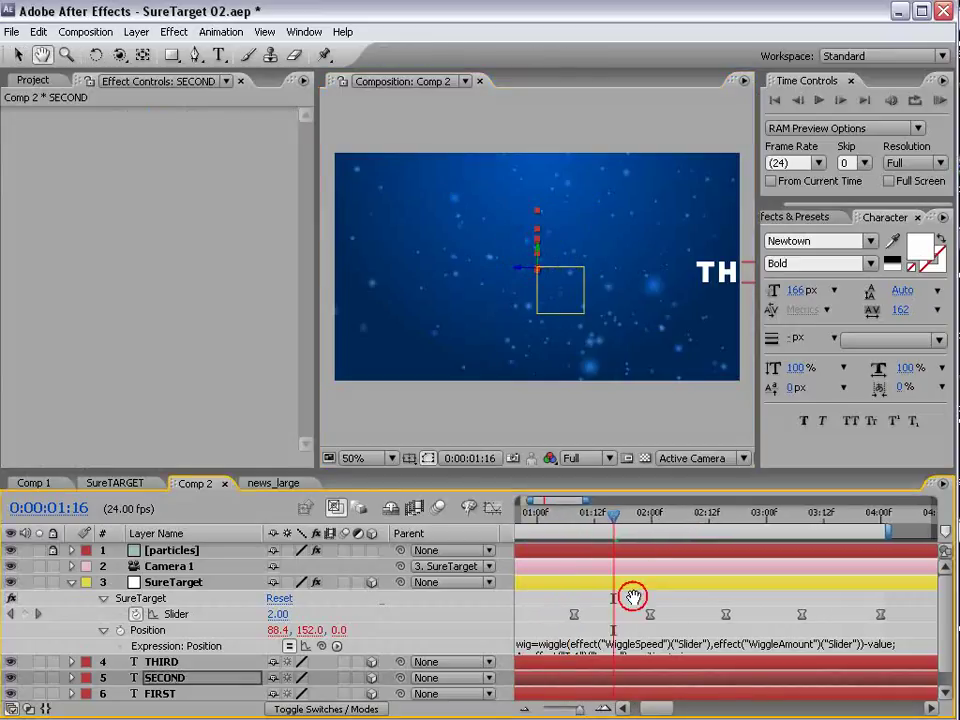
left_click_drag(613, 518, 600, 566)
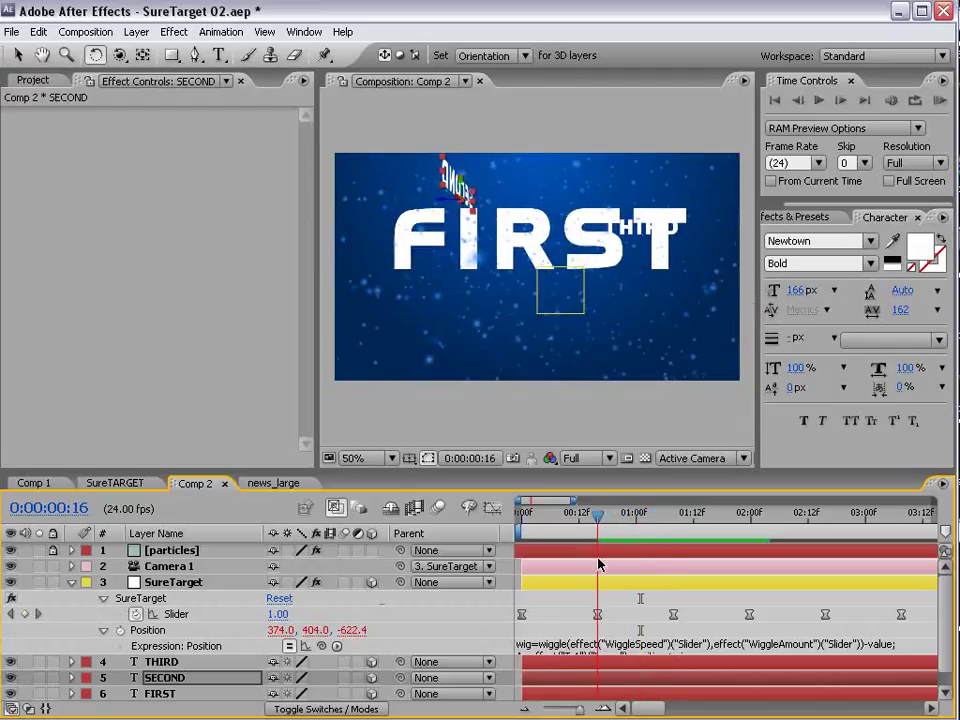
left_click(597, 614)
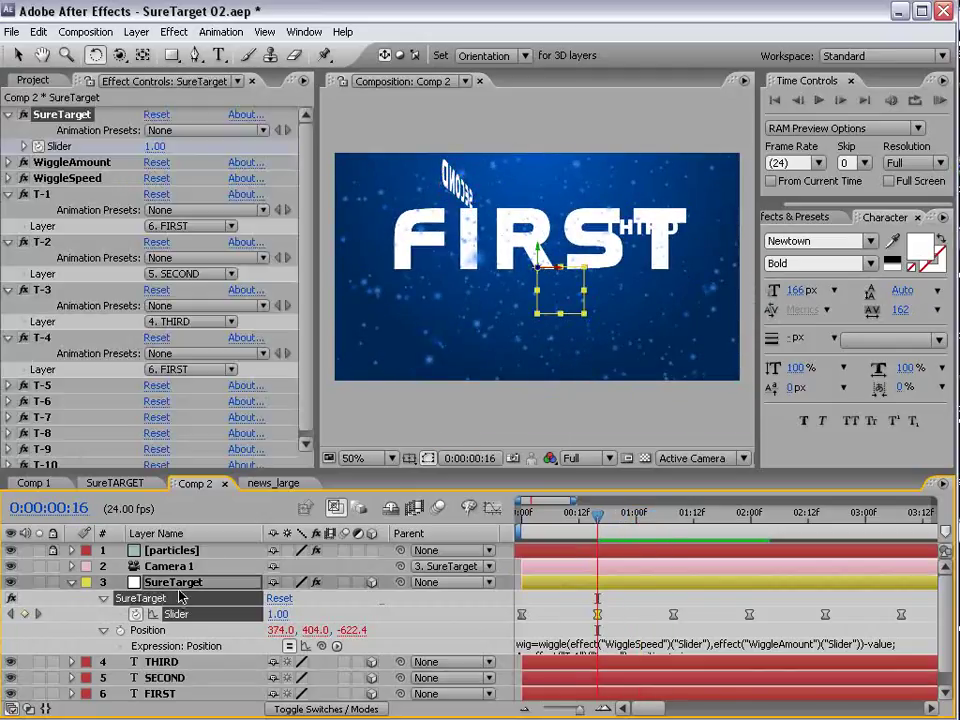
key("shift+r")
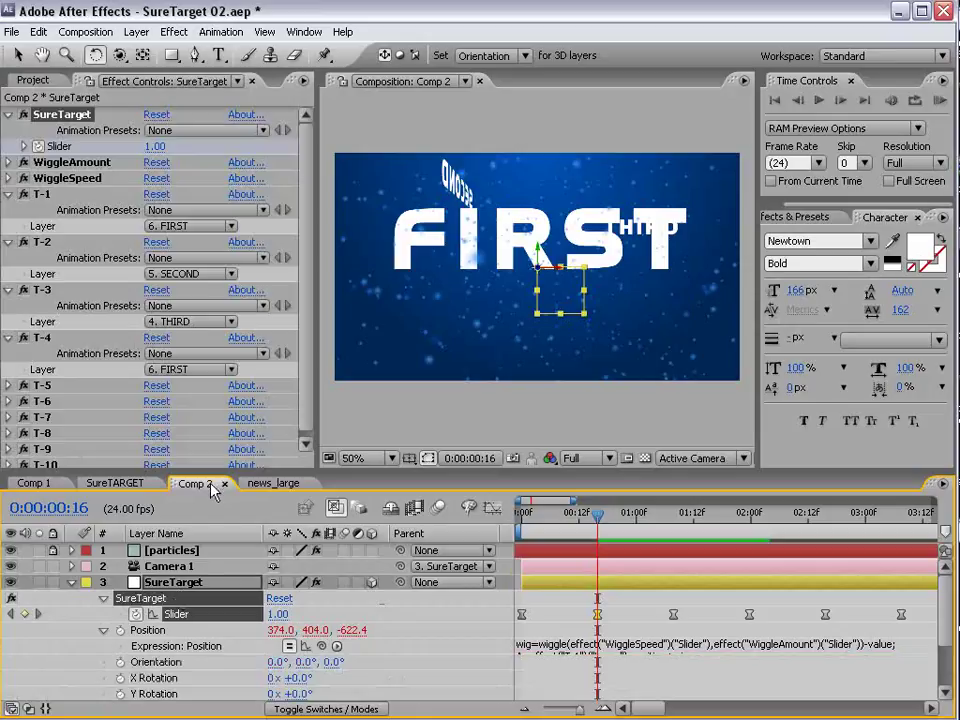
left_click_drag(213, 473, 213, 439)
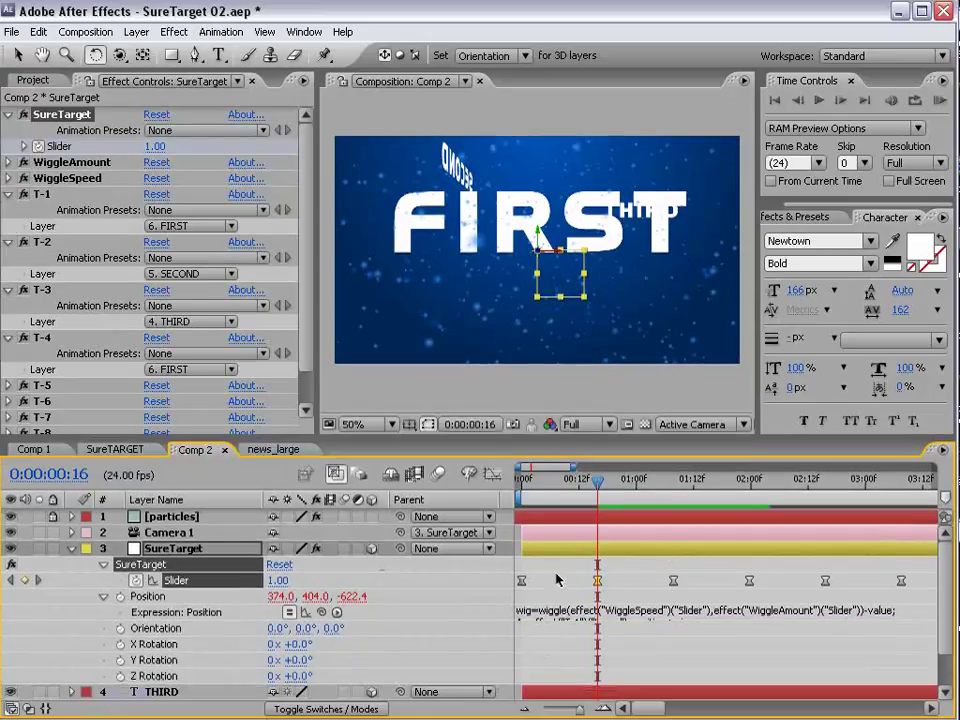
left_click(120, 628)
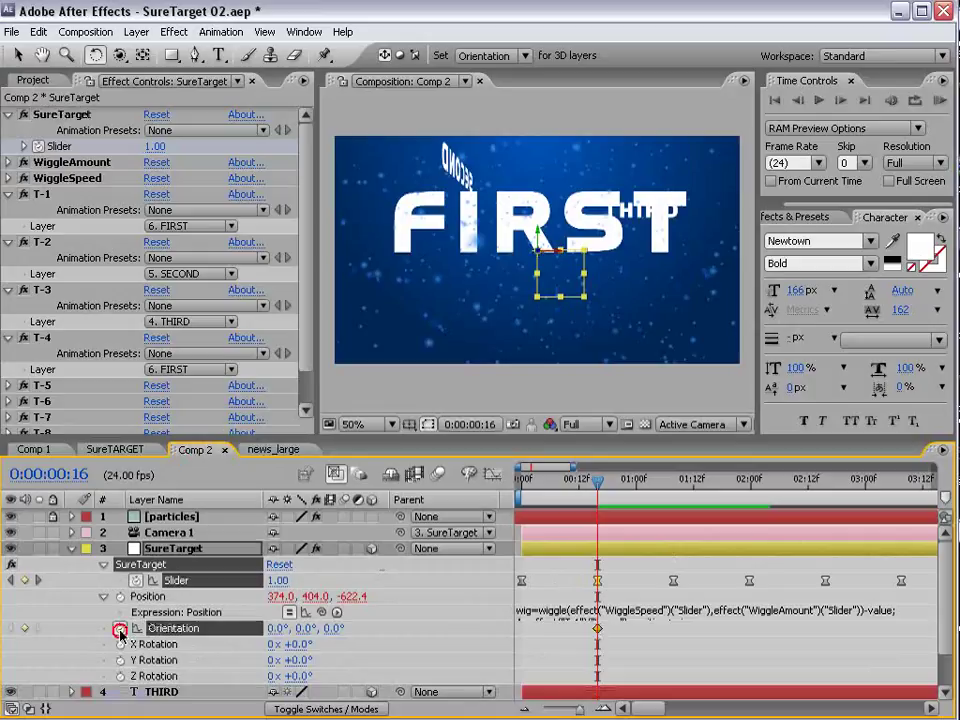
Rotate SureTarget's Orientation to 90° on Y at 0:00:01:08 to face SECOND, and add a holding keyframe at 0:00:02:00
left_click_drag(598, 575, 677, 590)
left_click(688, 551)
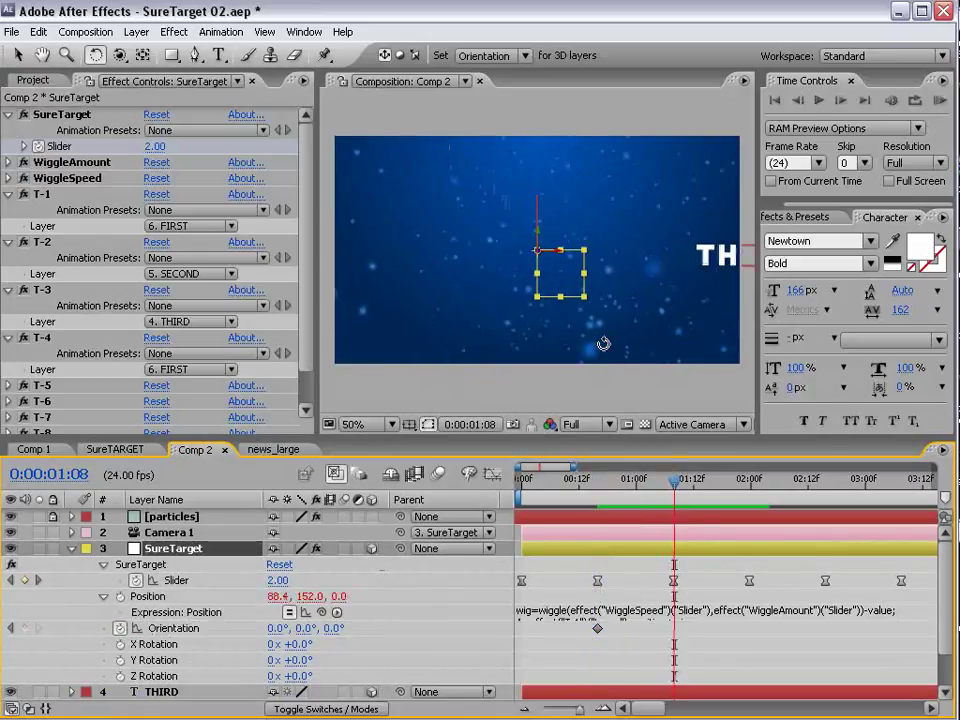
left_click_drag(537, 240, 509, 250)
left_click_drag(503, 252, 504, 252)
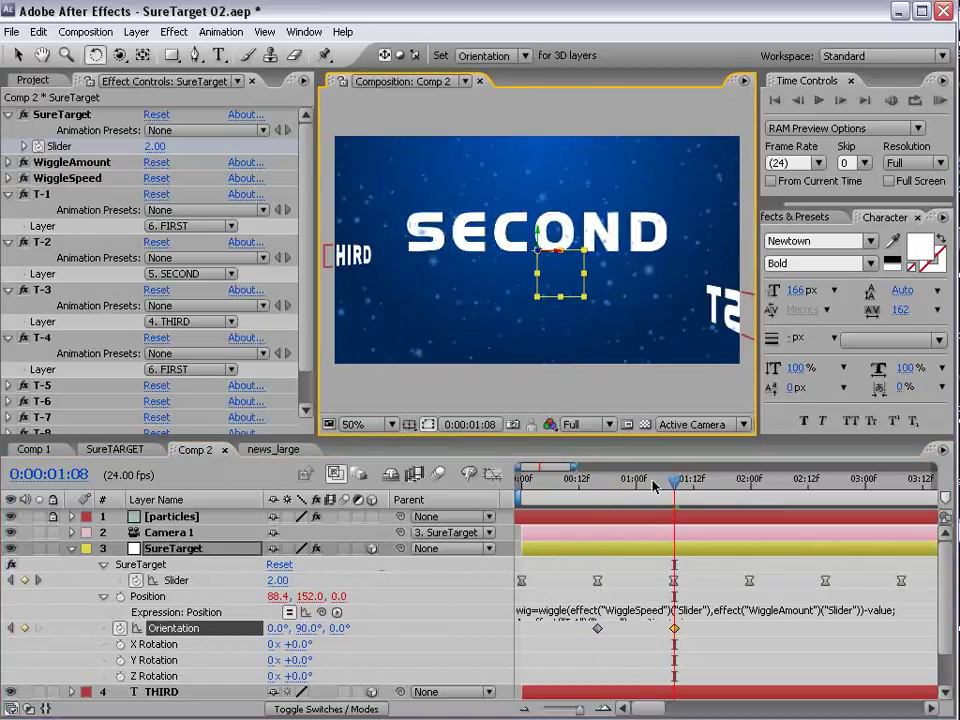
left_click_drag(726, 491, 750, 481)
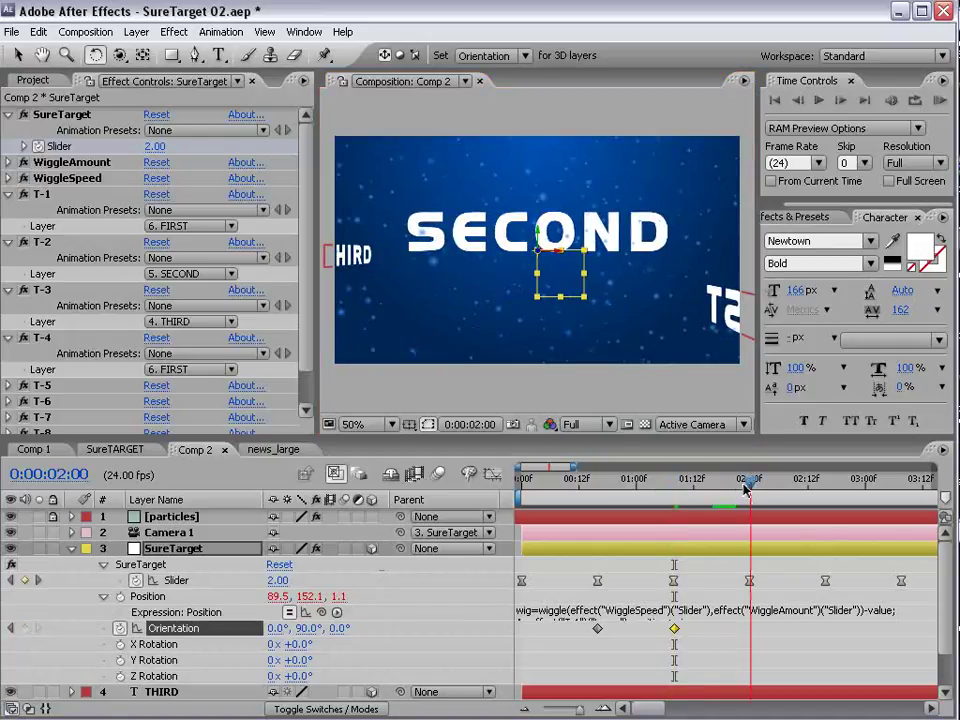
left_click(25, 628)
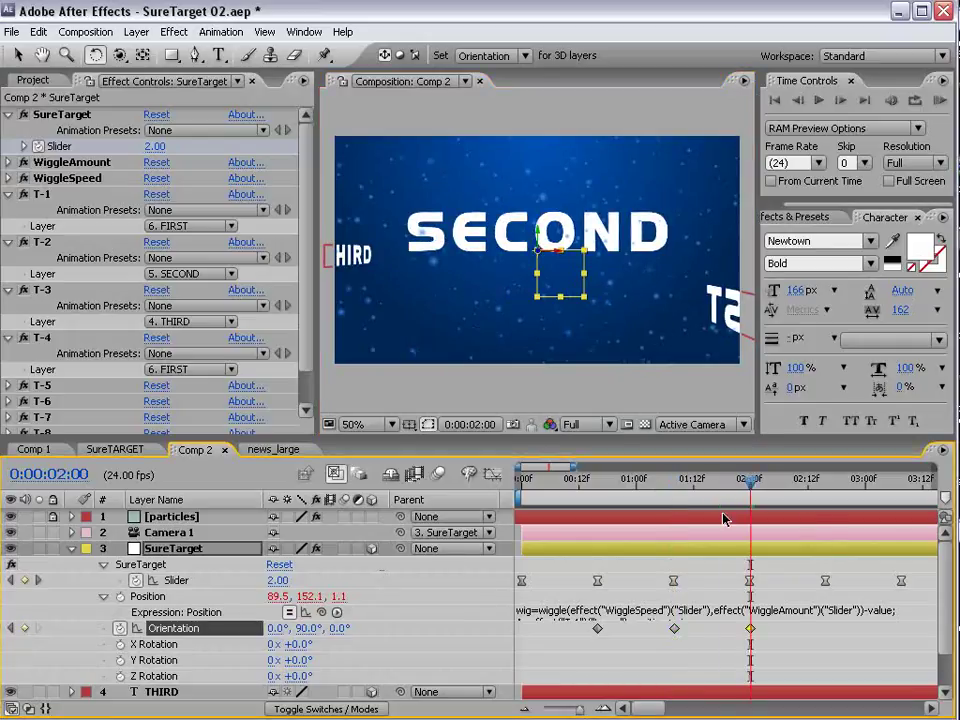
Align the Slider keyframe for THIRD to 0:00:02:15 and set SureTarget's Y Orientation to 0° there
left_click_drag(750, 483, 824, 492)
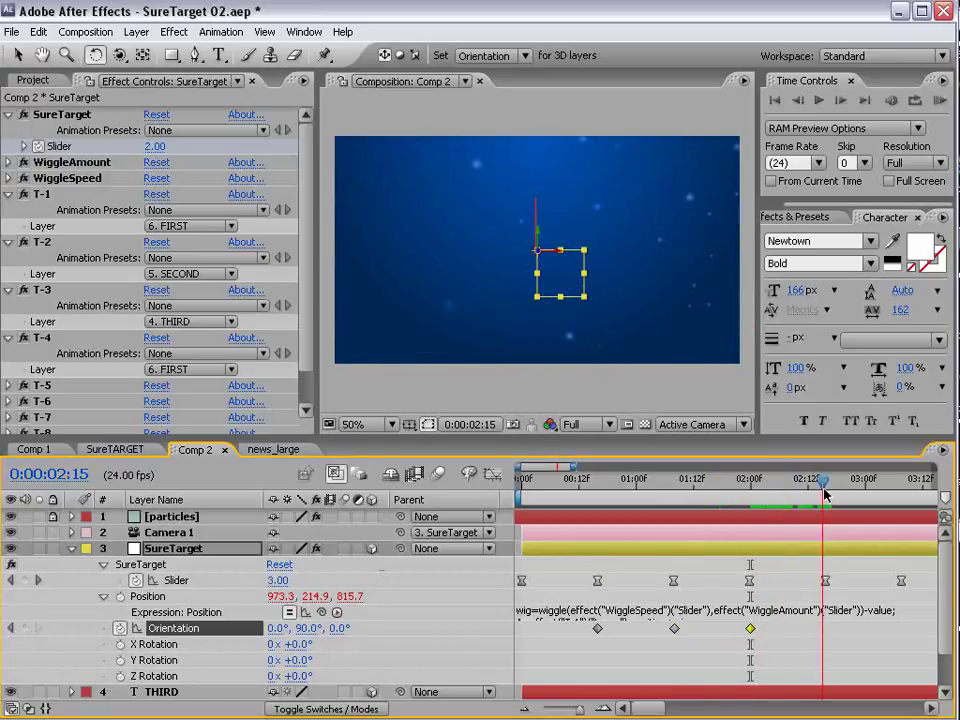
left_click(824, 580)
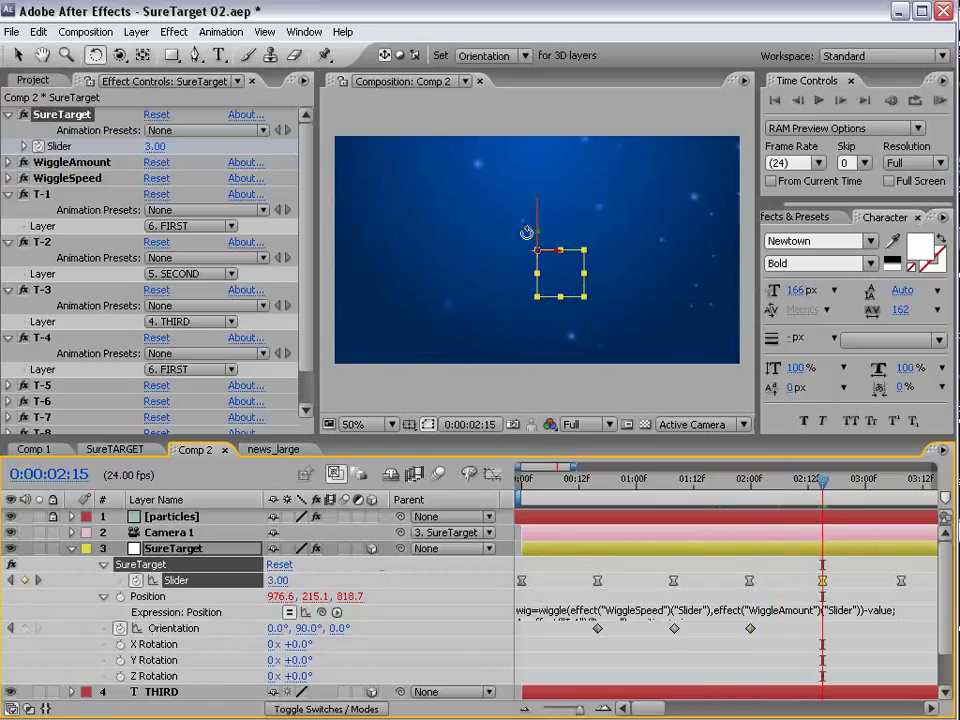
left_click_drag(312, 628, 306, 628)
left_click(307, 628)
type("0")
key("Return")
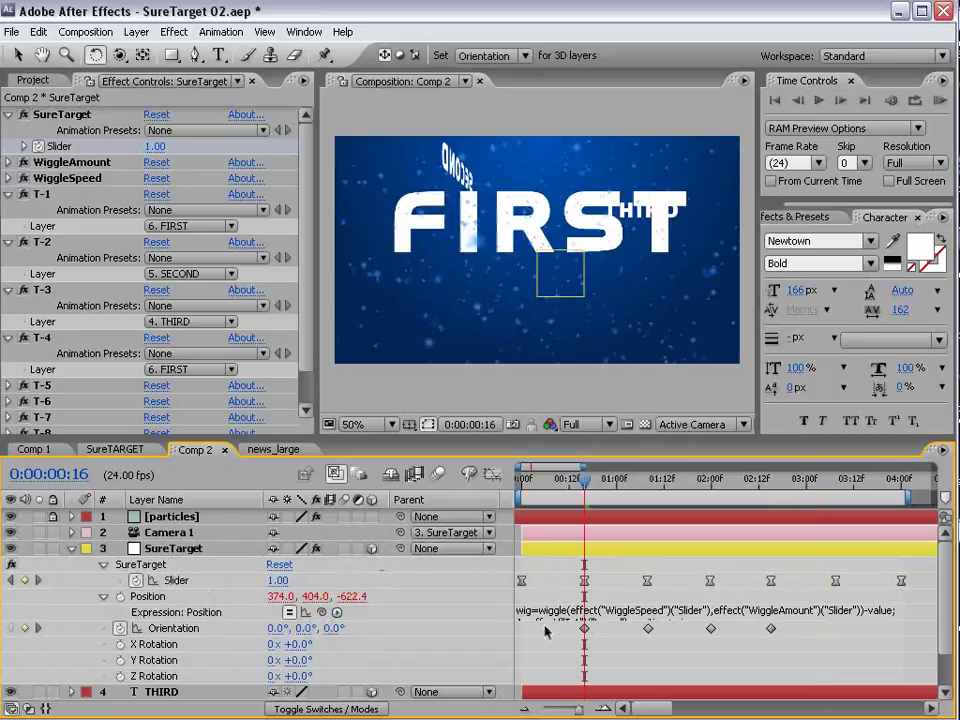
Apply Easy Ease to all four Orientation keyframes of SureTarget and scrub through the opening move
left_click_drag(545, 625, 772, 646)
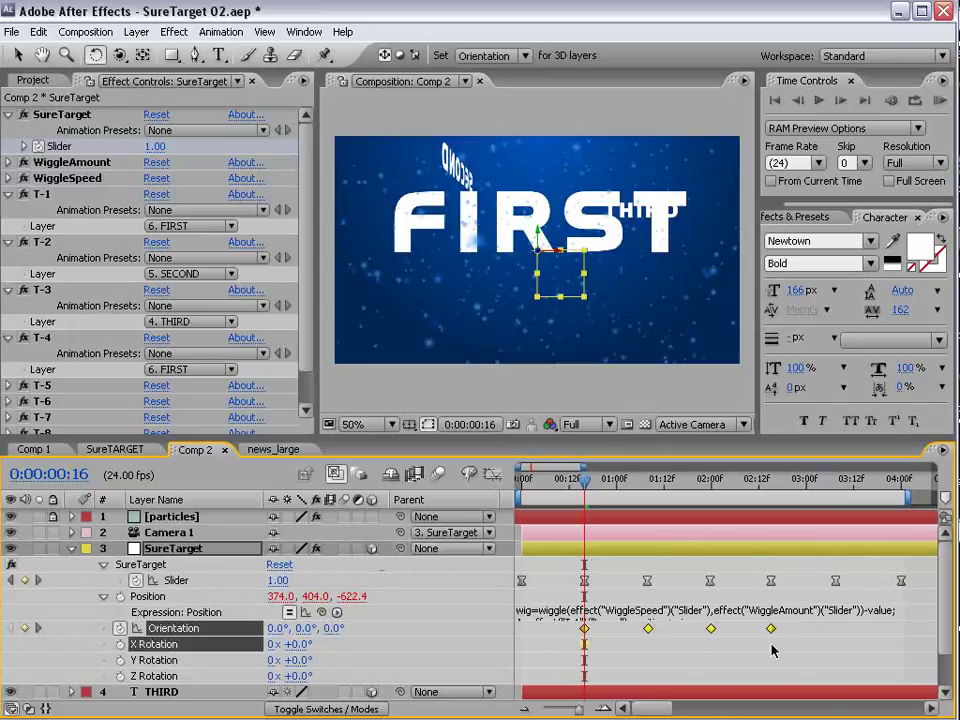
left_click(586, 642)
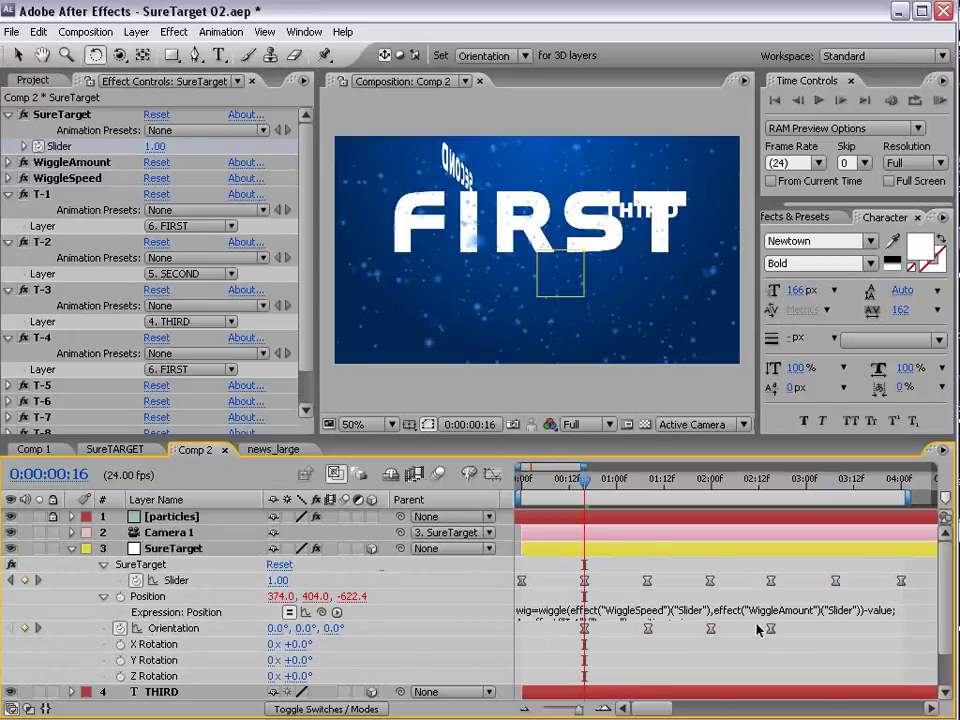
left_click(569, 481)
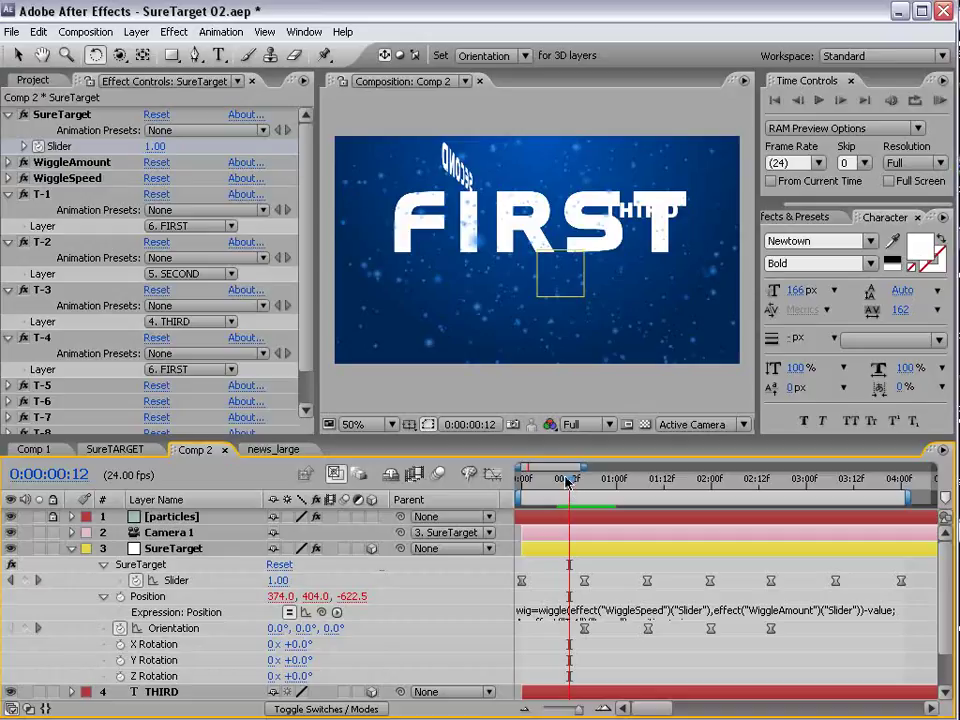
left_click_drag(566, 481, 557, 549)
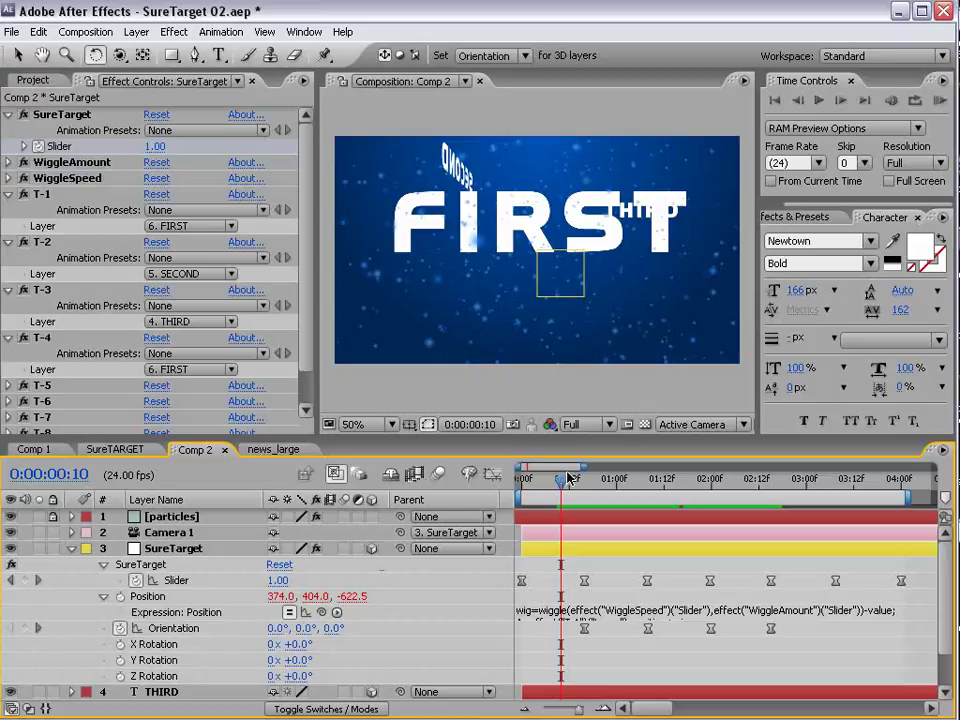
At 0:00:01:08, move the SECOND text upward in 3D space to about Y -200, Z 80
left_click_drag(567, 480, 646, 485)
key("v")
left_click(450, 229)
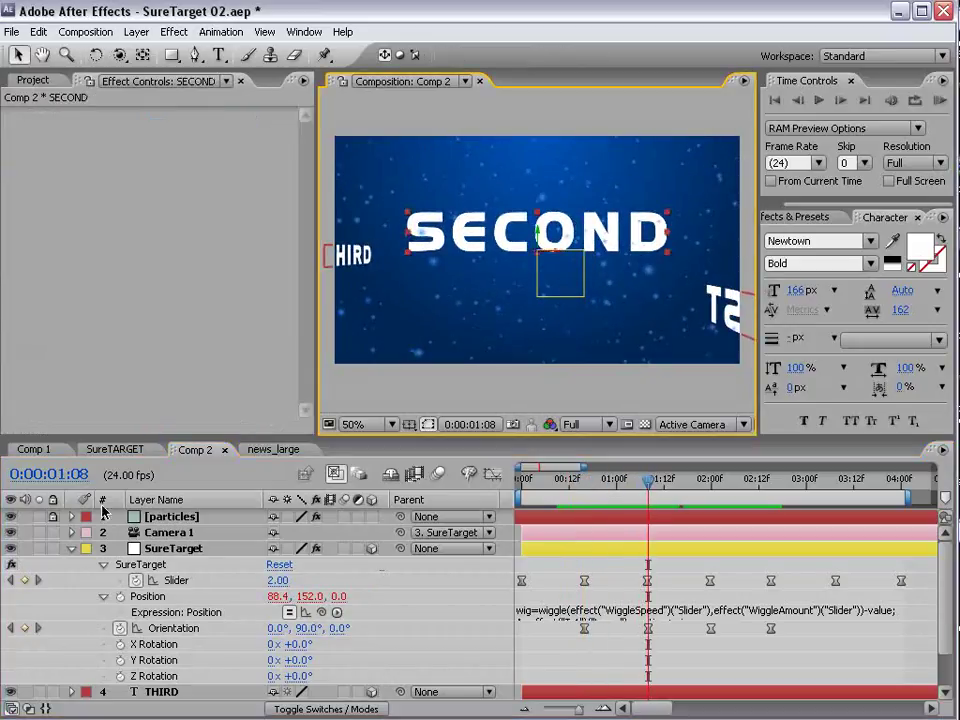
left_click_drag(588, 236, 545, 96)
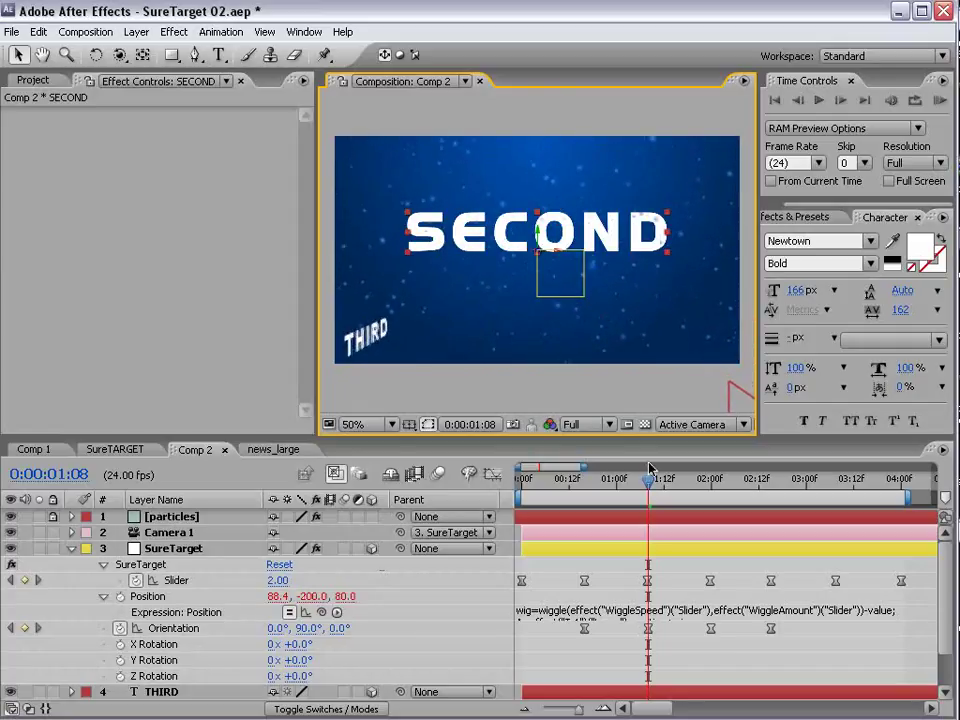
At 0:00:02:15, move the THIRD text lower in 3D space, and collapse SureTarget's properties back at the first frame
left_click(638, 480)
left_click_drag(638, 480, 769, 594)
left_click(571, 245)
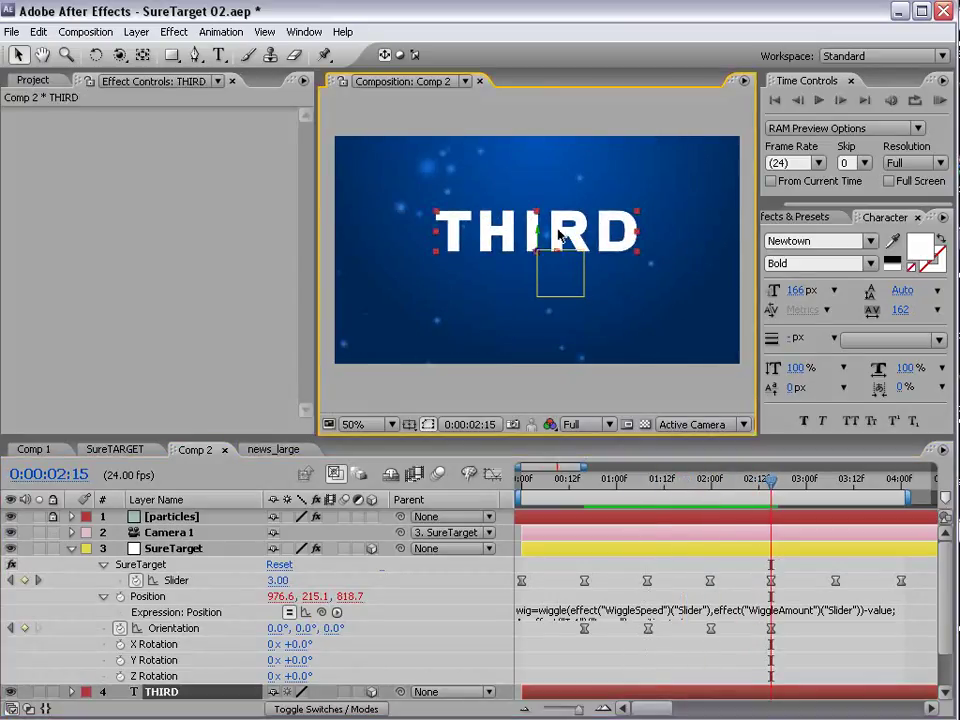
left_click_drag(647, 229, 648, 229)
left_click_drag(620, 229, 502, 338)
left_click_drag(771, 490, 521, 553)
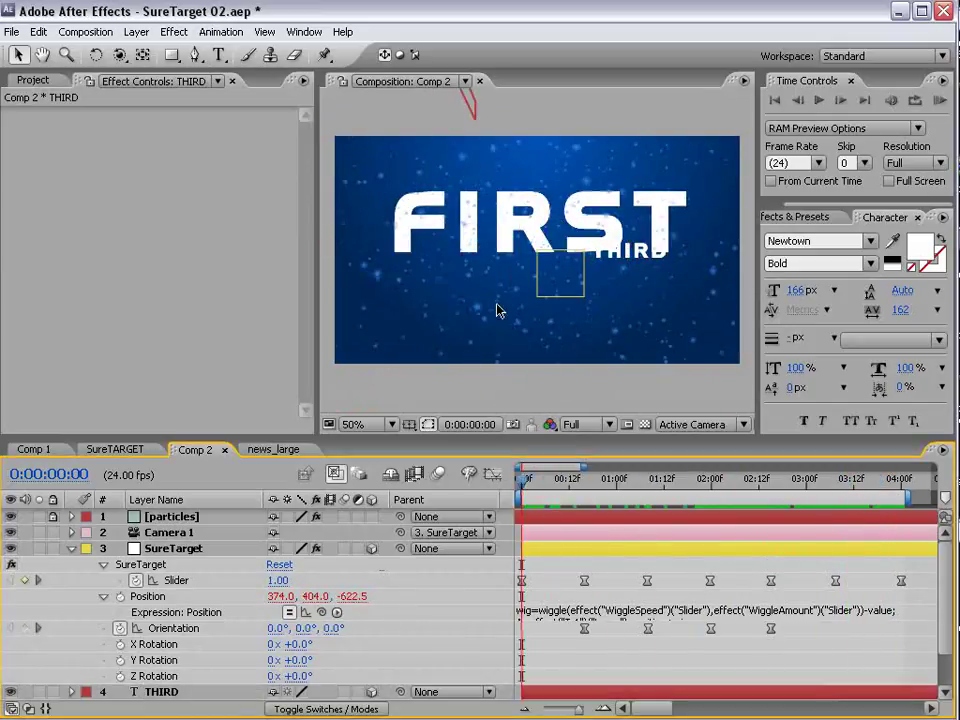
left_click(70, 550)
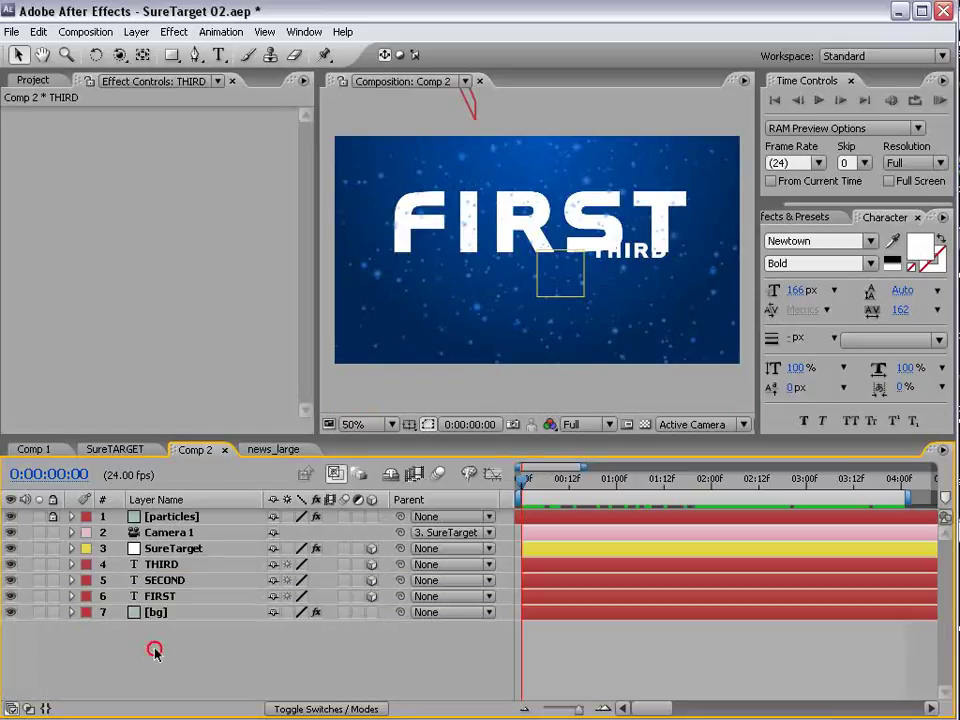
Shift the FIRST text's anchor point to the right of its centre and scale the text down to roughly half size
left_click(169, 596)
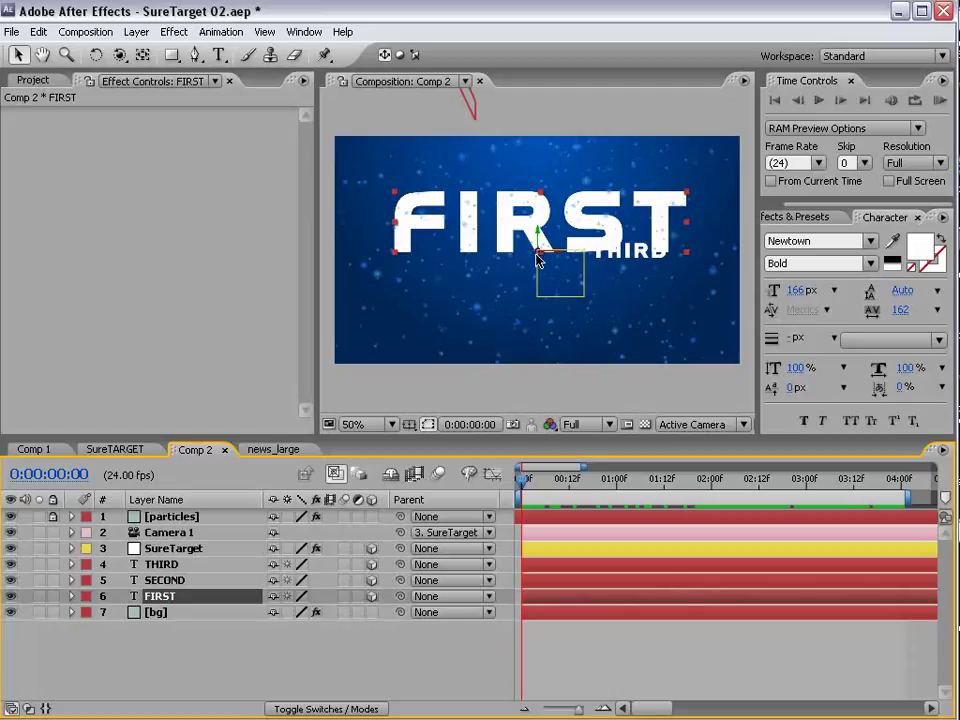
left_click(172, 582)
left_click(171, 596)
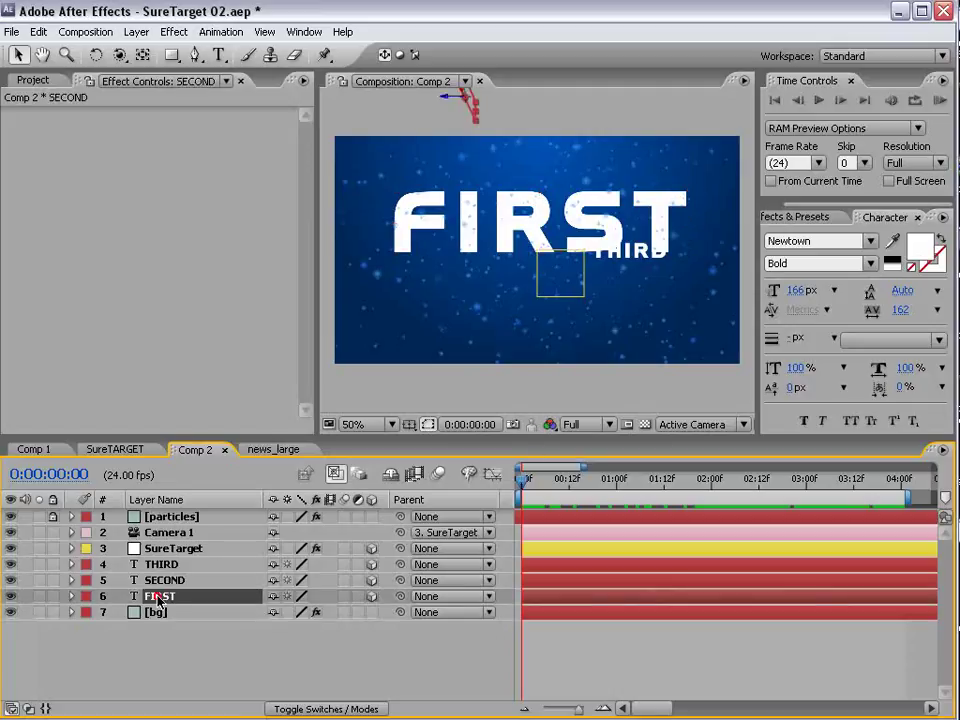
left_click(143, 56)
left_click_drag(540, 252, 570, 236)
key("v")
left_click_drag(658, 216, 612, 229)
Rotate the FIRST text slightly around its Y axis in 3D space
key("w")
left_click_drag(538, 237, 550, 240)
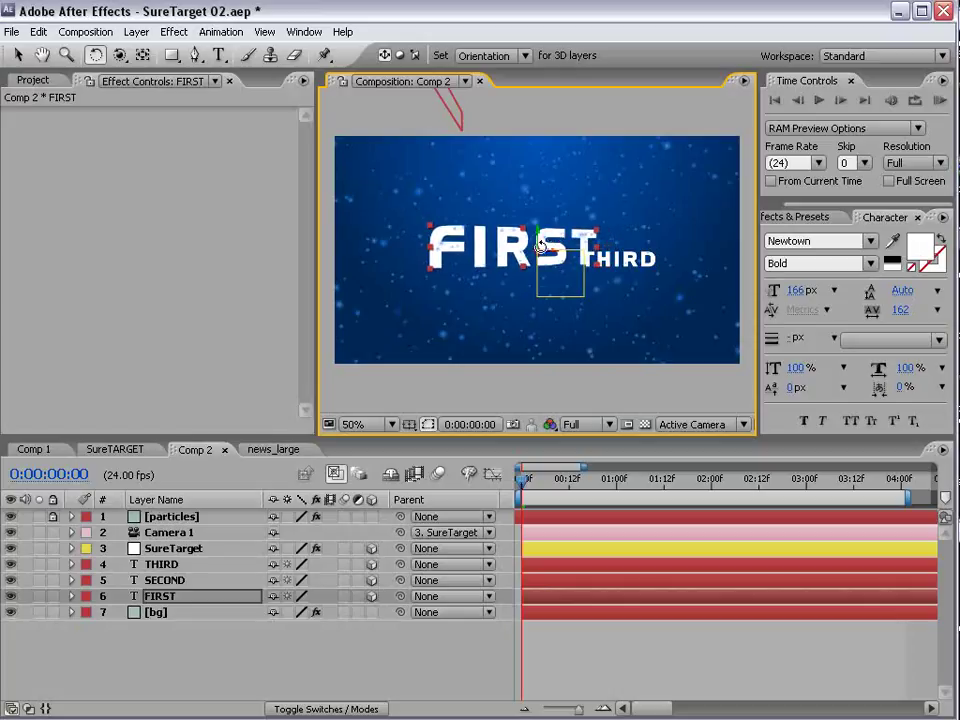
left_click_drag(538, 242, 541, 243)
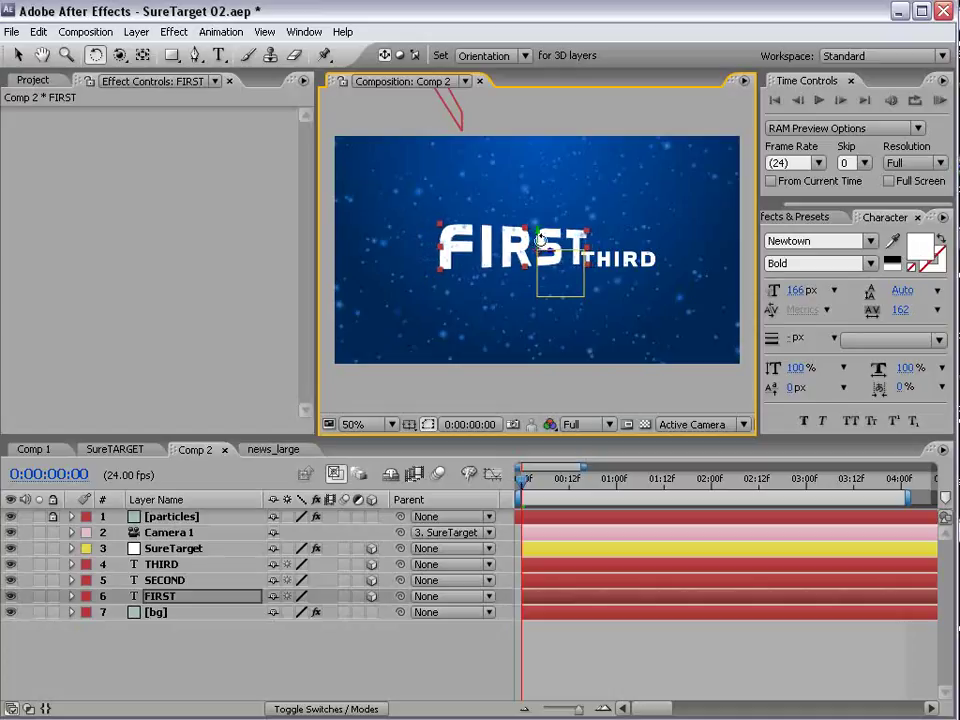
At 0:00:01:10, offset the SECOND text's anchor point above and to the left of the word's centre
left_click_drag(533, 495, 656, 497)
left_click(182, 582)
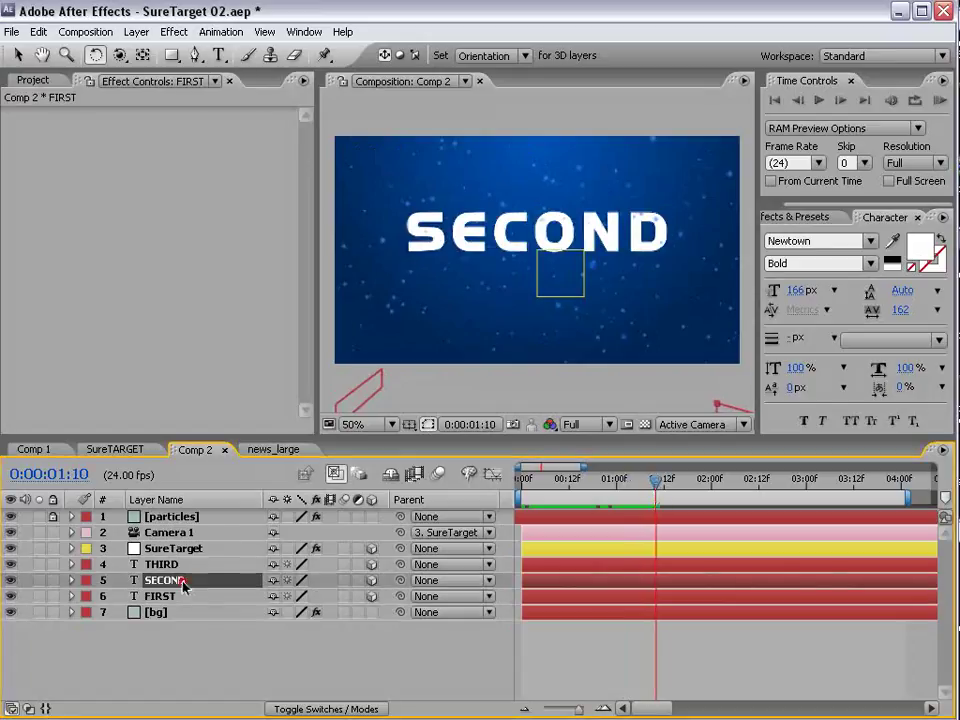
left_click(143, 55)
left_click_drag(535, 252, 505, 189)
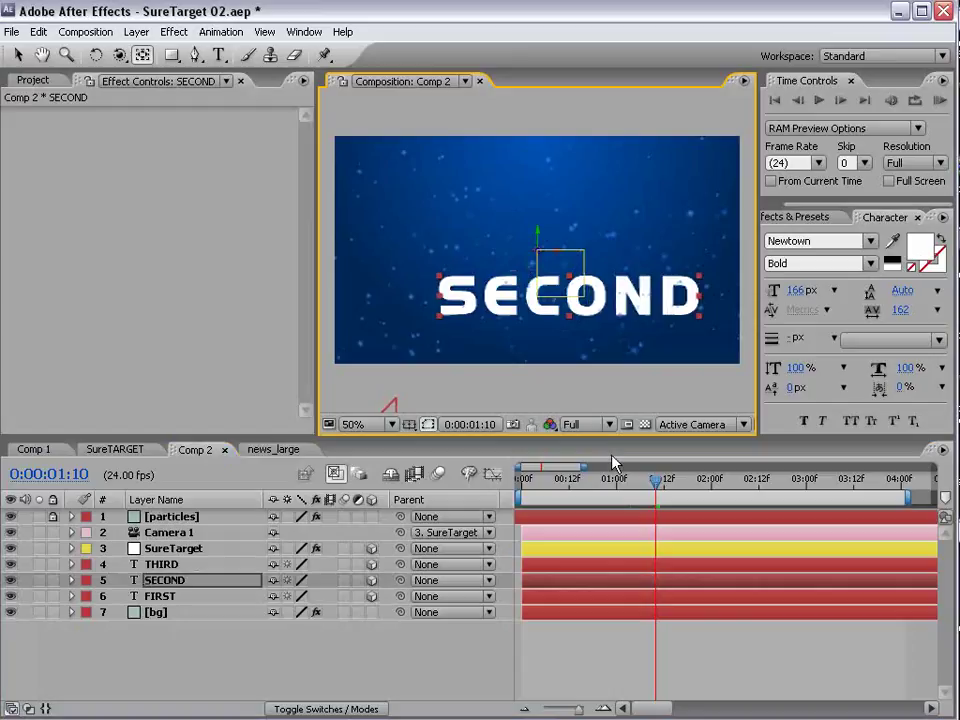
At 0:00:02:18, offset the THIRD text's anchor point below and to the right of the word's centre
left_click_drag(655, 485, 782, 487)
left_click(498, 223)
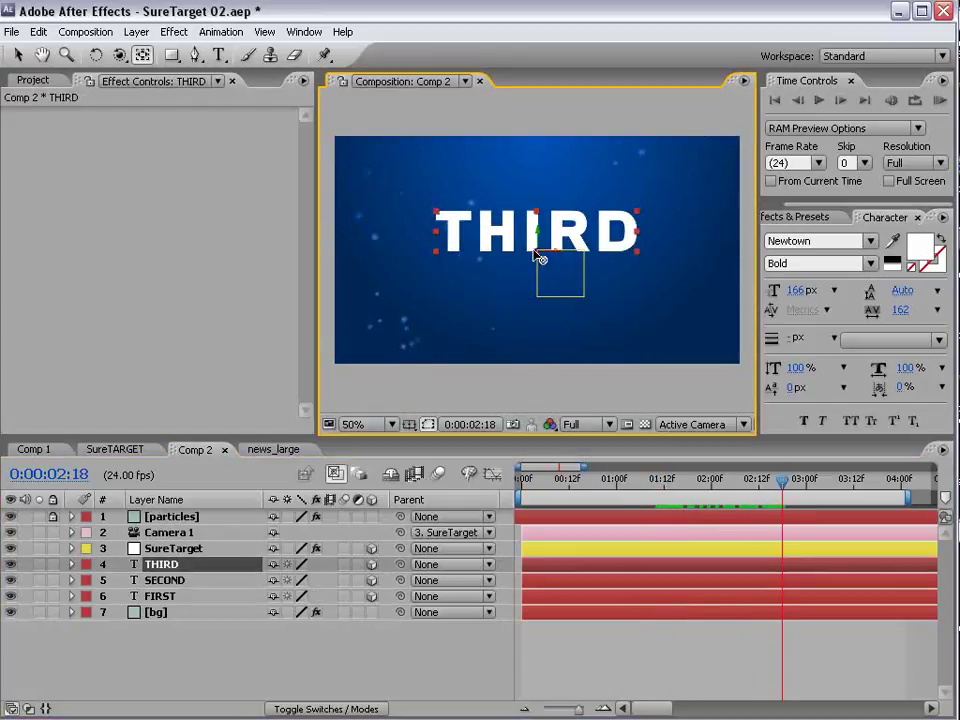
left_click_drag(537, 257, 596, 275)
Go back to the first frame, switch on motion blur for every layer except the camera, and enable it for the composition
left_click_drag(779, 482, 459, 512)
left_click_drag(345, 519, 347, 641)
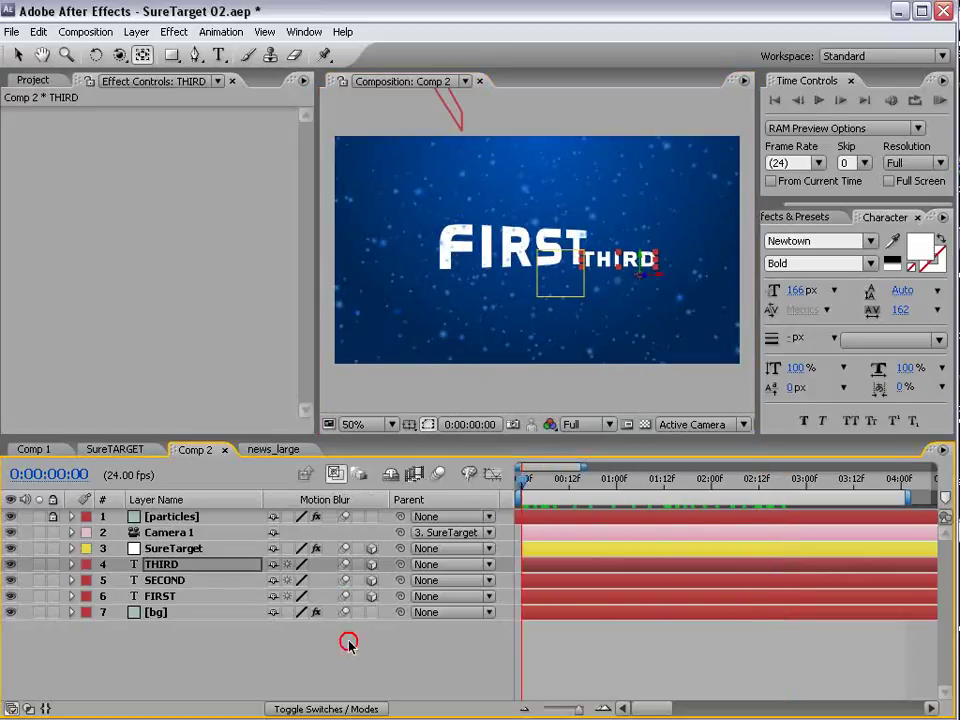
left_click(442, 478)
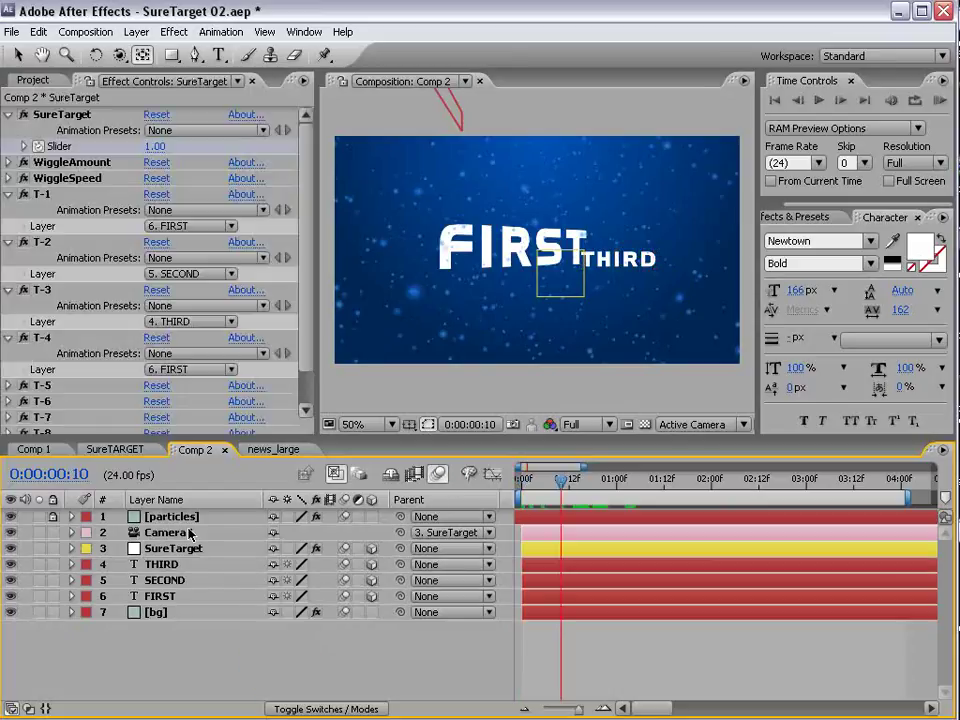
Reveal SureTarget's WiggleAmount and WiggleSpeed sliders
left_click(170, 548)
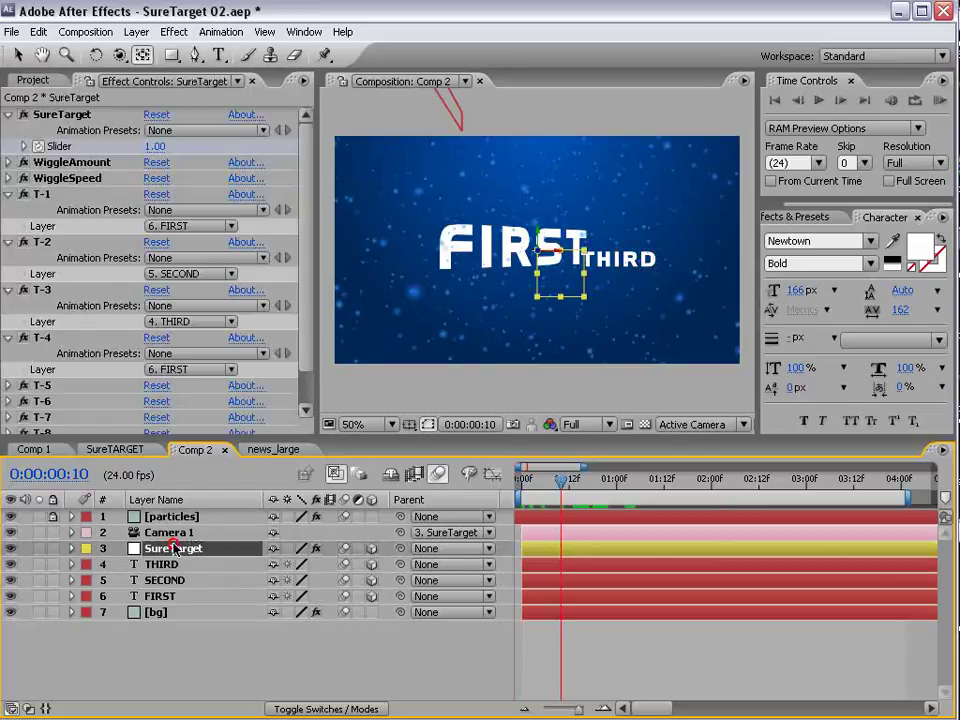
left_click(7, 178)
left_click(8, 162)
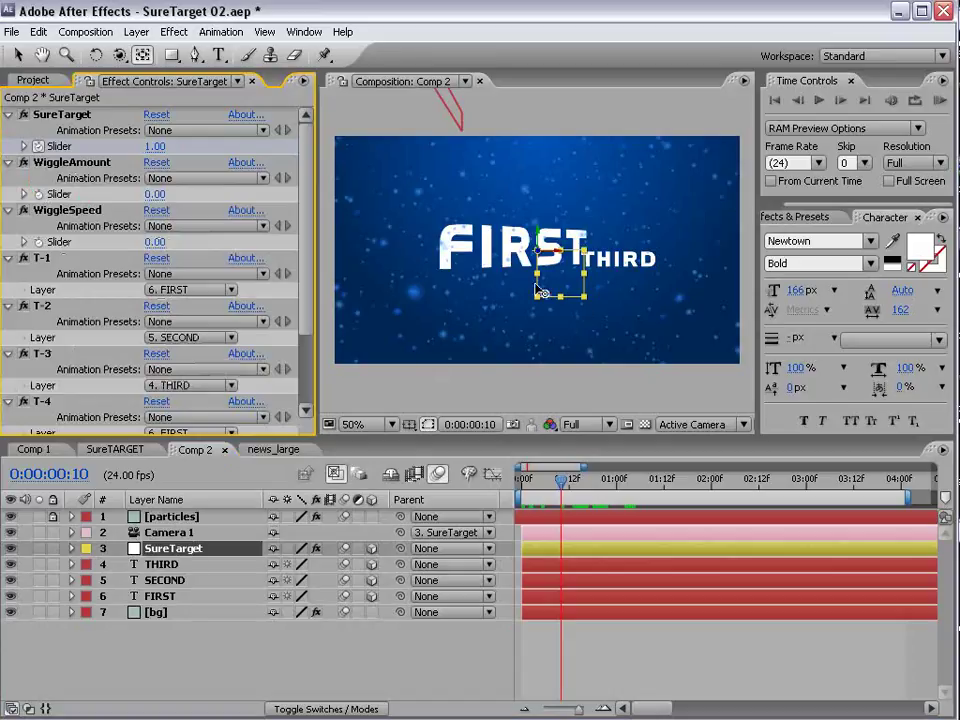
left_click(184, 533)
key("c")
key("c")
mouse_move(574, 281)
left_mouse_down()
mouse_move(587, 274)
mouse_move(570, 281)
mouse_move(574, 274)
left_mouse_up()
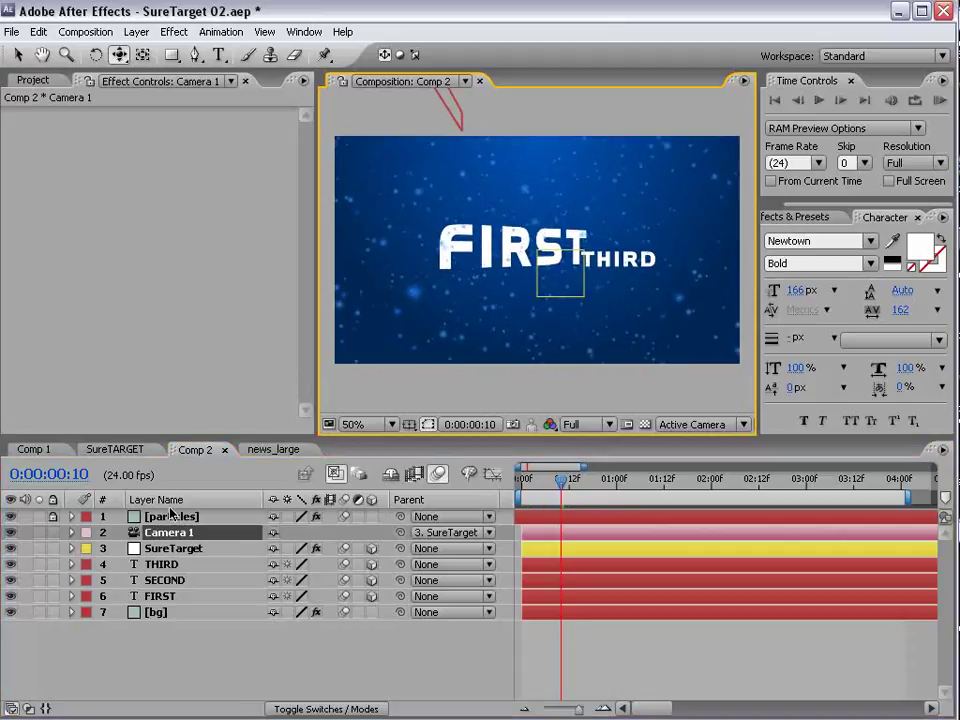
Apply the expression wiggle(.25,250) to Camera 1's Position and preview the camera drift from 0:00:00:04
left_click(172, 537)
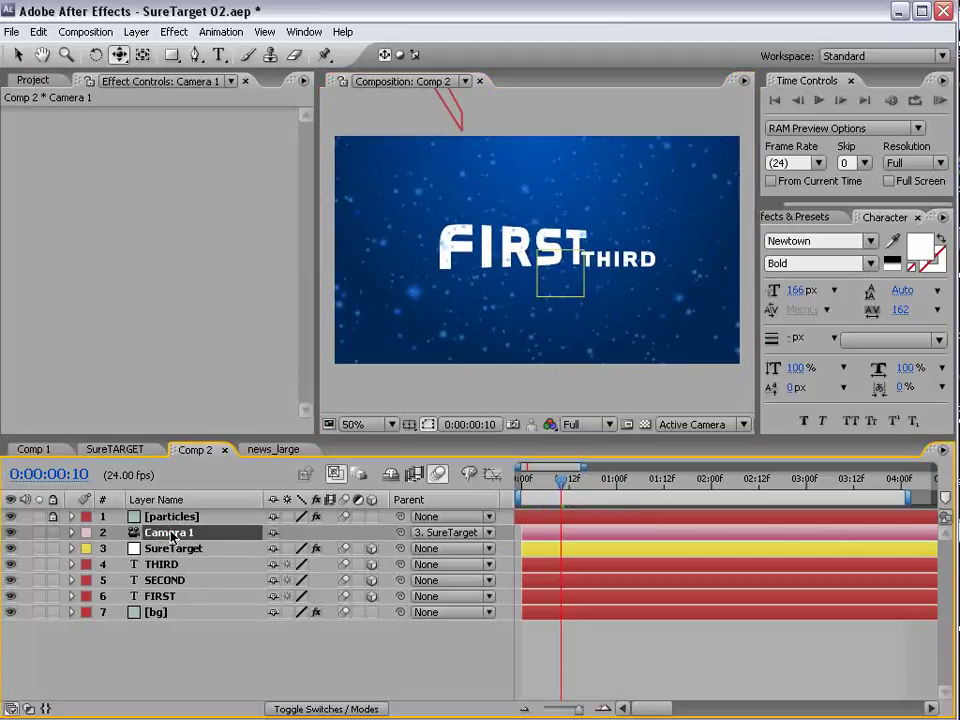
key("p")
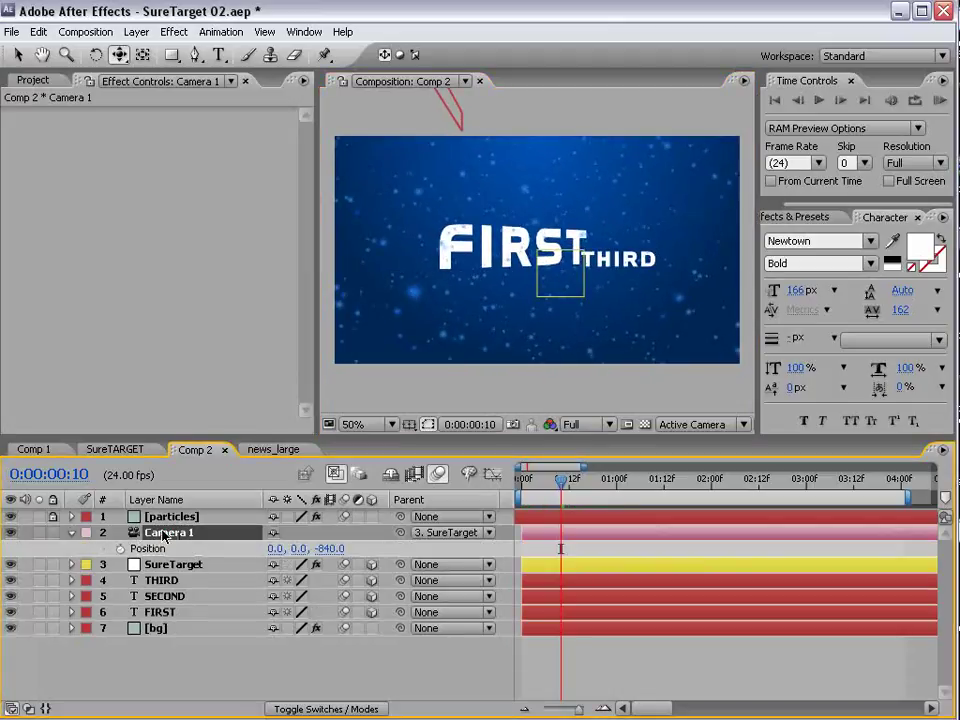
left_click(120, 549, "alt")
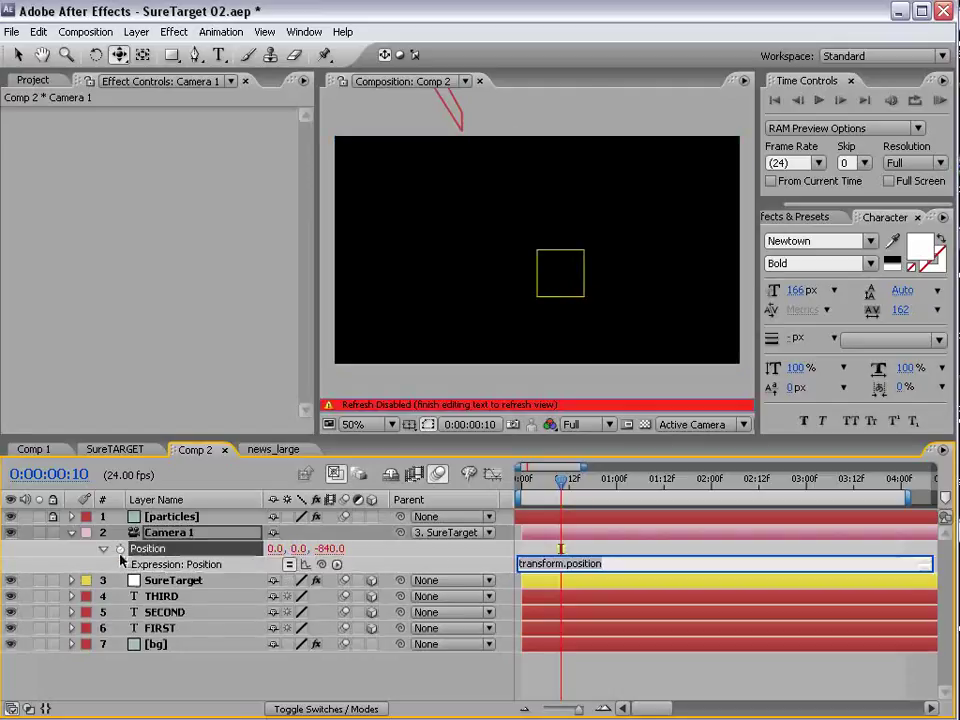
type("wiggle(")
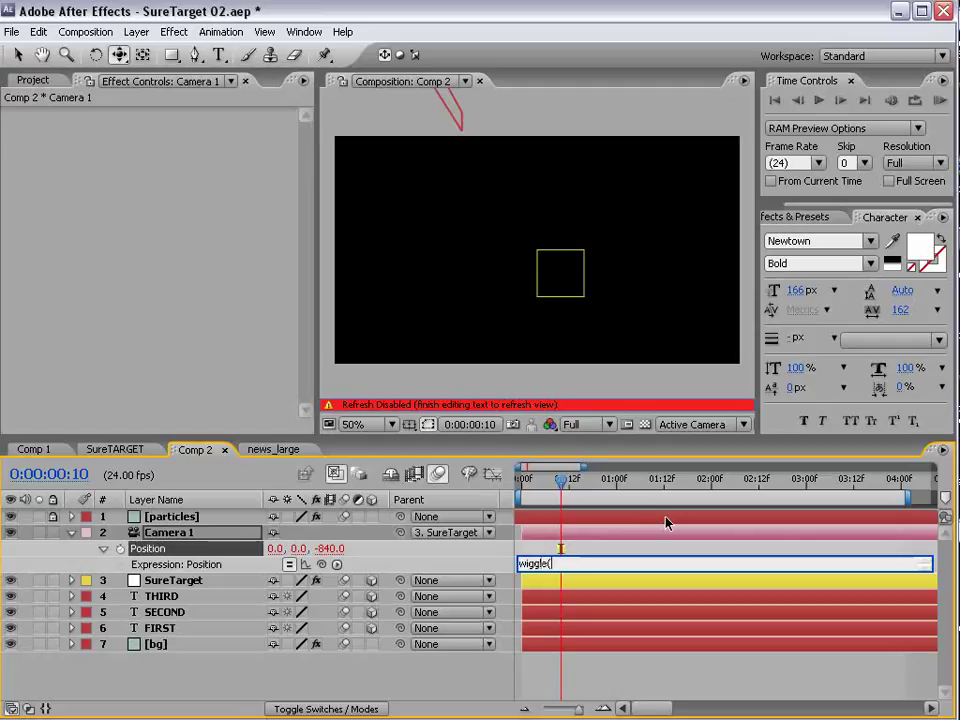
type(".25,250")
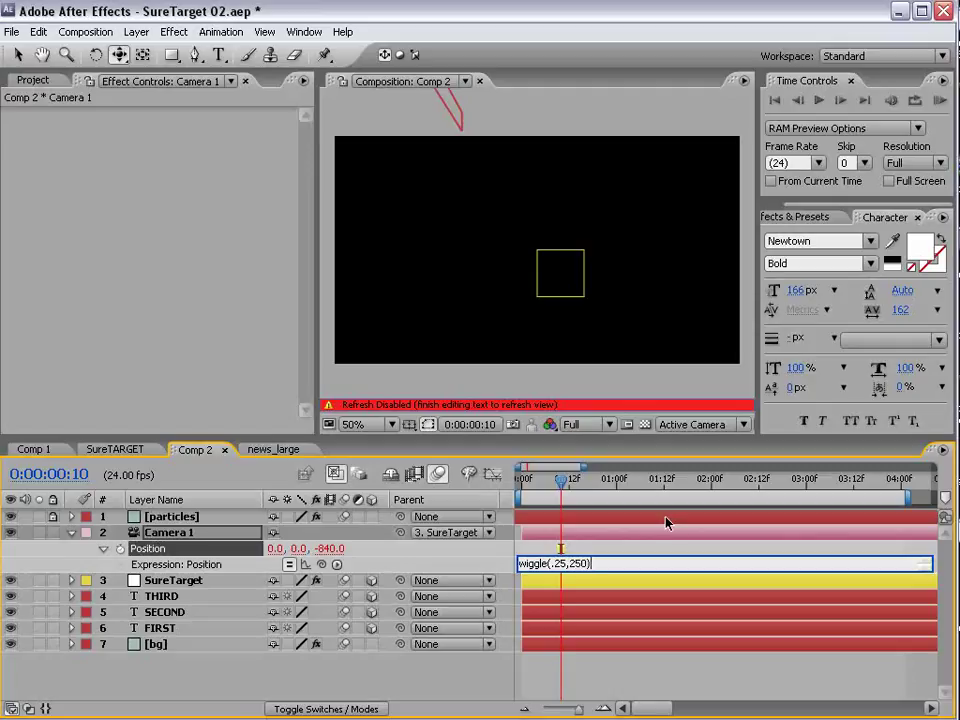
left_click(608, 560)
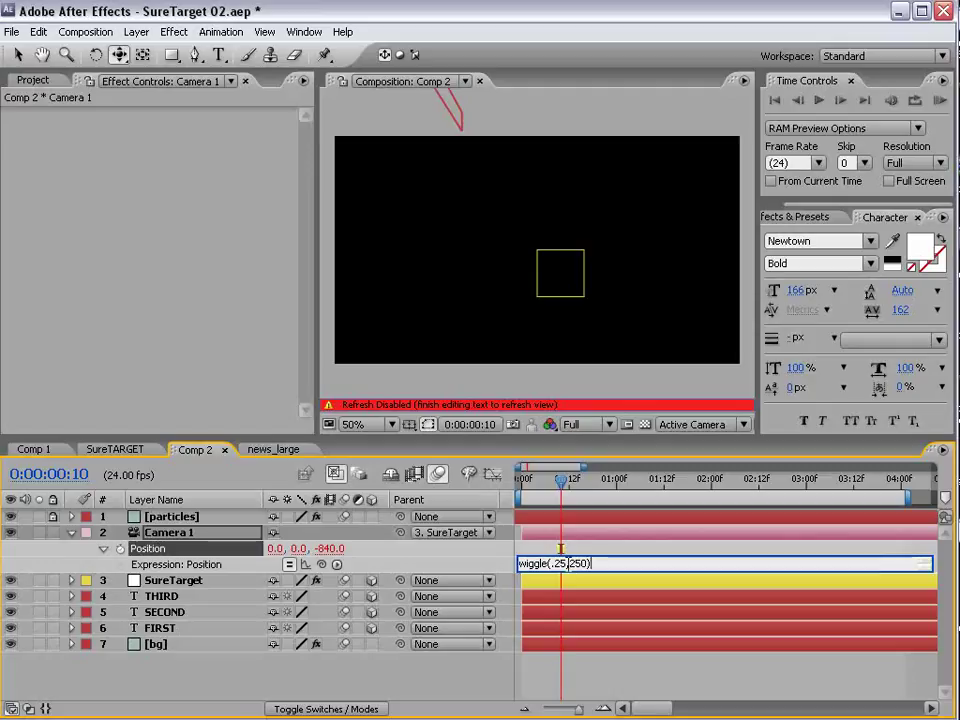
key("BackSpace")
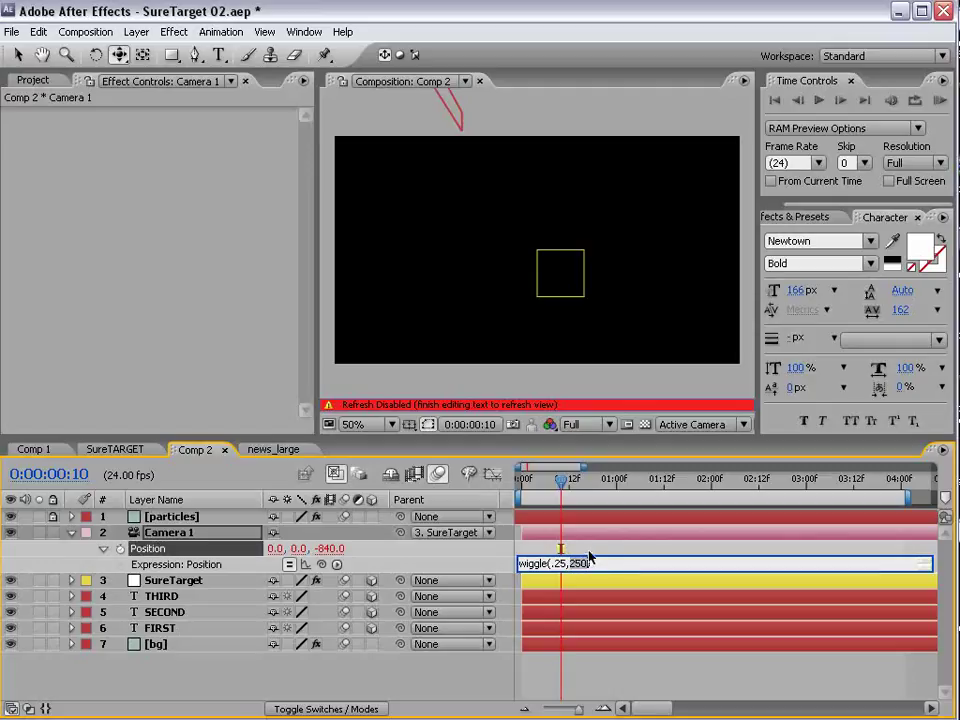
left_click(588, 550)
mouse_move(538, 481)
left_mouse_down()
mouse_move(521, 481)
mouse_move(506, 500)
mouse_move(537, 488)
left_mouse_up()
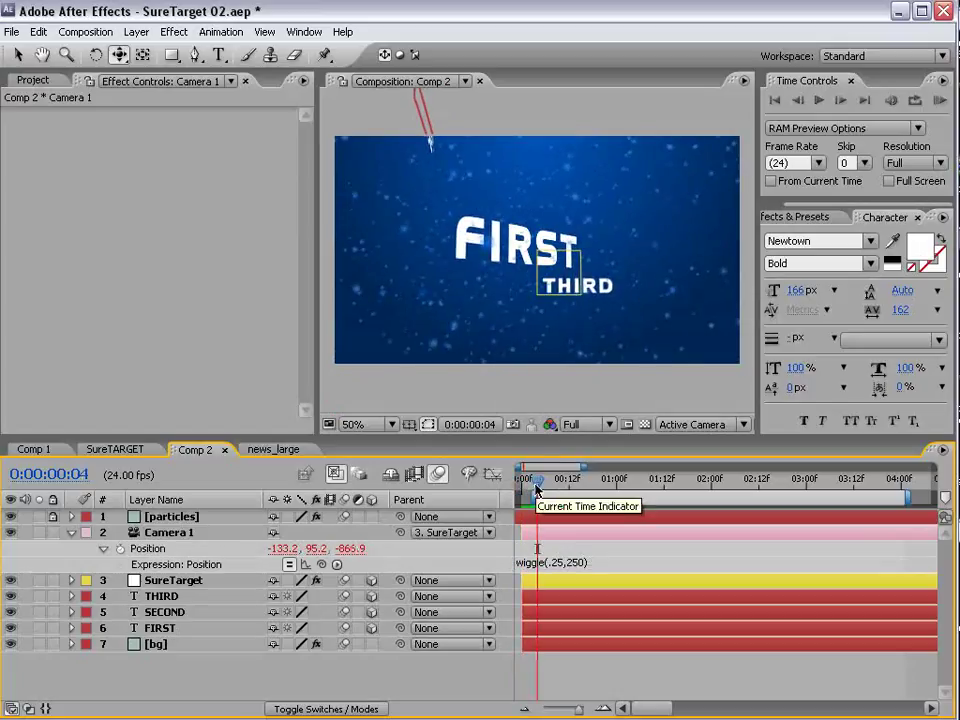
key("KP_0")
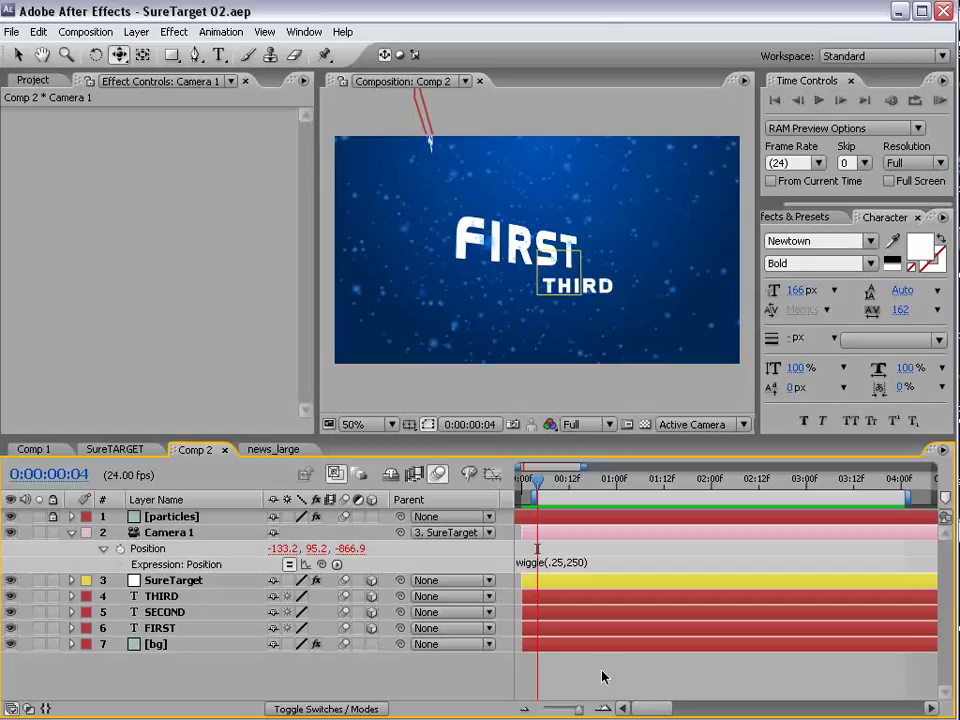
At 0:00:00:10, rotate the FIRST text around its Y axis so its T end comes closer to the camera
left_click_drag(539, 483, 561, 496)
left_click(160, 628)
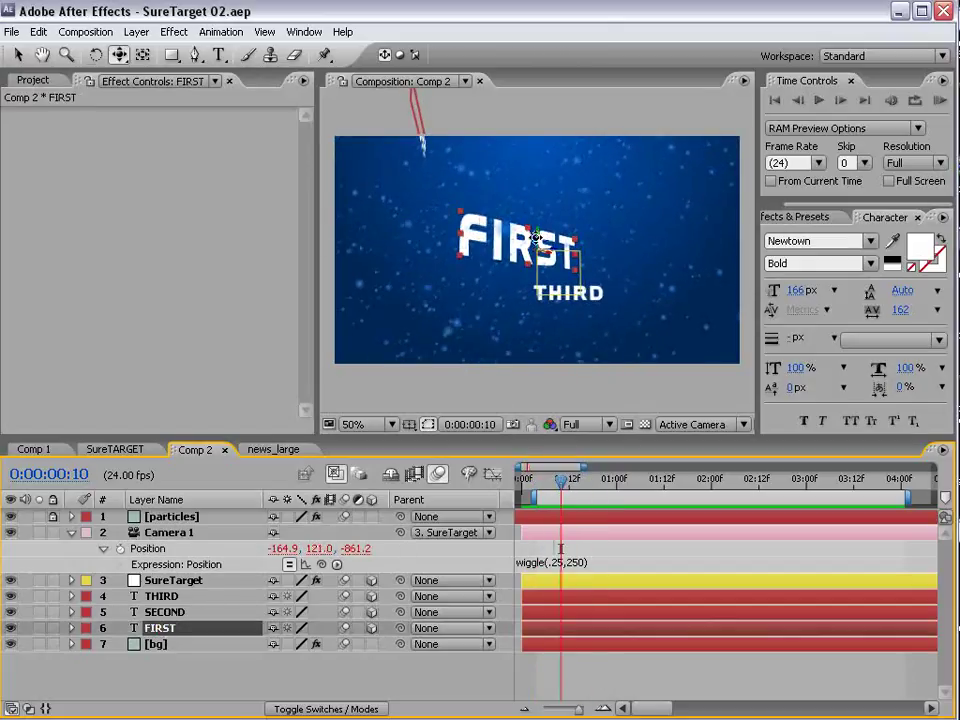
key("w")
left_click(510, 240)
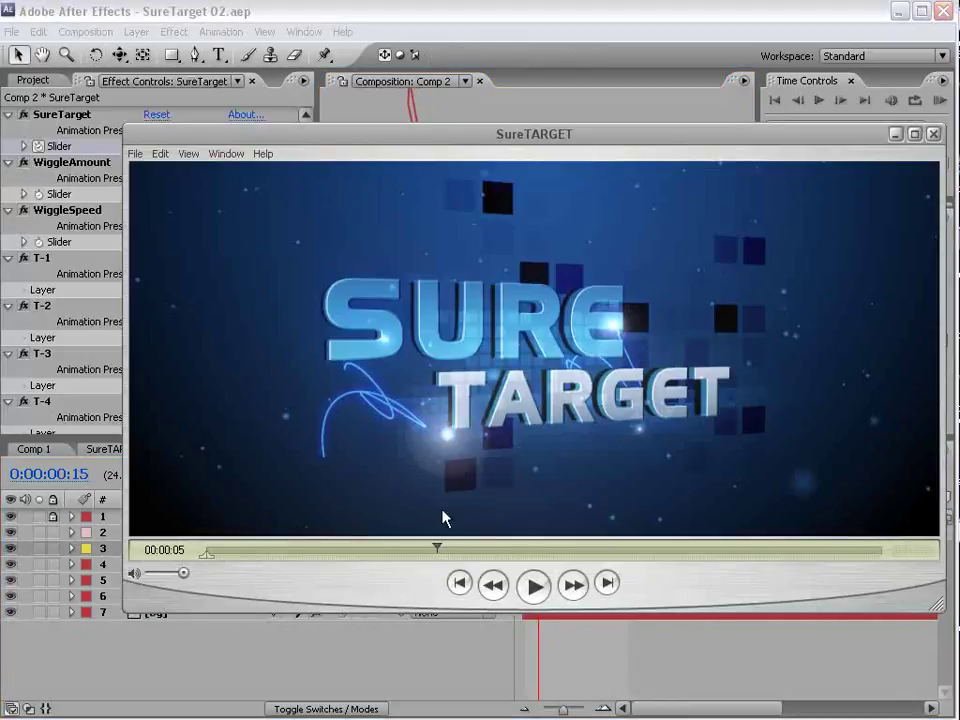
Scrub the rendered SureTARGET movie around the 5-second mark to study the title design, and return to After Effects
mouse_move(505, 150)
left_mouse_down()
mouse_move(461, 150)
mouse_move(503, 155)
left_mouse_up()
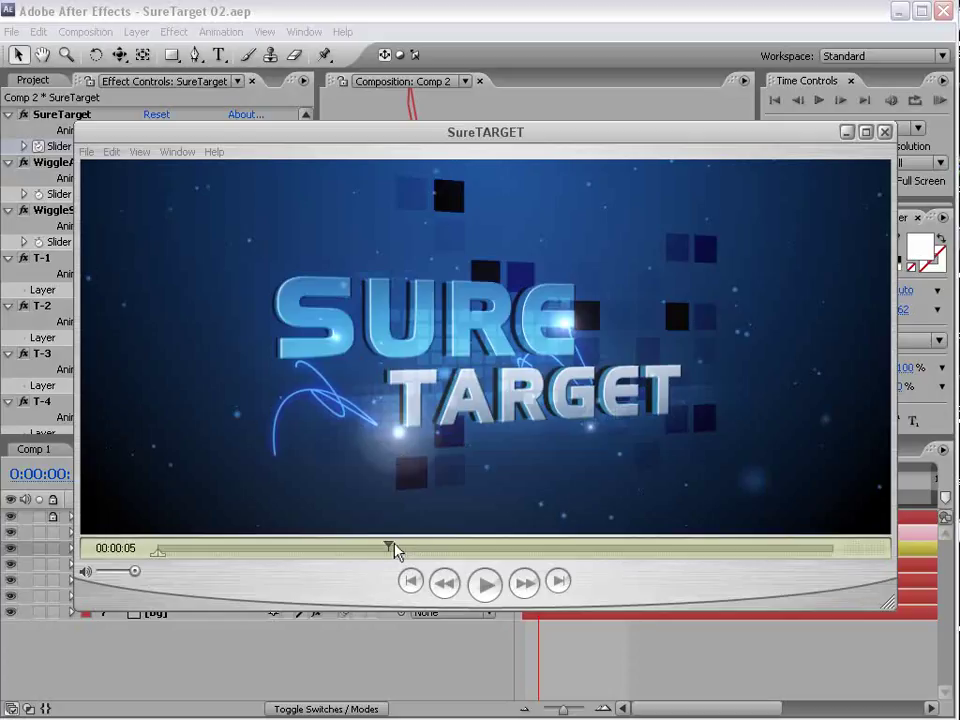
mouse_move(388, 547)
left_mouse_down()
mouse_move(412, 548)
mouse_move(382, 562)
left_mouse_up()
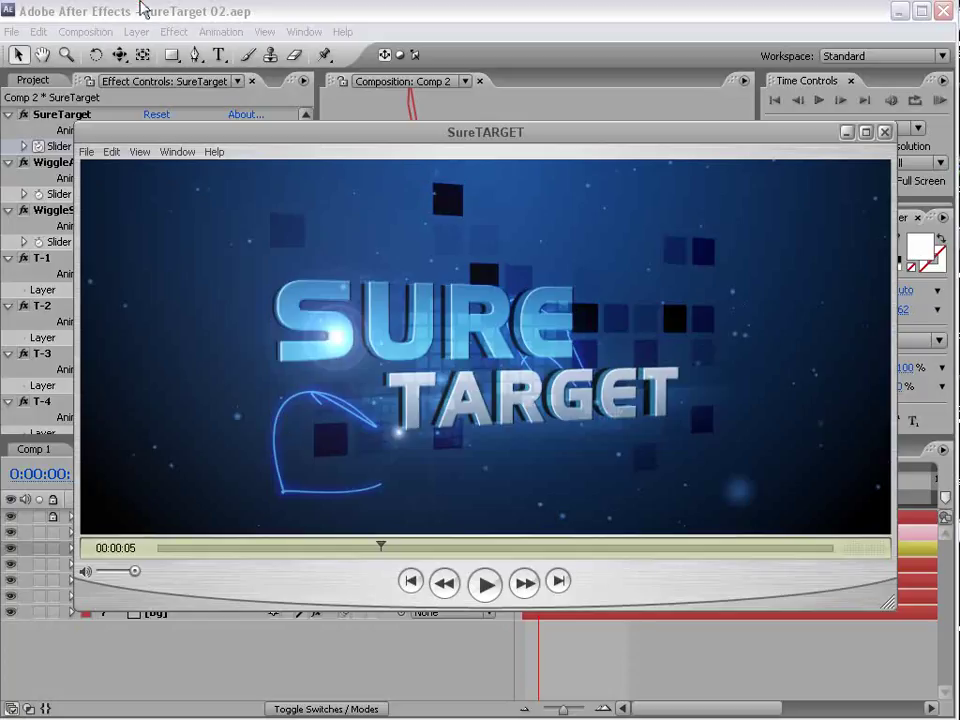
left_click(144, 10)
Create a new composition with the NTSC D1 Widescreen Square Pixel preset, a 15-second duration and a frame rate of 24
left_click(97, 32)
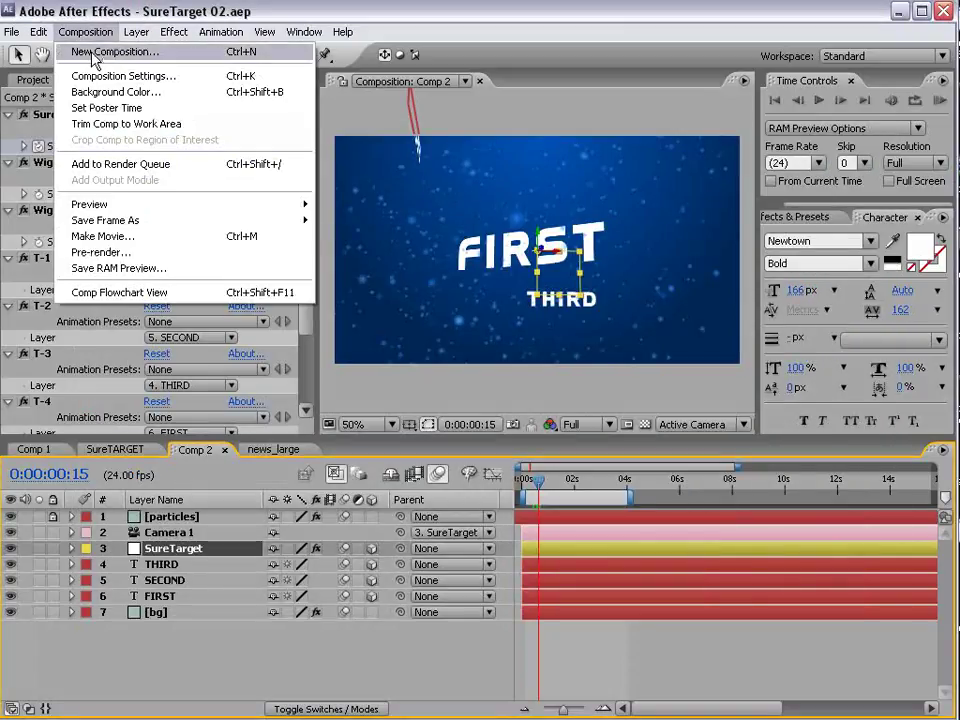
left_click(120, 52)
left_click(311, 304)
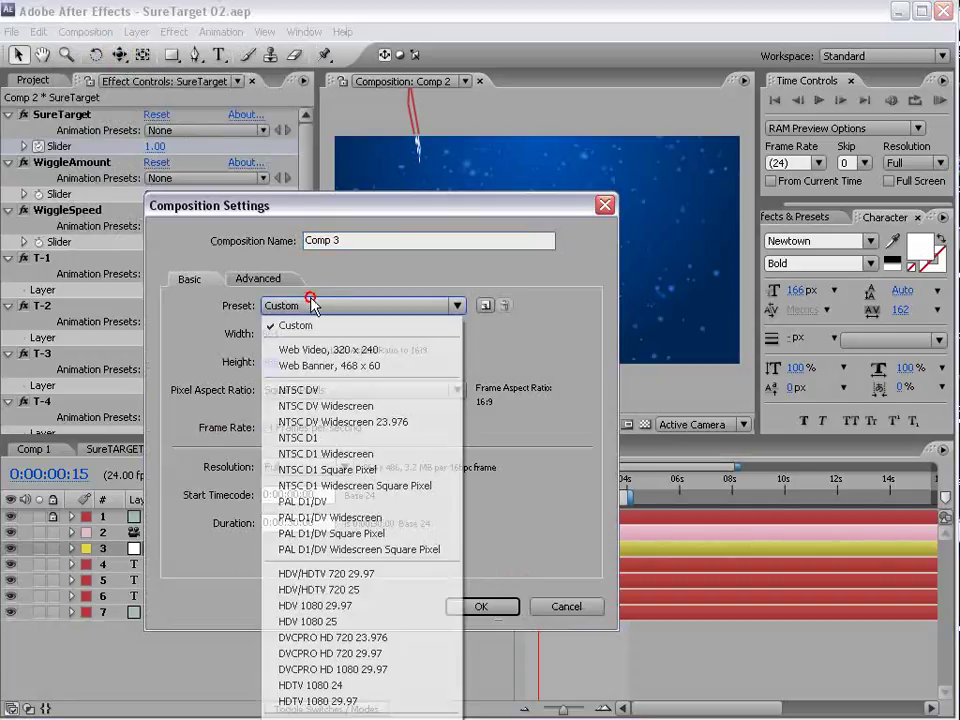
left_click(430, 488)
left_click(291, 521)
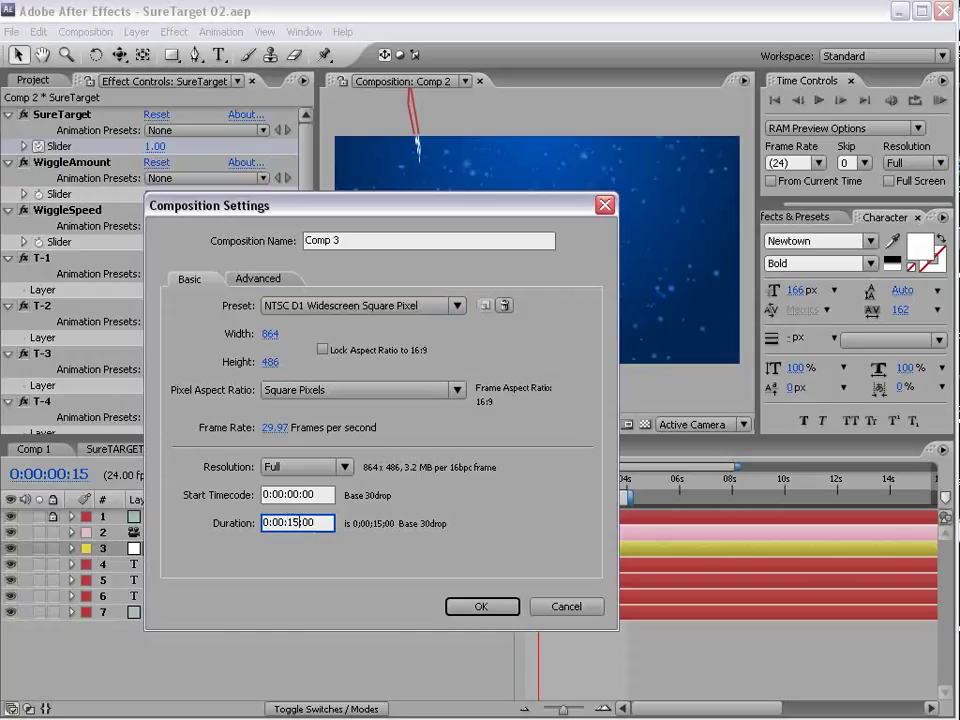
left_click(274, 427)
type("2")
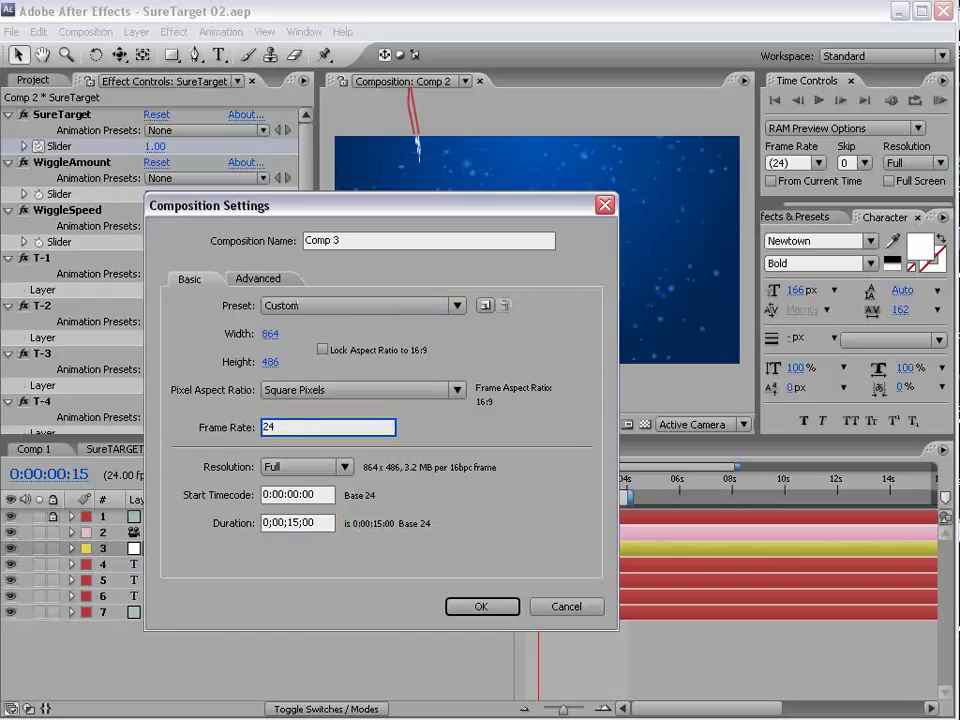
type("4")
left_click(479, 607)
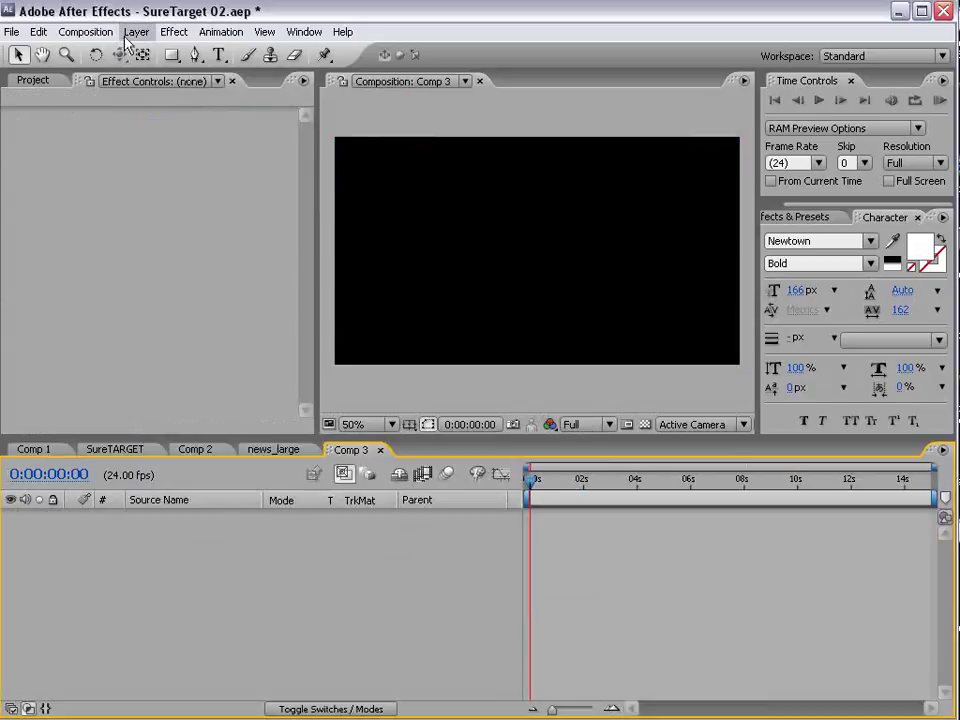
Add a pale gray-turquoise solid at composition size, 864 × 486 pixels
left_click(136, 32)
mouse_move(140, 52)
left_click(407, 79)
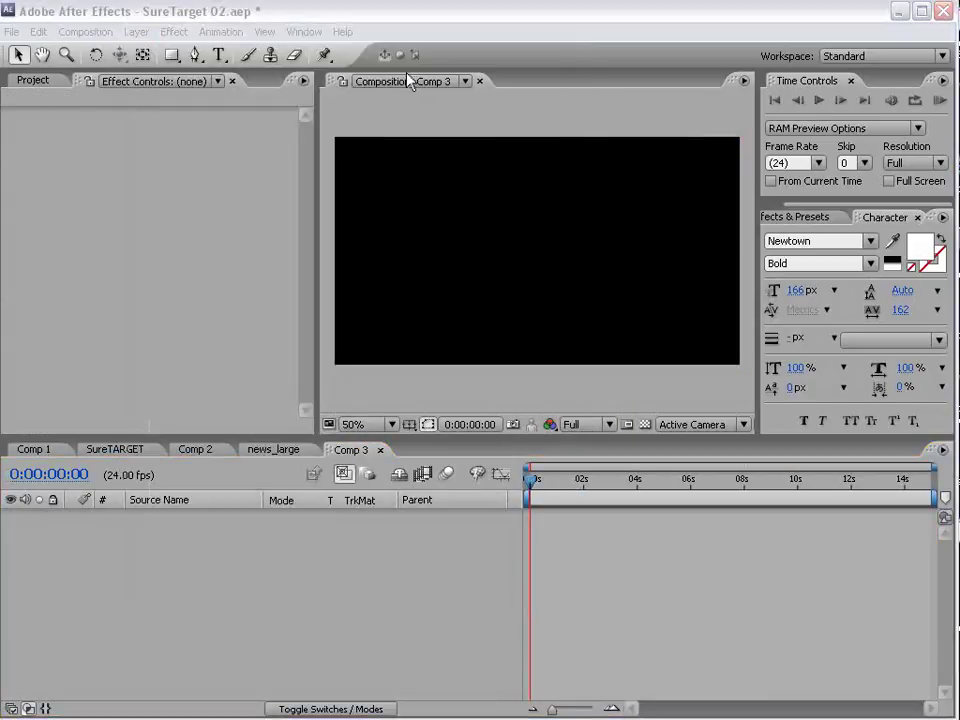
left_click_drag(526, 236, 226, 172)
left_click(244, 412)
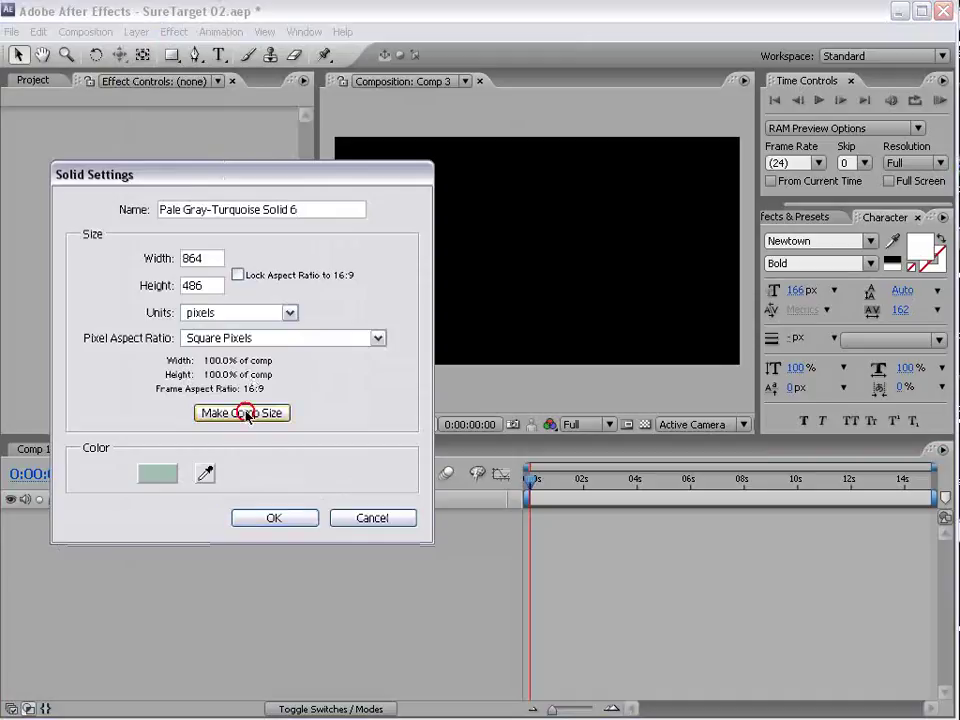
left_click(278, 519)
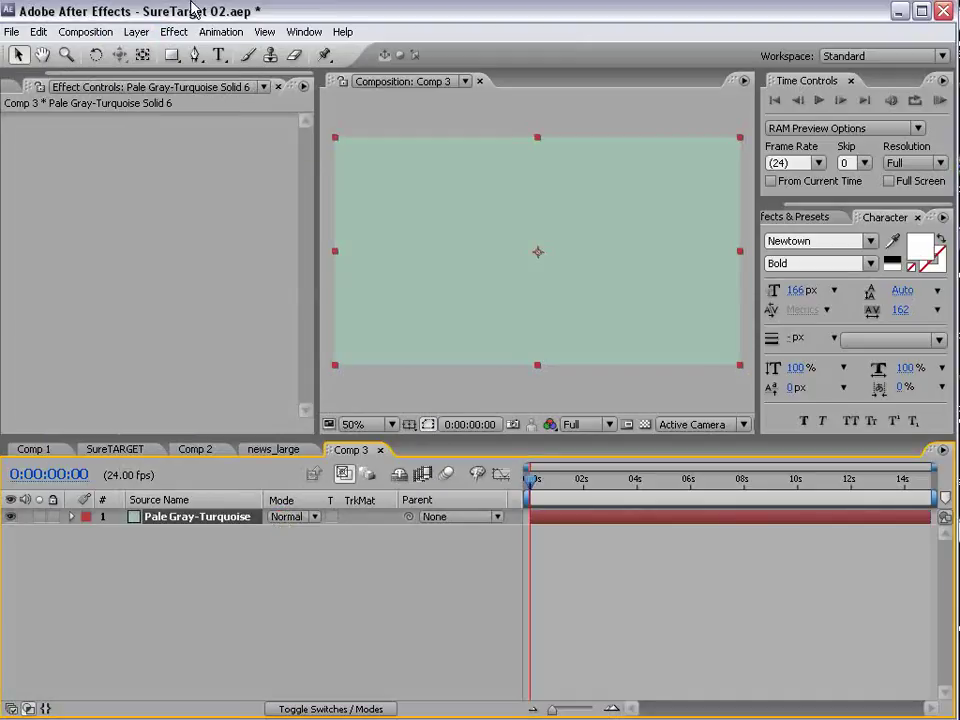
Apply the Ramp effect to the new solid
left_click(174, 32)
mouse_move(240, 300)
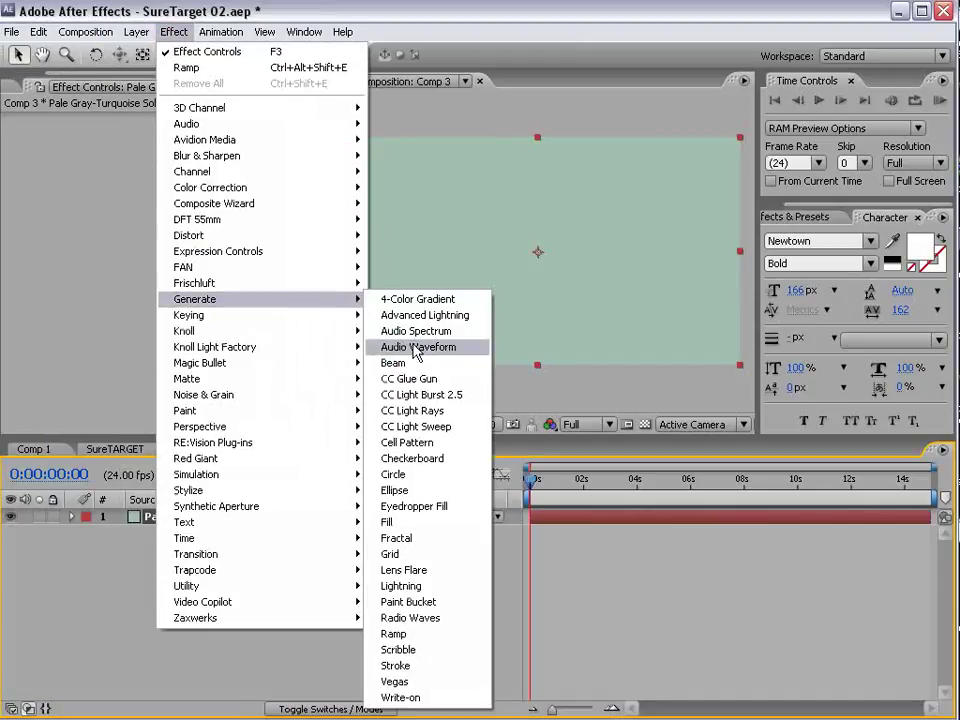
left_click(424, 634)
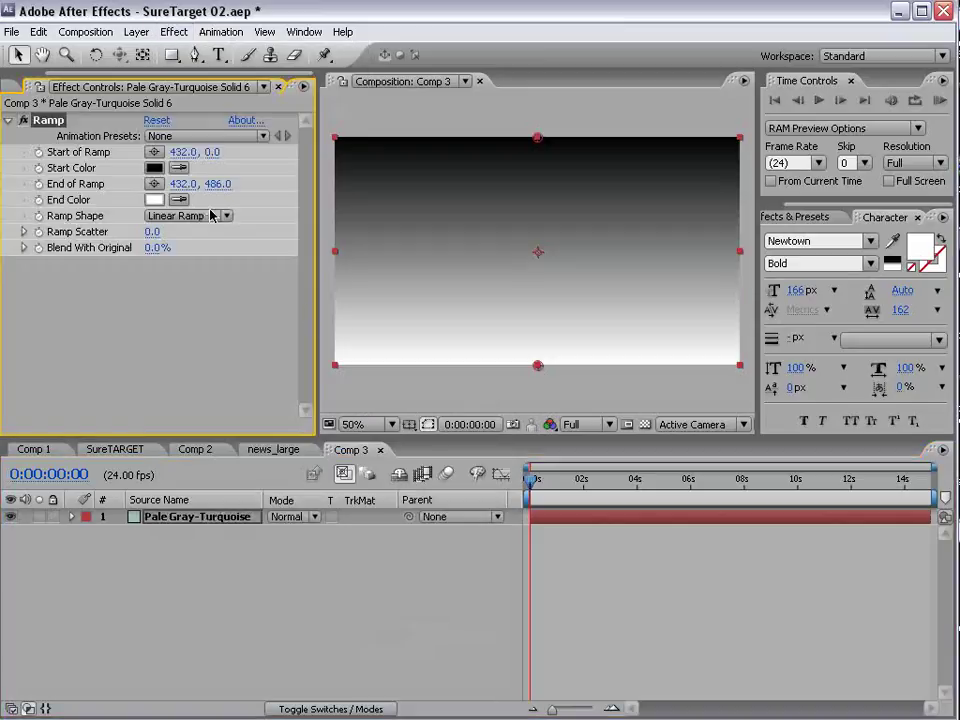
Set the Ramp's start color to a saturated blue and its end color to dark navy #001B44
left_click(154, 169)
left_click(493, 556)
left_click_drag(454, 510, 487, 557)
left_click(656, 464)
left_click(154, 199)
left_click_drag(462, 598, 477, 636)
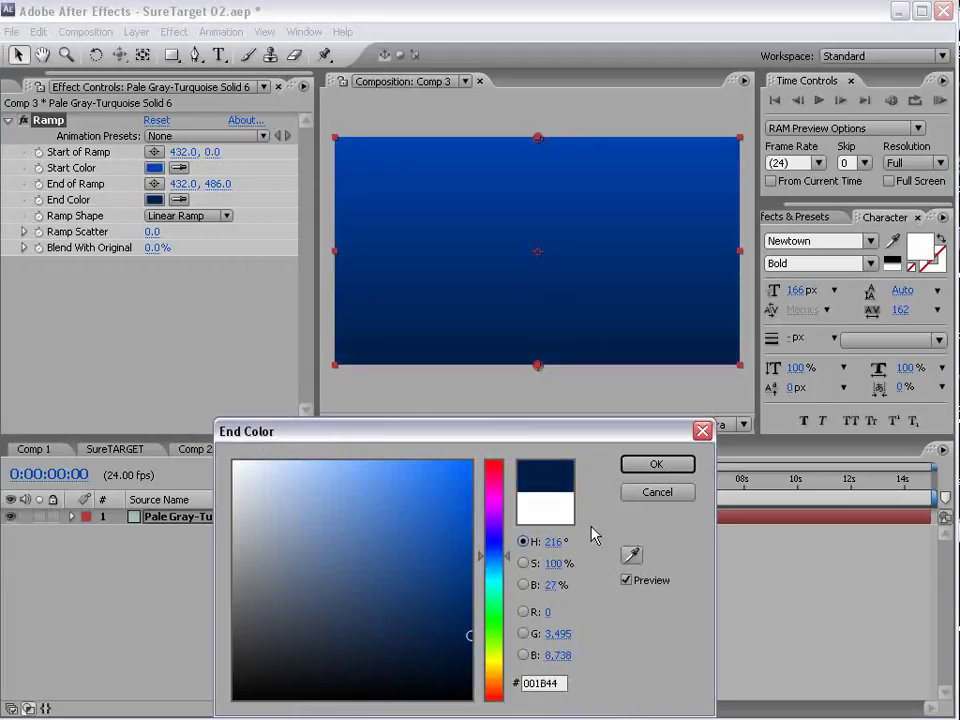
left_click(656, 464)
Change the ramp shape to Radial Ramp and move the end of the ramp below the frame to 432, 696
left_click(187, 215)
left_click(180, 234)
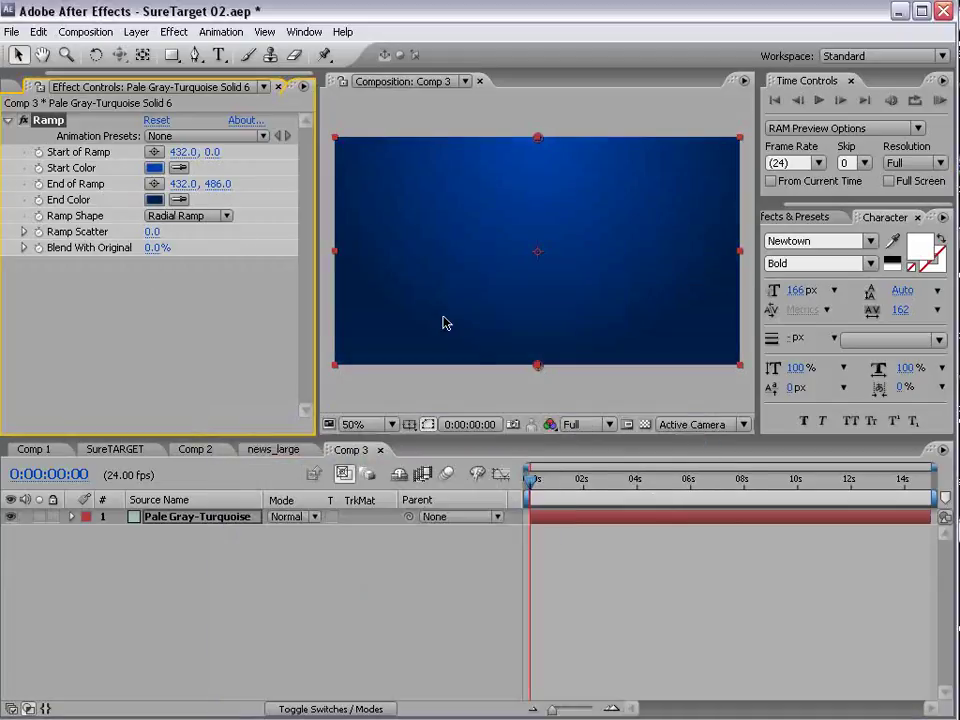
left_click_drag(529, 373, 537, 478)
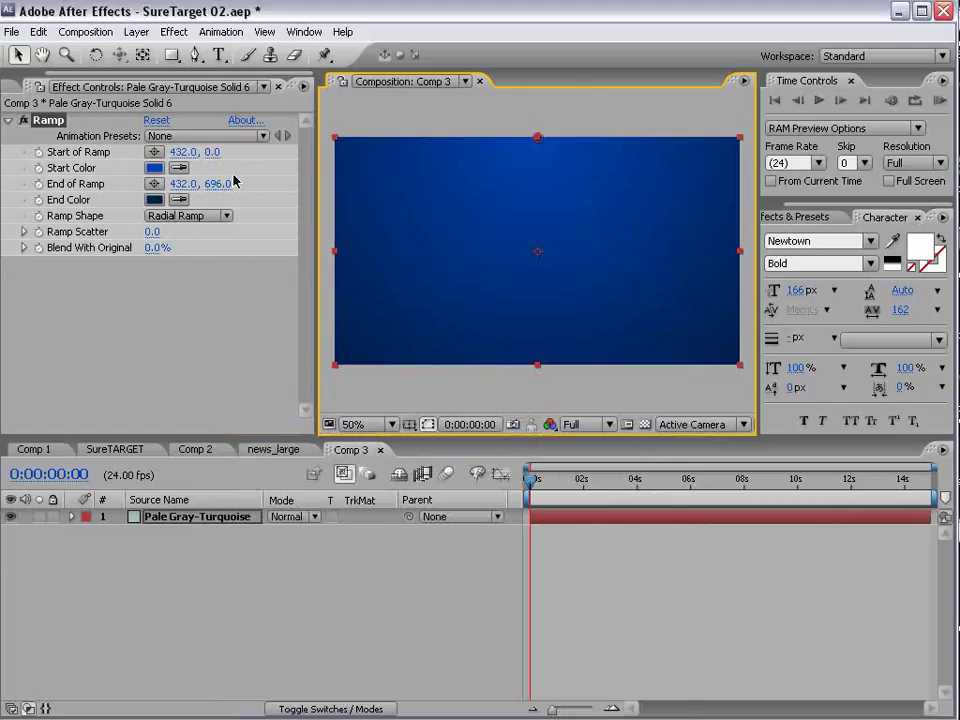
Lighten the Ramp's start color to #3A75D6
left_click(154, 168)
left_click(424, 513)
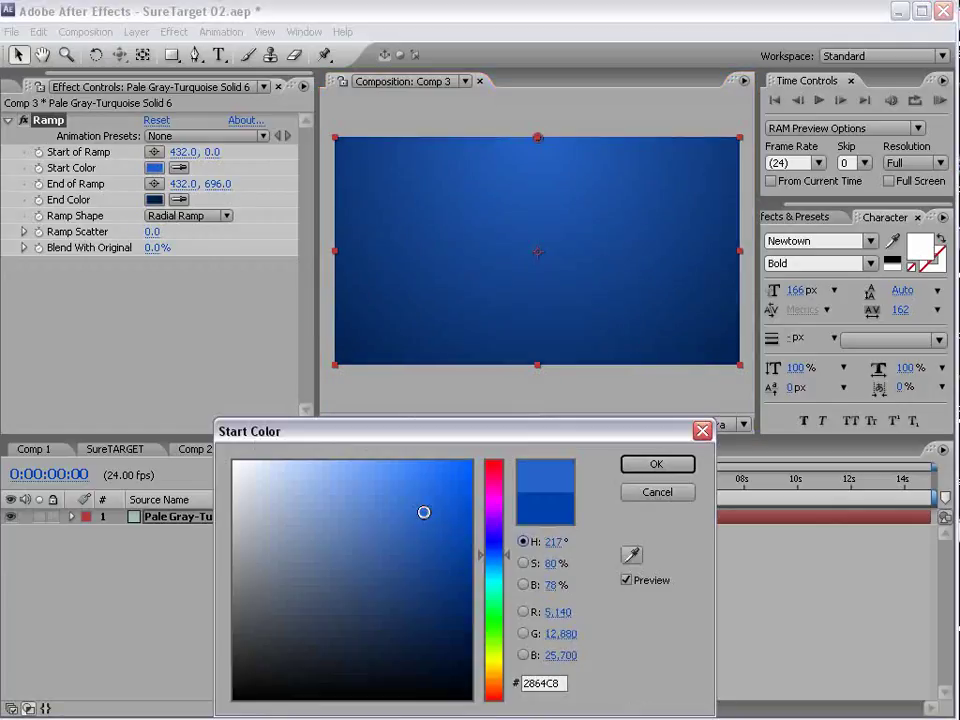
mouse_move(424, 513)
left_mouse_down()
mouse_move(396, 504)
mouse_move(407, 499)
left_mouse_up()
left_click(667, 464)
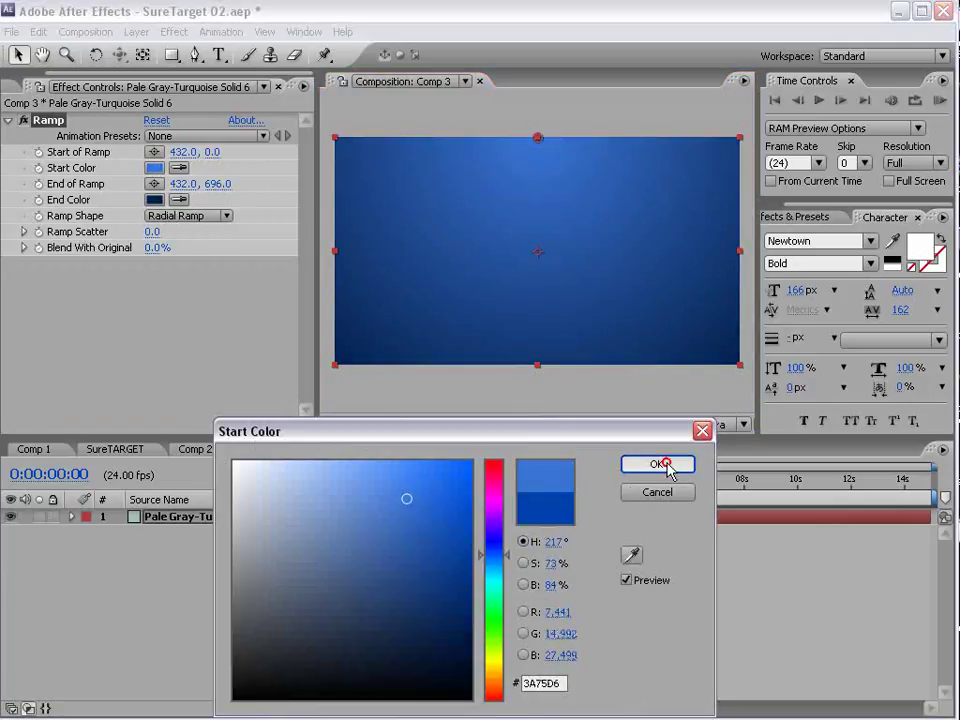
Check the SureTARGET movie near the 5-second mark, and add a 500 × 500 pixel pale gray-turquoise solid in After Effects
left_click(673, 609)
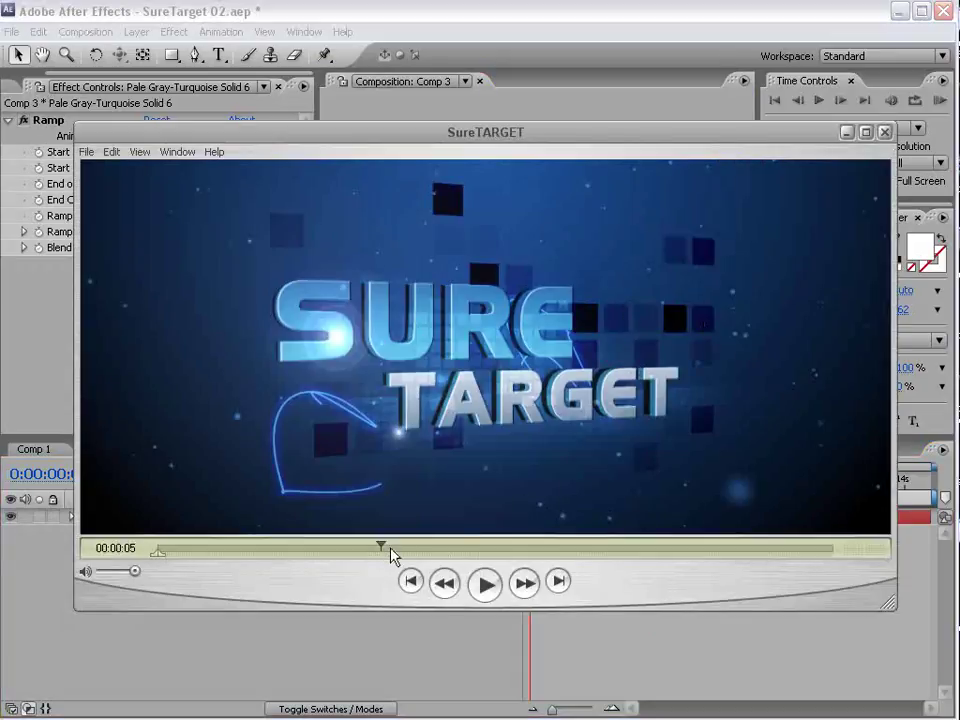
mouse_move(380, 545)
left_mouse_down()
mouse_move(396, 549)
mouse_move(377, 551)
left_mouse_up()
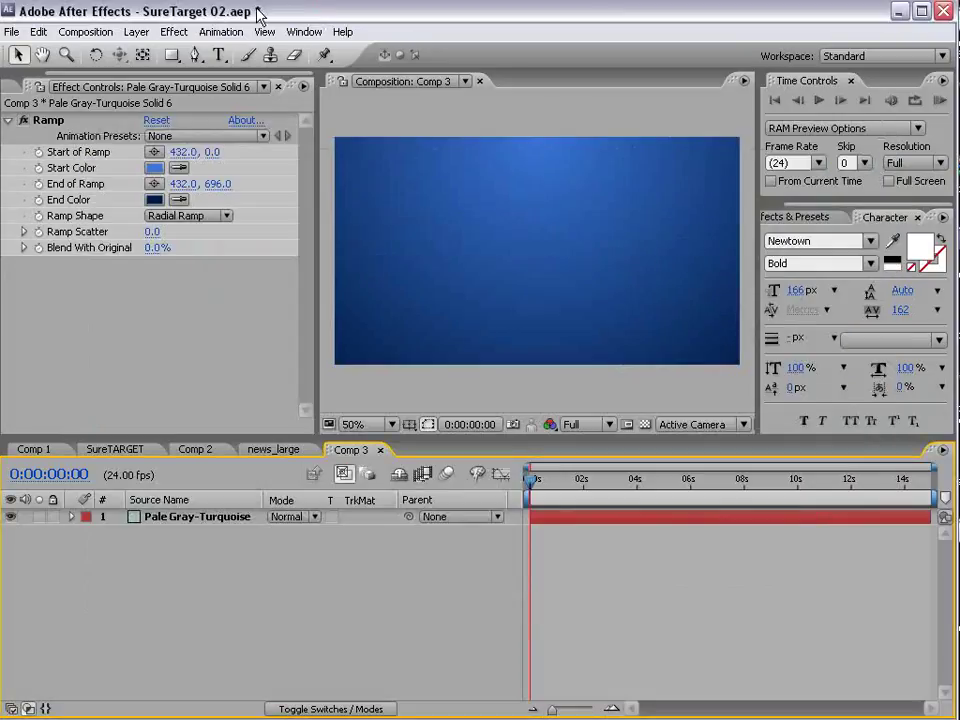
left_click(136, 31)
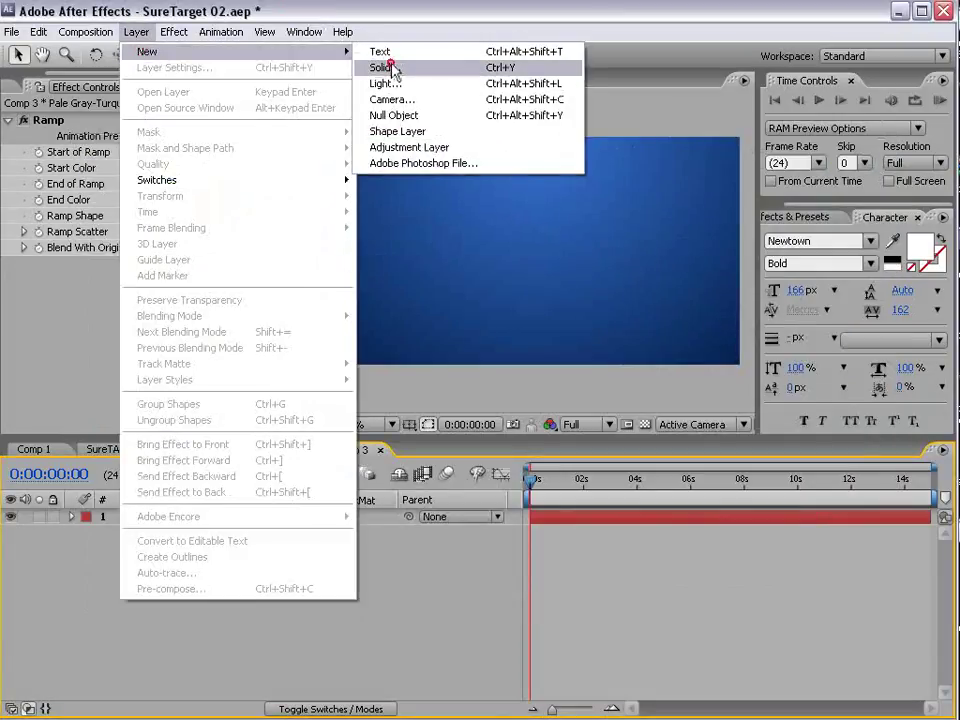
left_click(390, 67)
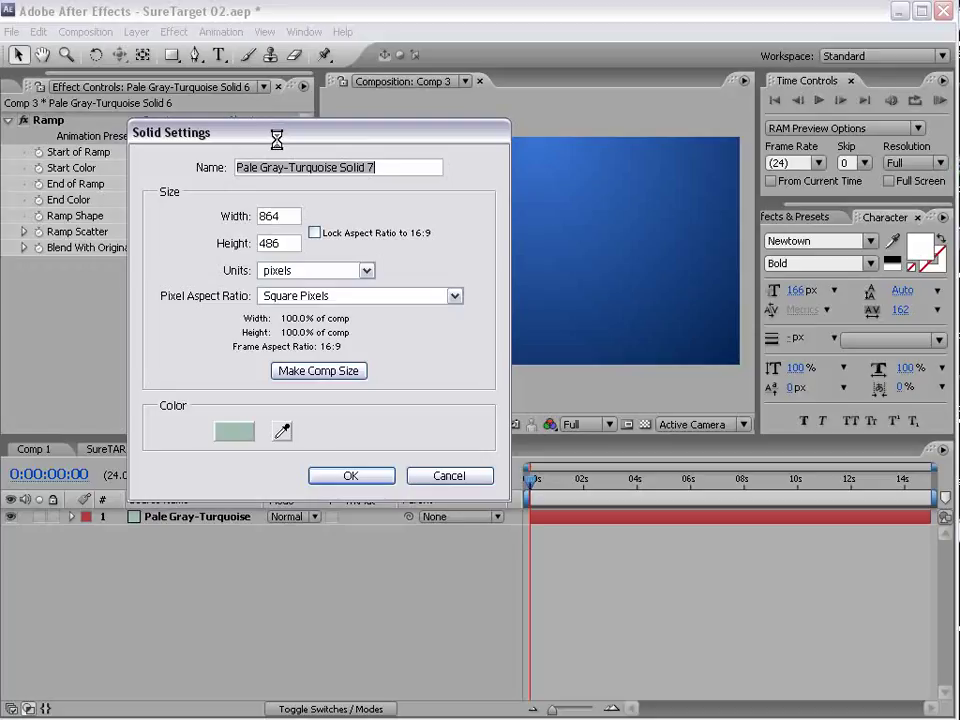
left_click_drag(283, 216, 211, 217)
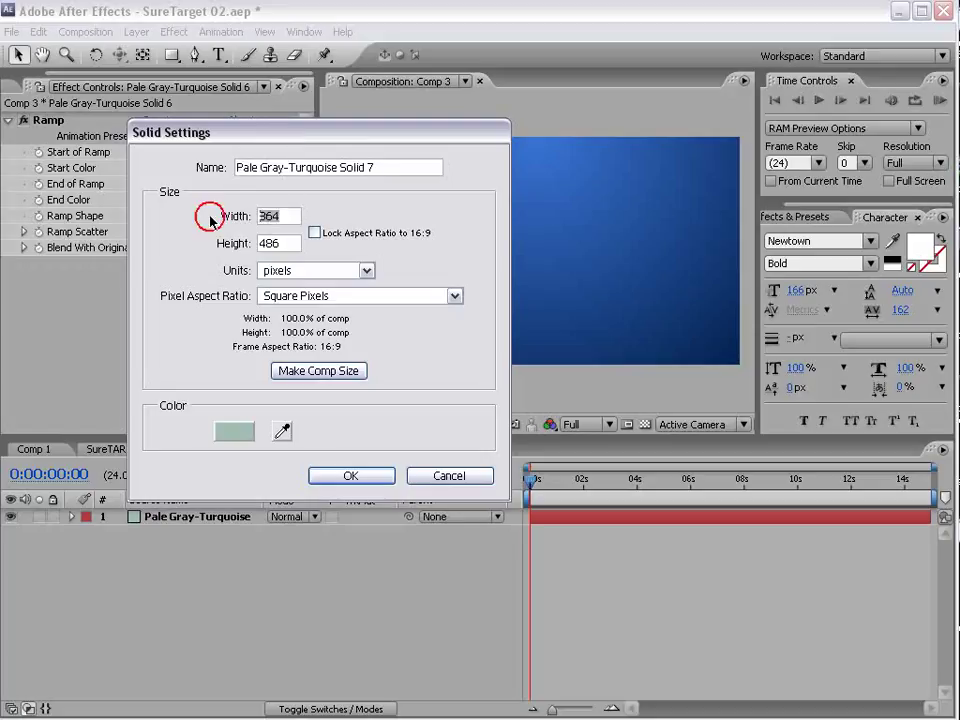
type("500")
key("Tab")
type("500")
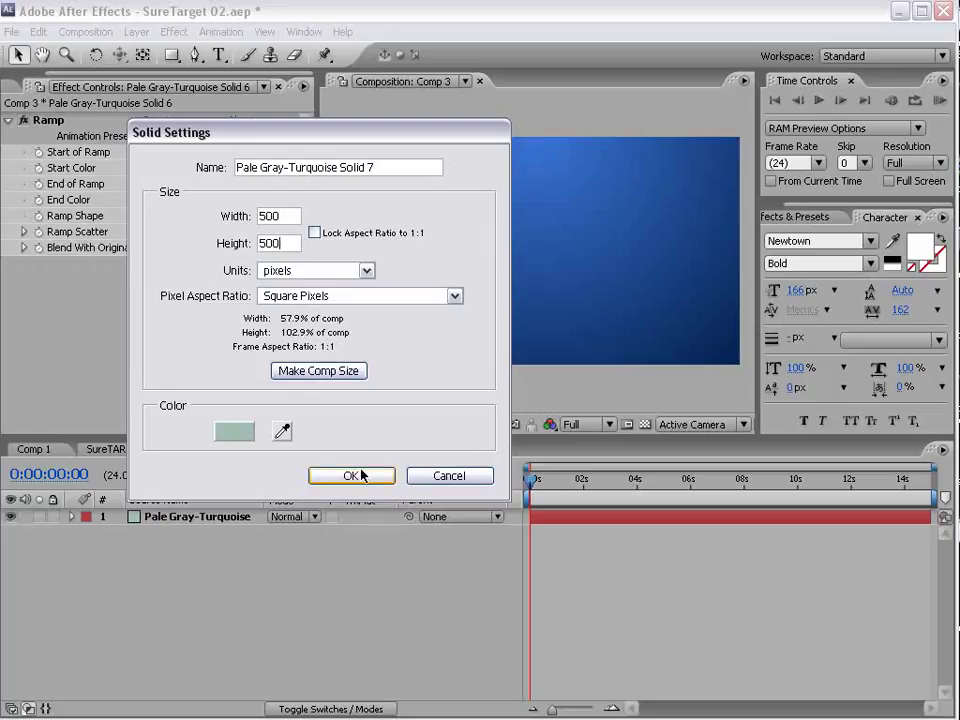
left_click(352, 475)
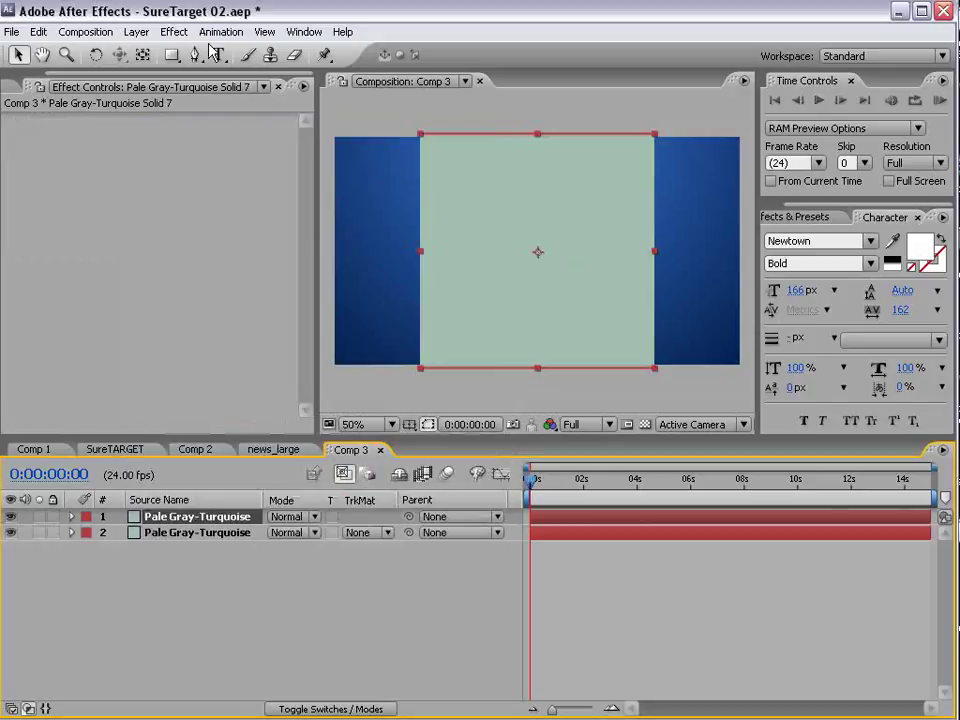
Apply the Fractal Noise effect to the new square solid
left_click(173, 32)
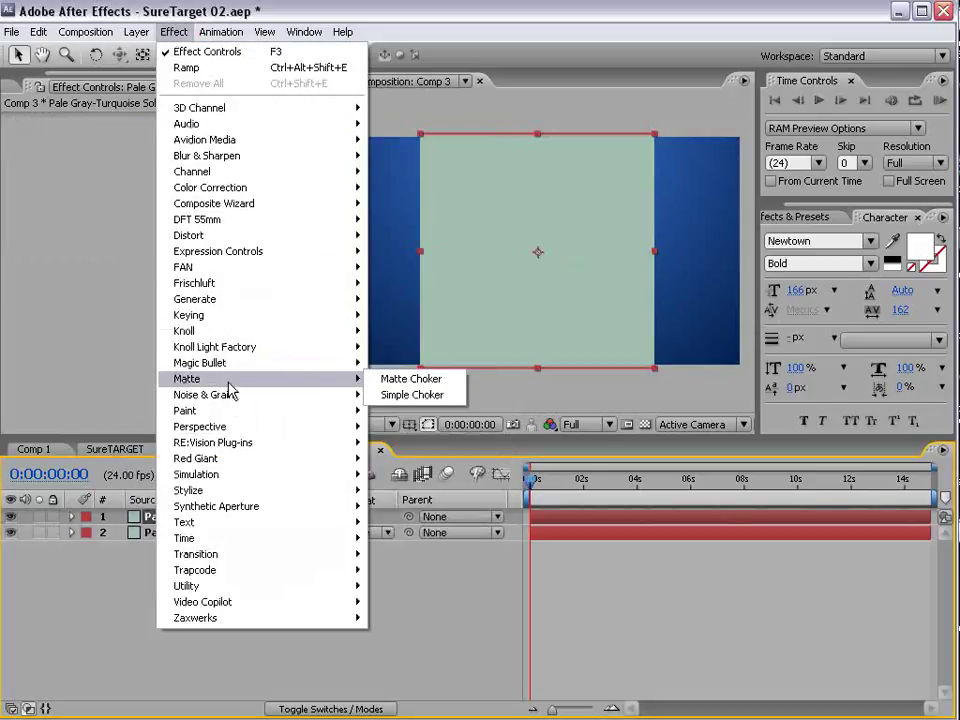
mouse_move(236, 396)
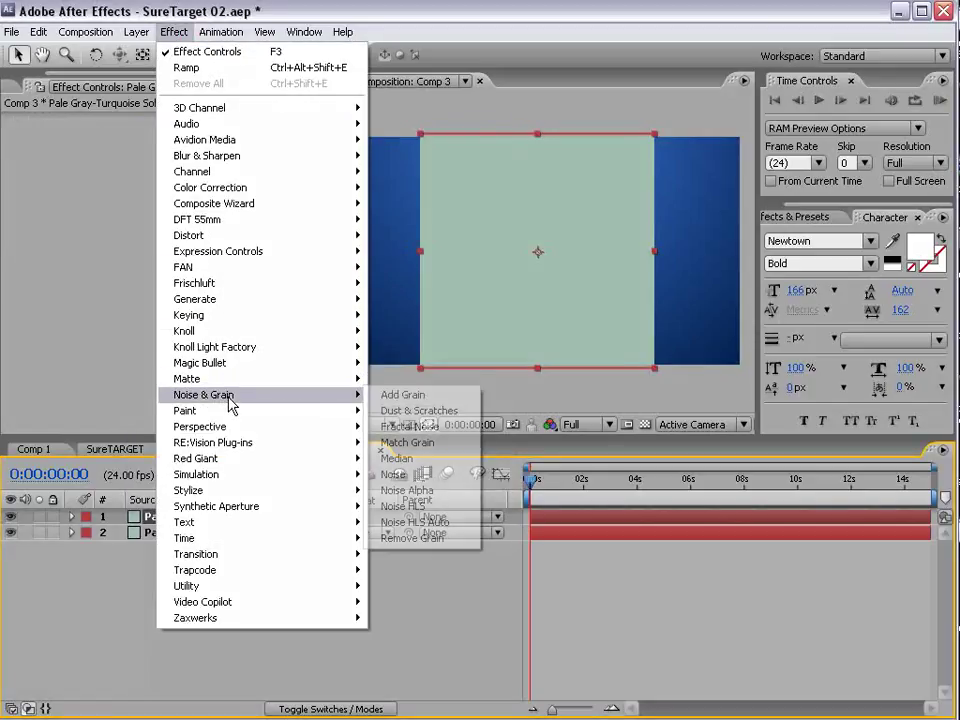
left_click(420, 427)
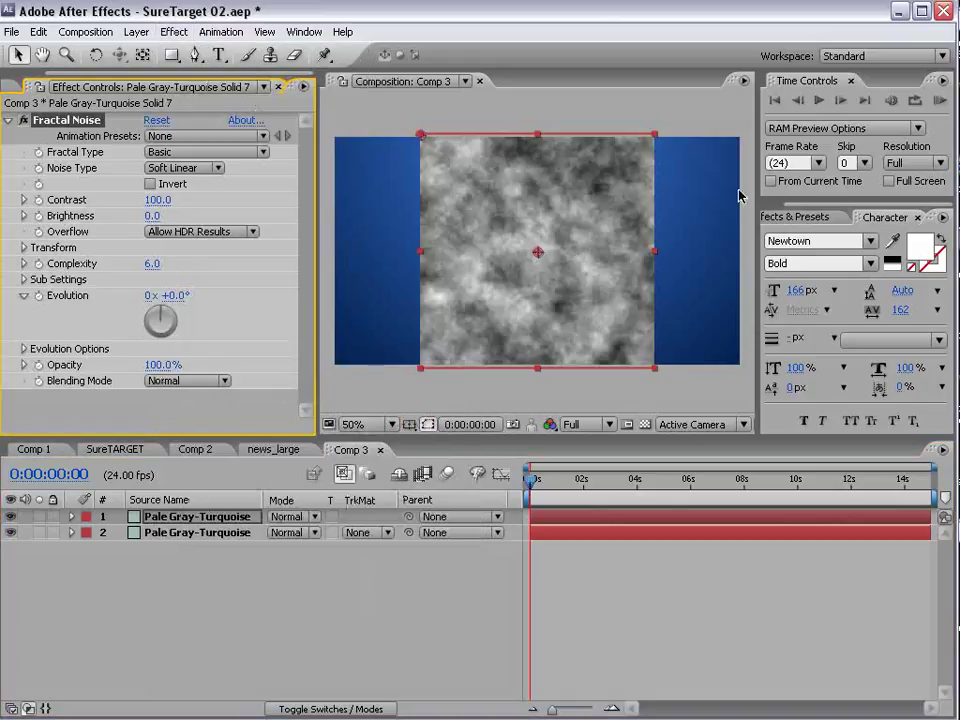
Find the Stylize Mosaic effect and apply it to the Fractal Noise solid, undoing a trial change to the horizontal blocks
left_click(790, 216)
left_click_drag(869, 235, 628, 239)
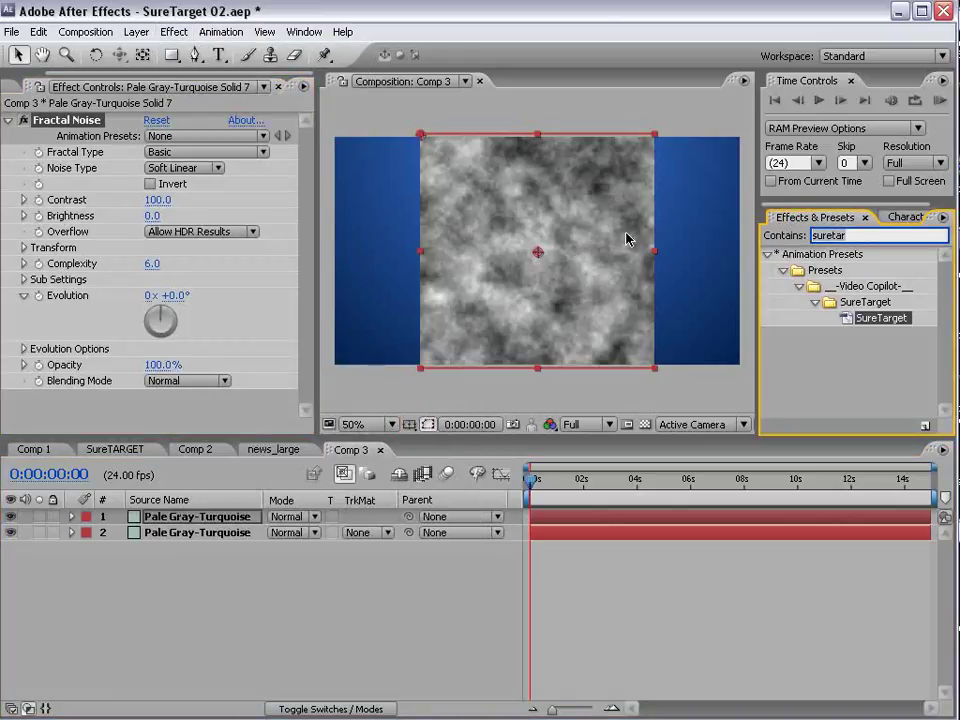
type("mosai")
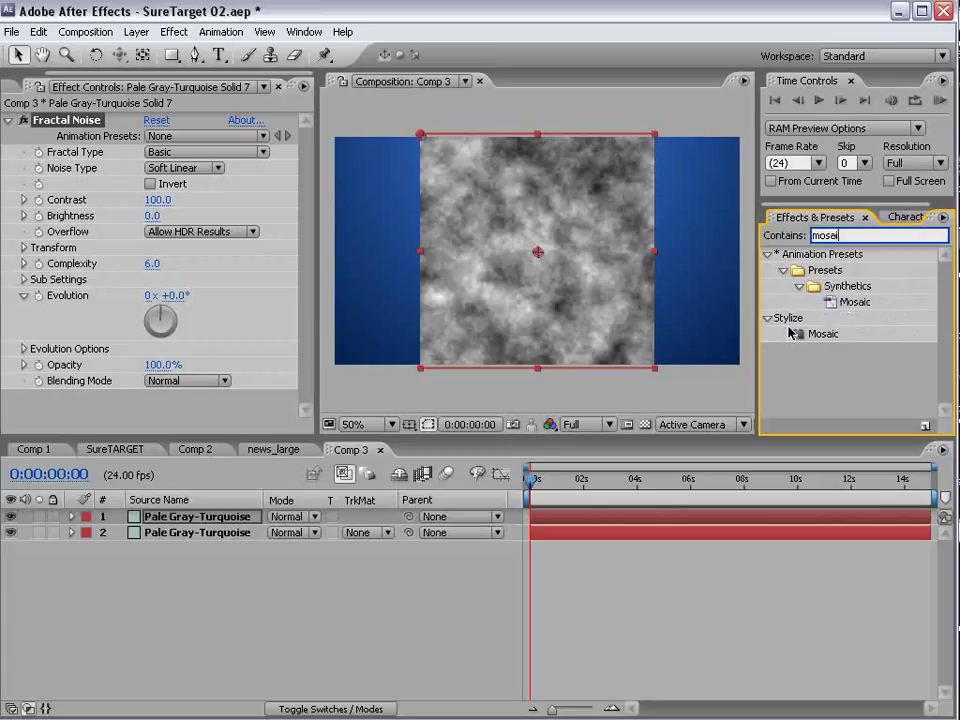
left_click_drag(820, 333, 553, 280)
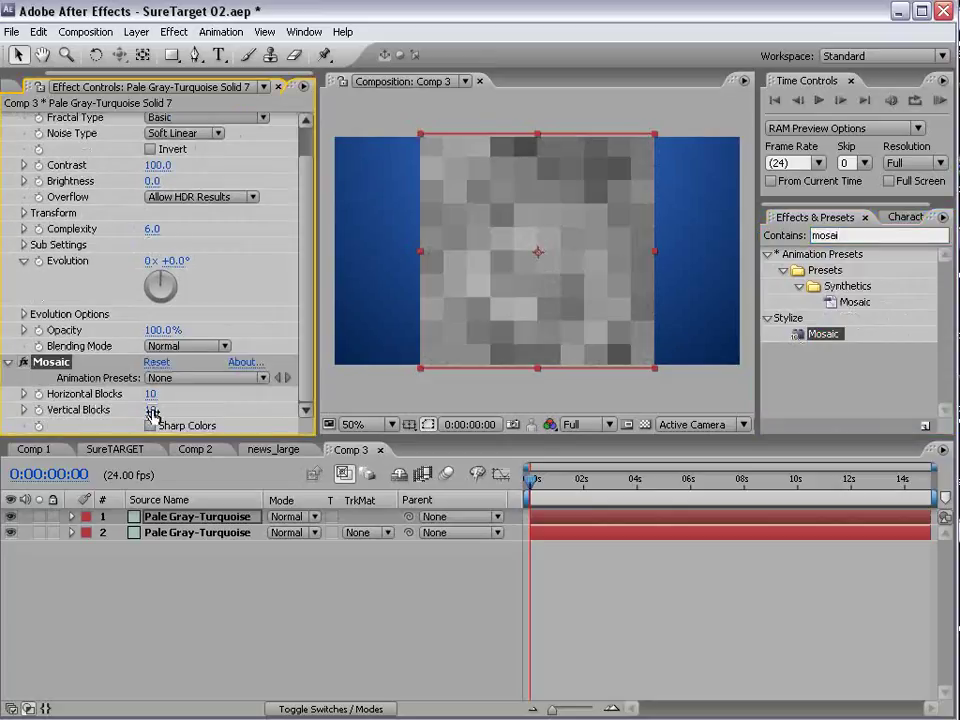
left_click_drag(146, 393, 152, 393)
key("ctrl+z")
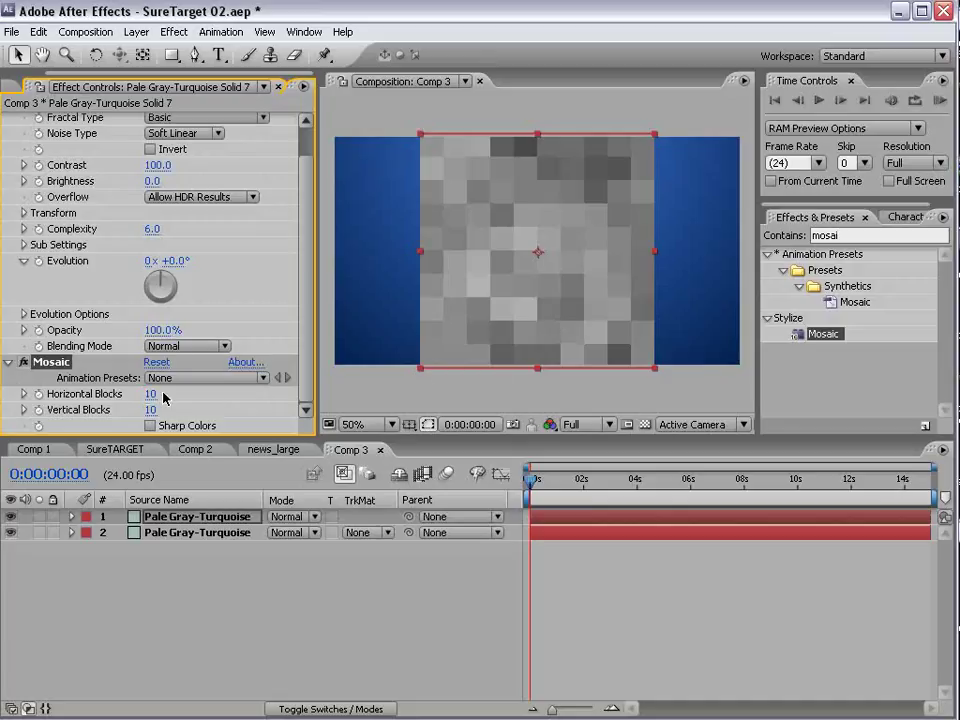
Add an adjustment layer above the news photo in the news_large composition
left_click(266, 449)
left_click(136, 31)
mouse_move(146, 52)
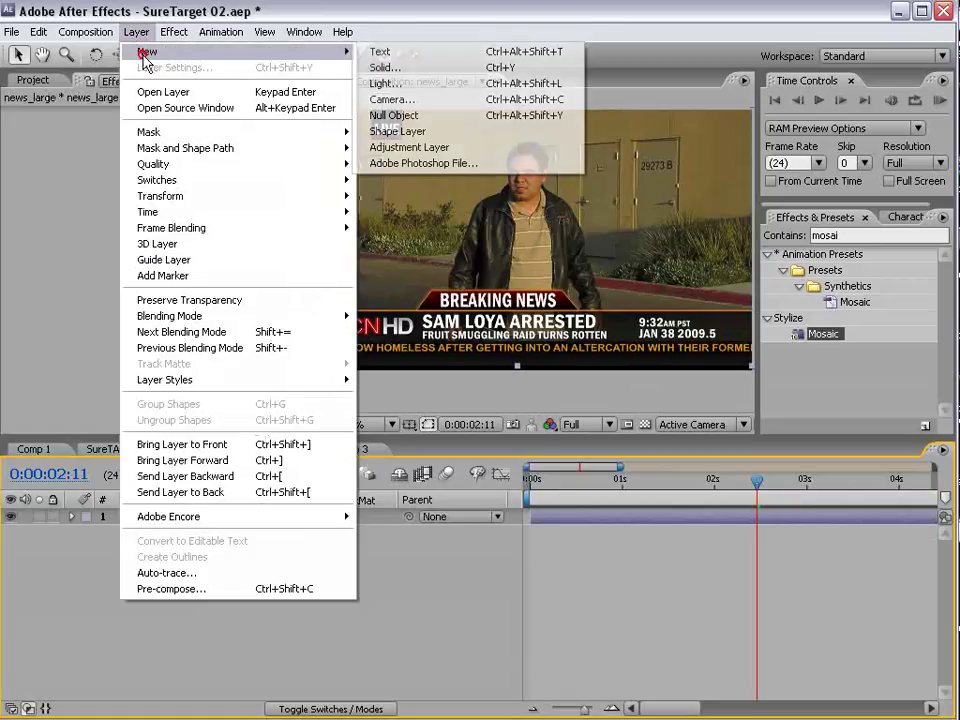
left_click(402, 147)
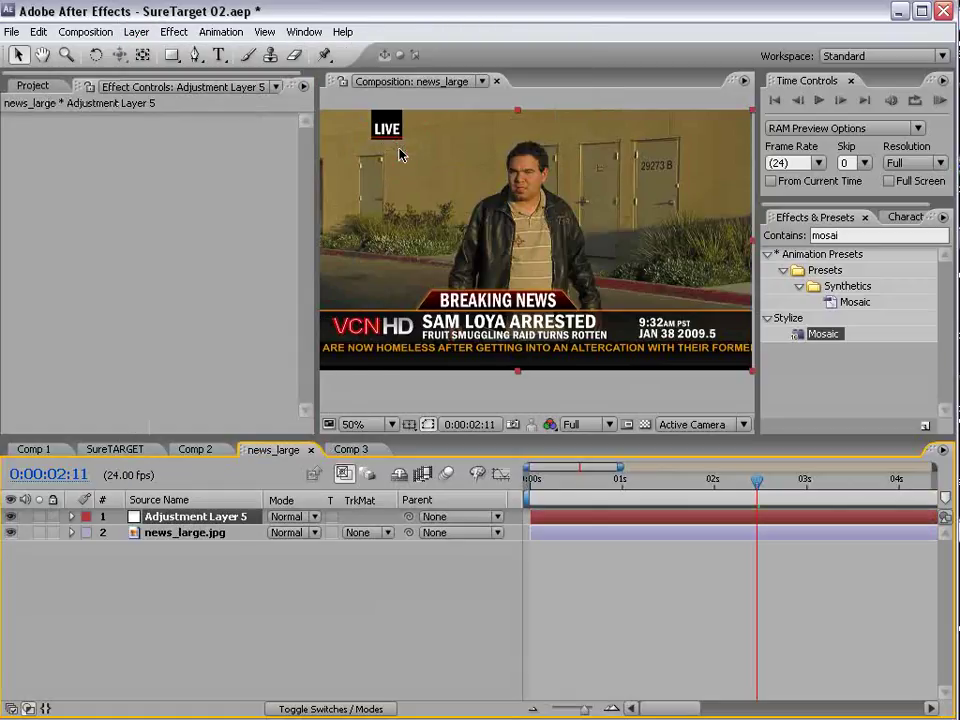
Shrink the adjustment layer to cover only the man's head and apply the Mosaic effect to it
left_click(561, 233)
left_click_drag(752, 371, 562, 197)
left_click_drag(831, 341, 533, 183)
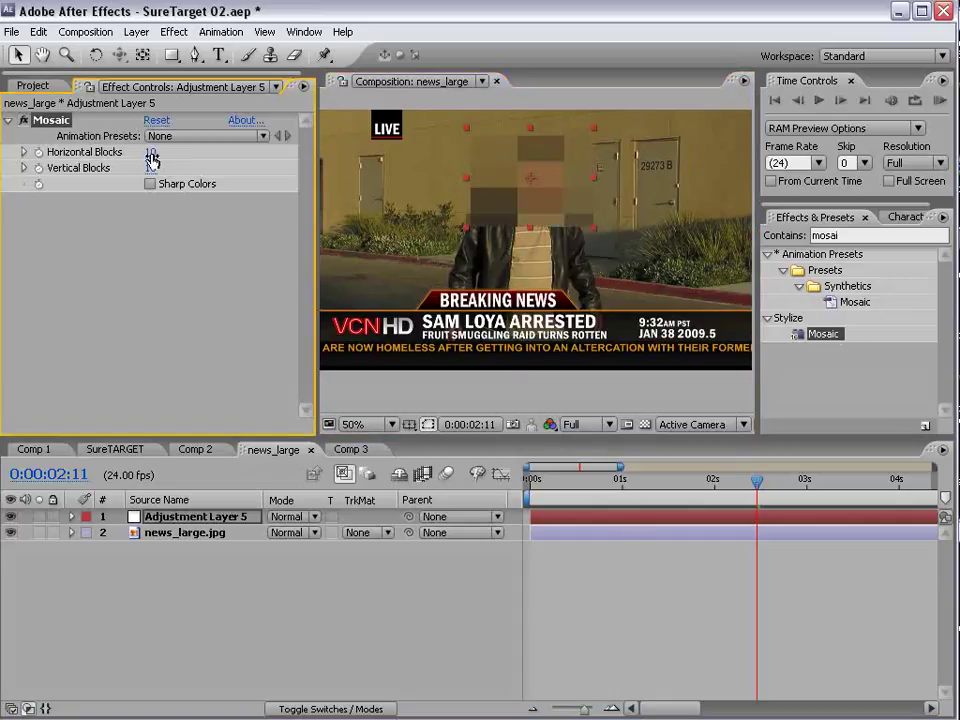
Set the face Mosaic to 32 horizontal blocks and 22 vertical blocks
mouse_move(149, 152)
left_mouse_down()
mouse_move(147, 168)
mouse_move(158, 160)
left_mouse_up()
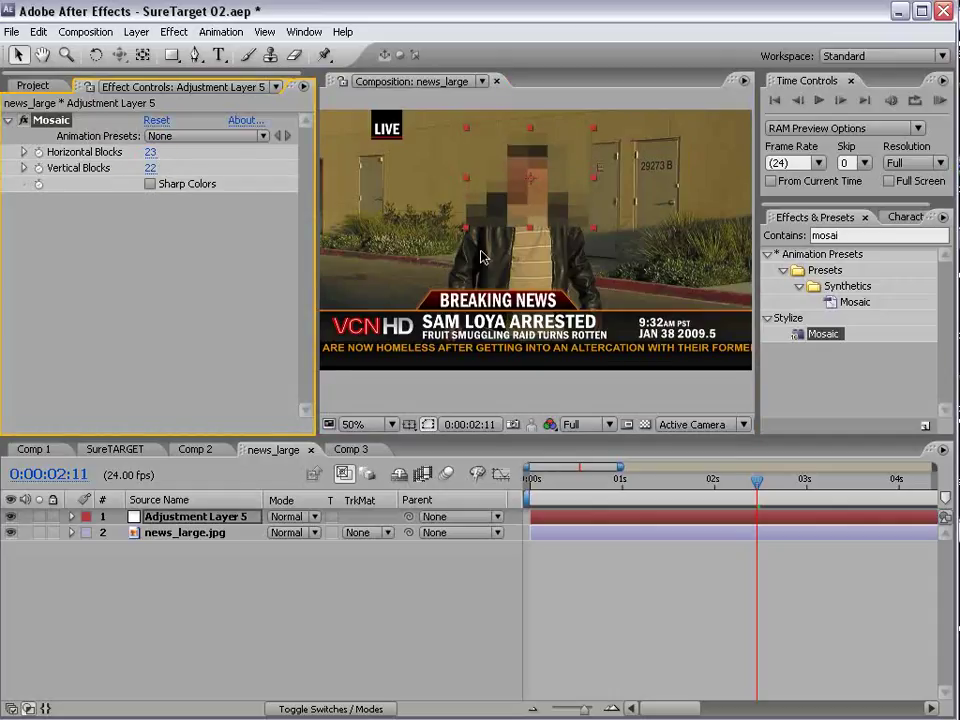
left_click_drag(150, 152, 160, 149)
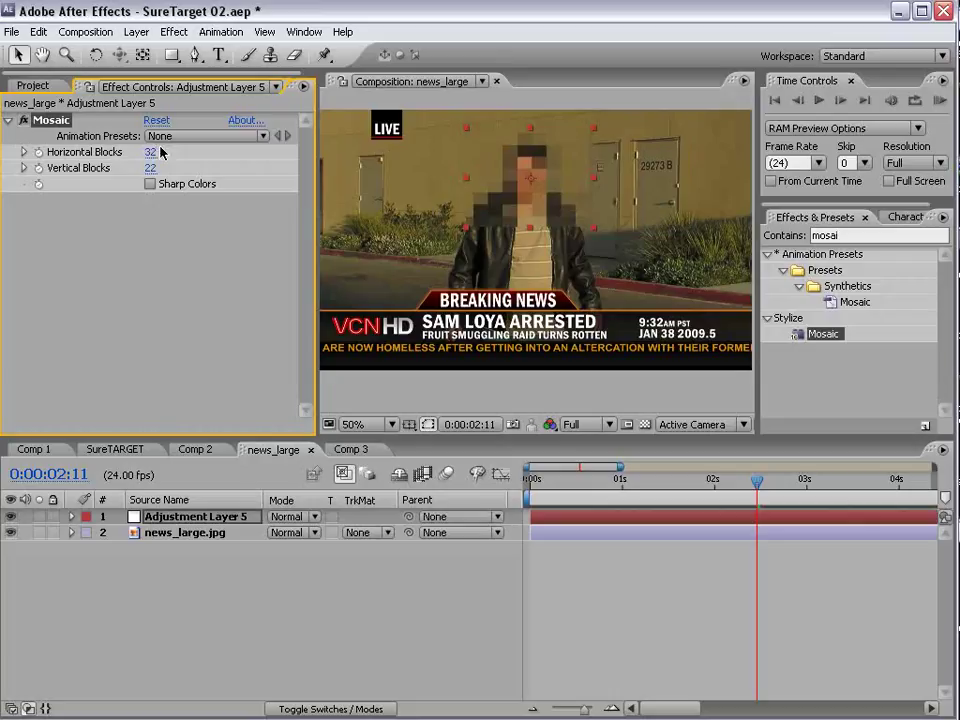
scroll(577, 210, "up", 1)
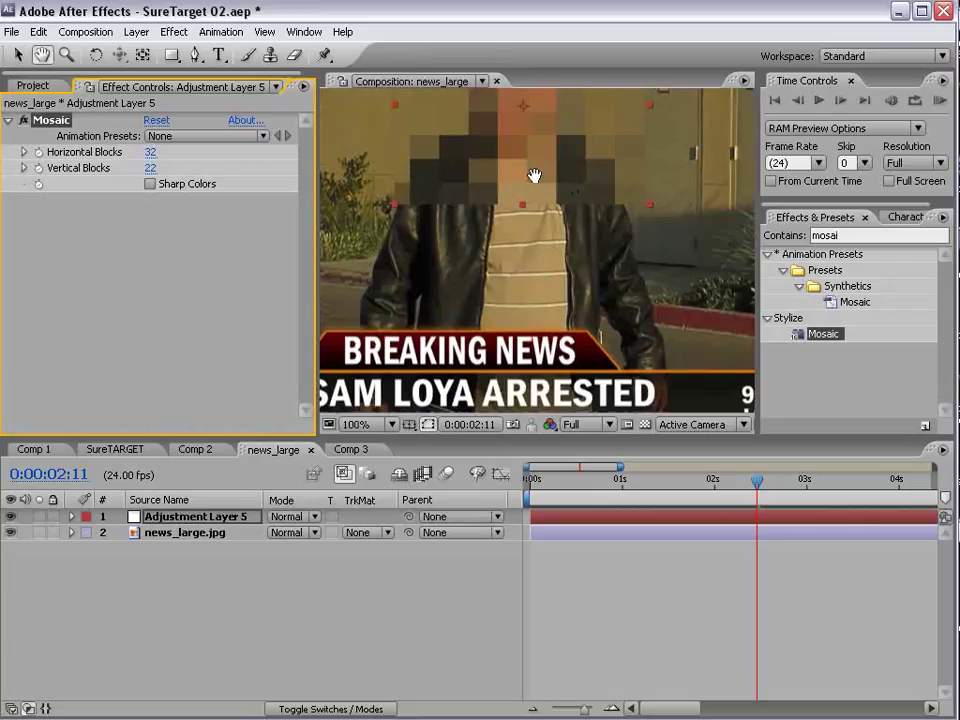
left_click_drag(534, 178, 532, 304)
scroll(465, 275, "down", 1)
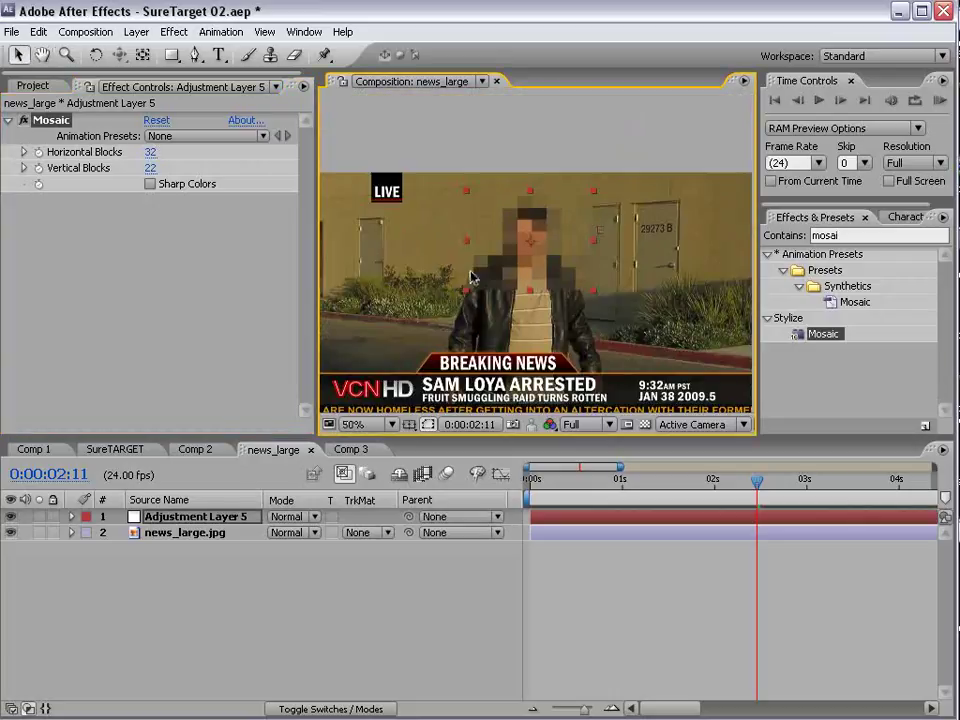
Refine the face Mosaic to 236 horizontal and 163 vertical blocks, and shrink the adjustment layer closer around the head
scroll(472, 277, "up", 1)
left_click_drag(493, 330, 514, 326)
left_click_drag(150, 168, 213, 154)
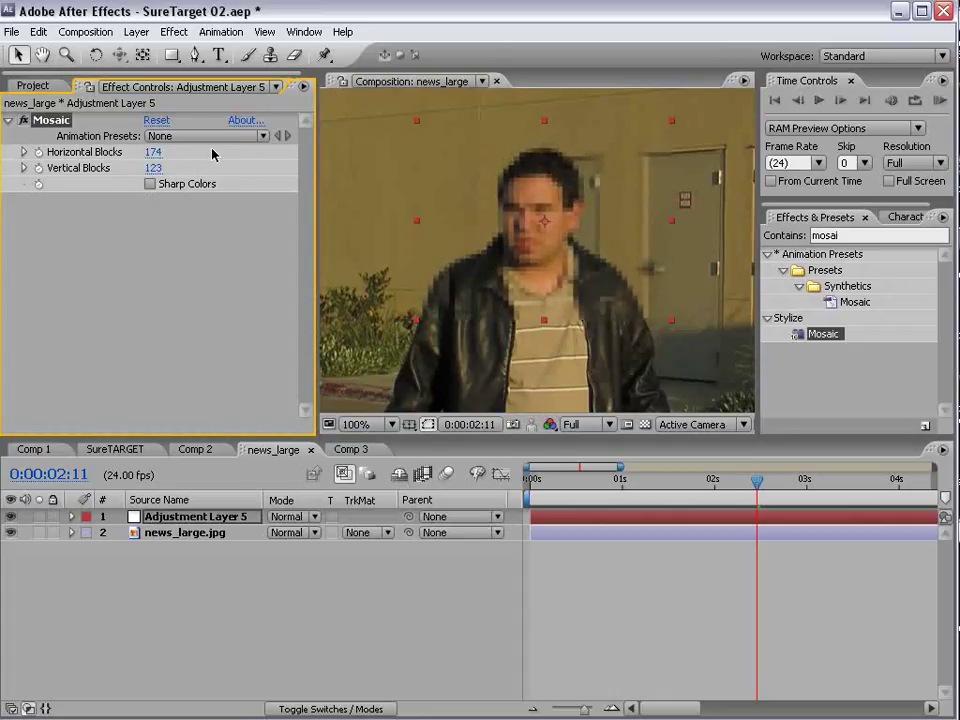
left_click(584, 264)
key("comma")
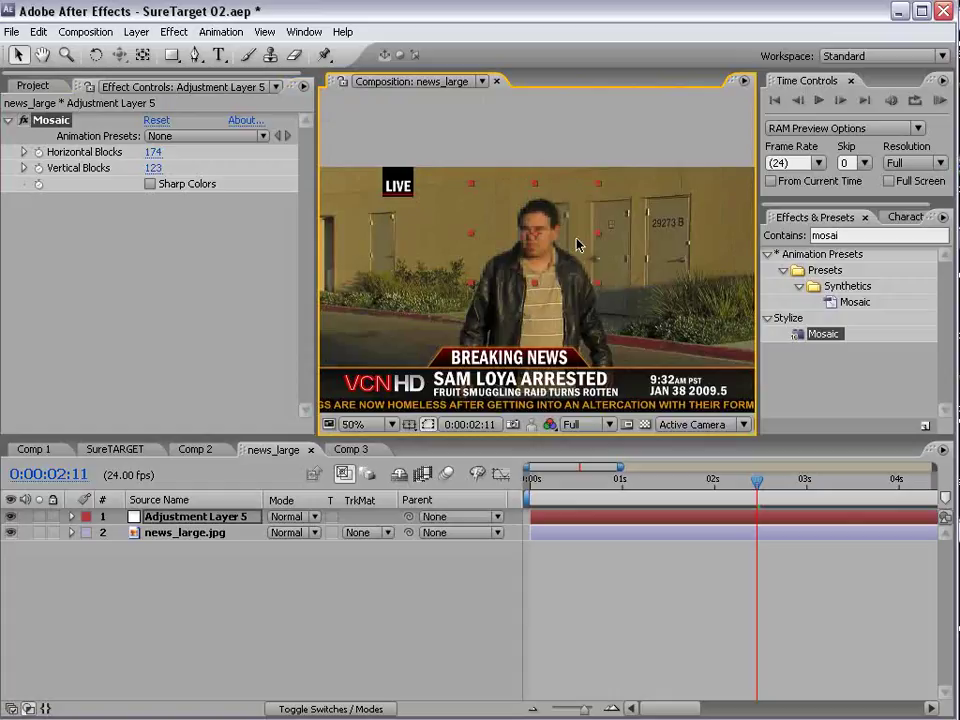
left_click(614, 538)
left_click(575, 522)
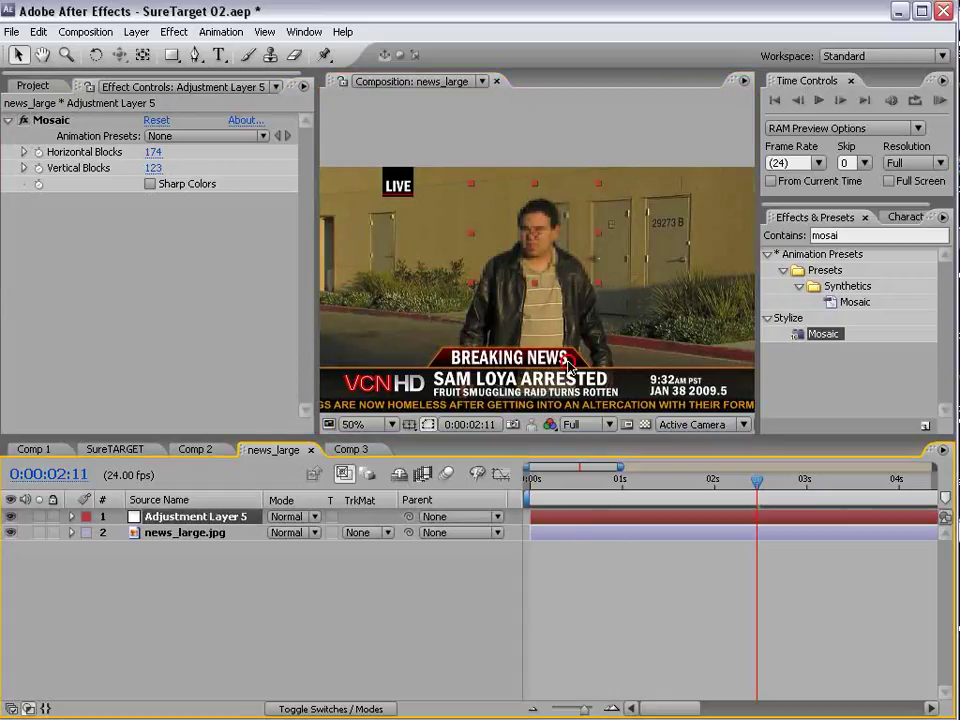
key("period")
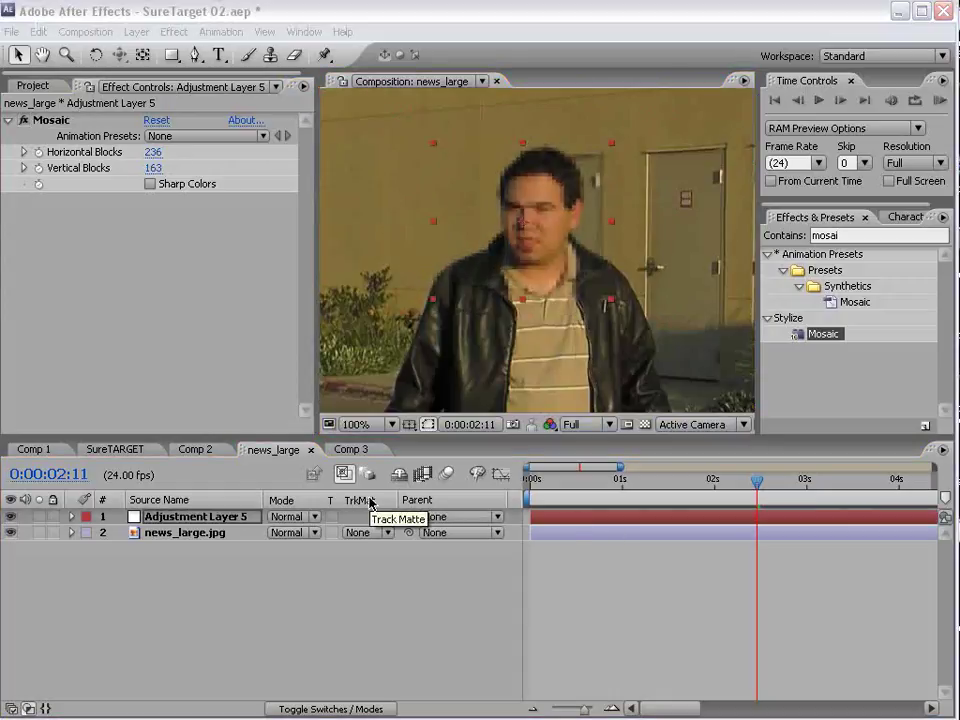
Return to Comp 3 and apply the Grid effect to the mosaic noise solid
left_click(360, 449)
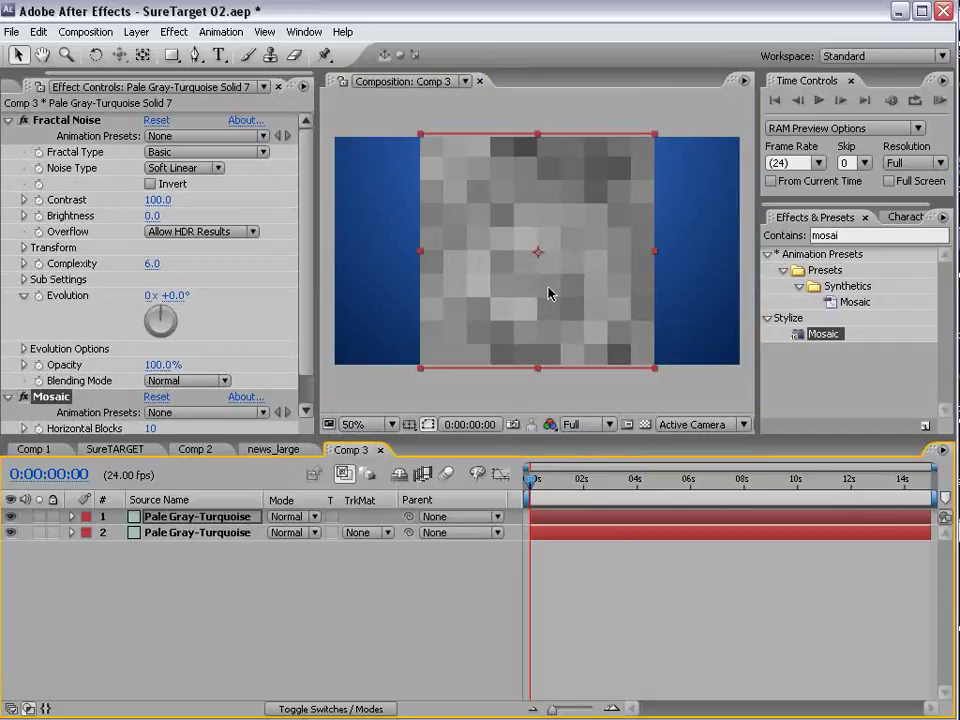
key("period")
key("comma")
left_click(137, 31)
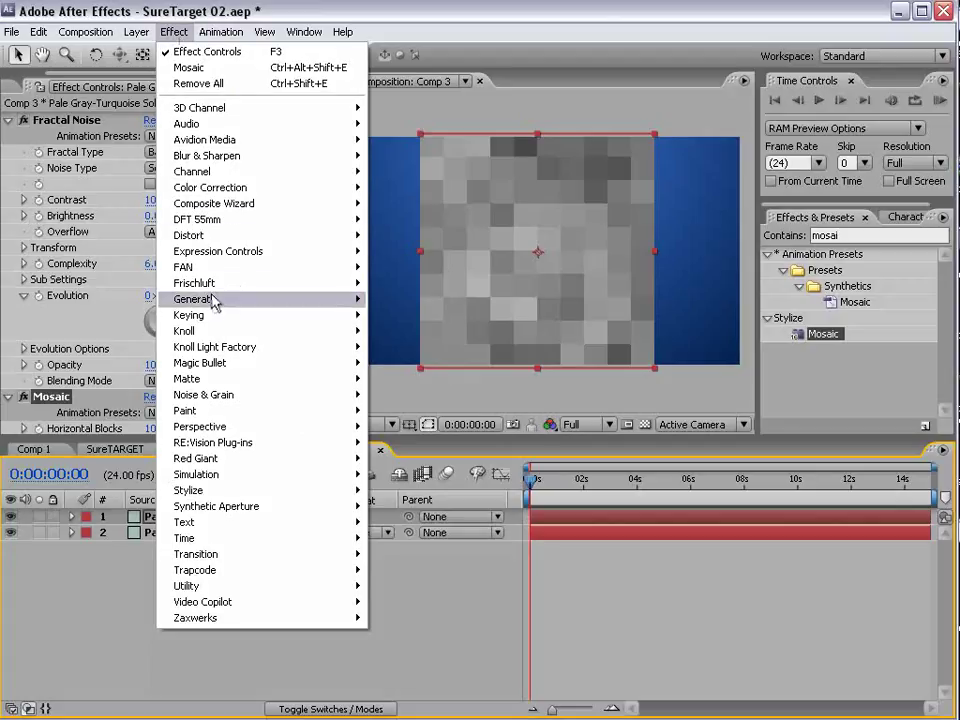
mouse_move(213, 301)
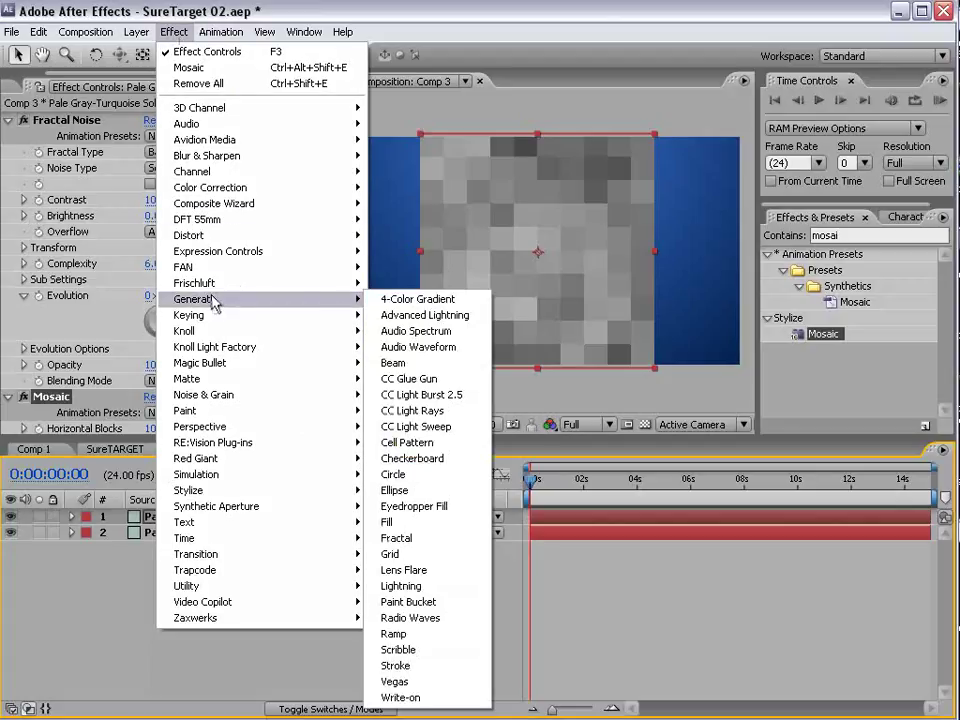
left_click(401, 558)
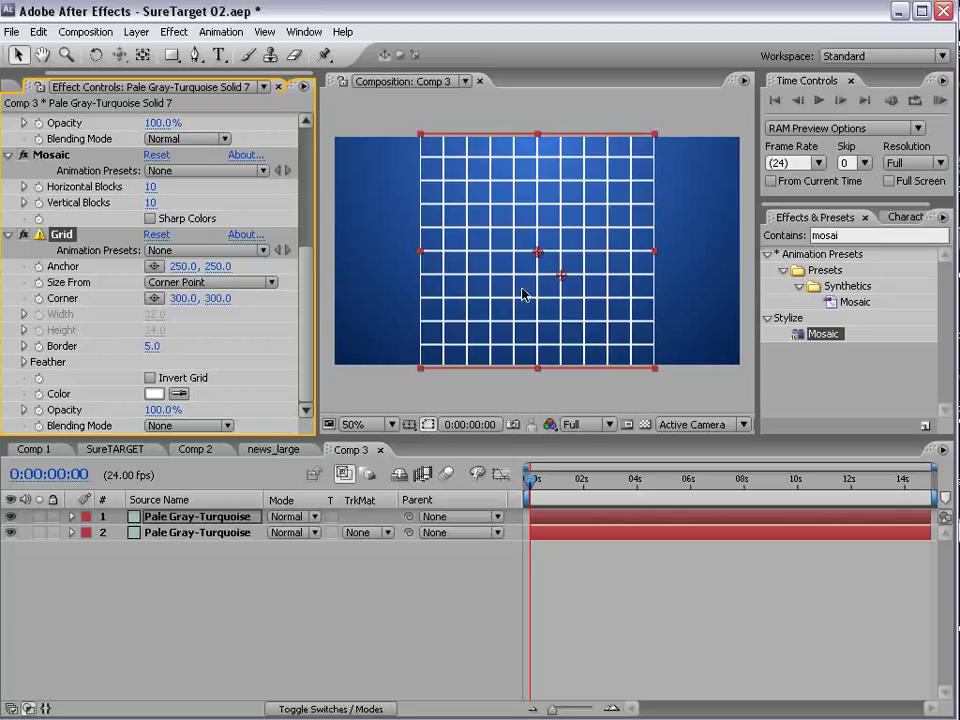
Toggle the Grid effect off and on to compare its lines with the Mosaic blocks
left_click(23, 234)
left_click(23, 234)
left_click(23, 234)
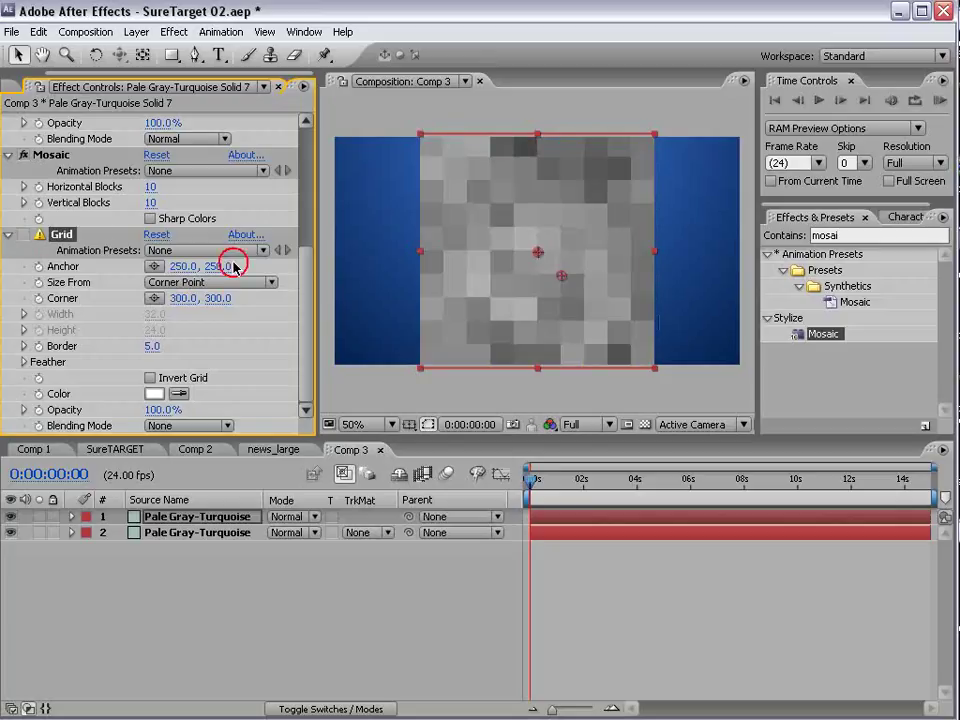
Re-enable the Grid effect with Stencil Alpha blending, invert the grid, and set its border to 17
left_click(23, 234)
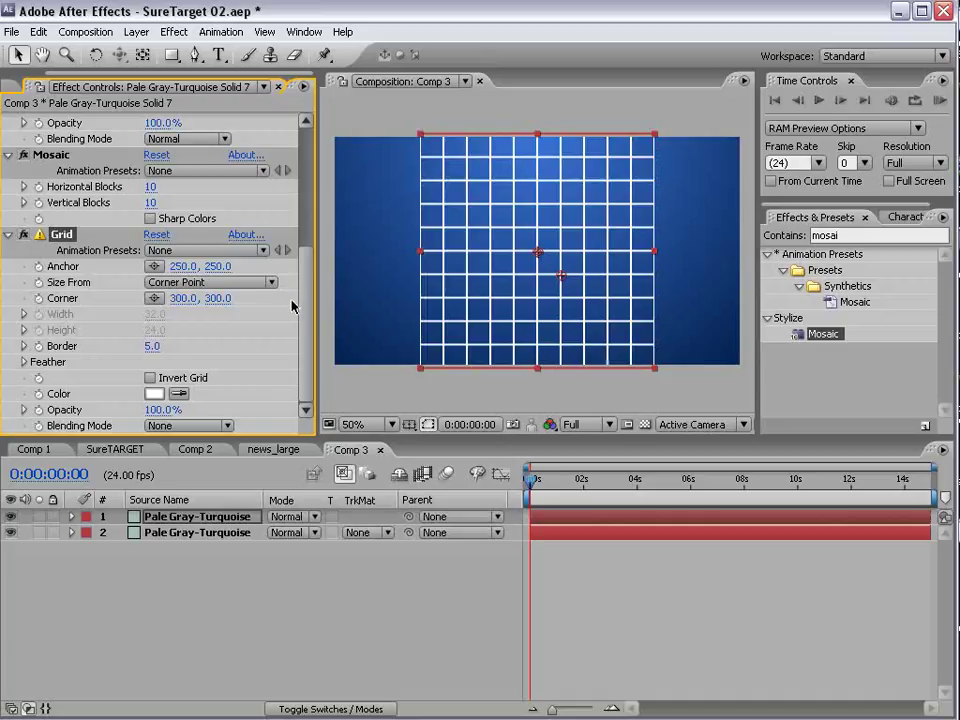
left_click(165, 425)
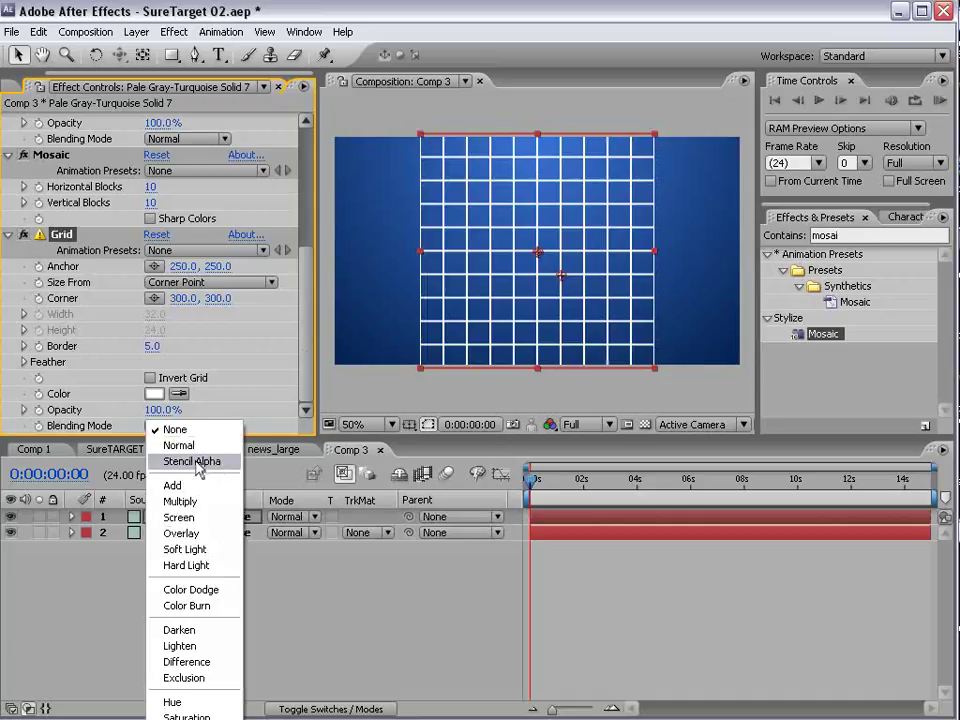
left_click(197, 464)
scroll(634, 195, "up", 1)
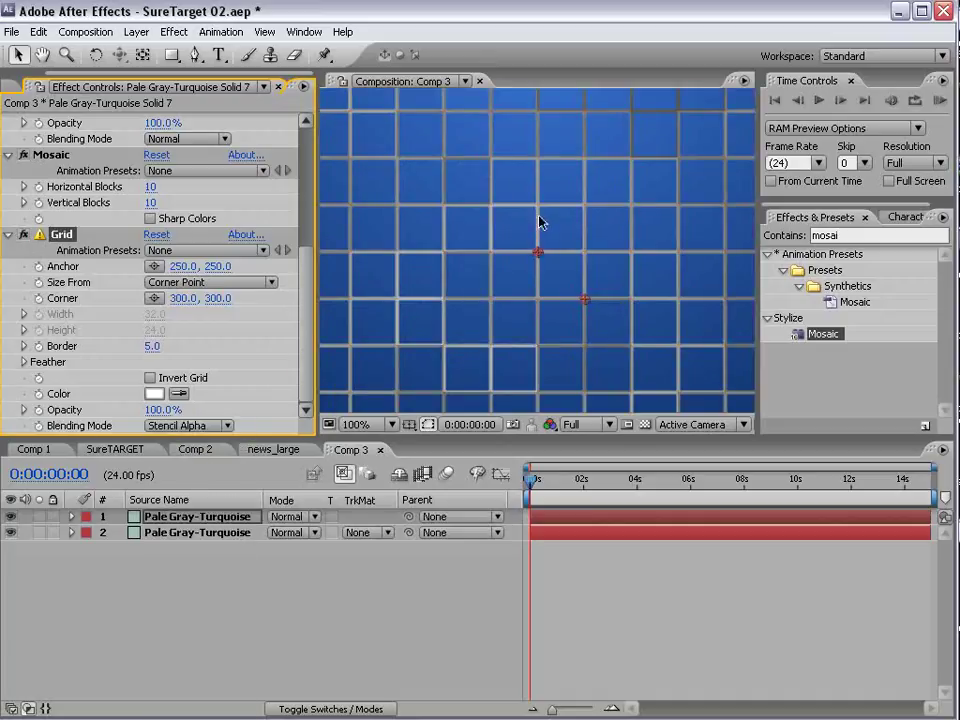
scroll(505, 251, "down", 1)
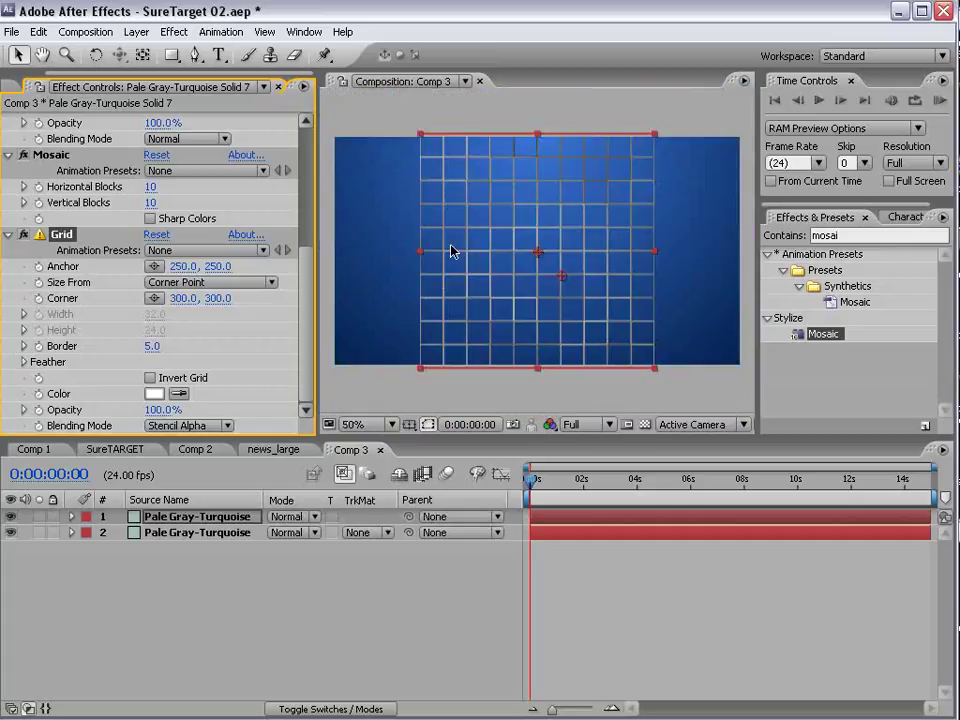
left_click(150, 378)
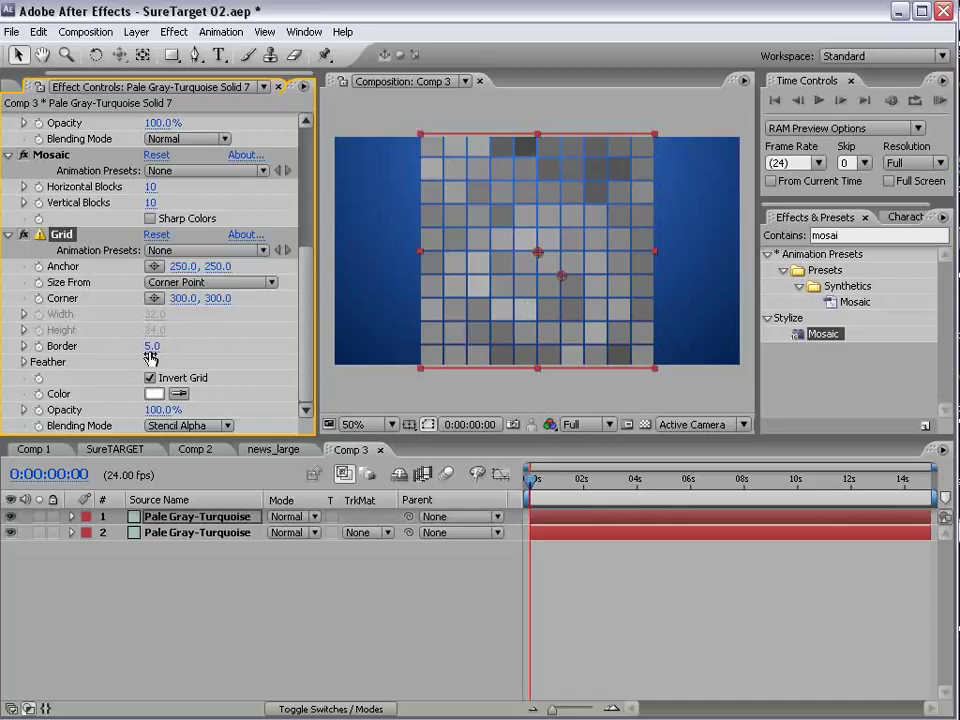
left_click_drag(152, 345, 157, 345)
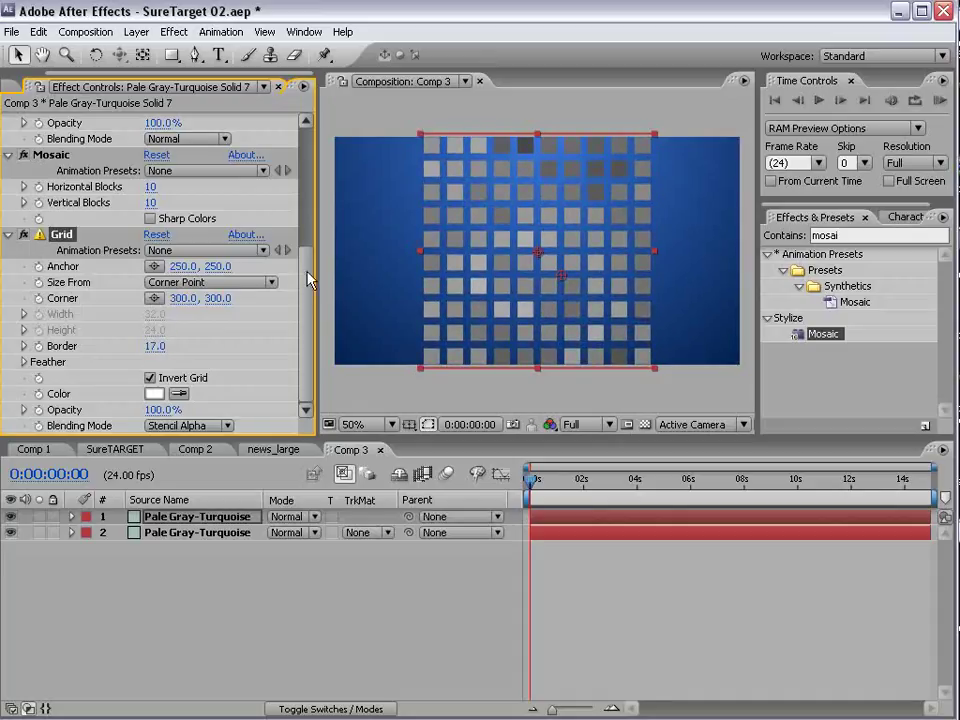
Animate the Fractal Noise Evolution with the expression time*250 and preview the changing squares
left_click_drag(308, 280, 301, 146)
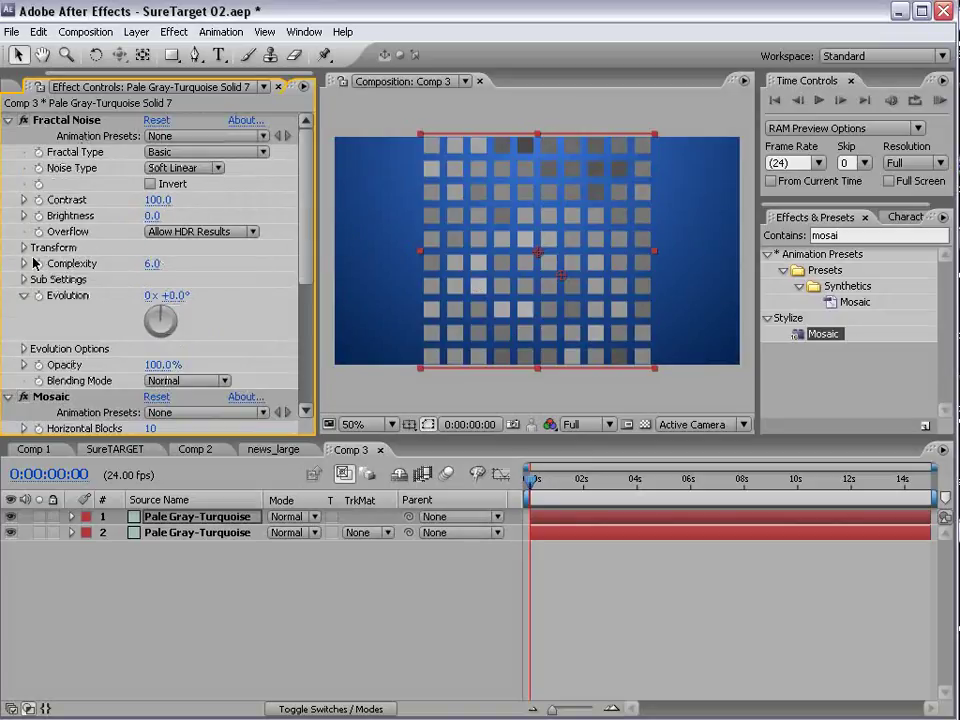
left_click(69, 295)
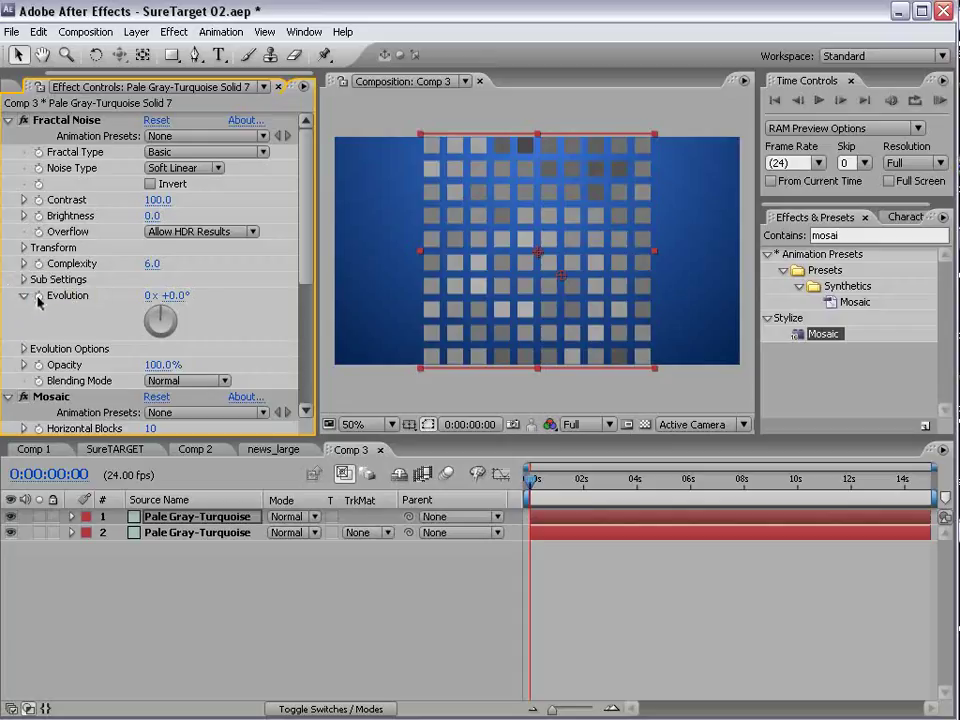
left_click(38, 296, "alt")
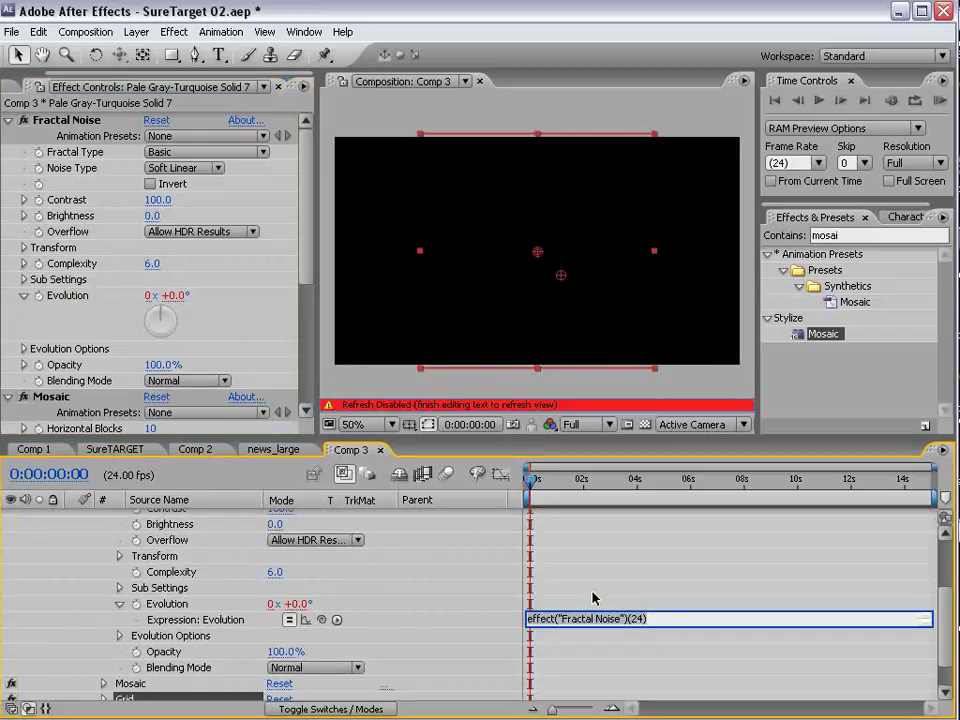
type("time*250")
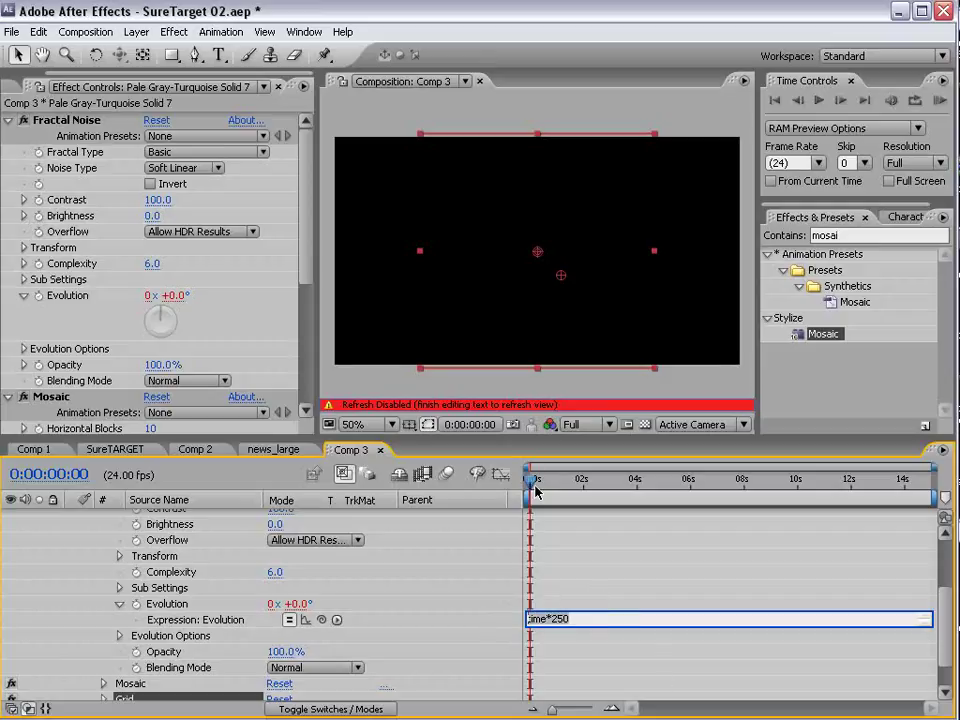
left_click(554, 608)
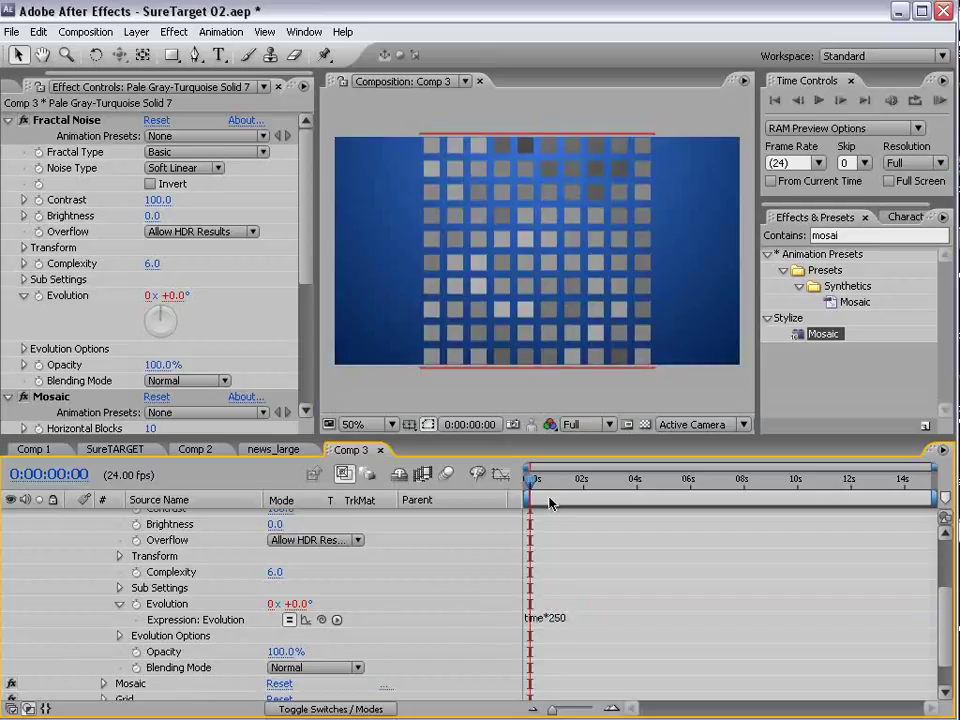
key("space")
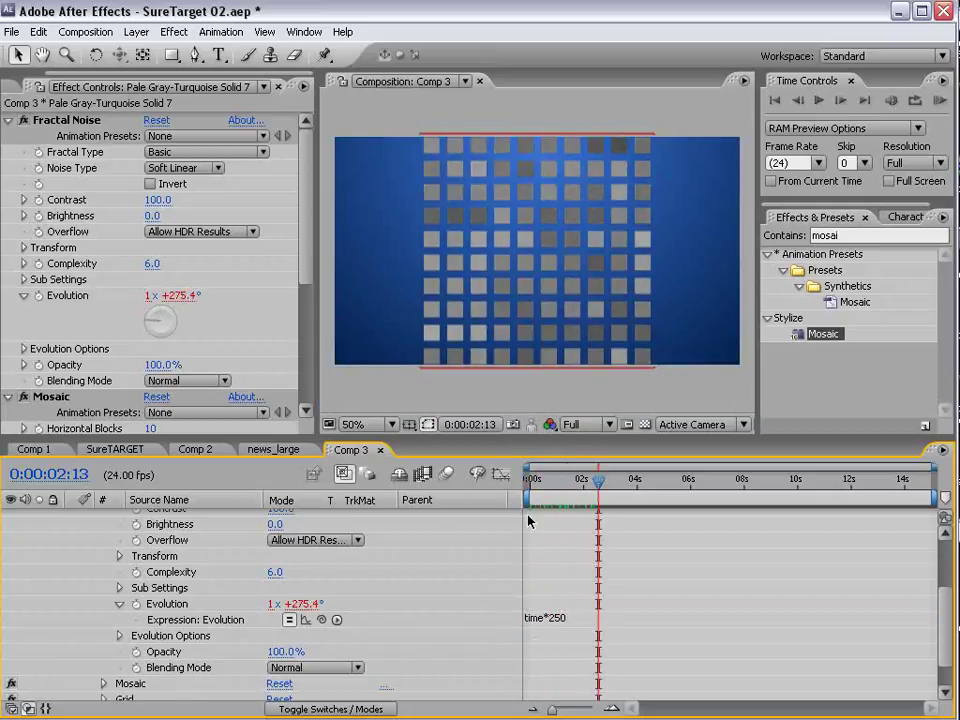
left_click_drag(599, 483, 740, 497)
Raise the Fractal Noise contrast to 212 and switch on Sharp Colors in the Mosaic effect
scroll(530, 560, "up", 4)
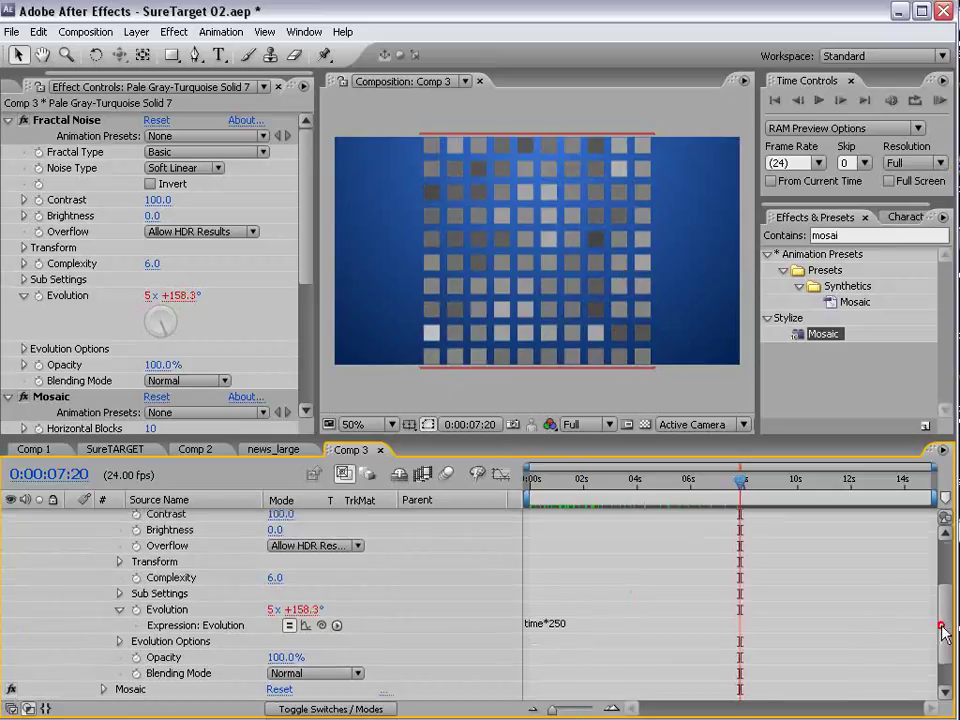
key("ctrl+d")
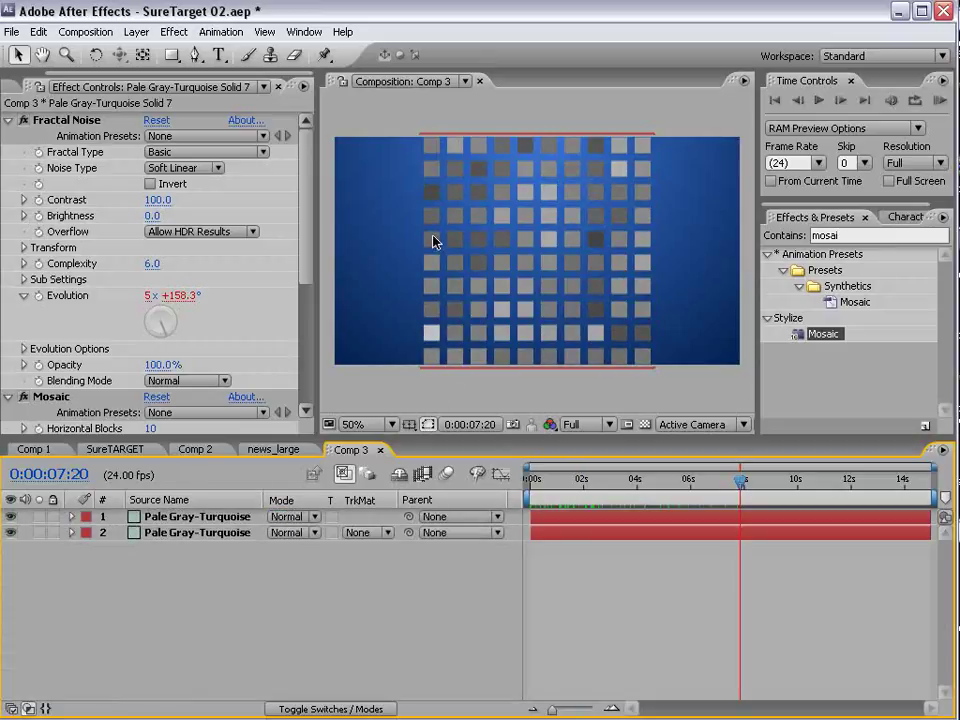
left_click_drag(157, 200, 215, 200)
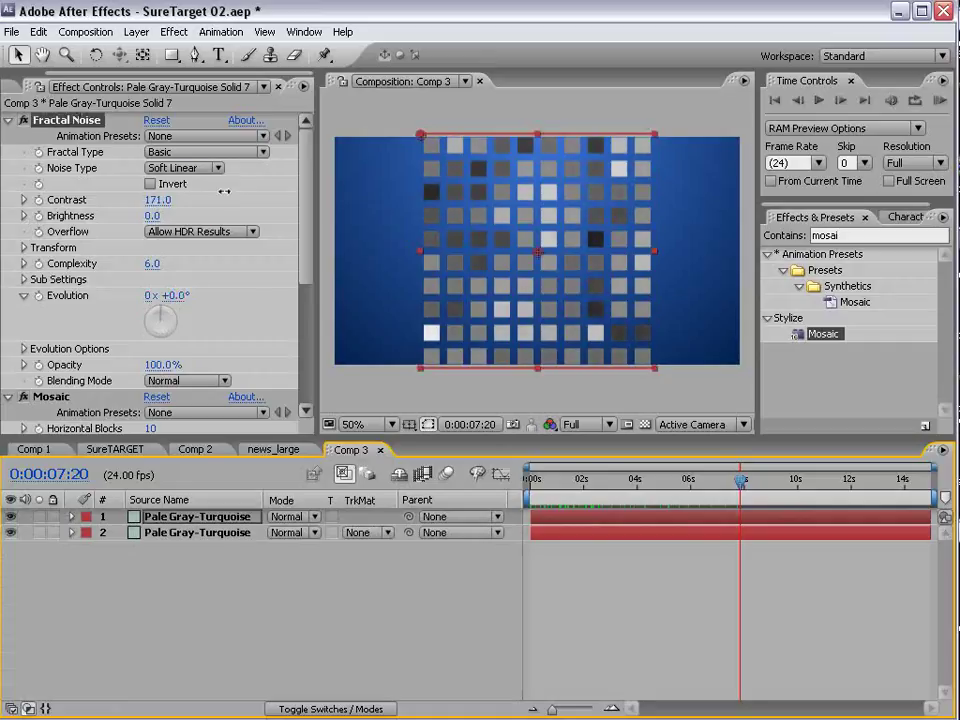
scroll(205, 296, "down", 2)
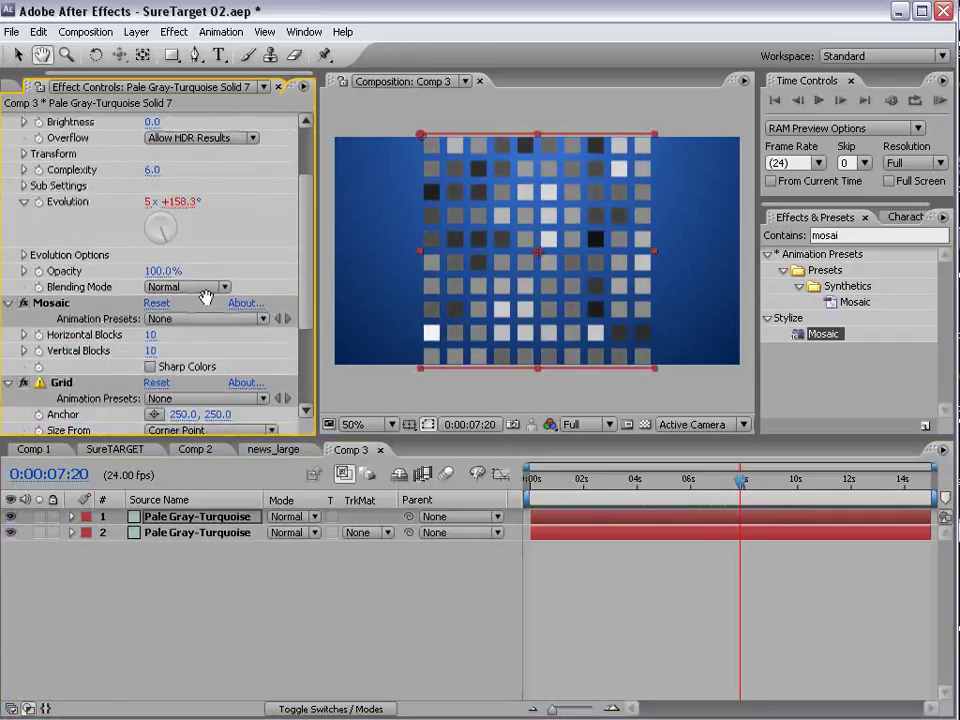
left_click(150, 366)
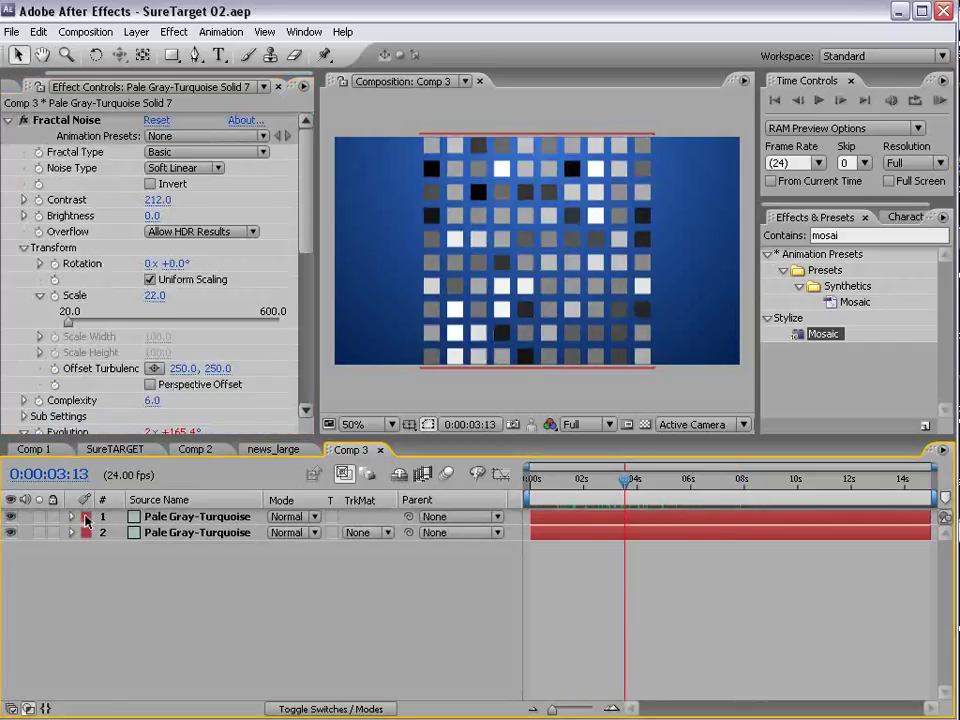
Give the upper mosaic noise layer a blue label and rename it Blocks
left_click(86, 519)
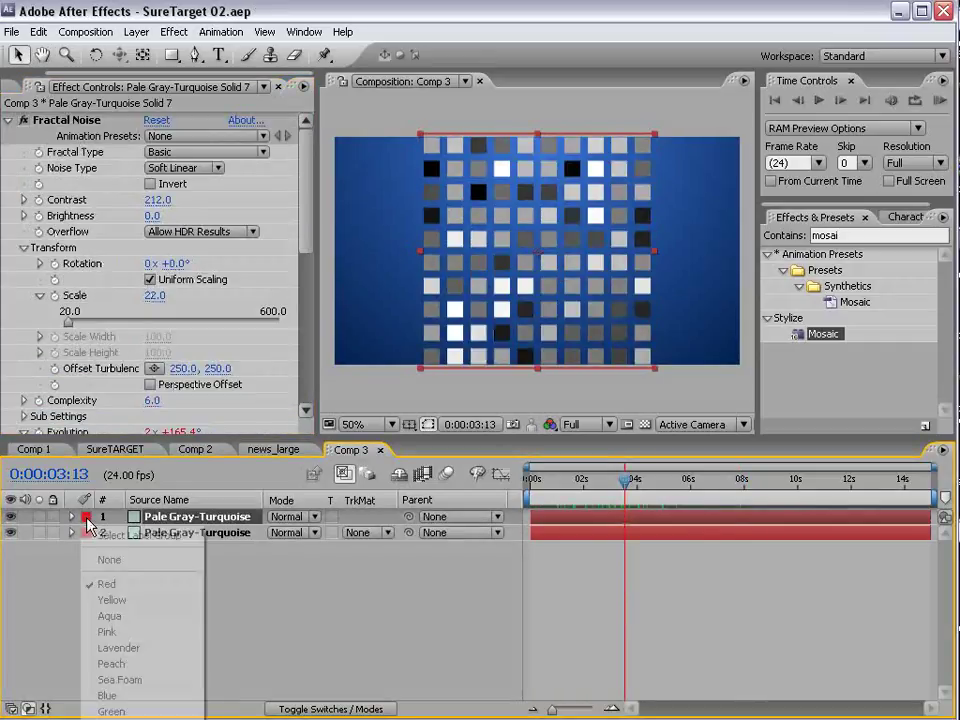
left_click(129, 694)
left_click(415, 608)
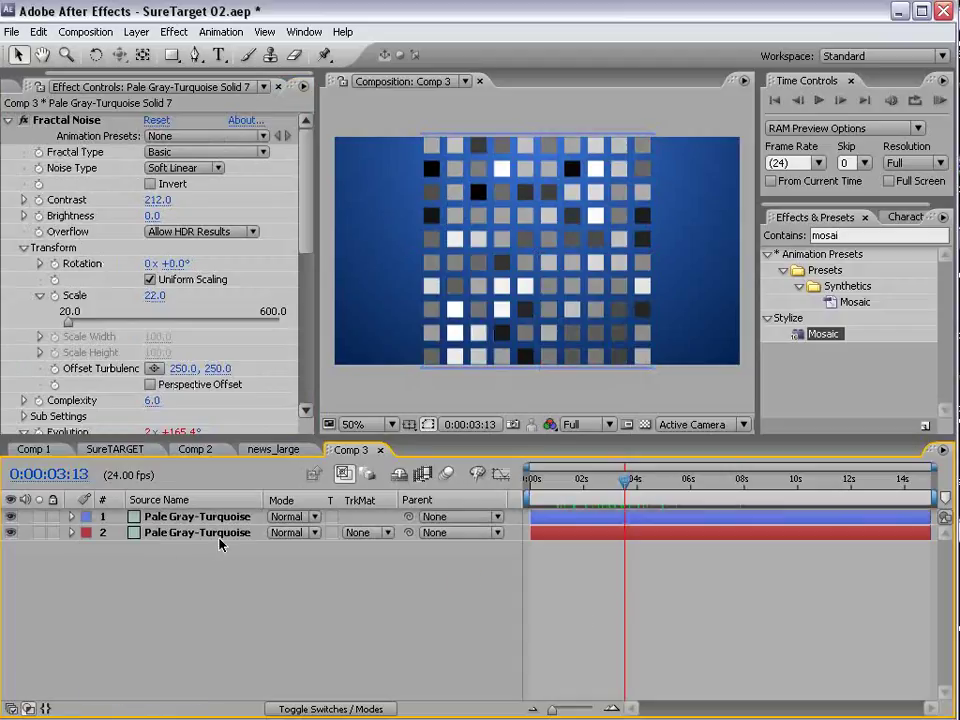
key("Return")
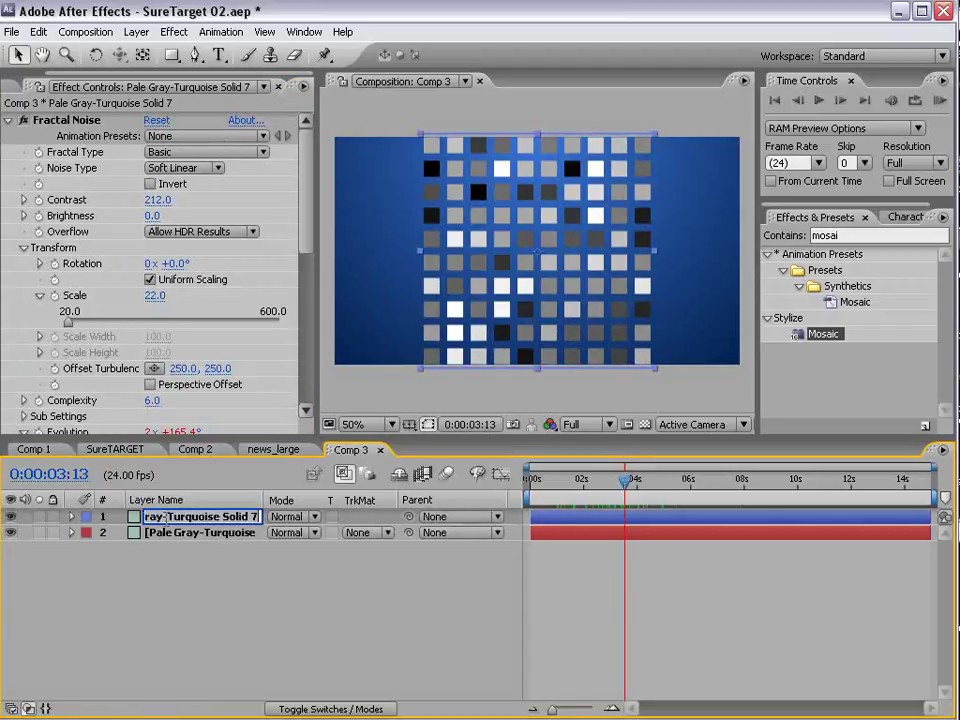
type("Blocks")
key("Return")
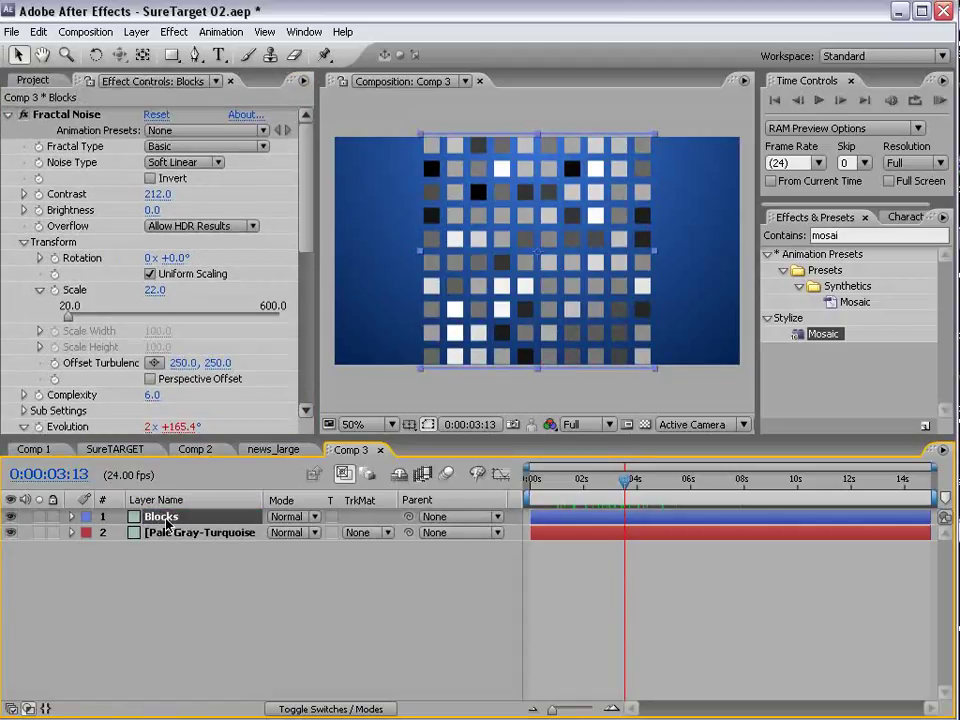
left_click(600, 575)
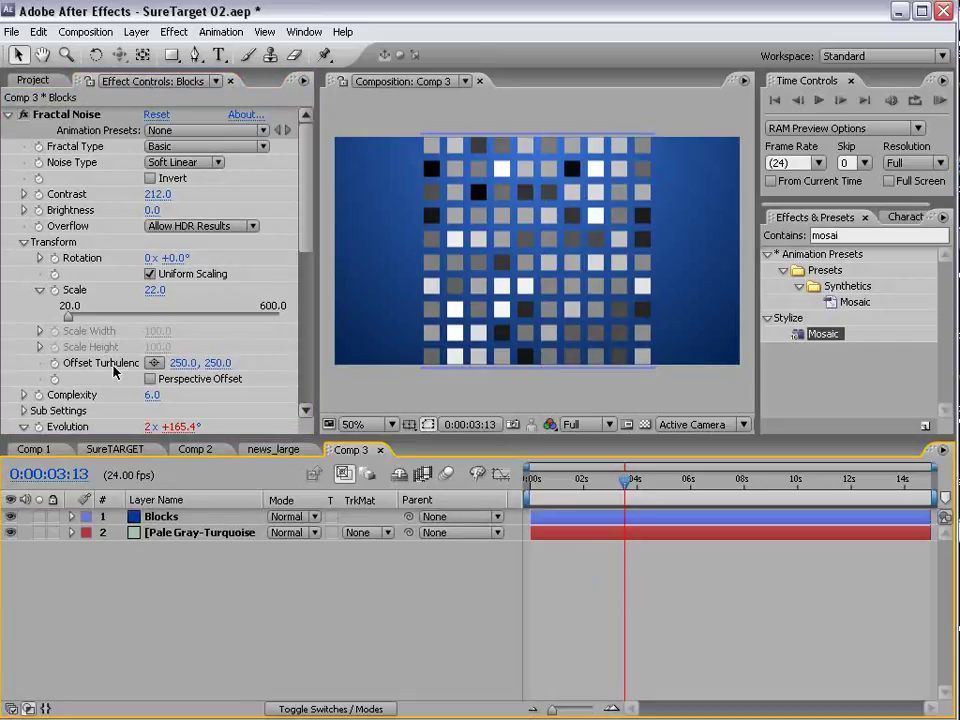
Hide the Blocks layer and create a new green solid at the composition's size
left_click(12, 519)
left_click(136, 32)
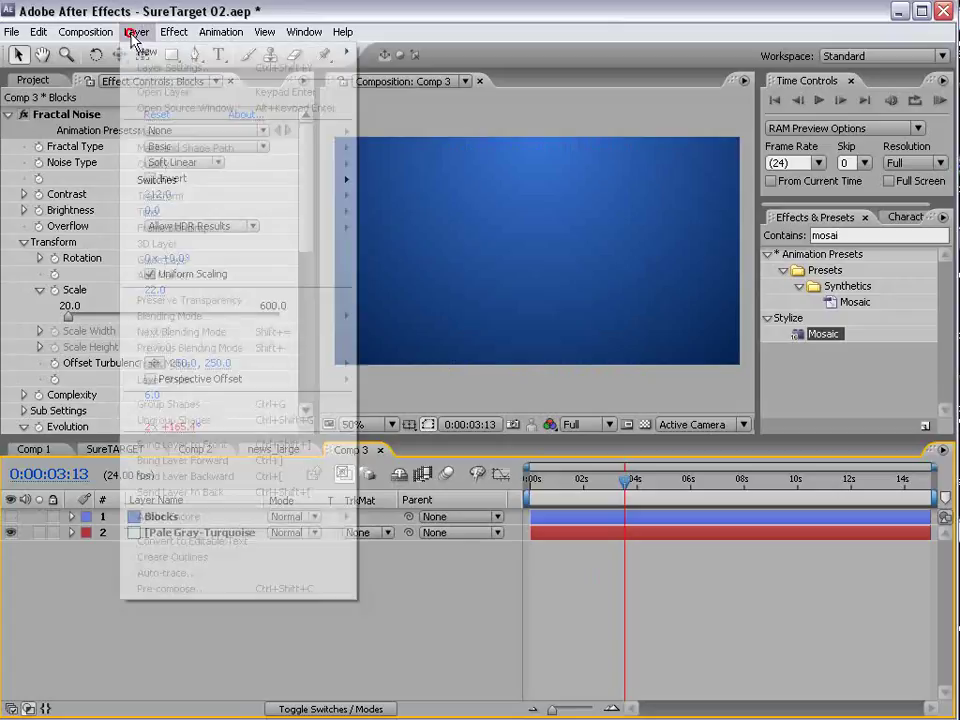
mouse_move(148, 51)
left_click(397, 70)
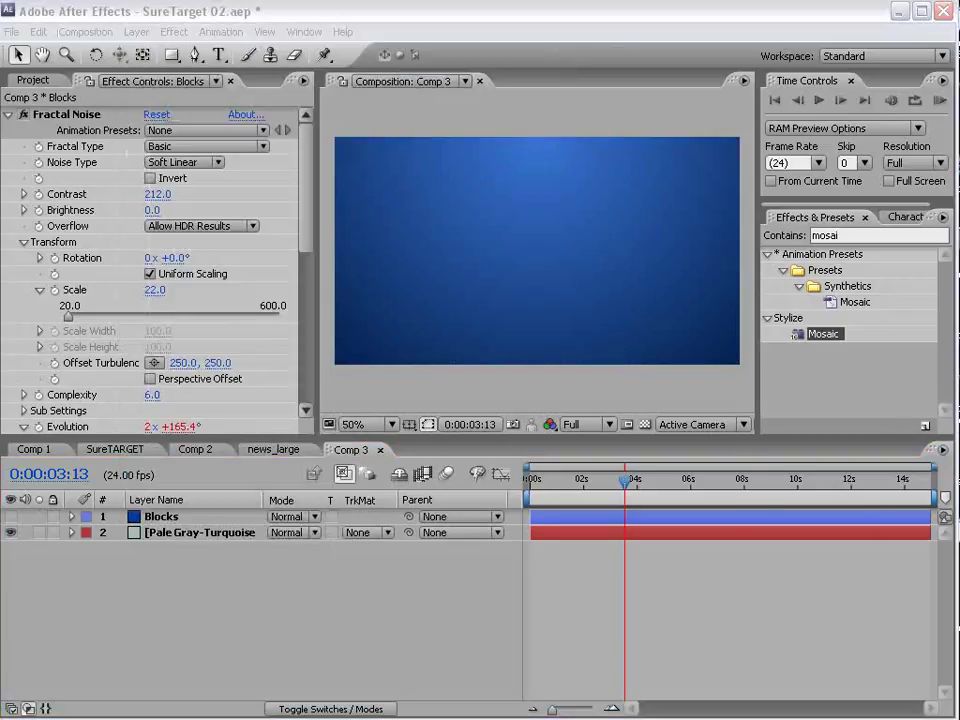
left_click(437, 453)
left_click(347, 510)
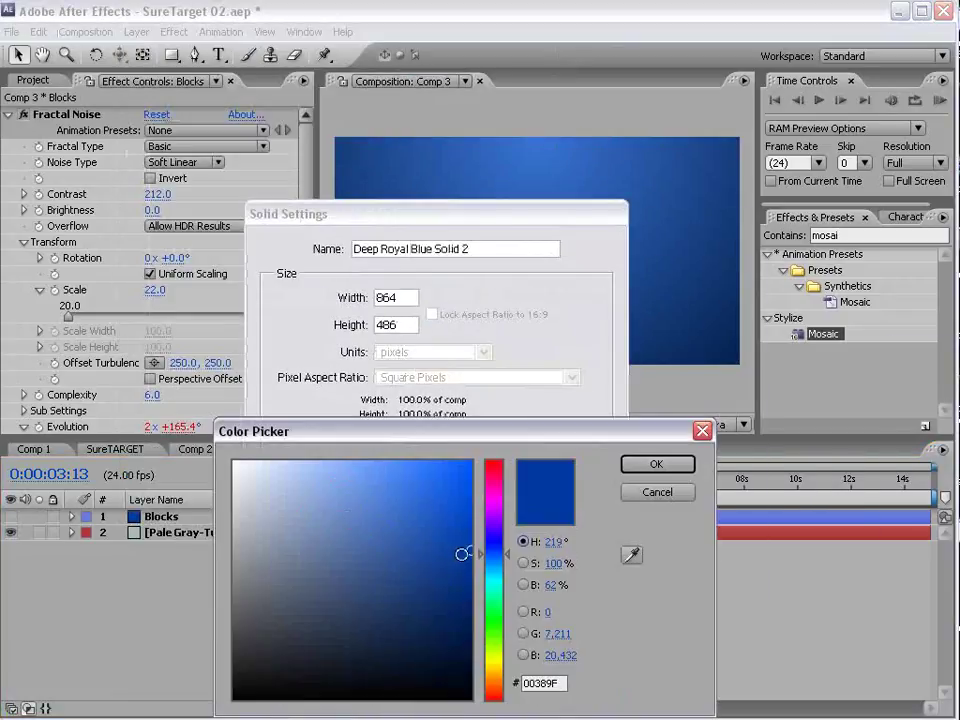
left_click(497, 594)
left_click(645, 465)
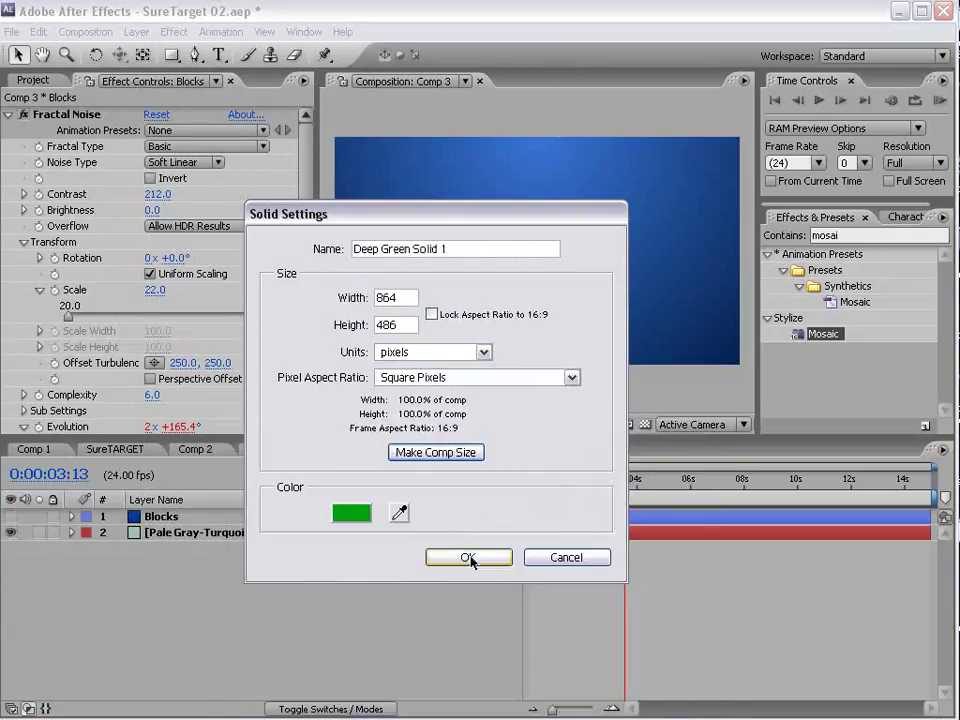
left_click(467, 556)
Apply the Write-on effect to the green solid
left_click(174, 32)
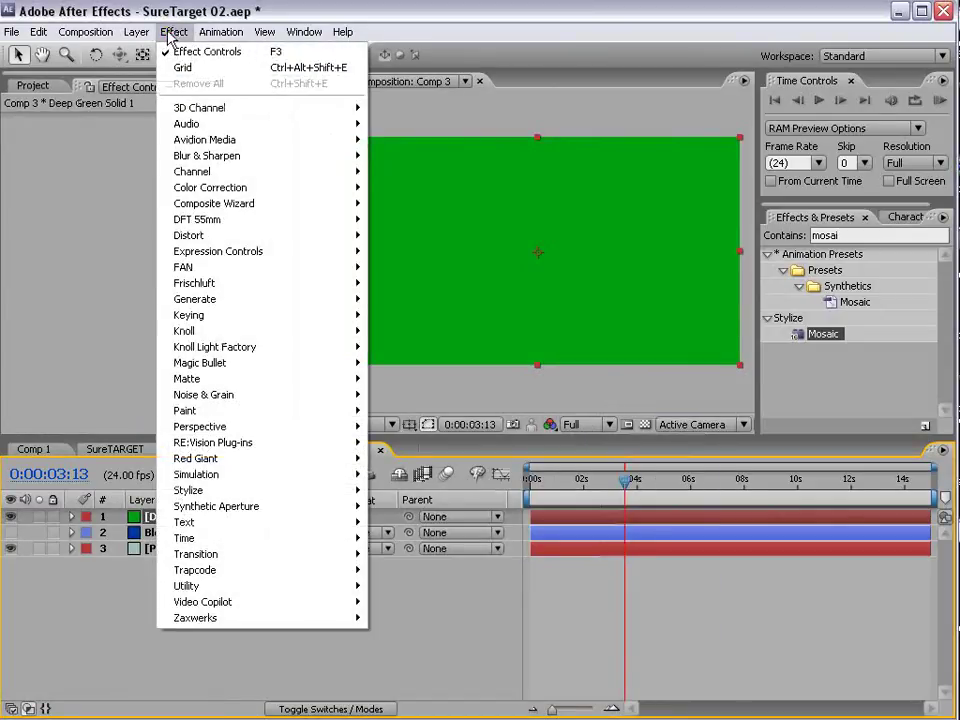
mouse_move(238, 312)
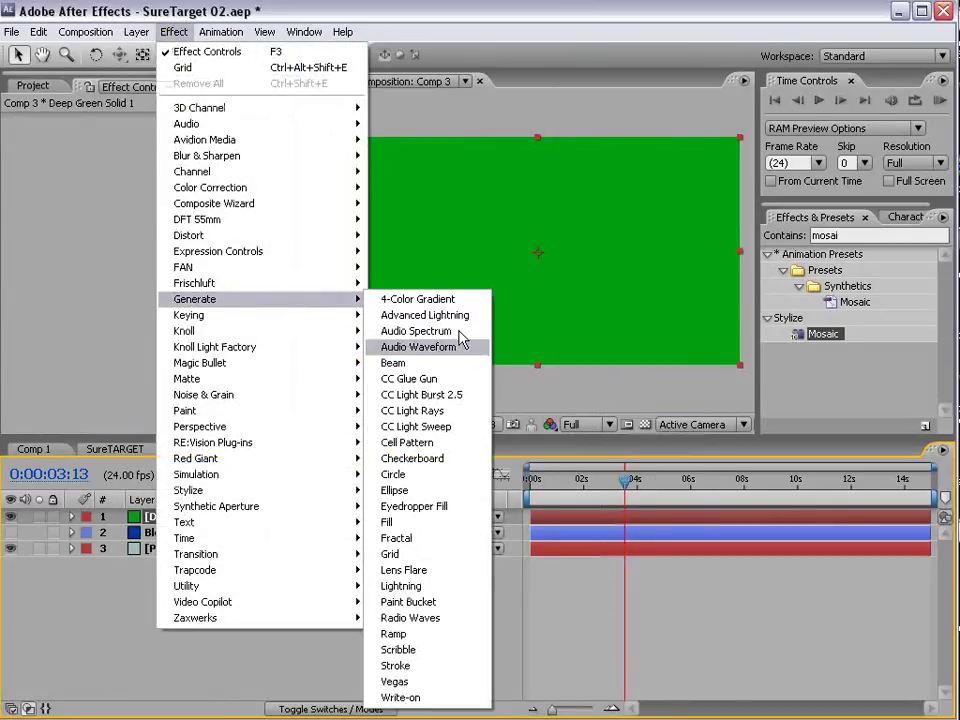
left_click(424, 698)
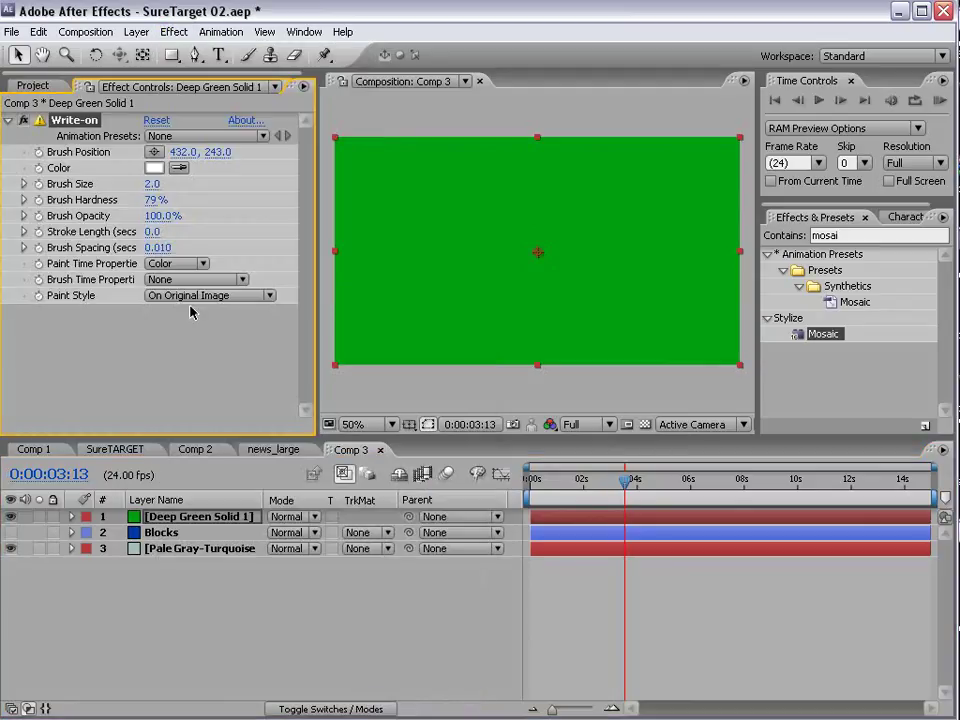
Keyframe the Write-on brush position, drive it with the expression wiggle(3,300), and scrub through the resulting stroke
mouse_move(625, 480)
left_mouse_down()
mouse_move(602, 480)
mouse_move(600, 490)
mouse_move(628, 490)
left_mouse_up()
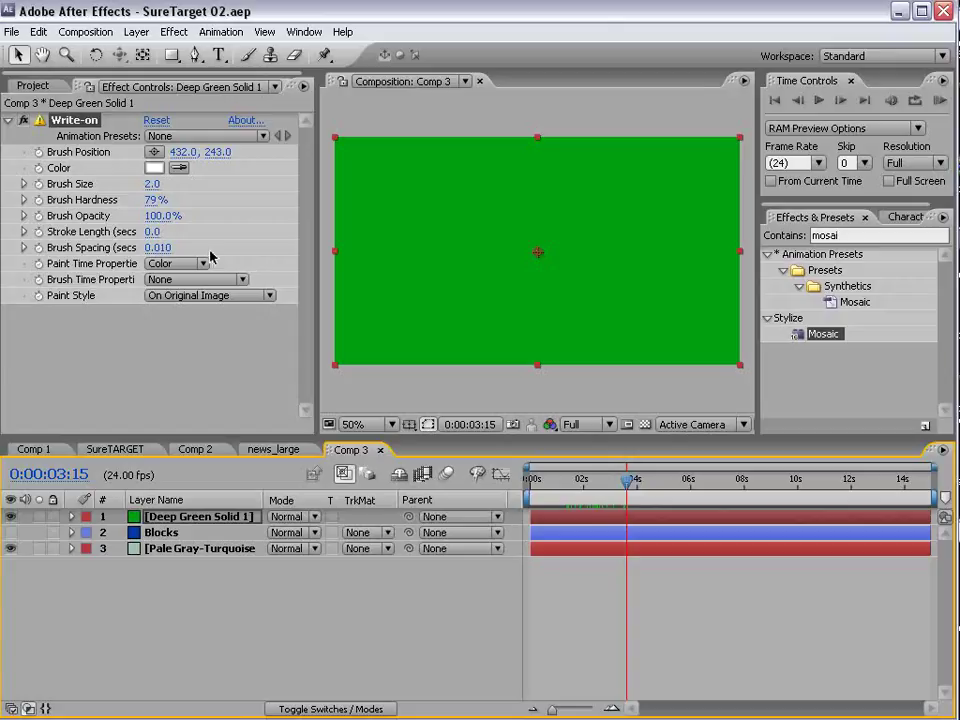
left_click(38, 153)
left_click(38, 152, "alt")
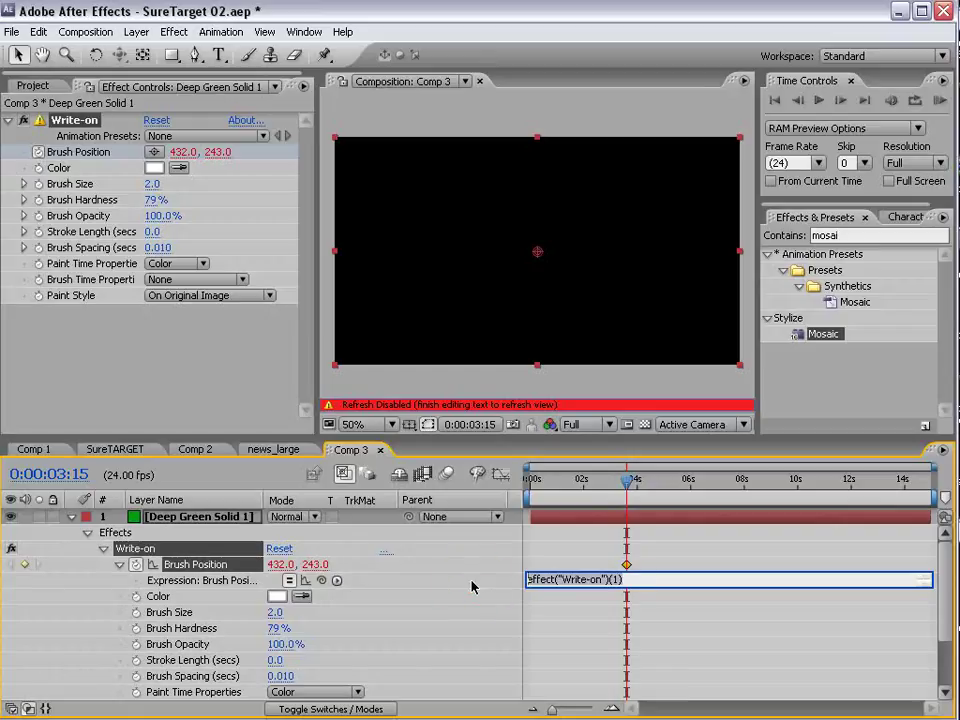
type("wiggle(3,300")
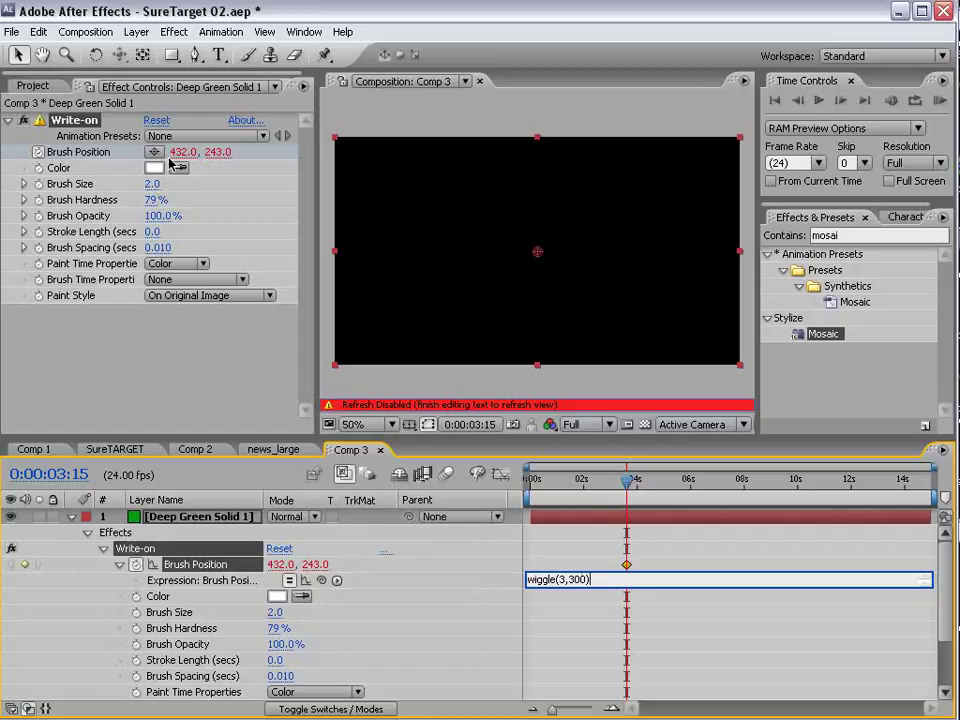
left_click(565, 565)
mouse_move(627, 483)
left_mouse_down()
mouse_move(703, 484)
mouse_move(614, 497)
left_mouse_up()
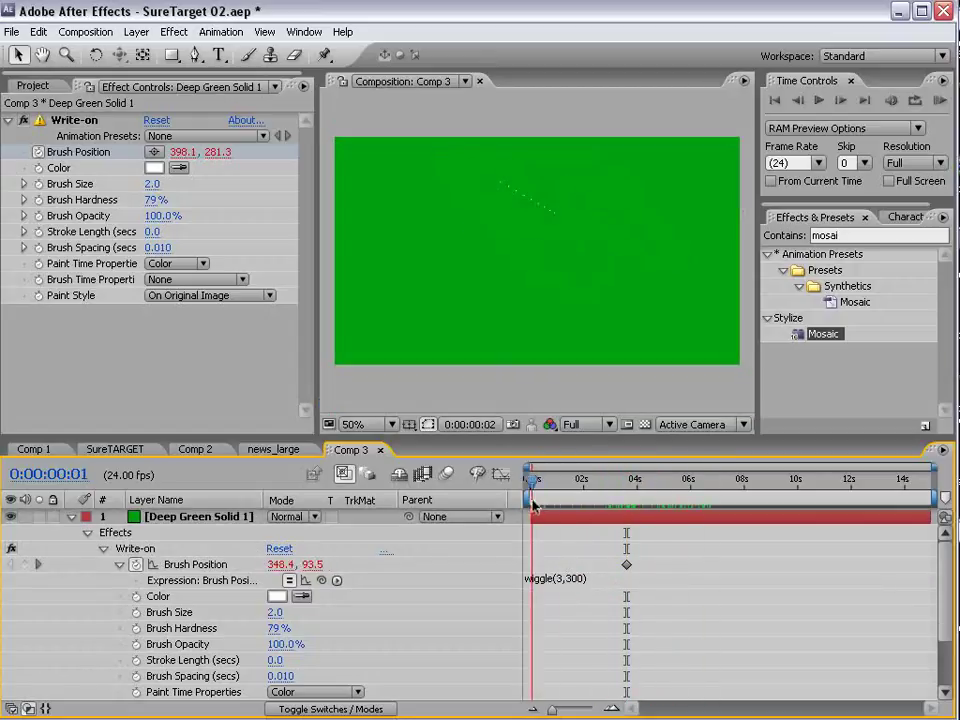
Set the Write-on stroke length to 2.5 seconds
left_click(156, 231)
type("0")
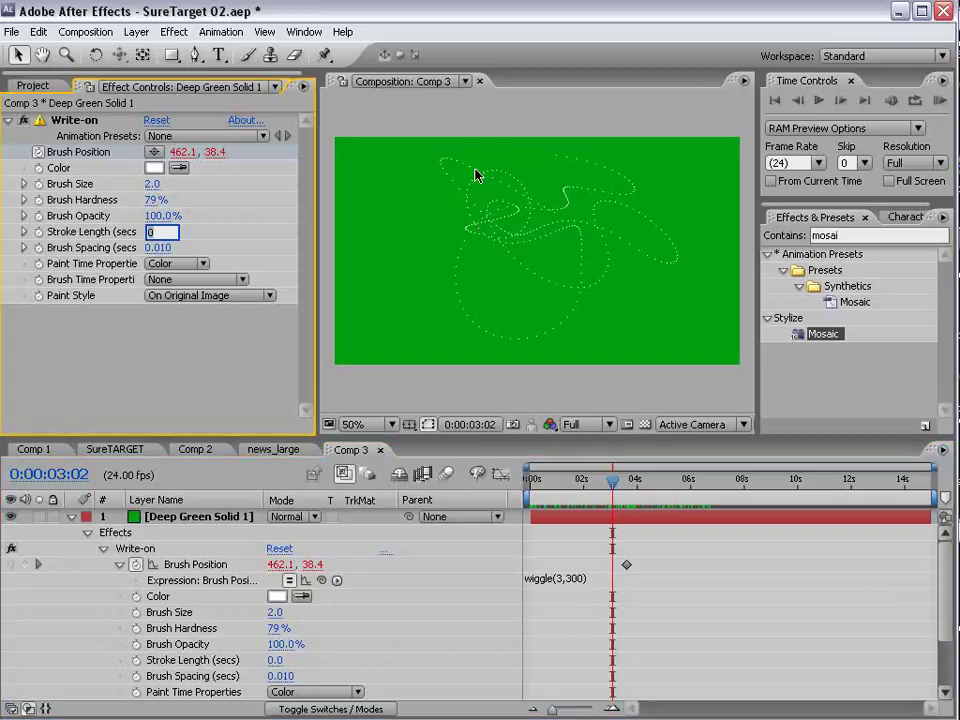
type(".5")
key("Return")
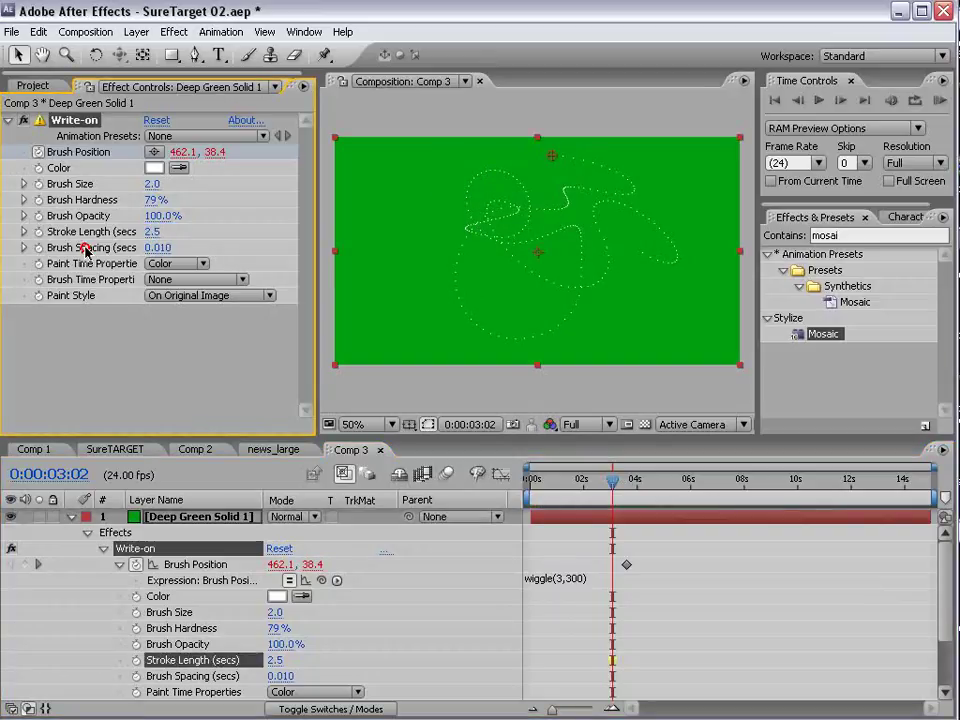
Set the Write-on brush spacing to 0.001 seconds and check the line in an enlarged composition view
left_click_drag(153, 250, 47, 249)
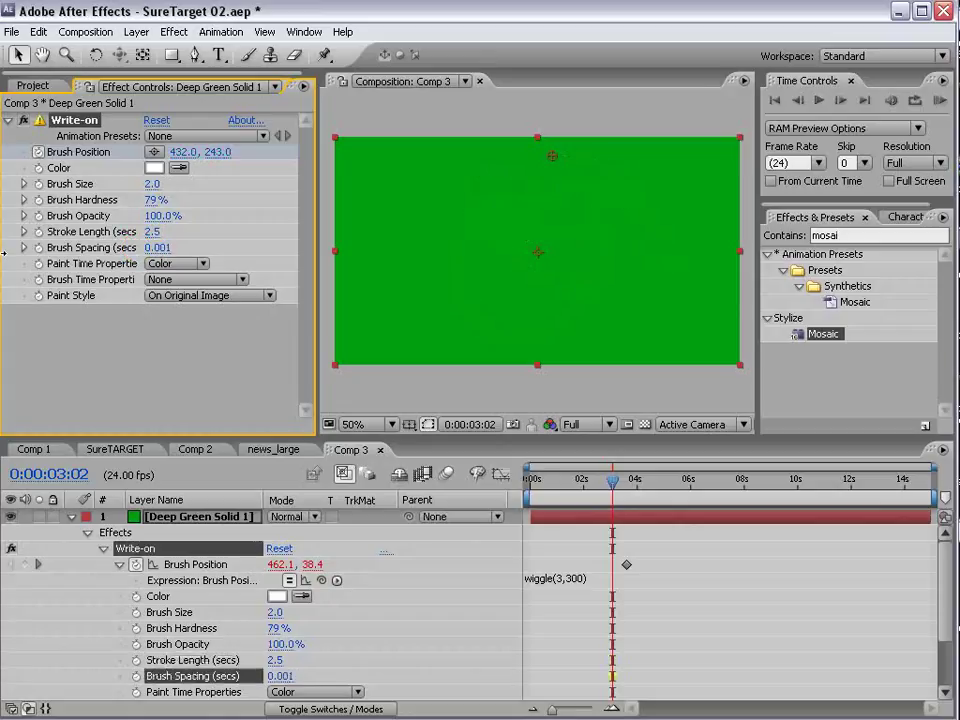
scroll(604, 193, "up", 1)
key("grave")
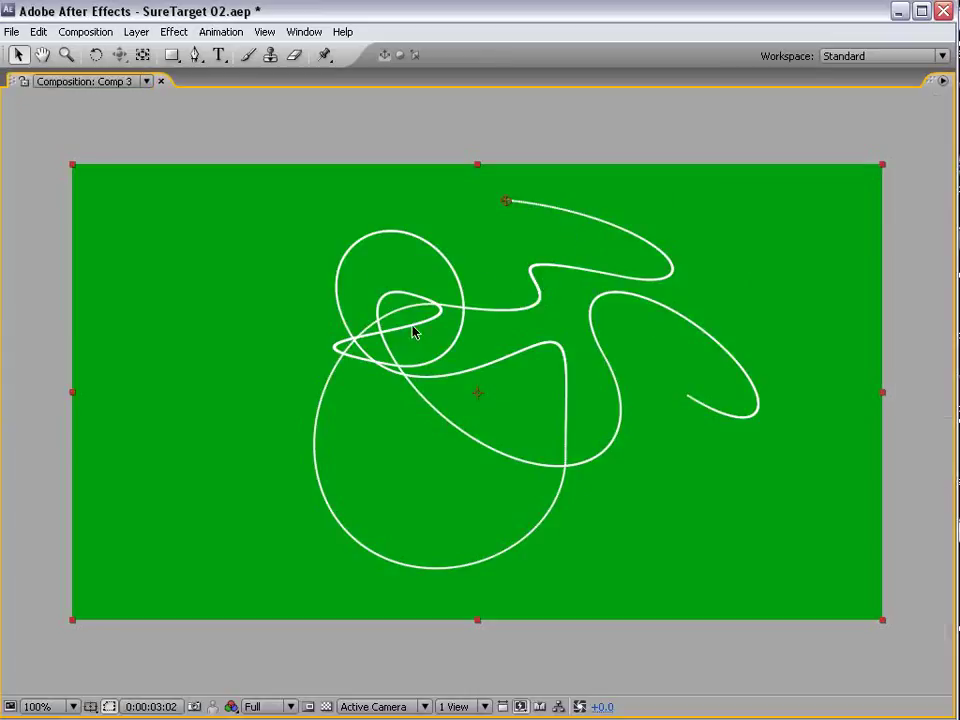
key("grave")
scroll(497, 249, "down", 1)
Change the brush position expression to wiggle(3,250) and scrub through the resulting stroke
left_click(570, 578)
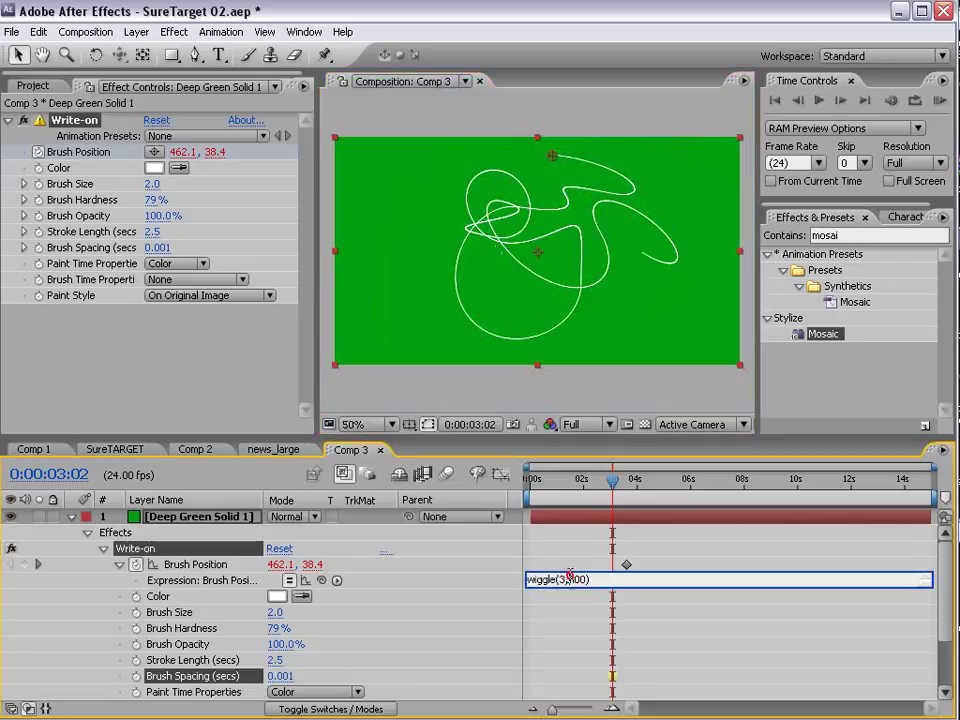
key("BackSpace")
key("BackSpace")
type("2")
left_click(706, 567)
left_click_drag(628, 488, 690, 489)
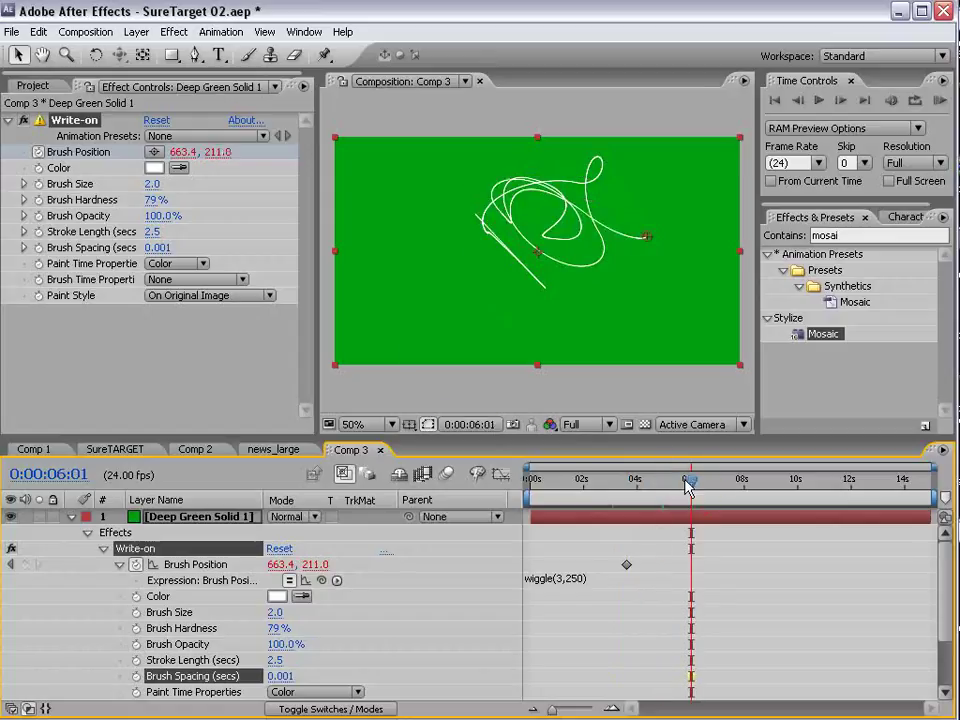
Set the Write-on stroke length to 2 seconds and preview the line further along the timeline
left_click(152, 232)
type("2")
key("Return")
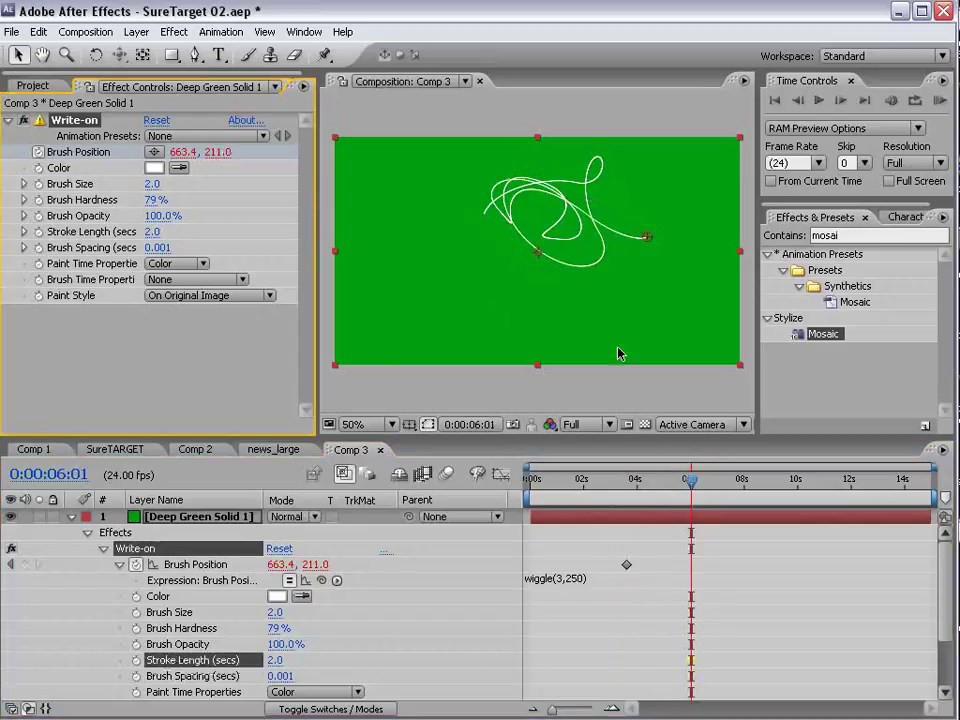
left_click_drag(720, 490, 769, 490)
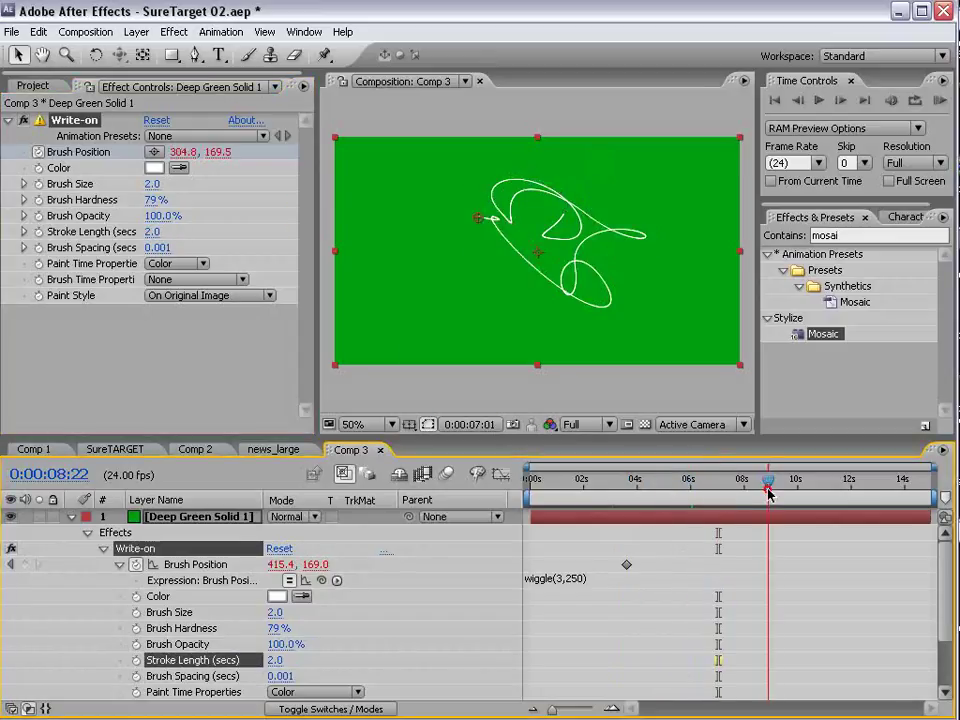
left_click(155, 232)
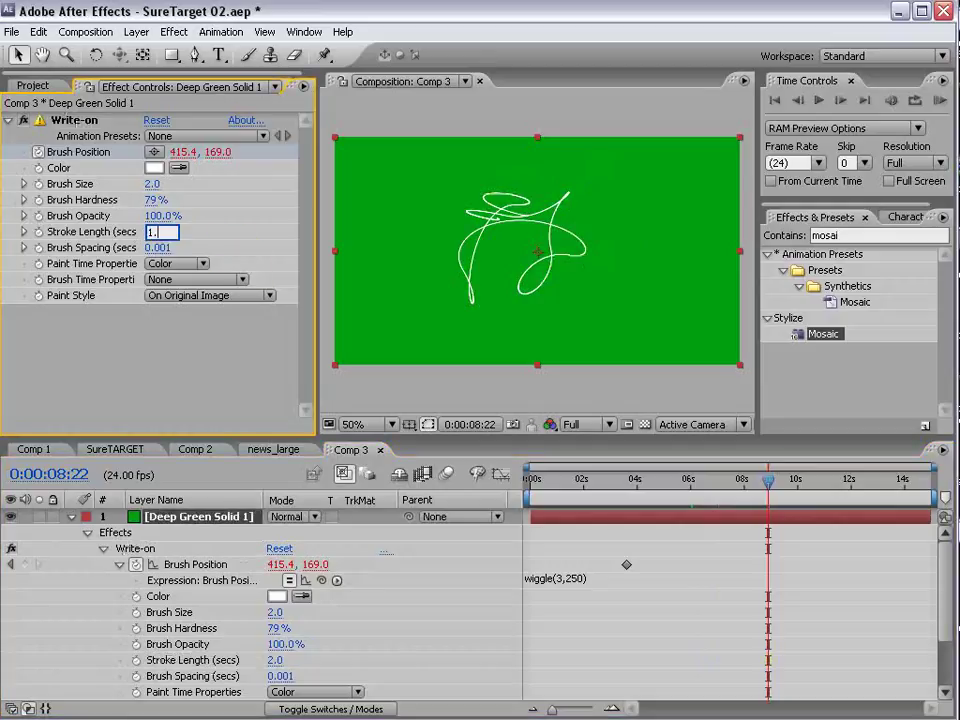
key("Escape")
Try a slower brush movement by changing the brush position expression to wiggle(2,250)
left_click(566, 578)
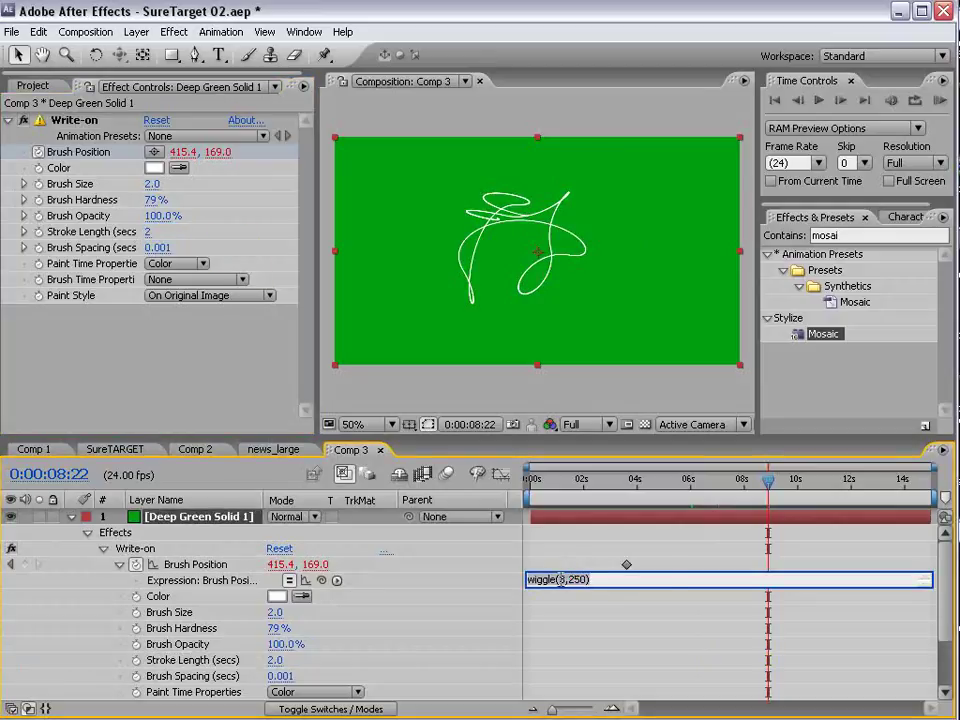
left_click(564, 580)
key("BackSpace")
type("2")
left_click(669, 570)
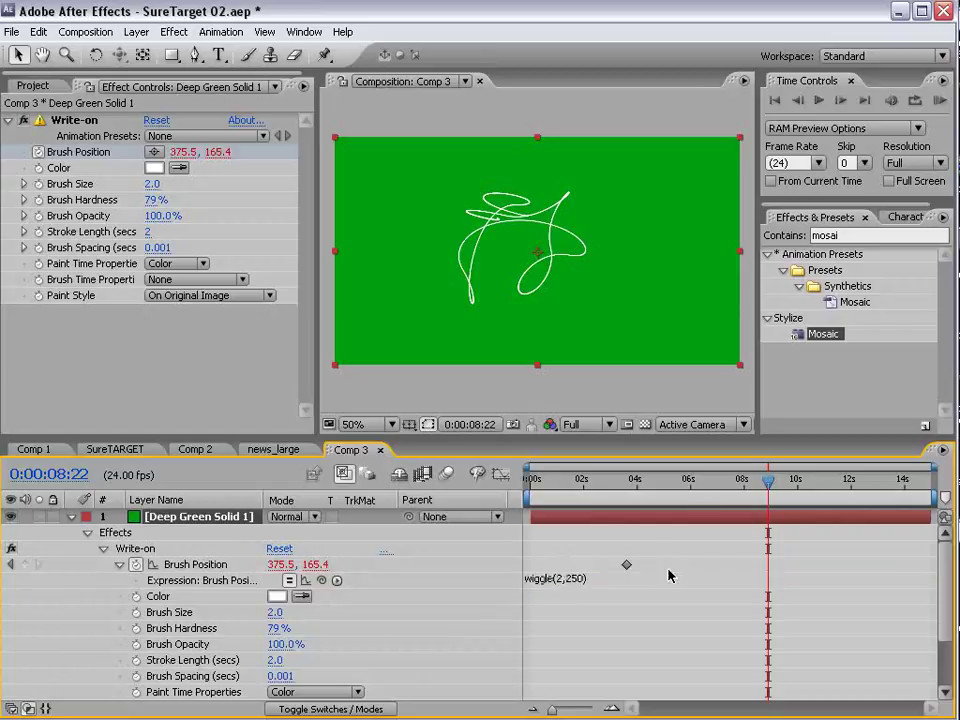
Set the Write-on paint style to On Transparent and scrub through the line over the blue background
left_click(671, 481)
left_click(179, 297)
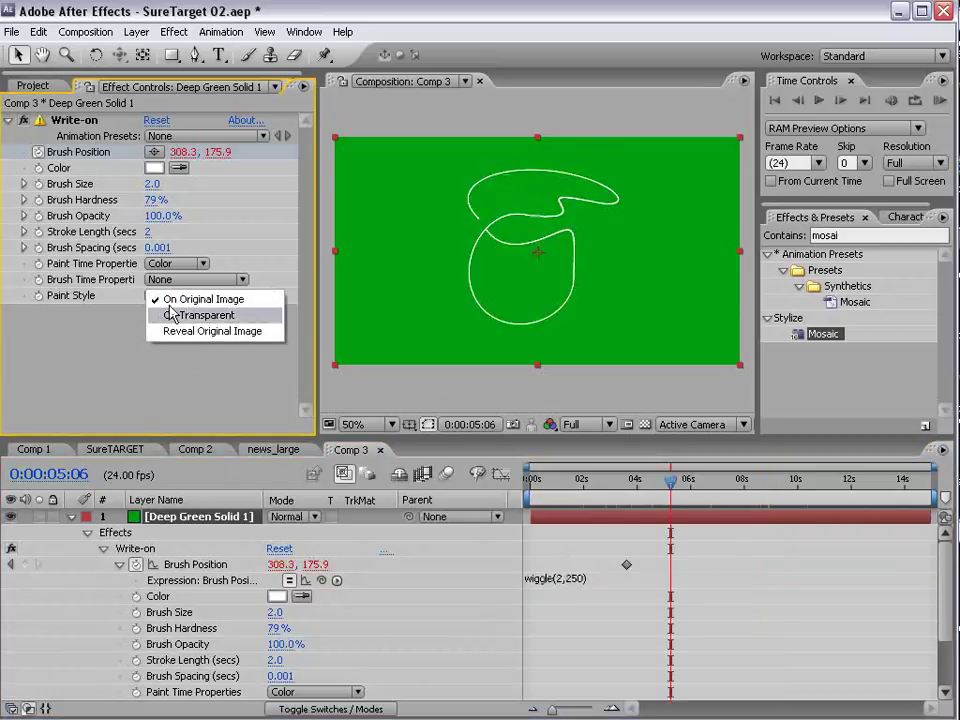
left_click(197, 316)
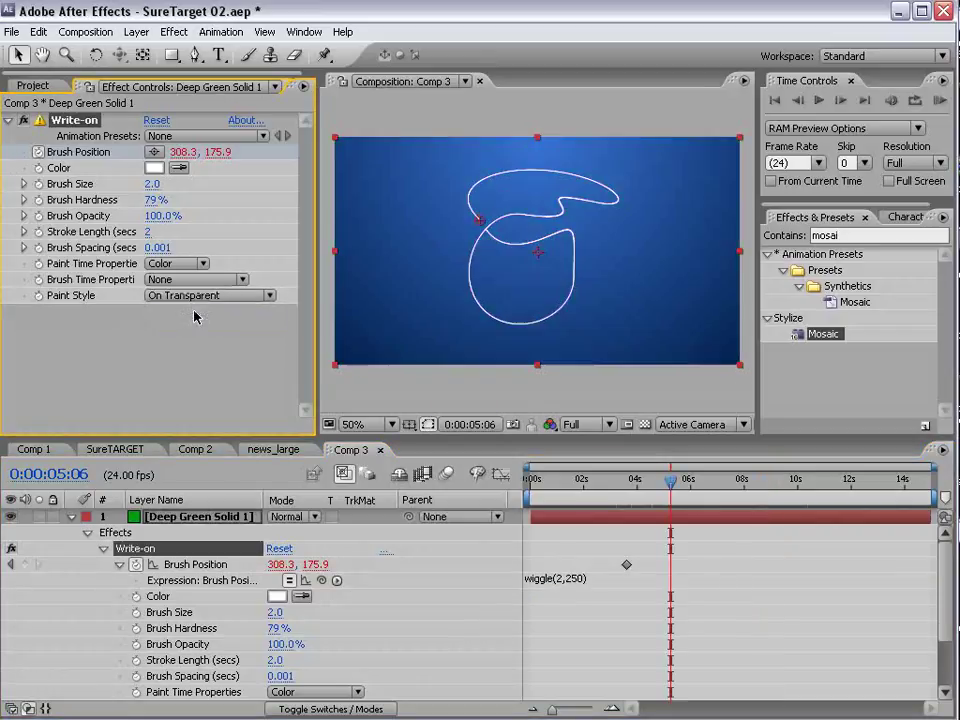
left_click(719, 482)
left_click_drag(719, 486, 617, 482)
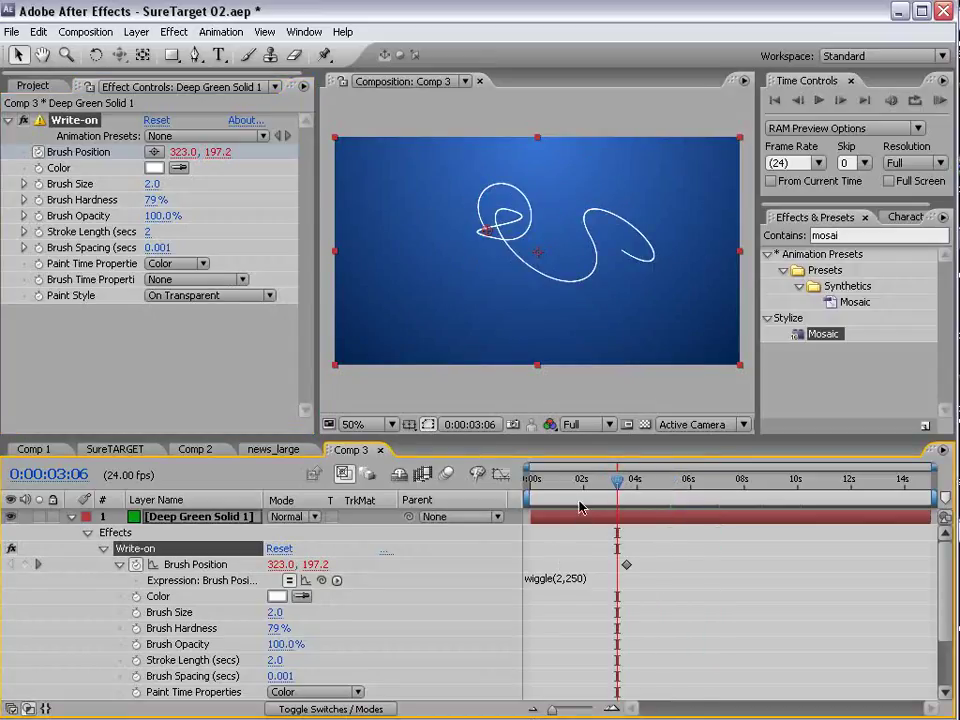
Set the brush position expression's wiggle frequency to 3 and scrub through the animation to check the line
left_click(560, 578)
left_click(567, 579)
key("BackSpace")
type("3")
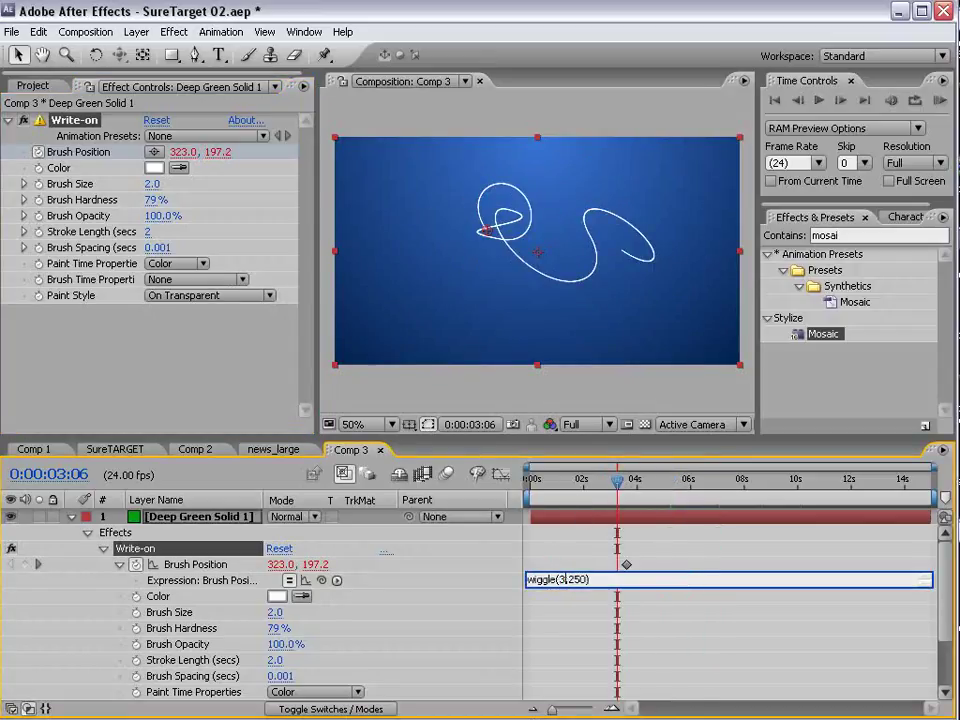
left_click(687, 592)
left_click_drag(583, 480, 699, 490)
left_click(680, 532)
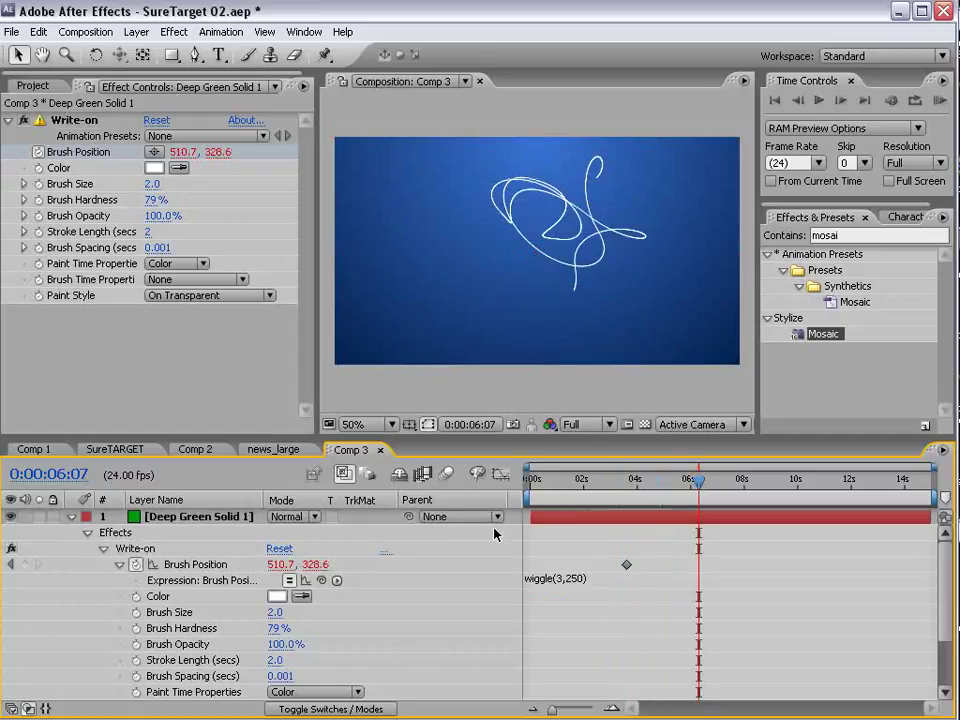
Pre-compose the green solid as "Line Animation", moving all attributes into the new composition
left_click(71, 518)
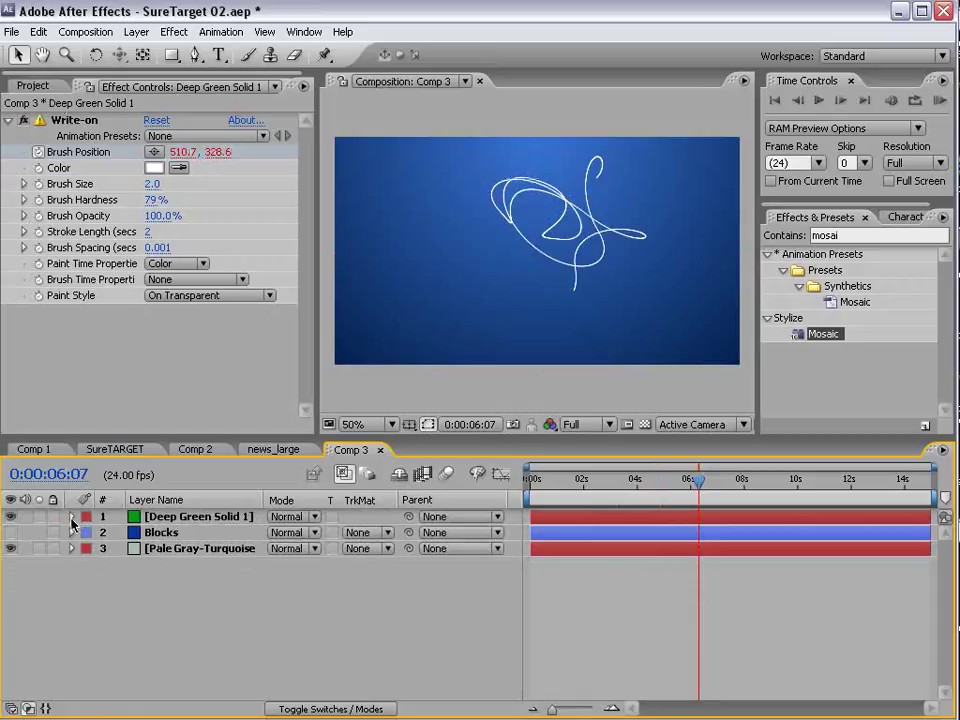
left_click(135, 518)
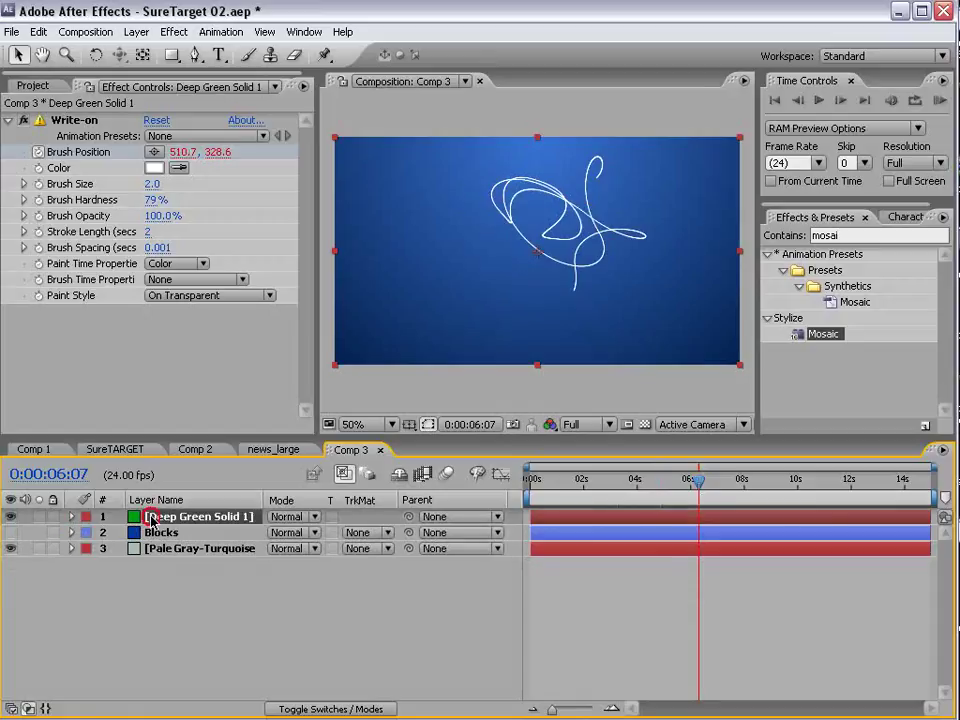
left_click(137, 32)
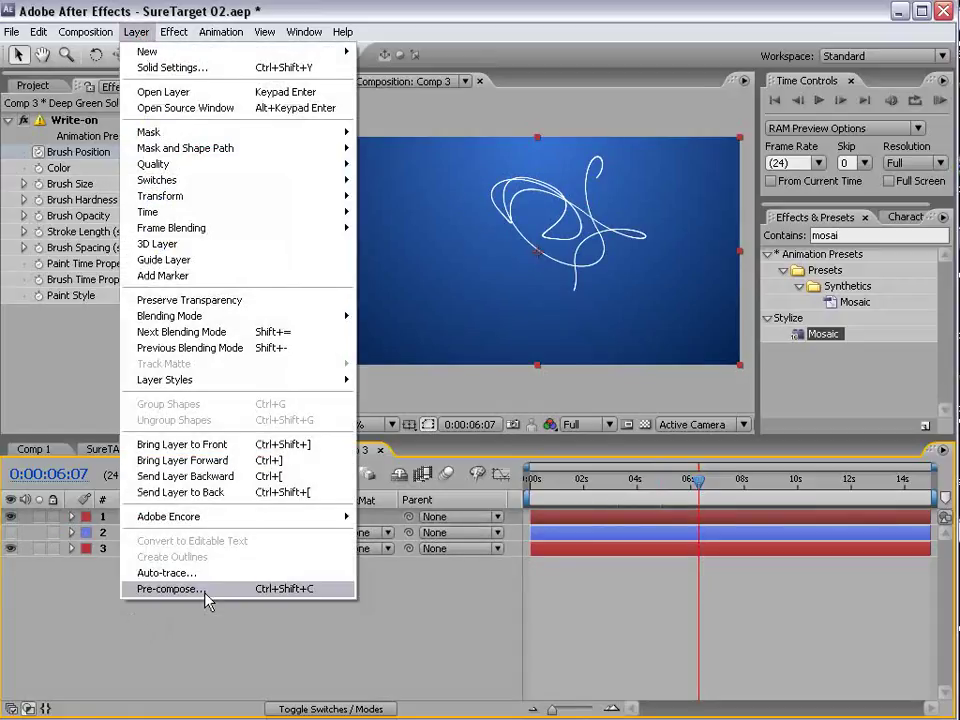
left_click(165, 588)
left_click(212, 284)
left_click_drag(459, 183, 36, 178)
type("Line")
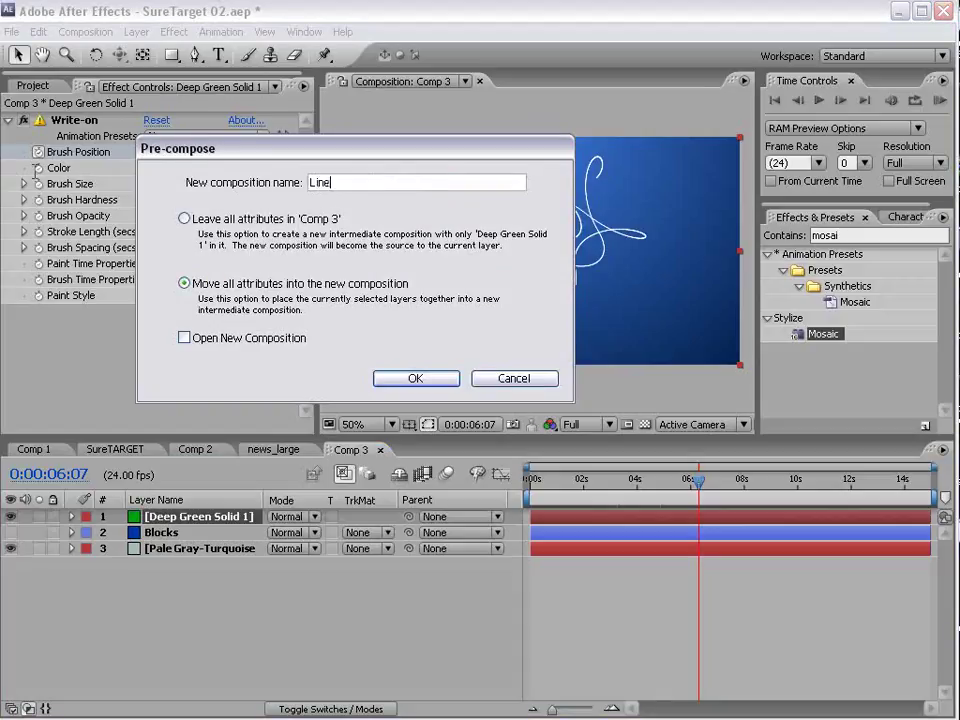
type(" Animation")
key("Return")
Select the Line Animation composition among the project's tutorial files
left_click(36, 82)
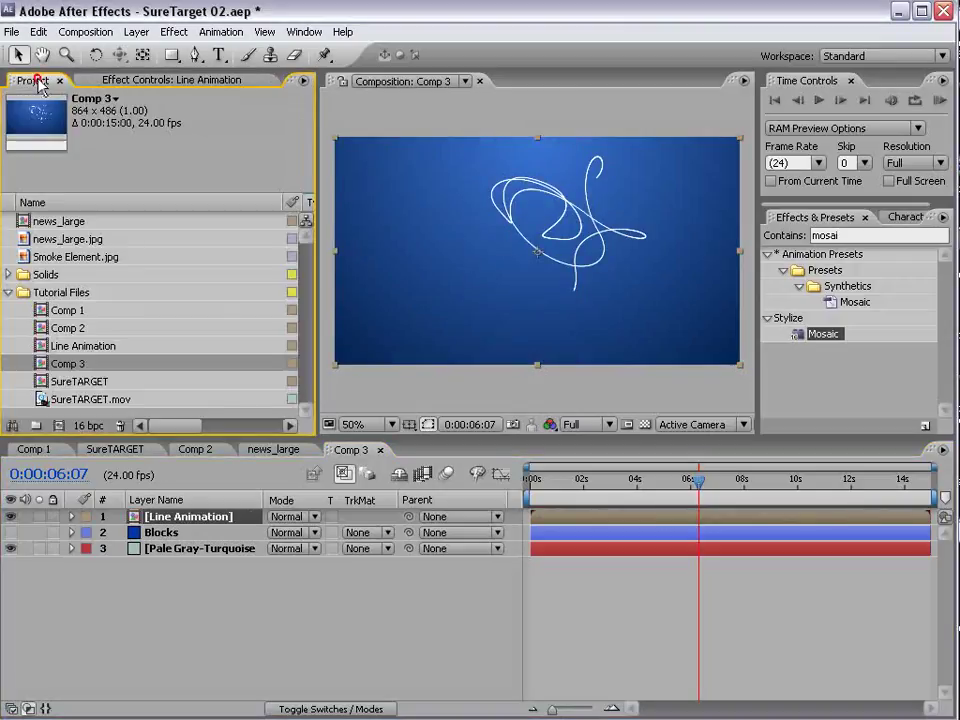
left_click(45, 363)
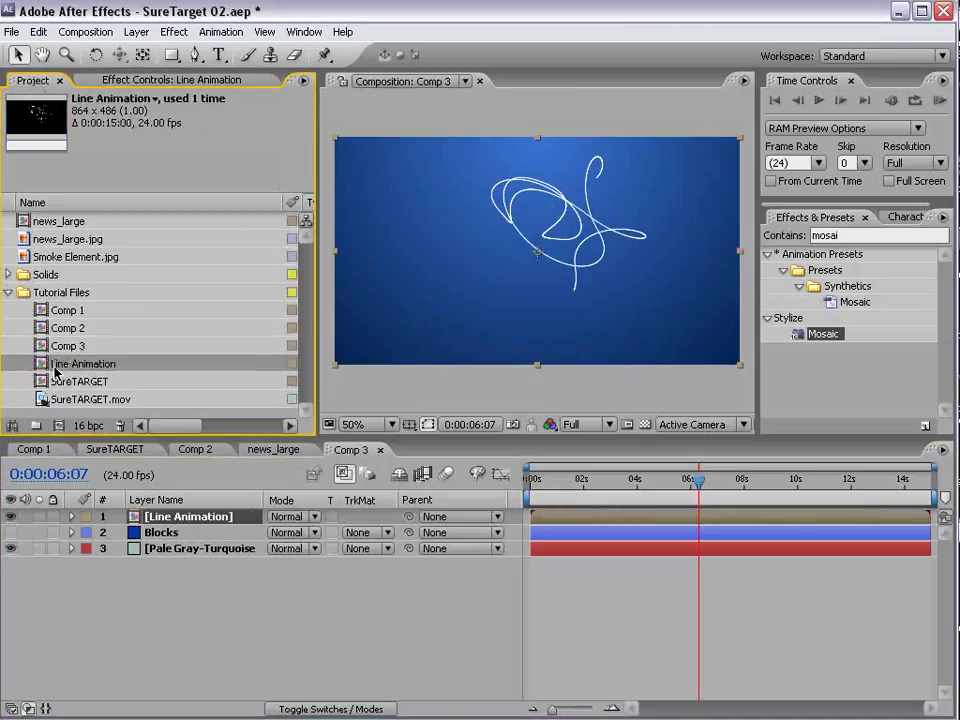
Create a movie proxy for the Line Animation composition and set its render settings to Best Settings
right_click(60, 366)
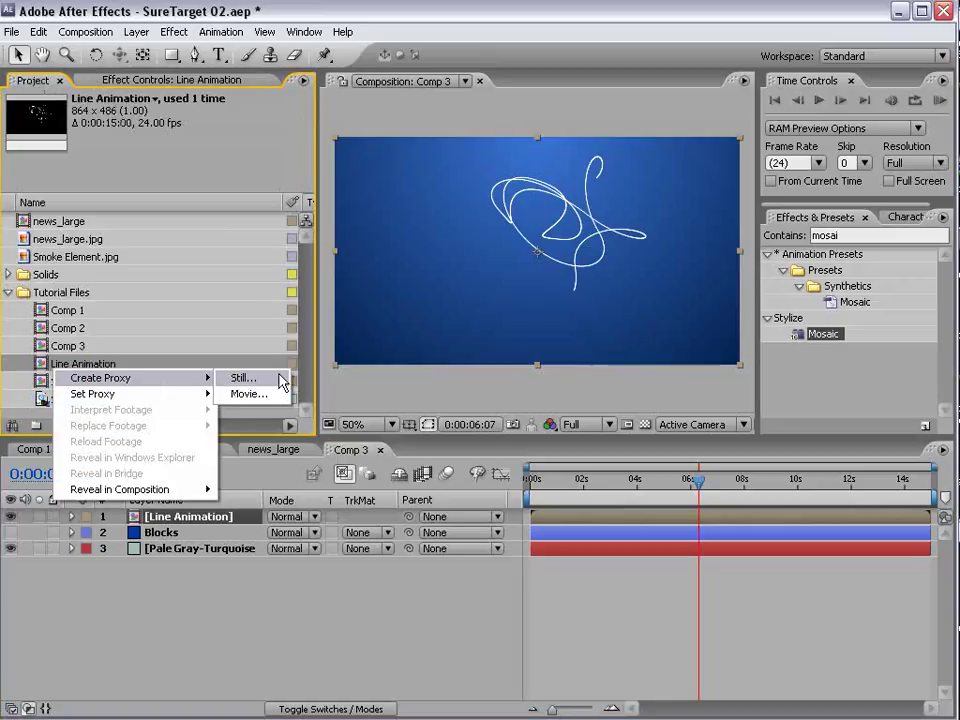
left_click(275, 400)
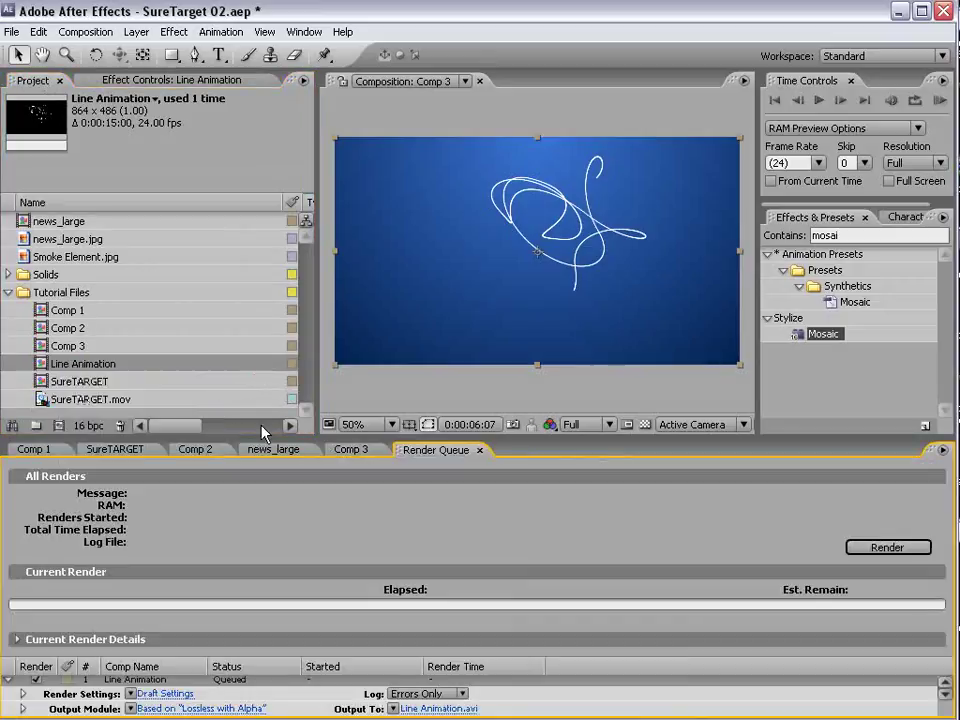
left_click_drag(257, 443, 248, 306)
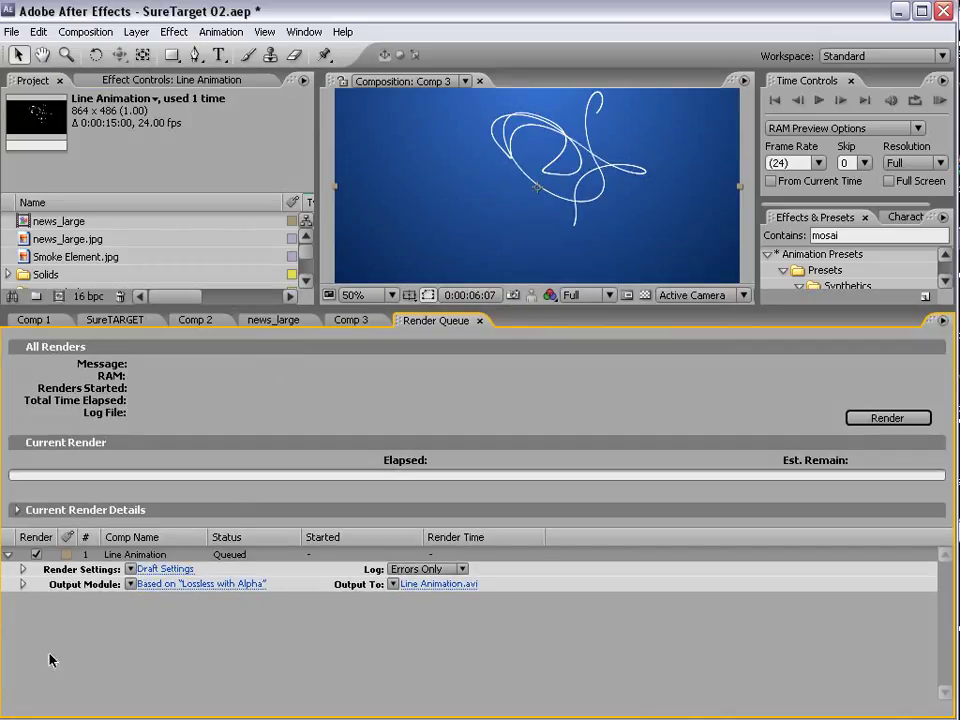
left_click(130, 568)
left_click(166, 583)
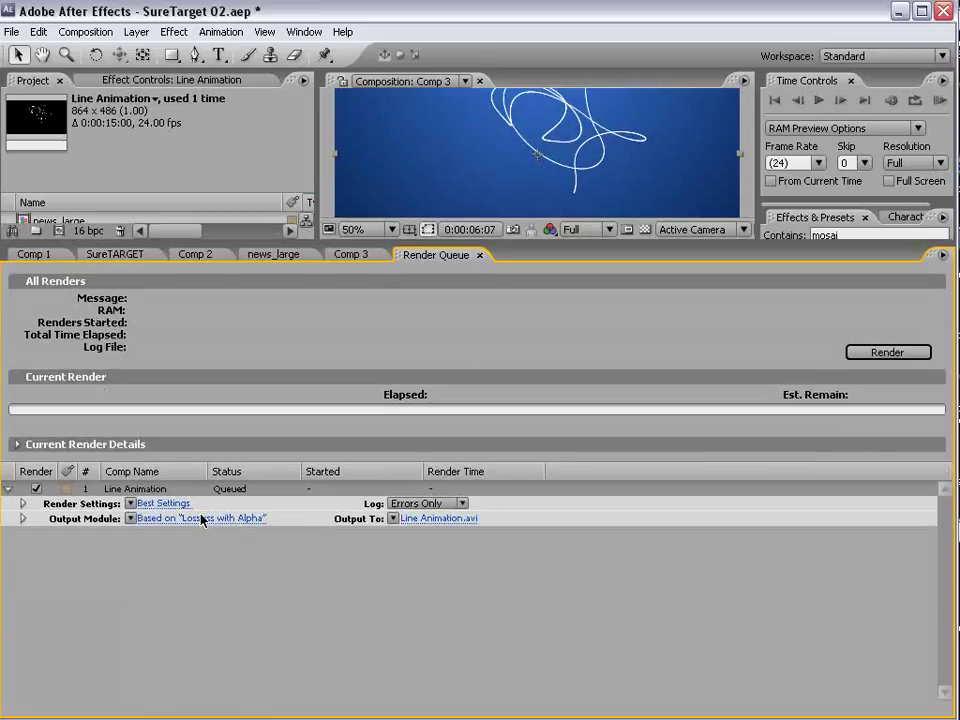
Configure the proxy's output module as a QuickTime Movie with PNG compression and RGB + Alpha channels
left_click(177, 519)
left_click(343, 159)
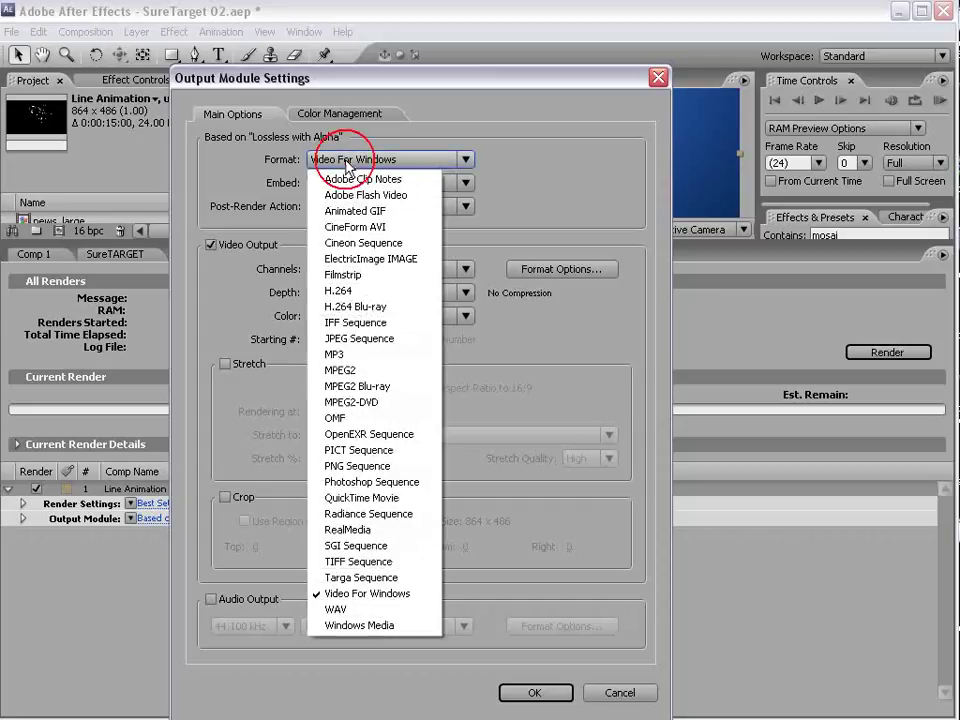
left_click(373, 498)
left_click(545, 268)
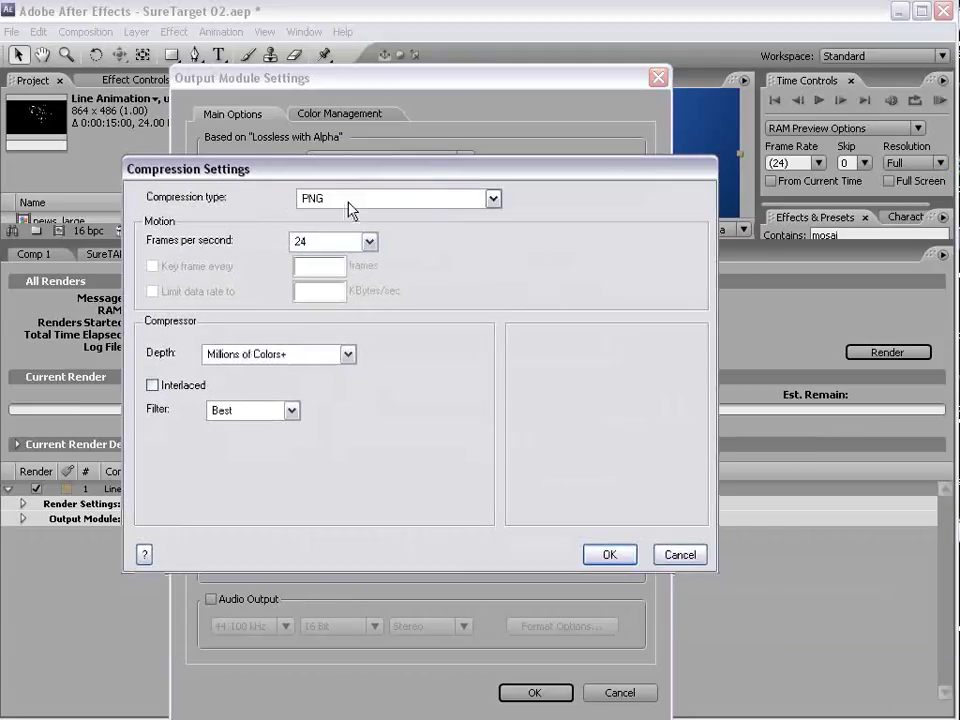
left_click(348, 207)
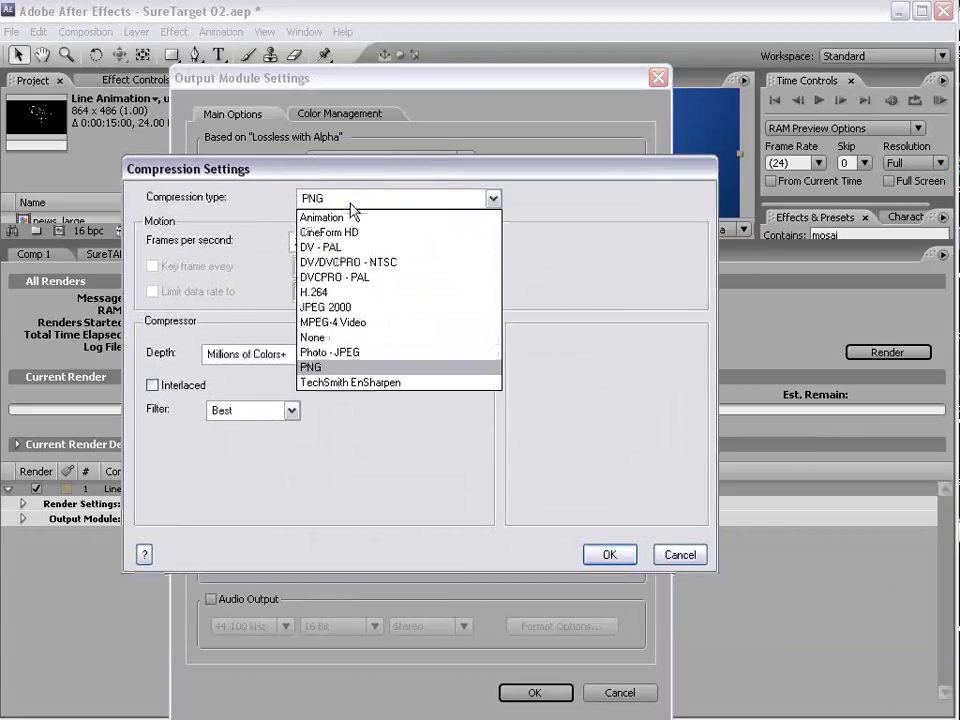
left_click(320, 366)
left_click(607, 555)
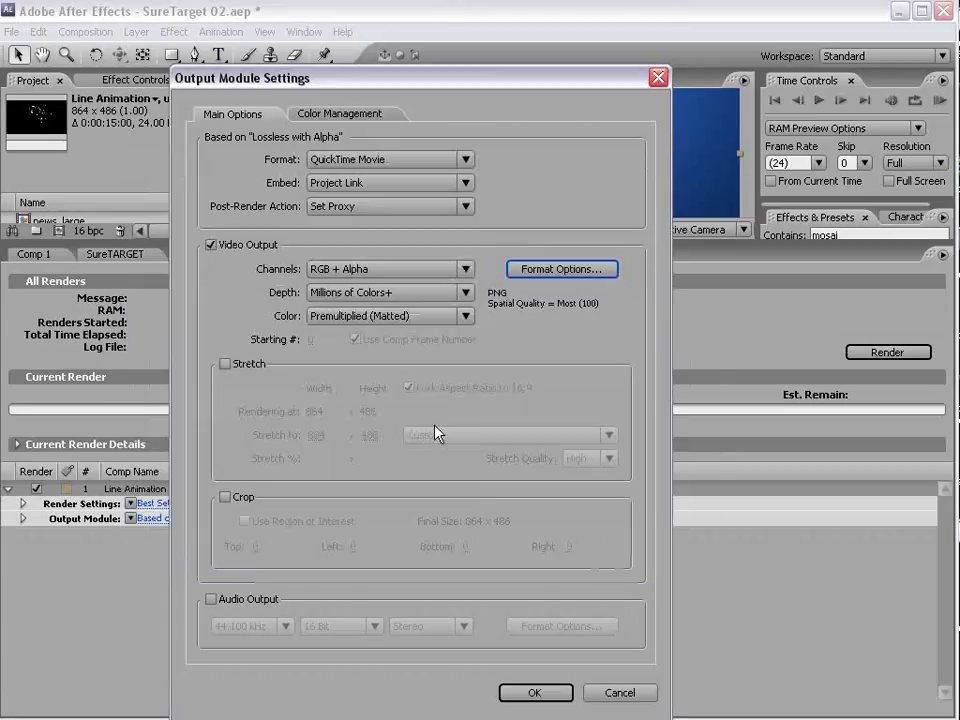
left_click(345, 269)
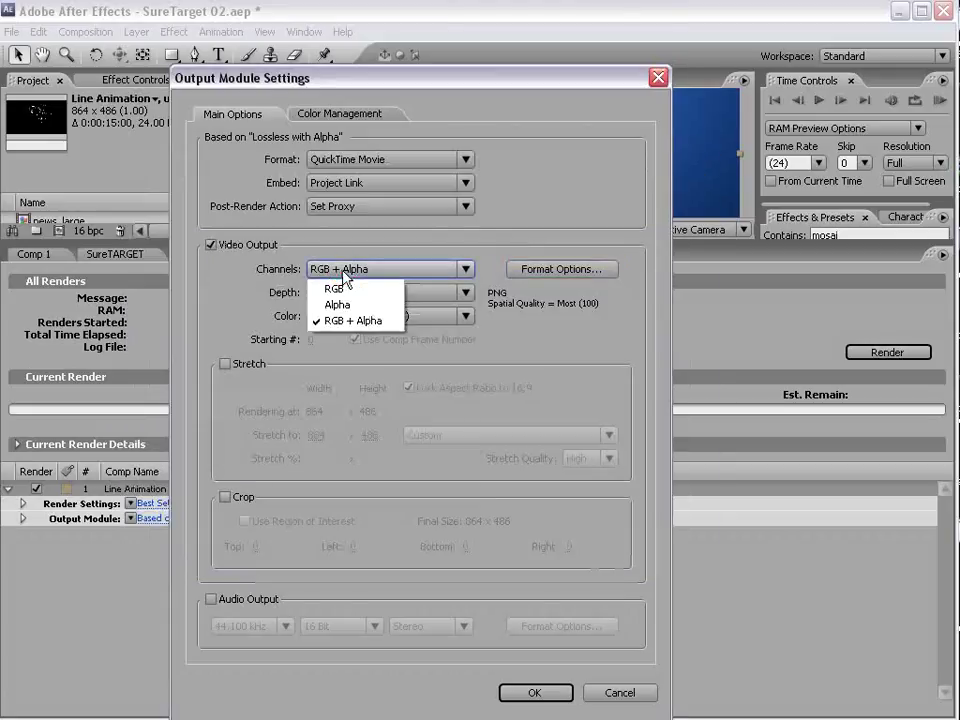
left_click(350, 321)
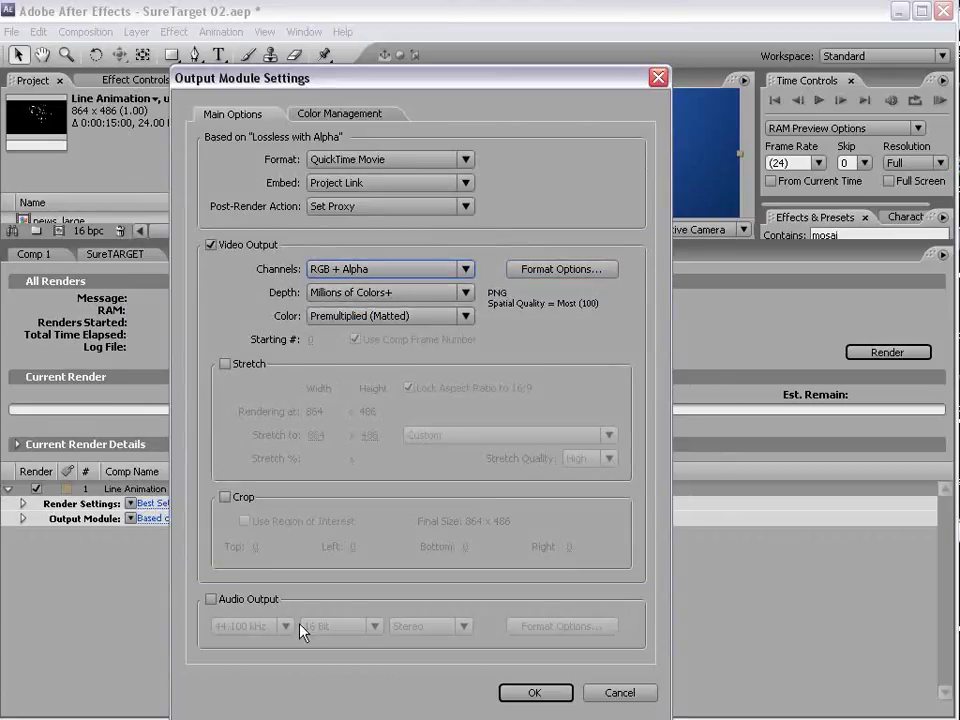
left_click(534, 692)
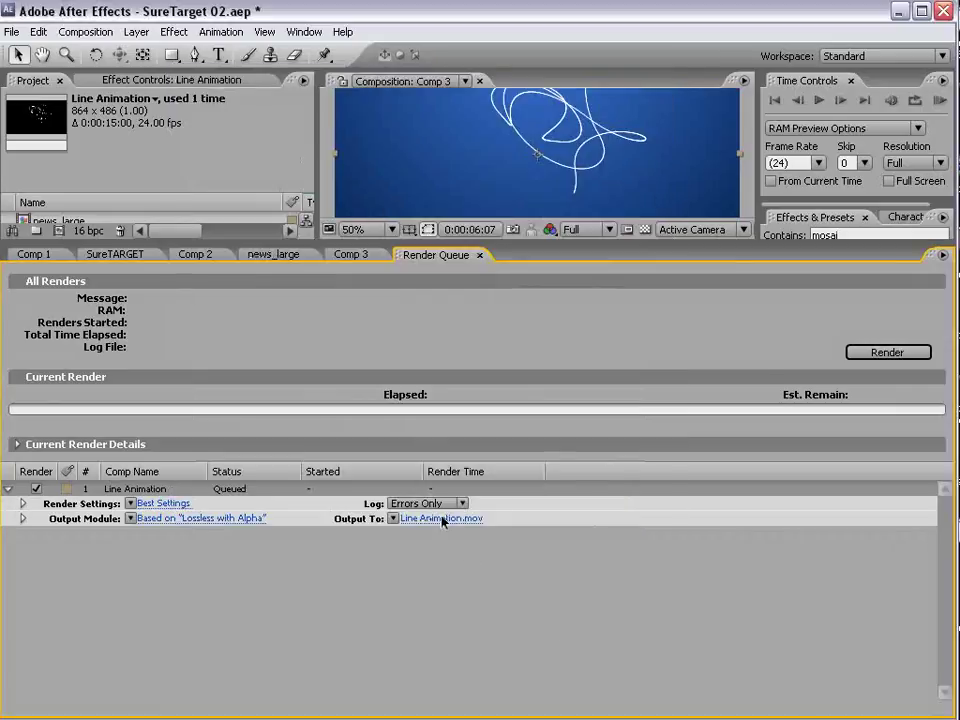
Render the Line Animation proxy, close the render queue and restore the panel heights
left_click(881, 353)
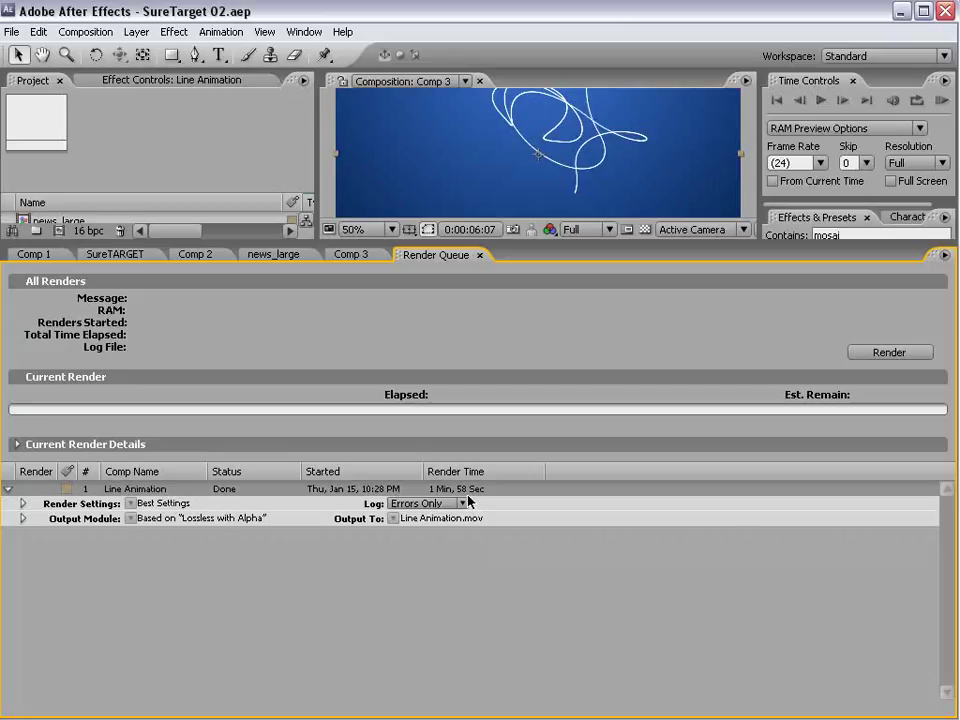
left_click(480, 256)
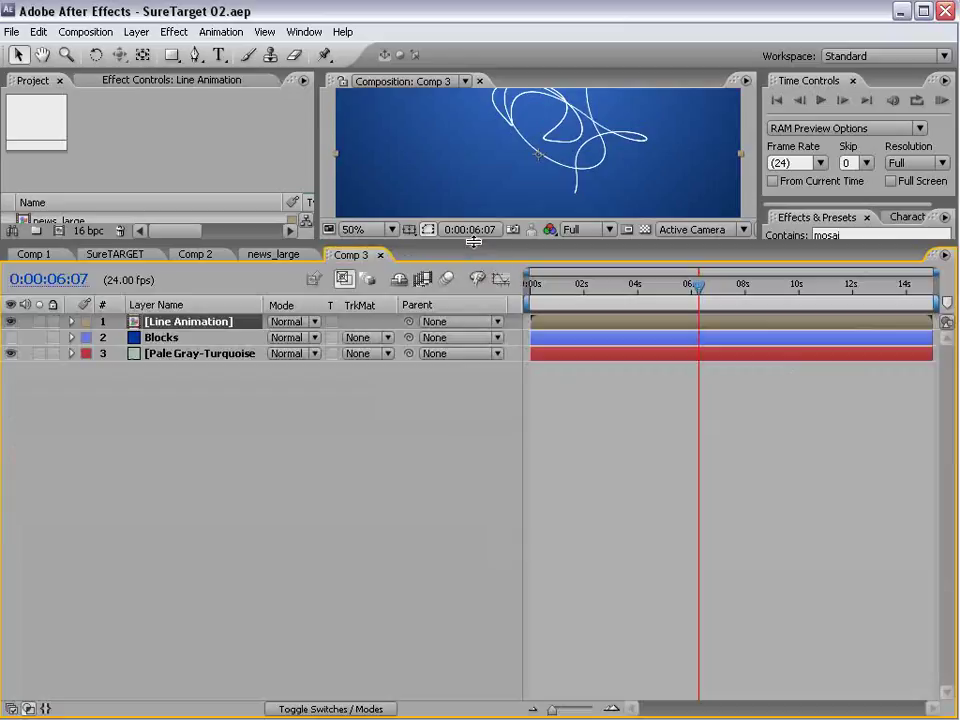
left_click_drag(482, 245, 457, 367)
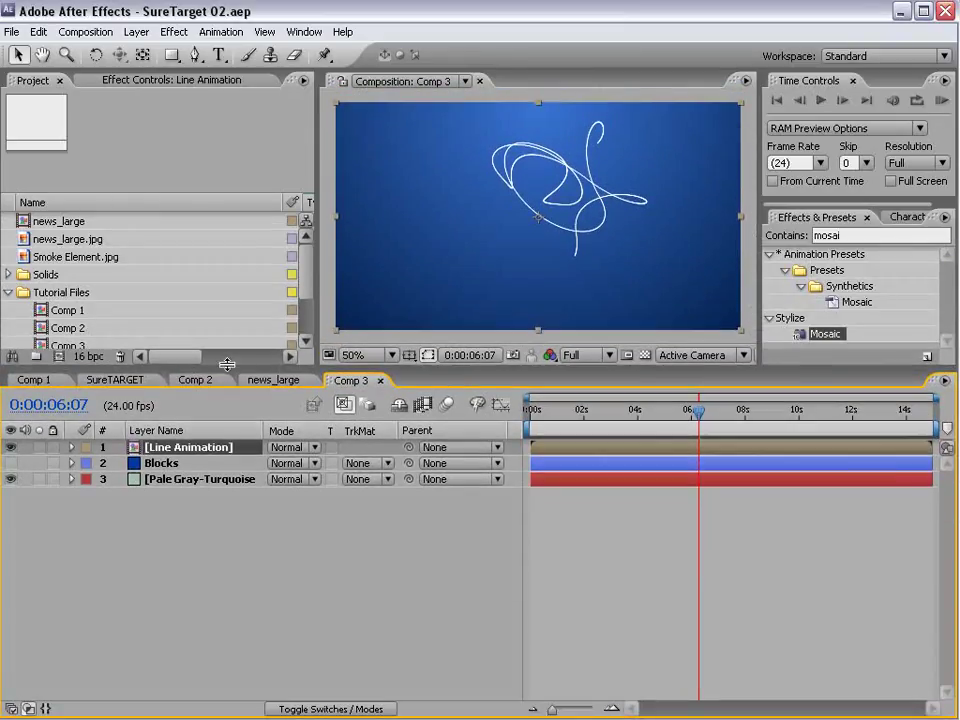
left_click_drag(225, 366, 220, 452)
Open the Line Animation composition to check its proxy, and scrub through the line animation in Comp 3
left_click(77, 377)
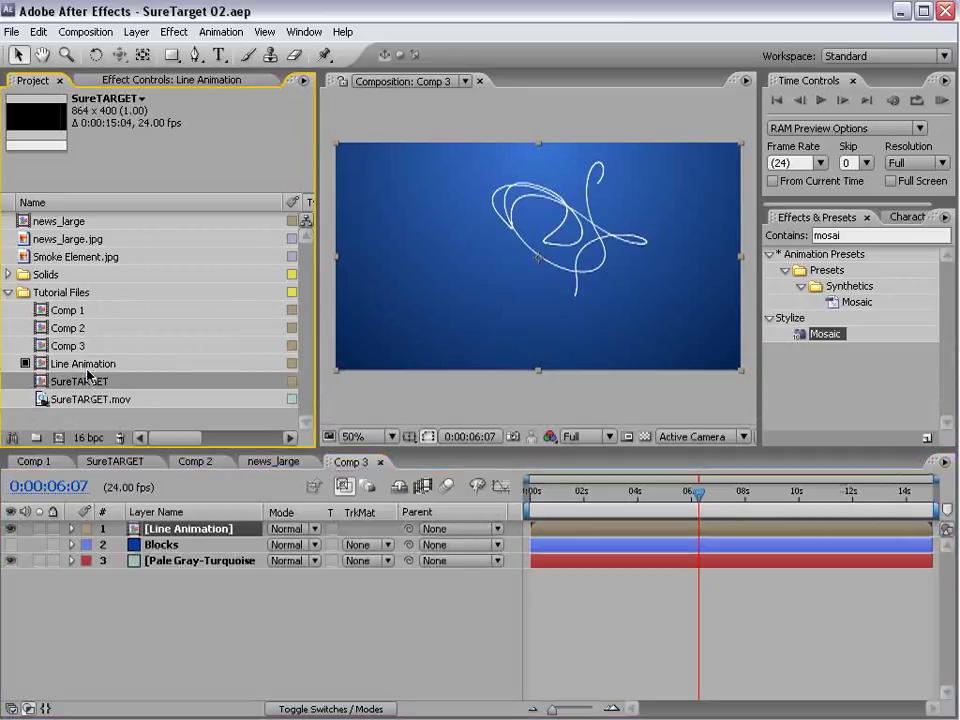
left_click(84, 367)
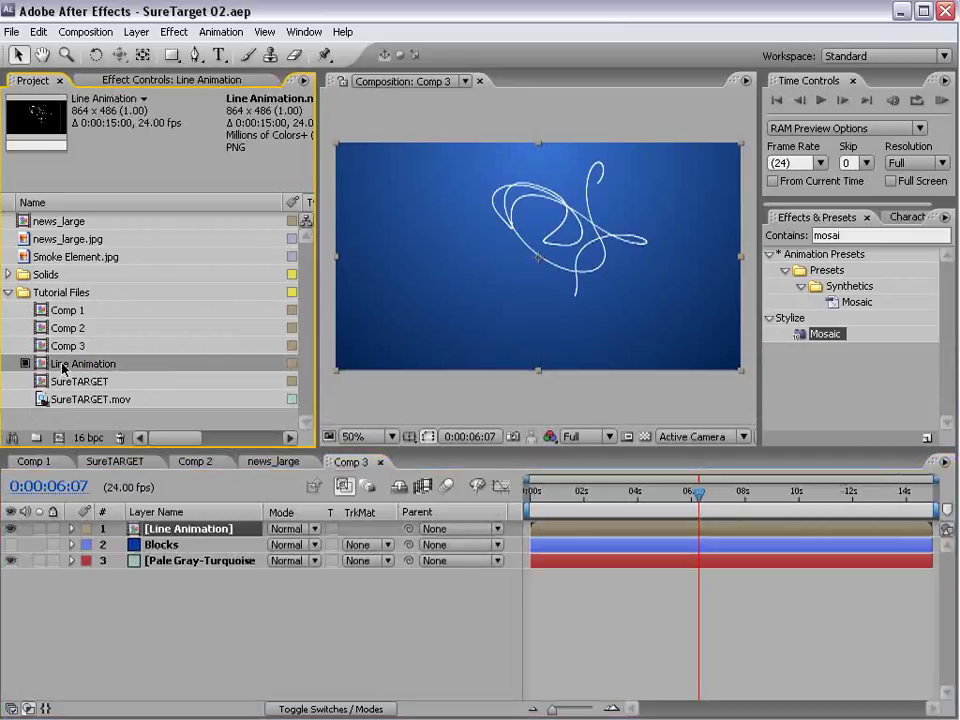
double_click(80, 366)
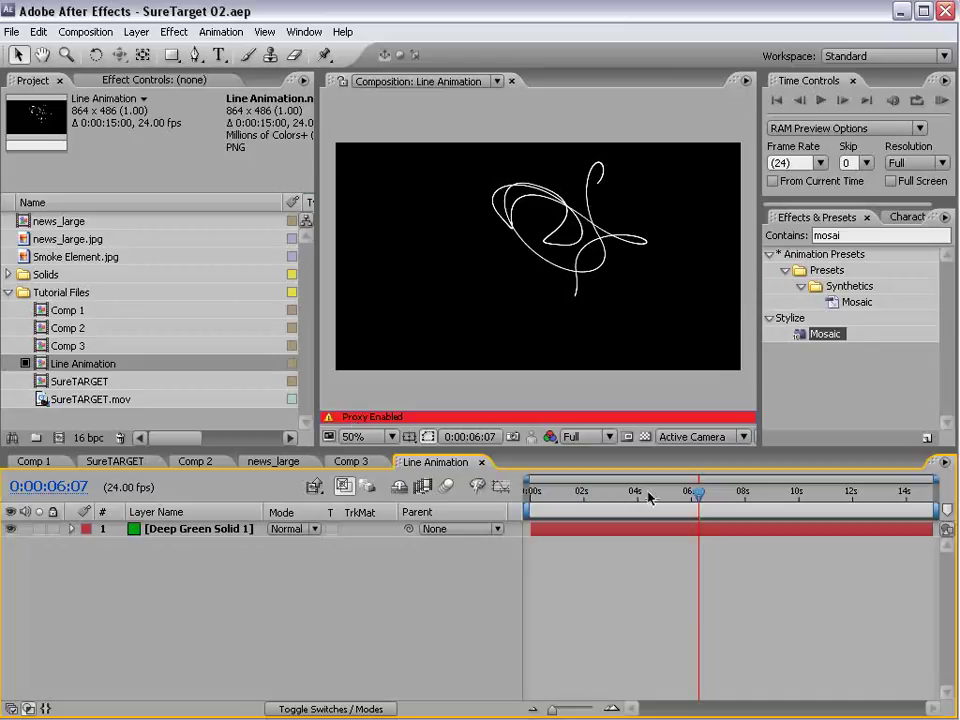
left_click_drag(640, 495, 577, 500)
left_click(351, 463)
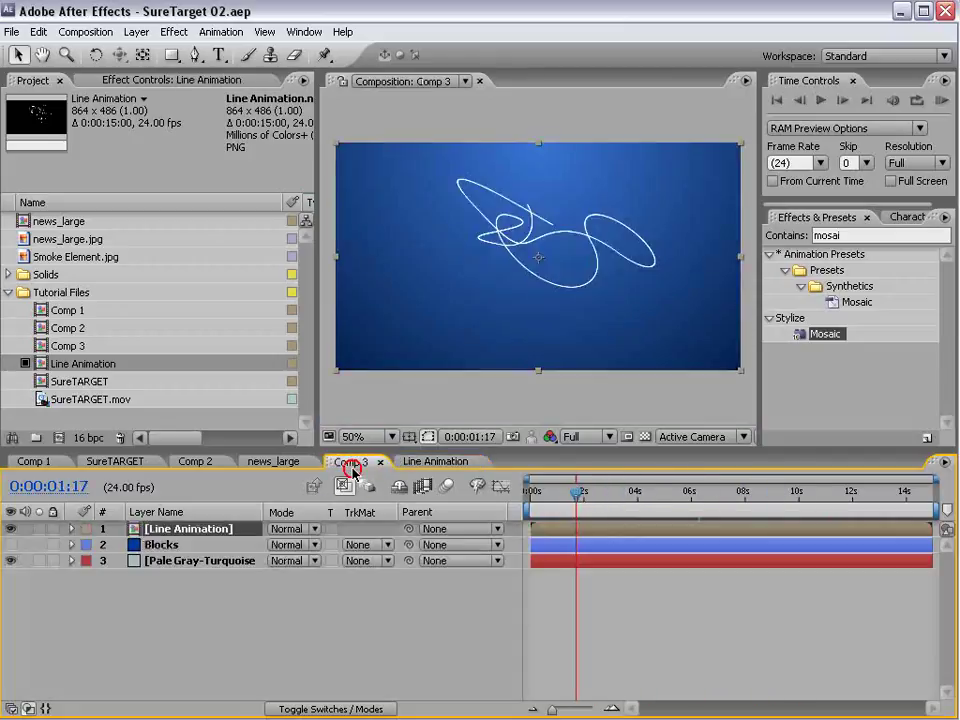
left_click_drag(577, 560, 714, 566)
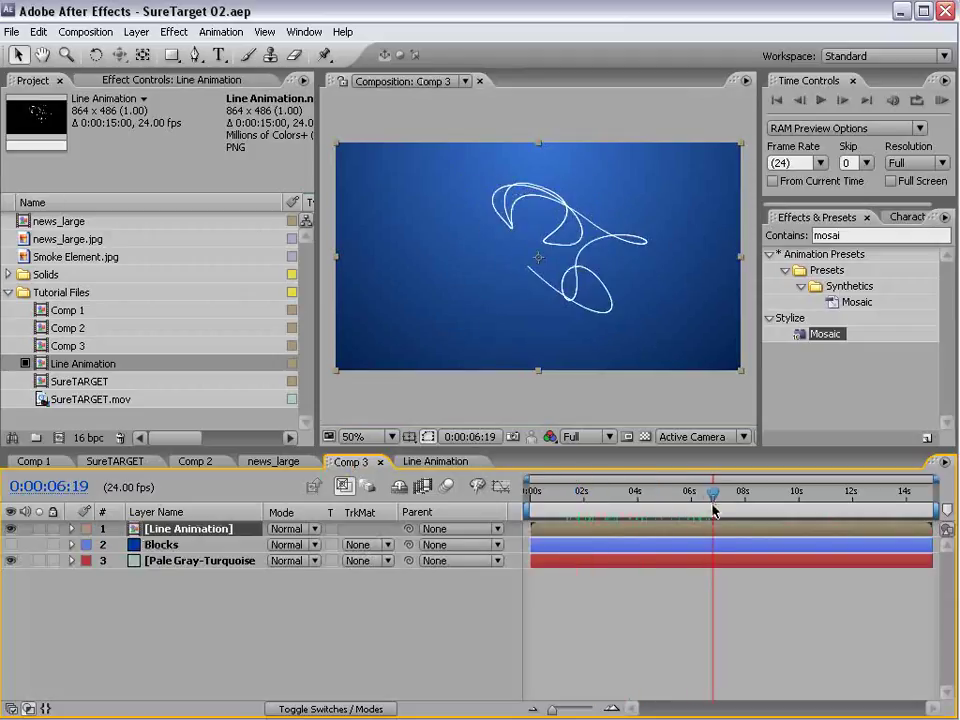
Hide the Line Animation layer in Comp 3 and leave all layers deselected
left_click(11, 545)
left_click(11, 545)
left_click(11, 529)
left_click(548, 605)
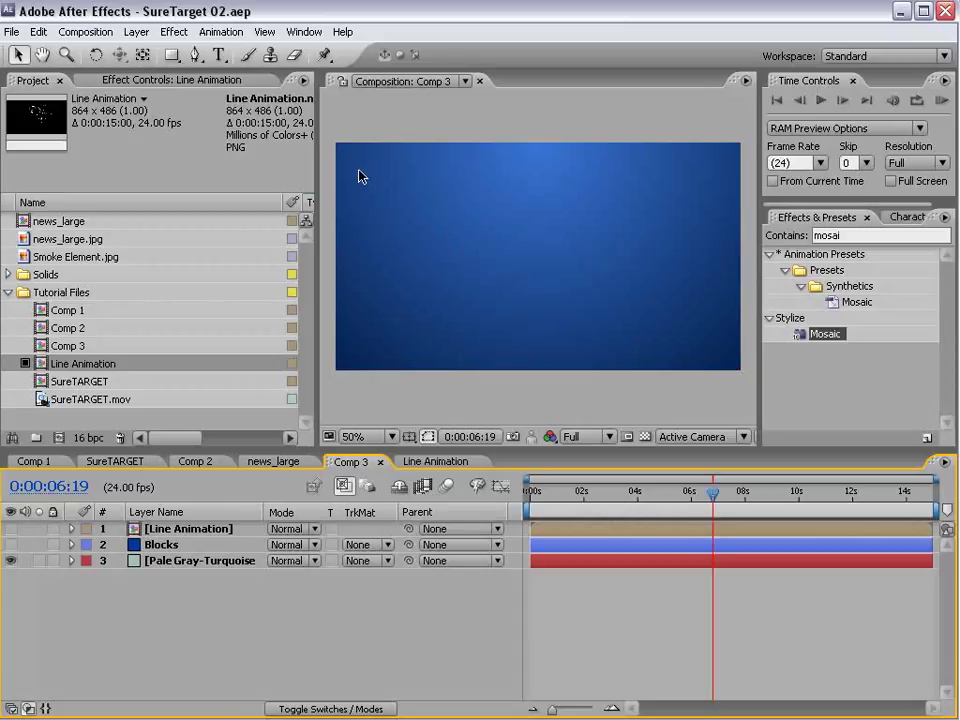
Add a new black solid 250 by 250 pixels to Comp 3
left_click(124, 35)
left_click(139, 51)
left_click(366, 72)
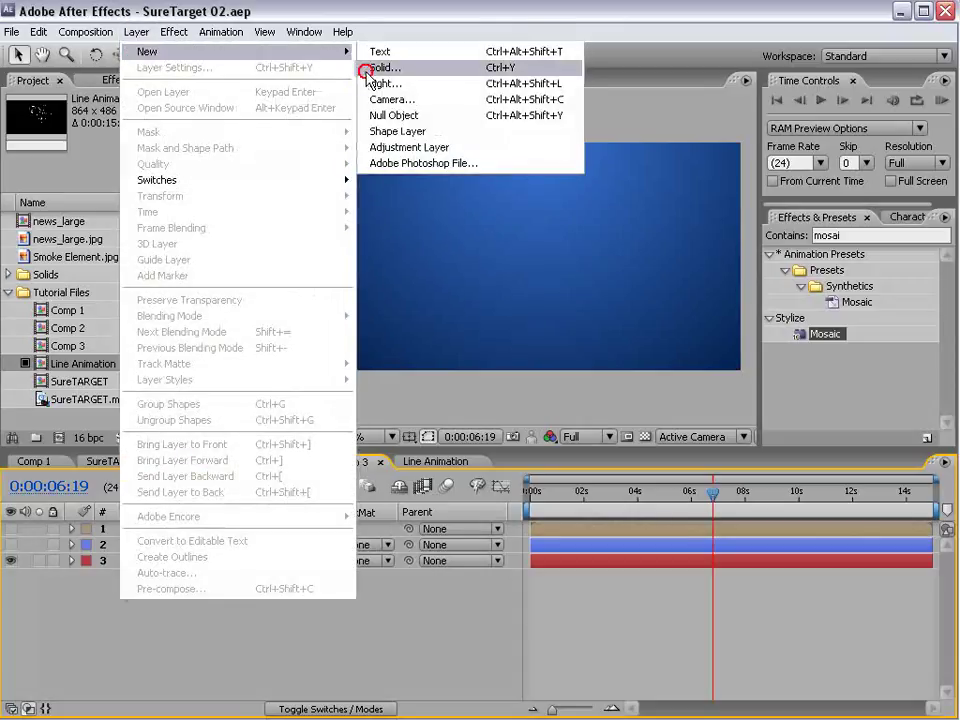
left_click(300, 264)
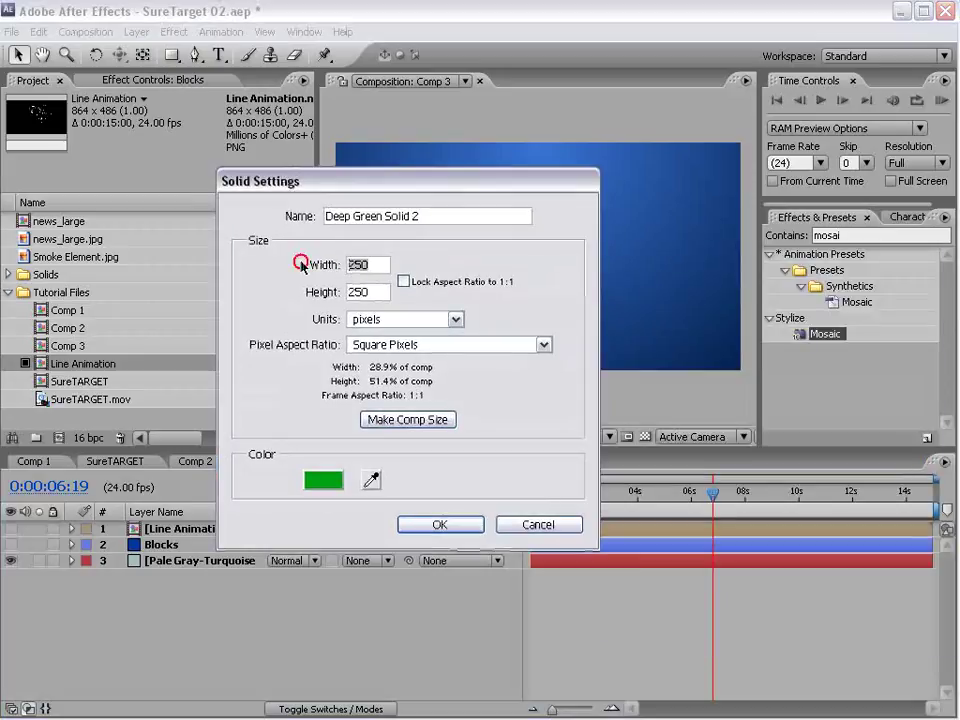
left_click_drag(378, 293, 302, 292)
left_click(328, 482)
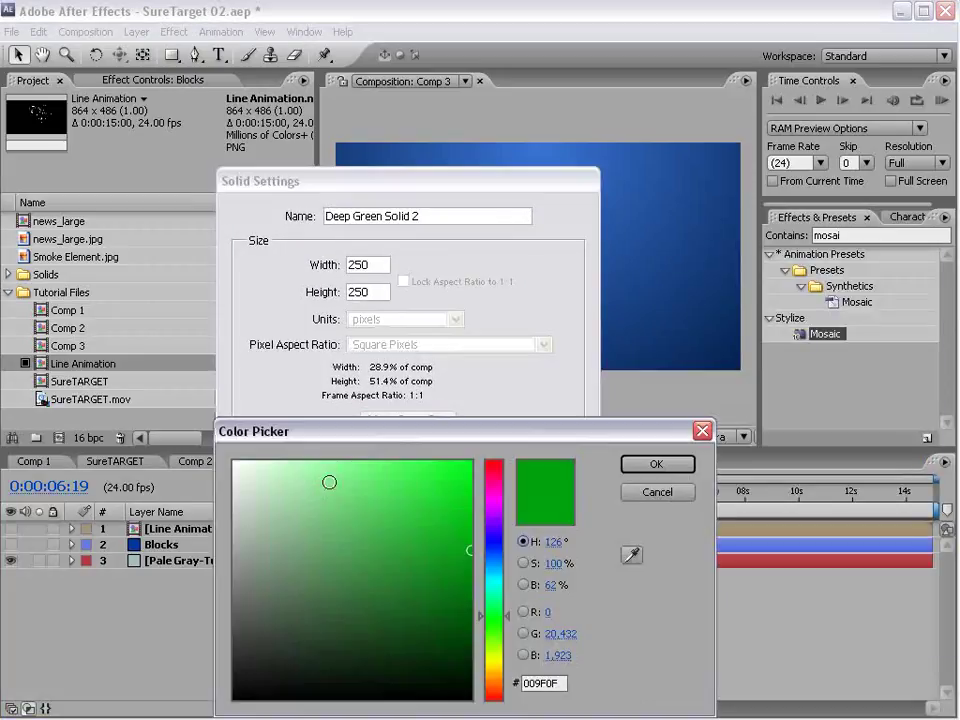
left_click_drag(430, 640, 470, 697)
left_click(648, 474)
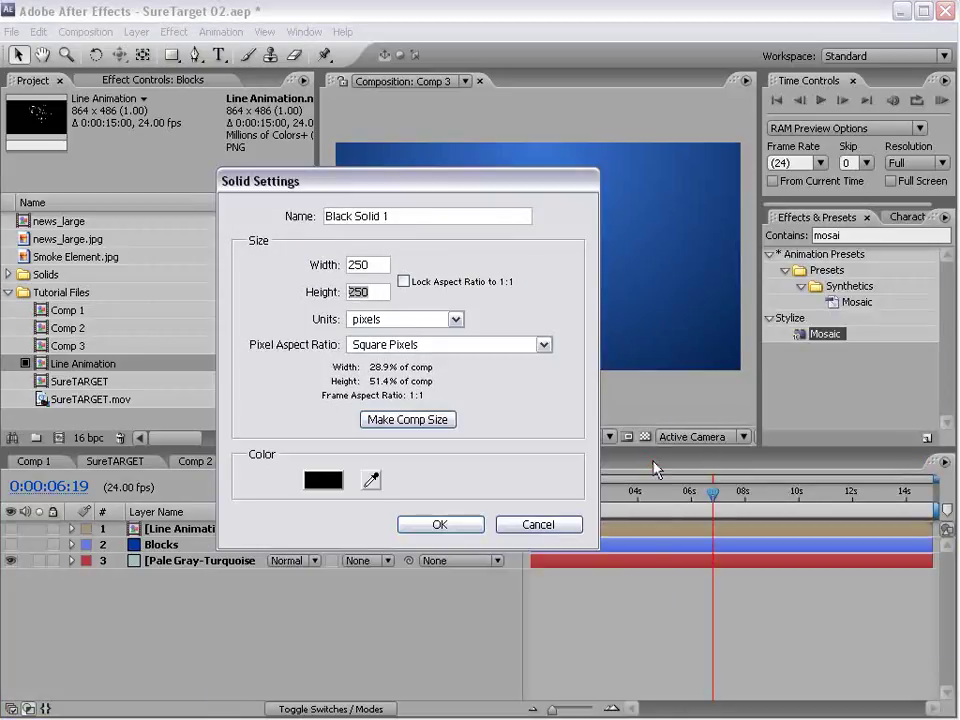
left_click(428, 524)
Apply the Lens Flare effect to the black solid and move the flare center to the solid's middle, at about 125, 124
left_click(168, 32)
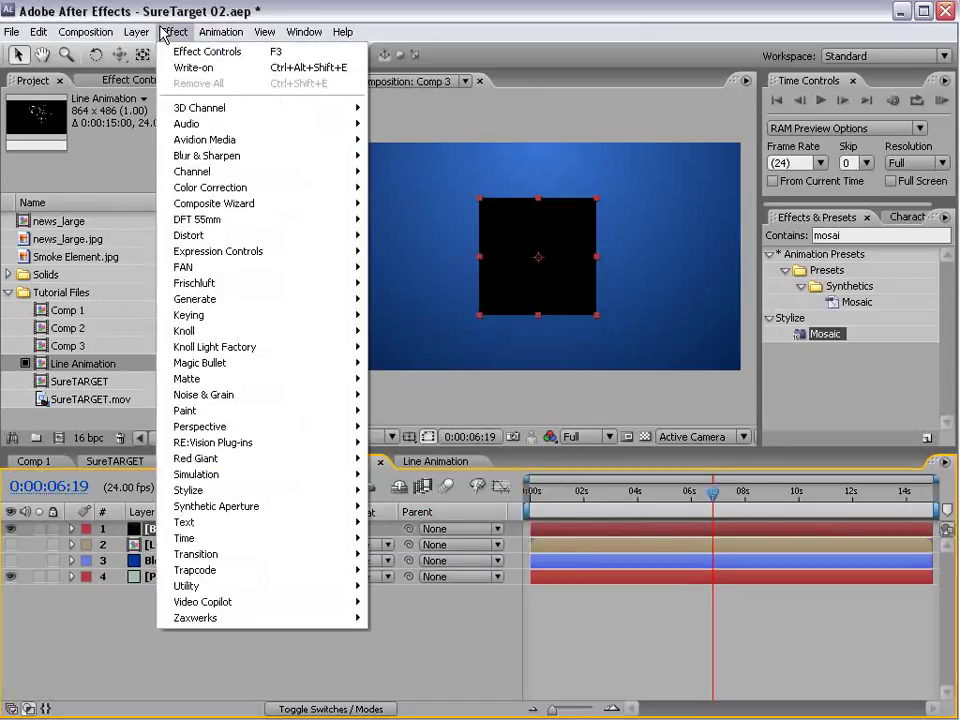
mouse_move(212, 299)
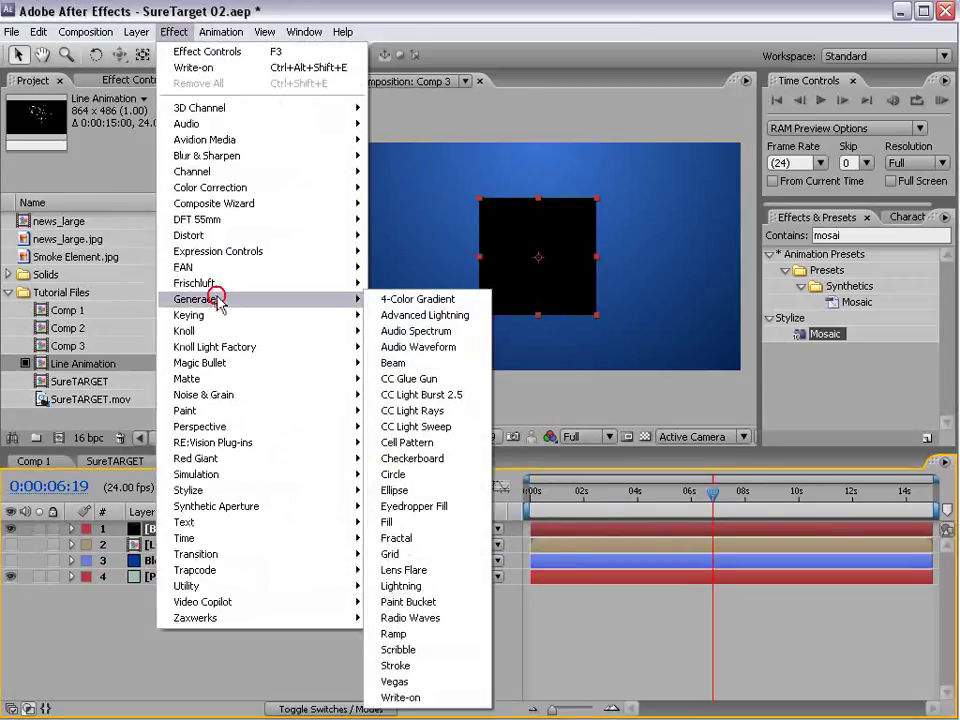
left_click(444, 576)
key("slash")
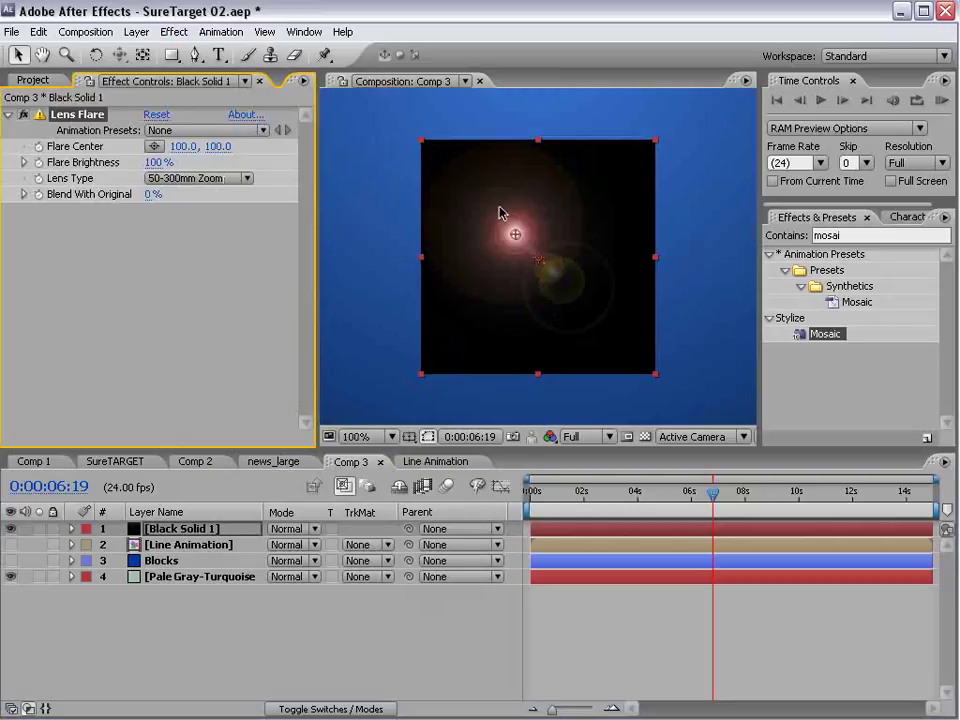
left_click_drag(516, 235, 537, 258)
Start keyframing the Lens Flare's Flare Brightness at 0:00:00:00 with a value of 0%
left_click_drag(581, 509, 476, 506)
key("equal")
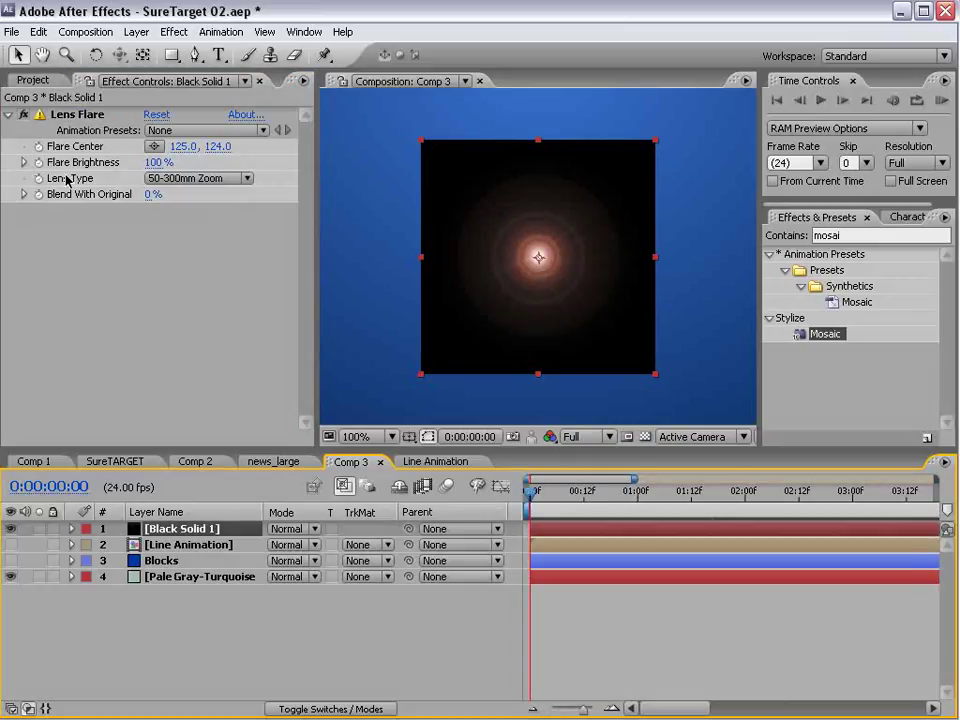
left_click(38, 162)
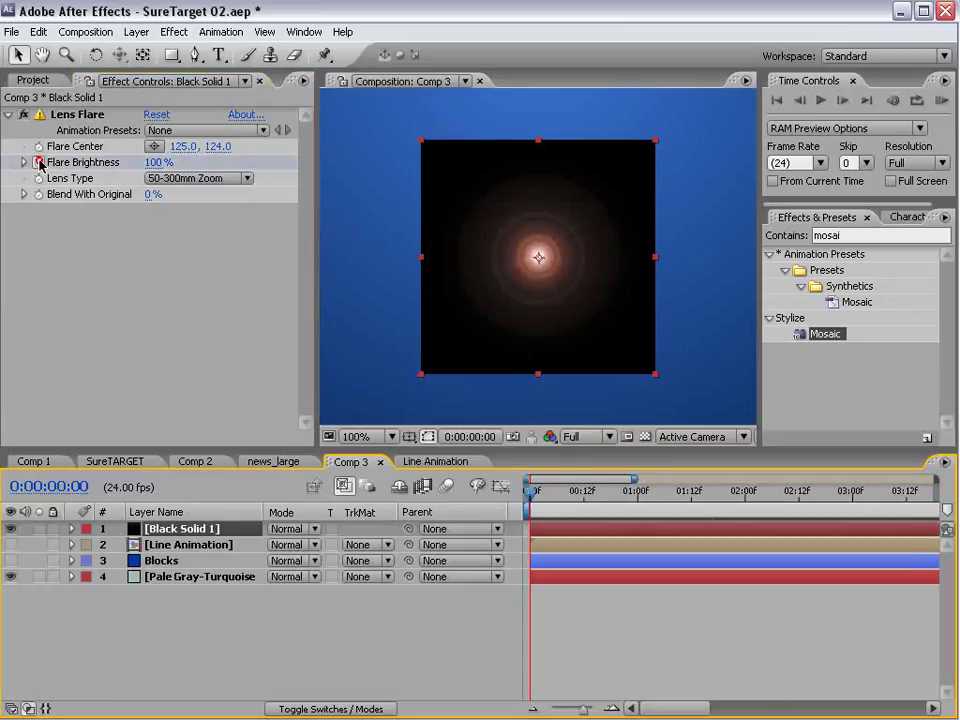
left_click(153, 162)
type("0")
key("Return")
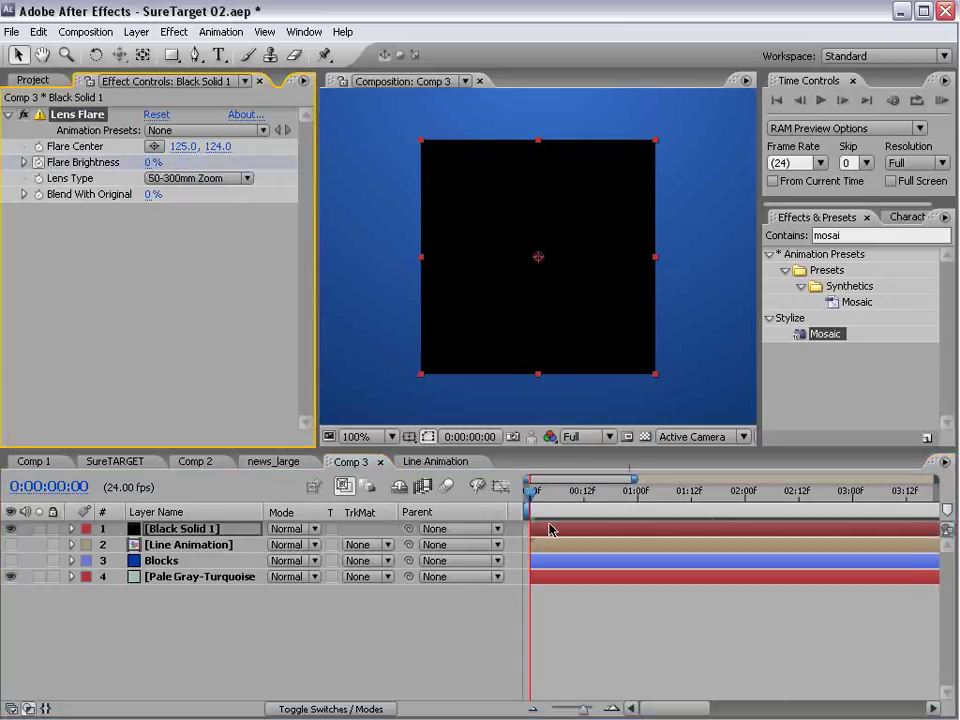
Add a Flare Brightness keyframe of 100% at 0:00:01:00
left_click_drag(535, 507, 637, 508)
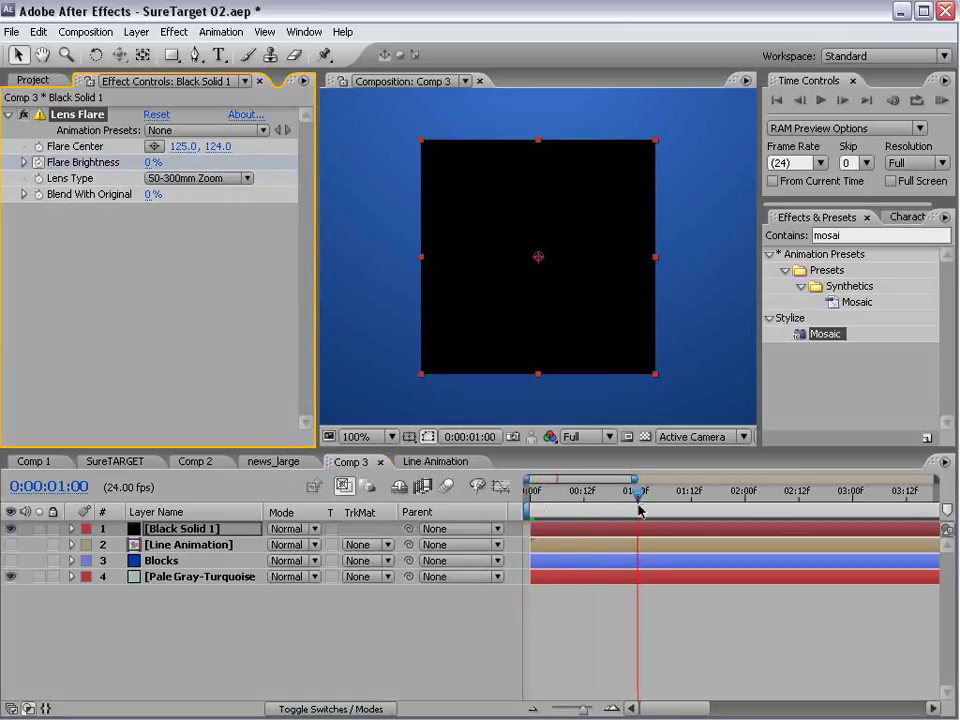
left_click(152, 162)
type("100")
key("Return")
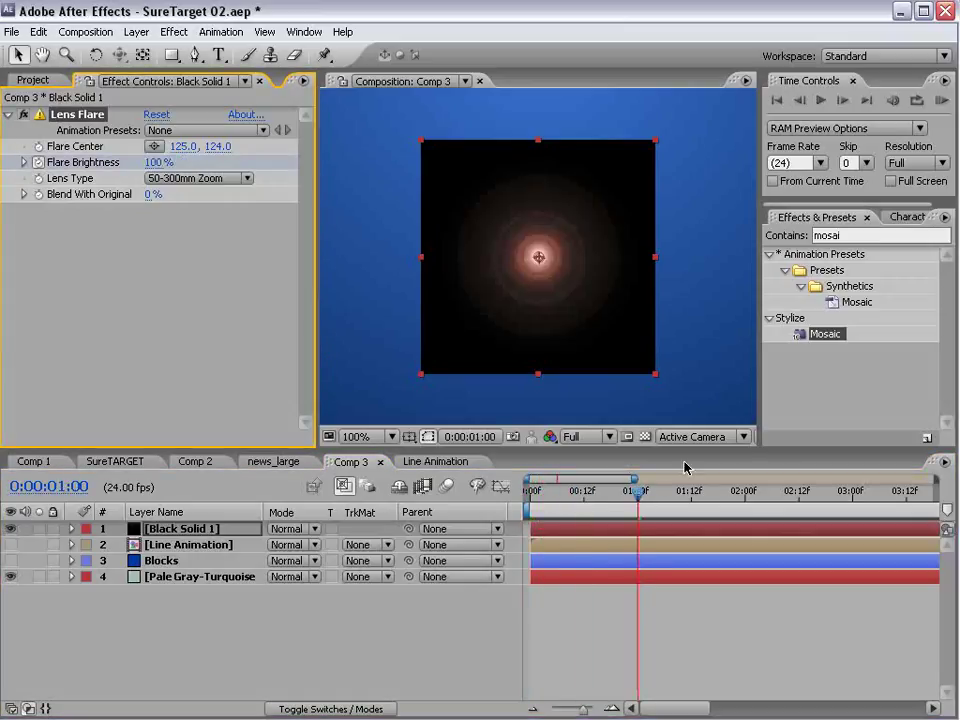
Add a Flare Brightness keyframe of 0% at 0:00:02:00
left_click_drag(695, 500, 742, 507)
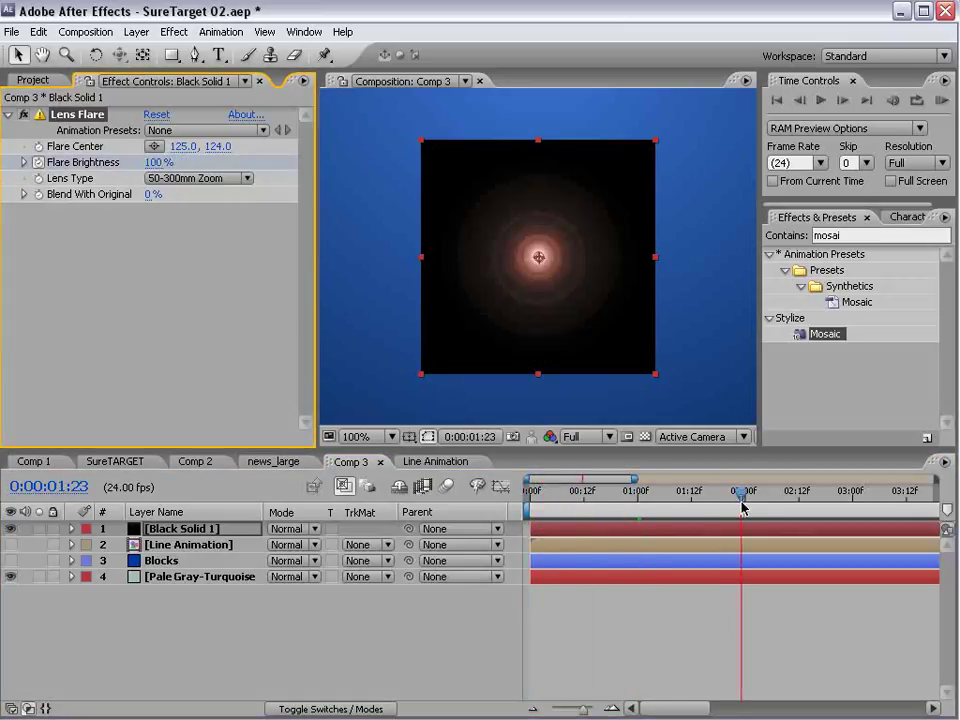
left_click(152, 164)
type("0")
key("Return")
End the work area at 0:00:02:00 and run a RAM preview of the flare fading in and out
key("n")
left_click(732, 613)
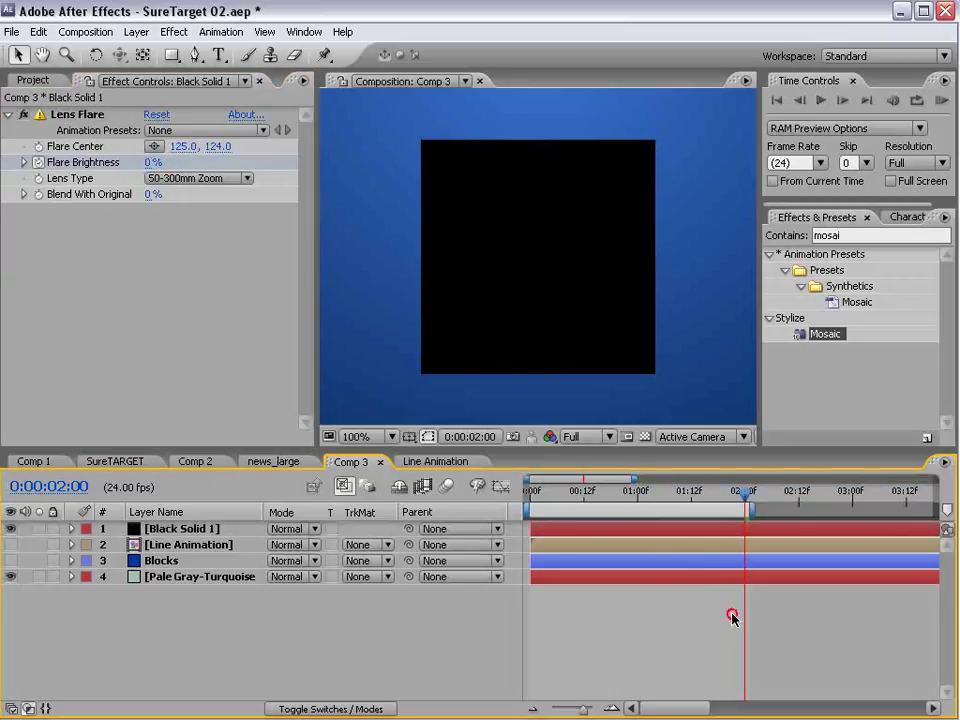
key("KP_0")
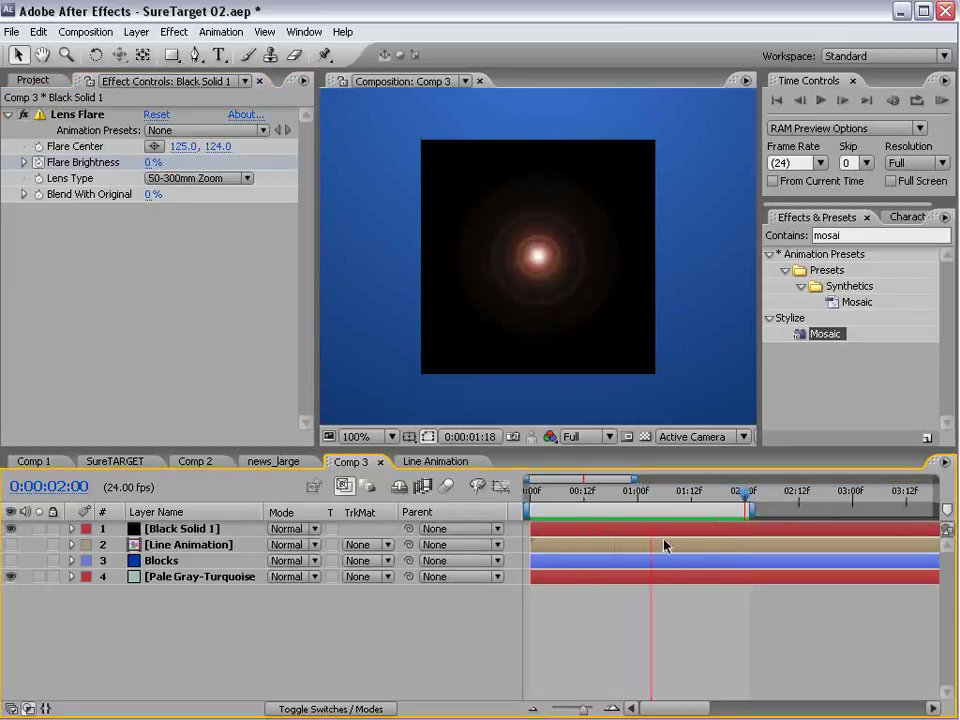
Reveal the Flare Brightness keyframes and move the 100% keyframe to about 0:00:00:07 and the final 0% keyframe to 0:00:00:21
left_click(621, 531)
key("u")
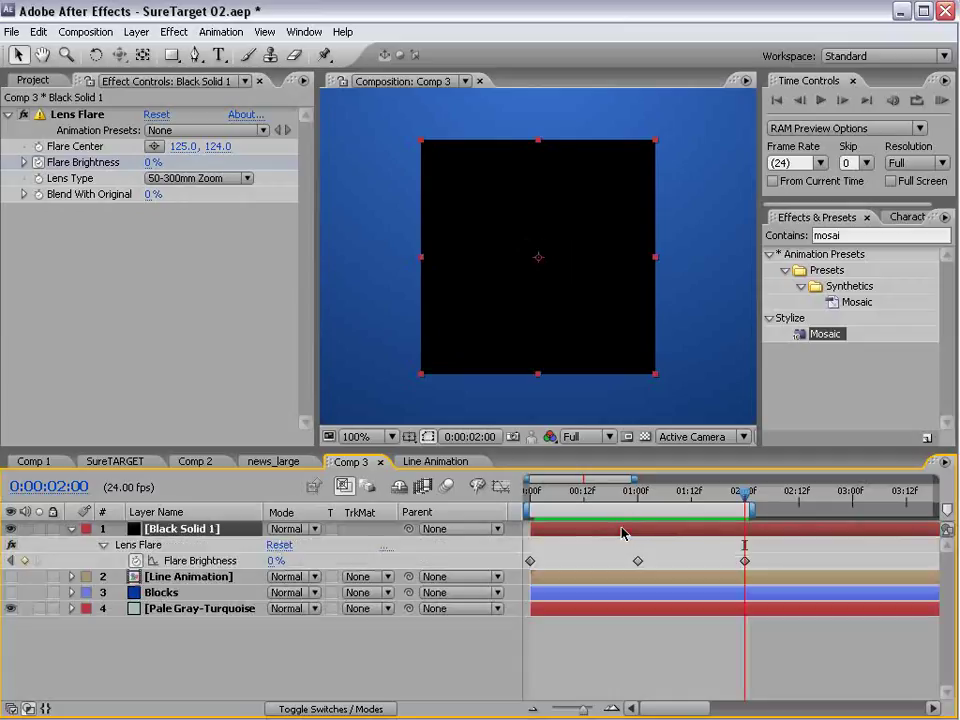
left_click_drag(595, 498, 575, 500)
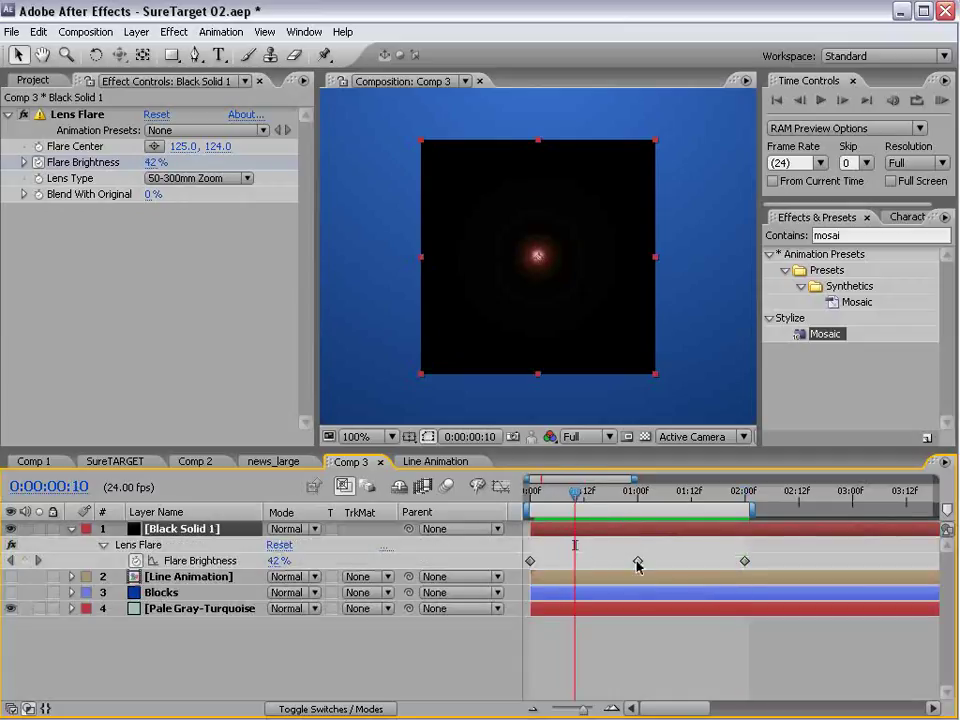
left_click_drag(637, 561, 561, 562)
left_click_drag(745, 562, 623, 561)
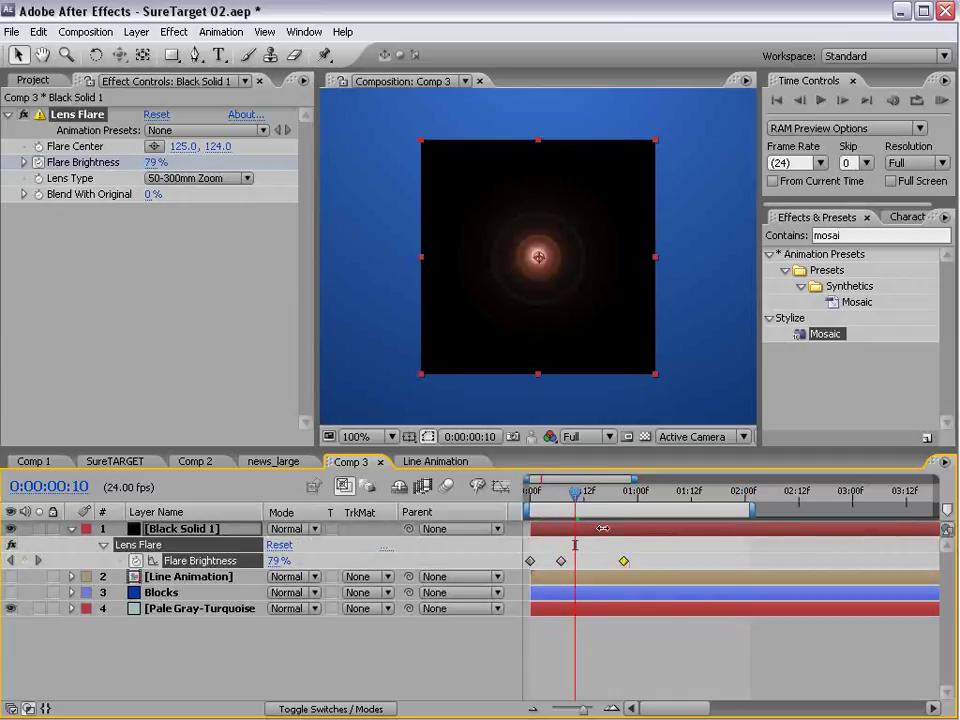
Smooth the 100% brightness keyframe to auto Bezier and RAM-preview the flare with the work area ending at 0:00:00:21
left_click(561, 563, "ctrl")
left_click_drag(575, 497, 625, 533)
key("n")
key("KP_0")
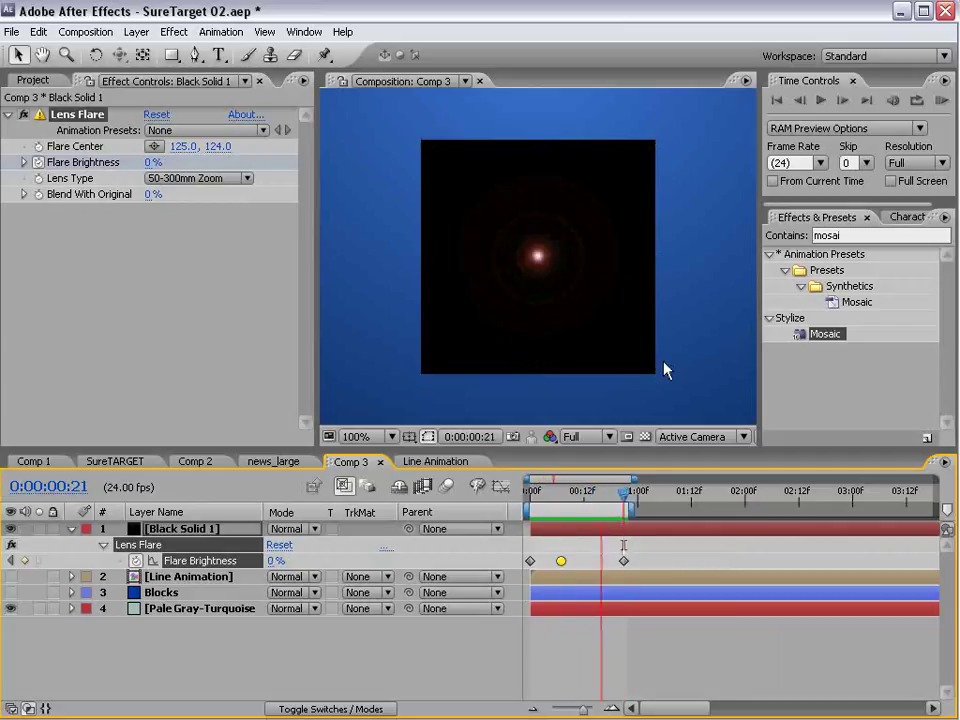
Tighten the flash by moving the 100% brightness keyframe to 0:00:00:04 and the final 0% keyframe to about 0:00:00:20
left_click(562, 559)
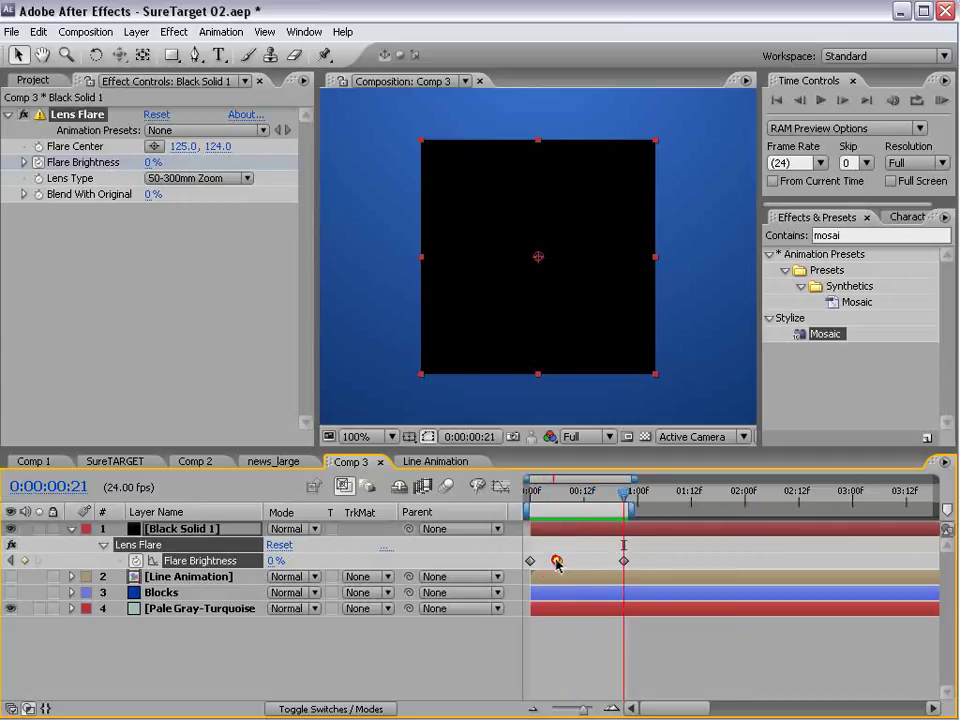
left_click_drag(557, 563, 549, 563)
key("KP_0")
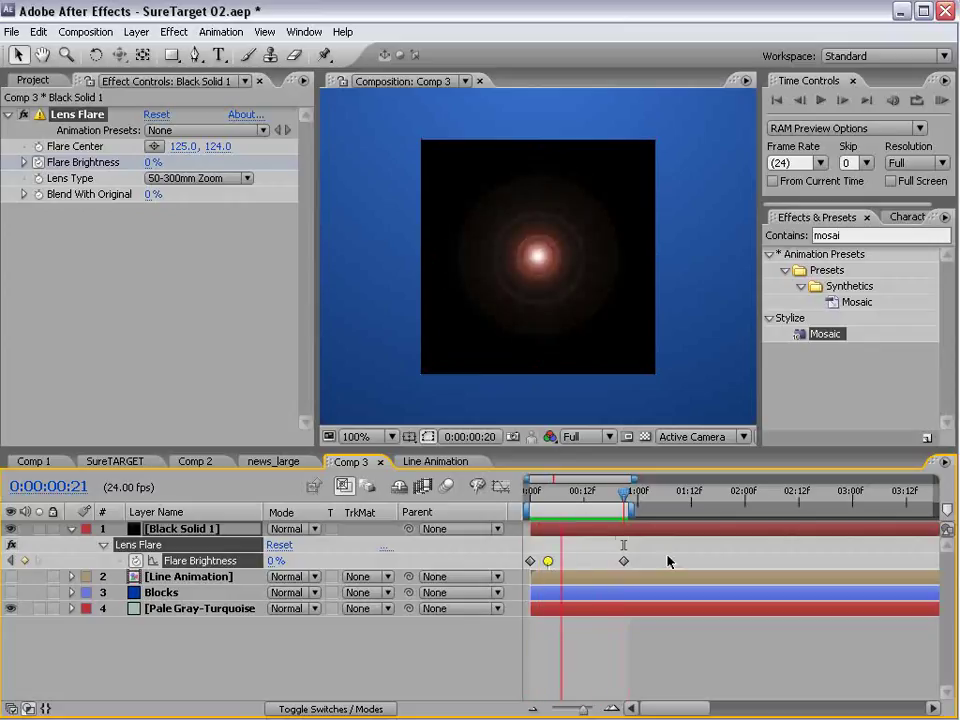
left_click(653, 561)
left_click_drag(626, 562, 621, 562)
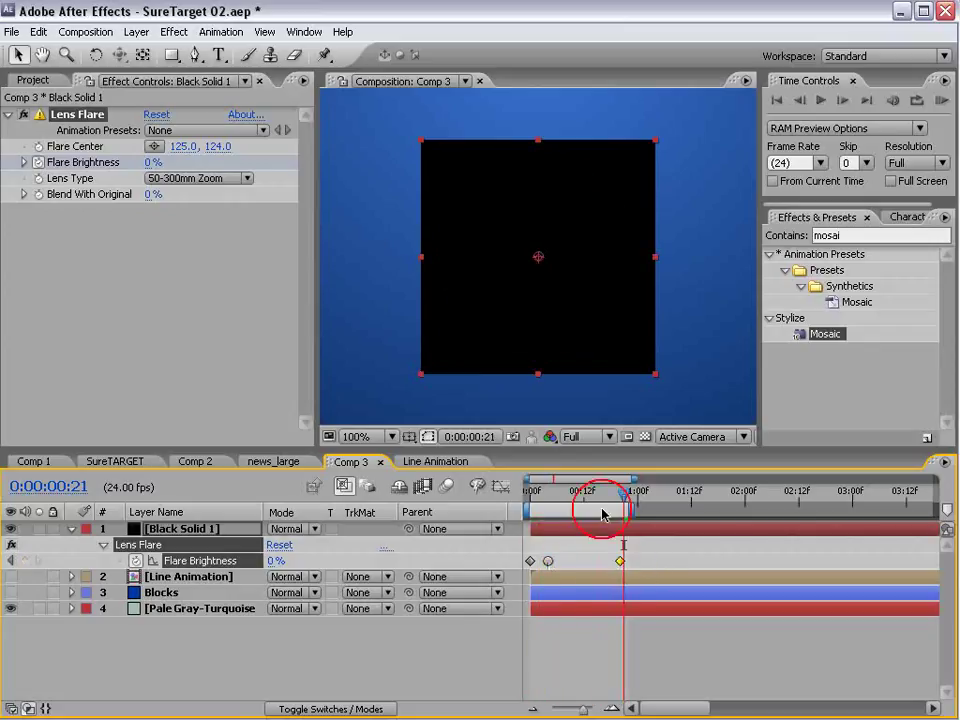
left_click_drag(602, 502, 549, 505)
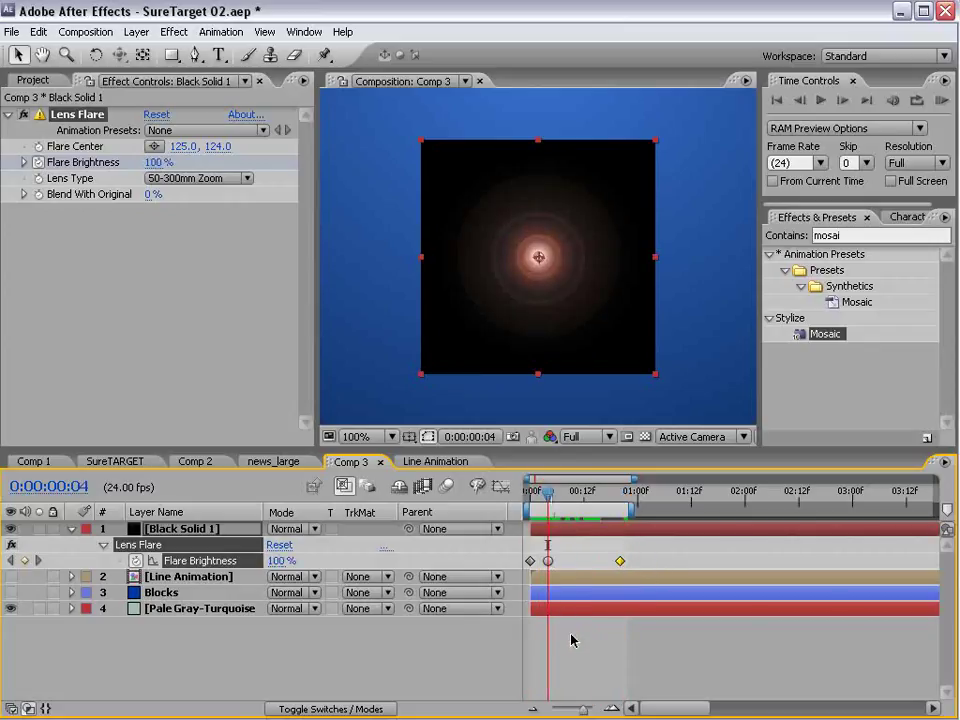
Pre-compose the Black Solid 1 layer as "Flare", moving all attributes into the new composition
left_click(476, 257)
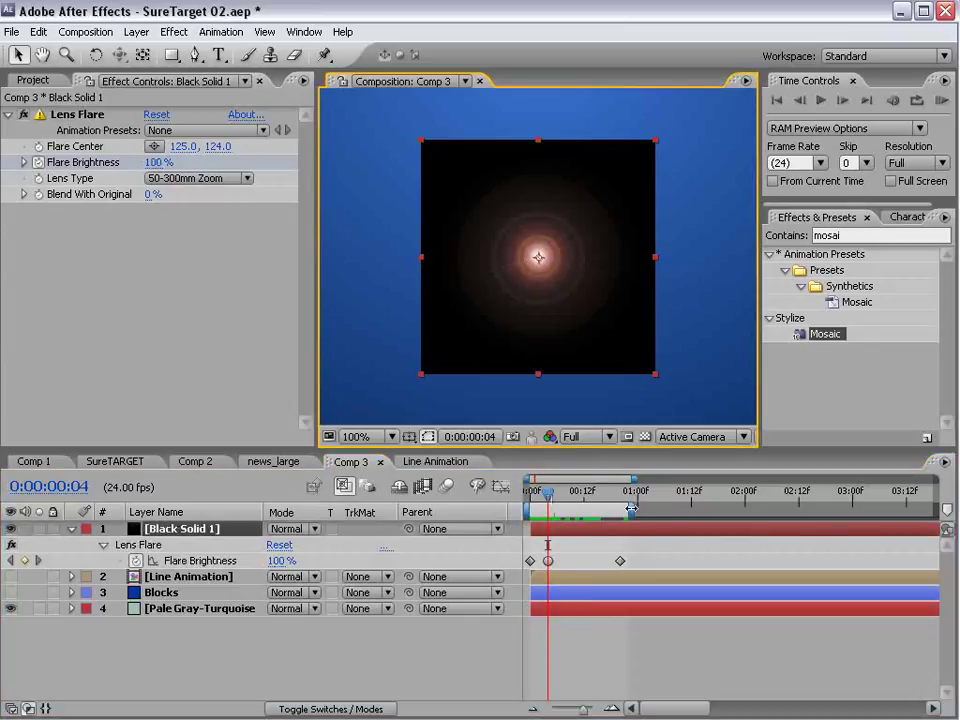
left_click(568, 531)
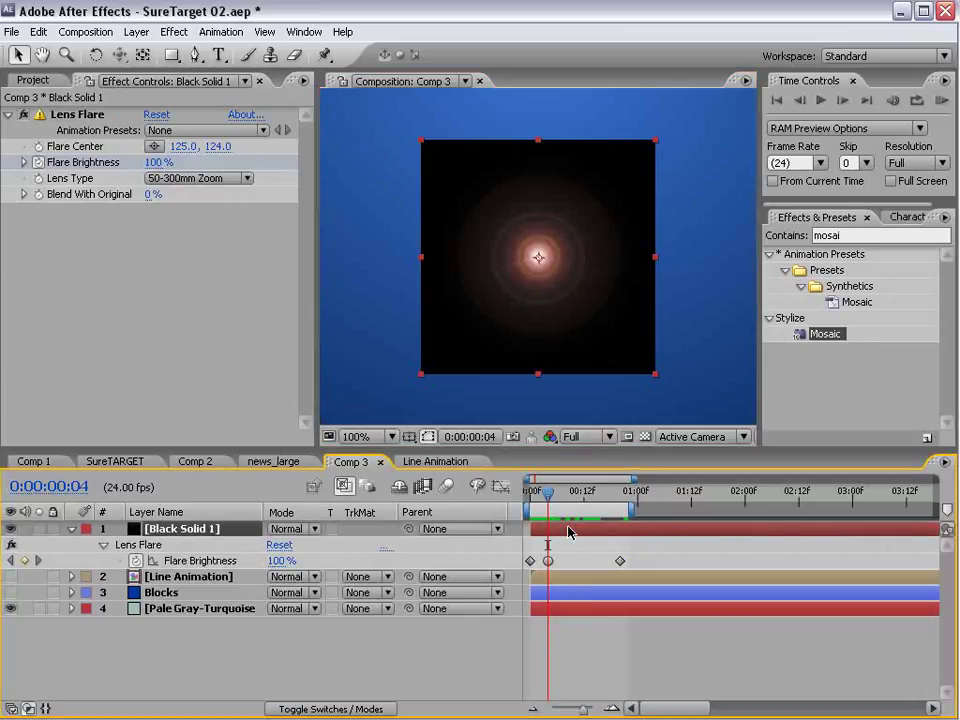
left_click(136, 31)
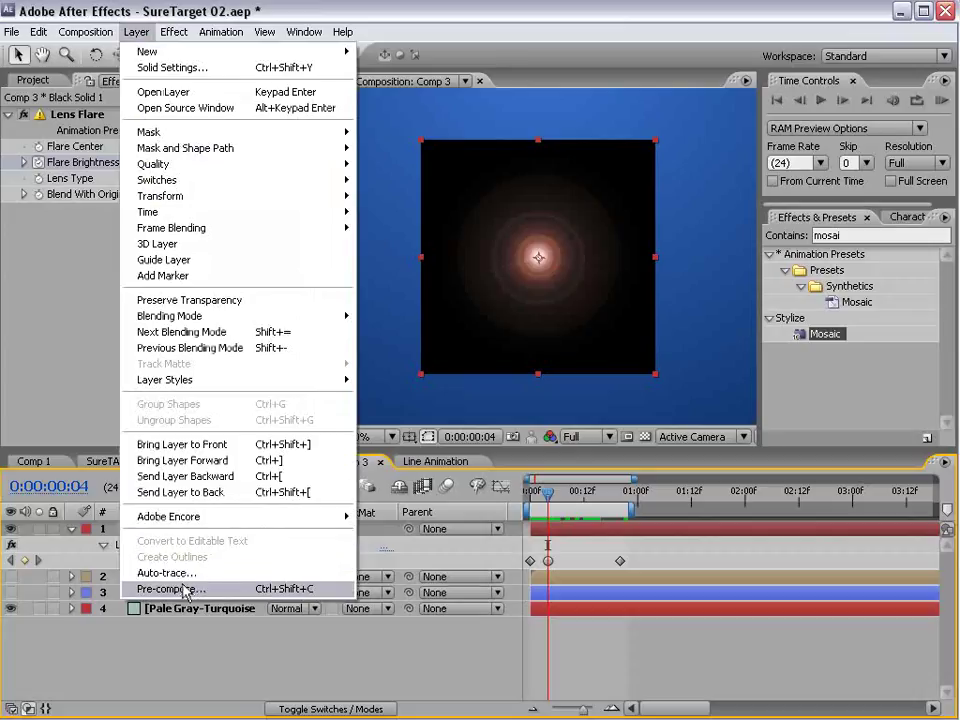
left_click(272, 592)
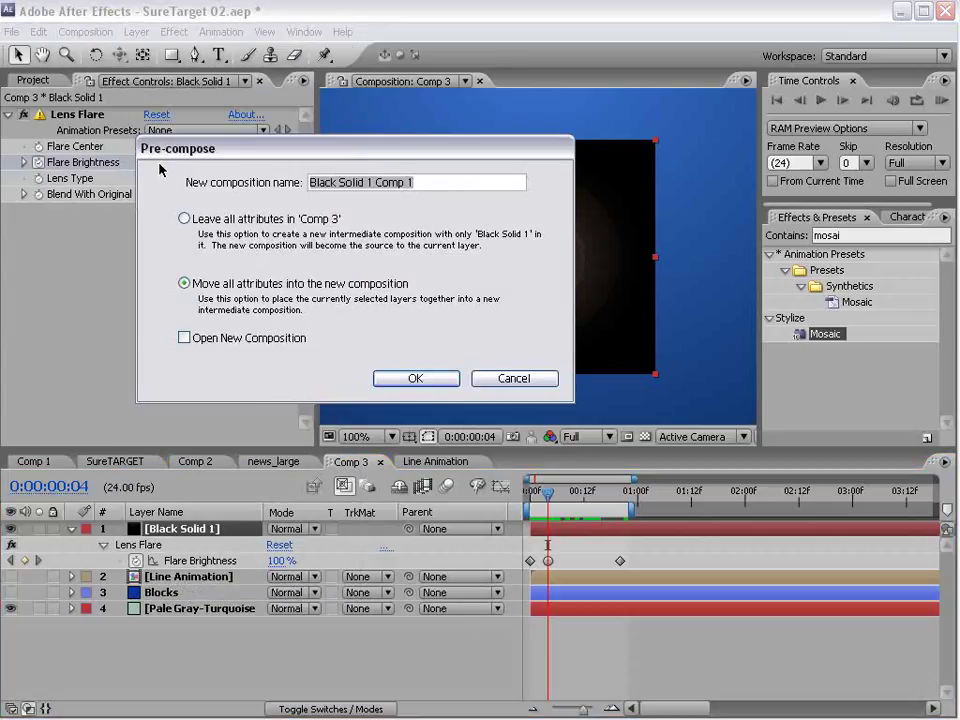
type("Flare")
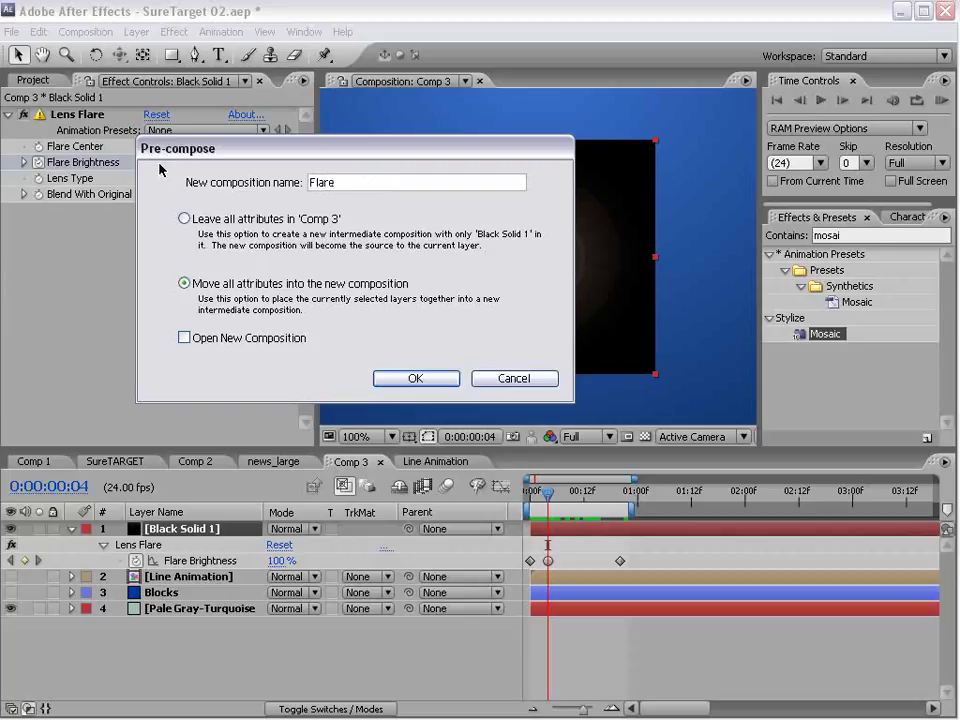
left_click(426, 380)
Set the Flare layer's blending mode to Screen
scroll(429, 384, "down", 1)
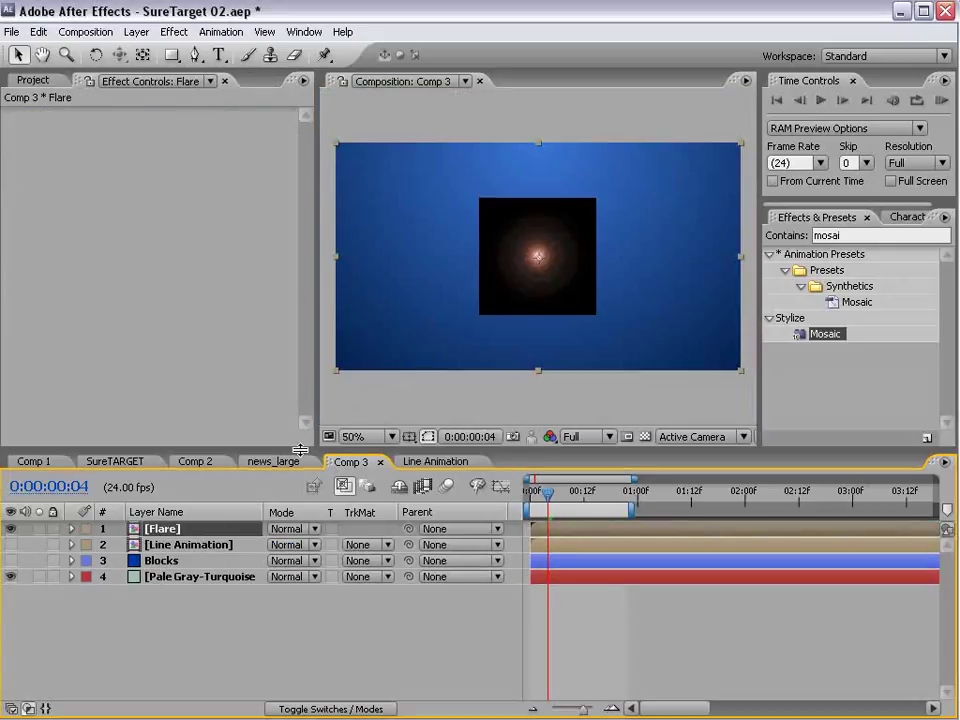
left_click_drag(299, 450, 286, 413)
left_click(285, 494)
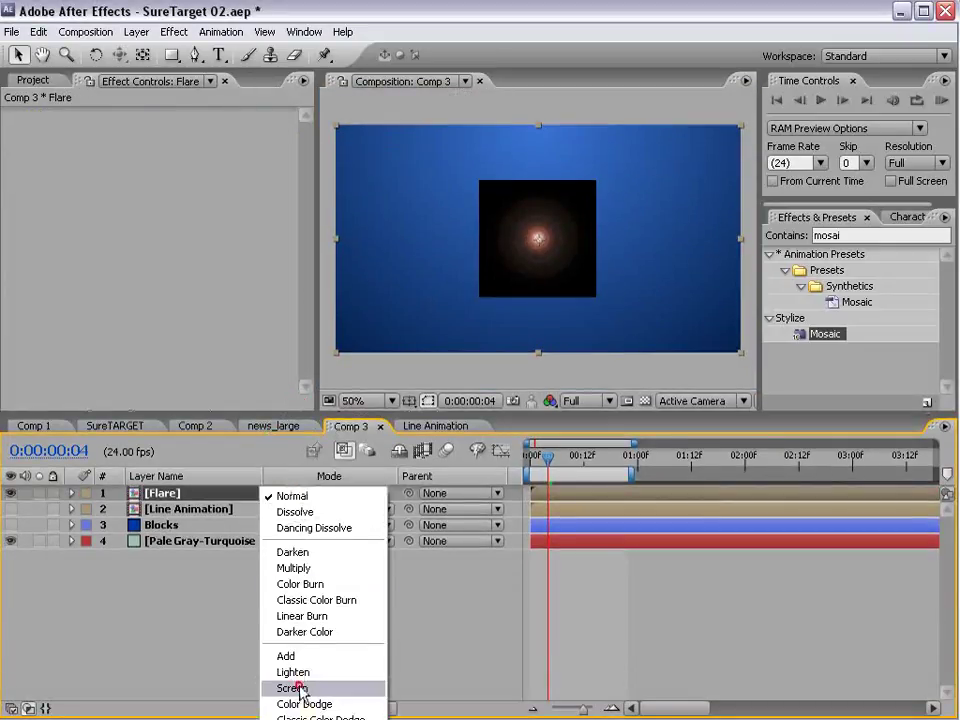
left_click(292, 688)
left_click(531, 249)
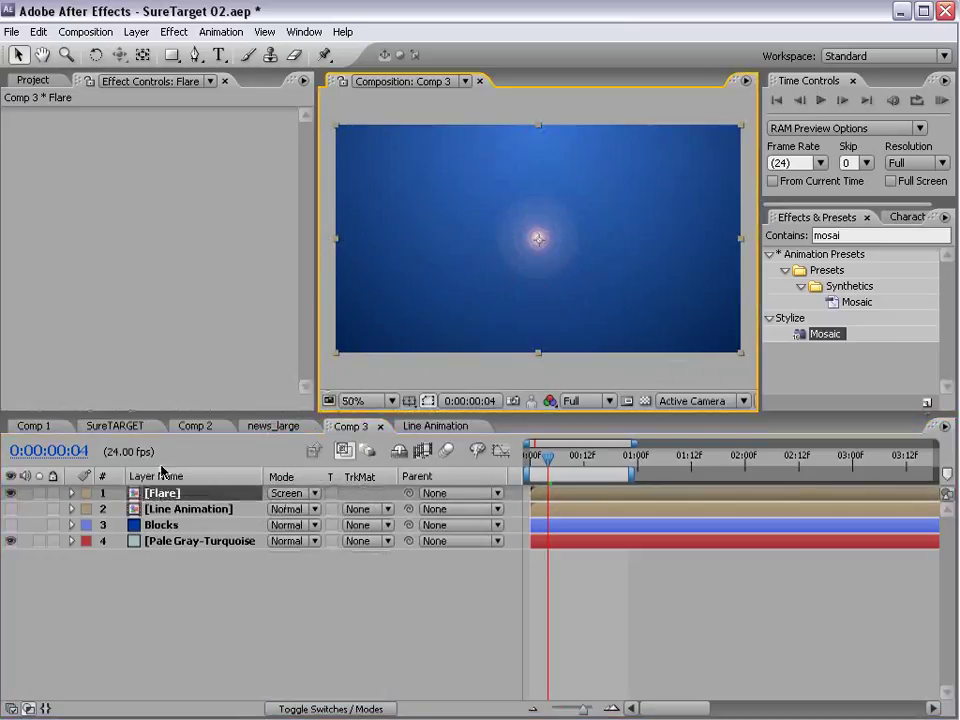
Duplicate the Flare layer four times and spread the copies around the centre of the frame
left_click(158, 508)
left_click(157, 495)
key("ctrl+d")
left_click_drag(560, 250, 588, 241)
key("ctrl+d")
key("ctrl+d")
key("ctrl+d")
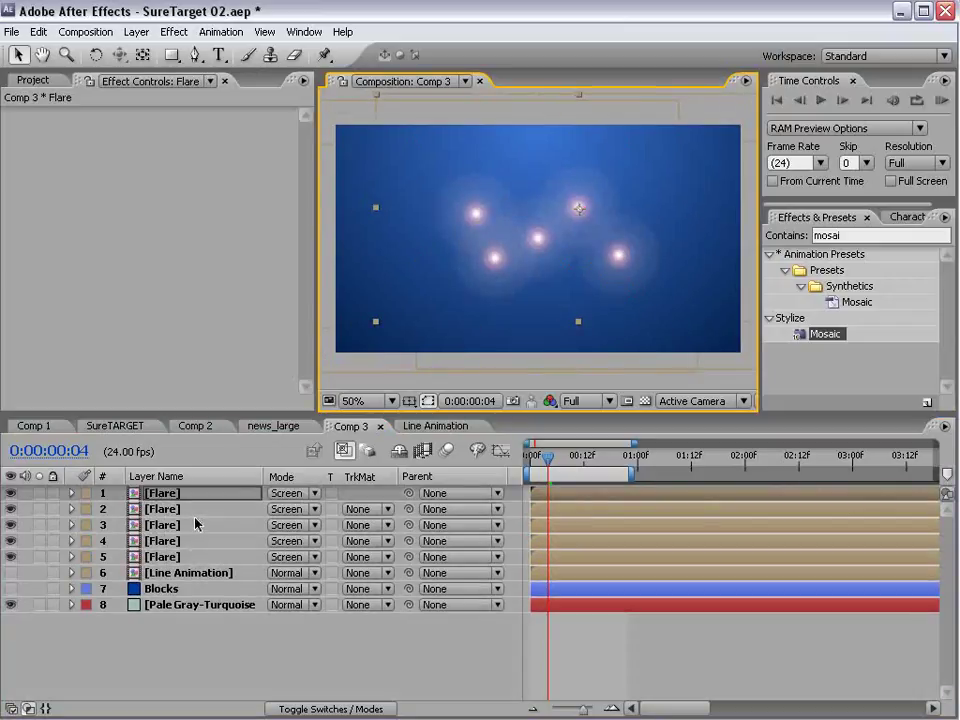
Stagger the start times of the five Flare layers between about 0:00:00:04 and 0:00:00:13
left_click(170, 560, "shift")
left_click(202, 661)
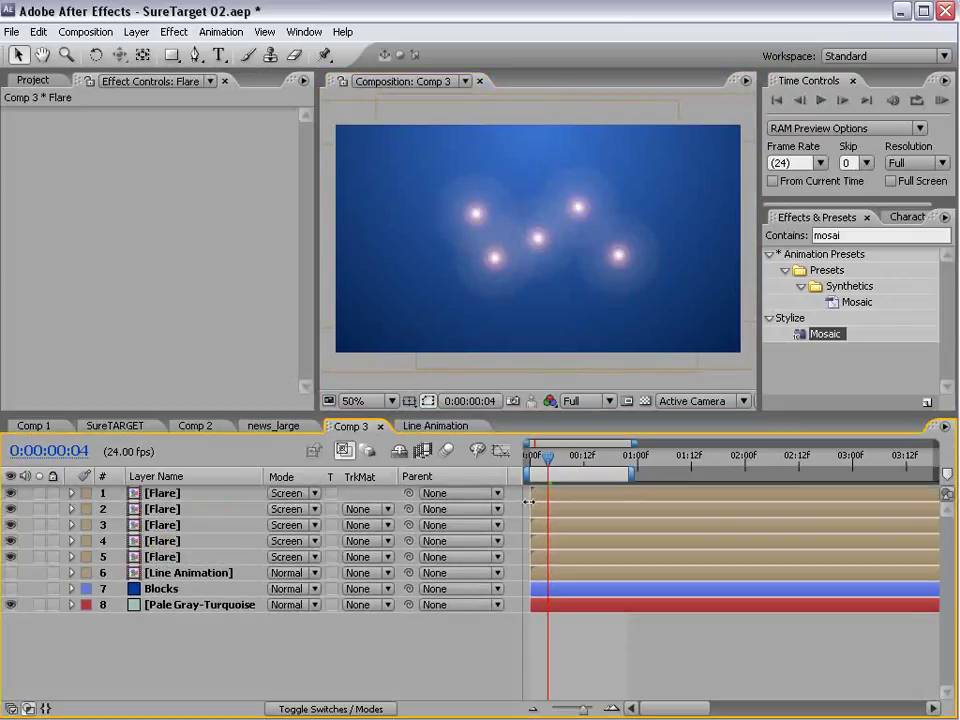
left_click_drag(552, 492, 585, 512)
left_click_drag(539, 527, 597, 530)
left_click_drag(546, 556, 578, 542)
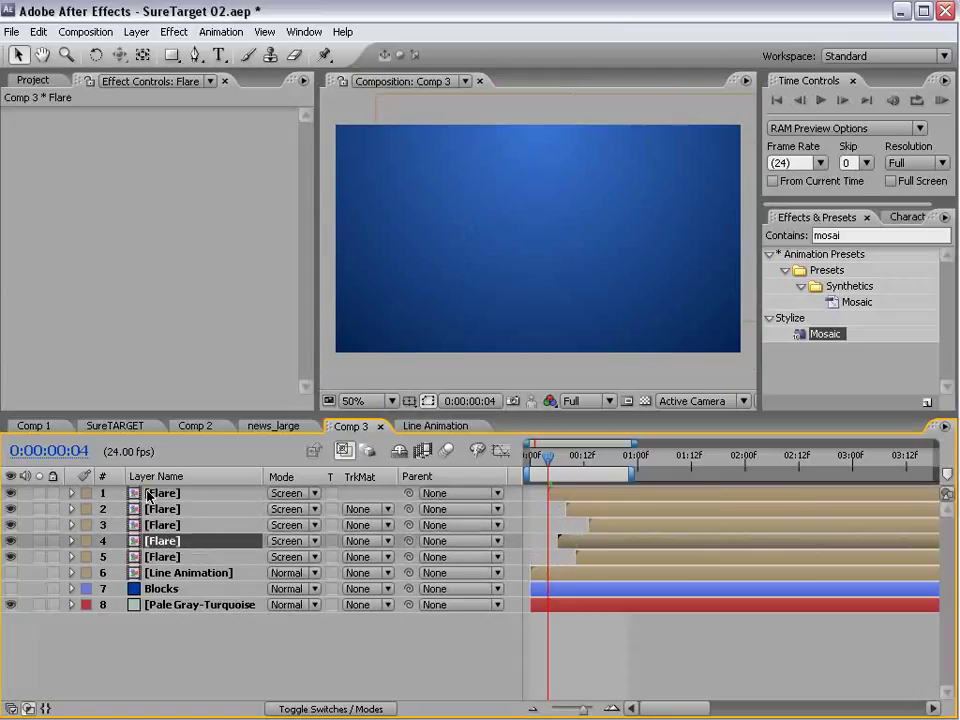
Trim the nested Flare composition to a work area ending at about 0:00:01:00, and return to Comp 3
double_click(155, 494)
left_click(542, 466)
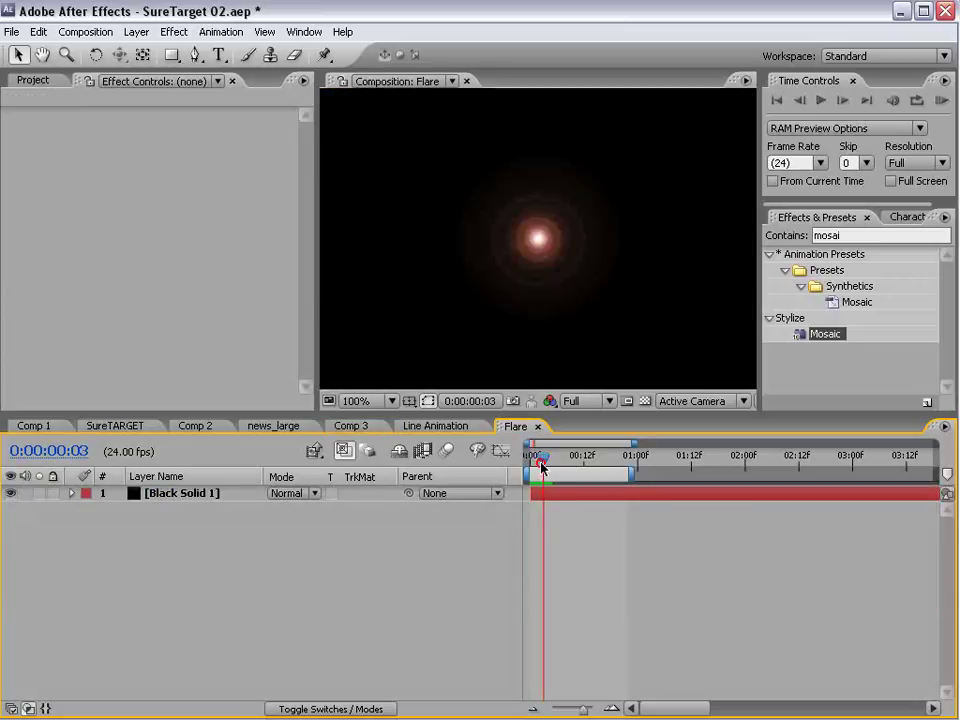
left_click_drag(542, 466, 630, 476)
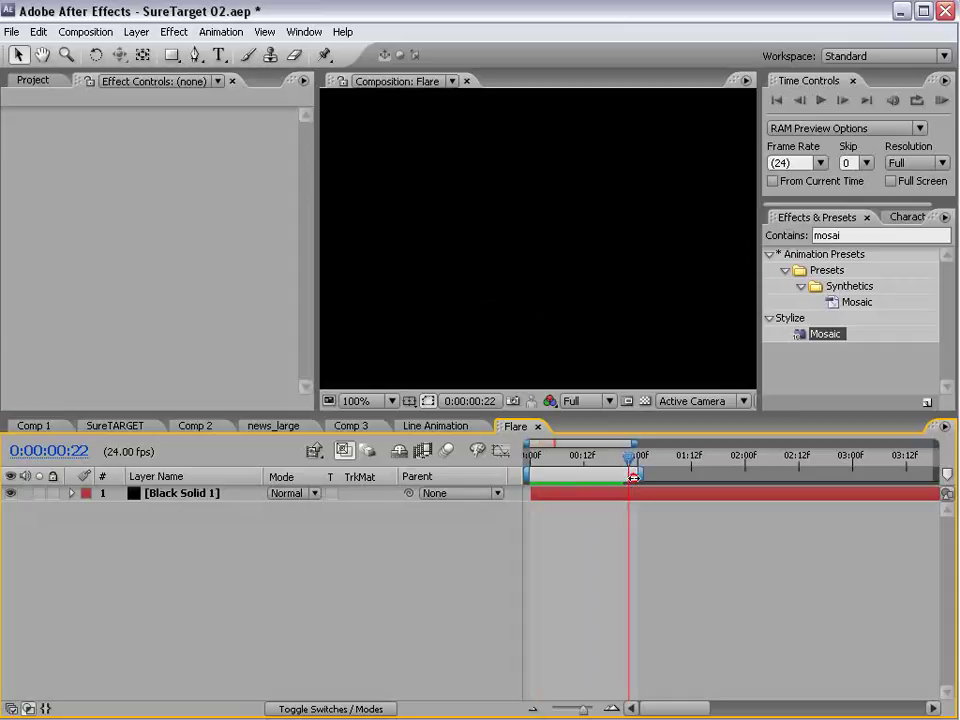
right_click(556, 477)
left_click(602, 512)
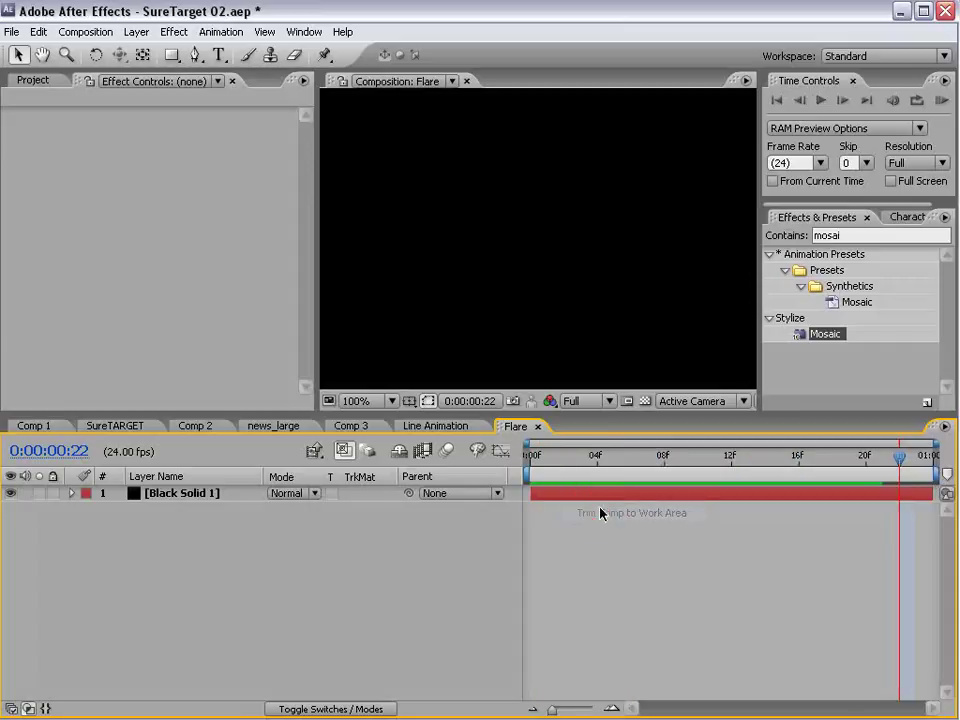
left_click(537, 426)
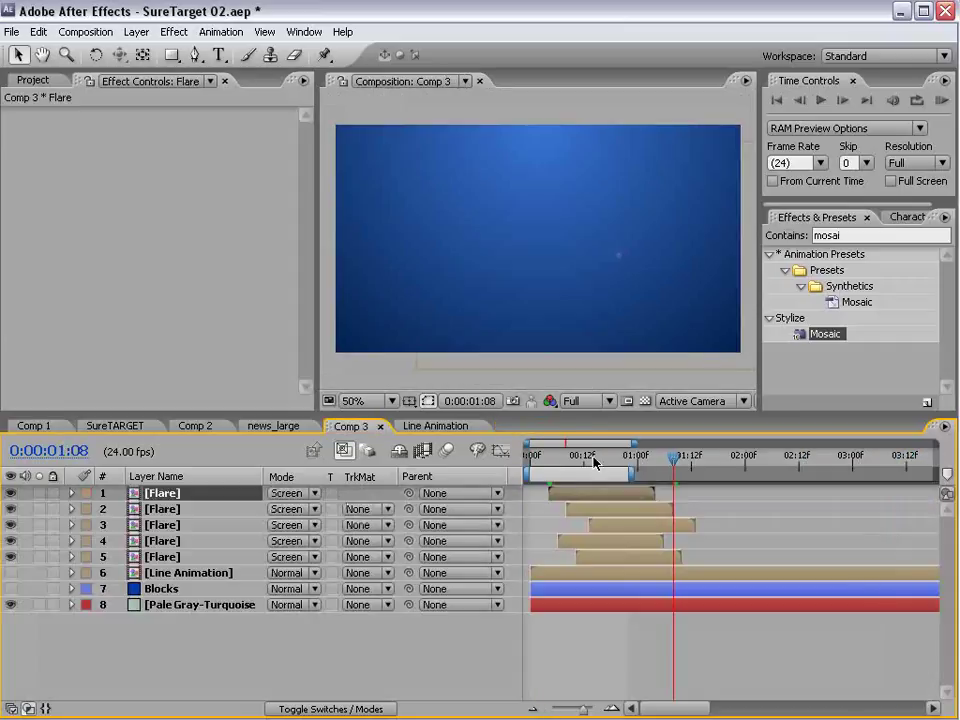
Duplicate the five Flare layers and shift the copies about 10 frames later and slightly up and to the right in the frame
mouse_move(594, 462)
left_mouse_down()
mouse_move(553, 461)
mouse_move(619, 467)
mouse_move(596, 476)
left_mouse_up()
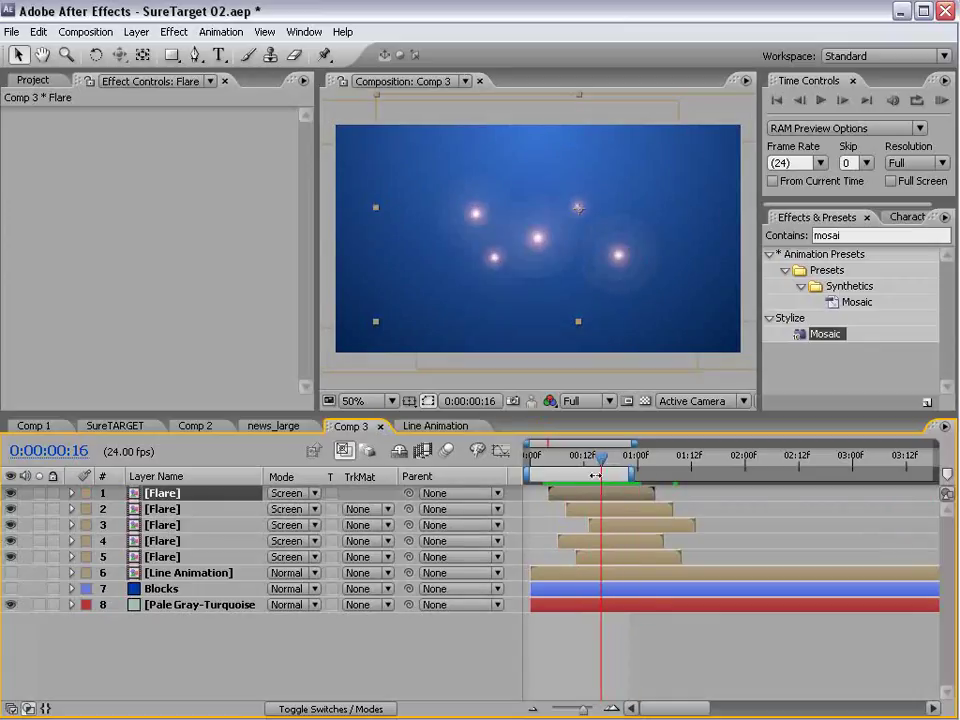
left_click(166, 557, "shift")
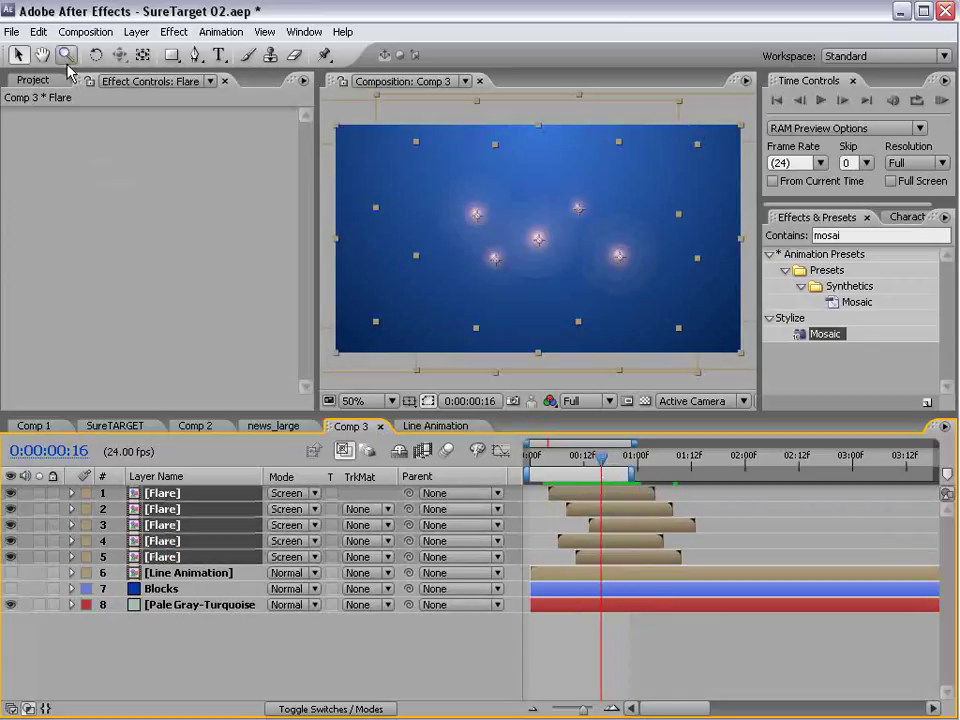
left_click(38, 31)
left_click(84, 199)
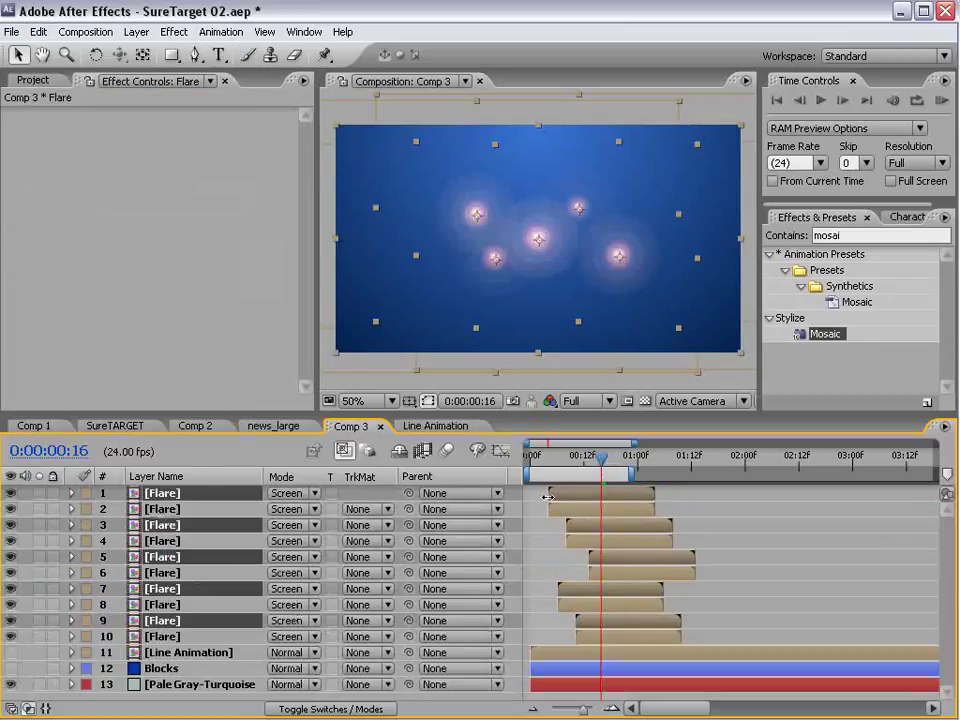
left_click_drag(554, 499, 586, 498)
left_click_drag(557, 453, 615, 495)
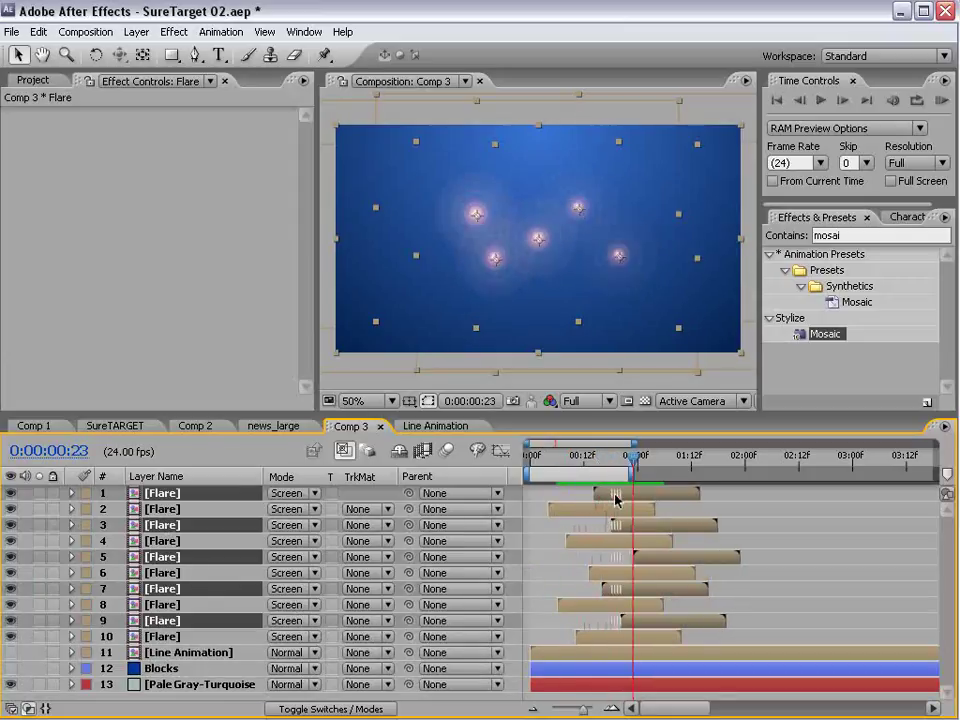
key("space")
Pre-compose all ten Flare layers into a new composition named "Flare Array"
left_click(166, 637)
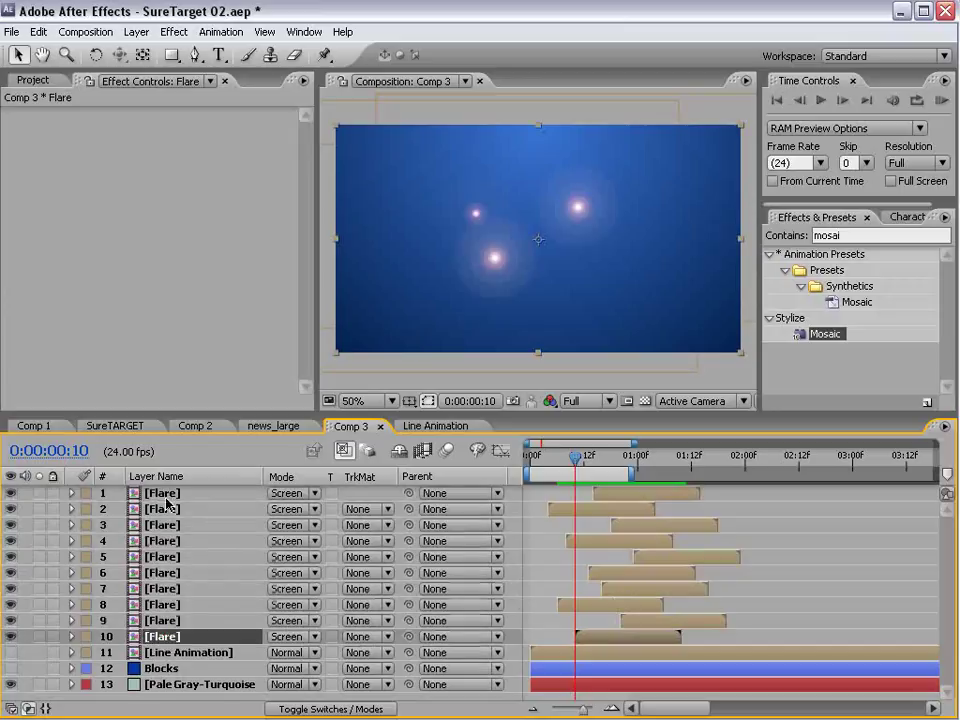
left_click(170, 493, "shift")
left_click(136, 32)
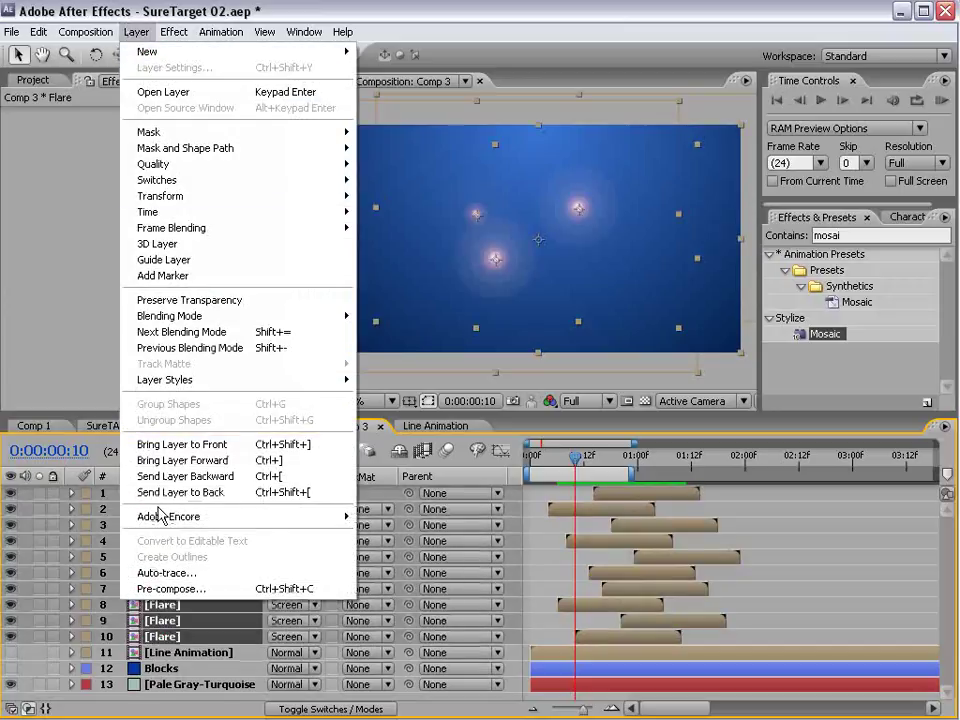
left_click(160, 586)
type("Fl")
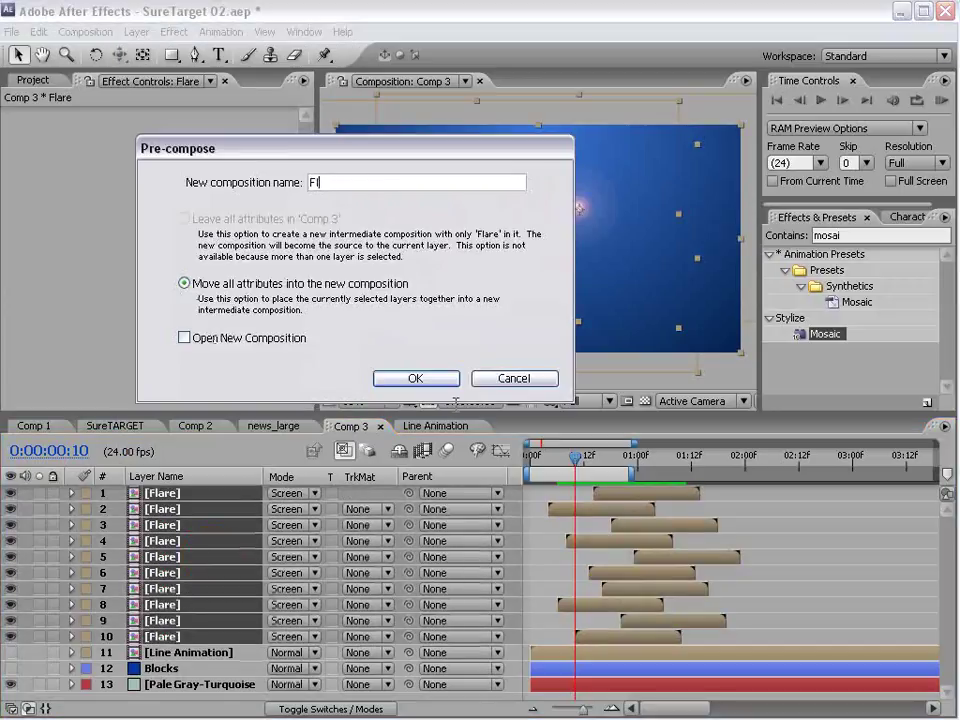
type("are")
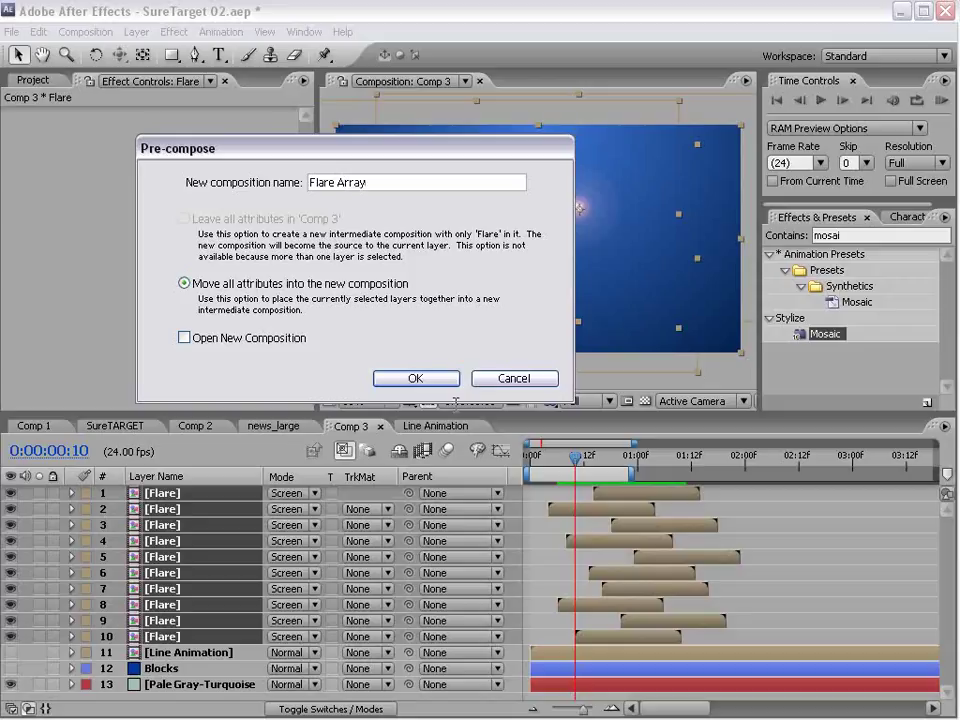
type(" Array")
key("Return")
Set the Flare Array layer's blending mode to Screen and check the flares at 0:00:00:17
left_click(288, 493)
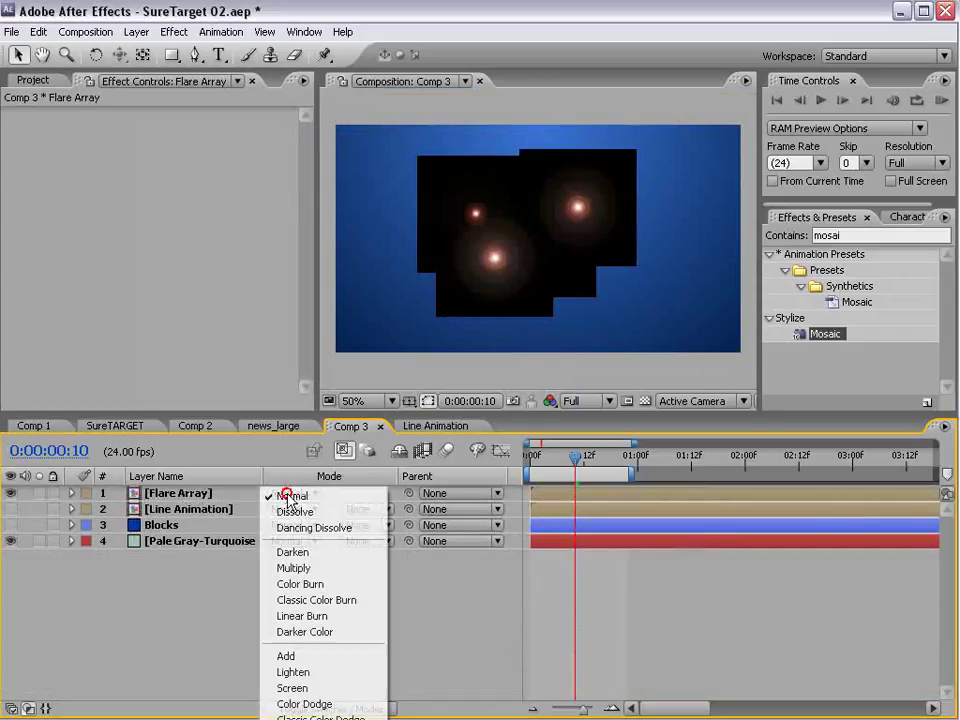
left_click(320, 690)
left_click_drag(575, 459, 606, 490)
Apply the Tint effect to the Flare Array layer
left_click(174, 32)
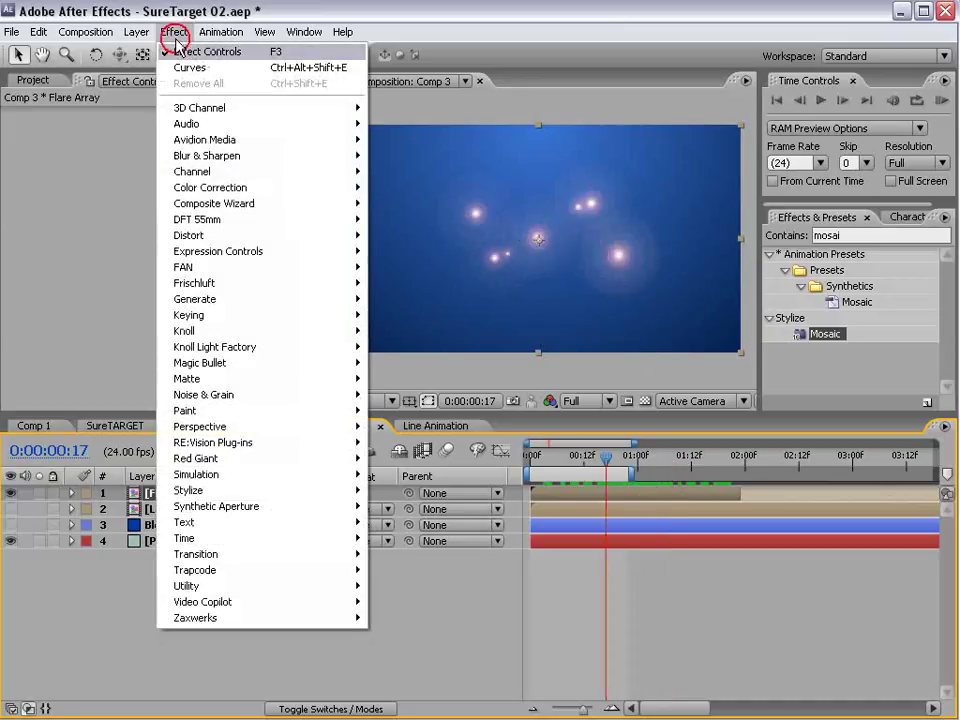
mouse_move(229, 187)
left_click(389, 597)
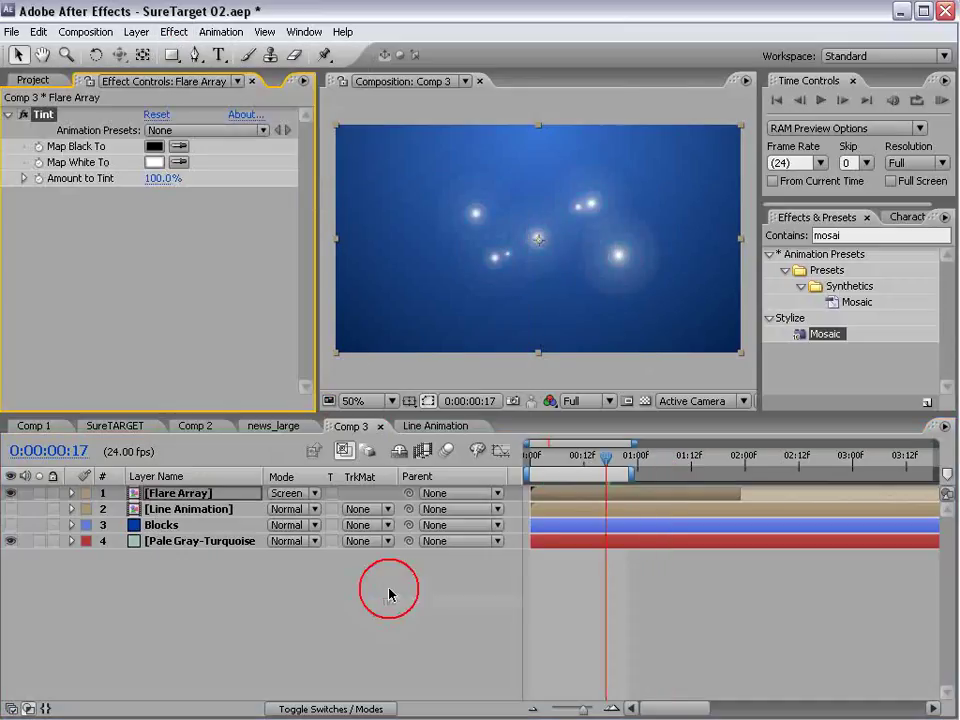
Apply the Curves effect to the Flare Array layer and raise its Blue channel curve to color the flares blue
left_click(180, 31)
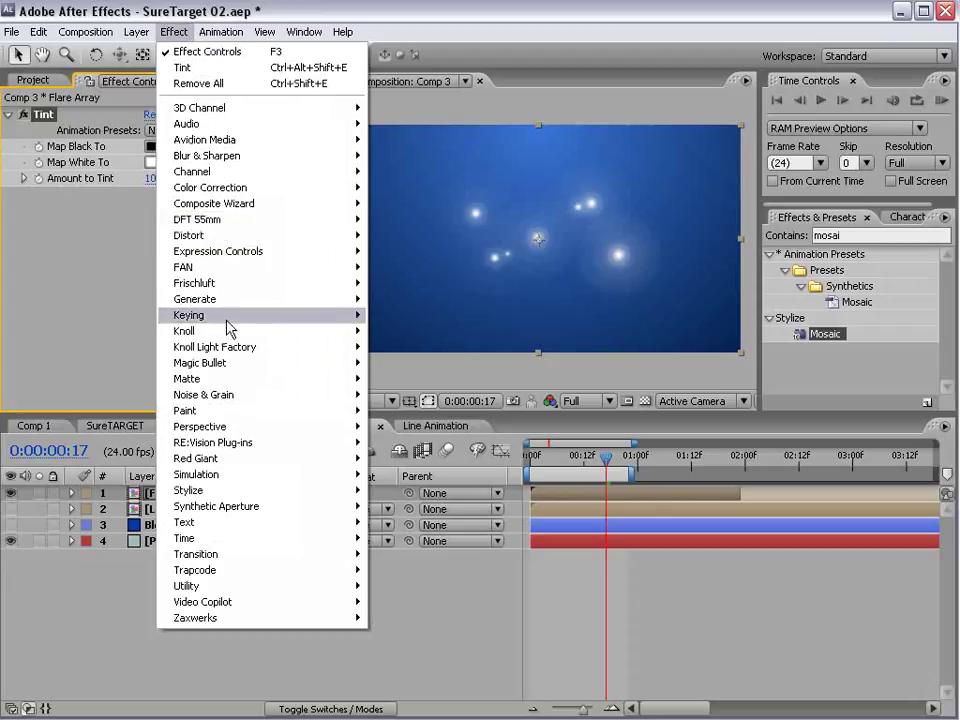
mouse_move(229, 188)
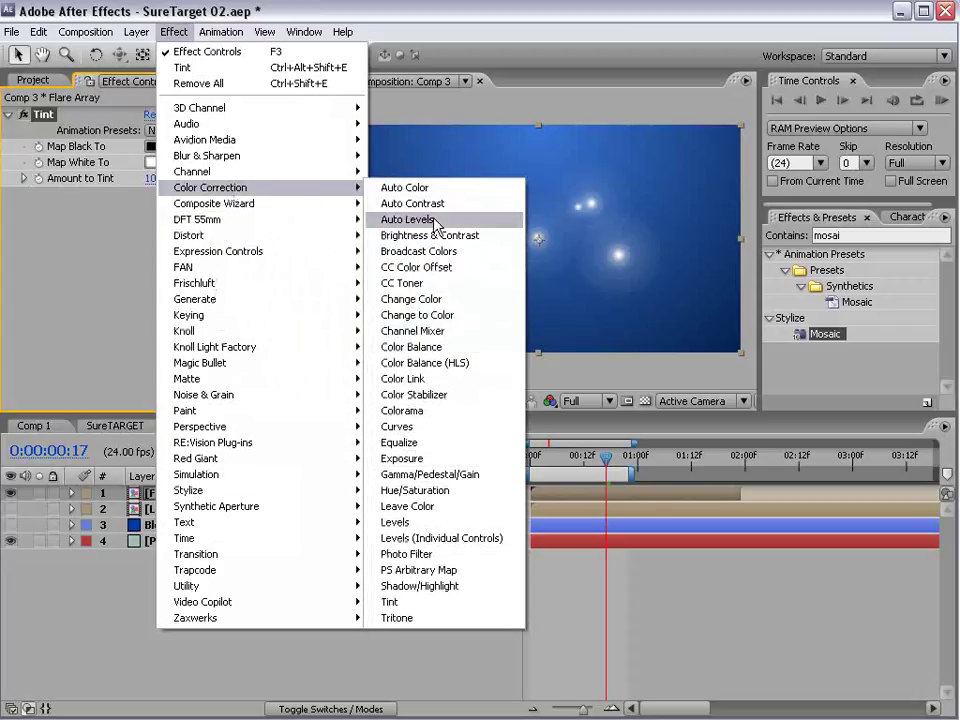
left_click(398, 426)
left_click_drag(98, 343, 94, 355)
left_click_drag(143, 304, 101, 262)
left_click(181, 203)
left_click(182, 221)
left_click(175, 200)
left_click(176, 236)
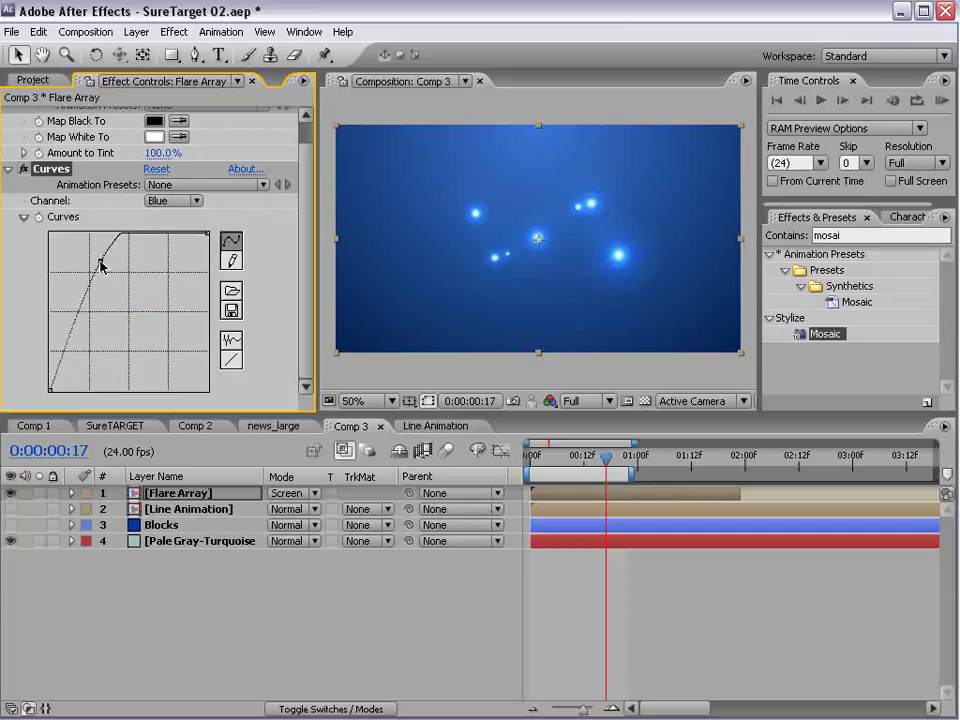
left_click(638, 561)
scroll(595, 291, "up", 1)
scroll(620, 245, "down", 1)
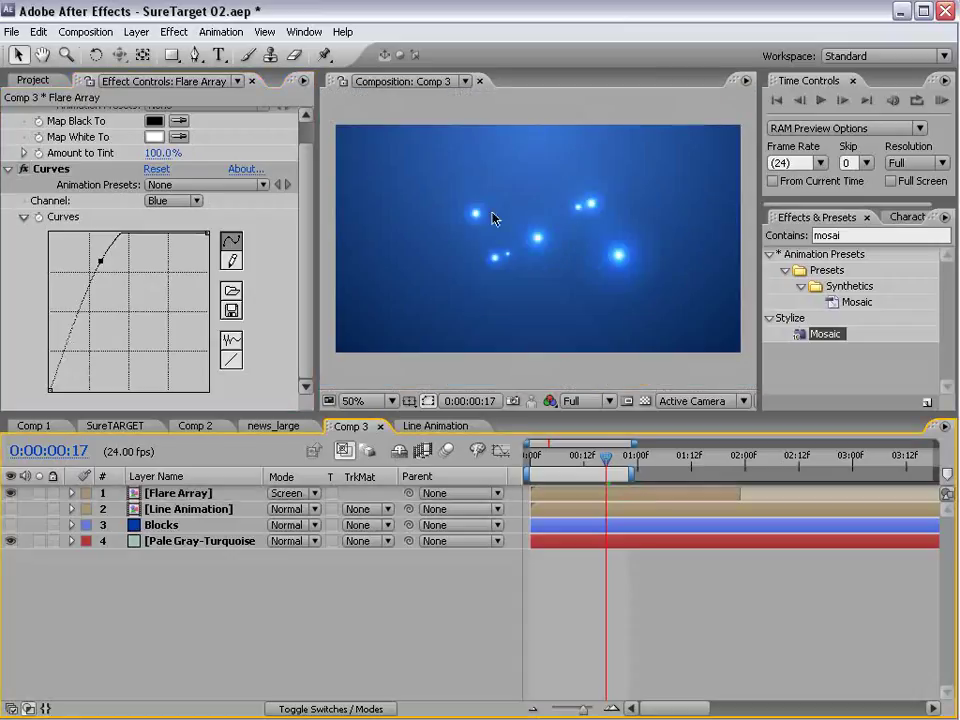
Apply the Glow effect to the Flare Array layer with a glow radius of 129 and an intensity of 2.5
left_click(174, 32)
left_click(575, 493)
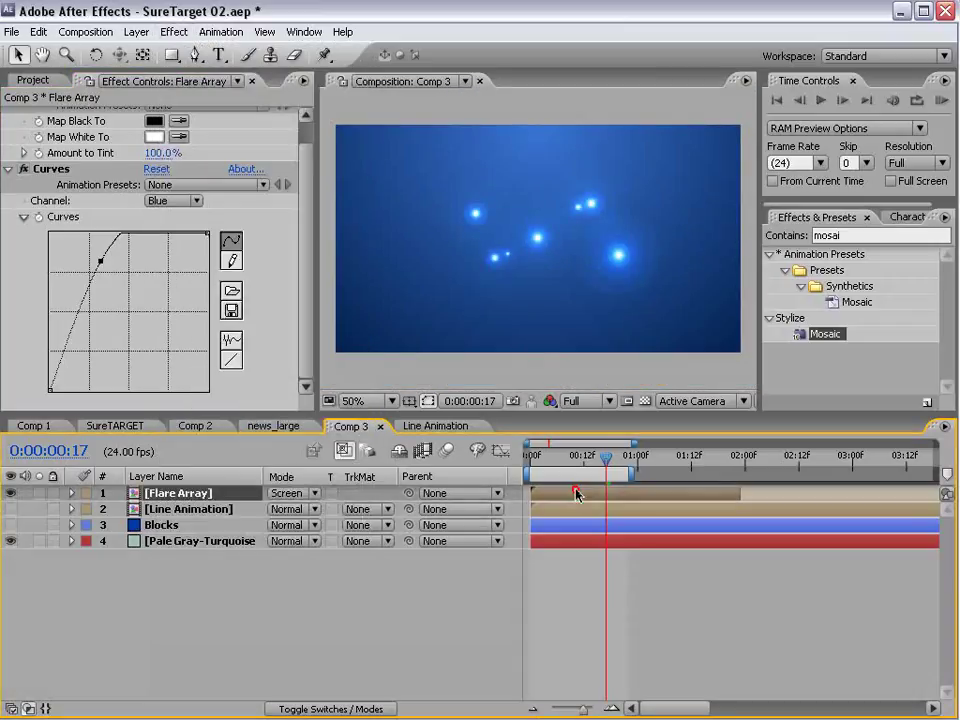
left_click(174, 32)
mouse_move(205, 497)
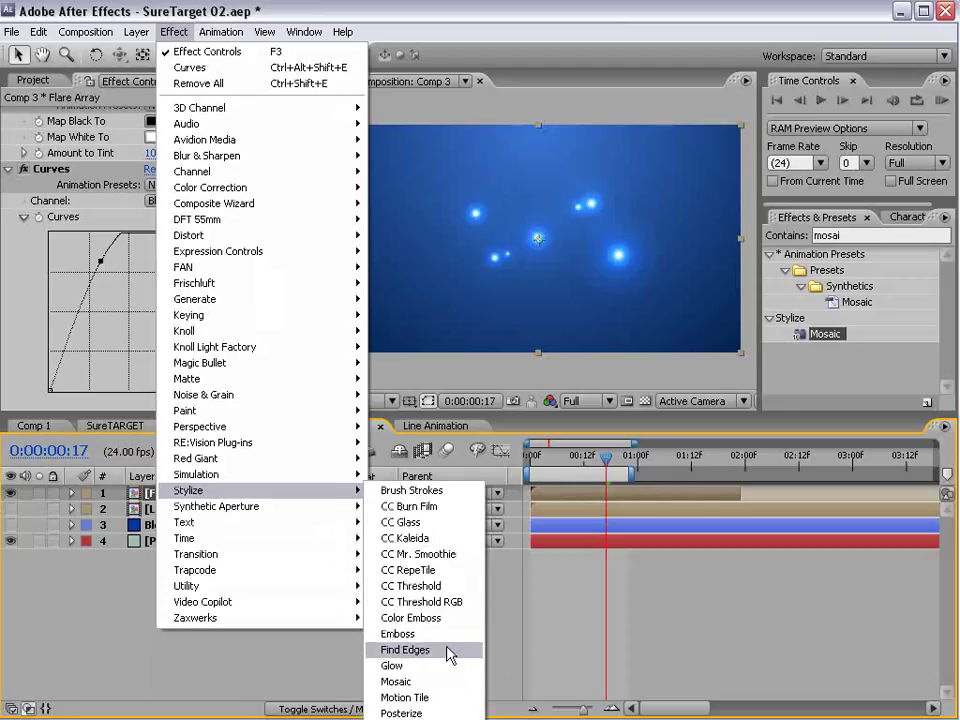
left_click(396, 664)
left_click_drag(153, 207, 247, 173)
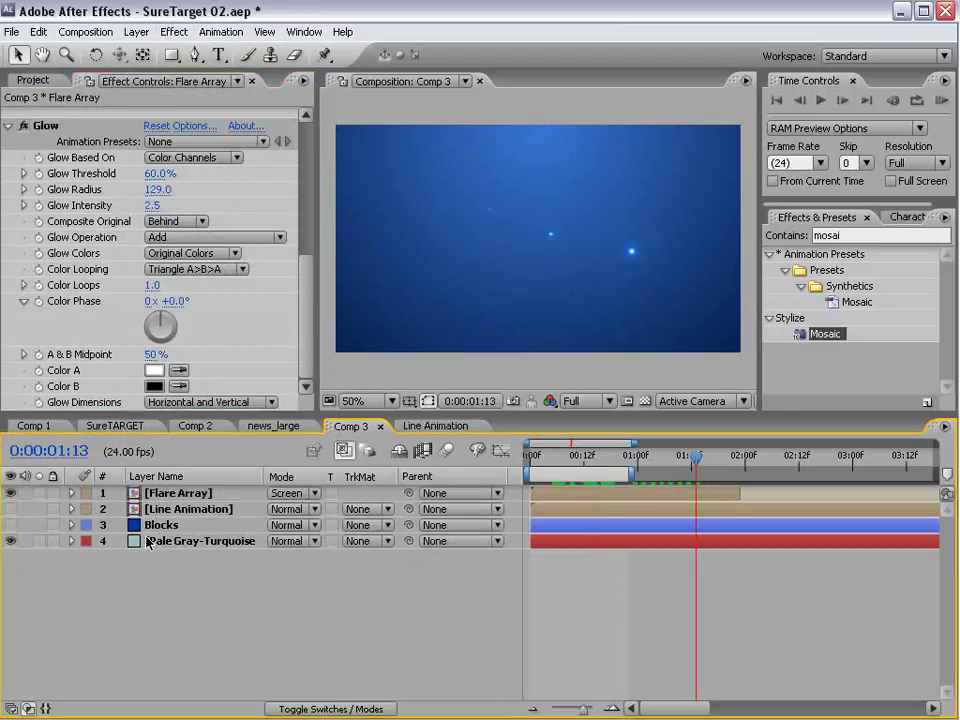
Hide the Flare Array layer and add a text layer reading "VIDEO" in Comp 3
left_click(10, 493)
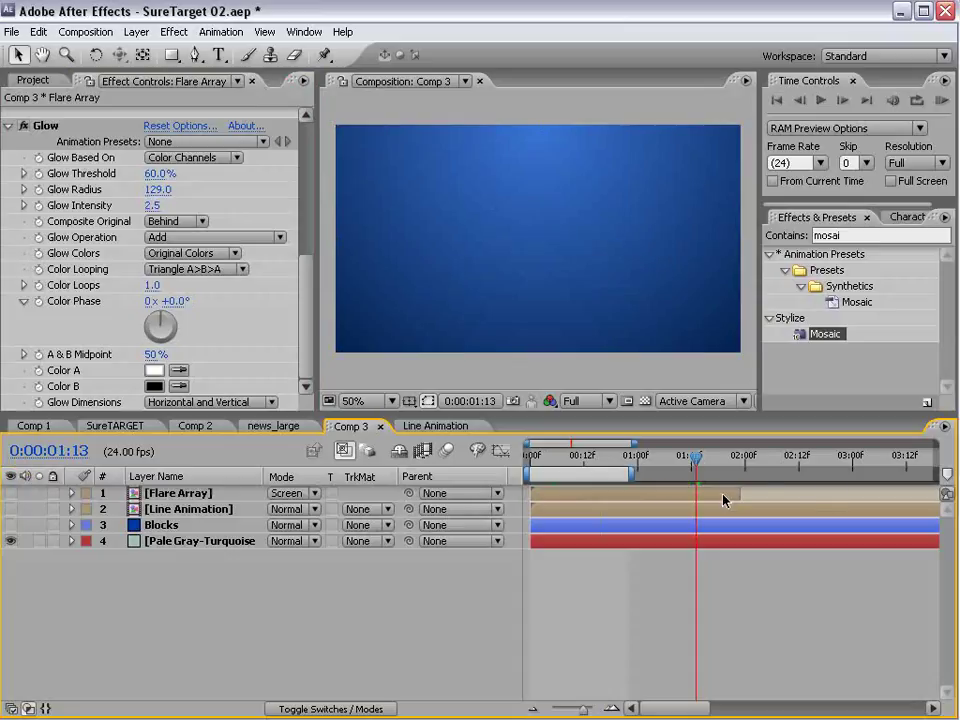
left_click(220, 56)
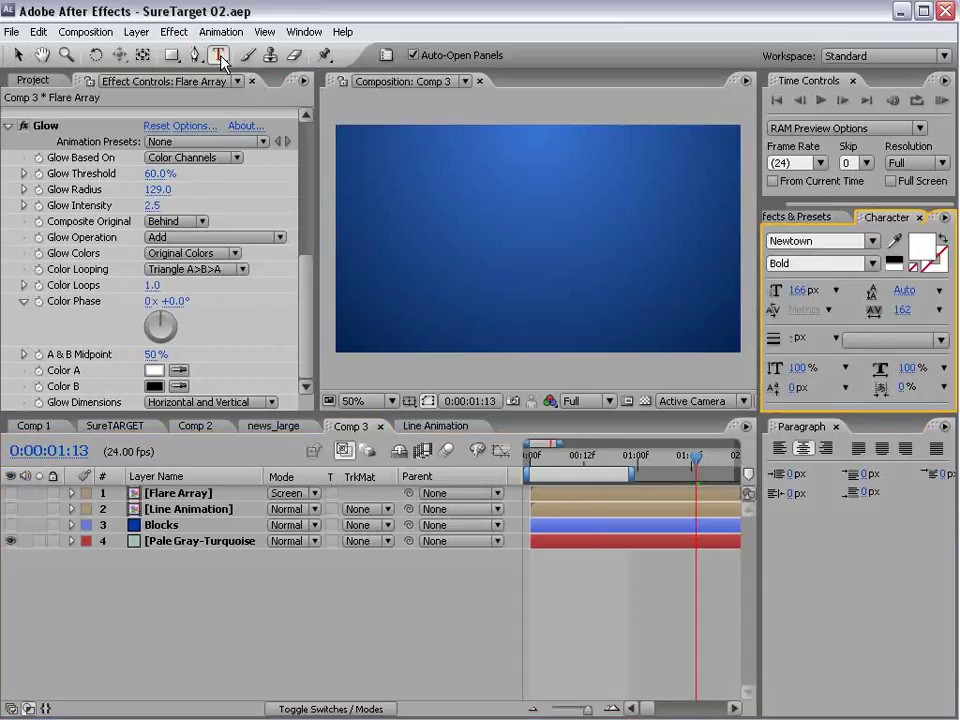
left_click(415, 208)
type("VIDEO")
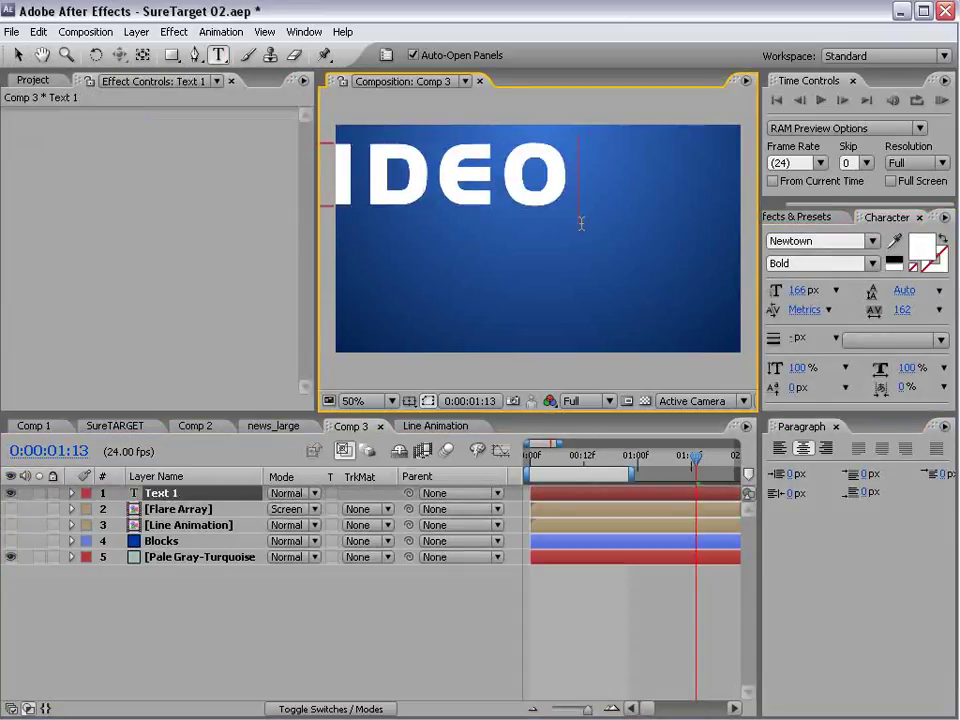
Reduce the VIDEO text to 75 px and move it close to the center of the frame
left_click(15, 56)
left_click_drag(479, 174, 495, 185)
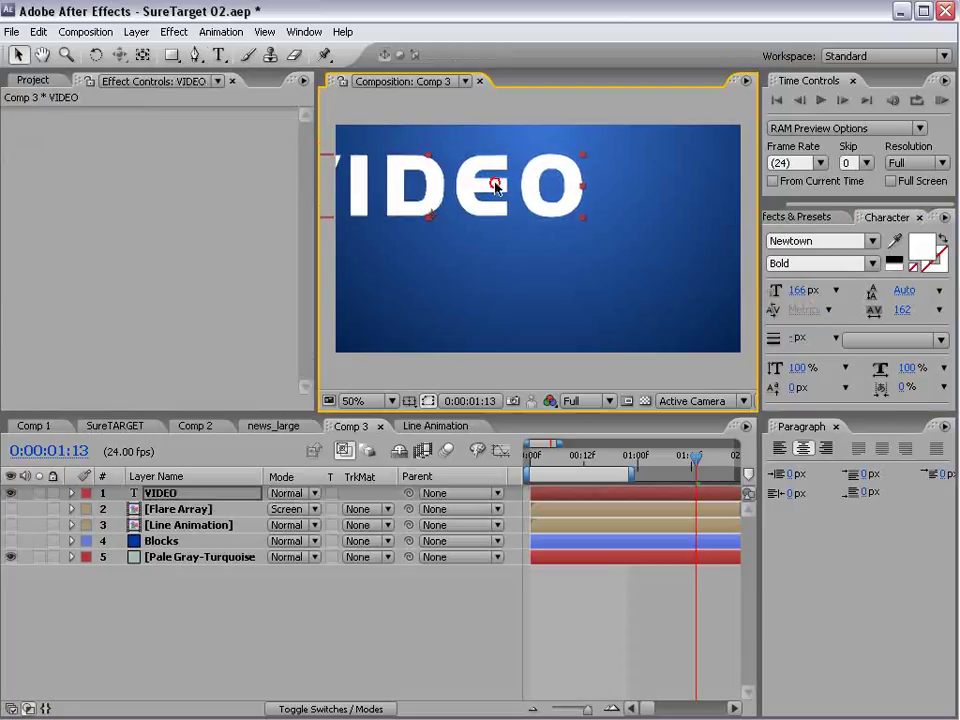
double_click(496, 185)
left_click_drag(800, 291, 720, 302)
left_click(17, 56)
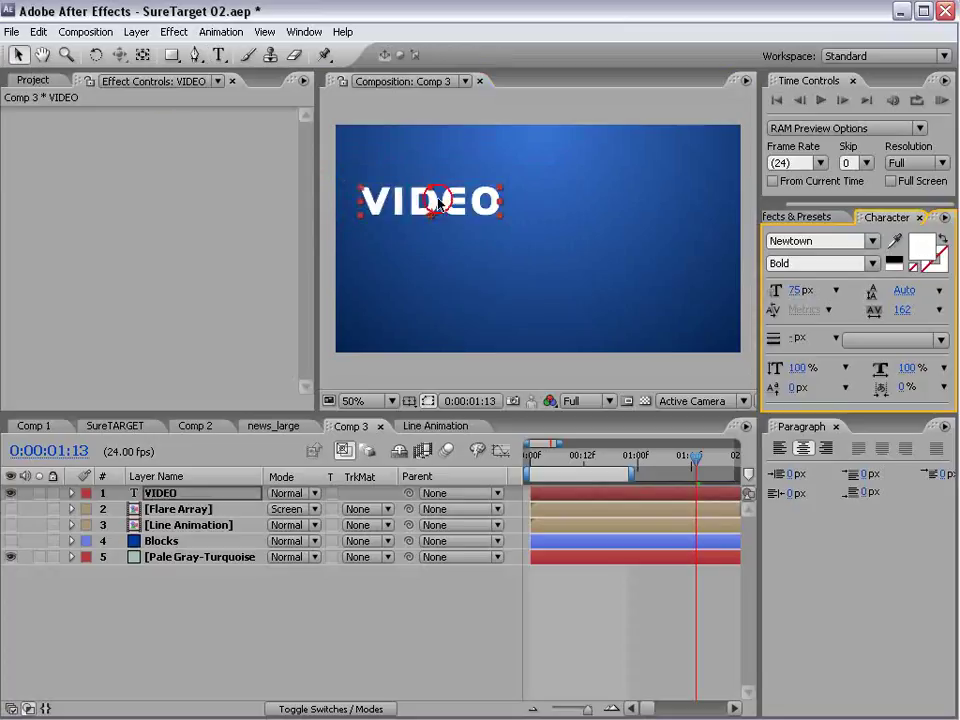
left_click_drag(445, 205, 511, 219)
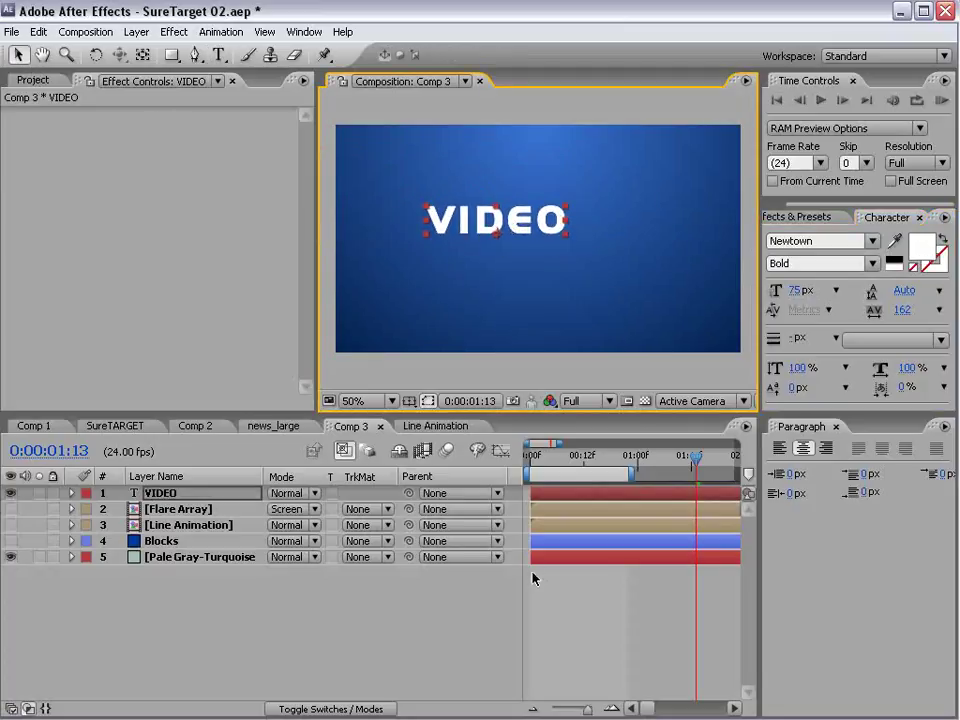
Apply the Ramp effect to the VIDEO text and set its start color to blue 0F6CCC
left_click(185, 615)
left_click(160, 493)
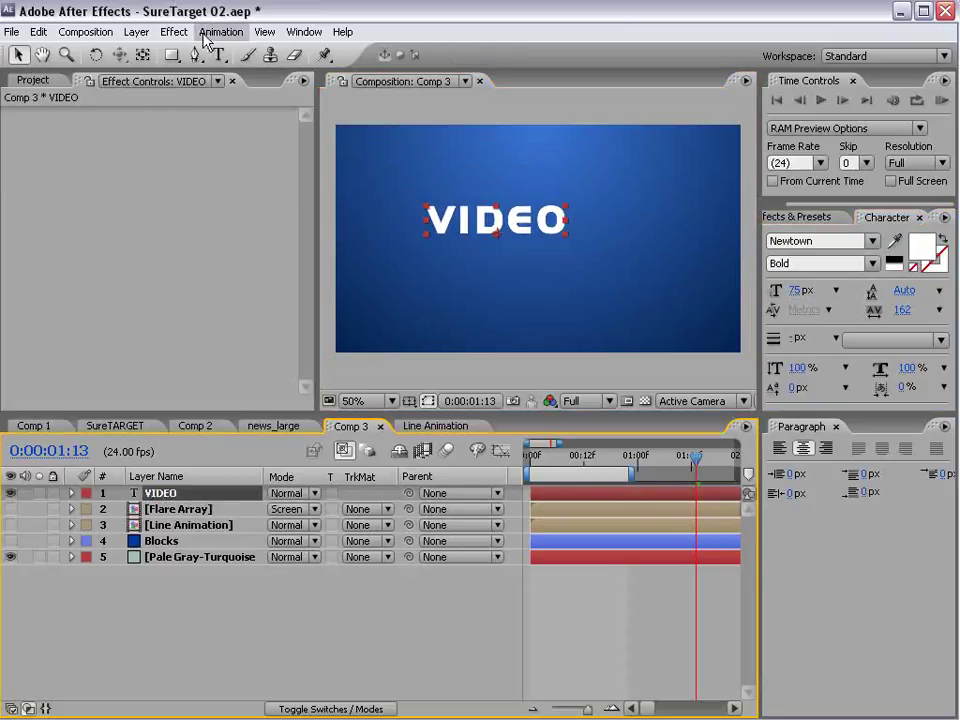
left_click(170, 32)
left_click(228, 304)
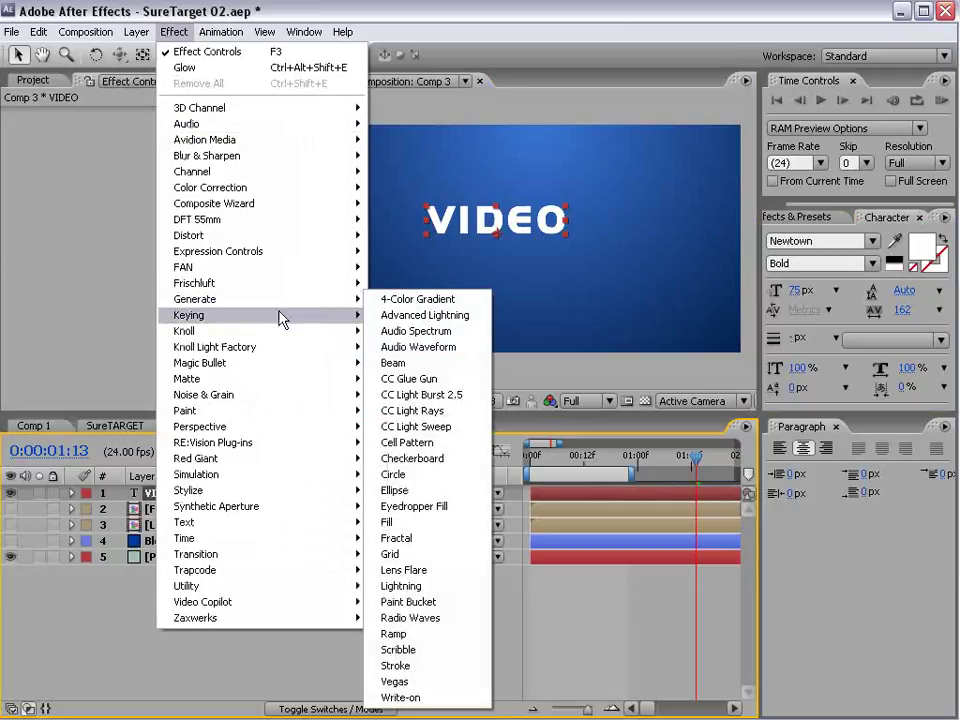
left_click(393, 635)
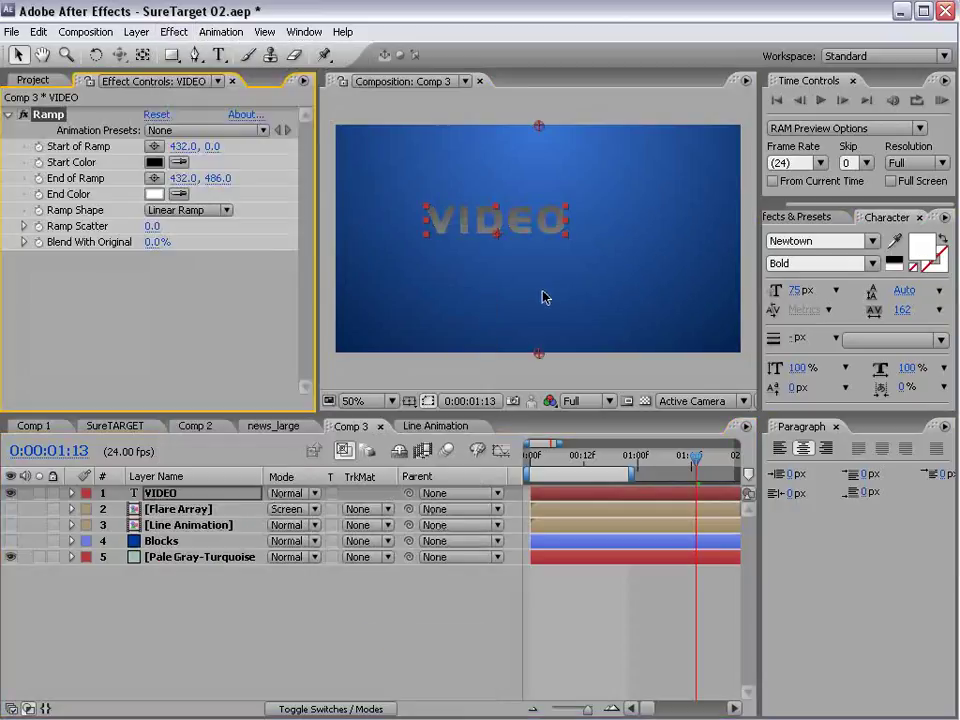
left_click(154, 164)
left_click_drag(498, 576, 487, 560)
left_click_drag(418, 549, 454, 508)
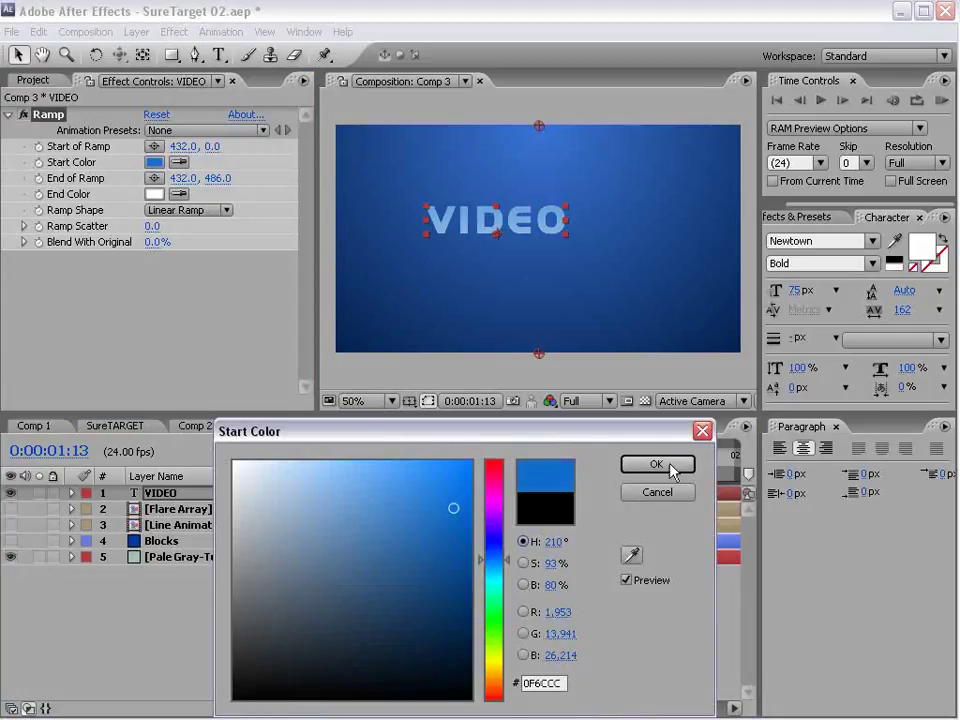
left_click(671, 467)
Set the end color of the VIDEO text's Ramp to light blue A6E5FF
left_click(155, 190)
left_click_drag(498, 575, 495, 563)
left_click_drag(439, 516, 387, 462)
left_click_drag(494, 563, 494, 568)
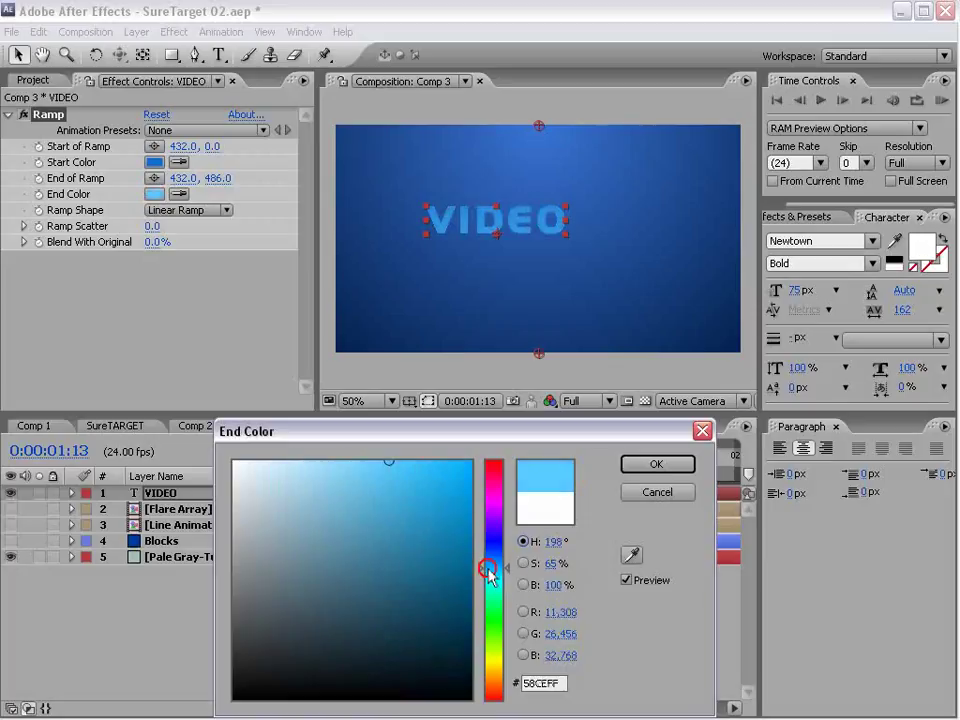
left_click_drag(366, 482, 317, 442)
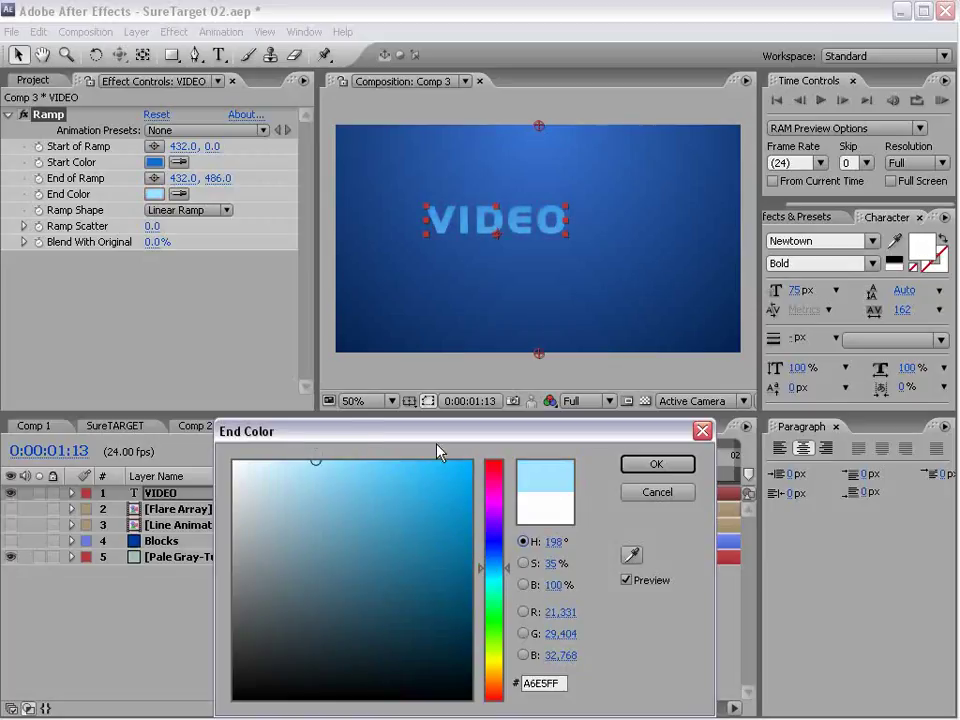
left_click(656, 464)
Tighten the Ramp around the VIDEO text, moving its start to about 432, 88 and its end to about 432, 312
left_click_drag(538, 357, 538, 310)
left_click_drag(540, 132, 537, 171)
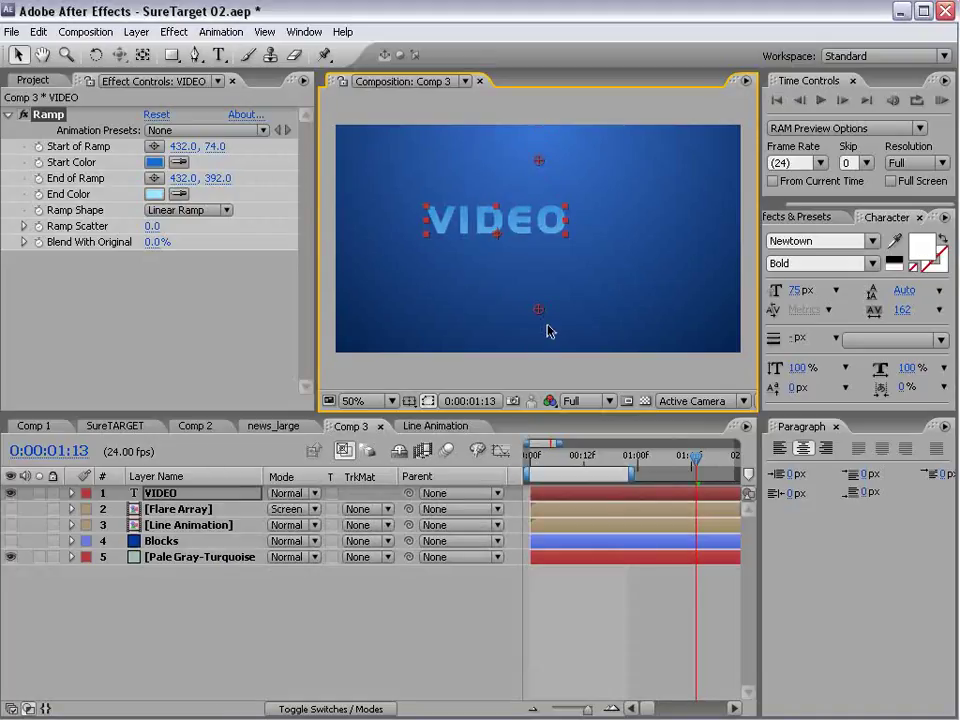
left_click_drag(537, 303, 539, 276)
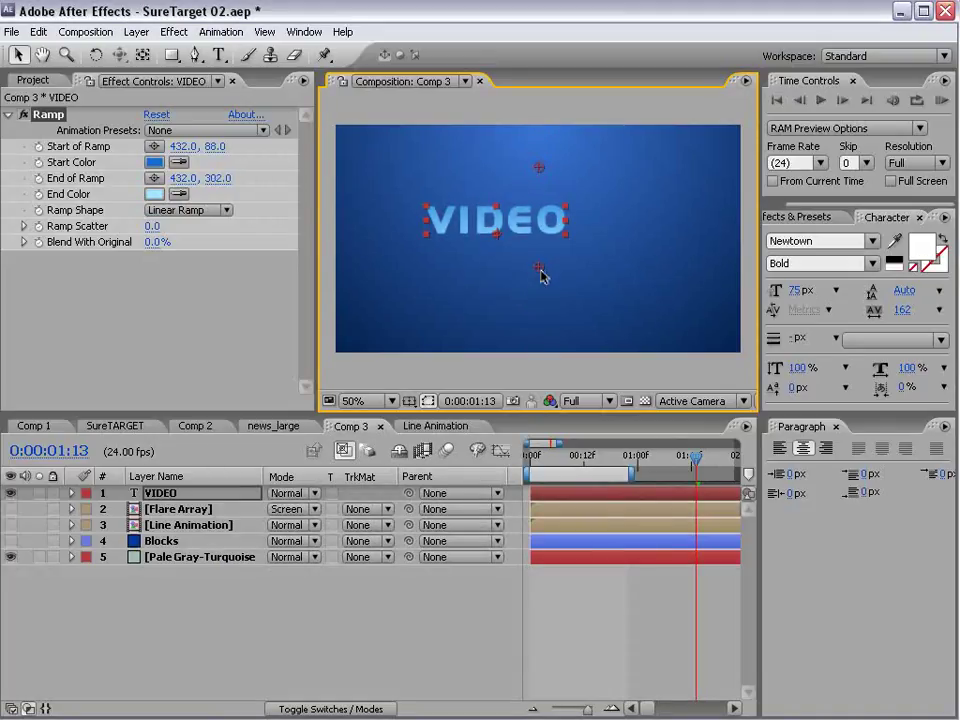
key("period")
key("comma")
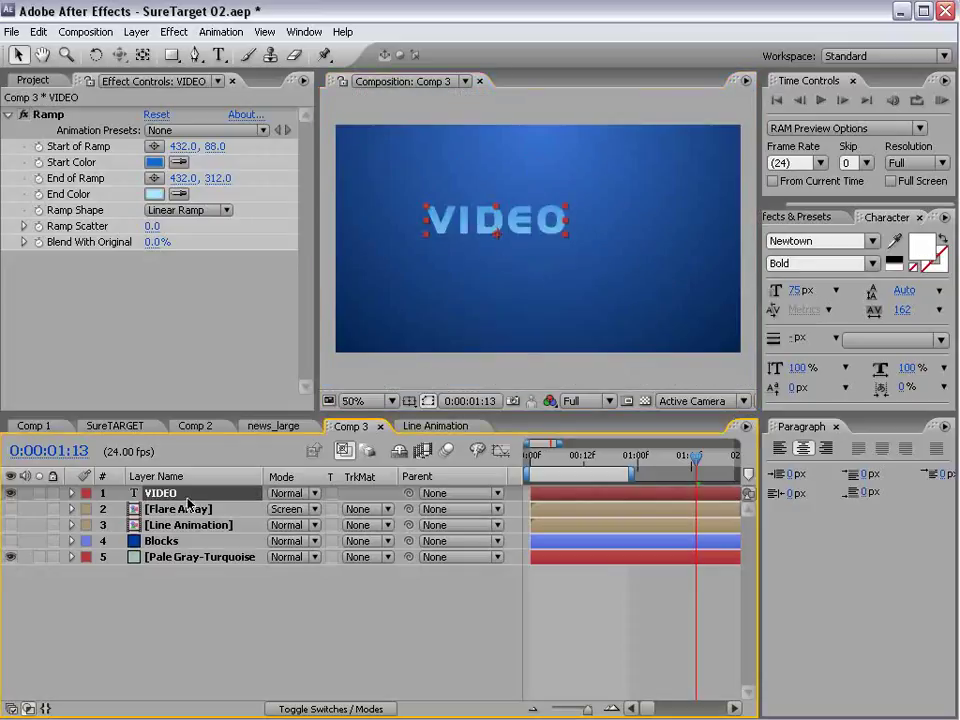
Apply the Bevel Alpha effect to the VIDEO text and view the text at 100%
left_click(174, 32)
mouse_move(214, 426)
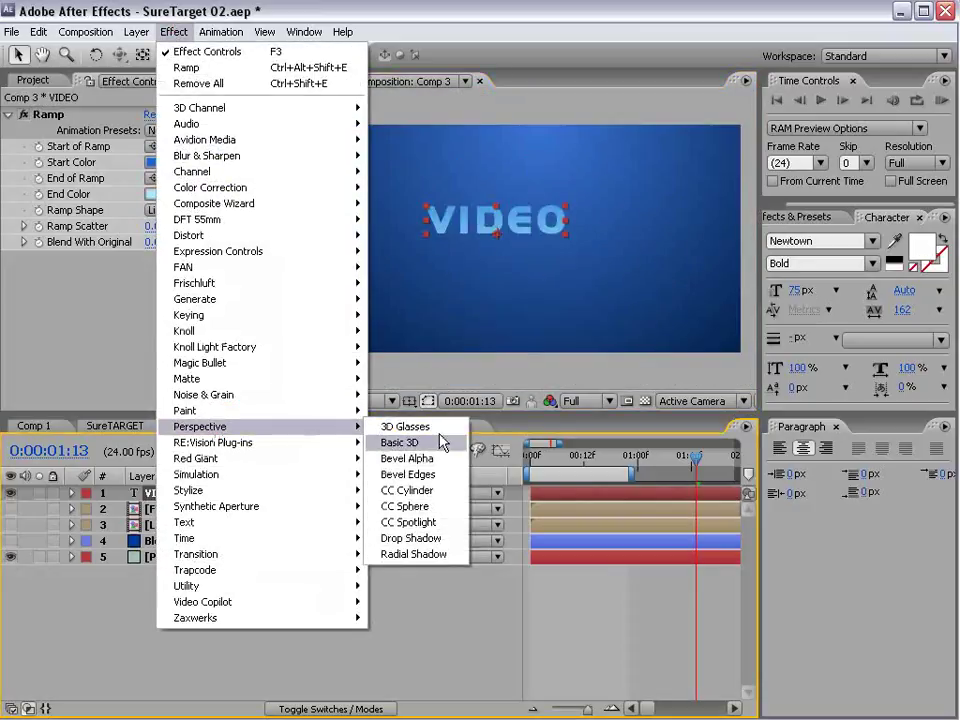
left_click(405, 457)
key("period")
key("space")
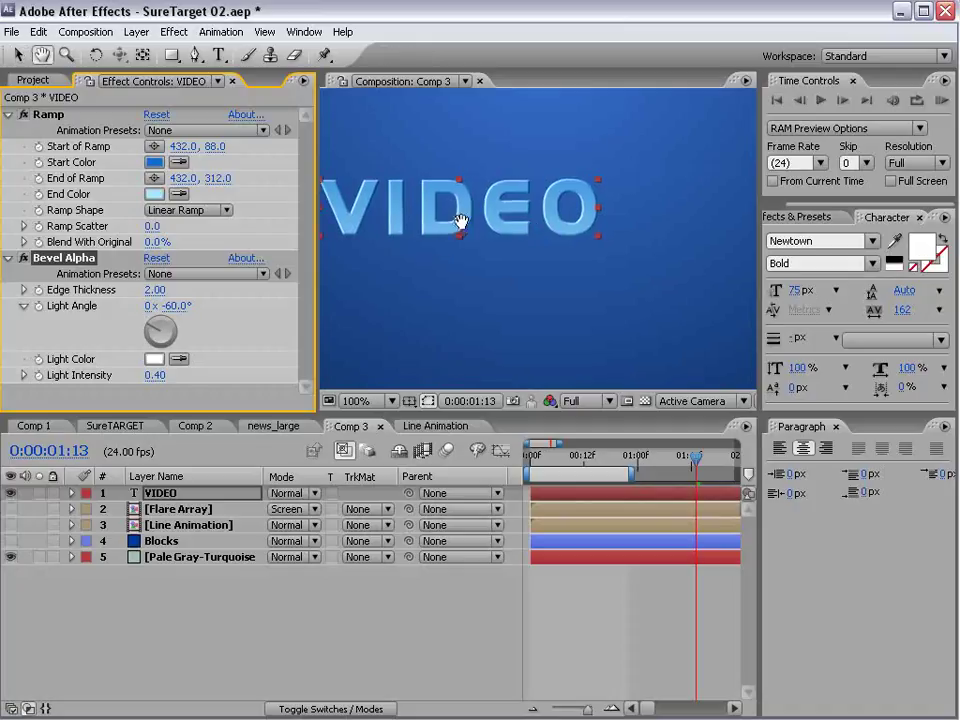
left_click_drag(460, 221, 586, 305)
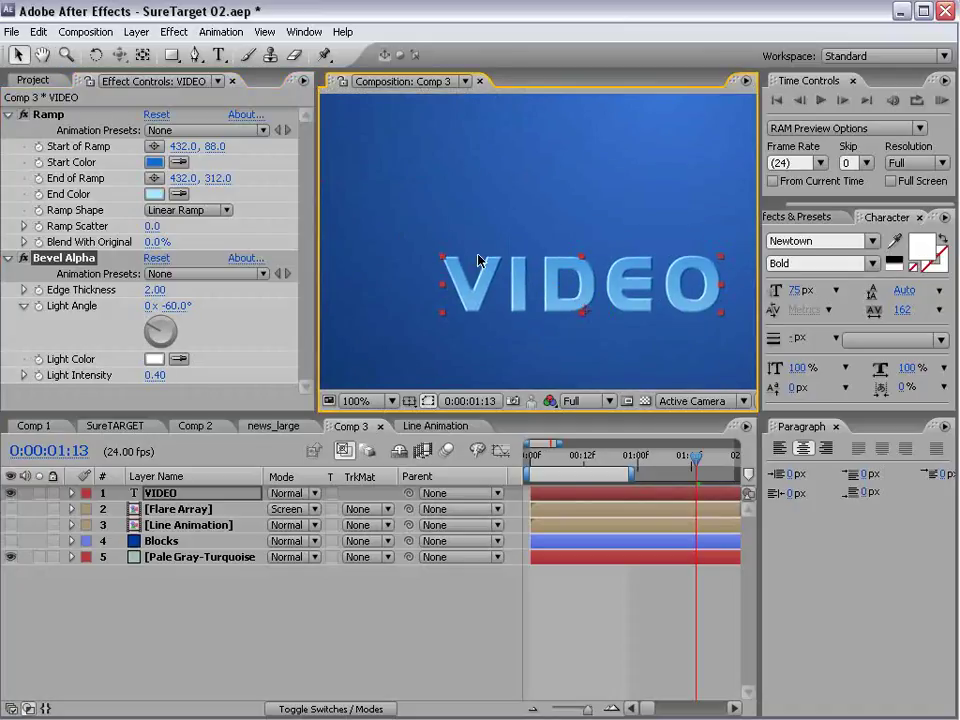
Set the Bevel Alpha edge thickness to 1.5 and the light intensity to 0.80, and check the bevel up close
left_click(151, 291)
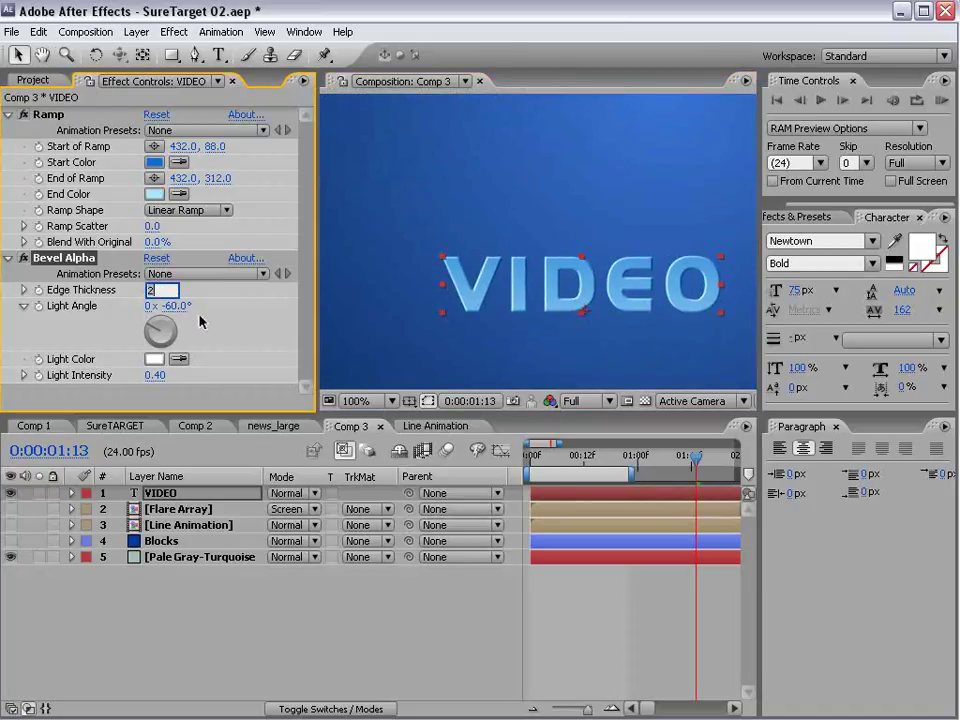
type("1.5")
key("Return")
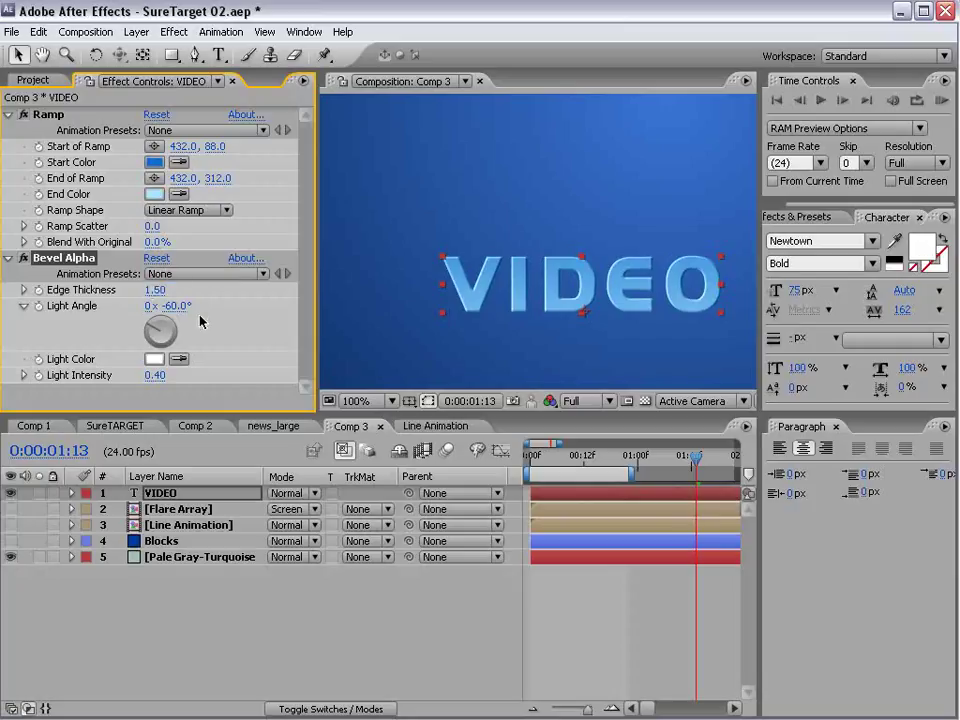
left_click_drag(156, 379, 193, 372)
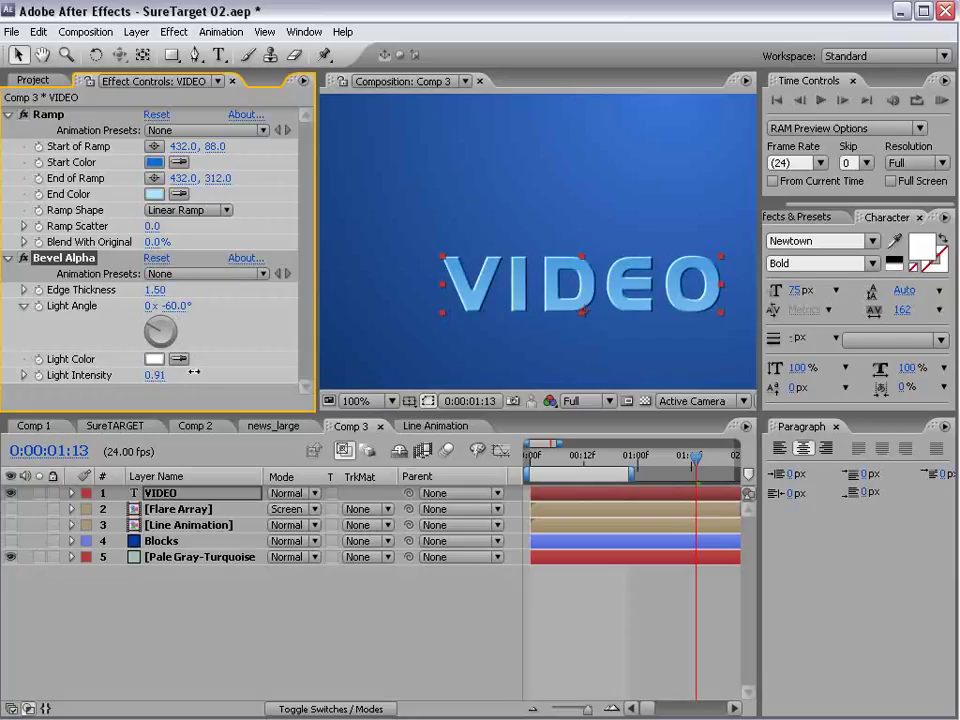
left_click(548, 590)
scroll(577, 321, "up", 1)
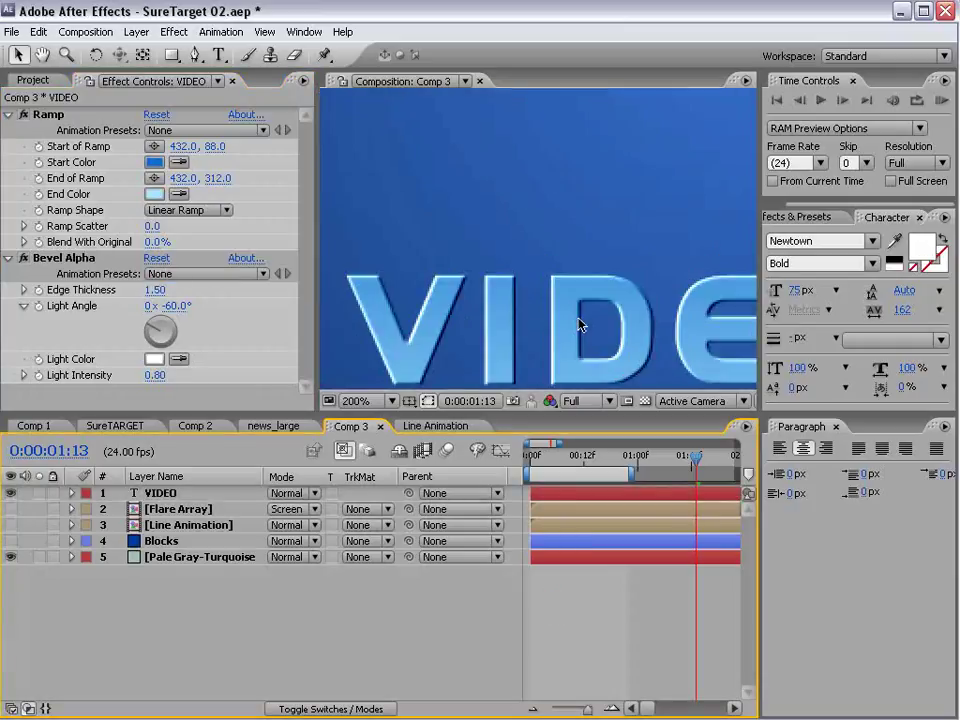
scroll(577, 321, "down", 1)
key("space")
left_click_drag(611, 320, 574, 287)
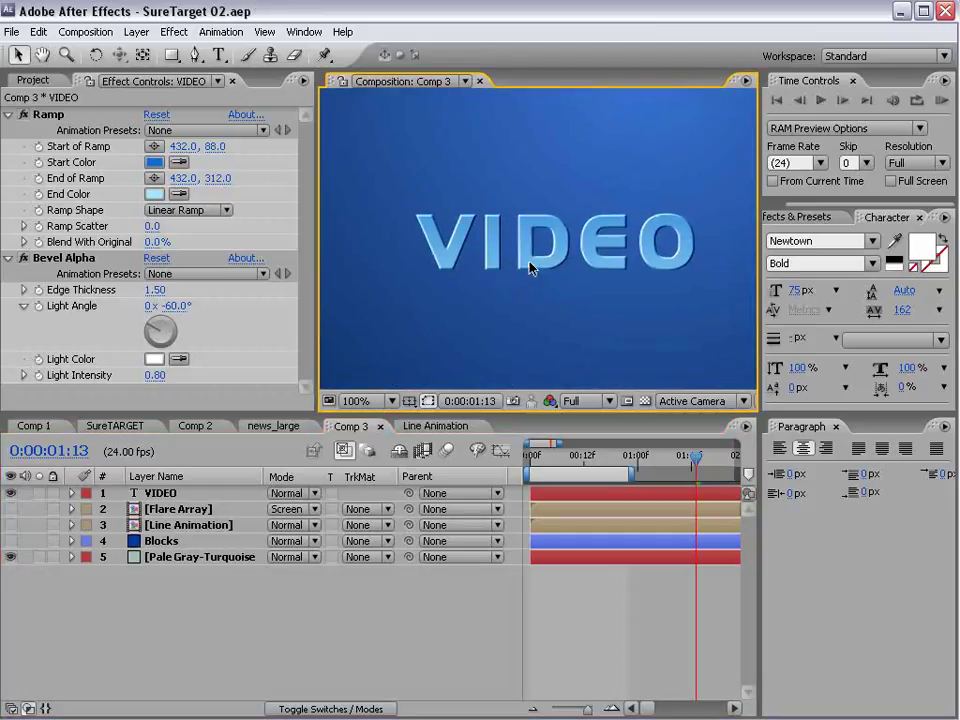
Duplicate the VIDEO layer, place the copy below the original and turn off the copy's Ramp and Bevel Alpha effects
left_click(172, 494)
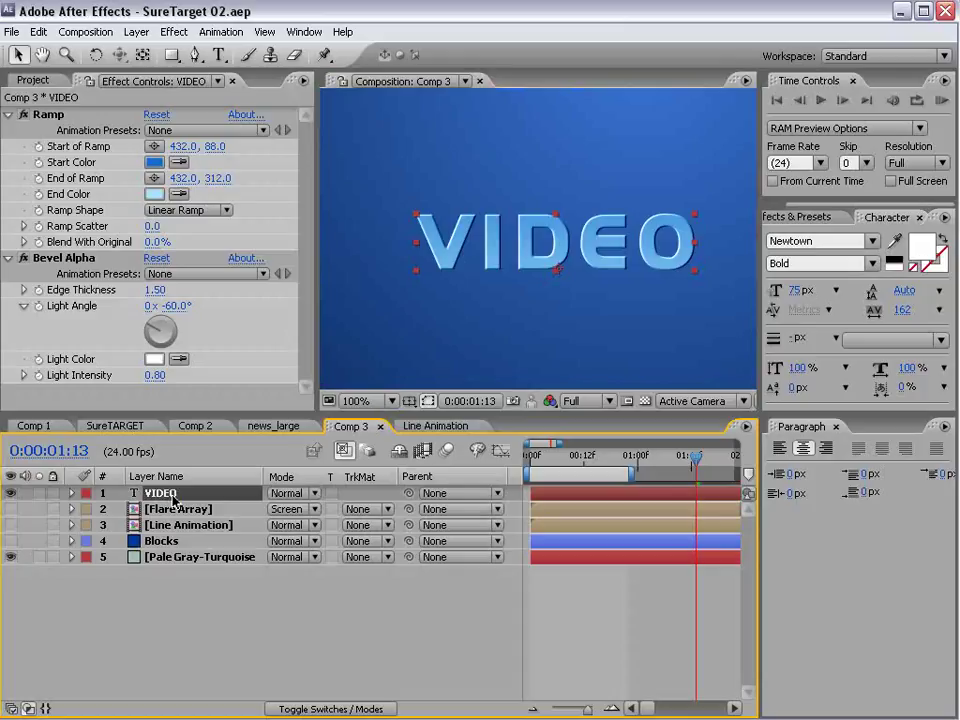
key("ctrl+d")
left_click_drag(160, 501, 147, 515)
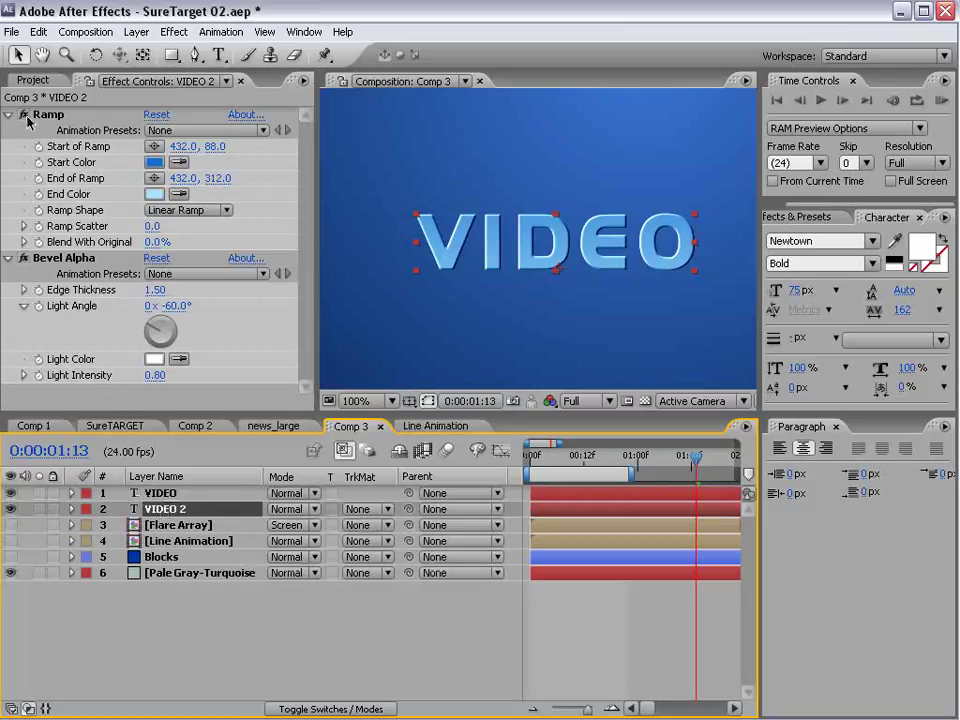
left_click(23, 257)
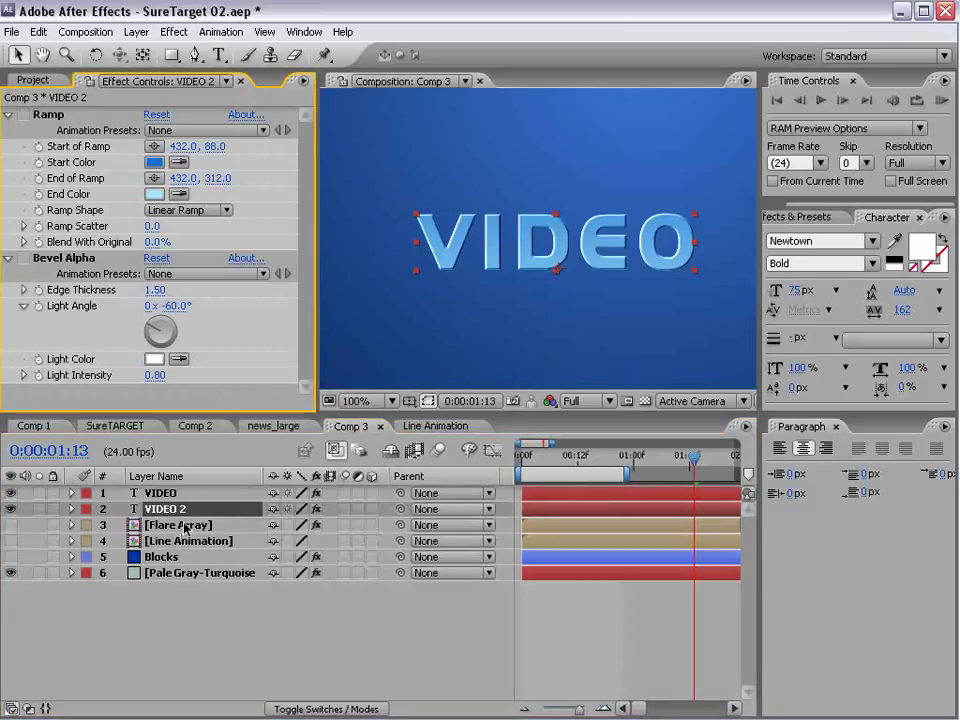
Make the VIDEO, VIDEO 2, Flare Array, Line Animation and Blocks layers 3D, and rename the Pale Gray-Turquoise solid as BG
key("F4")
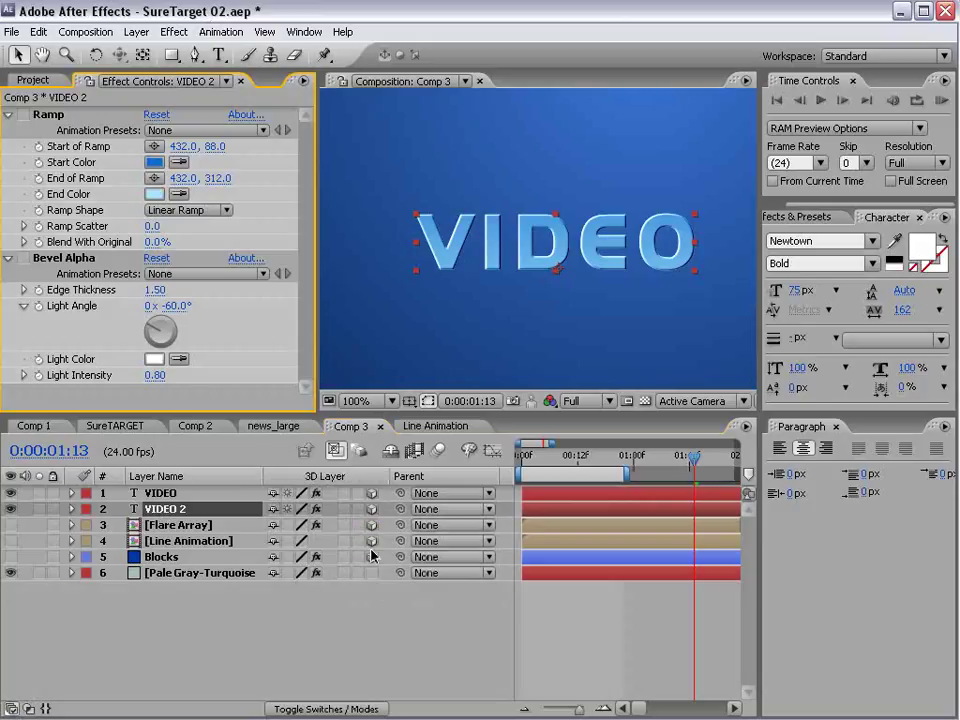
left_click(174, 573)
key("Return")
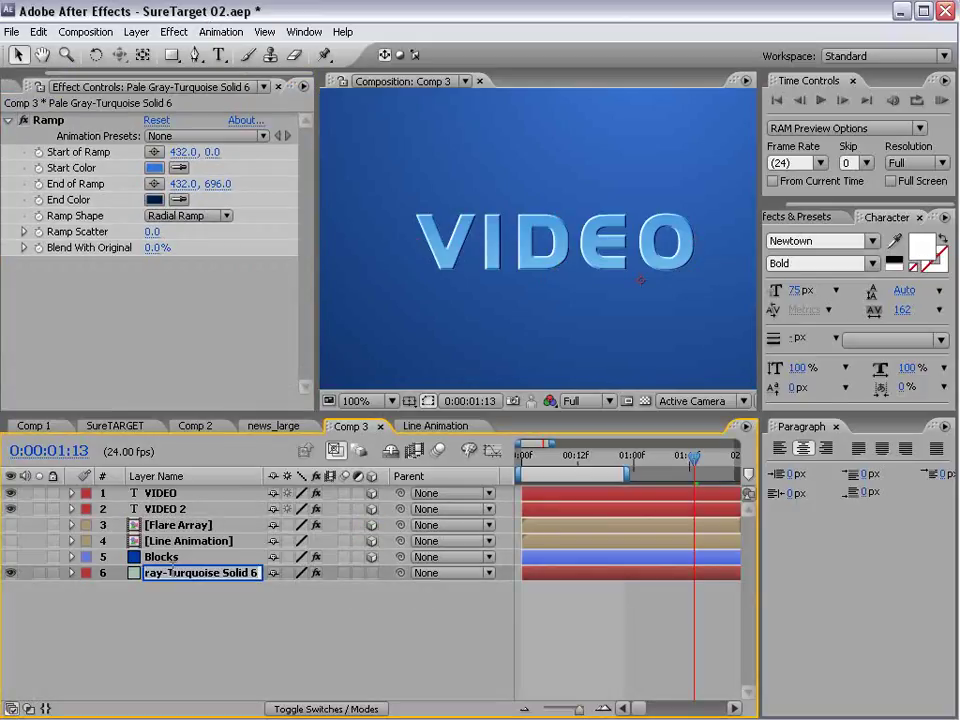
type("BG")
key("Return")
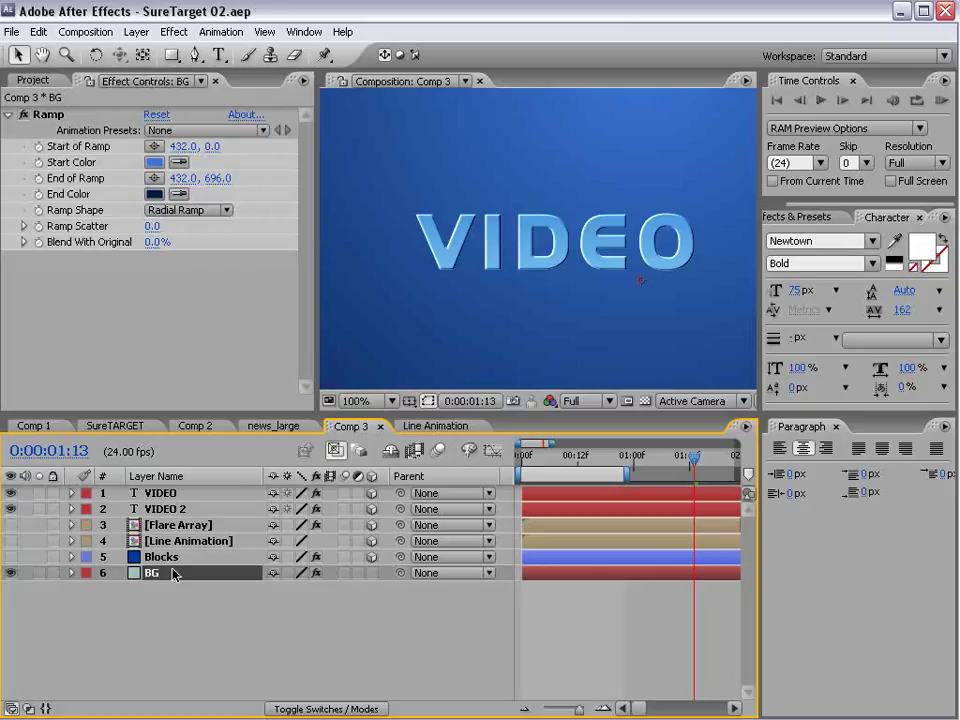
View the title from Custom View 1 and push the VIDEO 2 layer slightly back along its Z axis, behind the front text
left_click(152, 511)
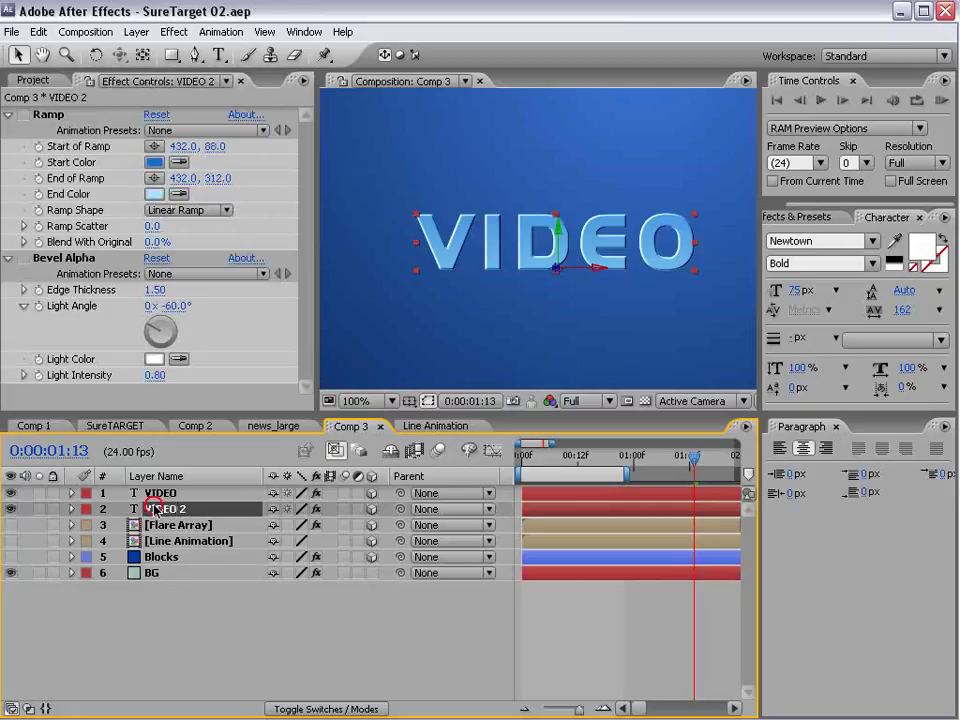
left_click(695, 401)
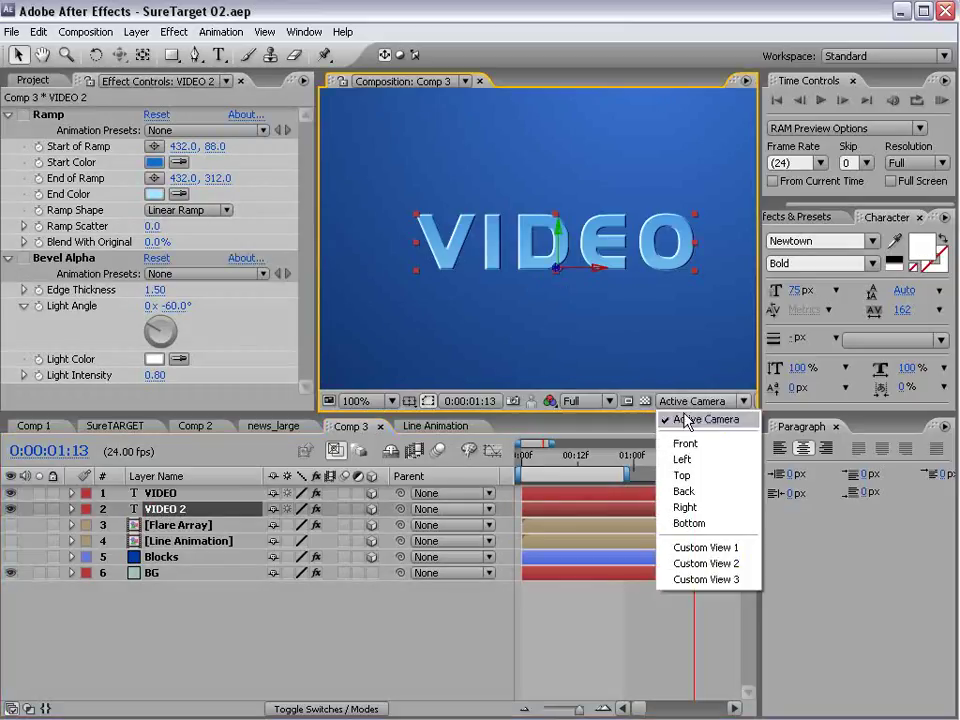
left_click(716, 552)
left_click_drag(523, 308, 589, 242)
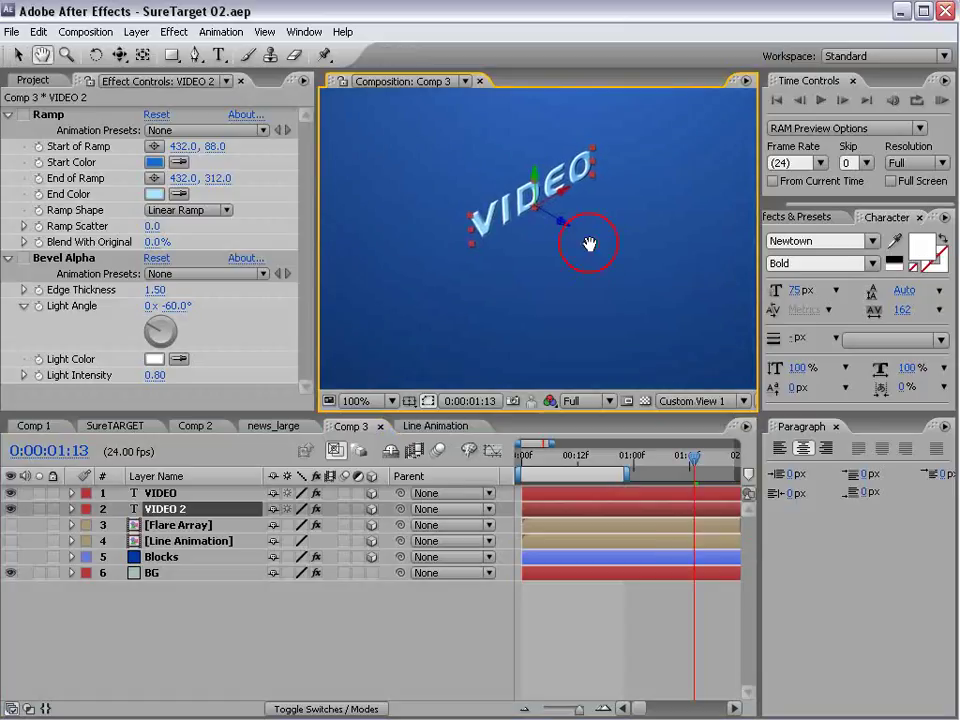
left_click(155, 496)
left_click(167, 506)
scroll(681, 178, "up", 1)
key("space")
left_click_drag(556, 165, 563, 283)
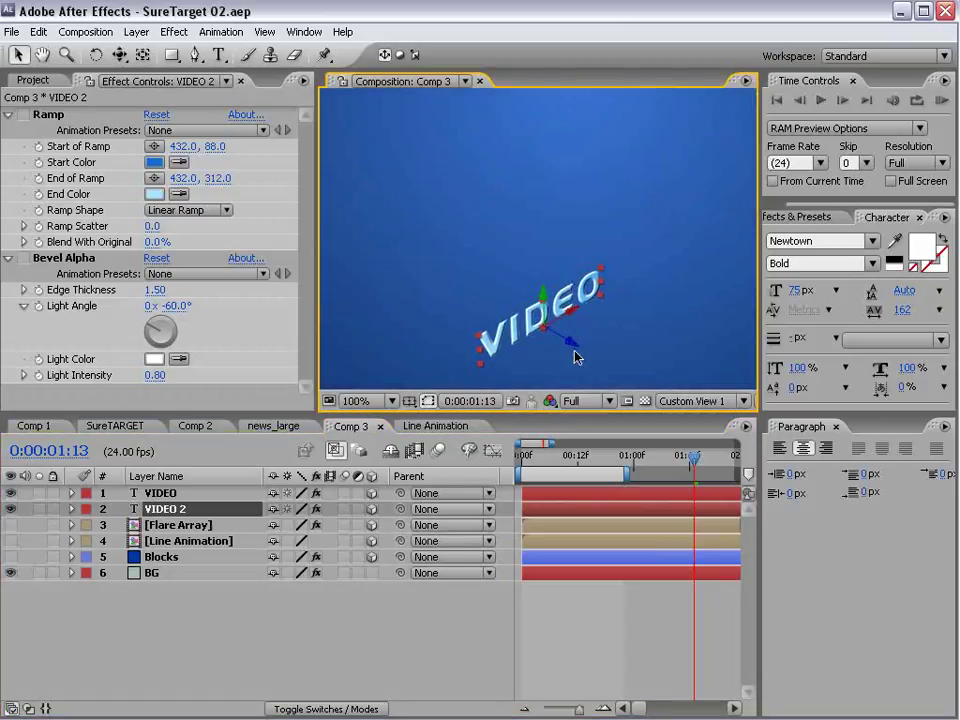
left_click_drag(571, 342, 566, 232)
key("space")
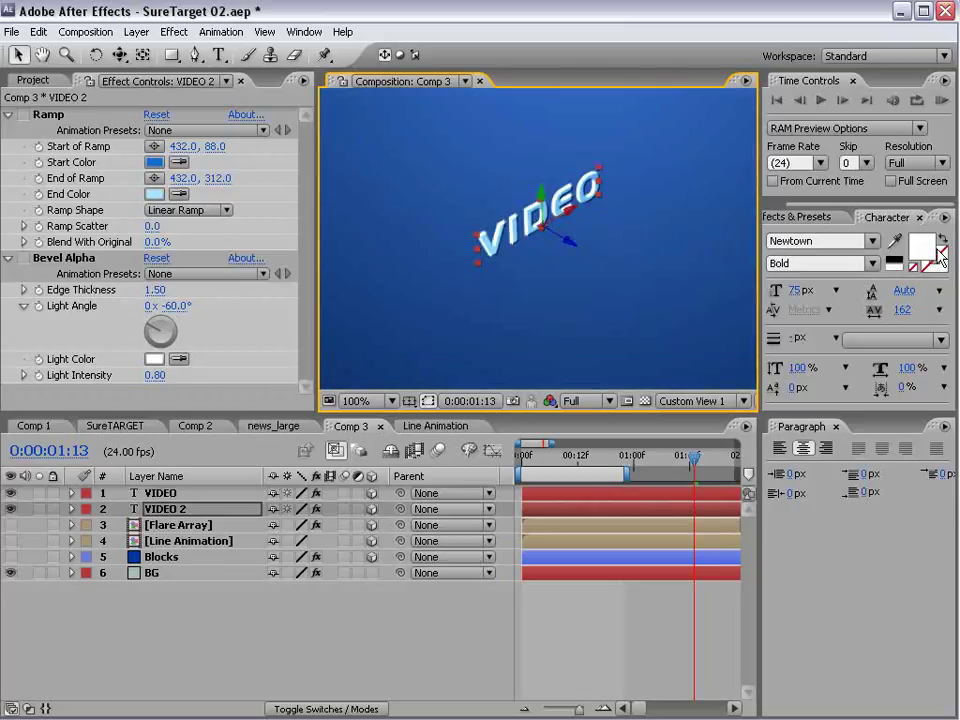
Set the text fill colour of the rear VIDEO copy to light blue 82B9DF
left_click(922, 250)
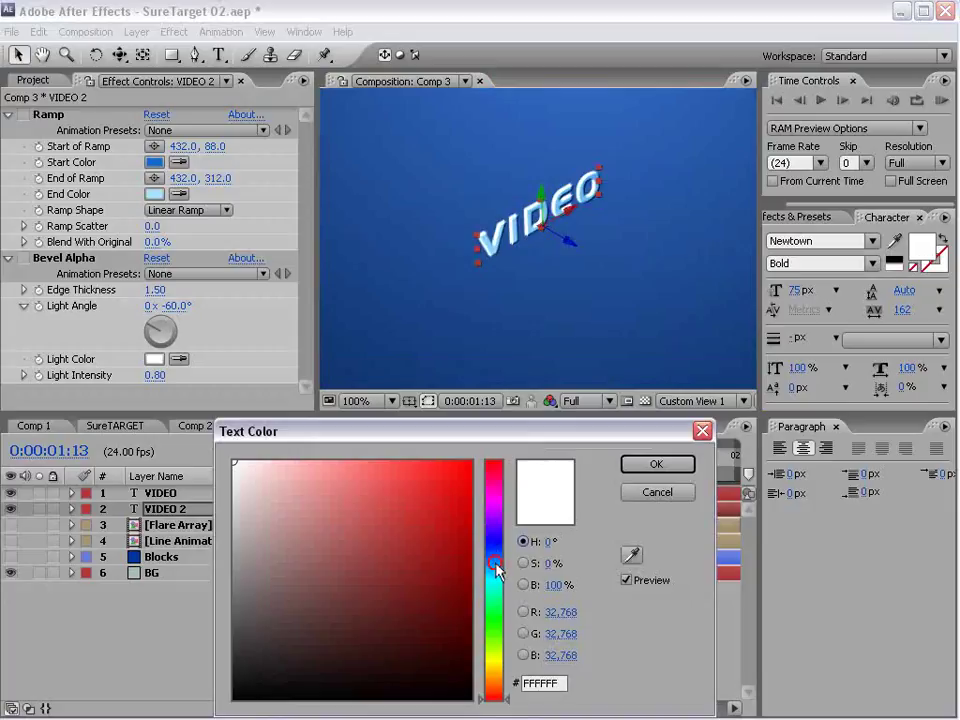
left_click(495, 565)
left_click(424, 556)
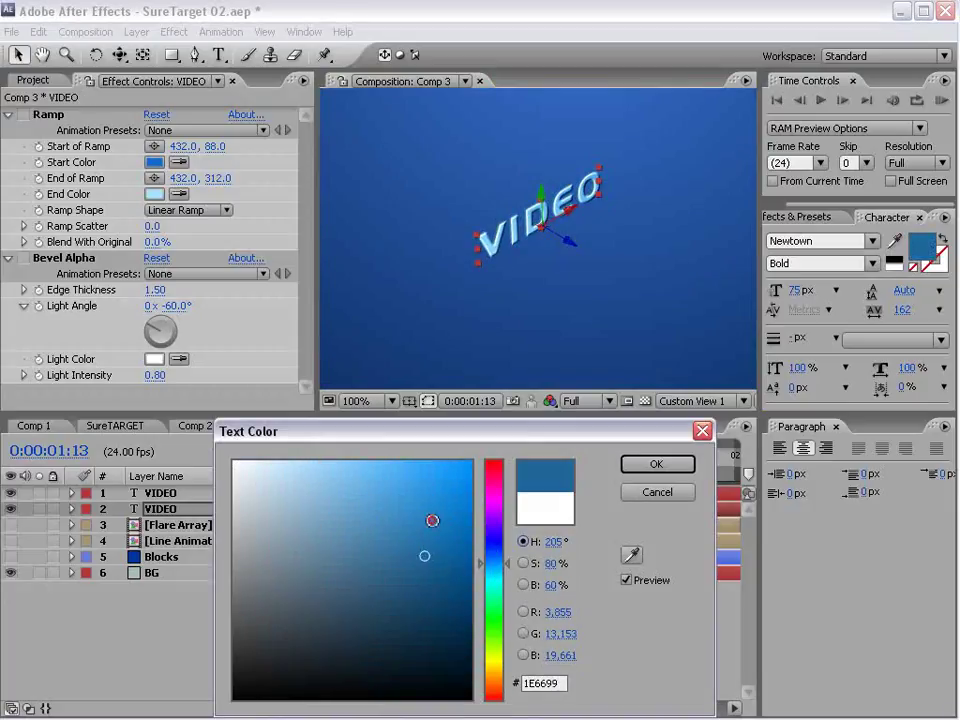
mouse_move(432, 520)
left_mouse_down()
mouse_move(386, 491)
mouse_move(332, 490)
left_mouse_up()
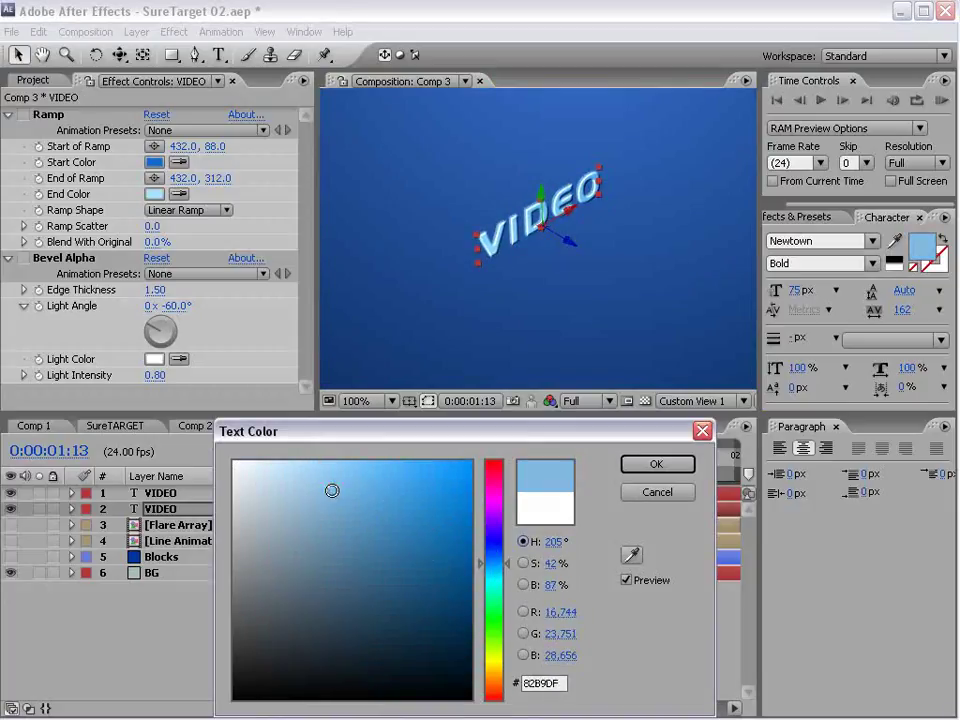
left_click(656, 465)
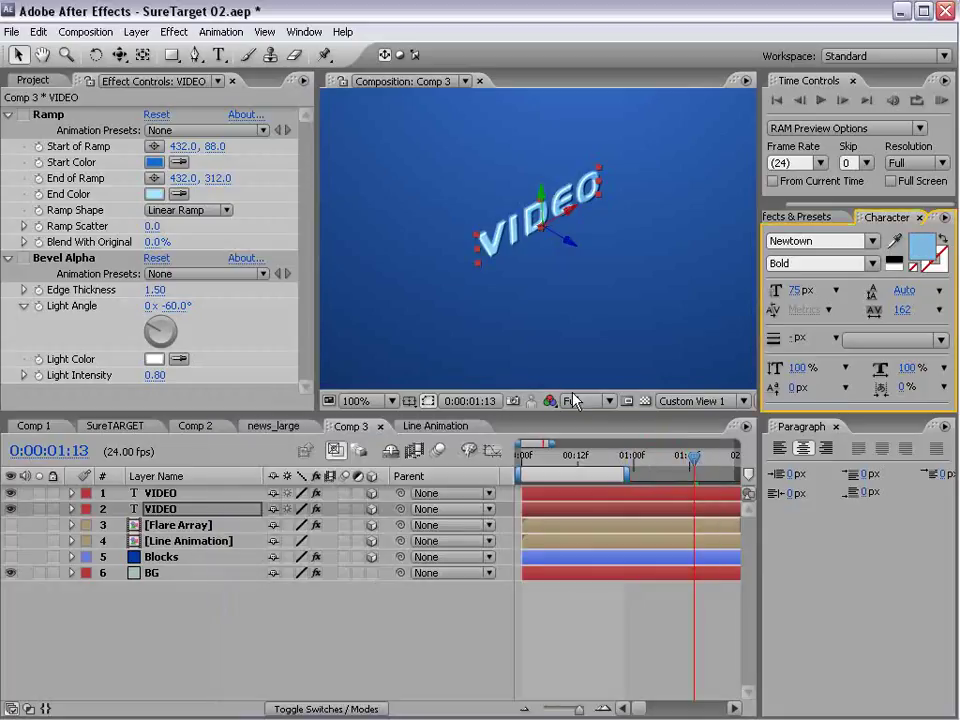
Return to the Active Camera view and add a new camera named Camera 1 with the 35mm preset
left_click(745, 401)
left_click(705, 420)
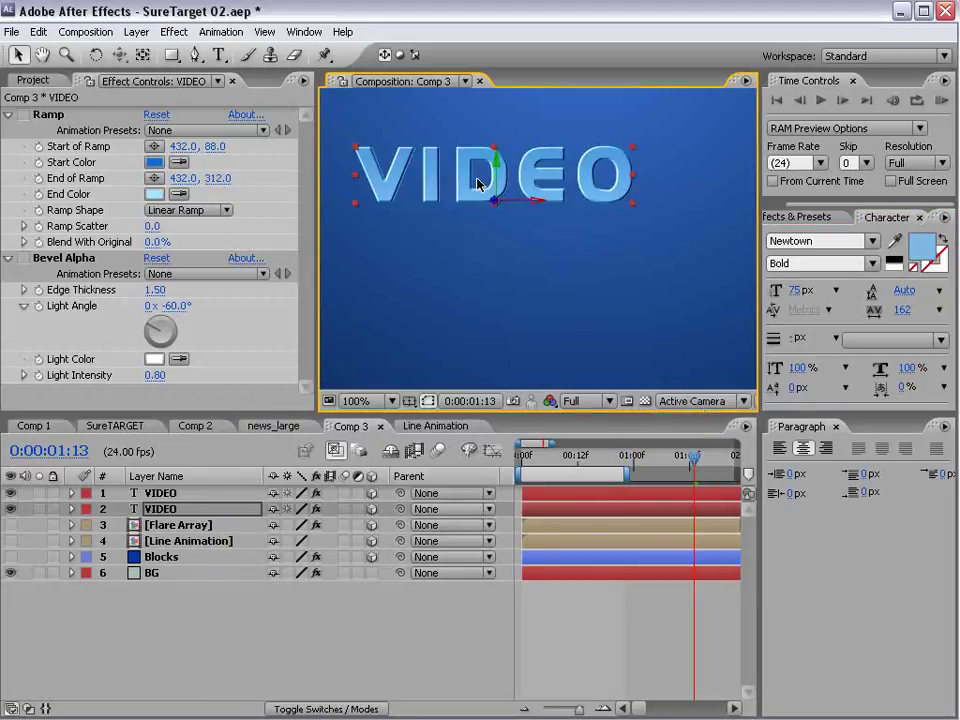
left_click(135, 32)
mouse_move(140, 51)
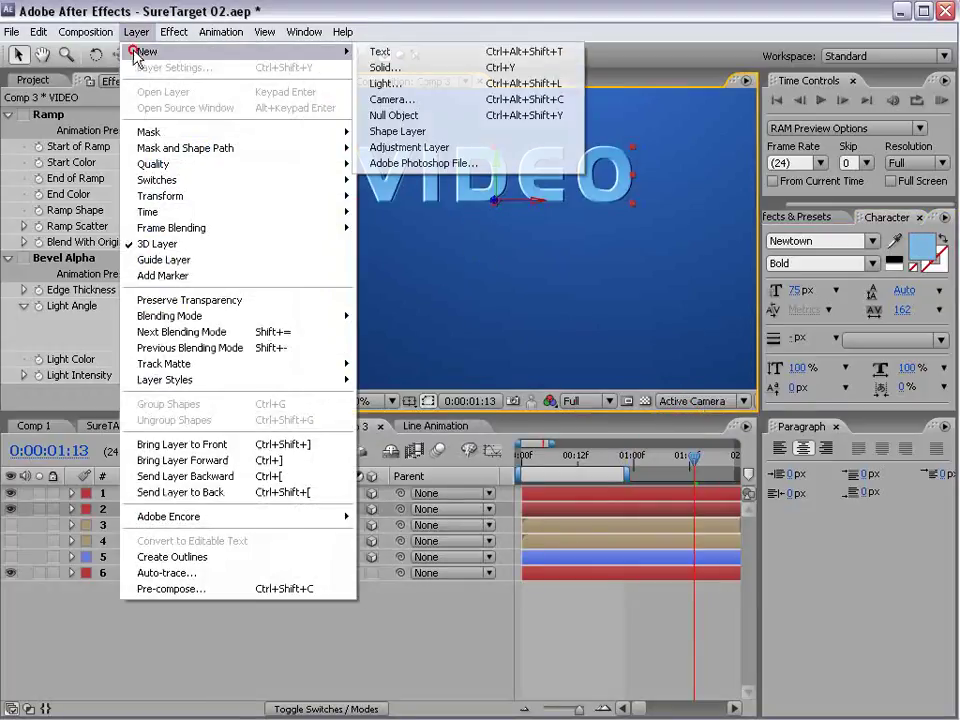
left_click(398, 100)
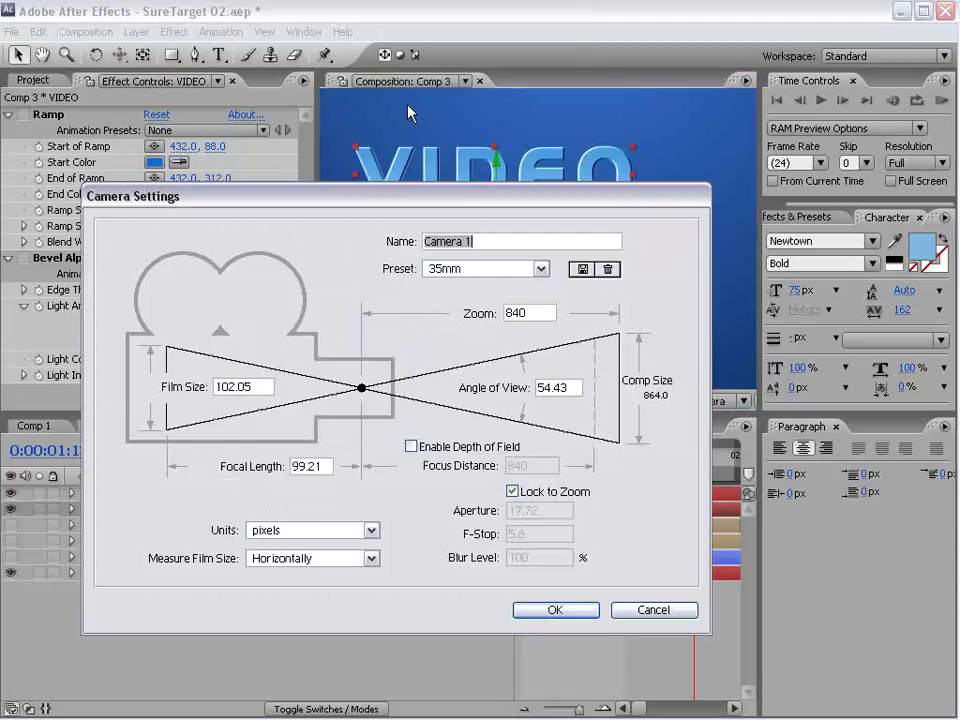
left_click(547, 616)
Orbit the camera around the VIDEO title so that it is seen at an angle, and centre it in the view
key("space")
left_click_drag(441, 180, 526, 268)
left_click(119, 60)
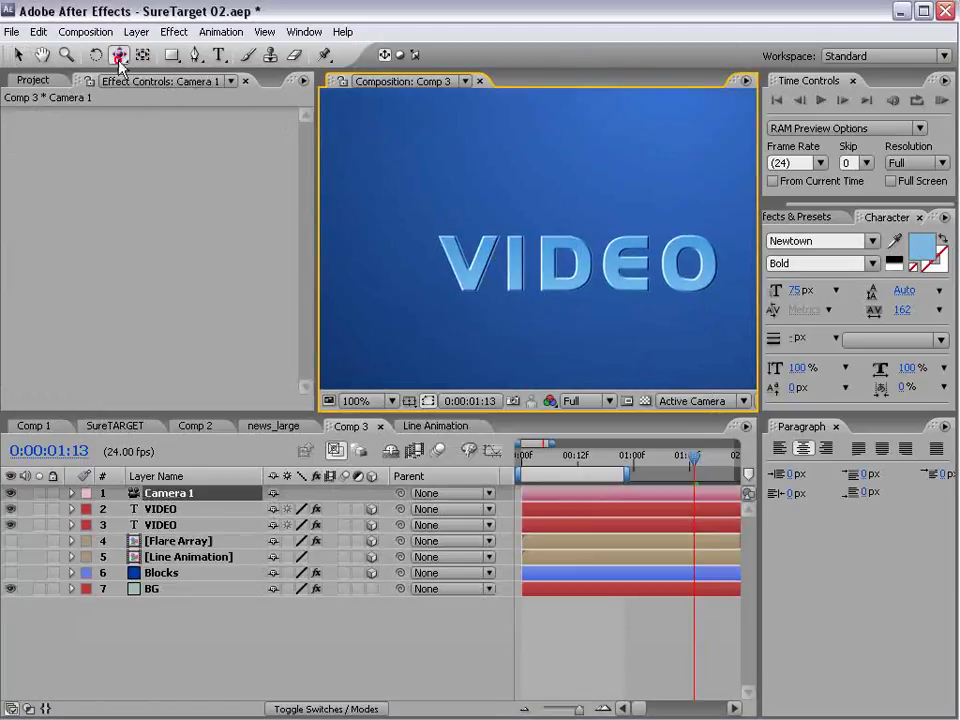
left_click_drag(119, 61, 152, 57)
mouse_move(551, 270)
left_mouse_down()
mouse_move(568, 291)
mouse_move(628, 312)
mouse_move(671, 306)
mouse_move(666, 328)
mouse_move(679, 319)
mouse_move(551, 262)
left_mouse_up()
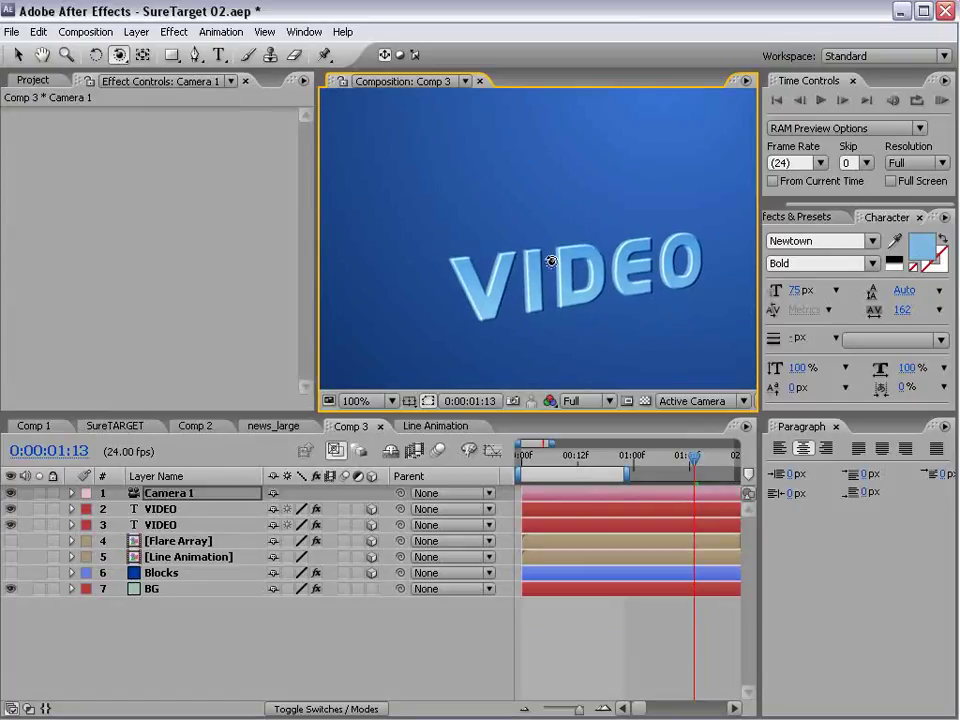
scroll(557, 262, "down", 1)
scroll(561, 262, "up", 1)
key("space")
left_click_drag(626, 352, 591, 311)
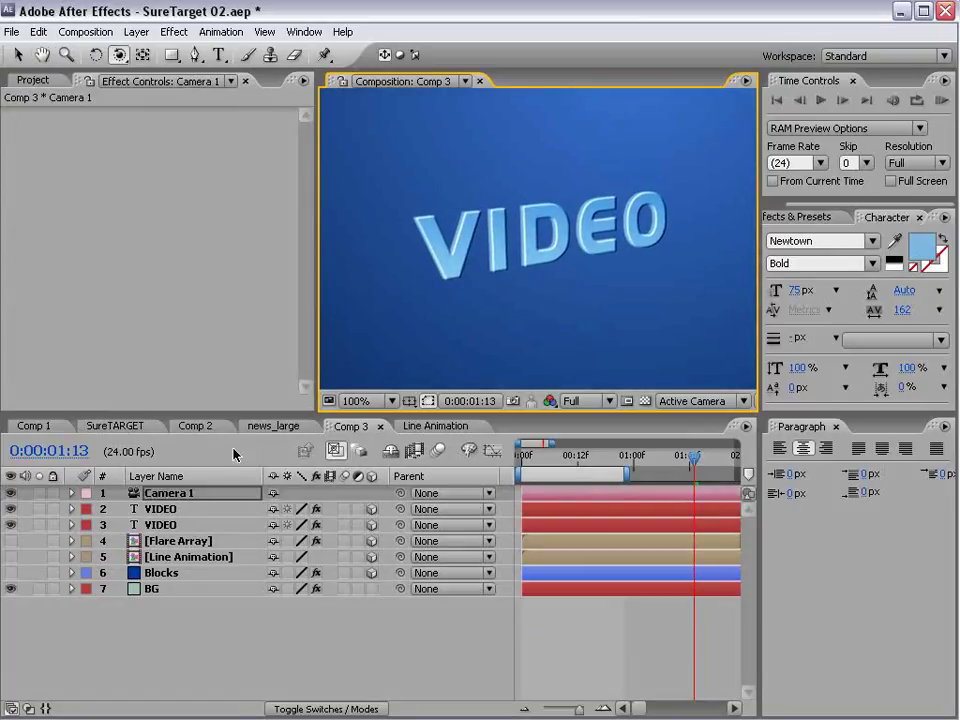
Move the rear VIDEO layer further back along its Z axis to deepen the title
left_click(160, 524)
key("v")
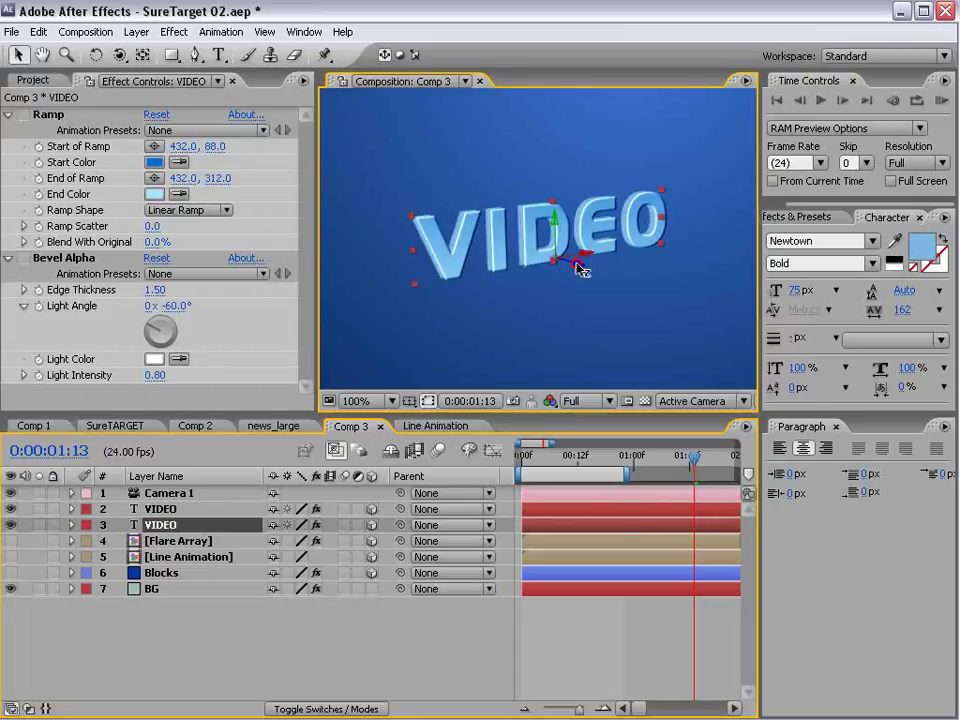
key("Return")
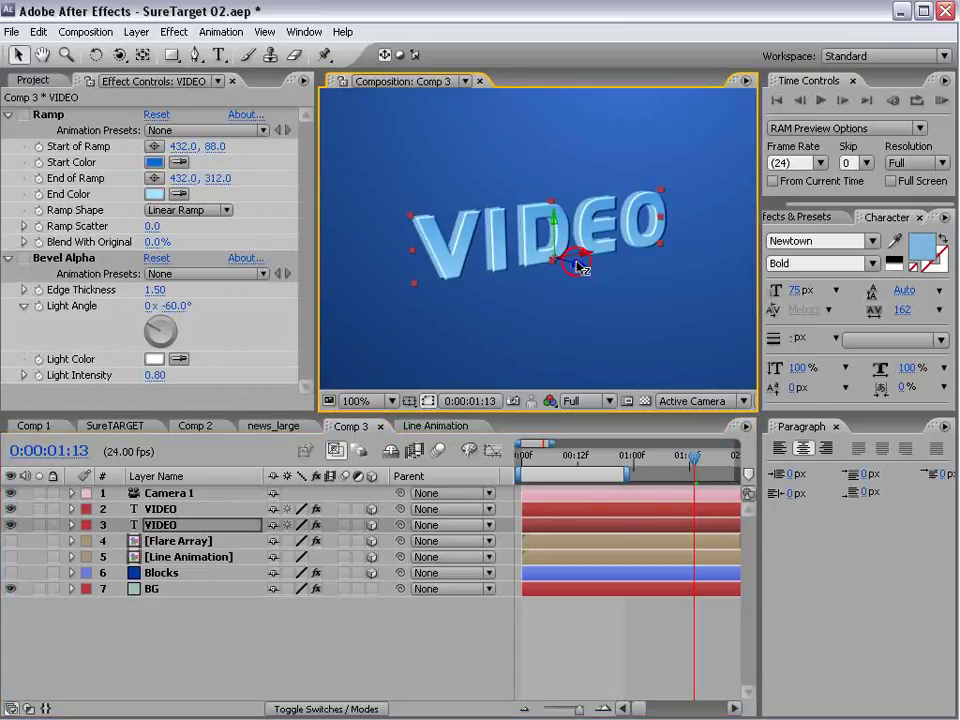
Darken the rear VIDEO layer's text fill colour to 427DA6
left_click(924, 248)
left_click(355, 520)
mouse_move(355, 520)
left_mouse_down()
mouse_move(381, 534)
mouse_move(377, 544)
left_mouse_up()
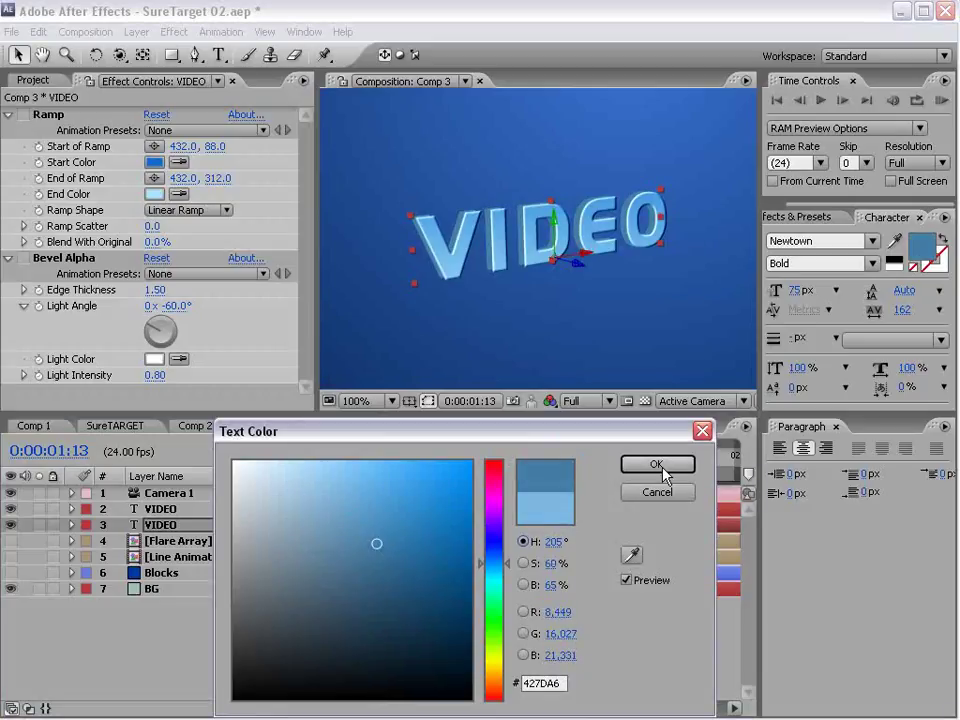
left_click(656, 464)
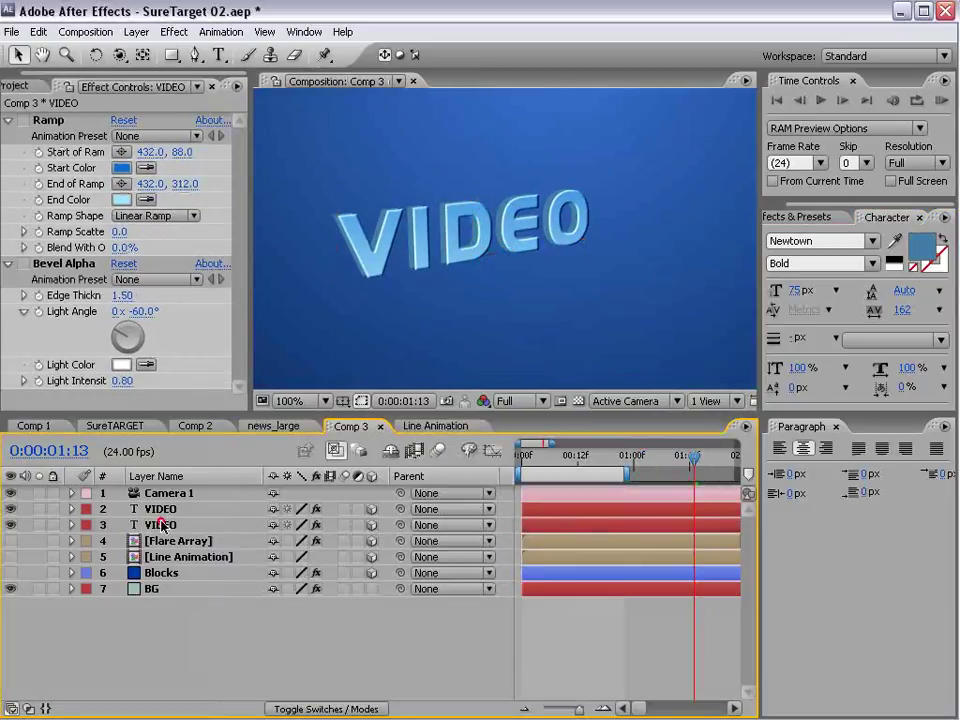
Duplicate the rear VIDEO layer, place the copy below it as layer 4 and push the copy back along the Z axis
left_click(163, 525)
left_click(38, 32)
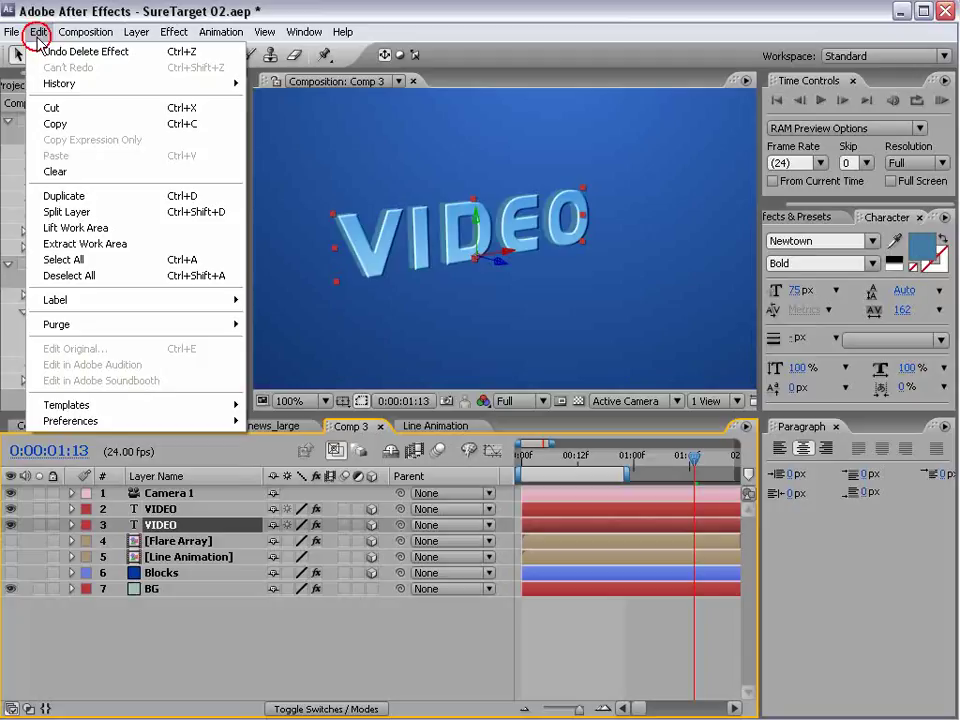
left_click(85, 197)
left_click_drag(163, 529, 158, 548)
left_click_drag(497, 264, 491, 262)
Fill the rearmost VIDEO copy with black, bring it slightly forward along Z and save the project
left_click(891, 258)
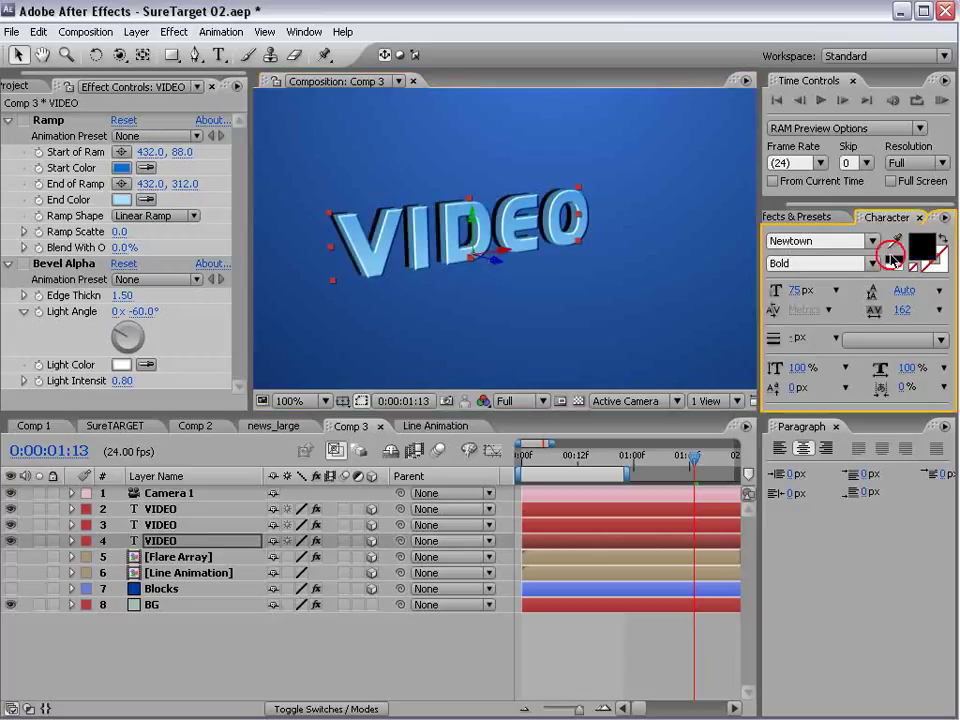
left_click_drag(491, 259, 495, 260)
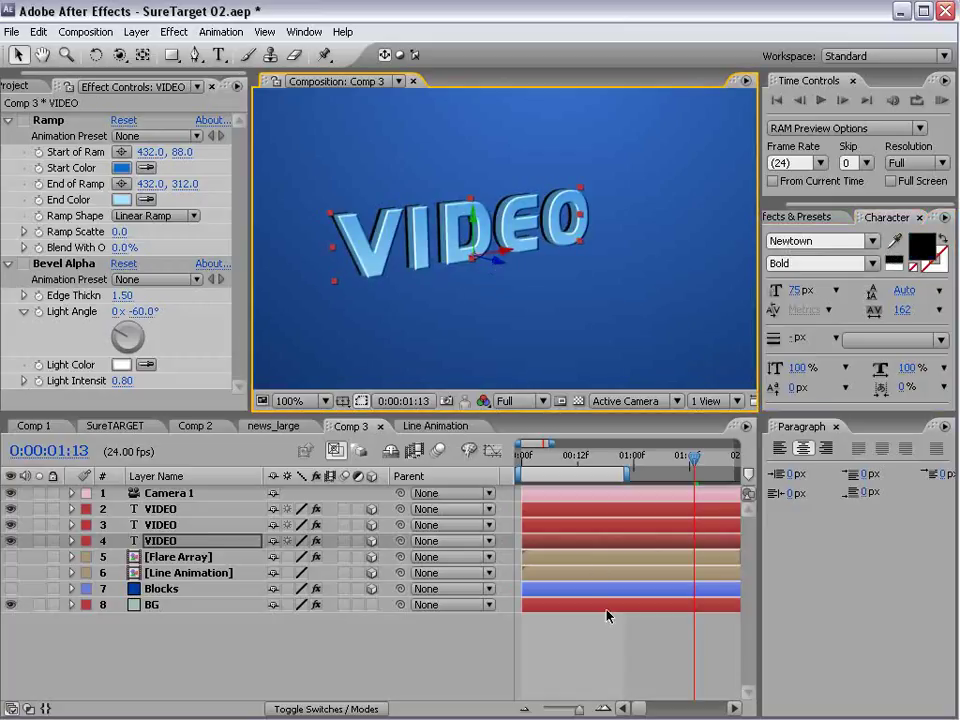
left_click(530, 325)
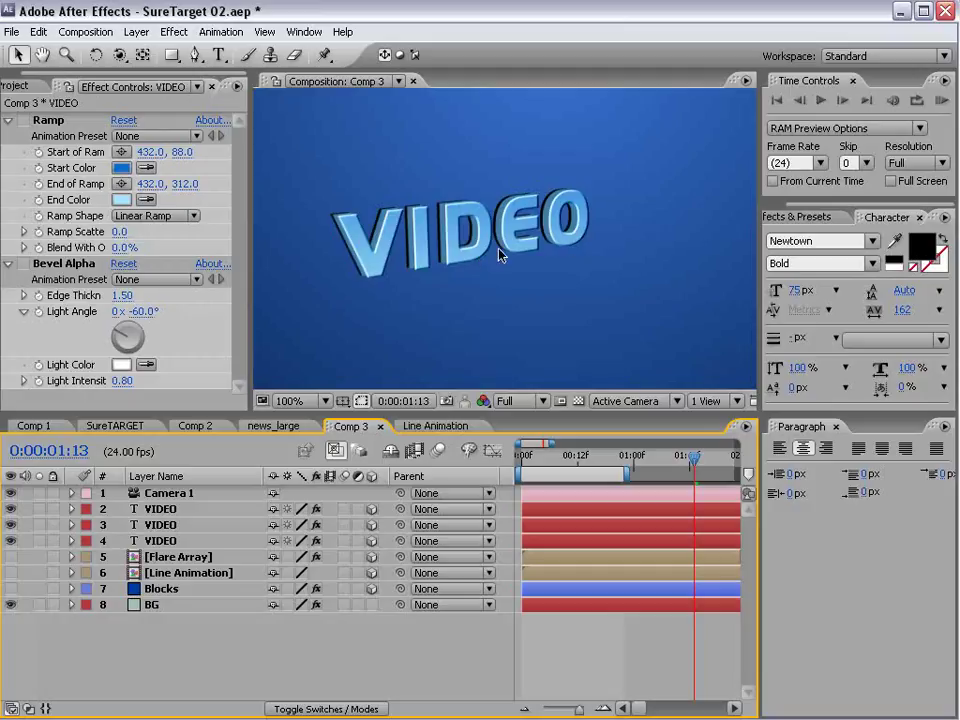
key("ctrl+s")
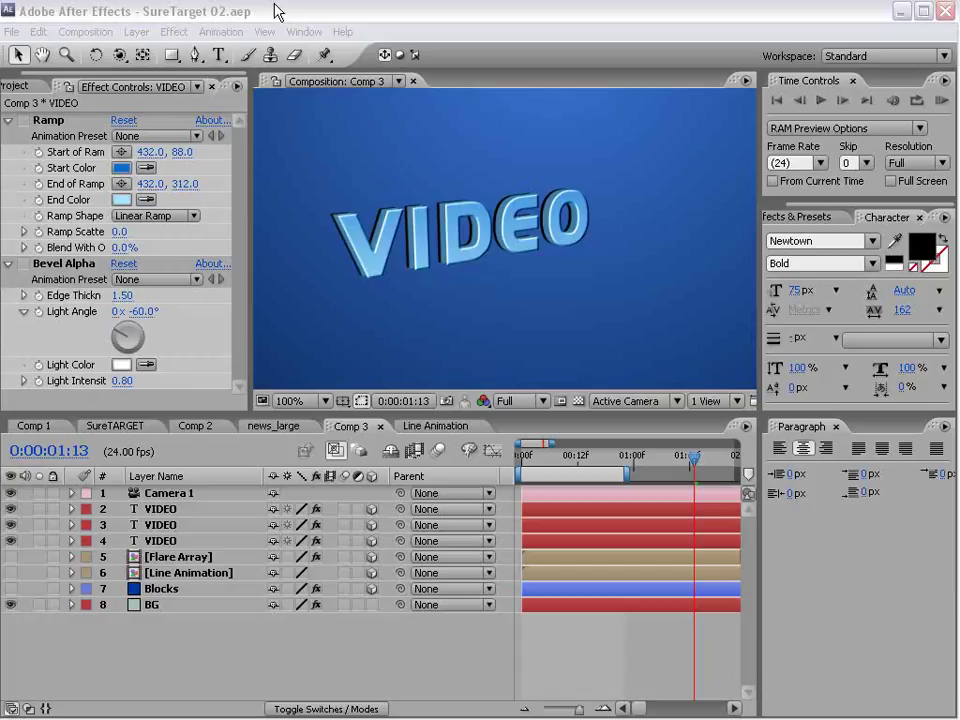
Turn on the Ramp effect of the middle VIDEO layer and set its start colour to dark blue 00458C
left_click(158, 524)
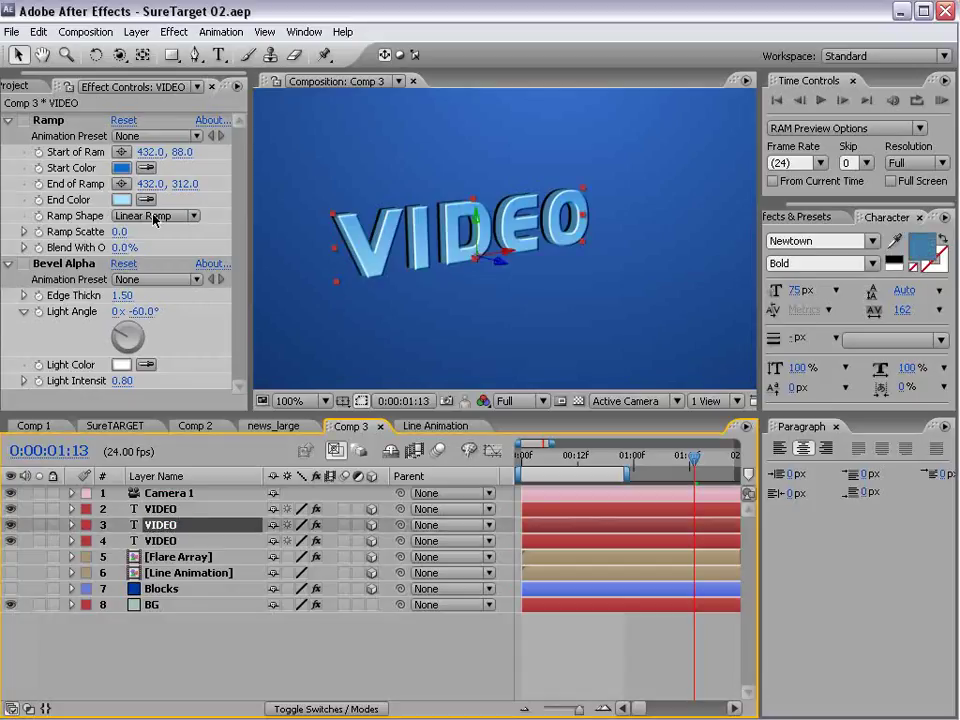
left_click(20, 123)
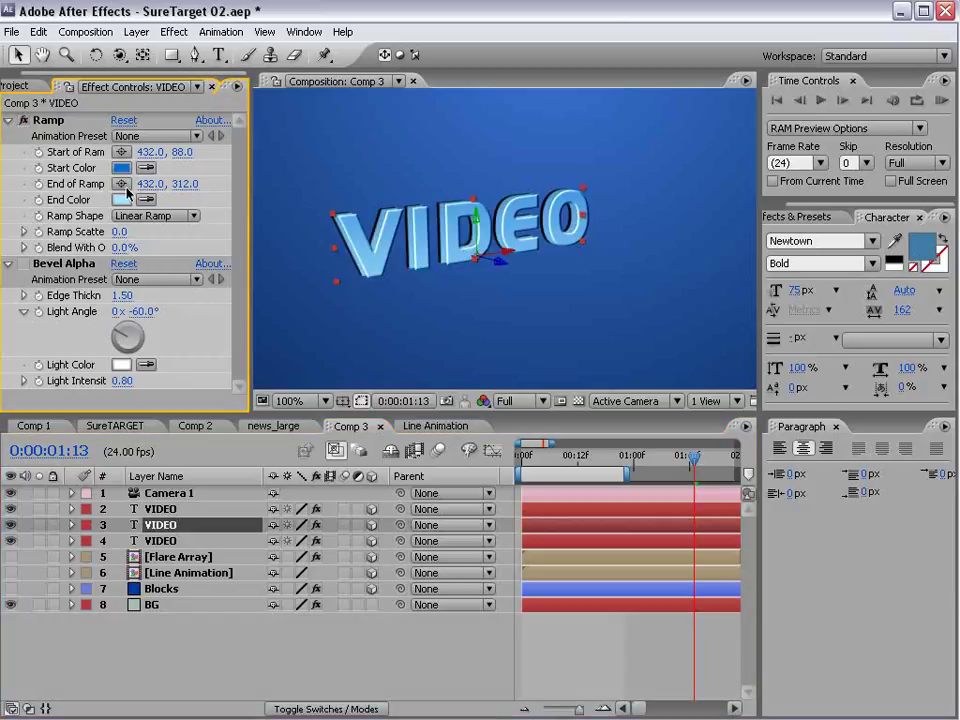
left_click(122, 168)
left_click_drag(420, 546, 474, 568)
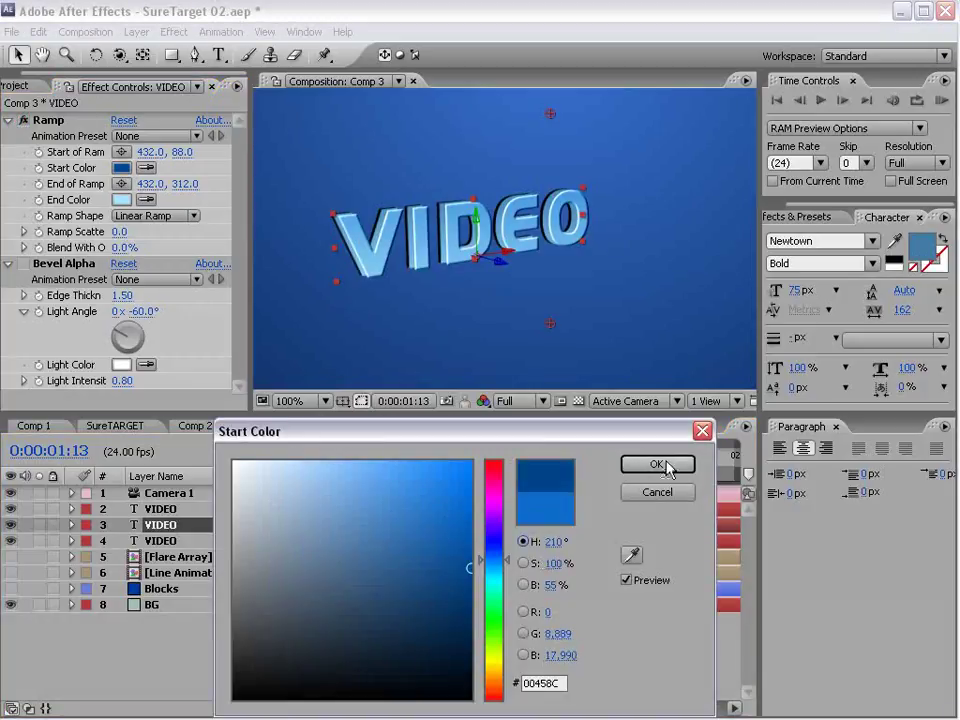
left_click(658, 465)
Set the end colour of the middle VIDEO layer's Ramp to 0076A7
left_click(122, 200)
mouse_move(420, 546)
left_mouse_down()
mouse_move(469, 614)
mouse_move(437, 596)
mouse_move(474, 569)
mouse_move(472, 541)
left_mouse_up()
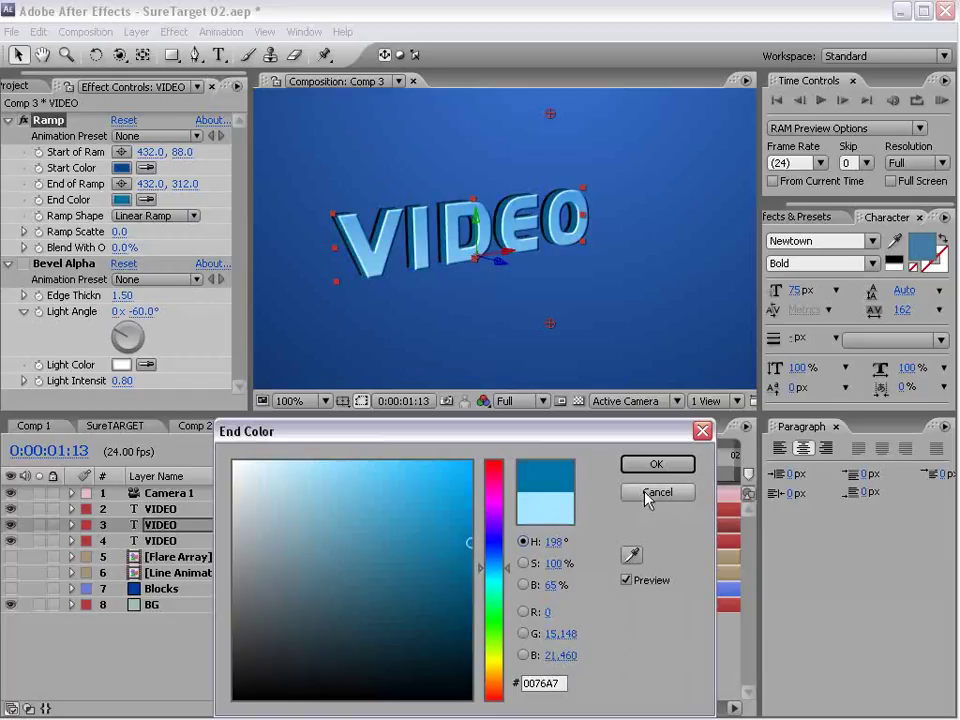
left_click(656, 492)
Set the opacity of the middle VIDEO layer to 75% and collapse its properties
left_click(160, 524)
key("t")
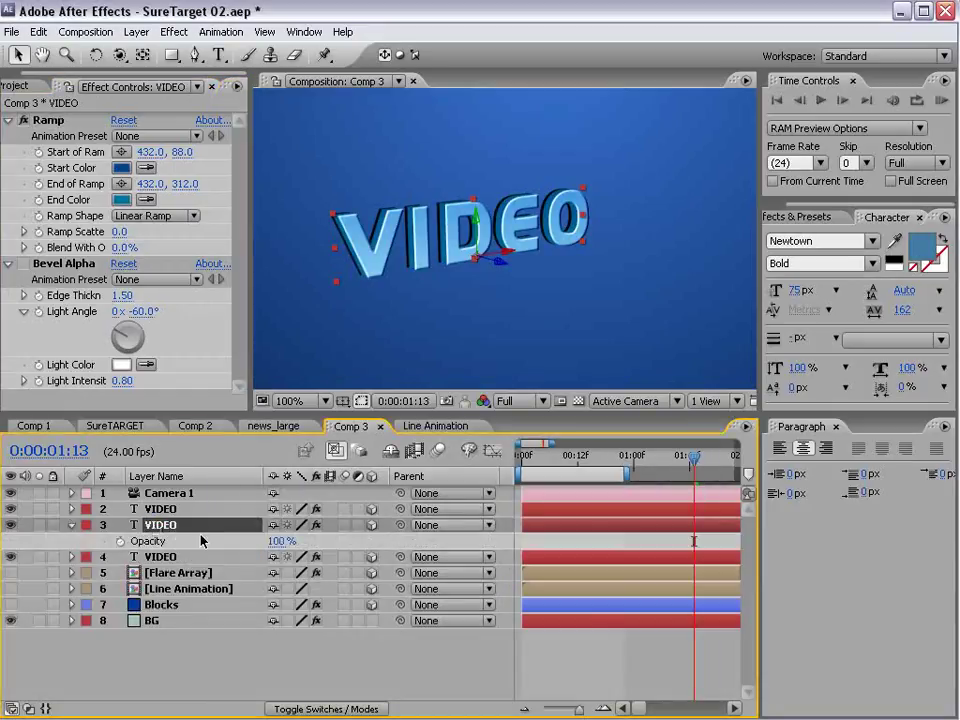
left_click(282, 542)
type("7")
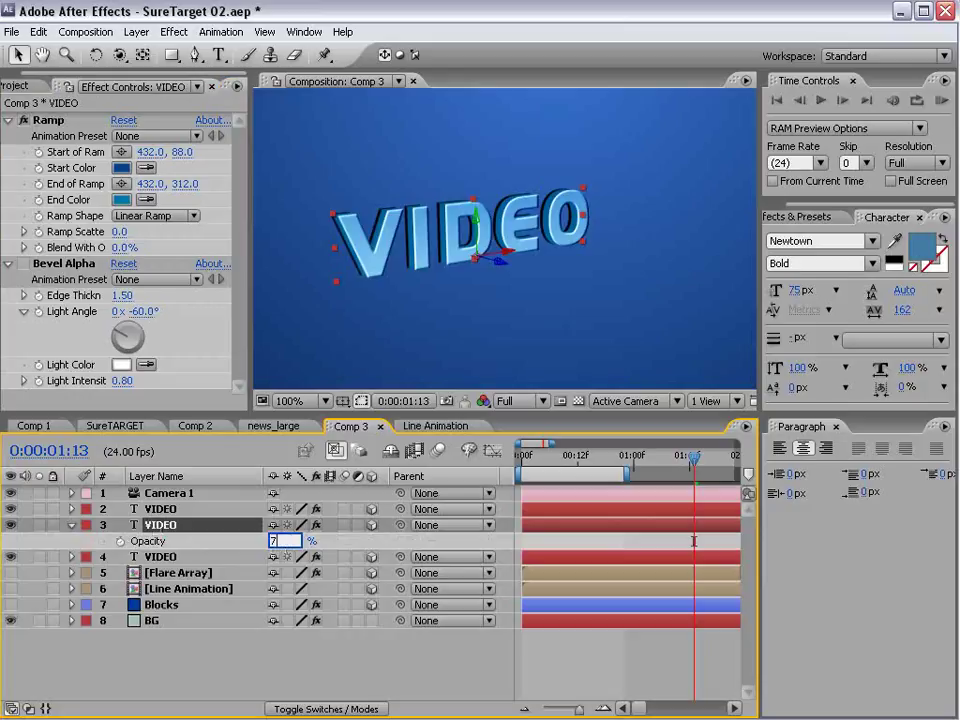
type("5")
key("Return")
left_click(175, 528)
key("t")
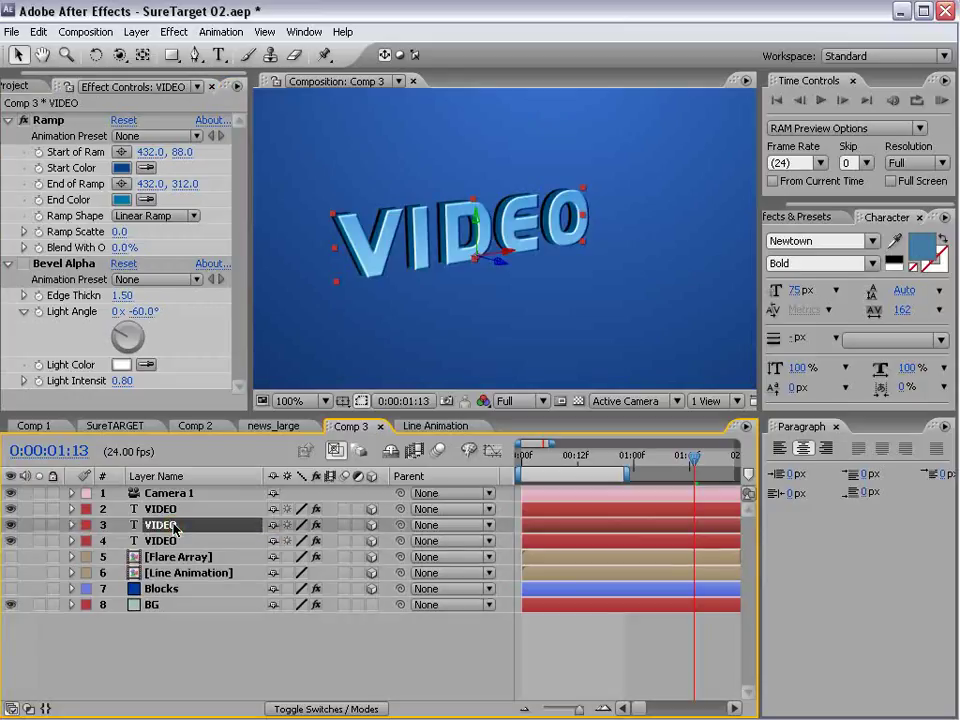
Set the start colour of the middle VIDEO layer's Ramp to light blue 9ECAF6
left_click(121, 168)
mouse_move(407, 514)
left_mouse_down()
mouse_move(313, 459)
mouse_move(317, 469)
left_mouse_up()
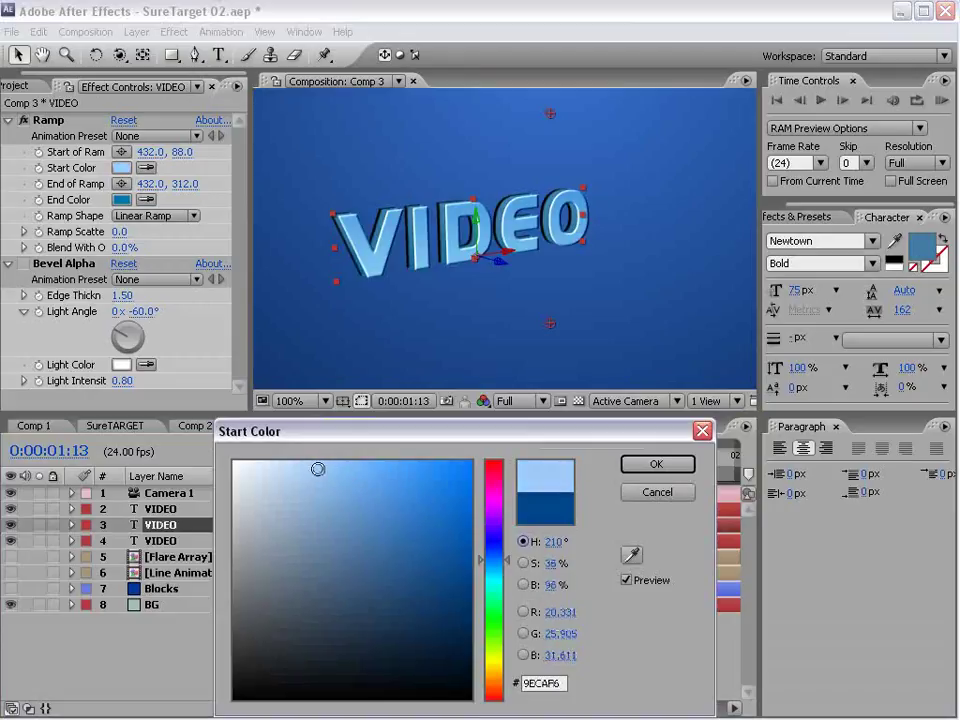
left_click(653, 465)
left_click(533, 305)
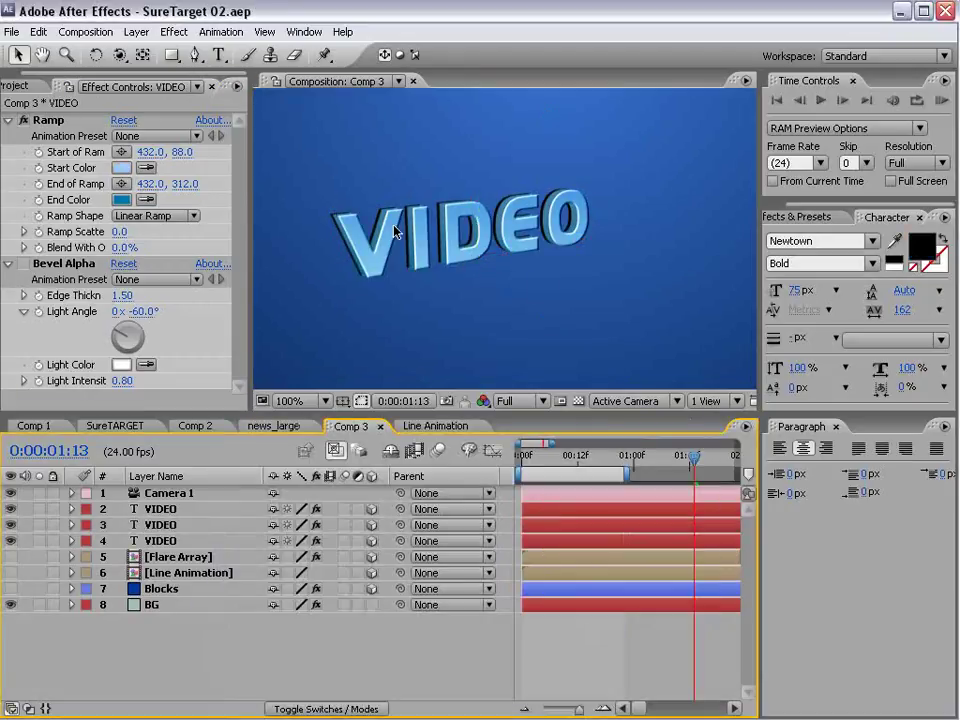
scroll(484, 204, "down", 1)
scroll(484, 204, "up", 1)
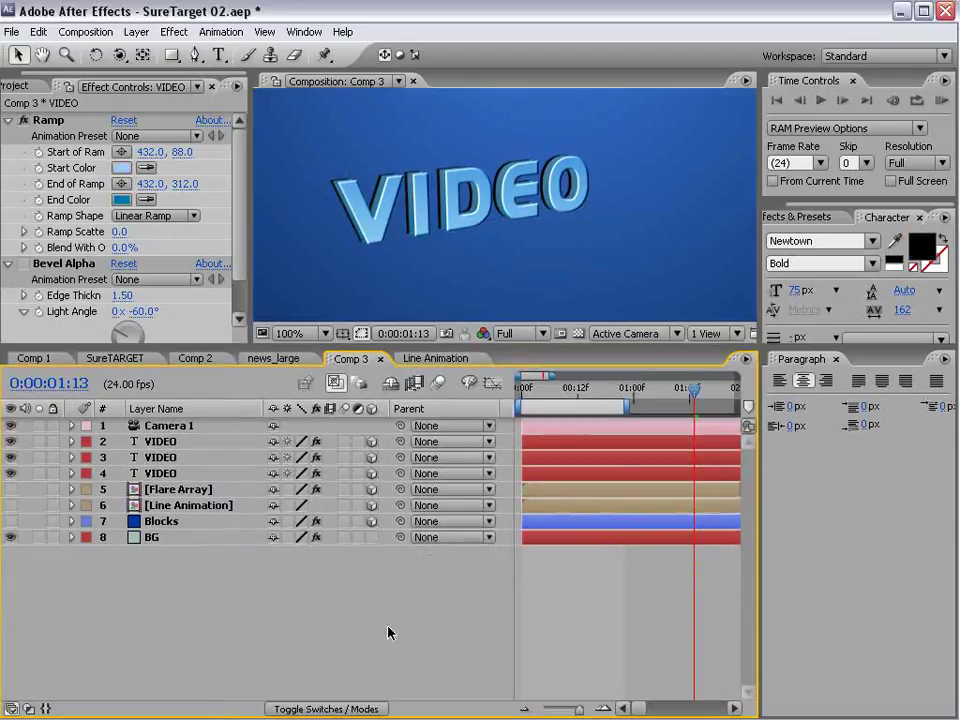
Reveal the Source Text property of all three VIDEO layers in the timeline
left_click(161, 458)
left_click(155, 474, "shift")
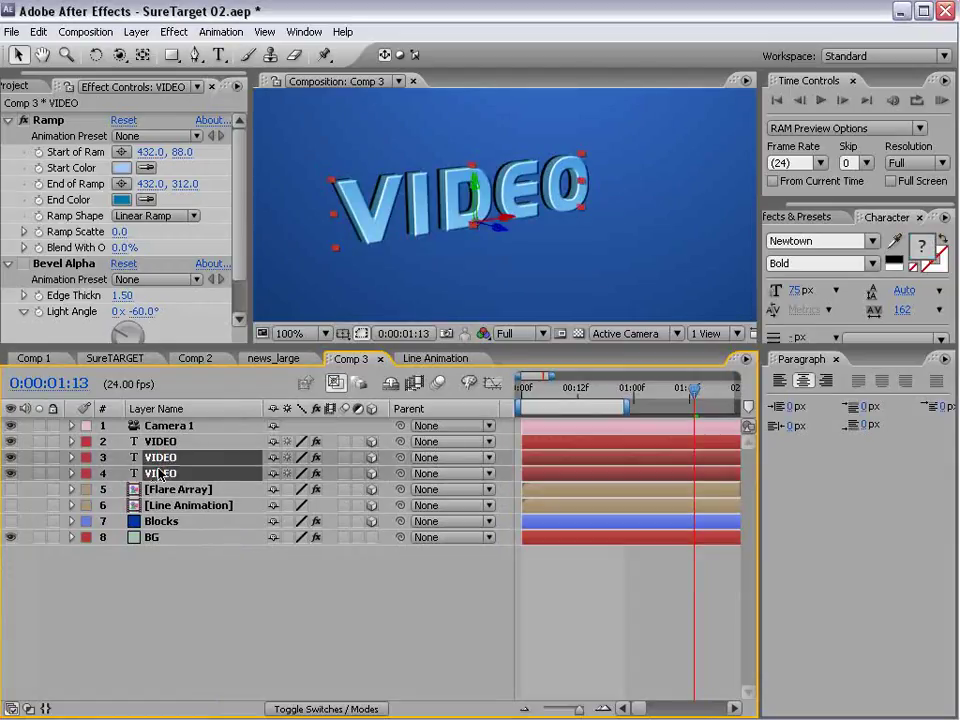
left_click(71, 473)
left_click(87, 474)
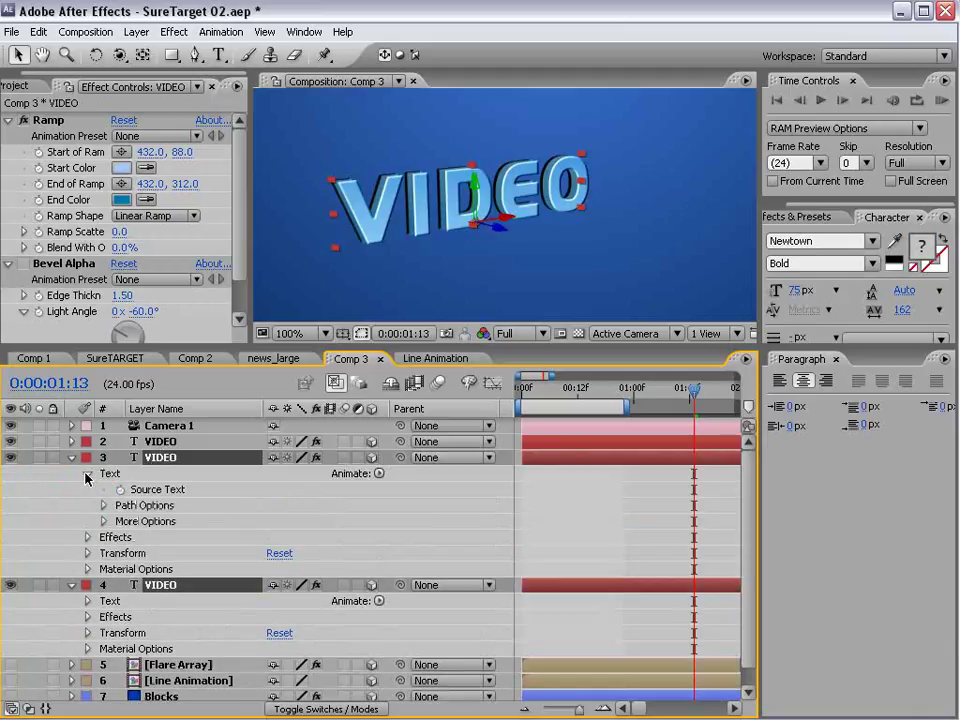
left_click(169, 492)
left_click(83, 476)
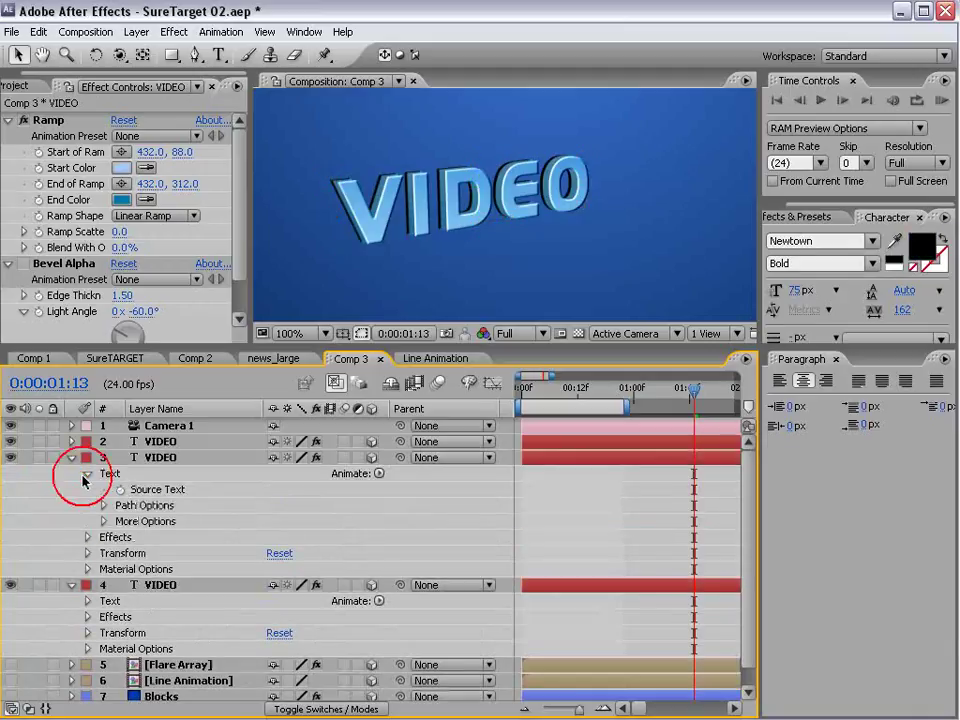
left_click(85, 476)
left_click(86, 475)
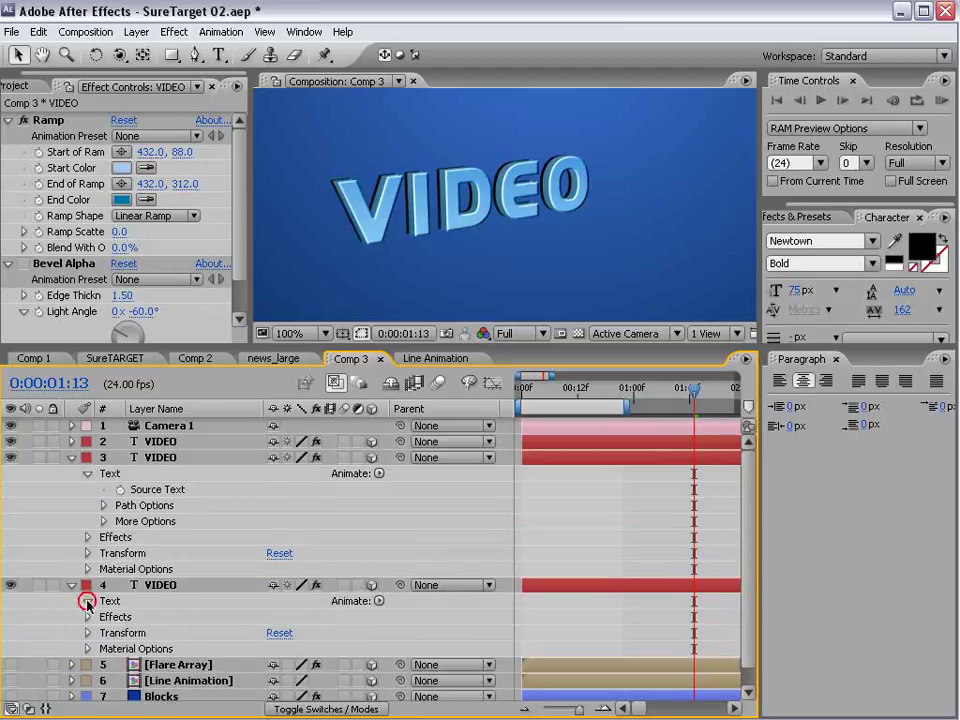
left_click(87, 601)
left_click(70, 441)
left_click_drag(160, 347, 146, 175)
left_click(86, 288)
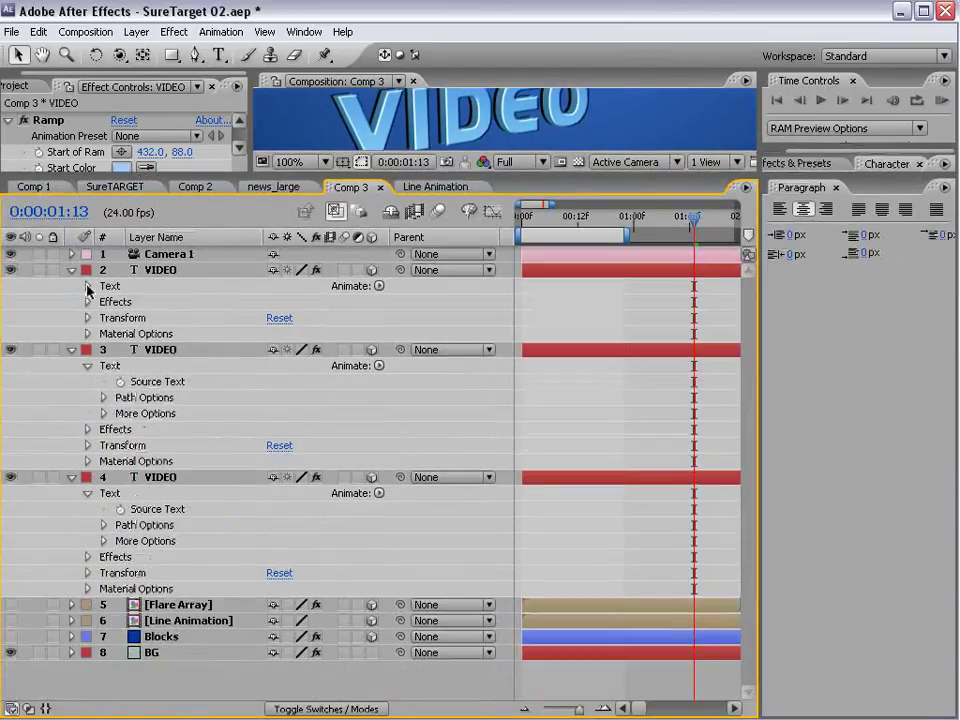
left_click(86, 288)
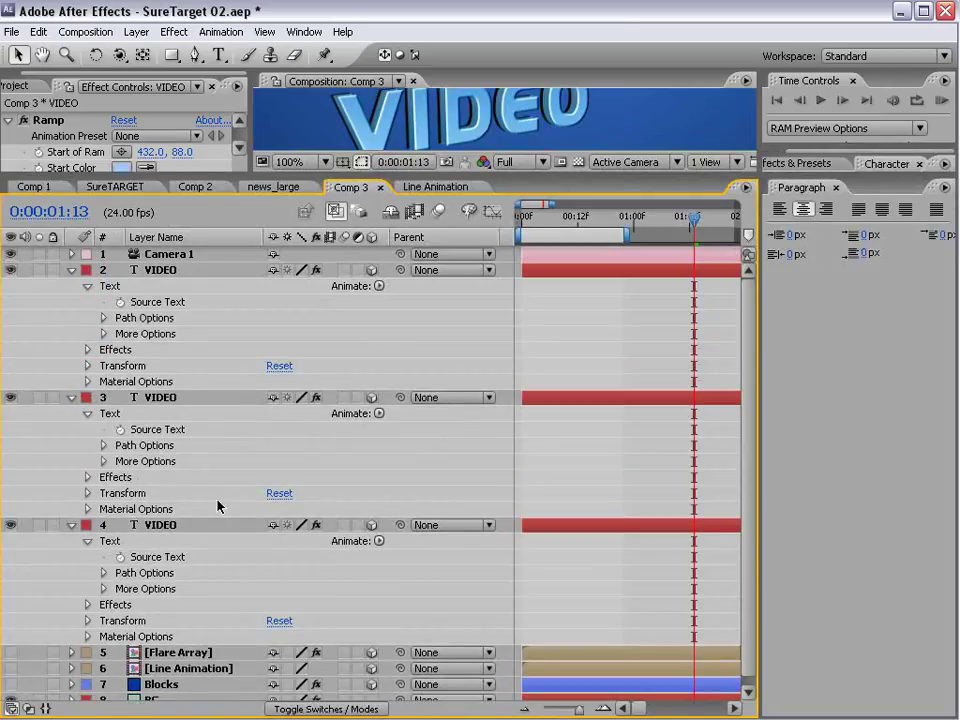
Link the Source Text of the two rear VIDEO layers to the front layer's Source Text with expressions and collapse the layers
left_click(119, 430, "alt")
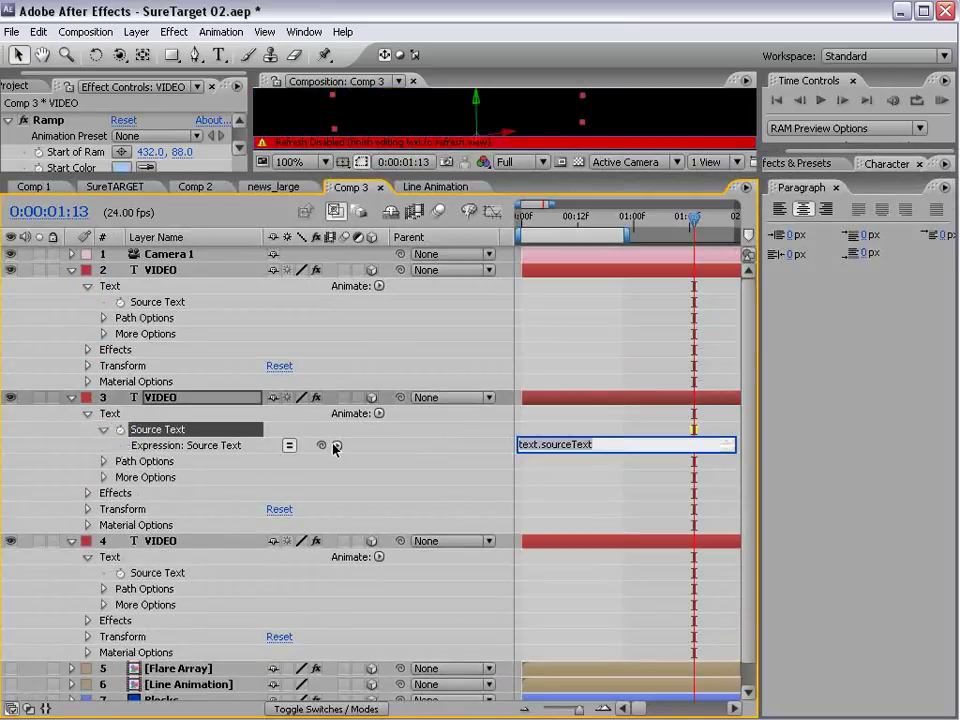
left_click_drag(321, 445, 172, 305)
left_click(119, 573, "alt")
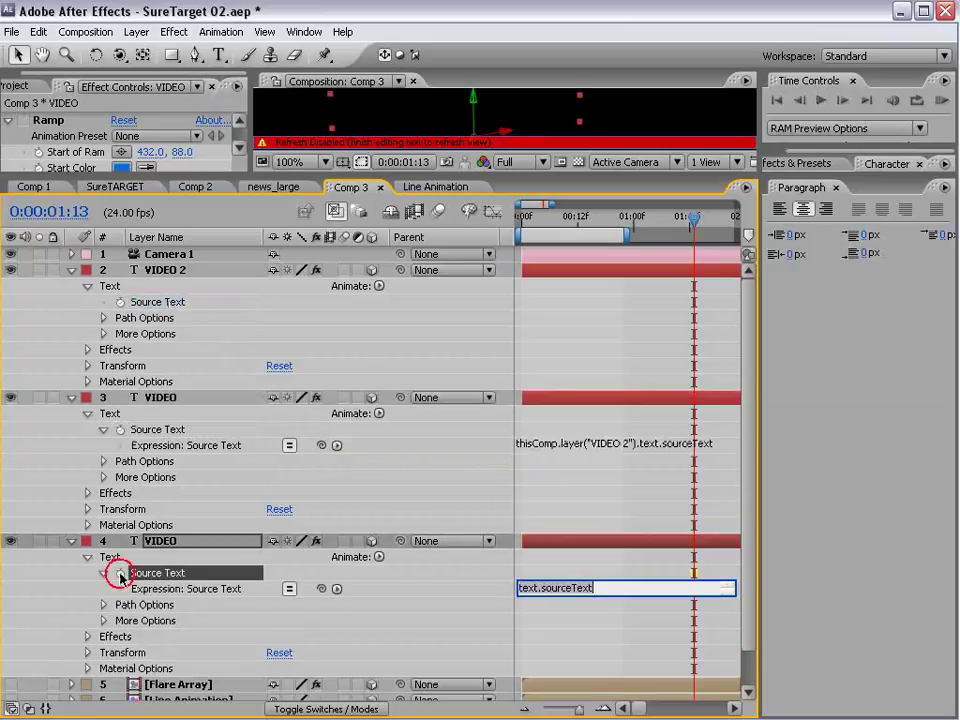
left_click_drag(321, 589, 172, 313)
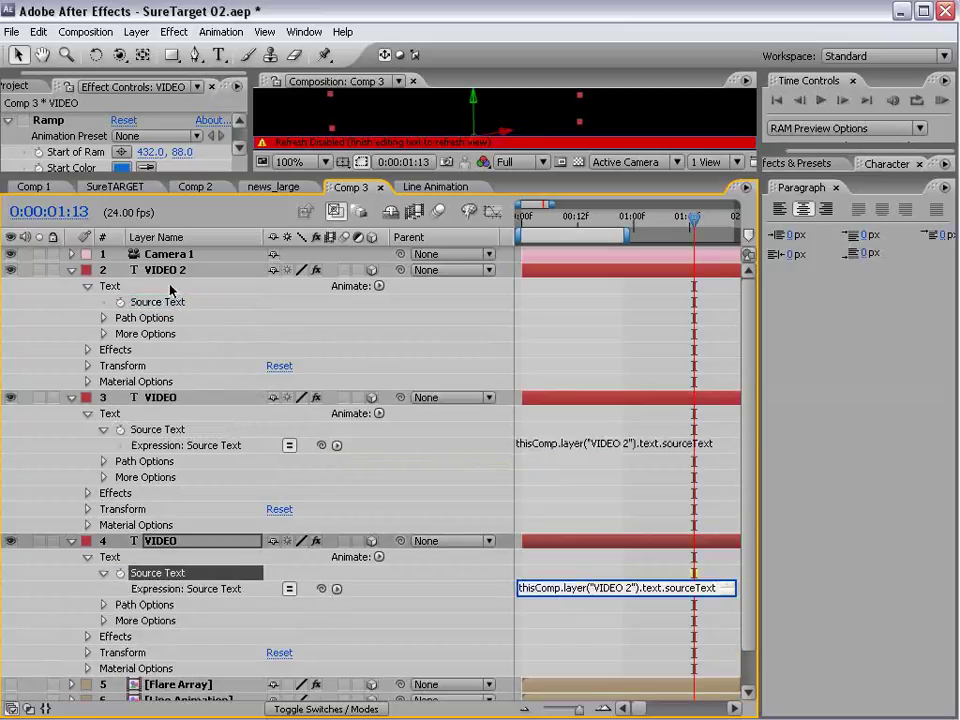
left_click(170, 288)
left_click(71, 271)
left_click(71, 287)
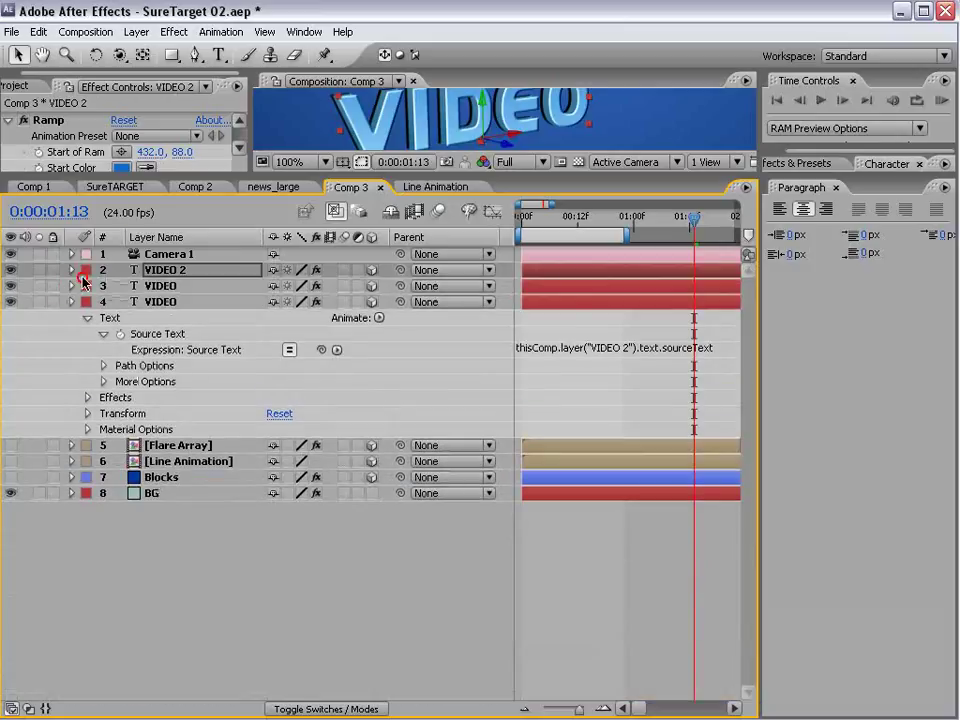
left_click(71, 302)
left_click_drag(120, 178, 165, 428)
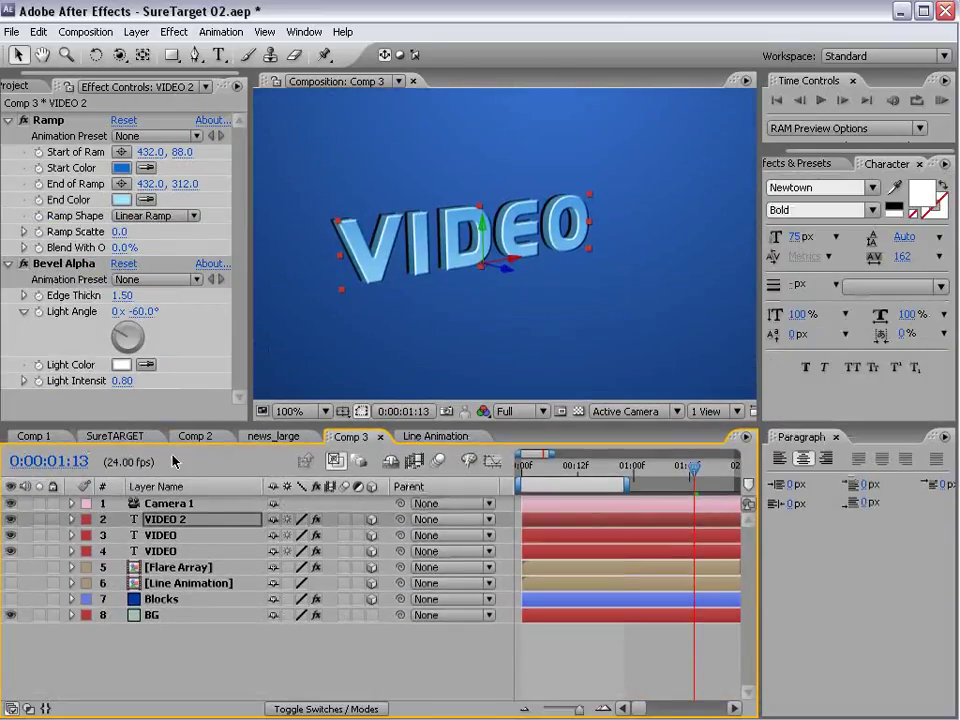
Replace the front title layer's text with "Top" and save the project
double_click(168, 520)
type("Topo")
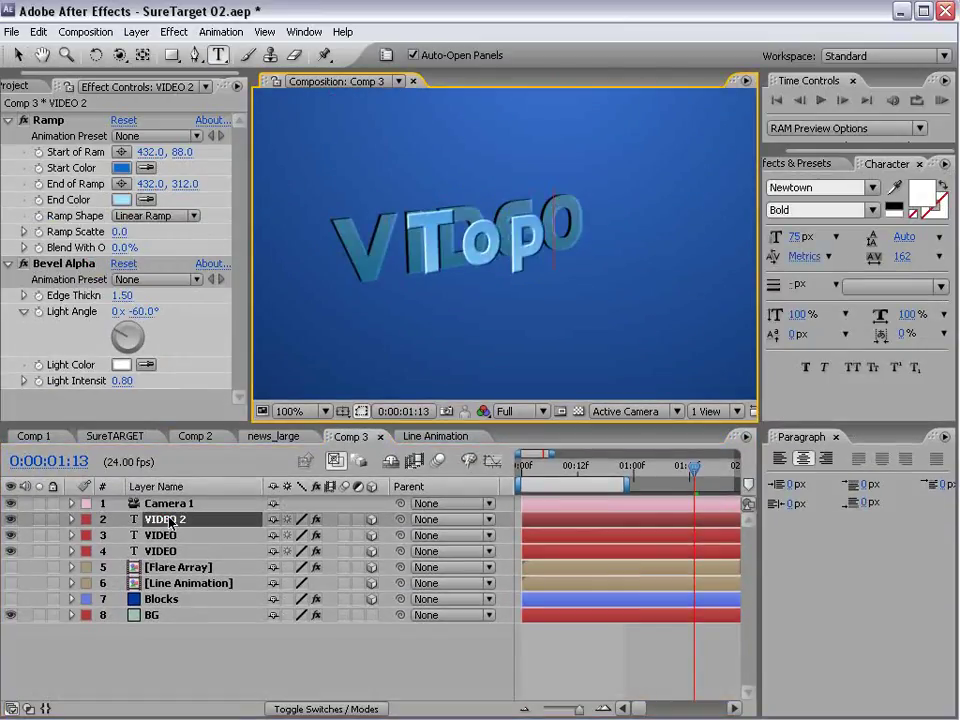
left_click(336, 650)
key("ctrl+s")
Change the front title layer's text back to VIDEO
left_click(488, 265)
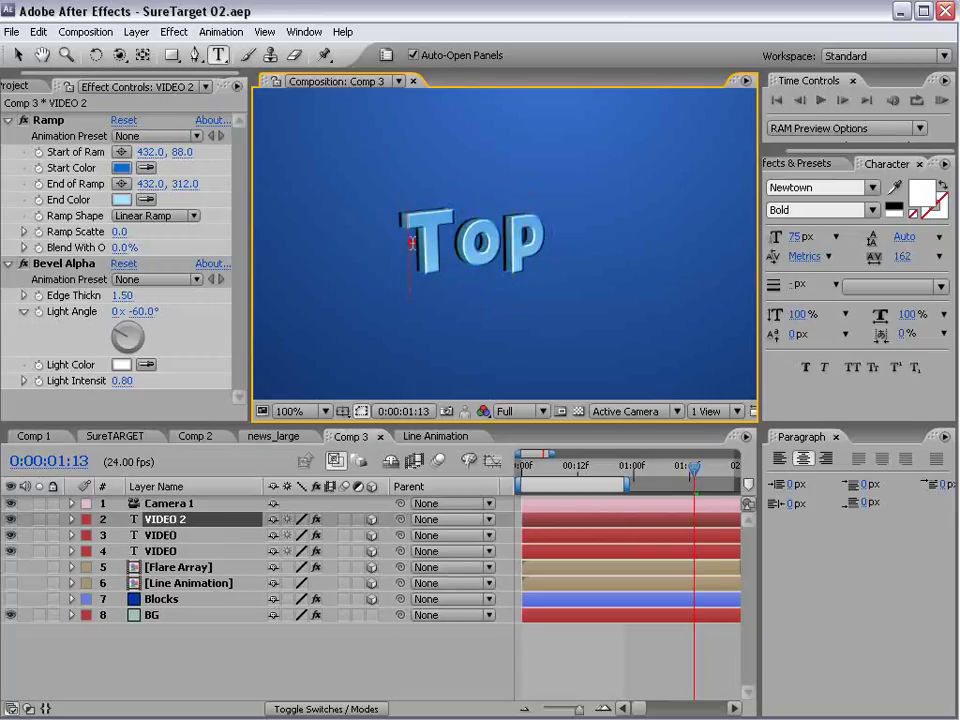
left_click_drag(412, 244, 587, 234)
type("VIDEO")
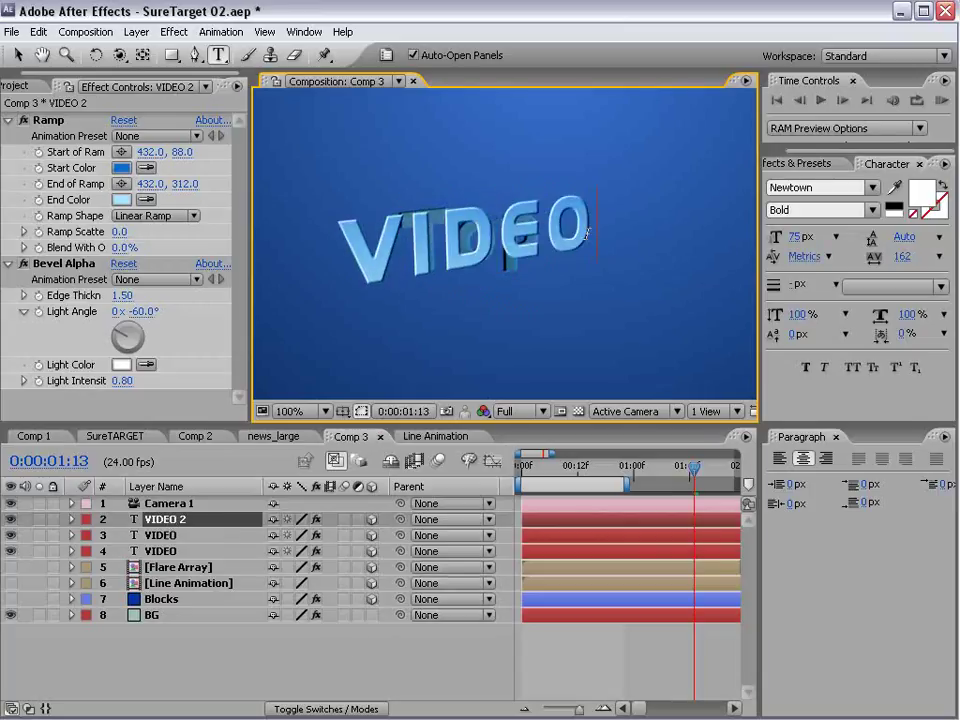
left_click(613, 640)
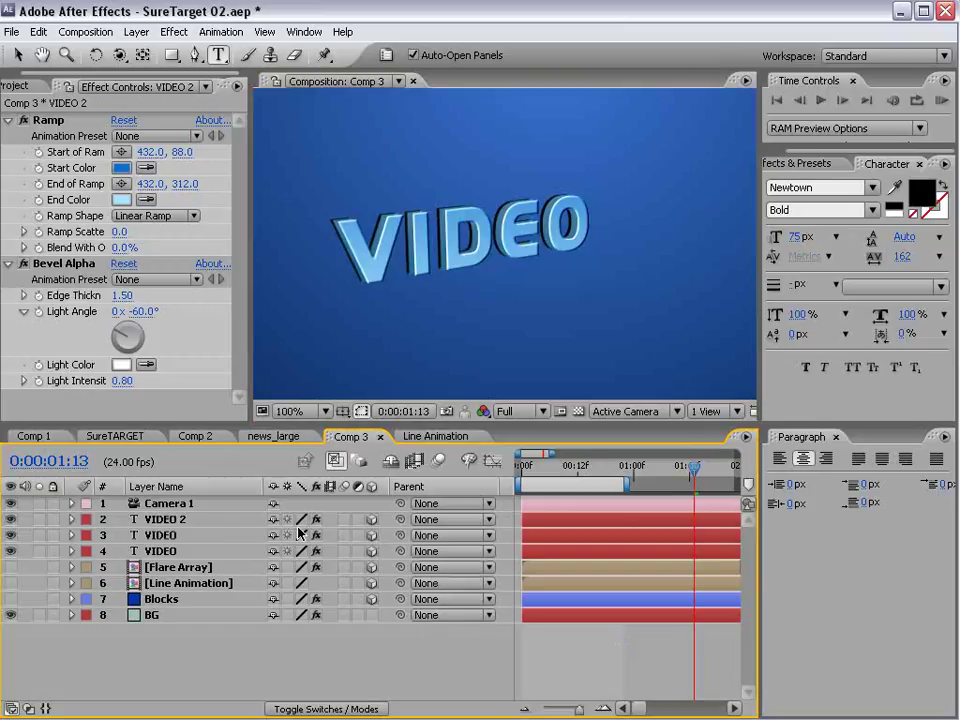
Parent the two rear VIDEO layers to the front VIDEO 2 layer
left_click(166, 536)
left_click(166, 551, "shift")
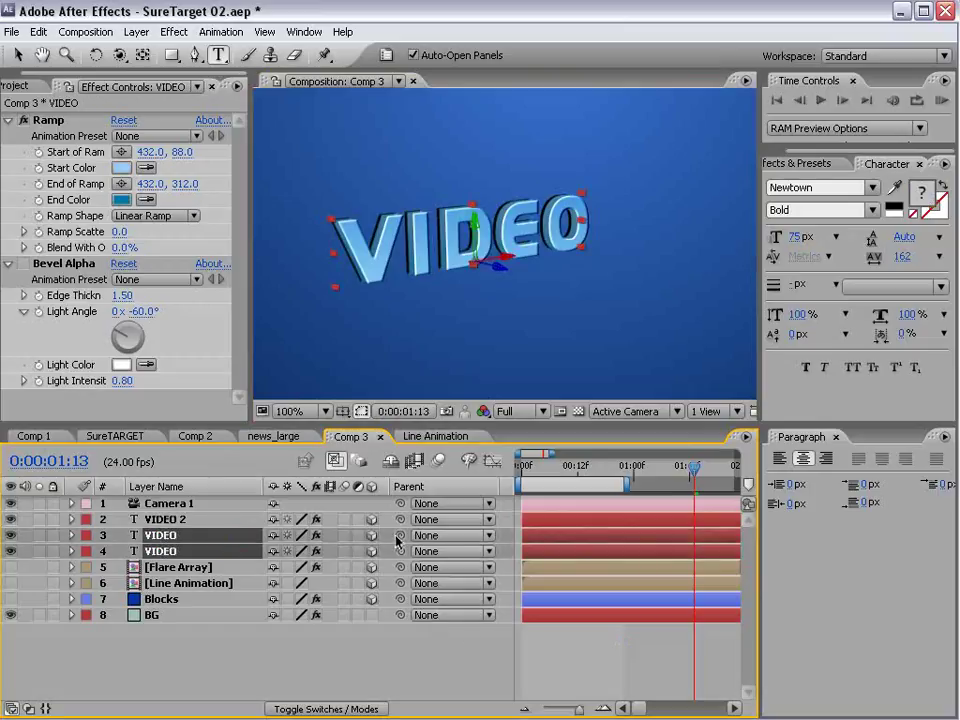
left_click_drag(400, 536, 160, 519)
Try scaling up the whole title through its parent layer VIDEO 2 in the composition view
left_click(179, 519)
key("v")
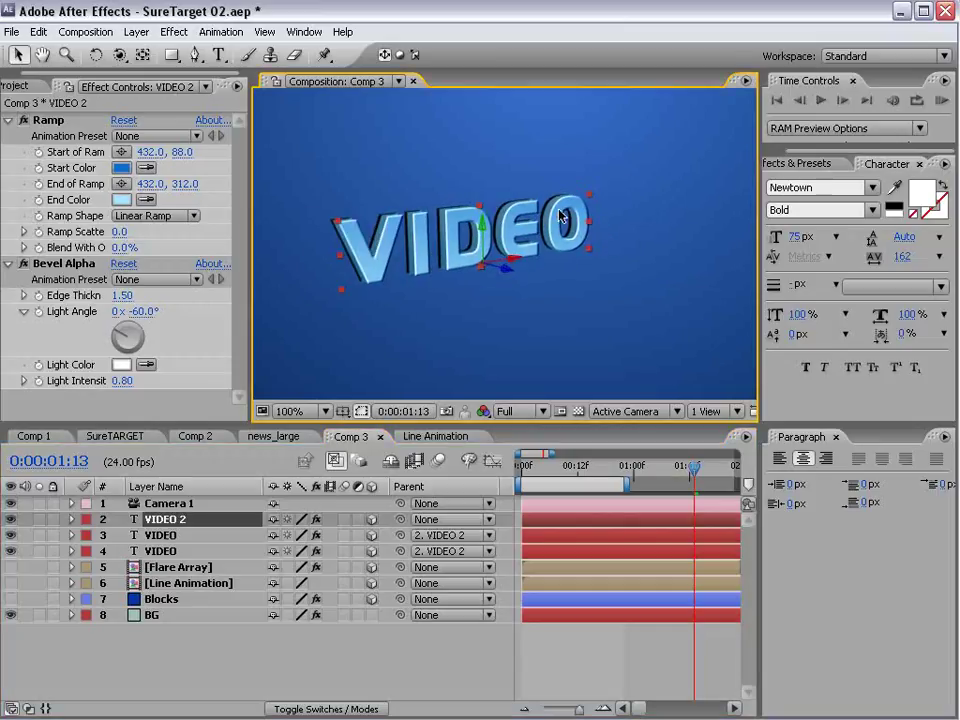
left_click_drag(590, 198, 662, 136)
left_click(171, 652)
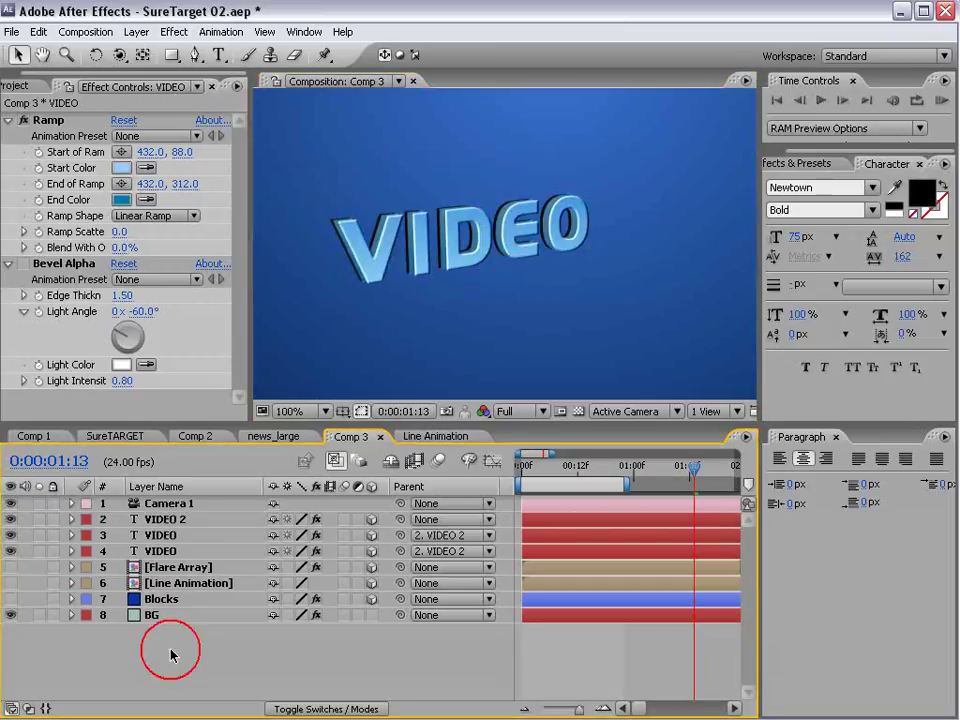
Lock the two rear VIDEO layers
left_click(159, 537)
left_click(160, 551, "shift")
left_click_drag(53, 535, 53, 551)
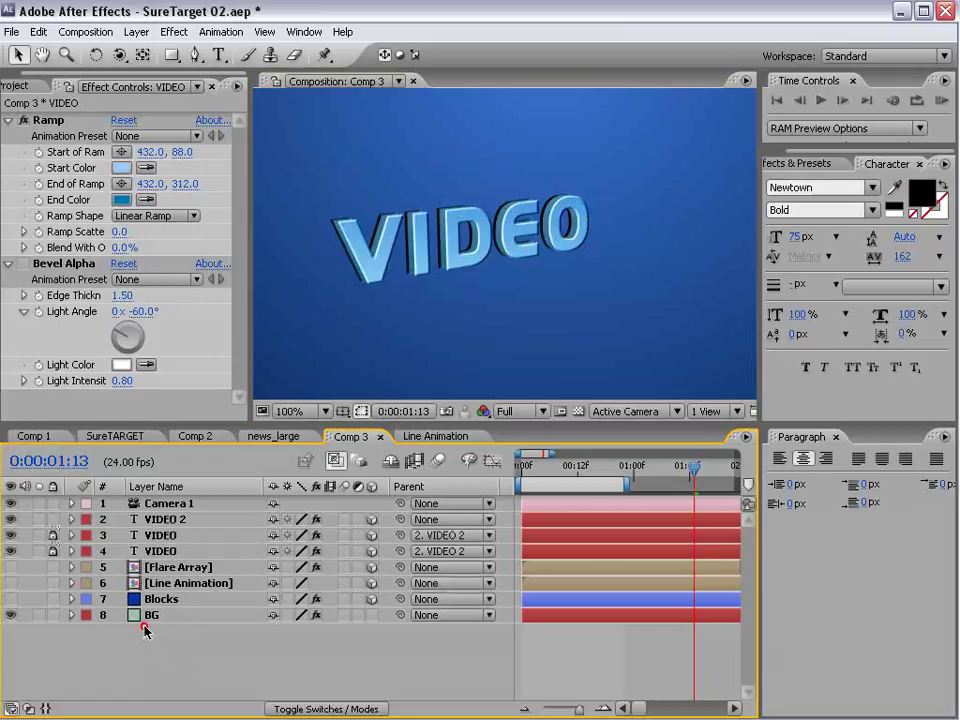
Try moving the title through the VIDEO 2 layer, undo the move and unlock the two rear VIDEO layers
left_click(465, 238)
left_click_drag(465, 240, 426, 251)
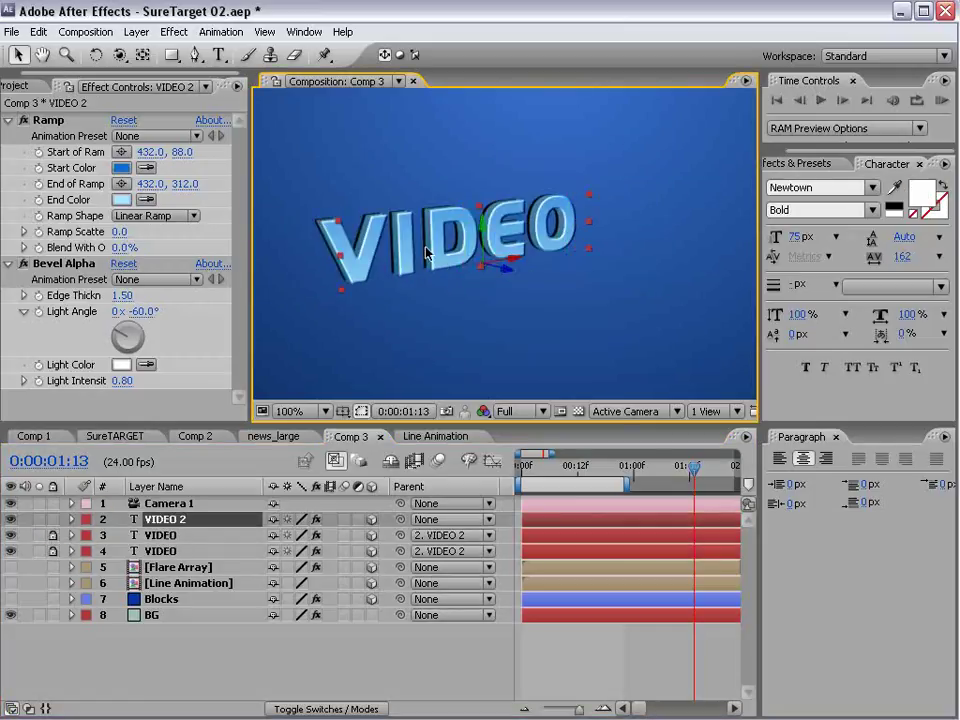
key("ctrl+z")
scroll(430, 251, "down", 1)
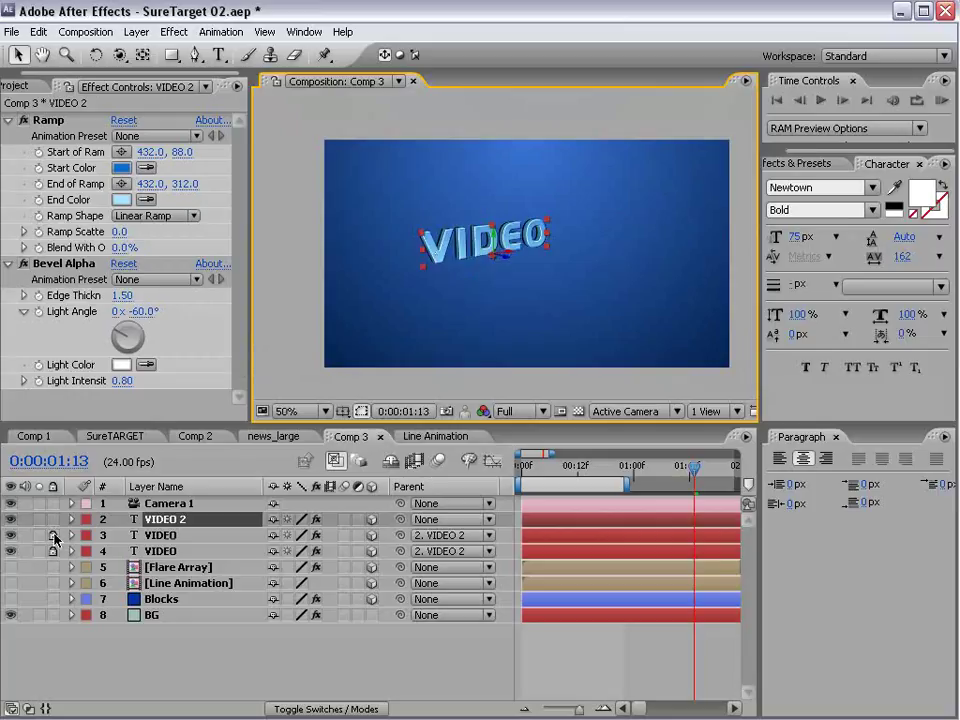
left_click_drag(53, 535, 55, 551)
Duplicate the three VIDEO layers and move the copied title down and to the right of the original
left_click(163, 551, "shift")
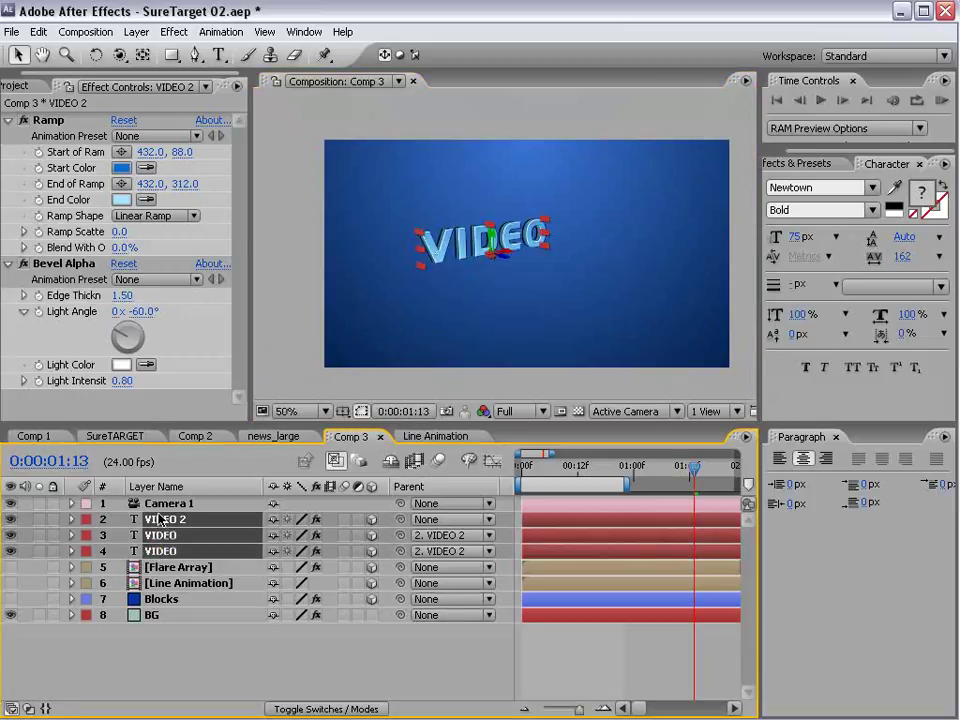
left_click(38, 31)
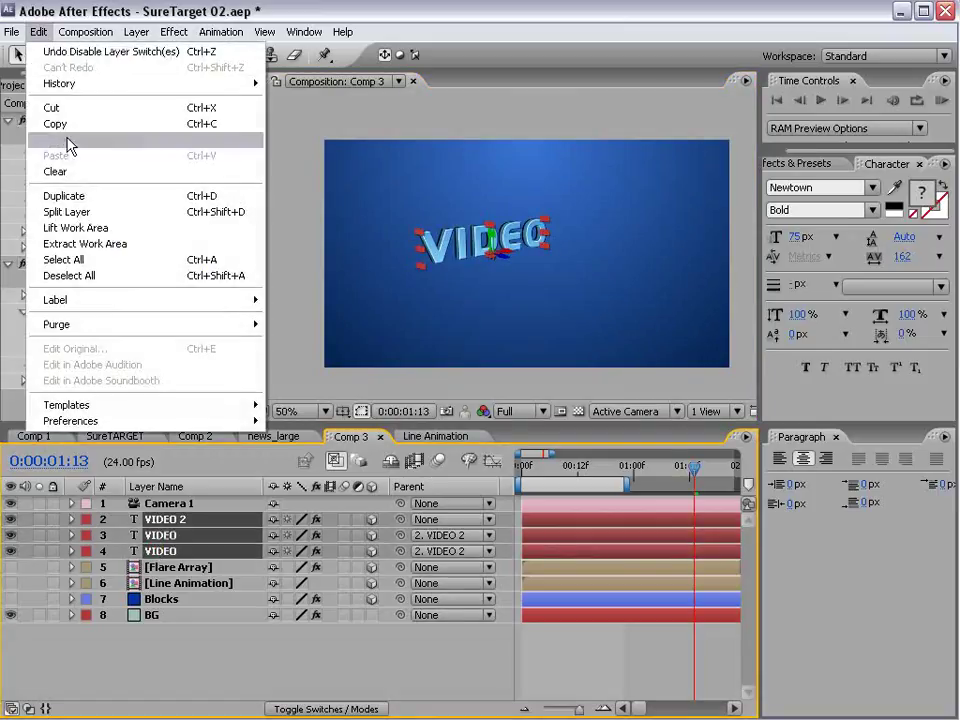
left_click(70, 193)
left_click_drag(485, 250, 573, 264)
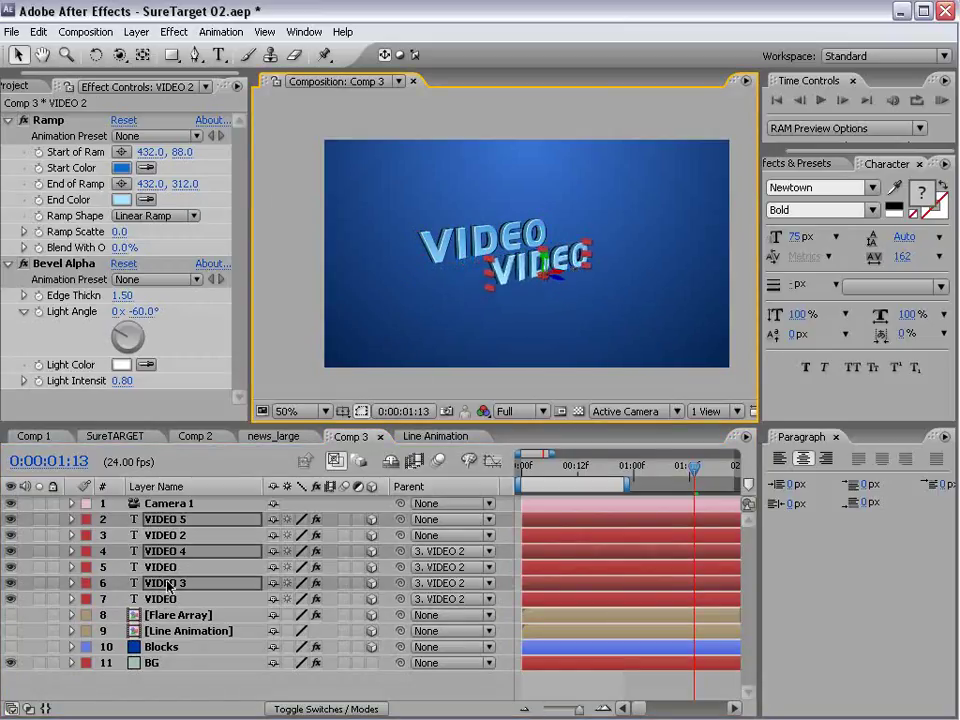
Group the three duplicated VIDEO layers above the originals in the layer stack and give them the Sea Foam label colour
left_click_drag(170, 587, 180, 536)
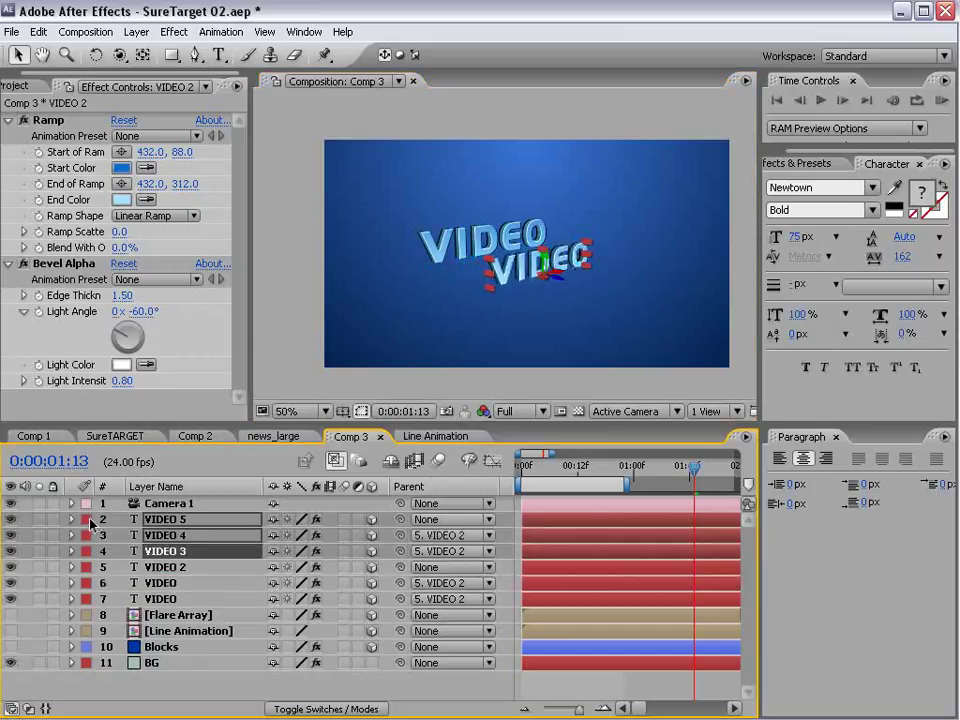
left_click(90, 520)
left_click(105, 692)
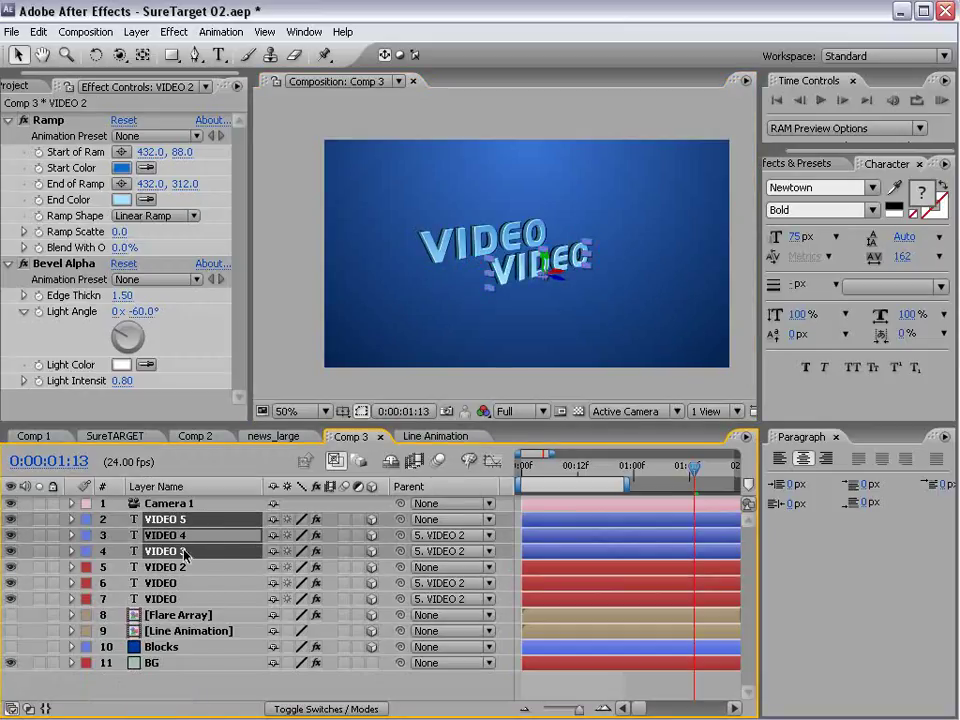
left_click(84, 553)
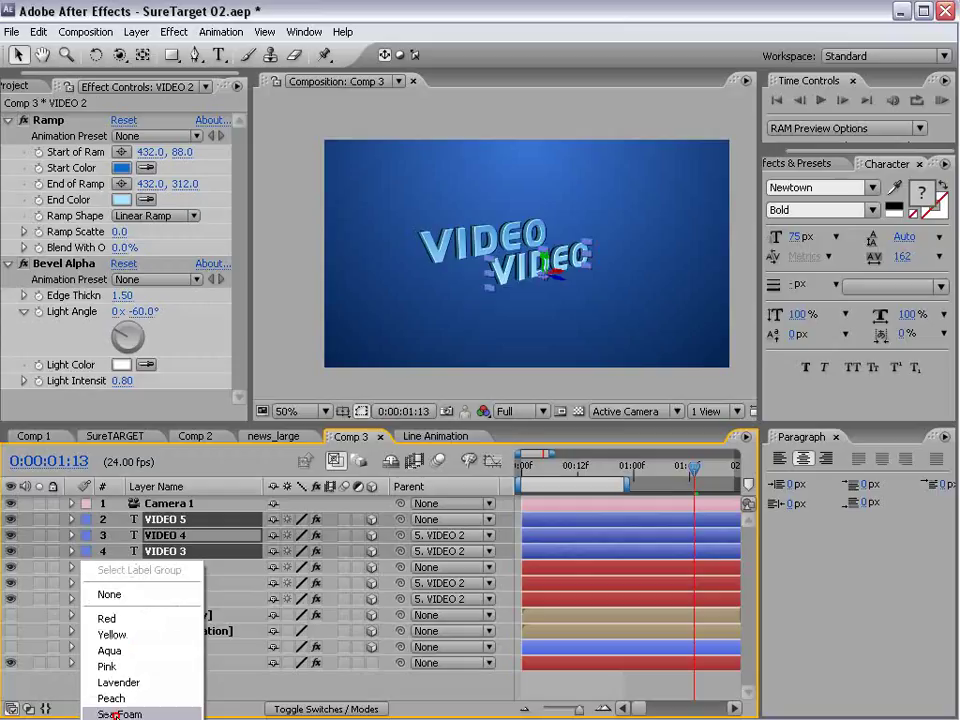
left_click(150, 708)
left_click(199, 687)
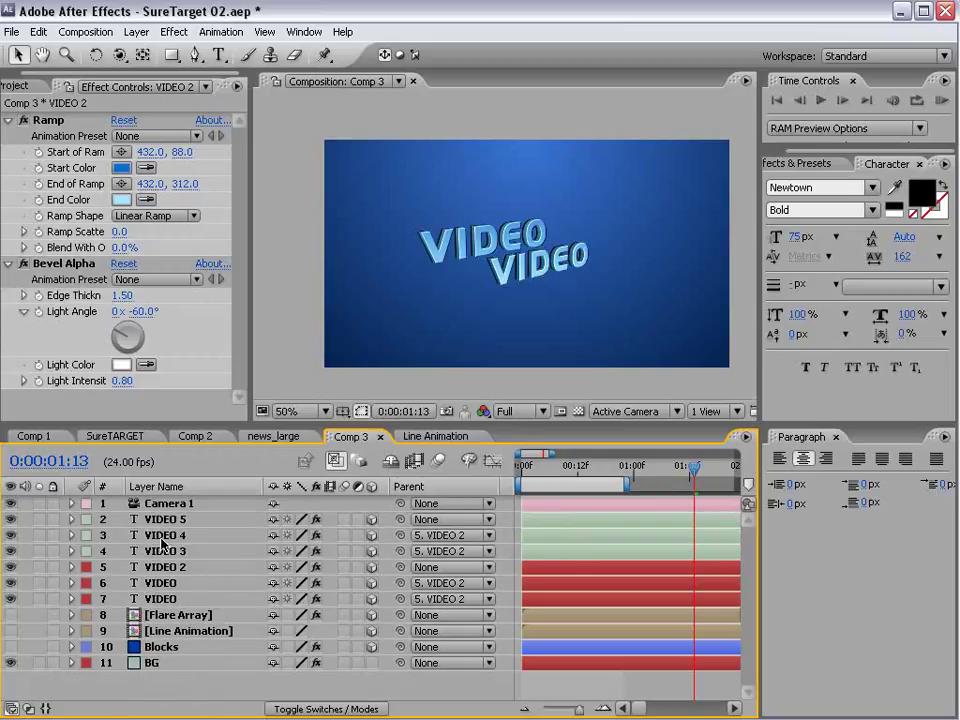
Parent the VIDEO 4 and VIDEO 3 layers to VIDEO 5
left_click(182, 536)
left_click(160, 552, "shift")
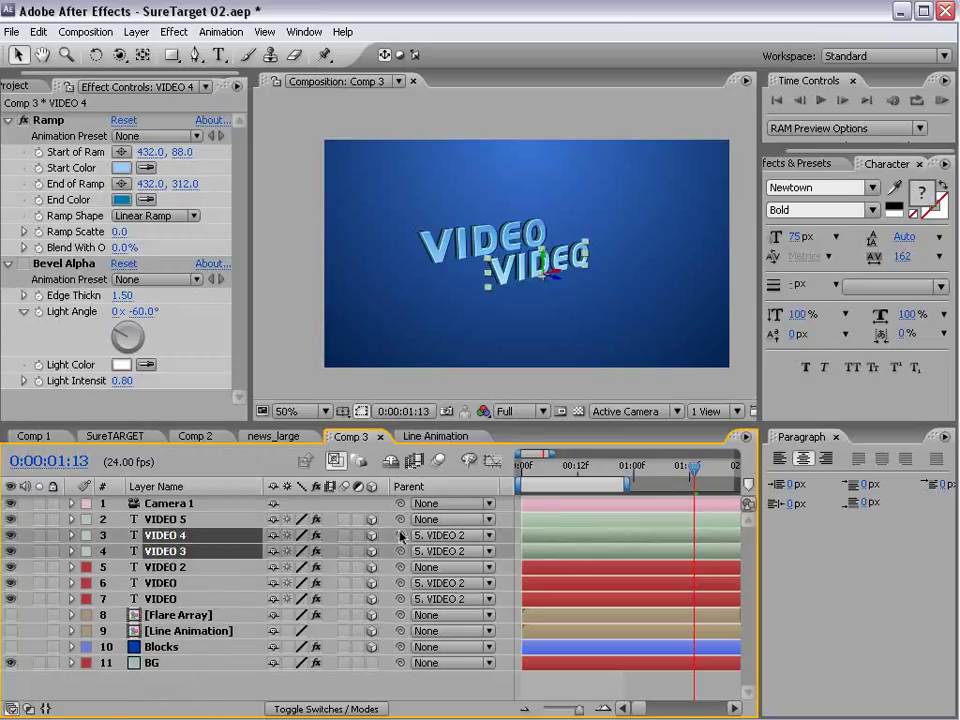
left_click_drag(400, 537, 165, 519)
left_click(165, 519)
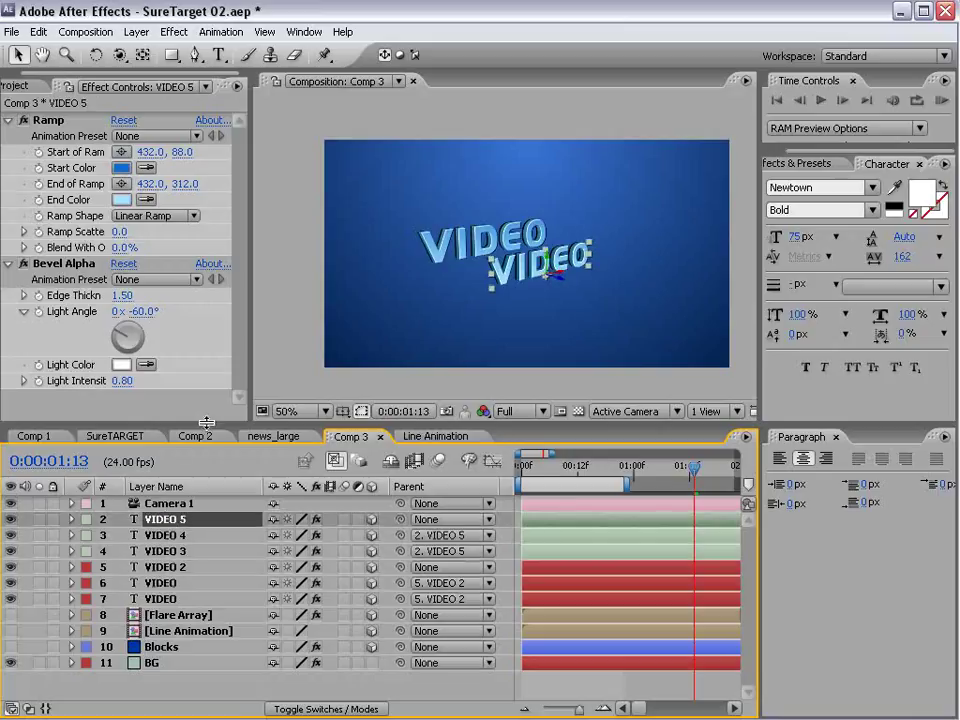
Reveal the Source Text expressions of the VIDEO 4 and VIDEO 3 layers in the timeline
left_click_drag(206, 422, 198, 336)
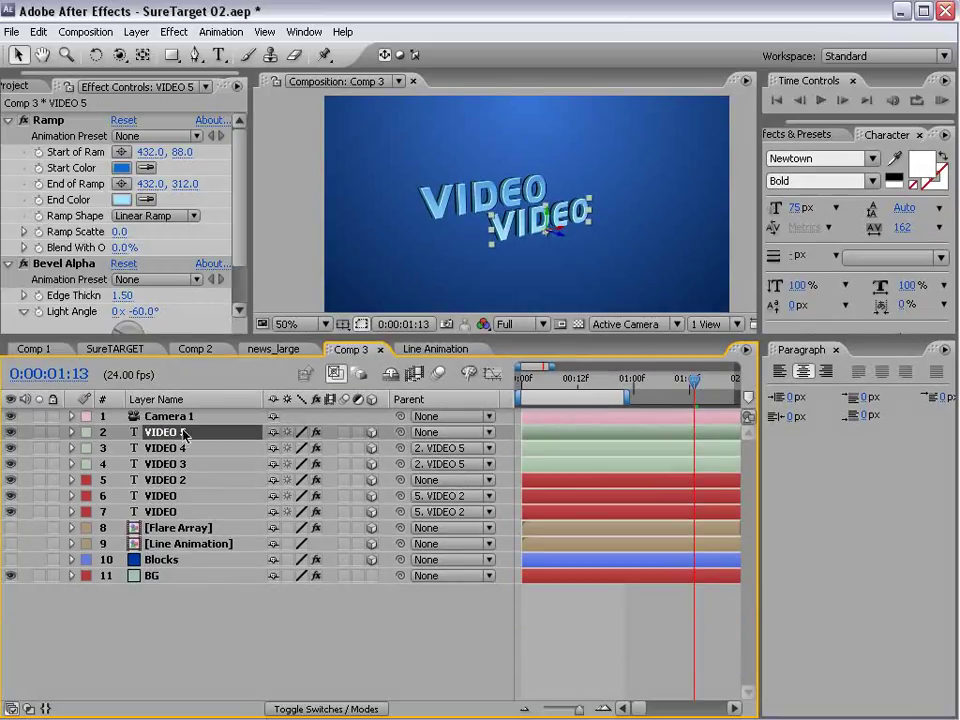
left_click(150, 450)
left_click(88, 461, "shift")
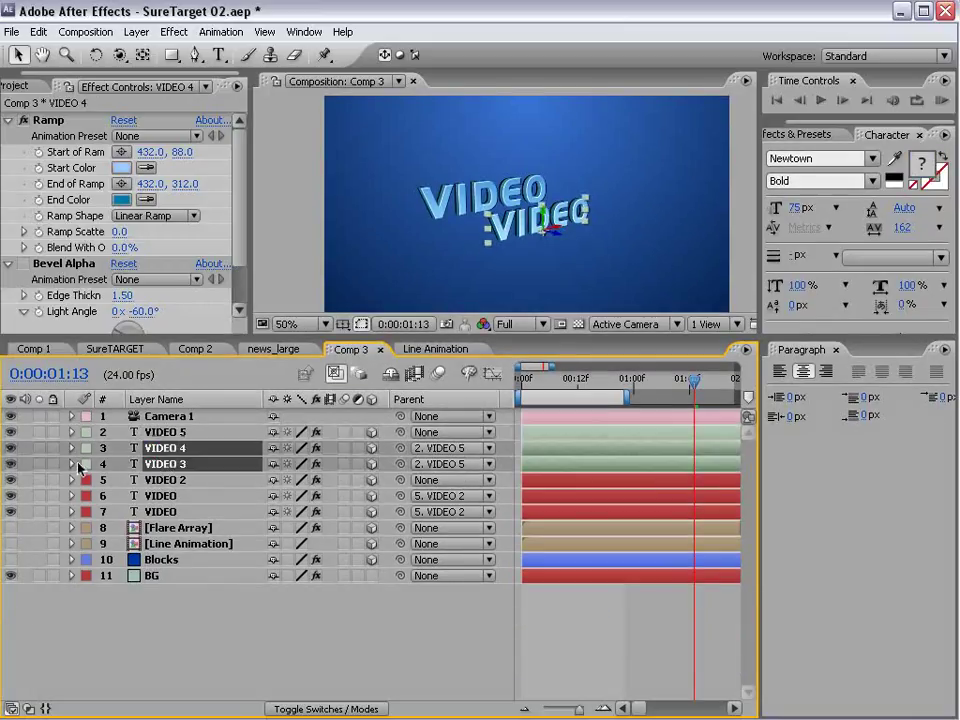
left_click(78, 466)
left_click_drag(160, 258, 168, 240)
left_click(150, 332)
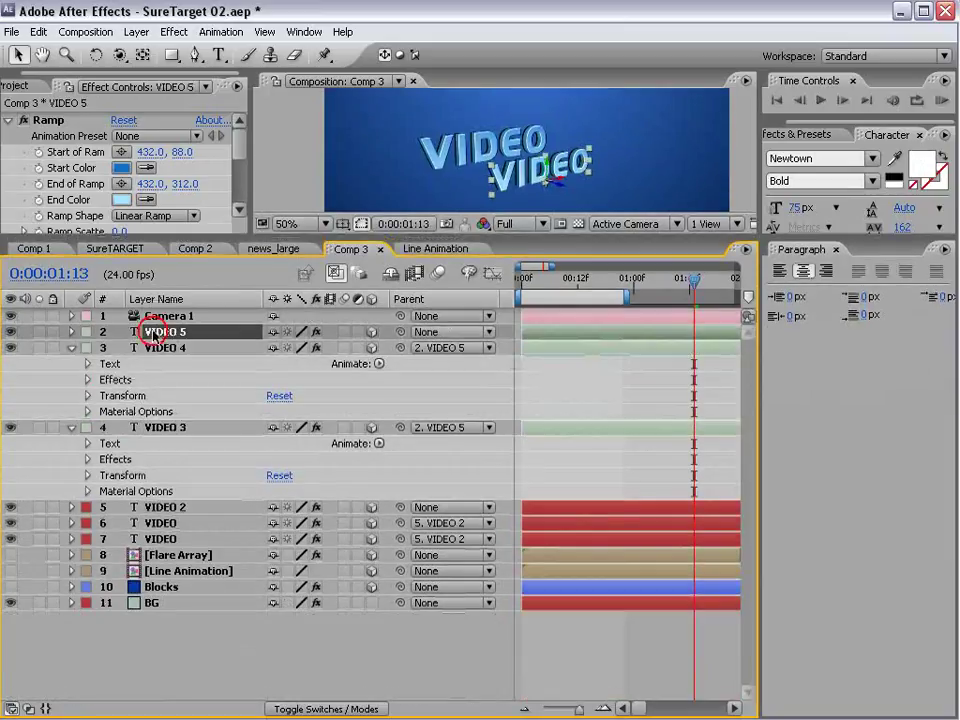
left_click(87, 364)
left_click(87, 491)
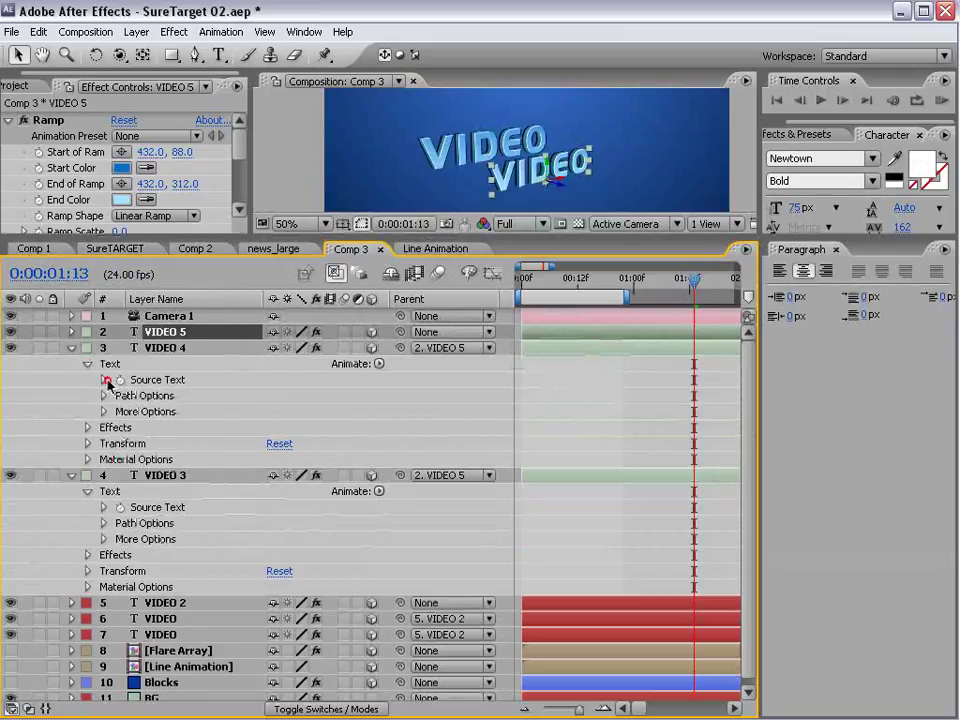
left_click(104, 380)
left_click(104, 523)
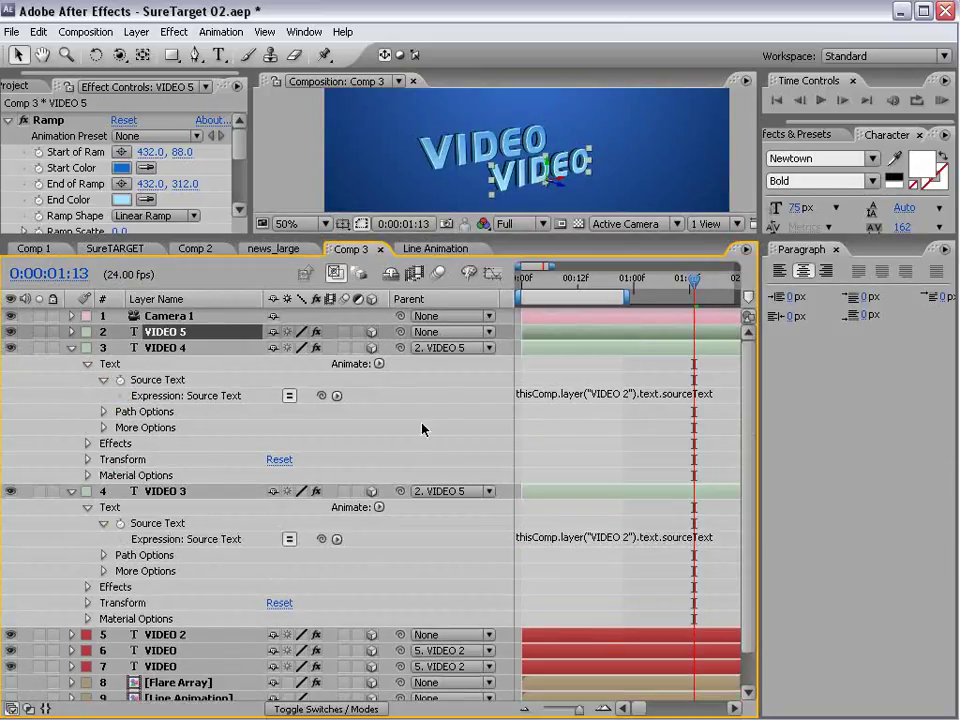
Point the Source Text expressions of VIDEO 4 and VIDEO 3 to layer "VIDEO 5" and collapse both layers
left_click(611, 397)
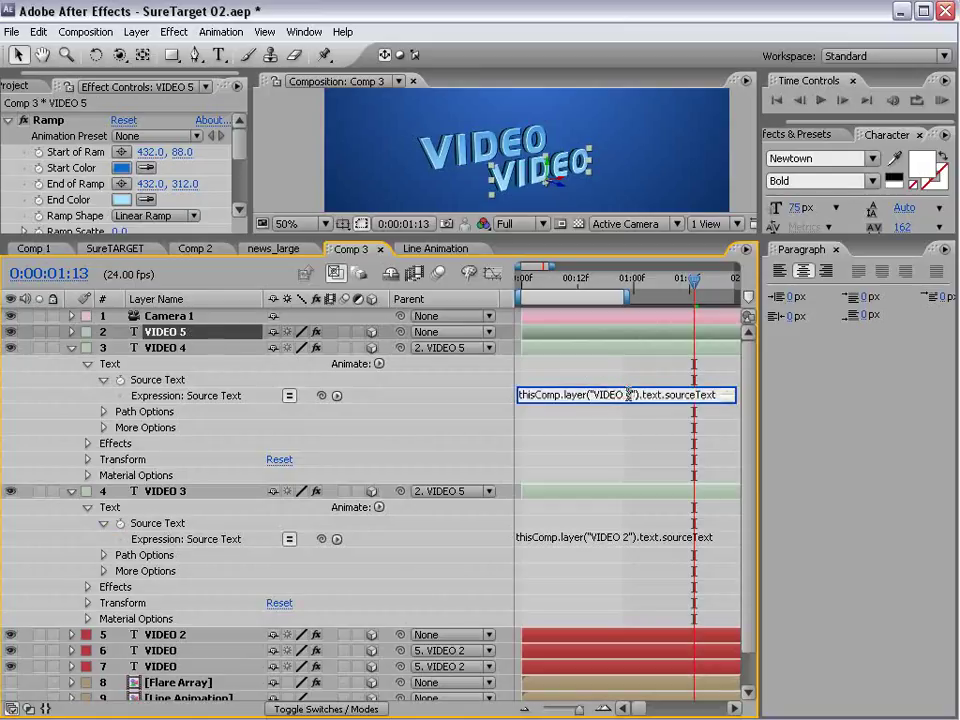
left_click(626, 538)
key("BackSpace")
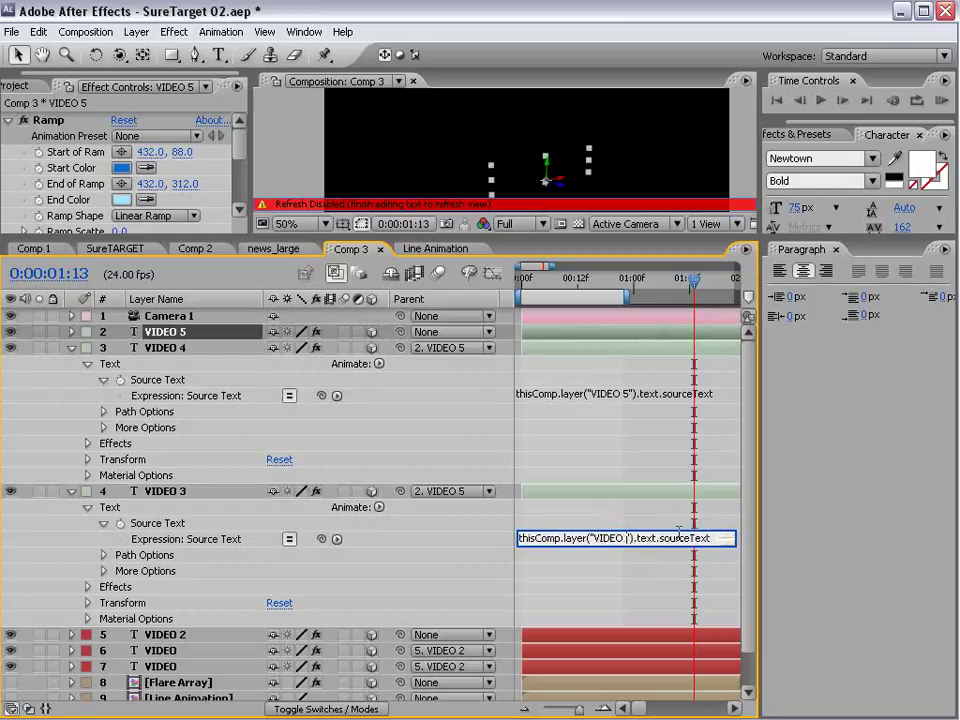
type("5")
left_click(11, 322)
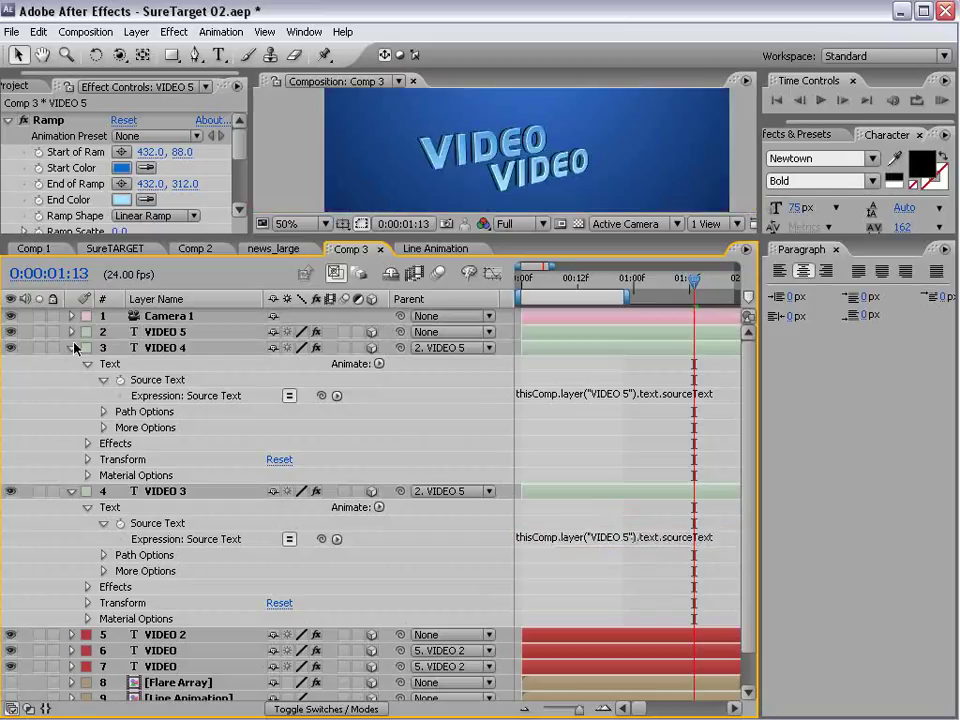
left_click(71, 347)
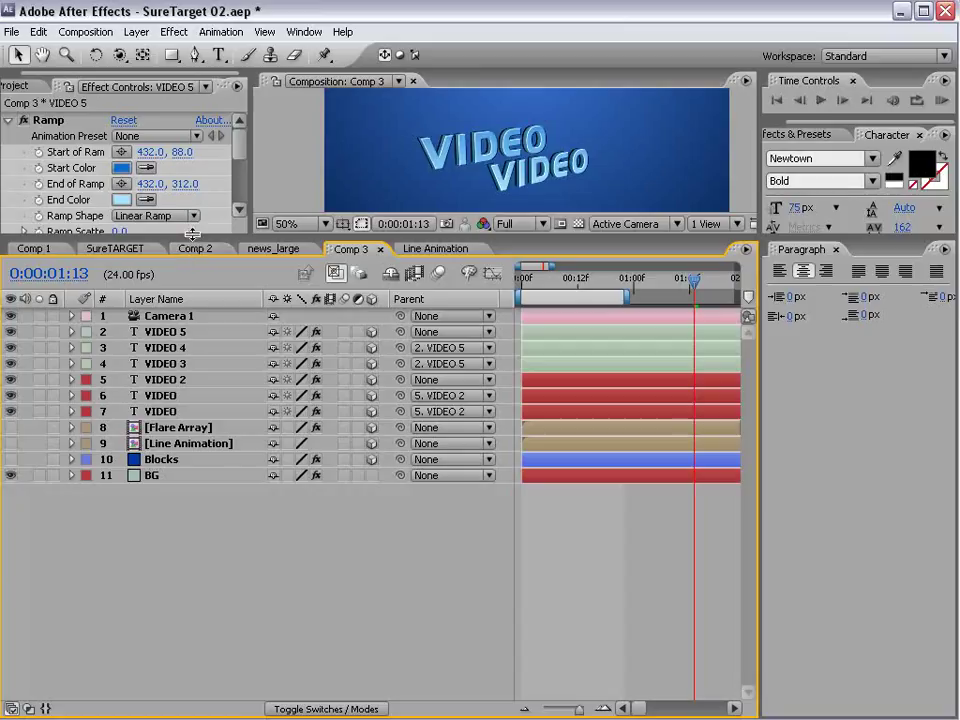
Replace the text of the VIDEO 5 layer with COPILOT
left_click_drag(192, 240, 182, 373)
double_click(174, 466)
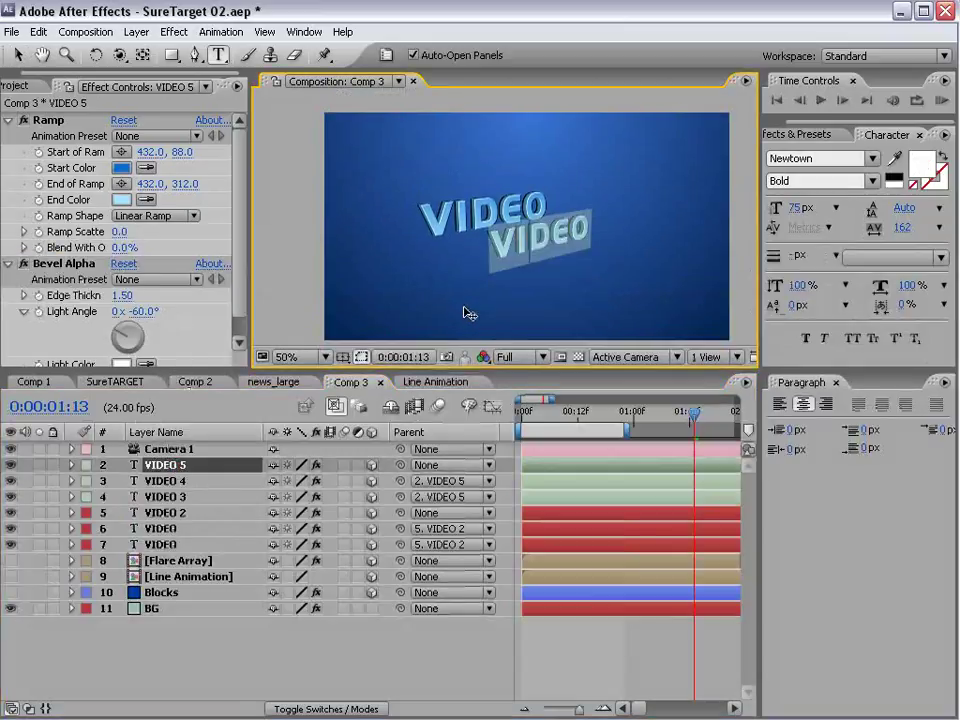
type("COPILOT")
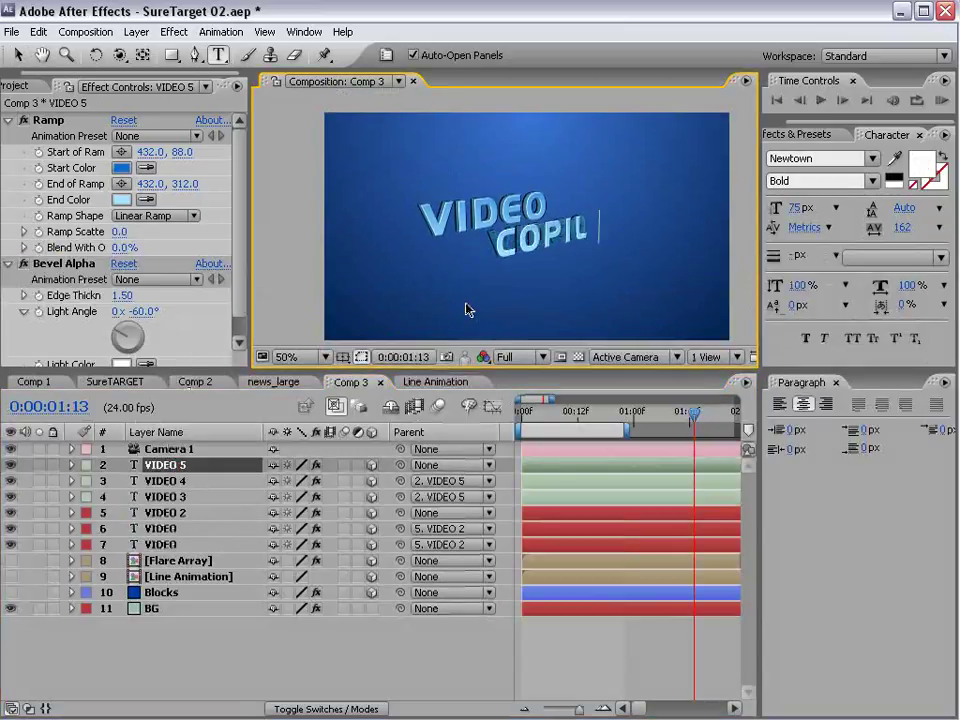
left_click(577, 652)
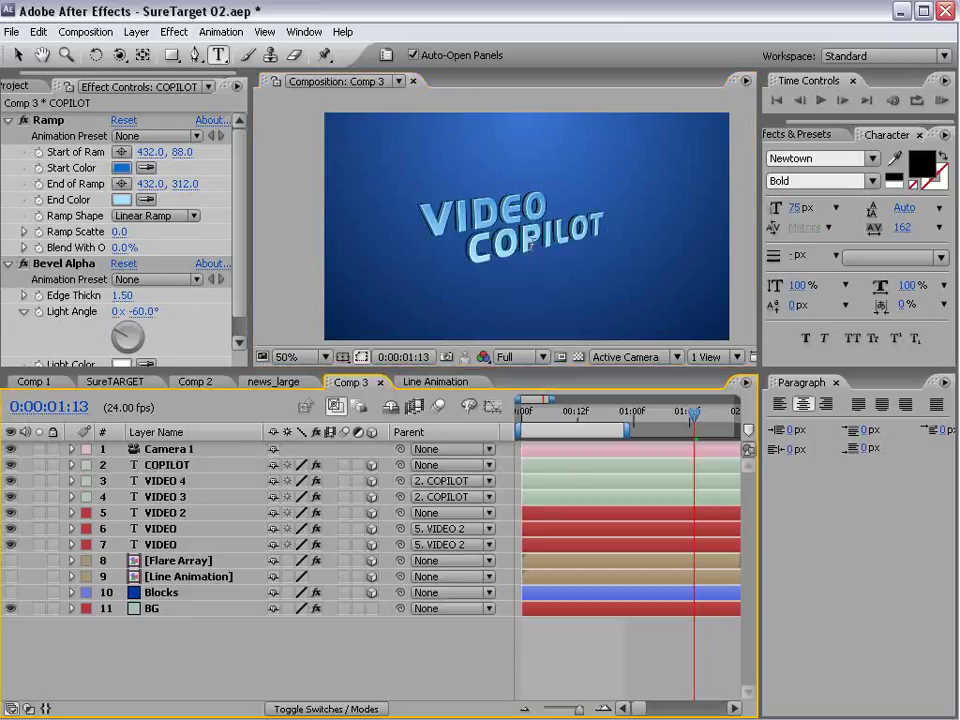
Set the COPILOT layer's Ramp start colour to a neutral light grey and its end colour to mid-grey 7E7E7E
scroll(512, 248, "up", 1)
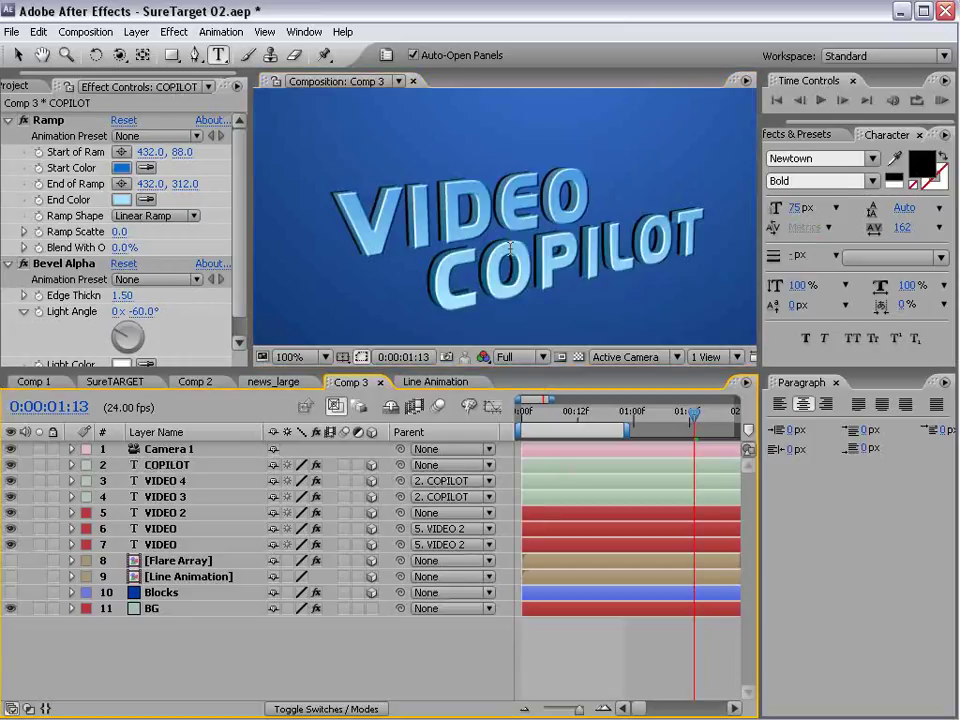
left_click(162, 461)
left_click(123, 169)
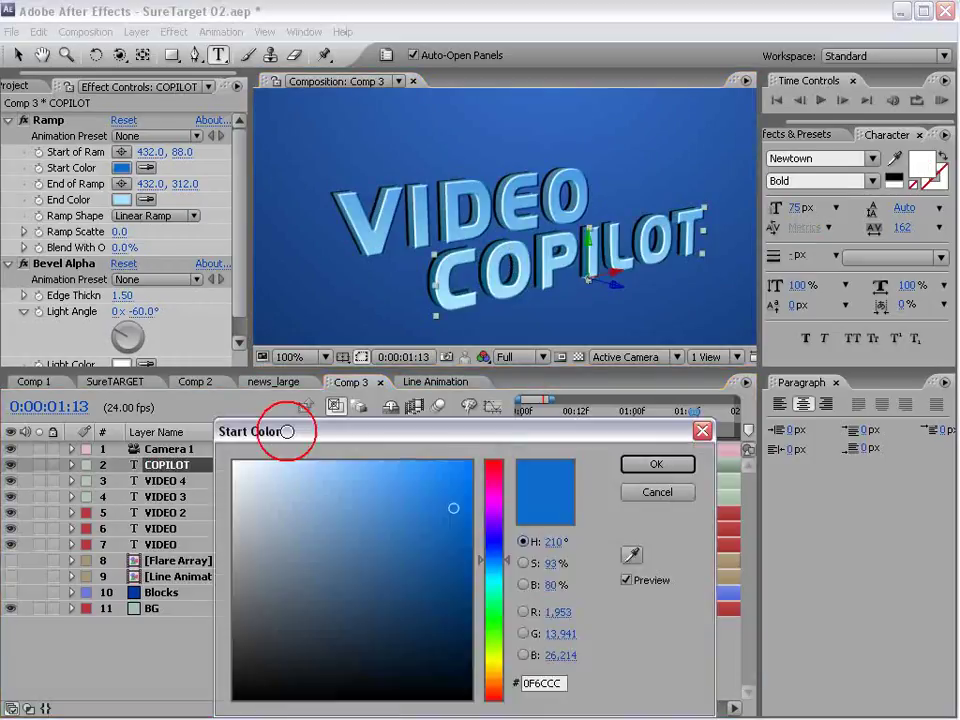
left_click_drag(354, 516, 222, 534)
left_click(670, 467)
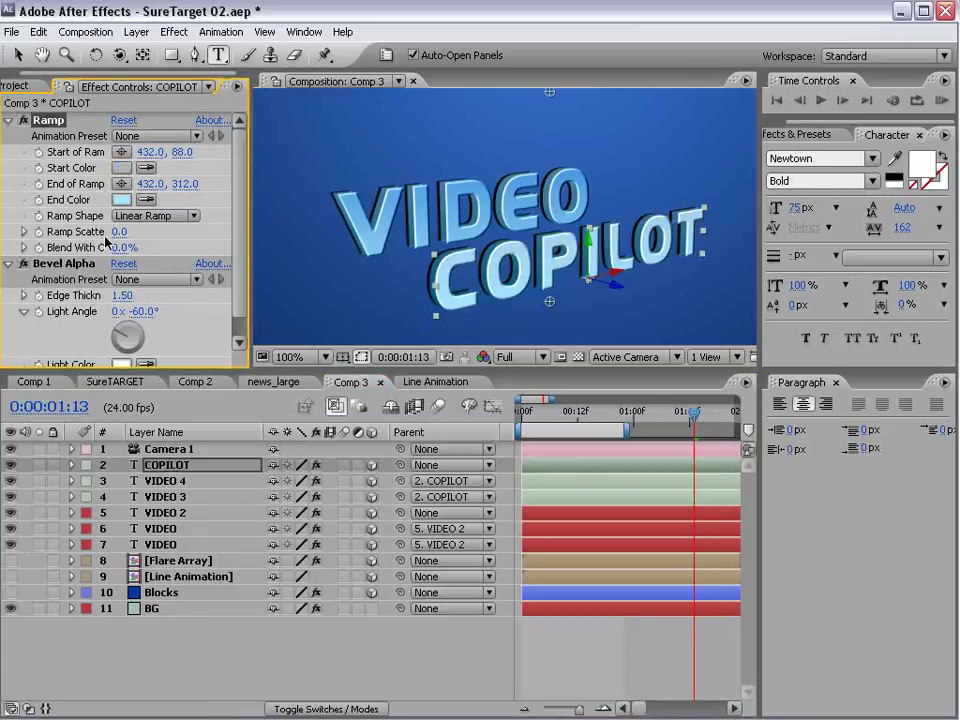
left_click(122, 200)
left_click_drag(261, 585, 228, 581)
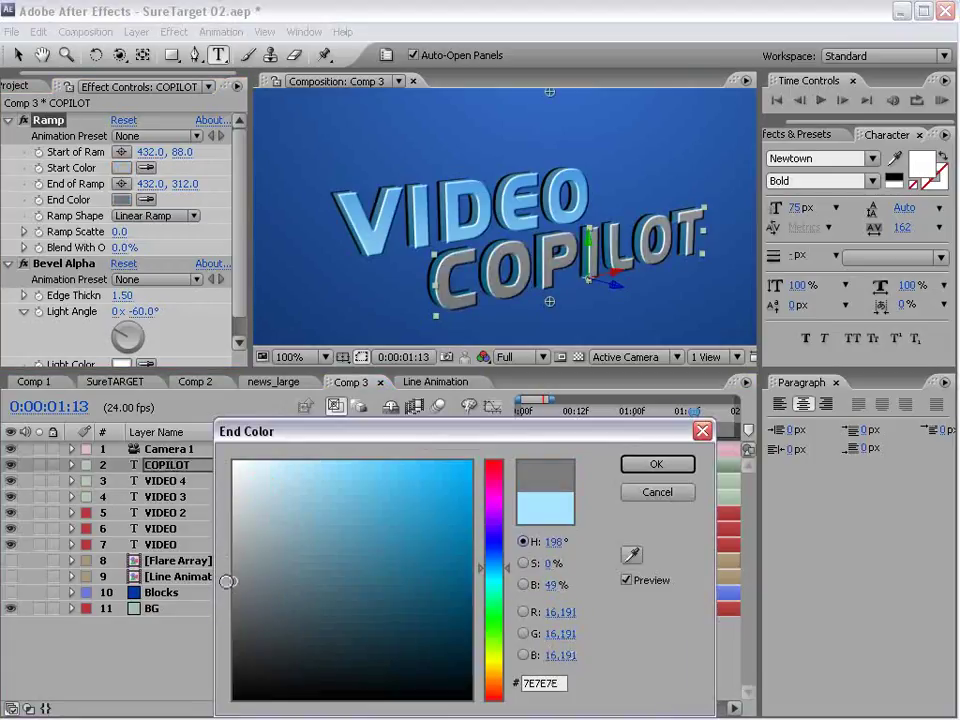
left_click(656, 463)
Move the COPILOT layer's ramp end point to 432, 348 and its start point to 432, 171
key("v")
left_click_drag(550, 303, 549, 335)
left_click_drag(551, 90, 543, 168)
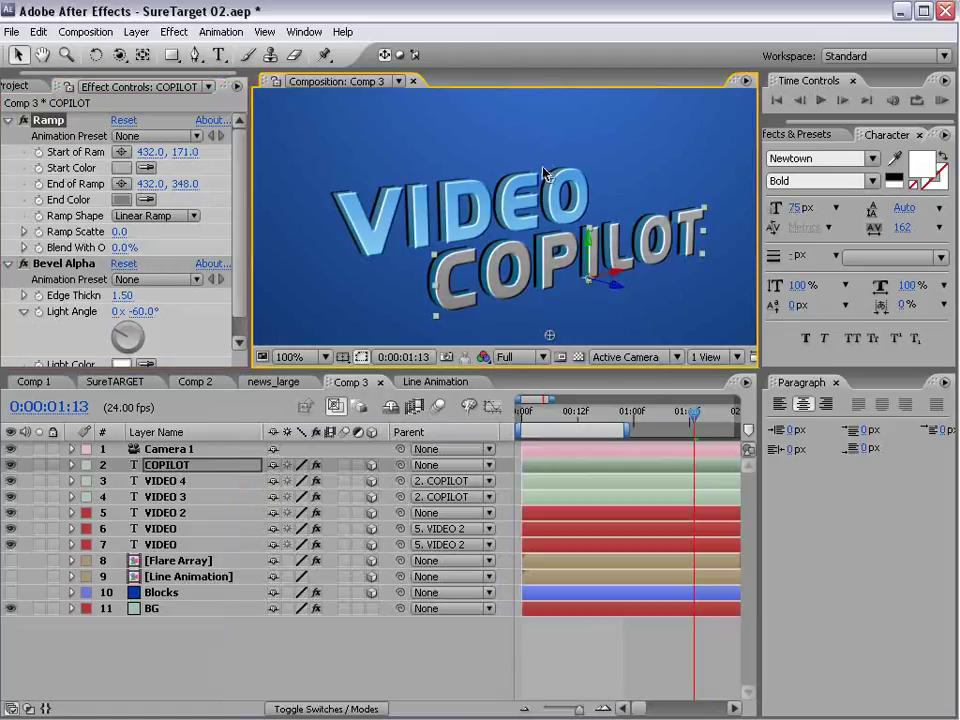
Set the COPILOT layer's Ramp start colour to bluish light grey D2D6DF and its end colour to a warm grey around A39797
left_click(121, 168)
left_click_drag(236, 568, 203, 485)
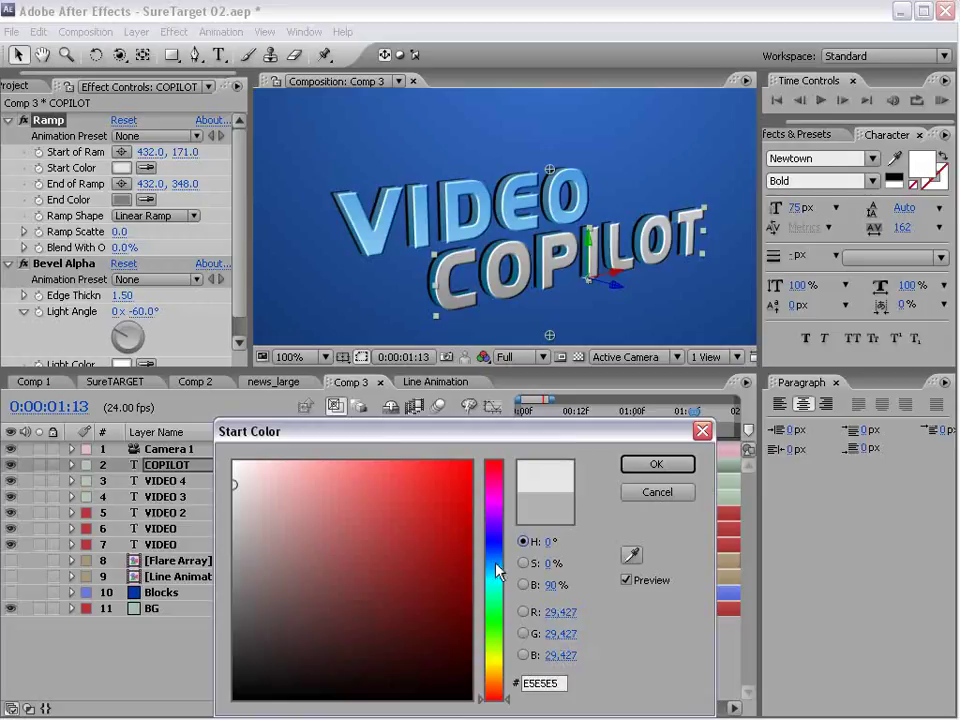
left_click(247, 490)
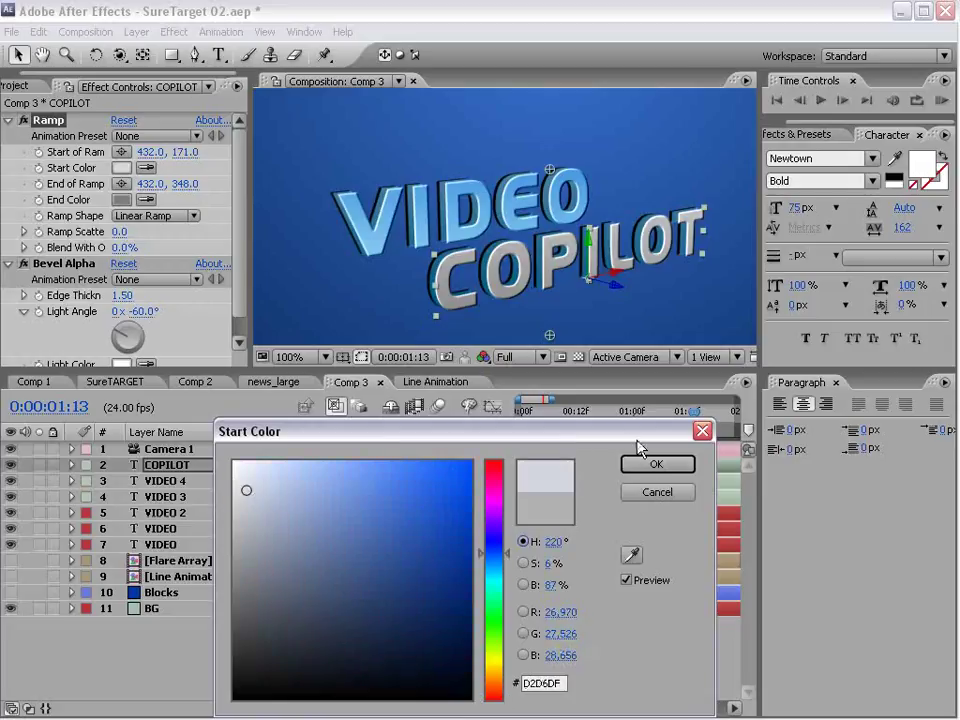
left_click(656, 464)
left_click(121, 200)
left_click(238, 528)
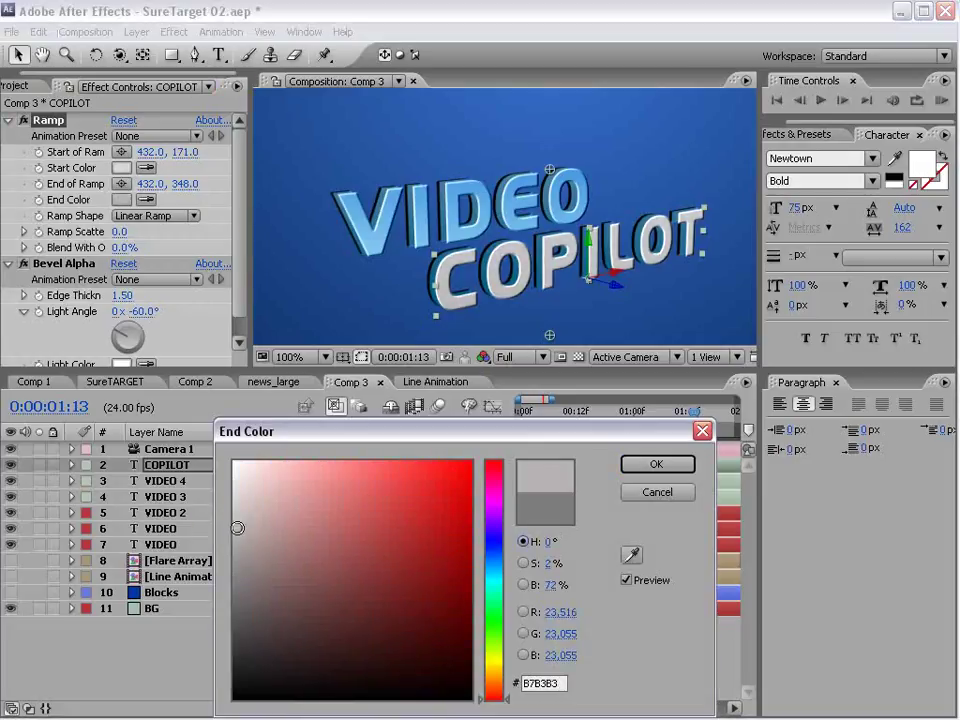
left_click(250, 547)
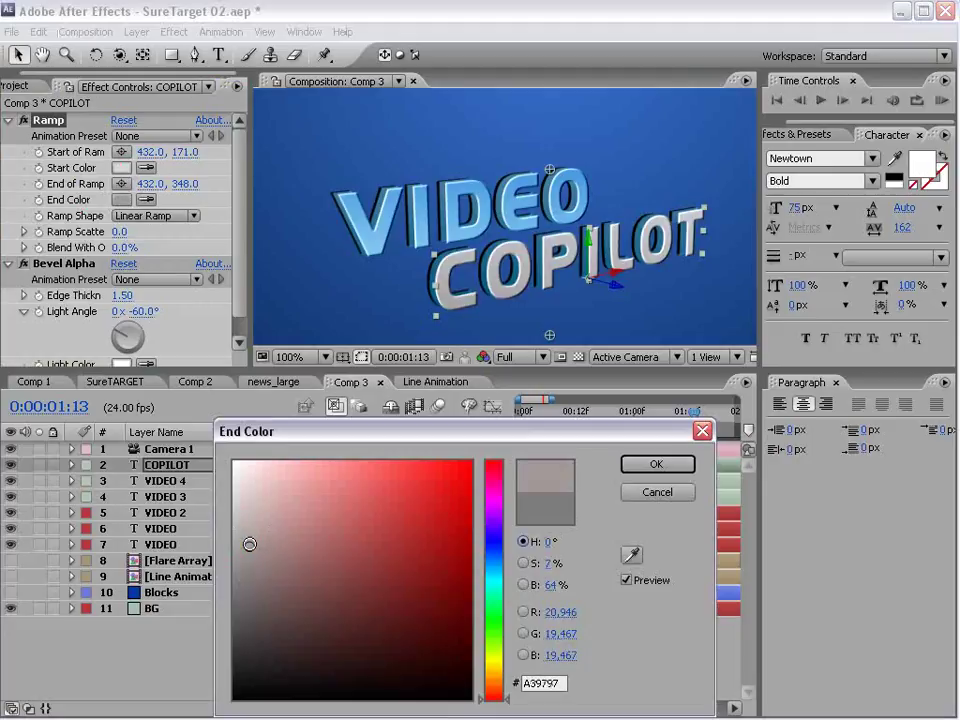
left_click(656, 464)
Change the VIDEO 4 layer's Ramp to a very pale start colour and a light blue 67A2DE end colour
left_click(190, 481)
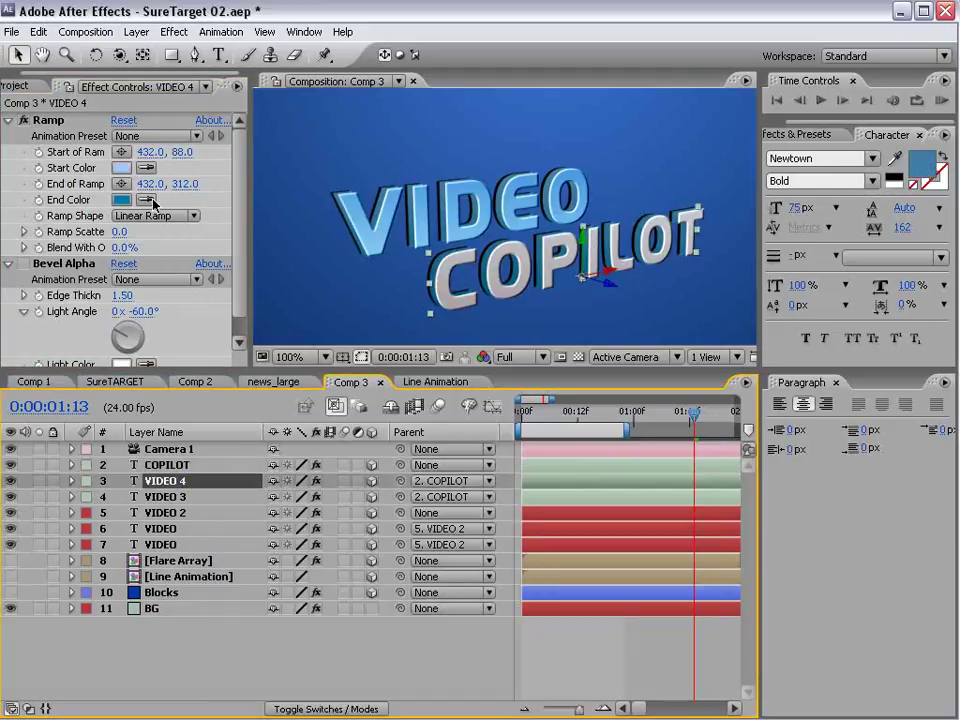
left_click(121, 169)
mouse_move(287, 494)
left_mouse_down()
mouse_move(262, 482)
mouse_move(302, 497)
mouse_move(321, 484)
mouse_move(339, 497)
mouse_move(361, 491)
left_mouse_up()
left_click(656, 464)
left_click(121, 200)
mouse_move(497, 567)
left_mouse_down()
mouse_move(502, 554)
mouse_move(501, 568)
left_mouse_up()
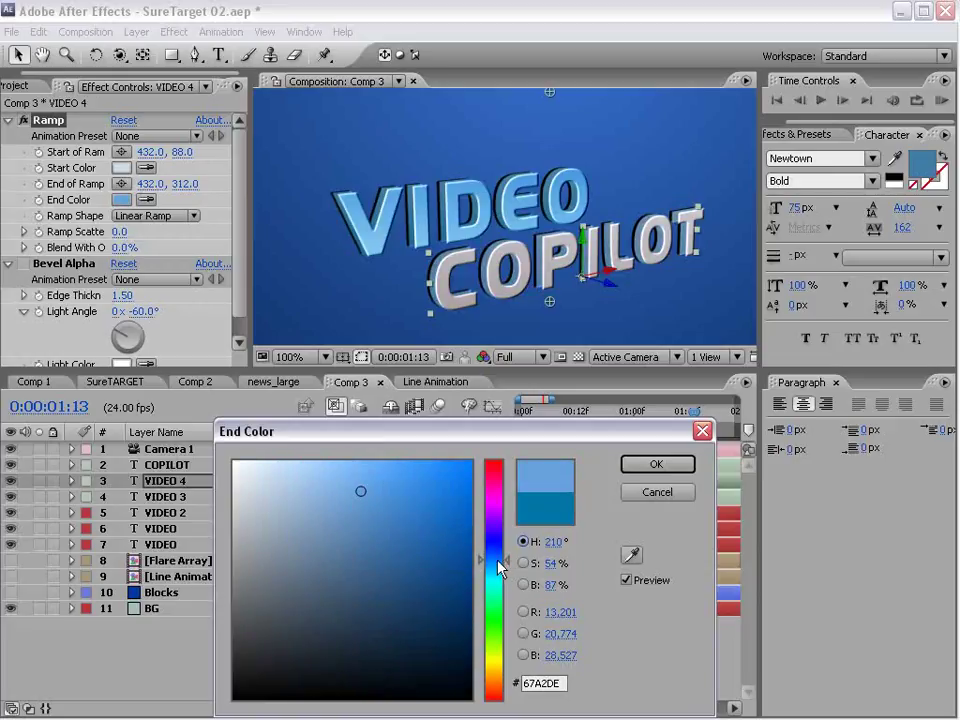
left_click(667, 469)
left_click(621, 645)
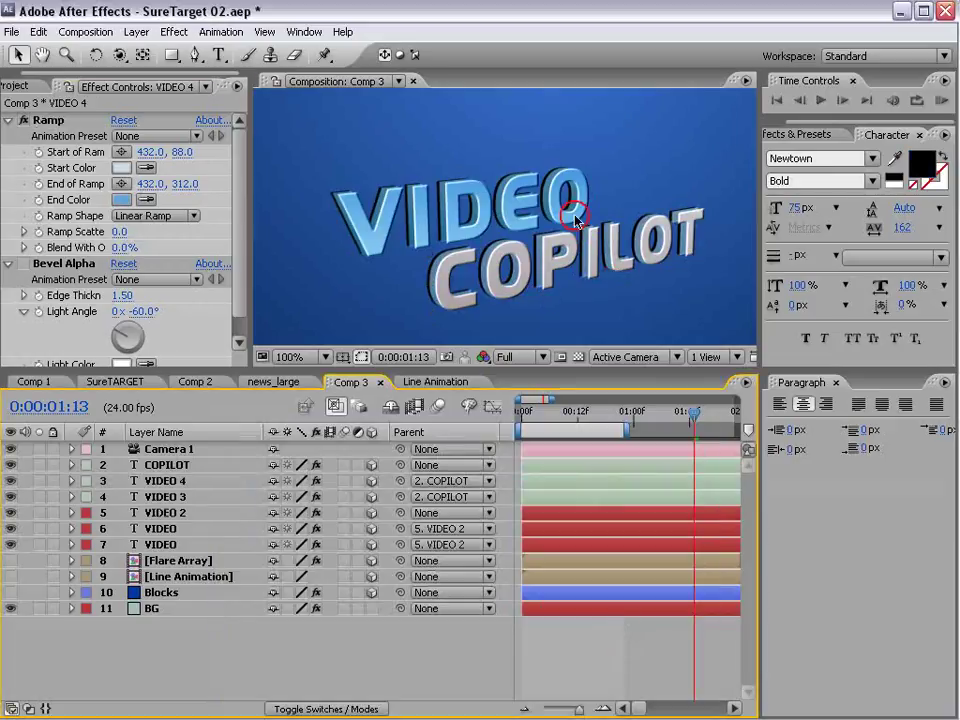
scroll(573, 215, "down", 1)
scroll(578, 225, "up", 1)
scroll(451, 289, "up", 1)
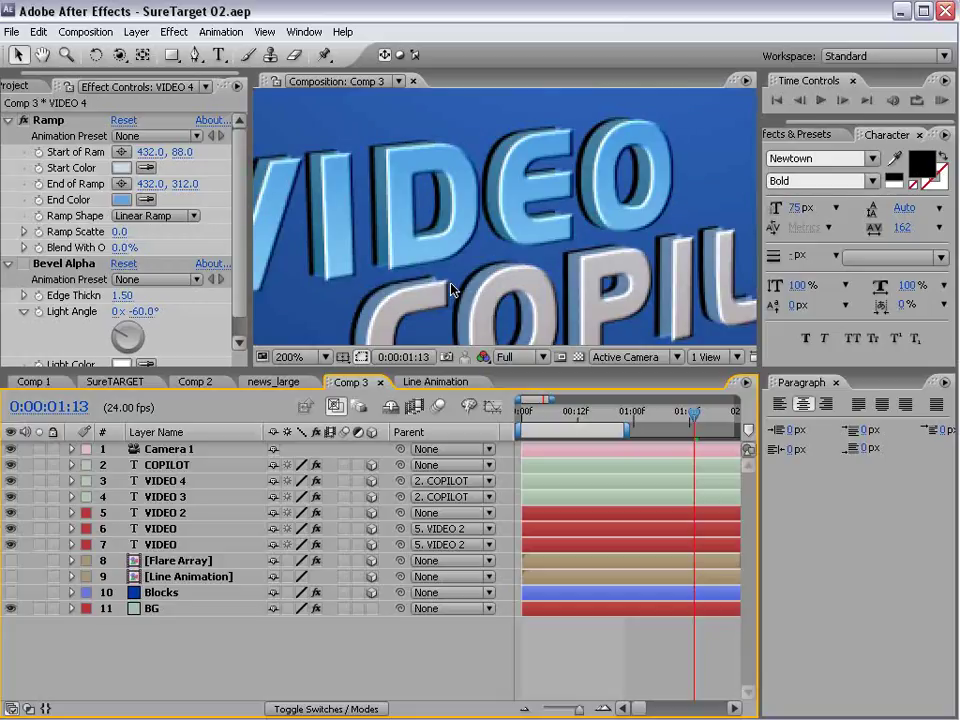
scroll(421, 300, "down", 1)
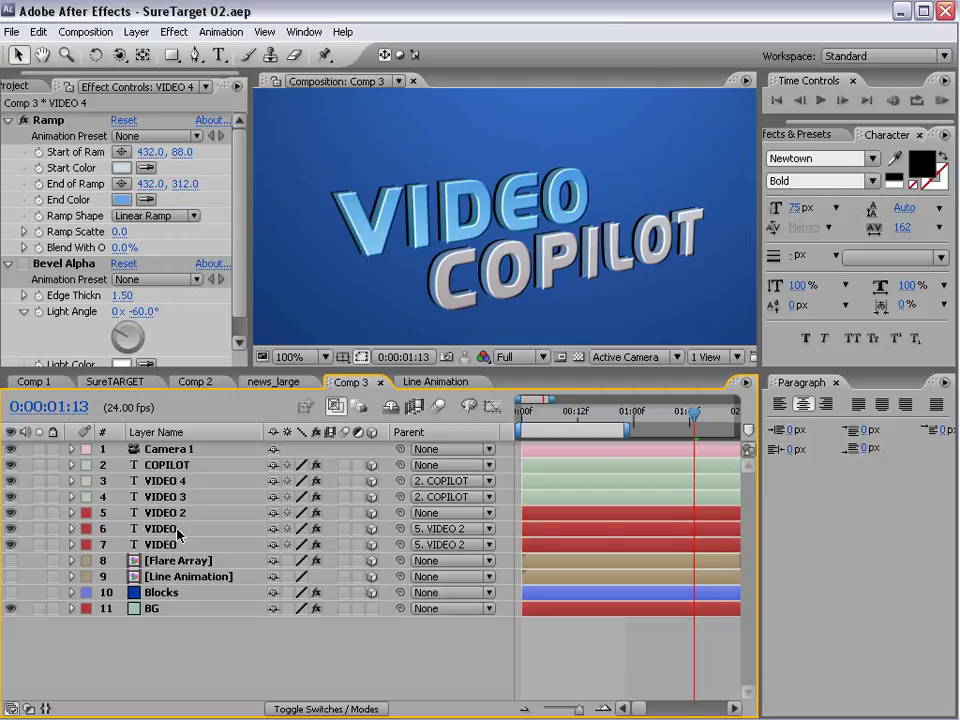
Lock the four rear title layers and scale up the front VIDEO 2 title
left_click_drag(53, 480, 51, 538)
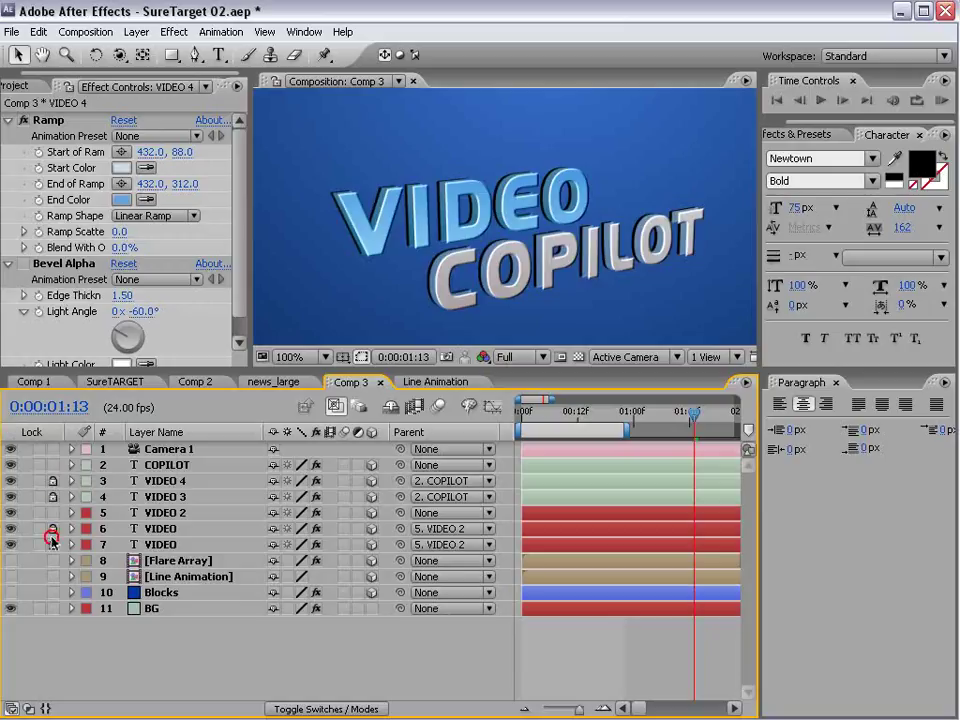
left_click(170, 513)
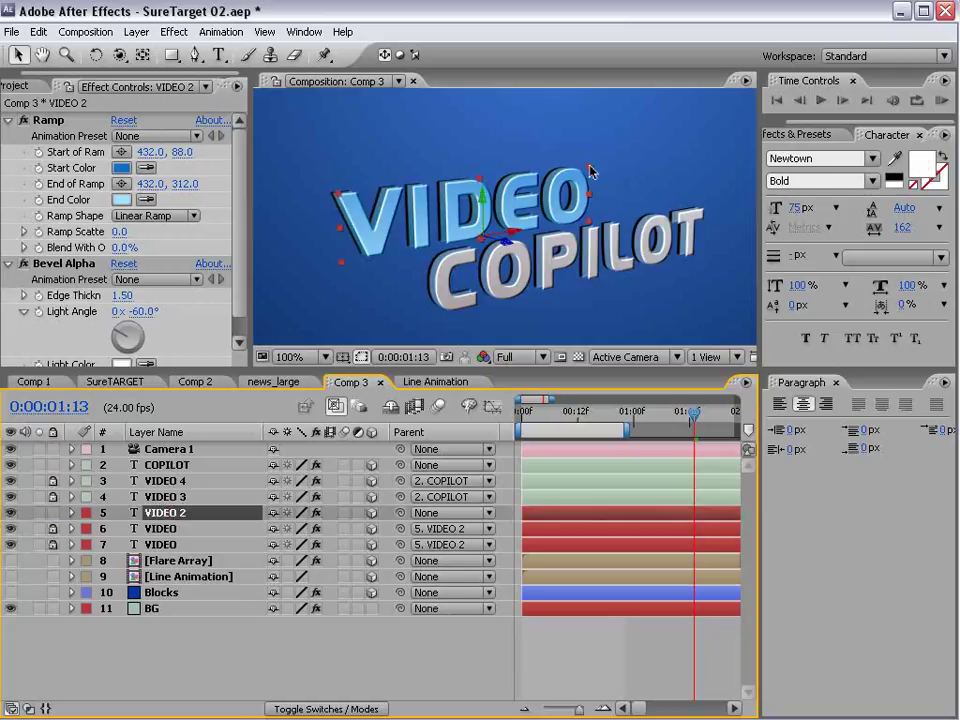
left_click_drag(590, 168, 631, 137)
scroll(502, 221, "down", 1)
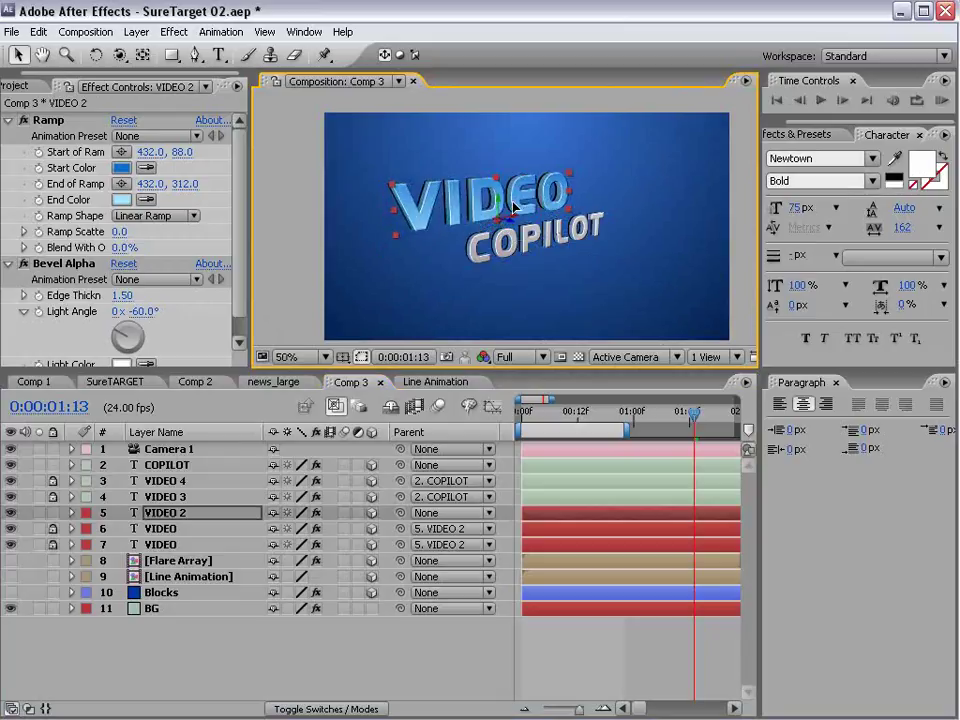
Save the project and move the COPILOT and VIDEO 2 titles together slightly to the right in the composition
left_click(589, 638)
key("ctrl+s")
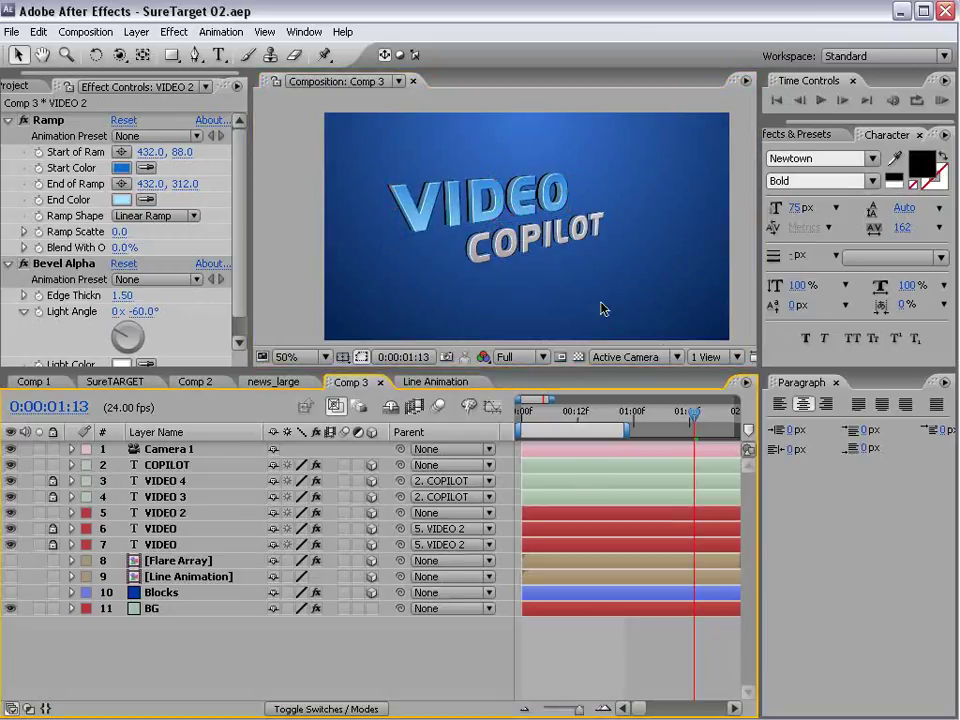
left_click(167, 465)
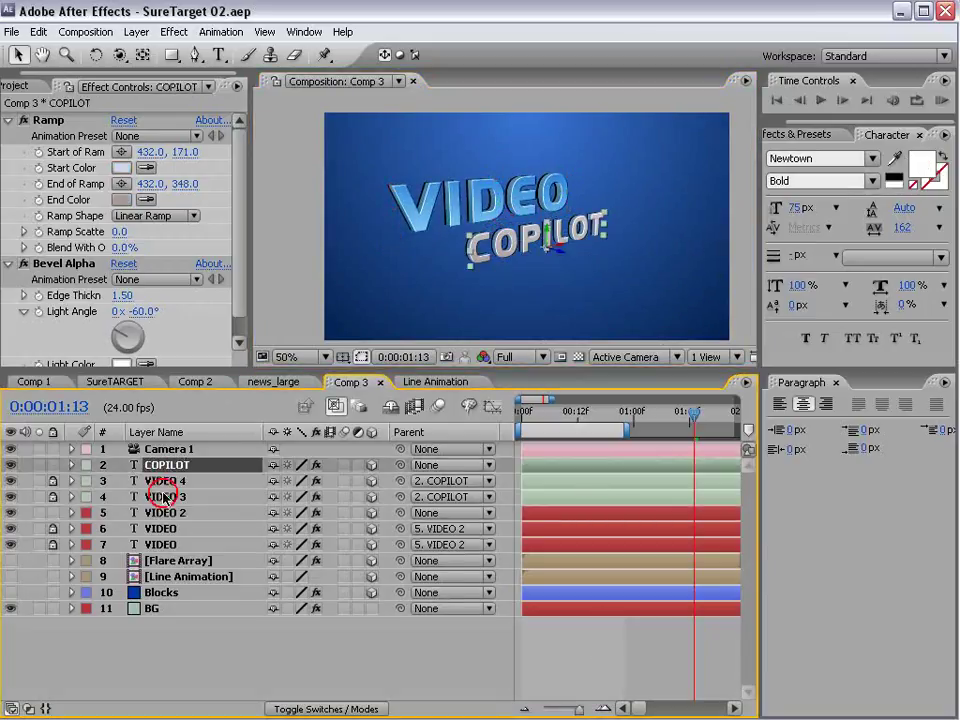
left_click(167, 513, "ctrl")
mouse_move(512, 214)
left_mouse_down()
mouse_move(534, 203)
mouse_move(530, 219)
left_mouse_up()
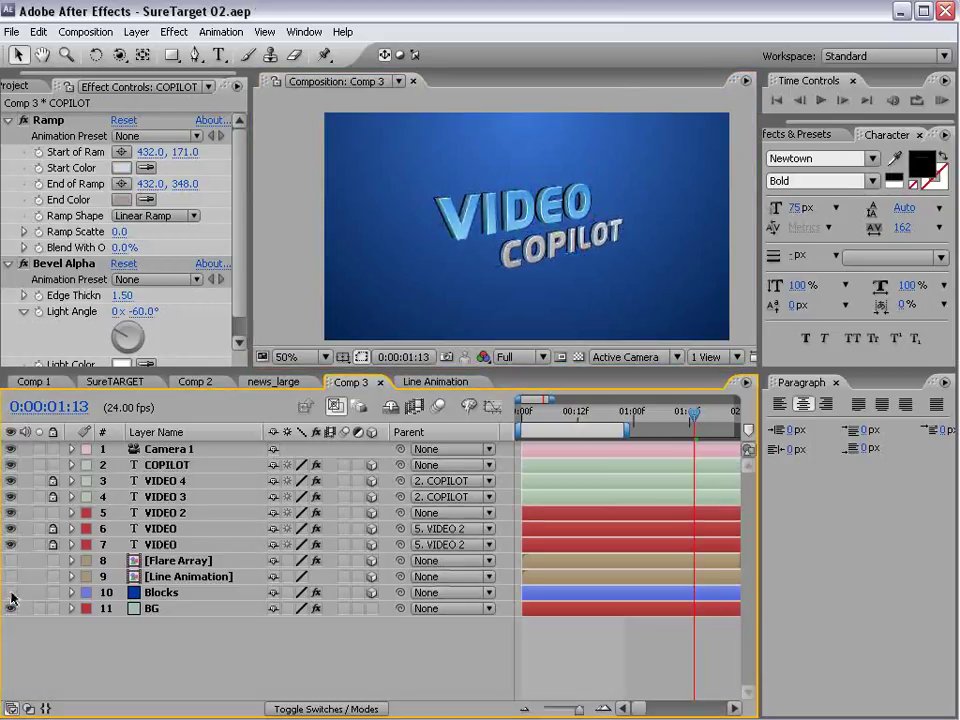
Isolate the Blocks layer in a flat front view by making it visible, hiding Camera 1 and soloing Blocks
left_click(11, 593)
left_click(176, 593)
key("F4")
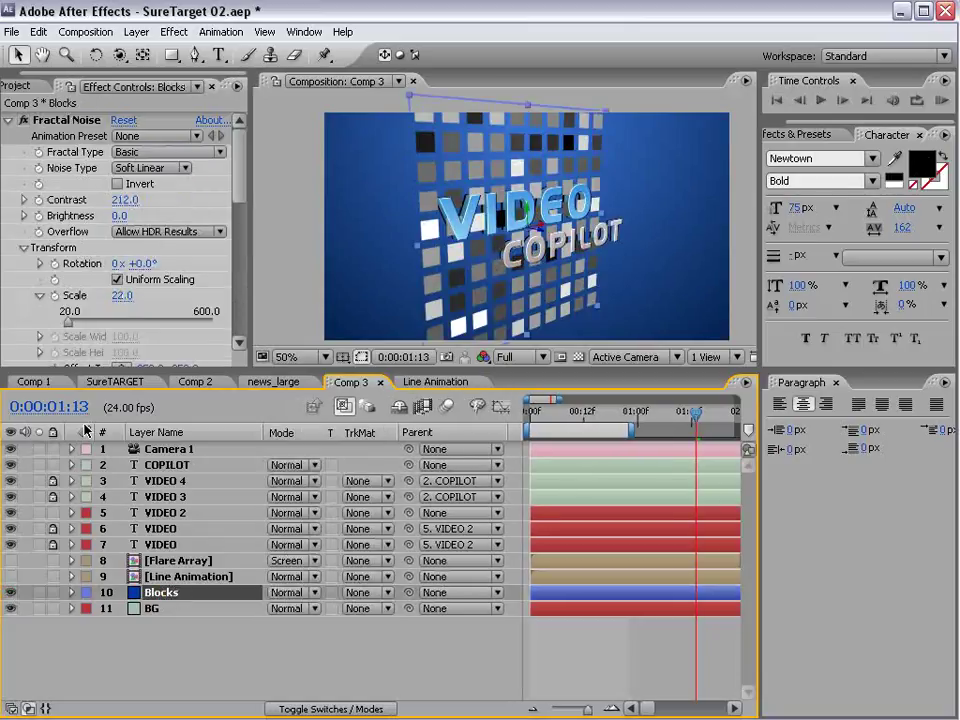
left_click(11, 449)
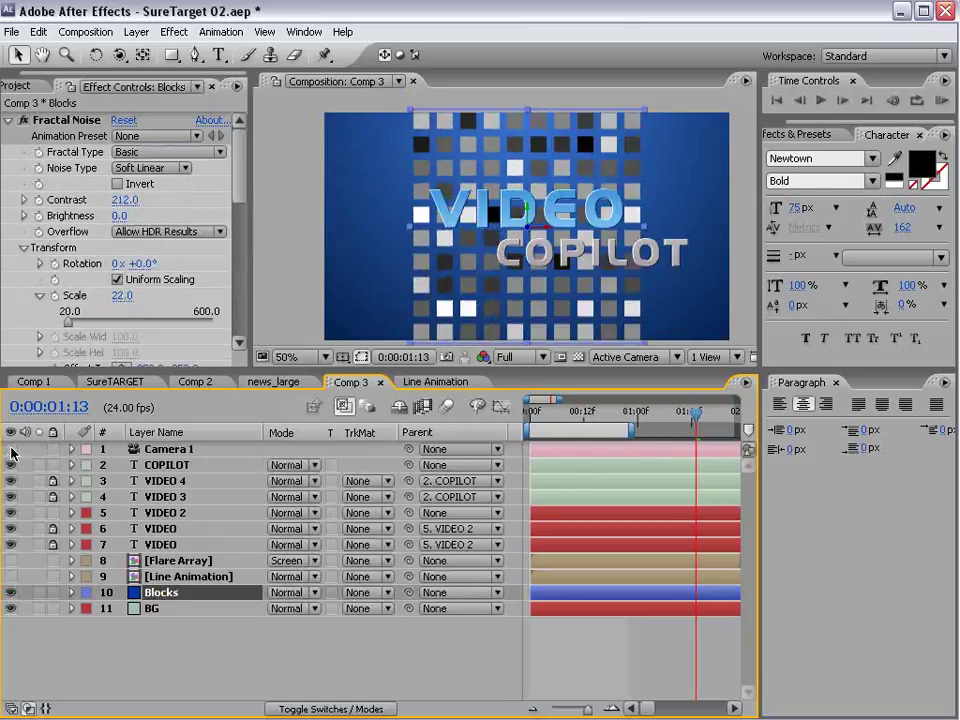
left_click(39, 594)
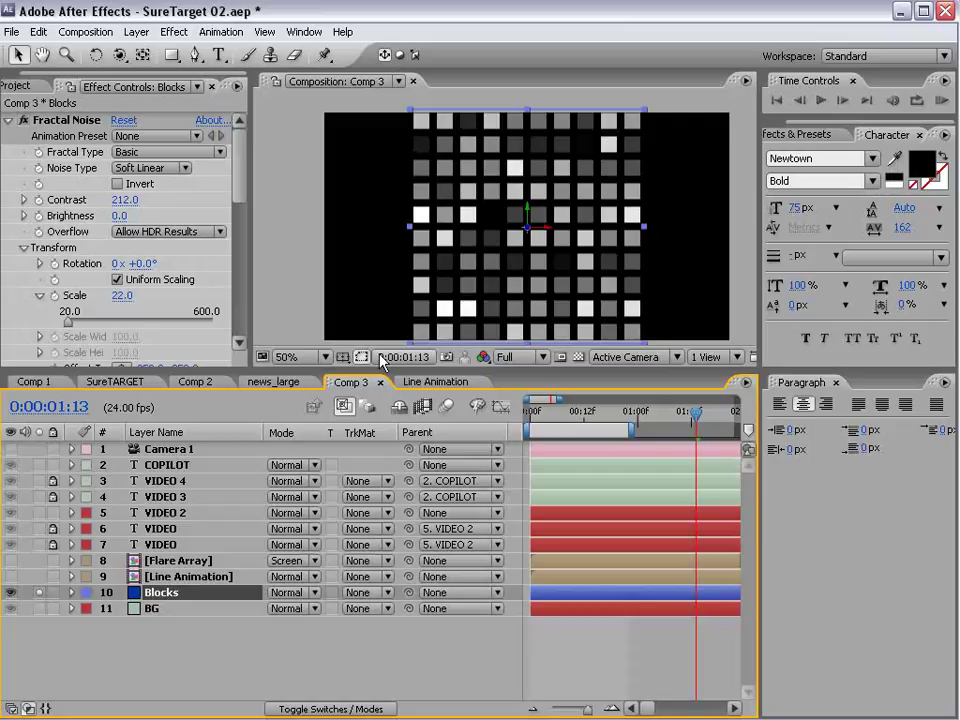
Draw a closed, stair-stepped Pen mask on the Blocks layer that follows the gaps between squares and trims the grid to an irregular outline
left_click_drag(366, 371, 370, 474)
scroll(515, 287, "up", 1)
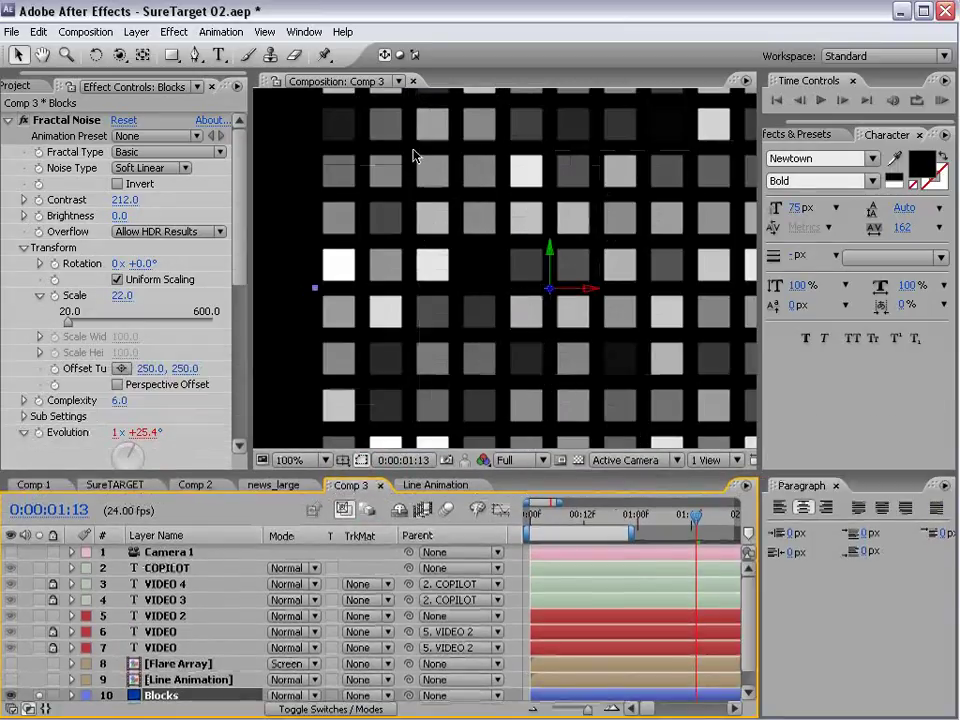
left_click(200, 61)
scroll(436, 232, "down", 1)
key("grave")
scroll(439, 270, "up", 1)
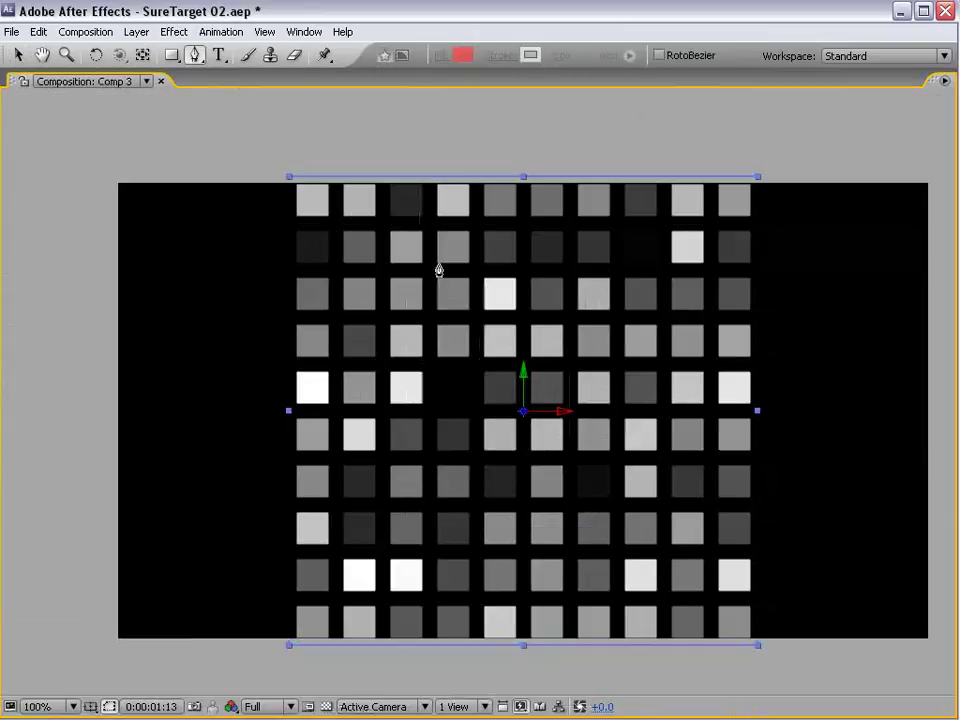
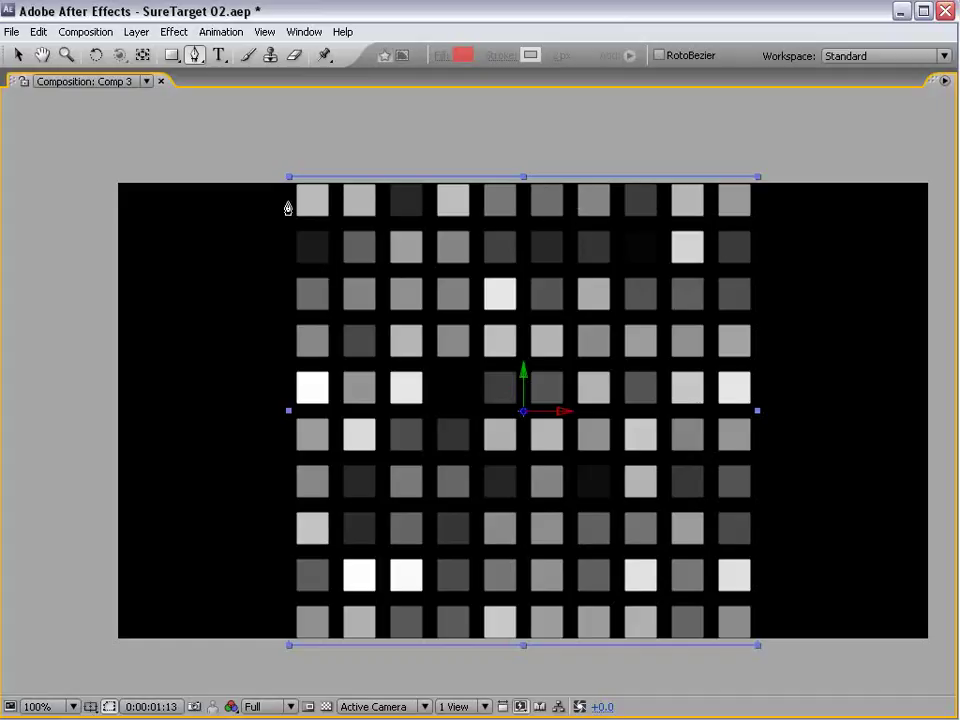
left_click(292, 221)
left_click(380, 221)
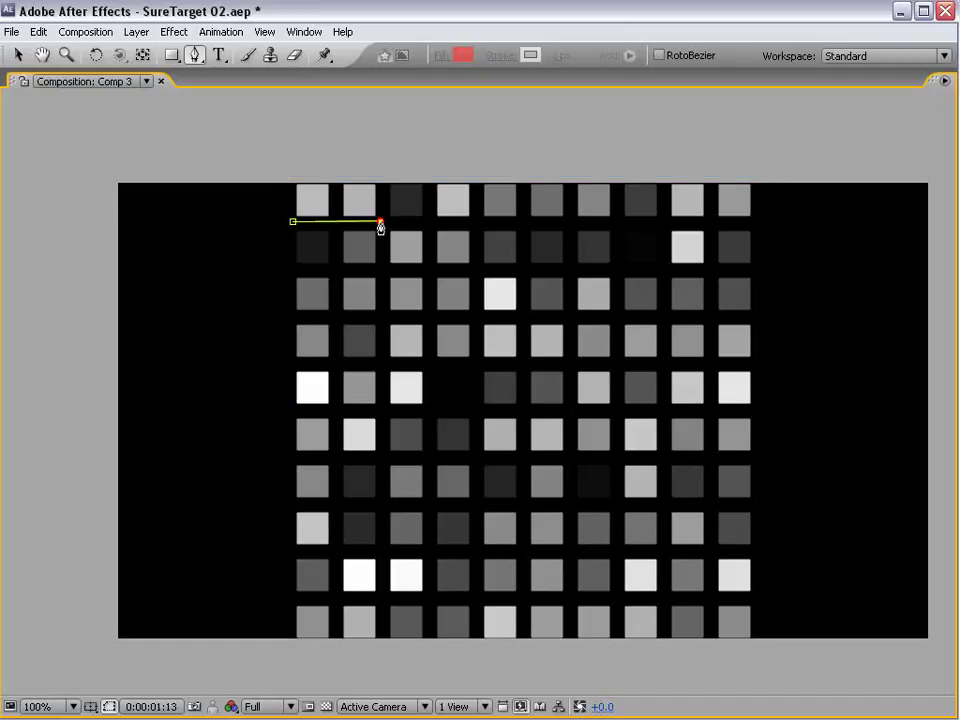
left_click(383, 178)
left_click(477, 177)
left_click(477, 270)
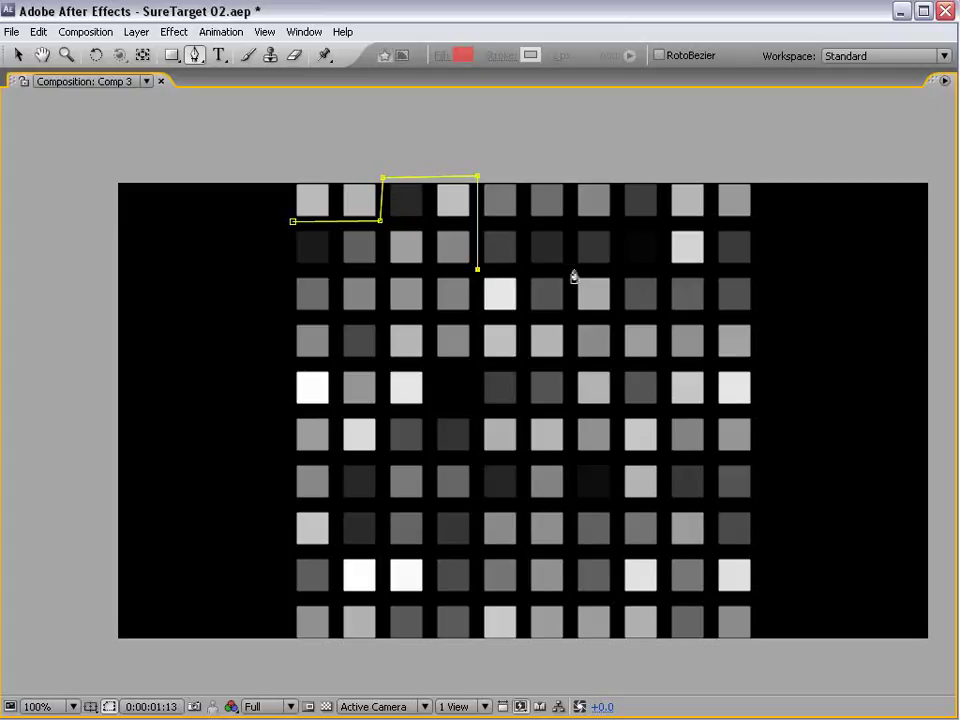
left_click(573, 269)
left_click(575, 228)
left_click(667, 221)
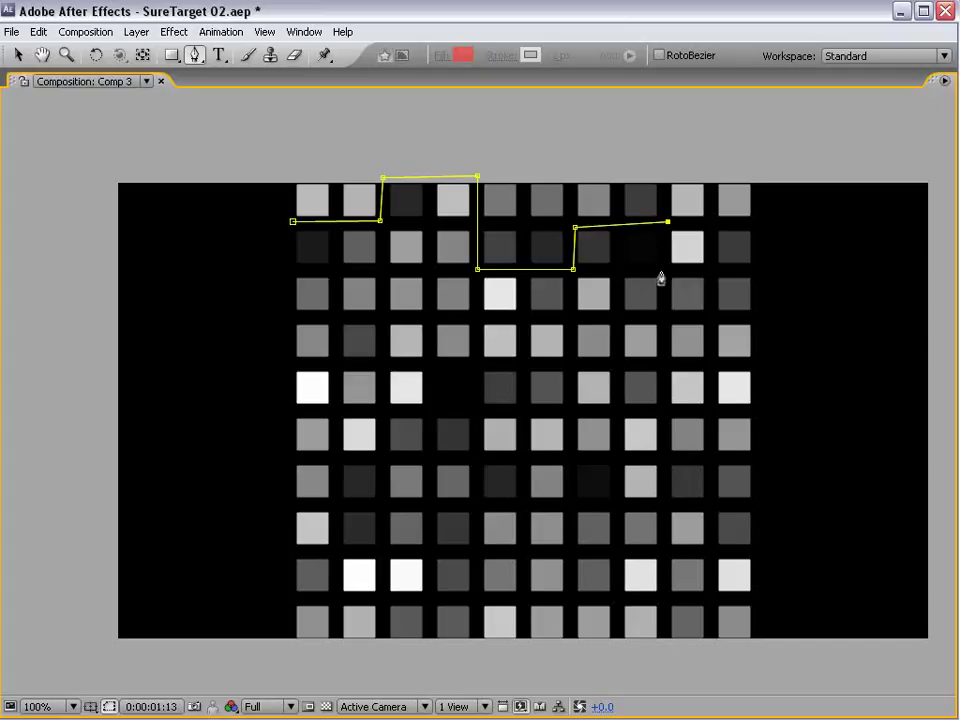
left_click(668, 270)
left_click(757, 278)
left_click(763, 457)
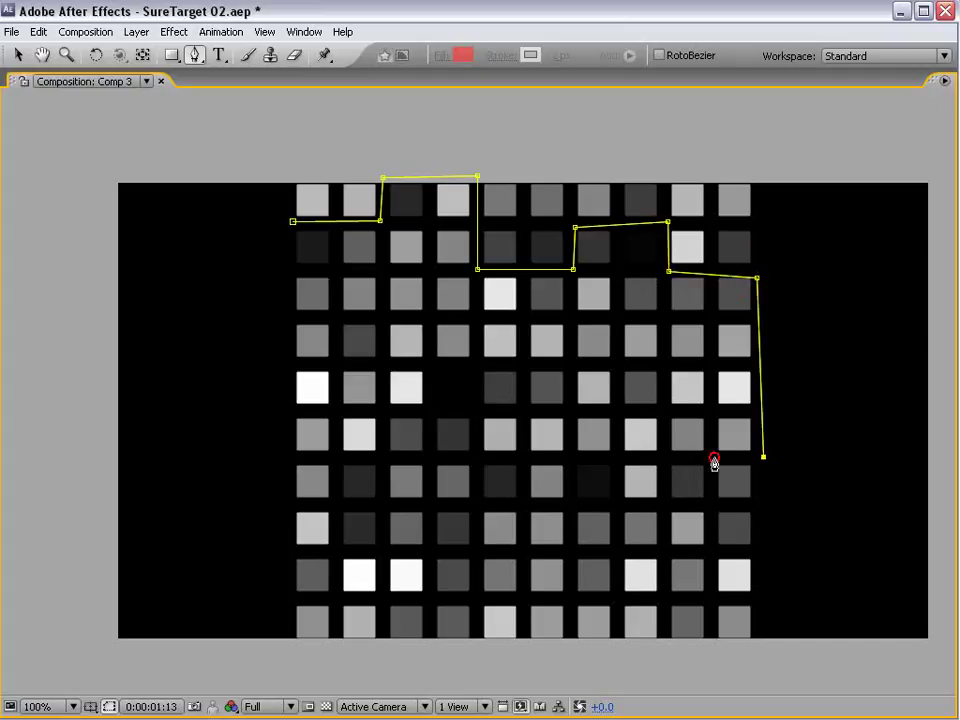
left_click(663, 459)
left_click(660, 555)
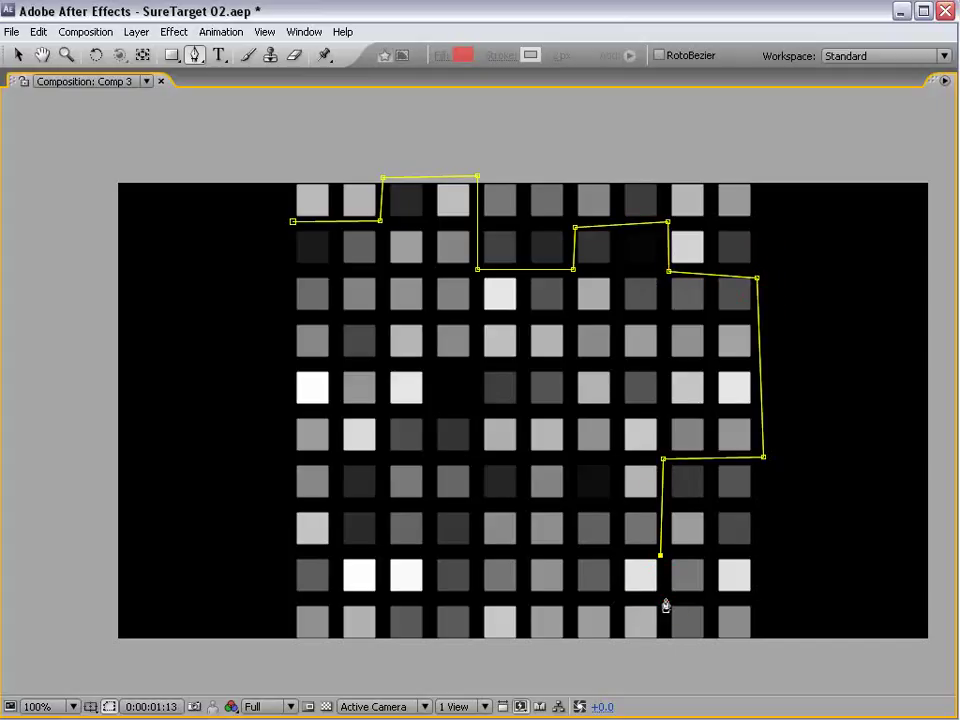
left_click(664, 600)
left_click(614, 602)
left_click(611, 650)
left_click(432, 640)
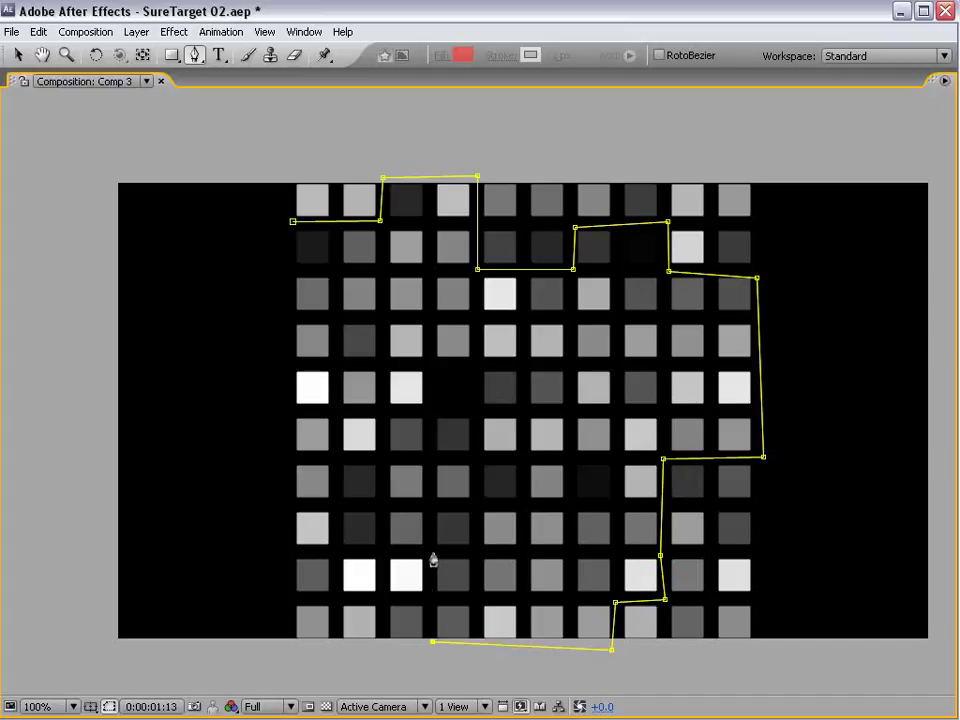
left_click(432, 555)
left_click(336, 552)
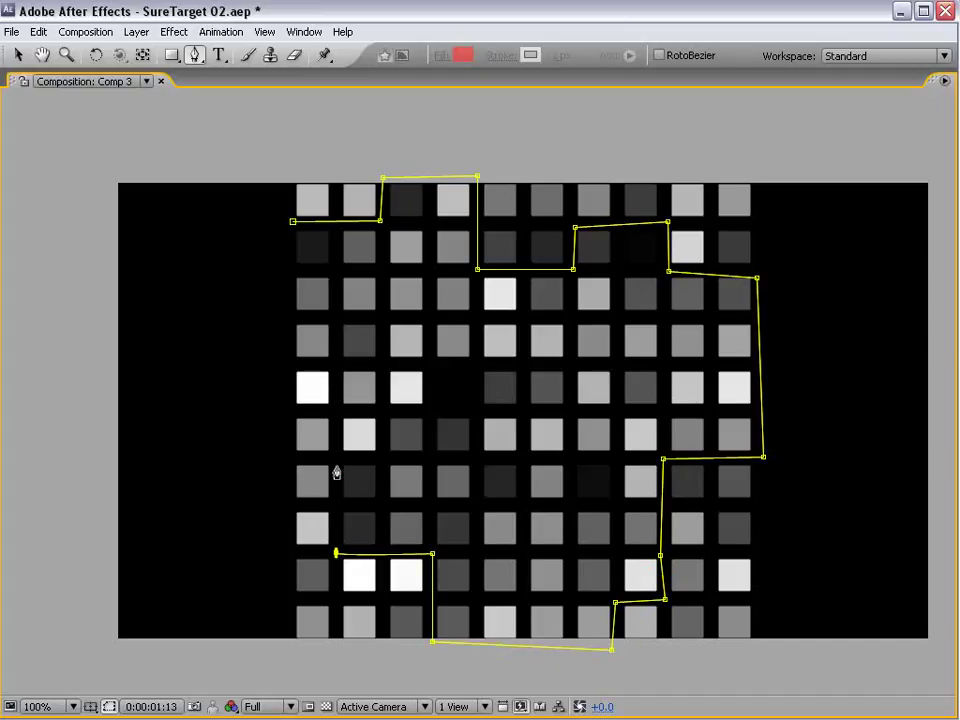
left_click(336, 465)
left_click(380, 457)
left_click(380, 366)
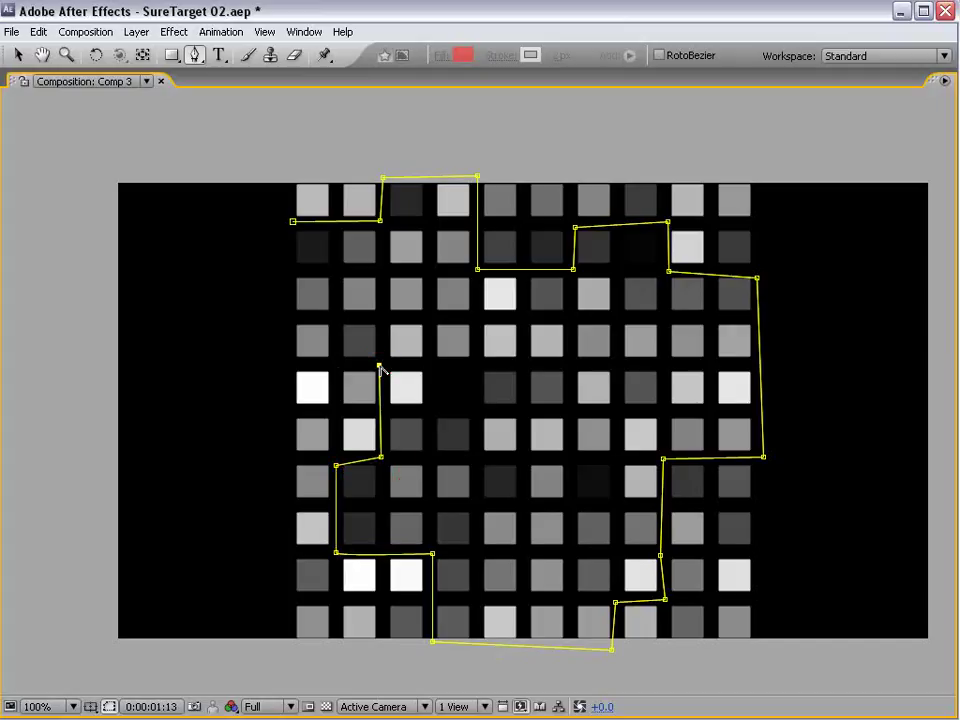
left_click(332, 360)
left_click(335, 271)
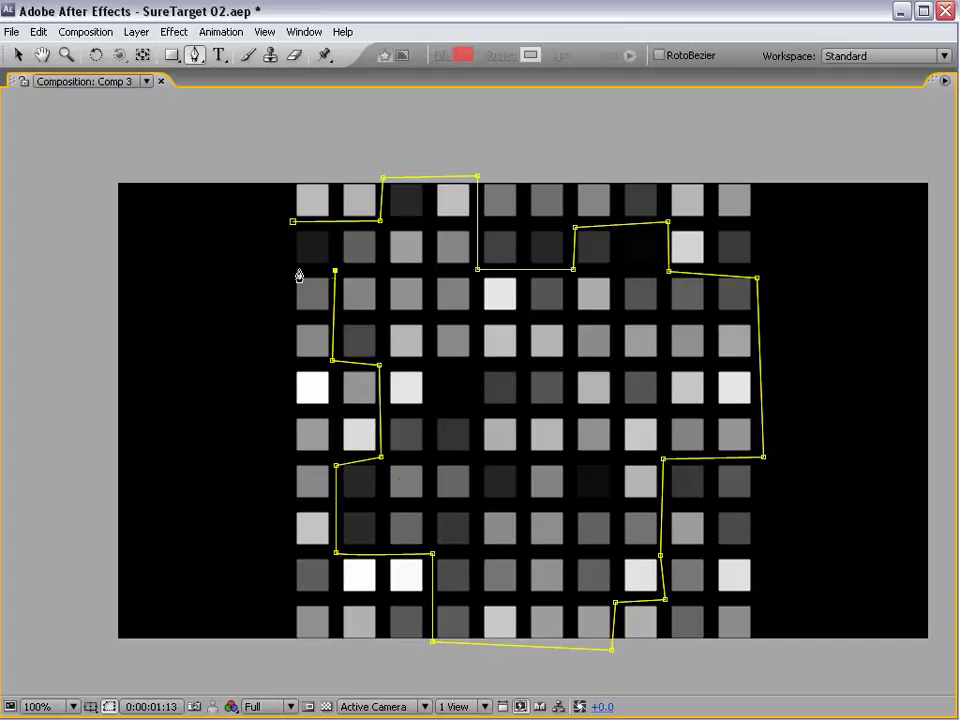
left_click(290, 267)
left_click(292, 225)
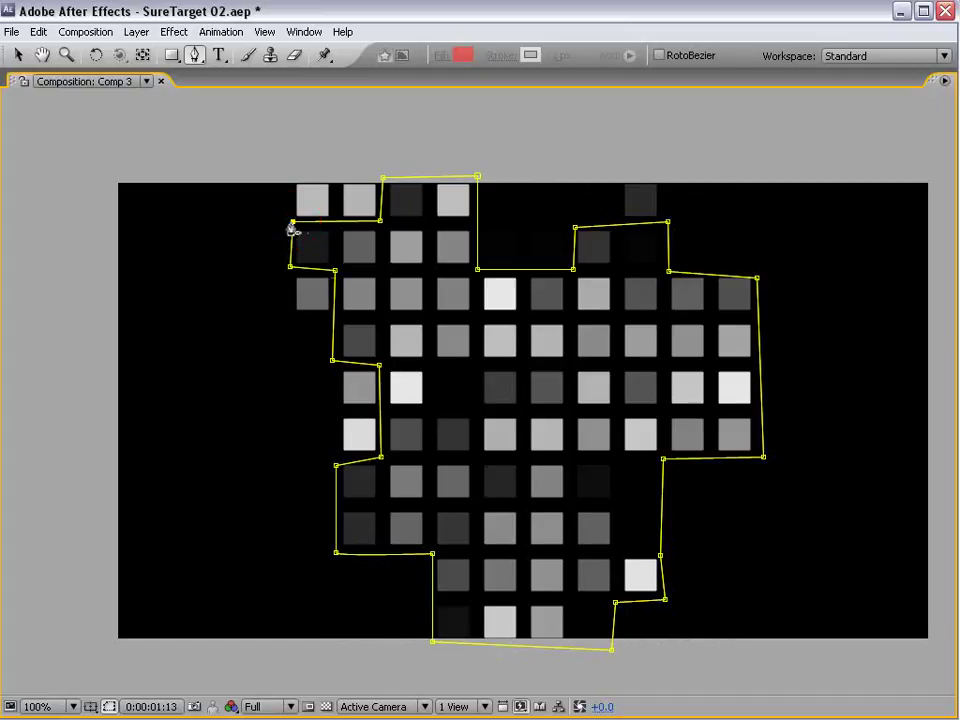
Nudge the mask's misaligned corner points into the gaps between squares to exclude stray blocks, and hide the mask outline
key("v")
left_click_drag(577, 230, 573, 223)
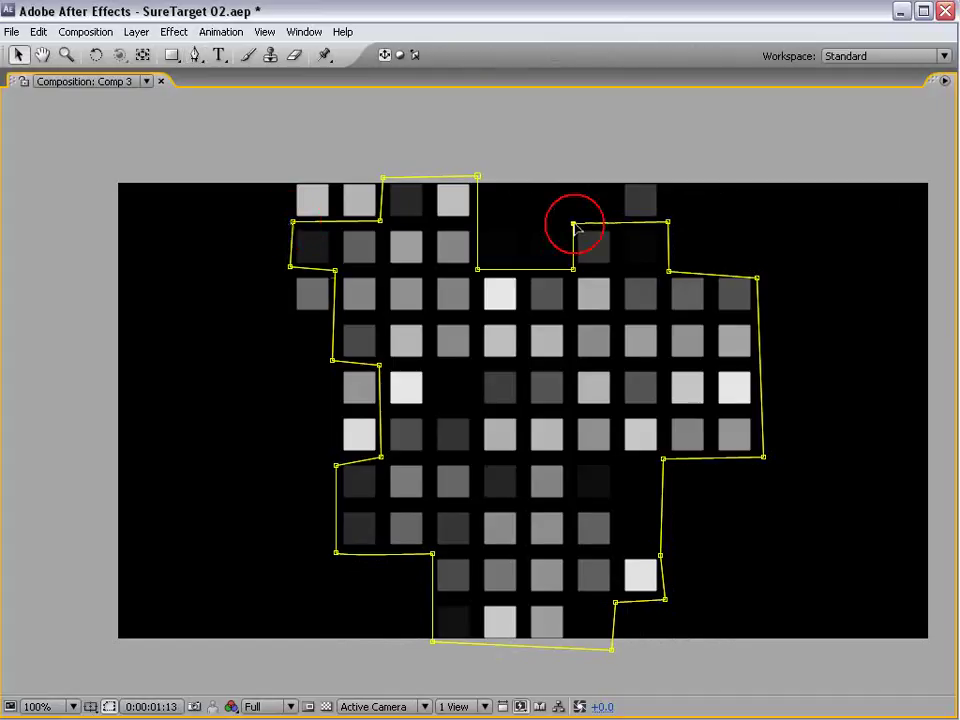
left_click_drag(668, 224, 670, 224)
left_click_drag(380, 222, 382, 222)
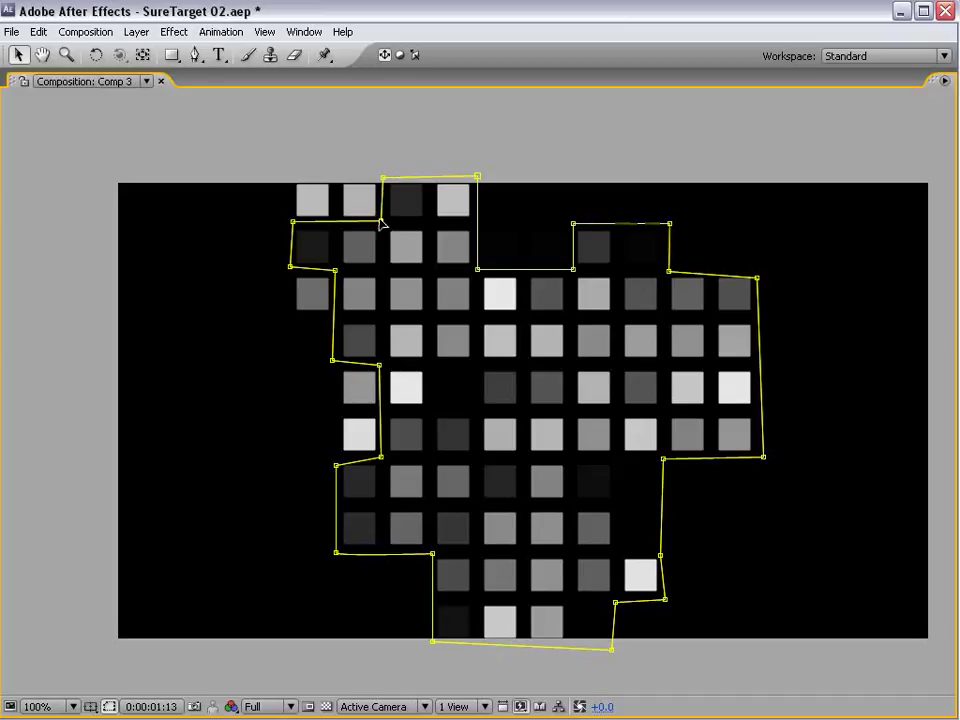
left_click_drag(293, 222, 290, 226)
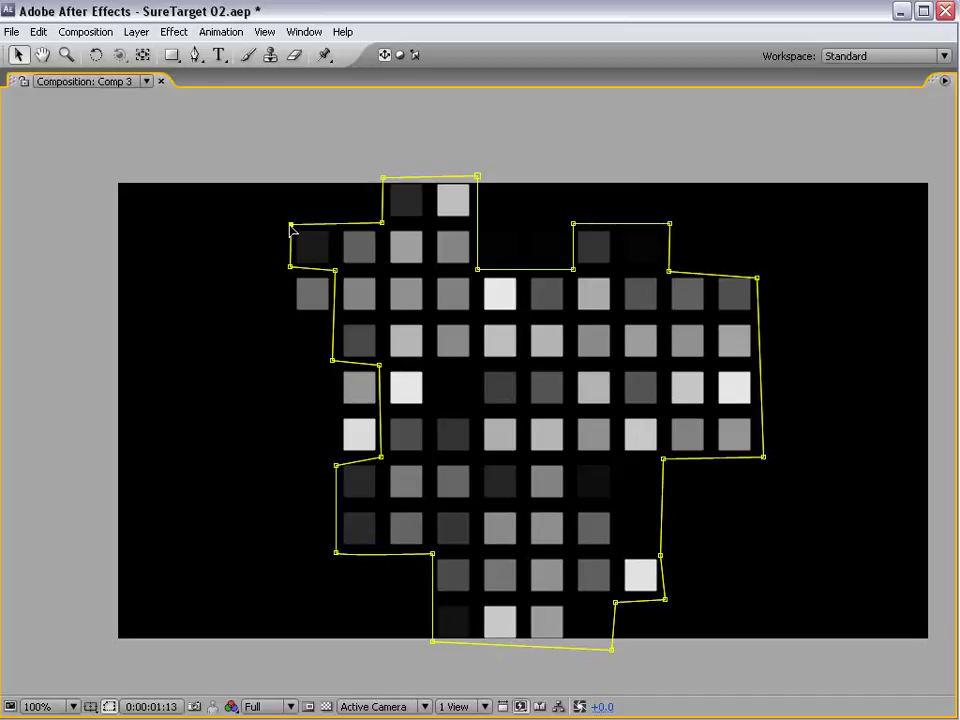
left_click_drag(335, 271, 337, 269)
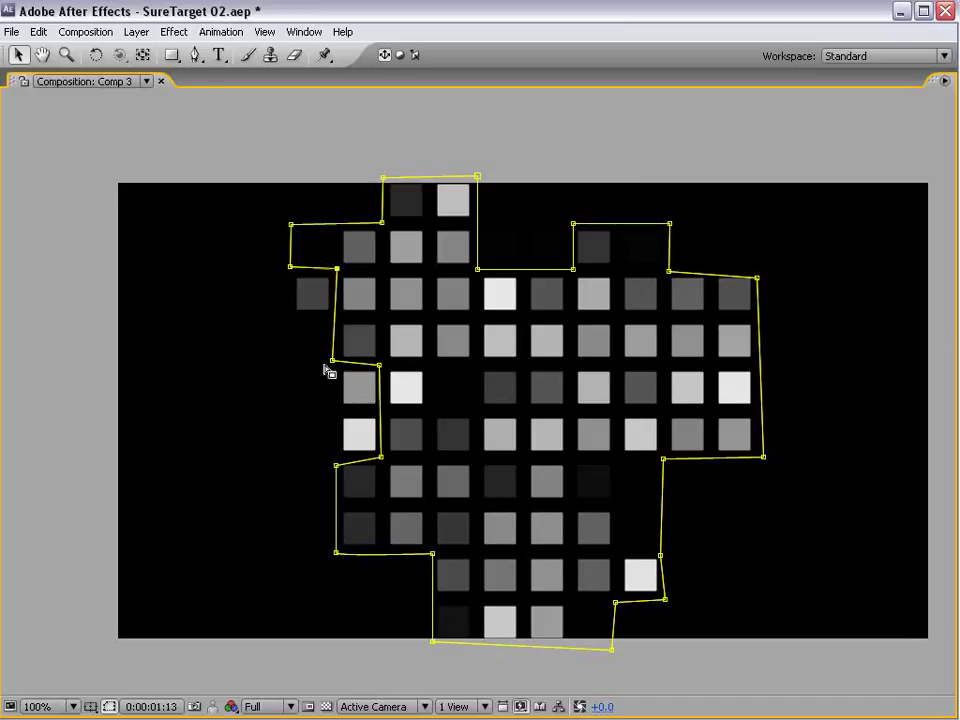
left_click_drag(333, 362, 338, 364)
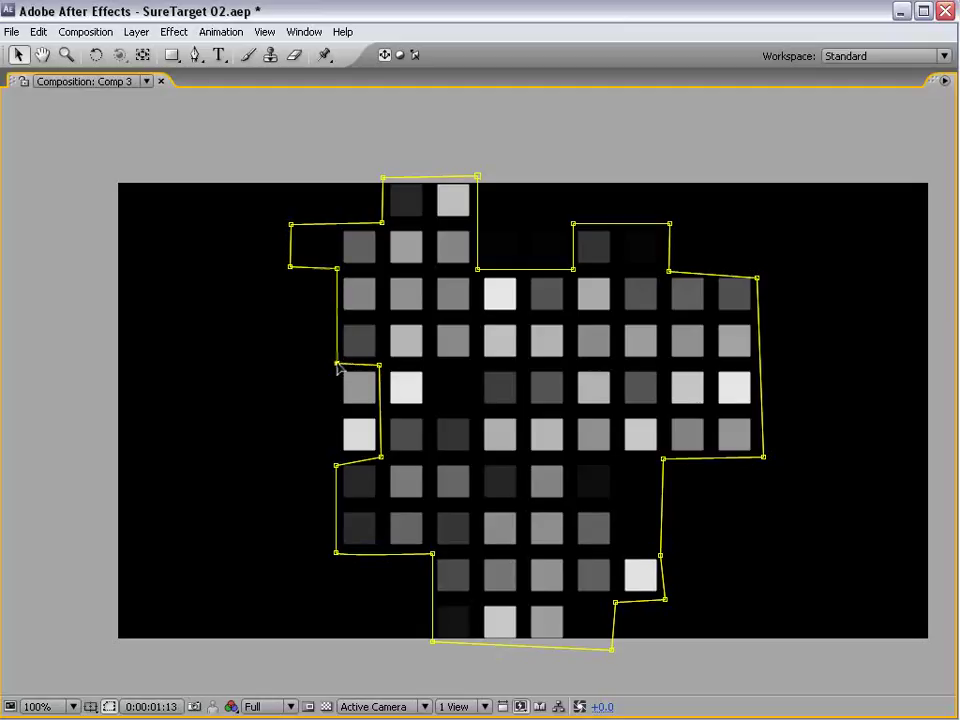
left_click(362, 458)
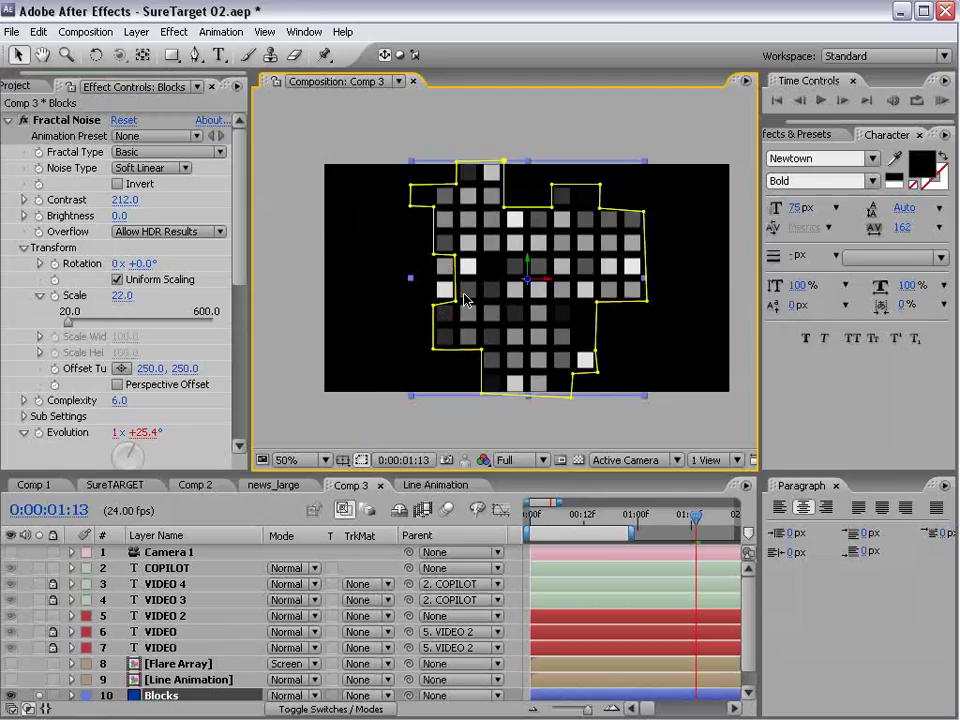
scroll(466, 296, "up", 1)
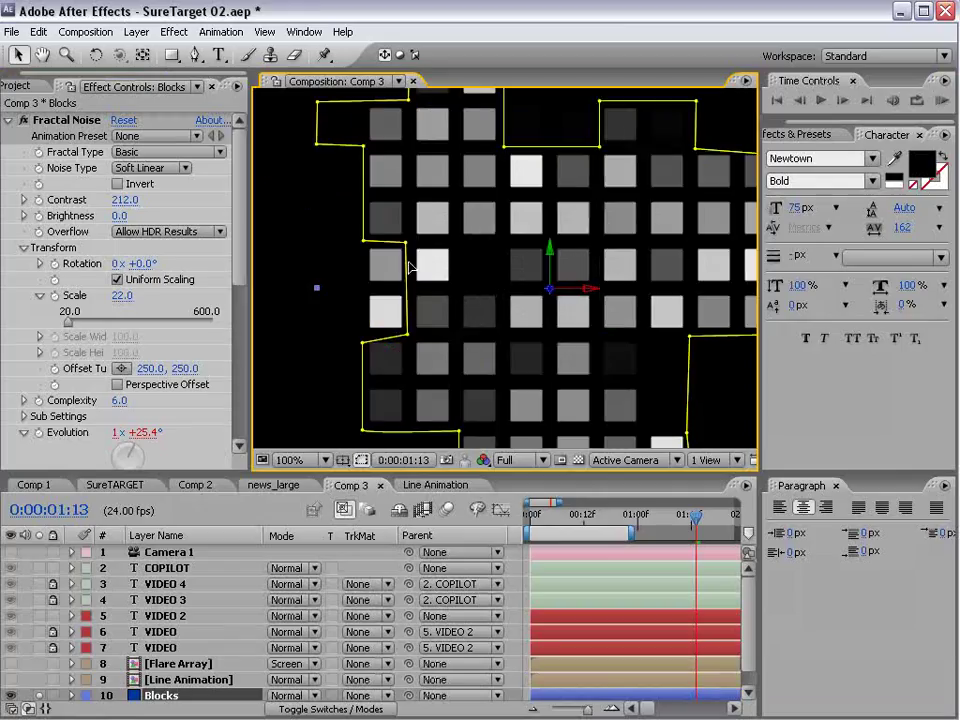
left_click_drag(406, 243, 410, 240)
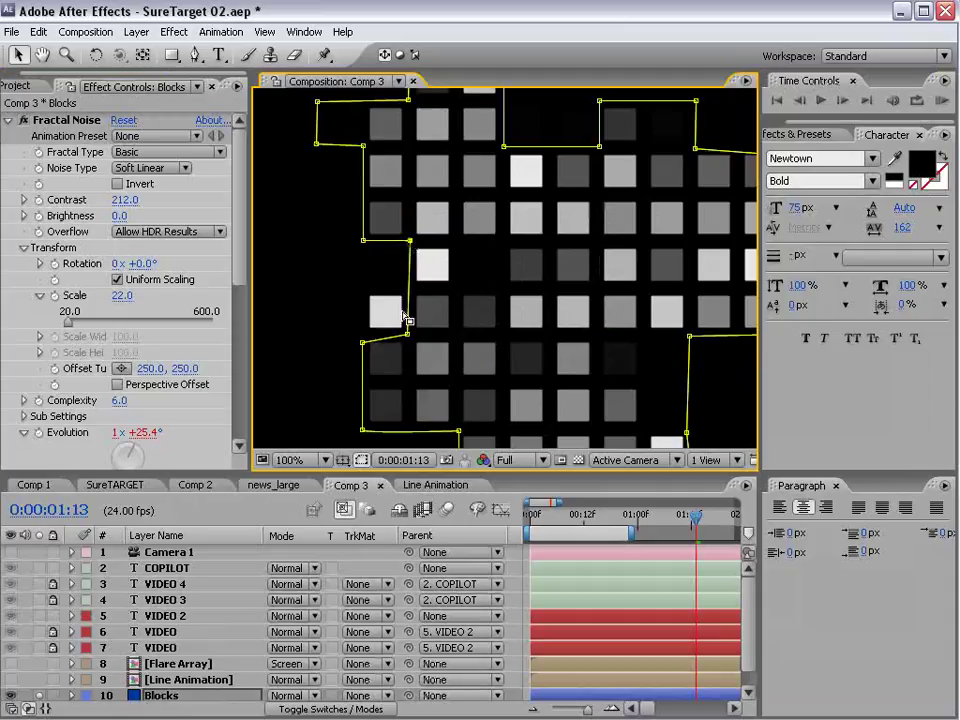
scroll(505, 288, "down", 2)
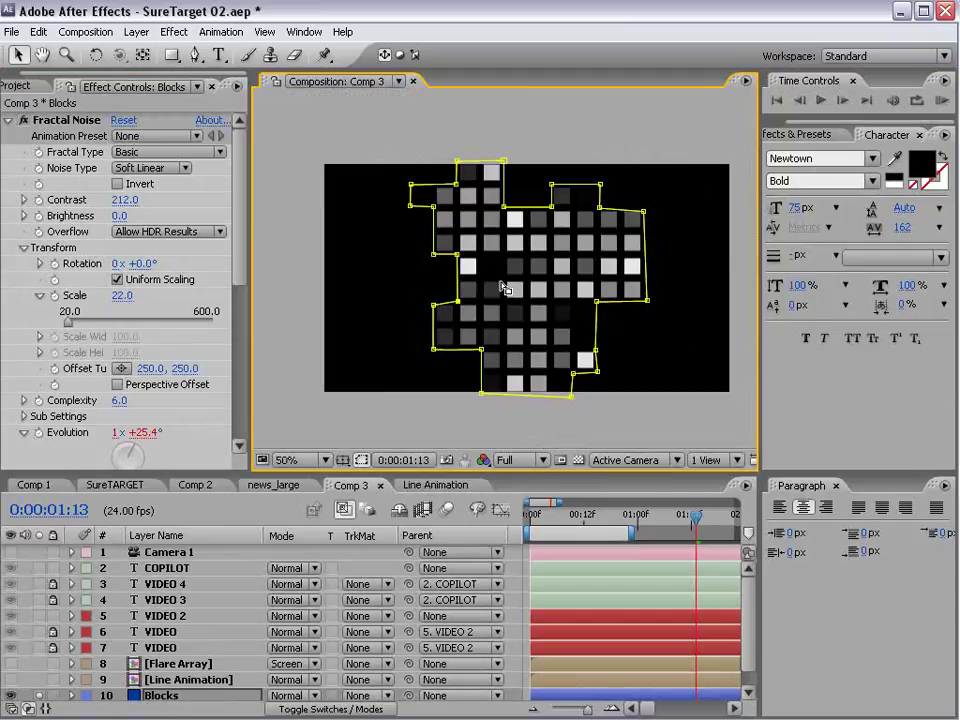
left_click(362, 458)
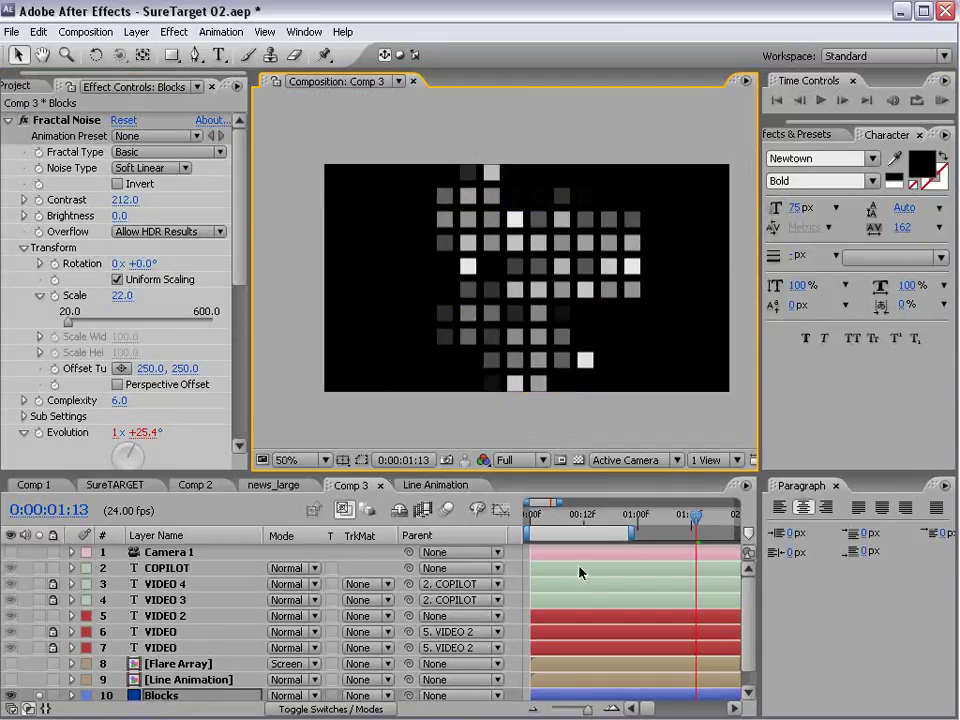
Turn off solo for the Blocks layer and make Camera 1 active again to restore the full 3D scene
key("space")
left_click_drag(223, 634, 220, 571)
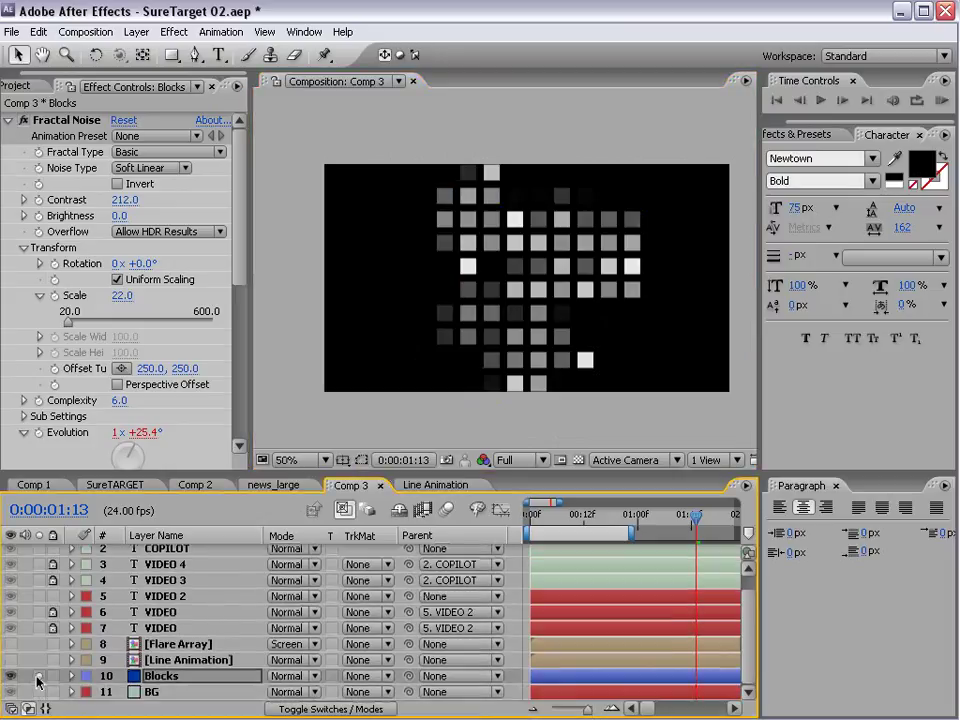
left_click(39, 677)
key("space")
left_click_drag(127, 590, 127, 610)
left_click(10, 552)
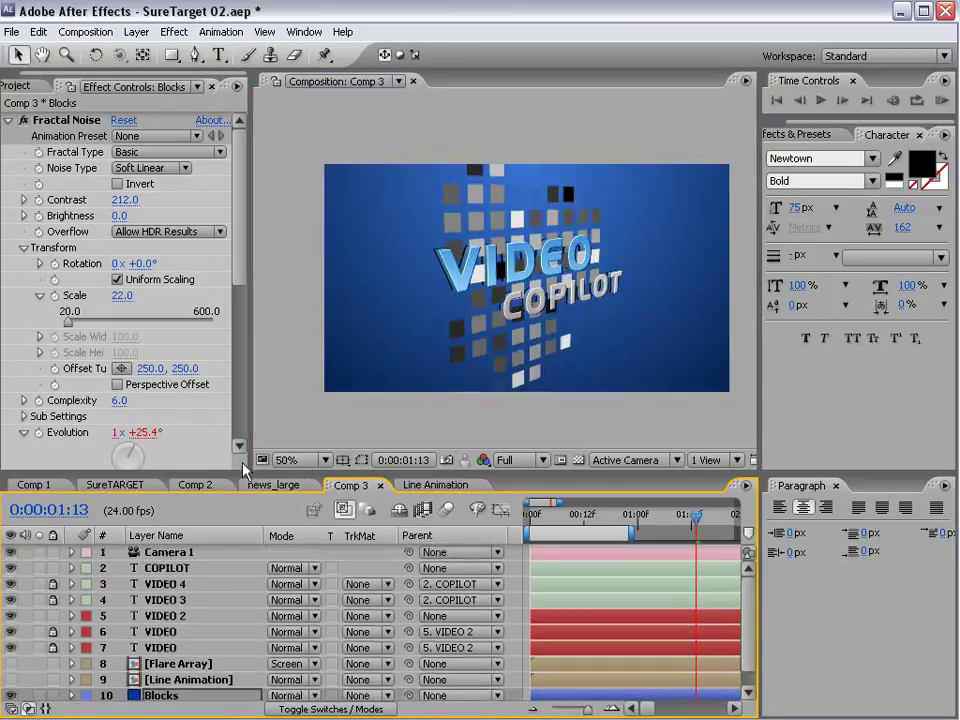
Set the Blocks layer's blending mode to Color Burn and its Fractal Noise Brightness to 44
left_click_drag(239, 470, 236, 388)
left_click(286, 612)
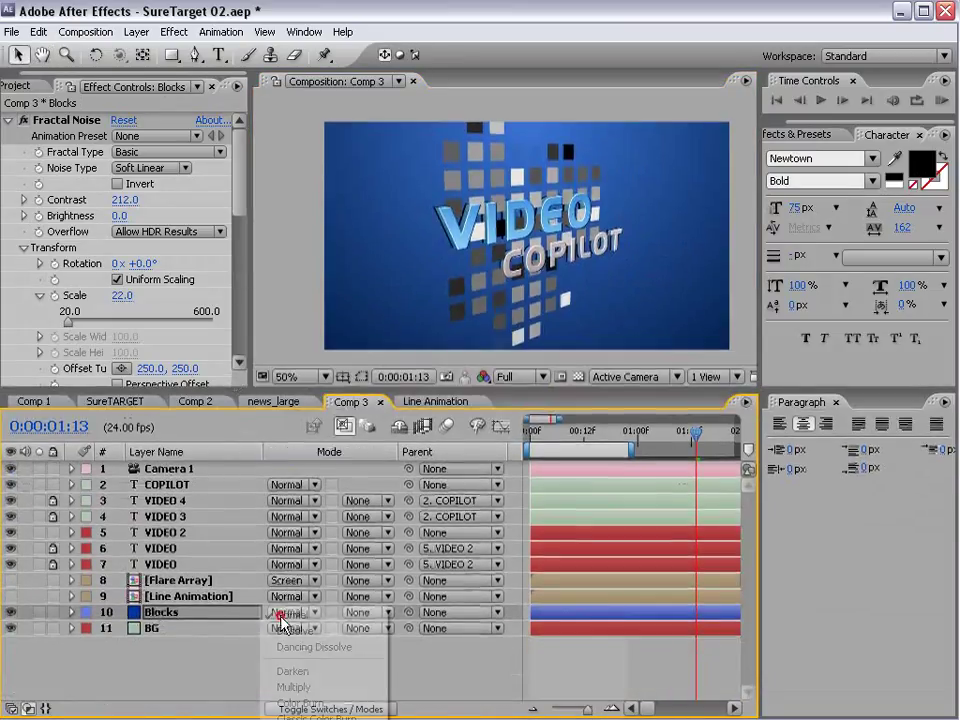
left_click(323, 704)
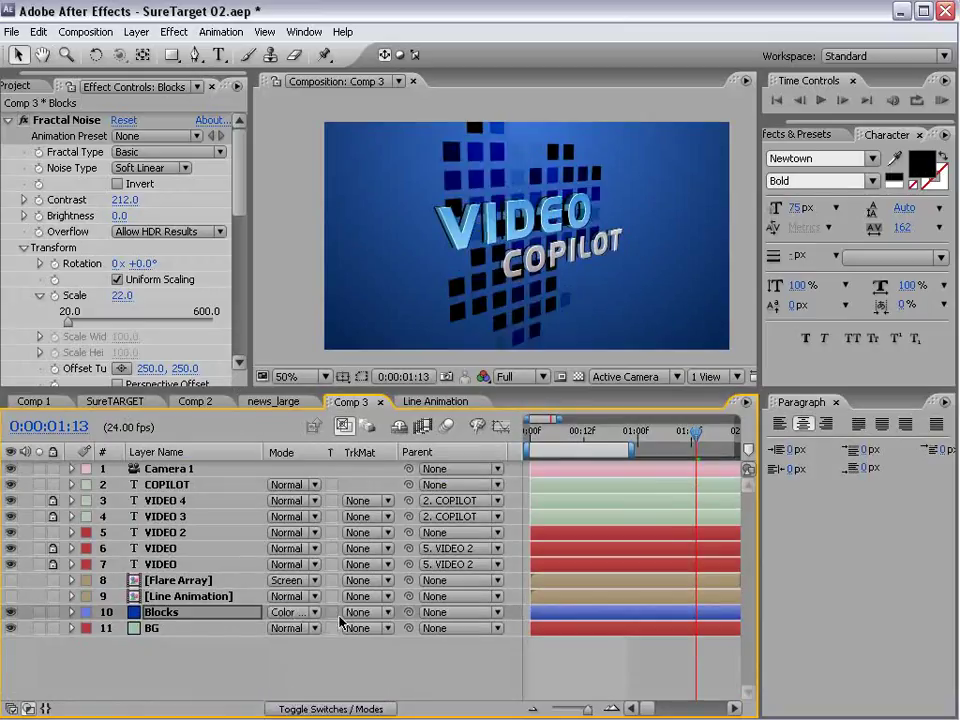
left_click_drag(123, 216, 148, 200)
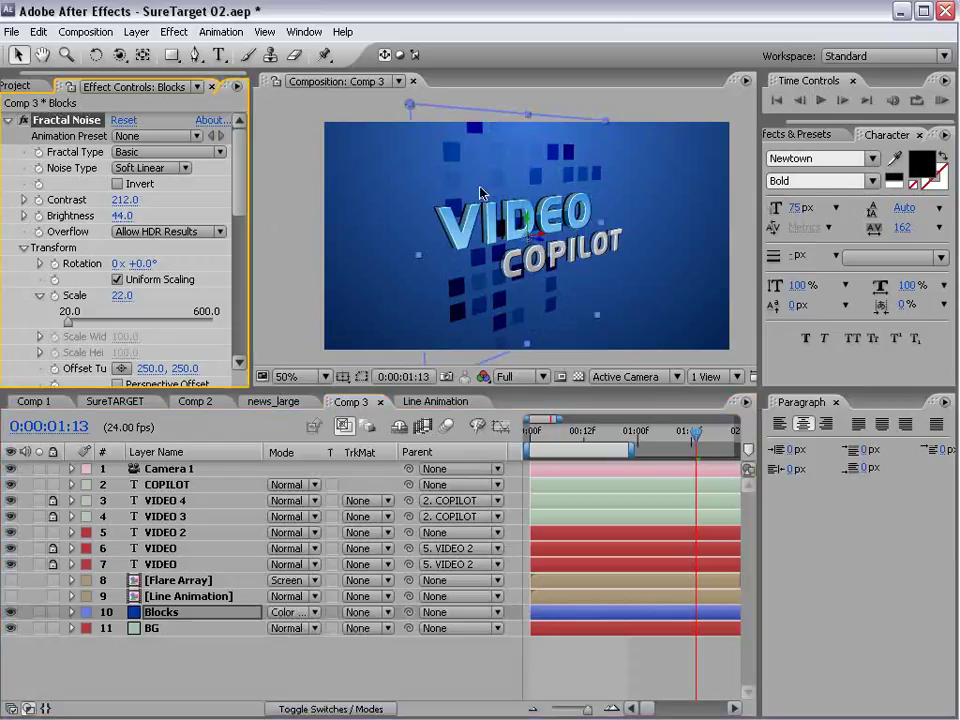
Duplicate the Blocks layer and set the copy's blending mode to Color Dodge
left_click(156, 612)
key("ctrl+d")
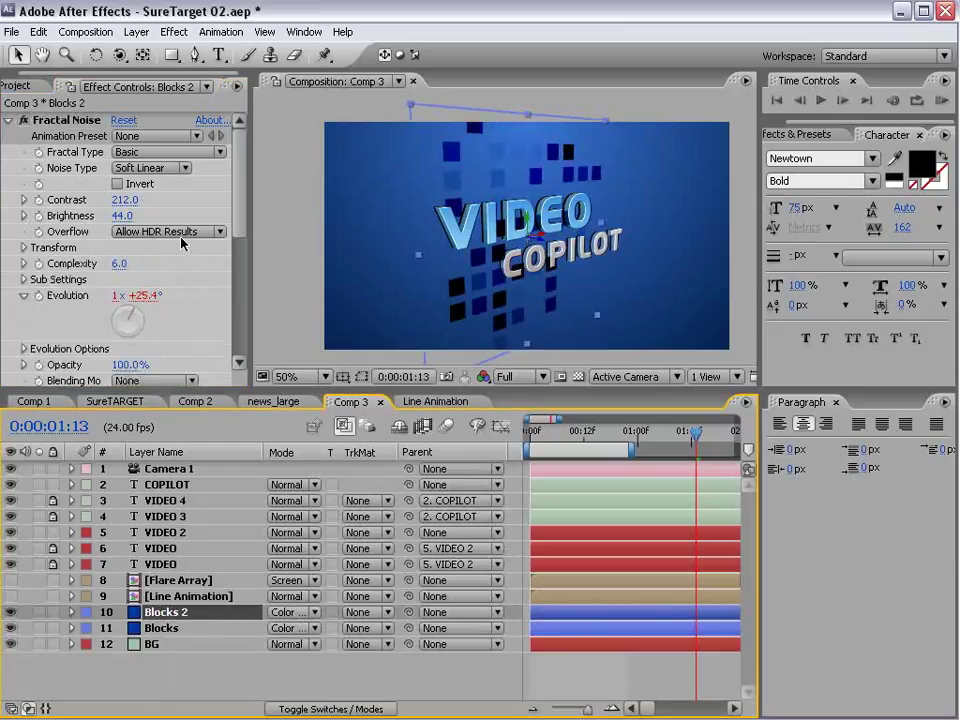
left_click(290, 612)
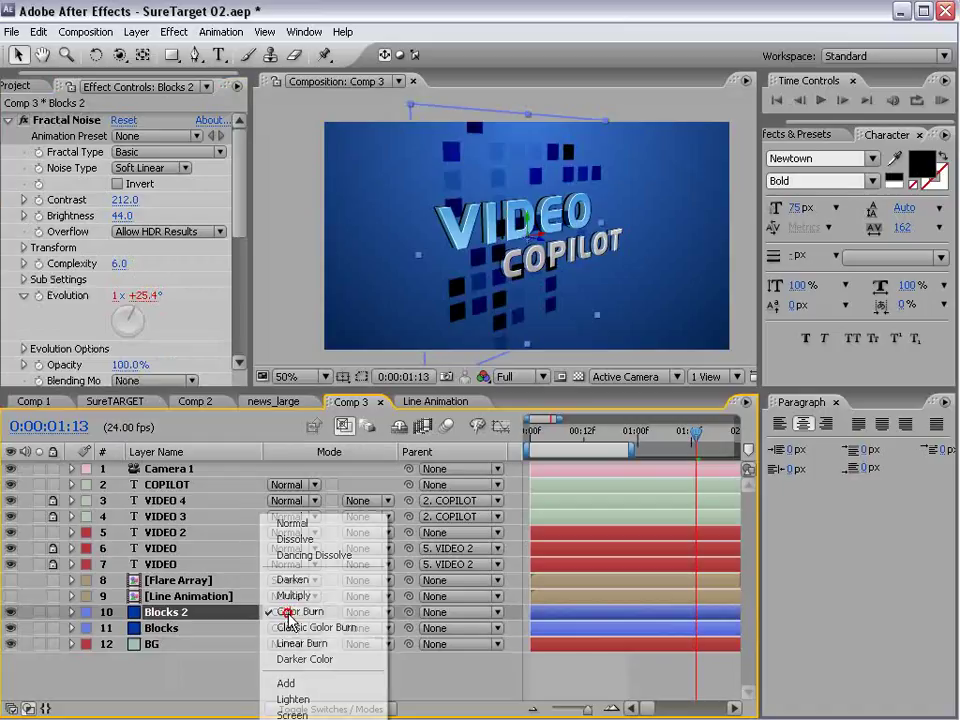
left_click(312, 711)
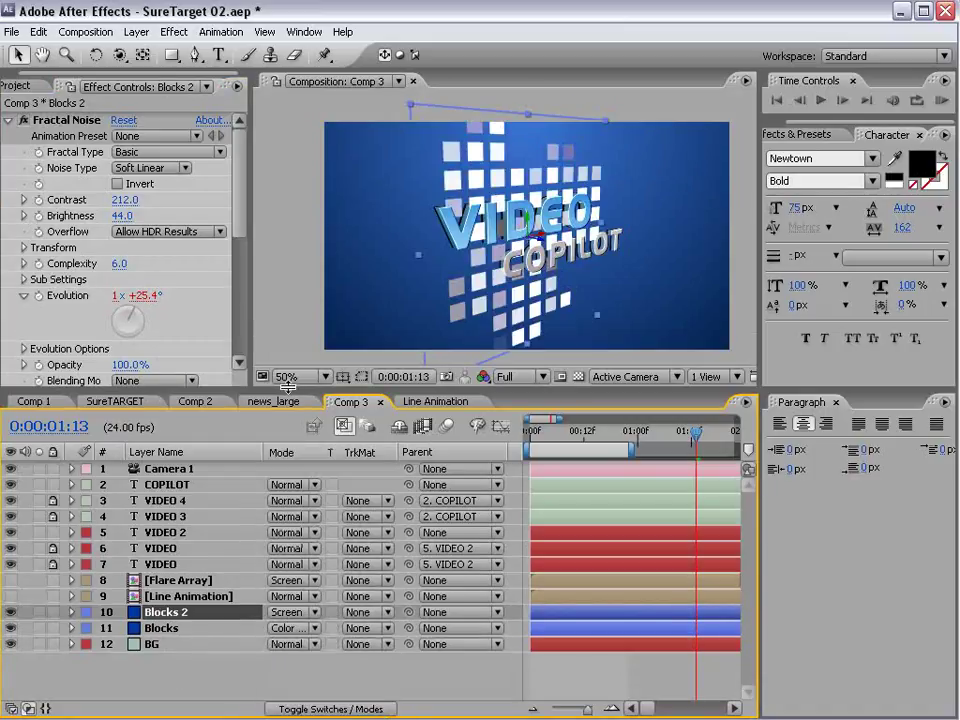
left_click_drag(288, 386, 288, 330)
left_click(312, 555)
left_click(305, 569)
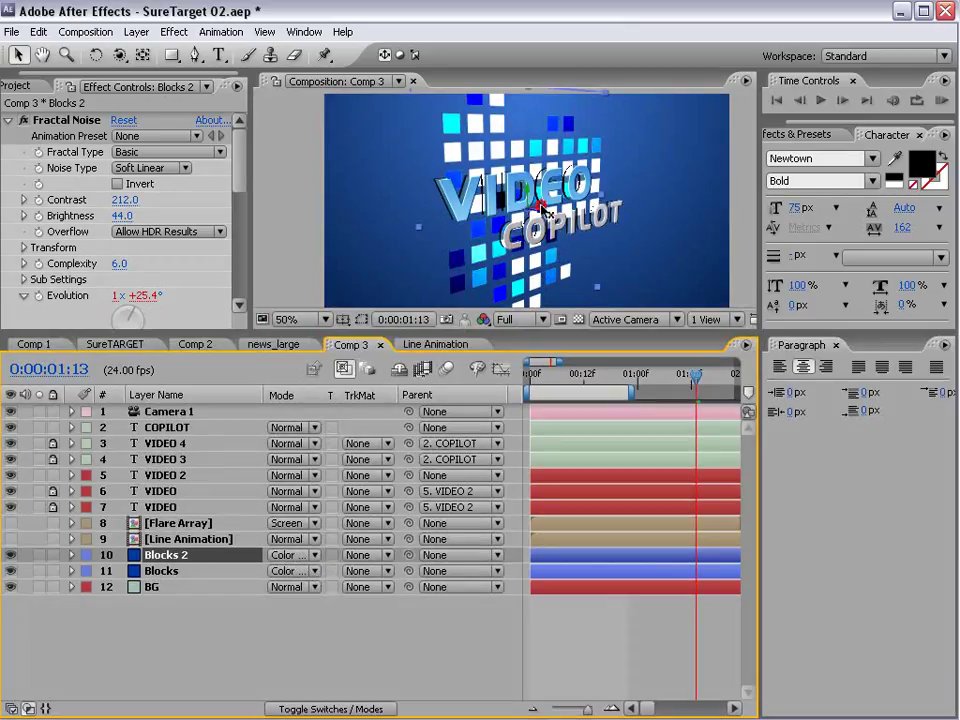
Shift the Blocks 2 layer to the right and set its Fractal Noise Brightness to -38
left_click_drag(541, 207, 616, 190)
left_click_drag(119, 216, 71, 229)
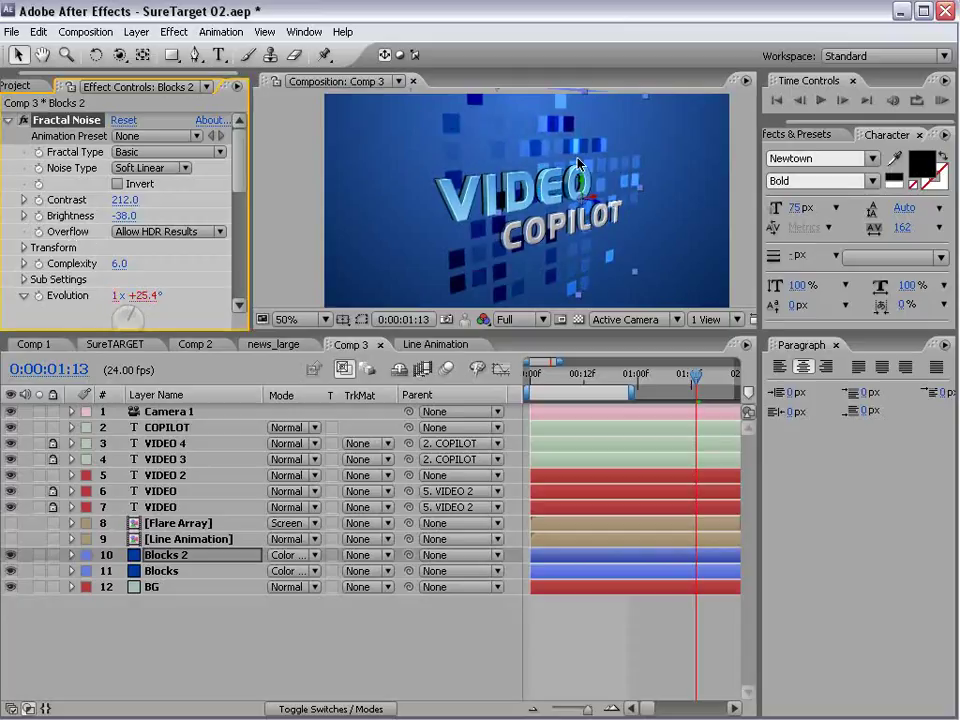
Scale the Blocks 2 layer down to a small grid and bring it forward in depth, in front of the titles
left_click_drag(635, 272, 606, 243)
left_click_drag(424, 333, 424, 466)
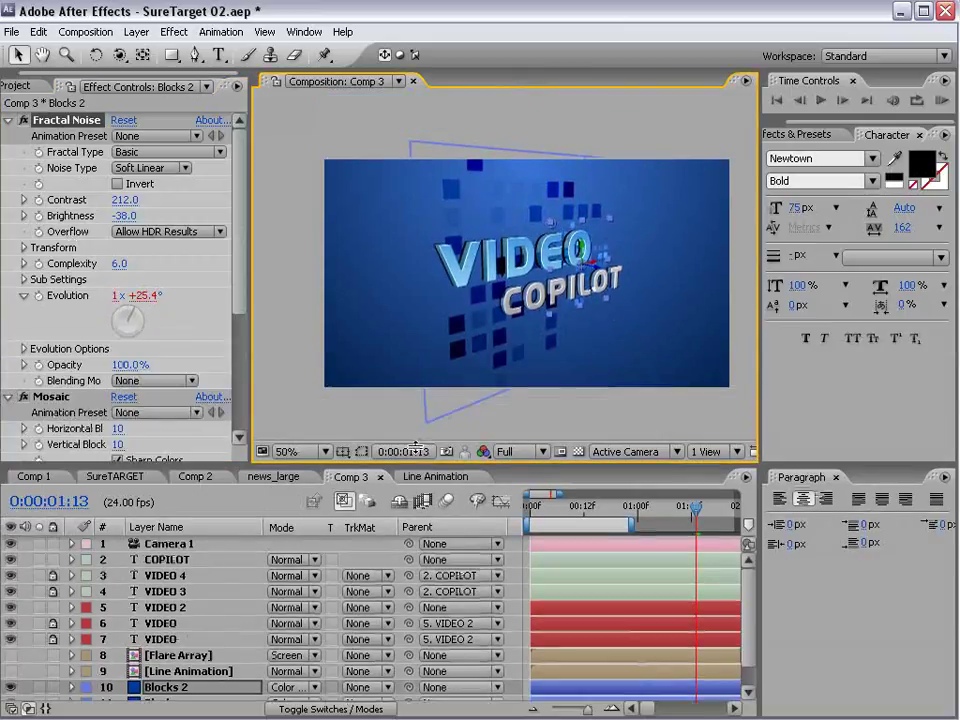
scroll(520, 322, "up", 1)
left_click_drag(700, 283, 620, 300)
scroll(200, 400, "down", 5)
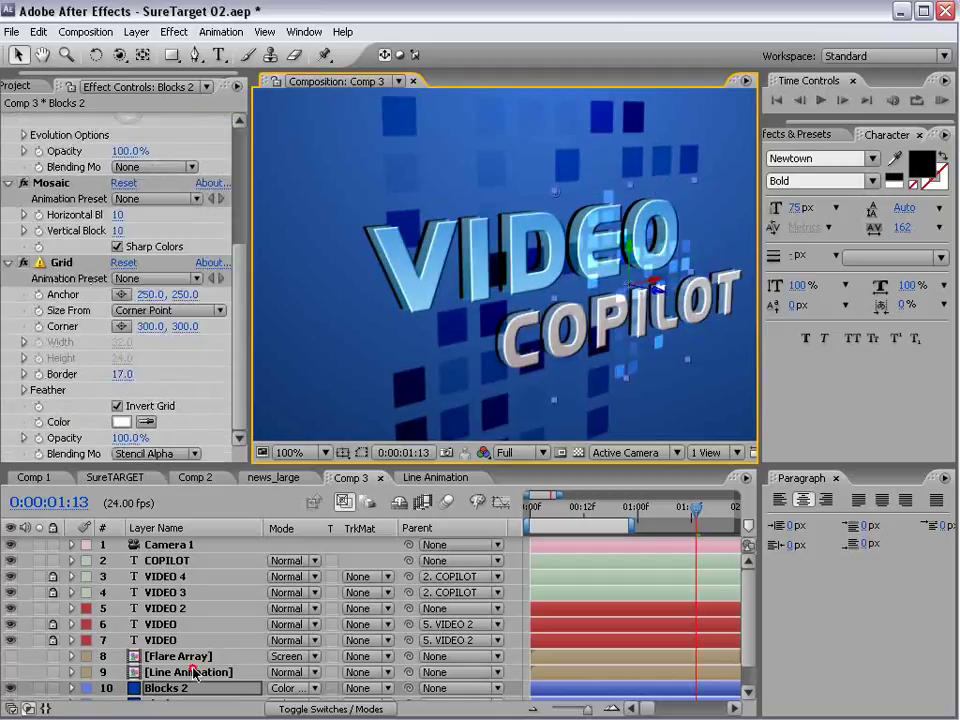
Duplicate the Blocks 2 layer, move the copy beside the V of VIDEO and rotate it about a quarter turn
left_click(193, 671)
left_click_drag(187, 671, 165, 643)
left_click(162, 661)
key("ctrl+d")
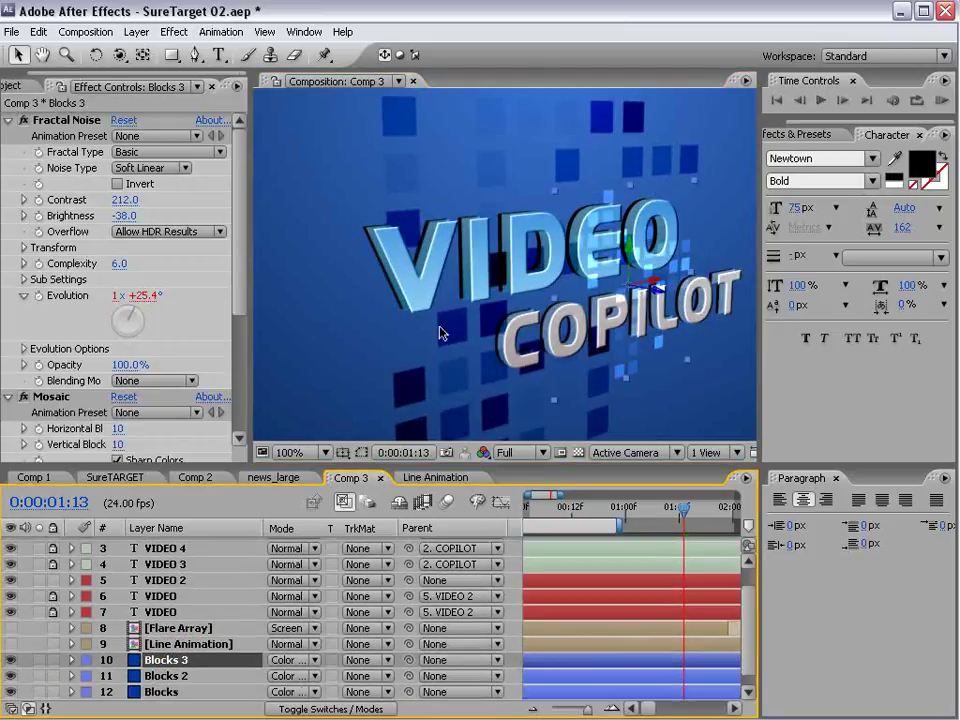
left_click_drag(659, 291, 602, 264)
left_click_drag(503, 288, 484, 236)
key("w")
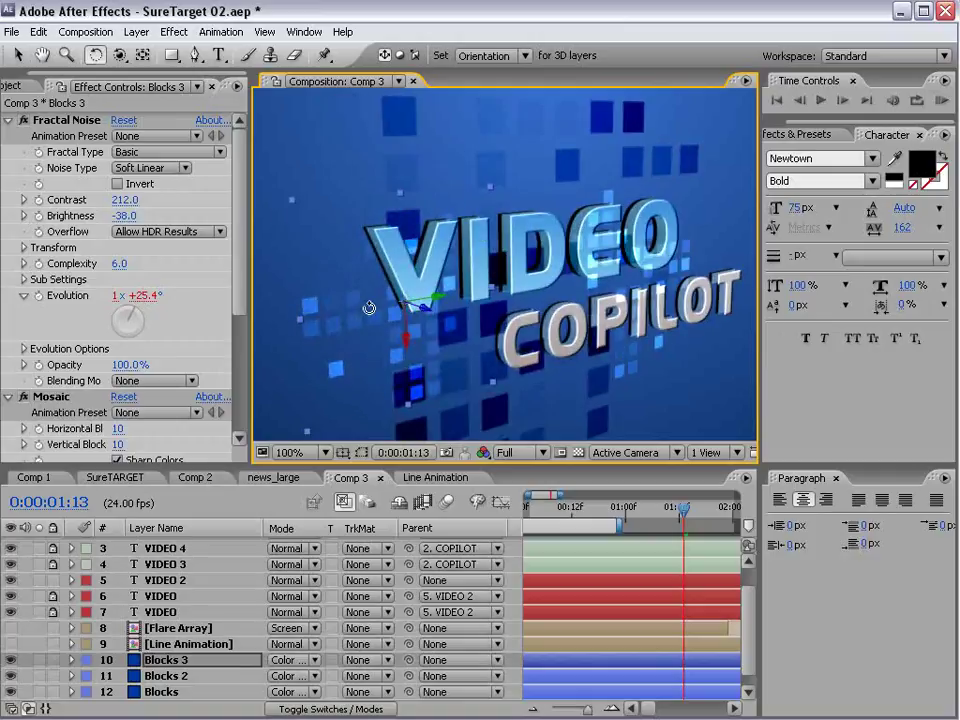
key("v")
Duplicate the Blocks 3 layer, then scale the copy down and place it just above the VIDEO title
scroll(577, 270, "down", 1)
key("ctrl+d")
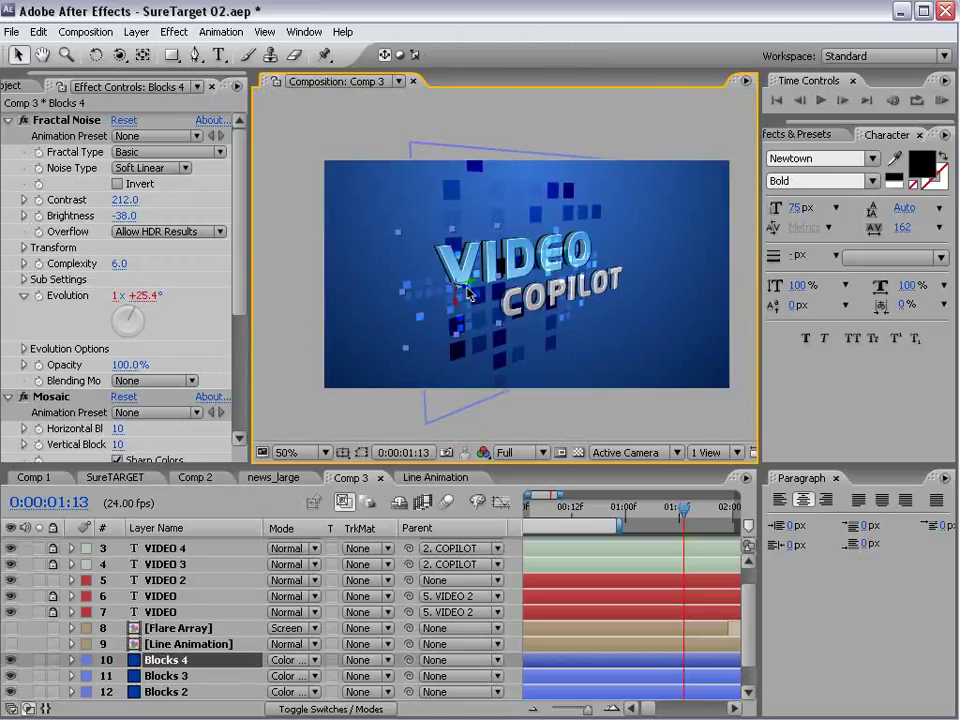
left_click_drag(472, 288, 514, 303)
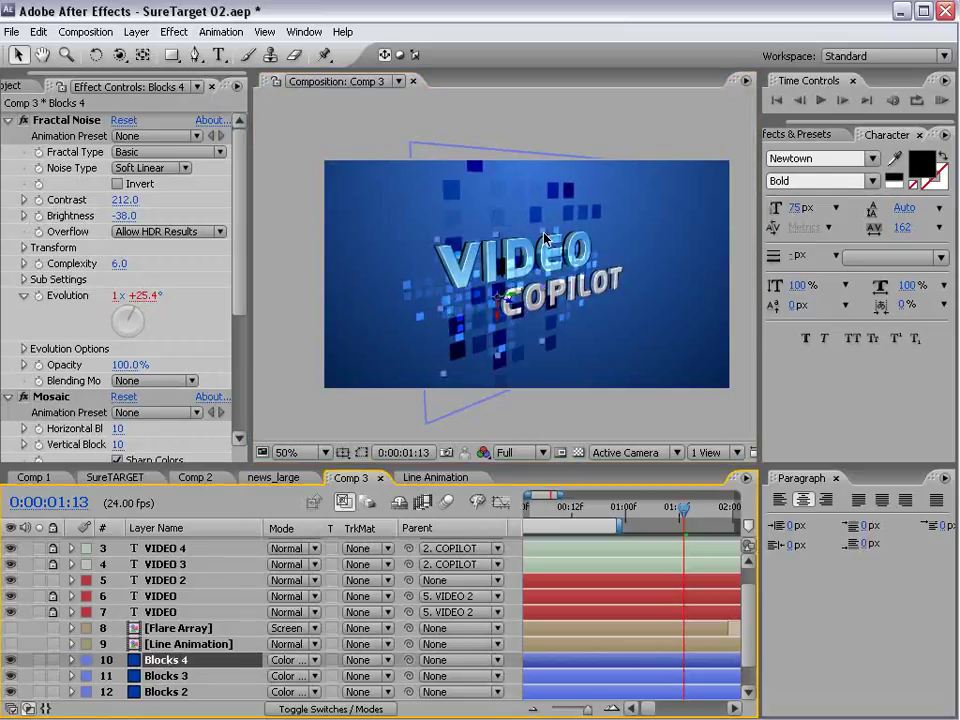
left_click_drag(538, 241, 566, 188)
Duplicate the small block grid twice, placing one copy below the titles and a rotated one above the V of VIDEO
key("ctrl+d")
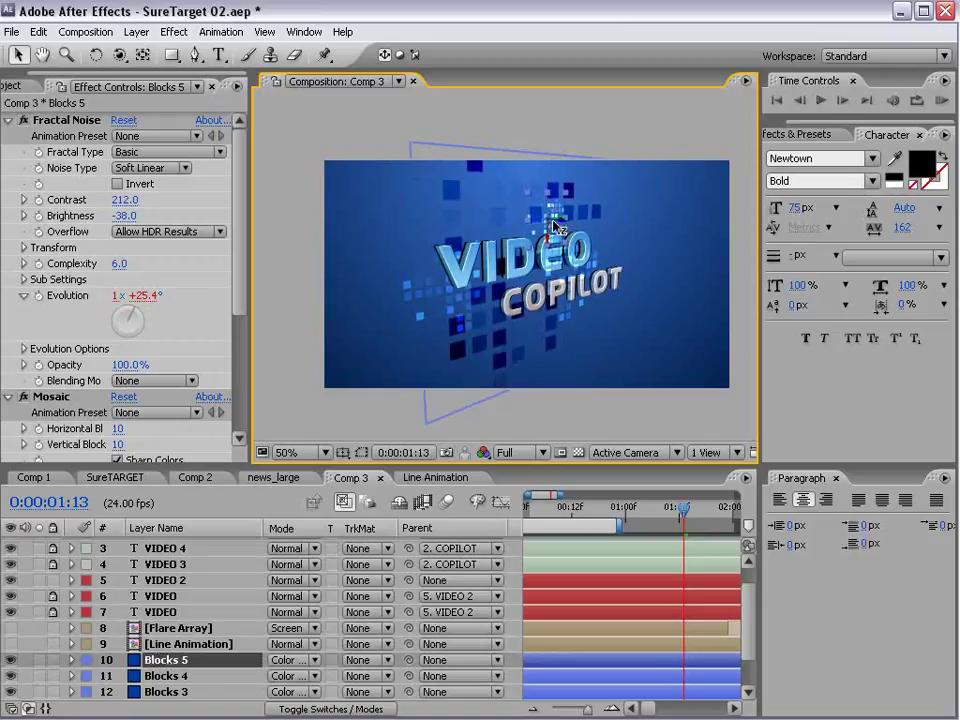
left_click_drag(548, 211, 423, 203)
key("ctrl+d")
key("w")
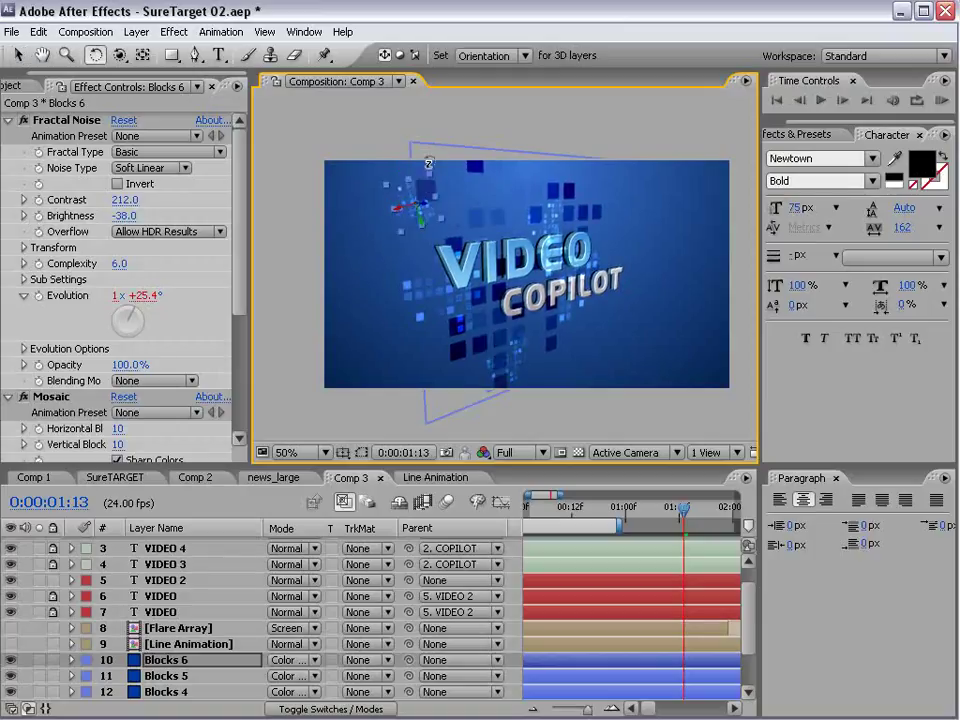
key("v")
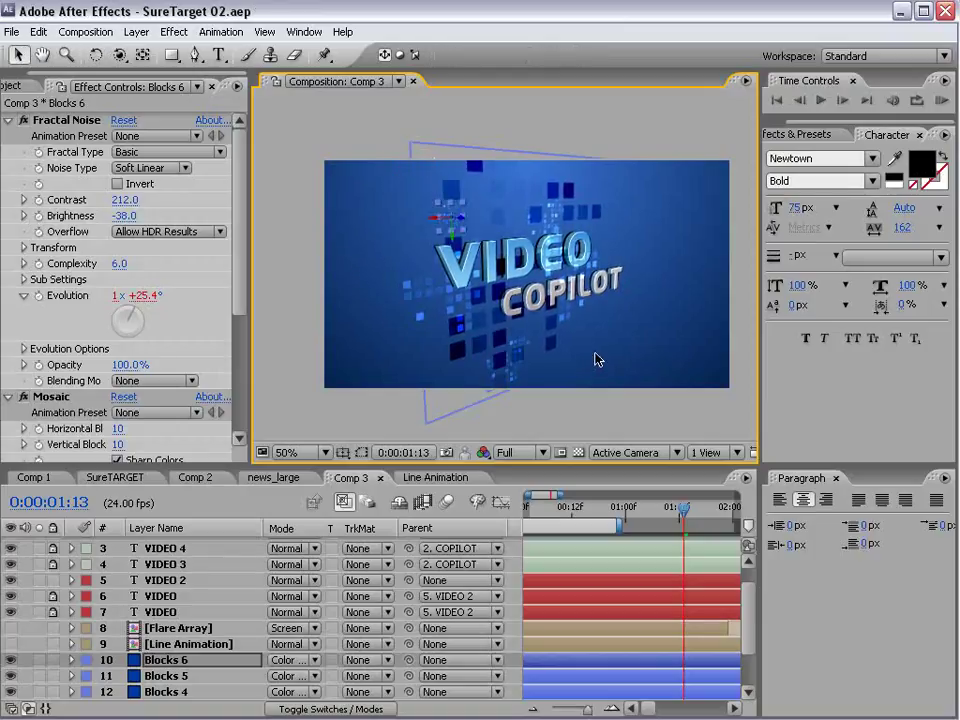
Turn on the Line Animation layer's visibility and apply a Fill effect in light blue
scroll(212, 677, "down", 1)
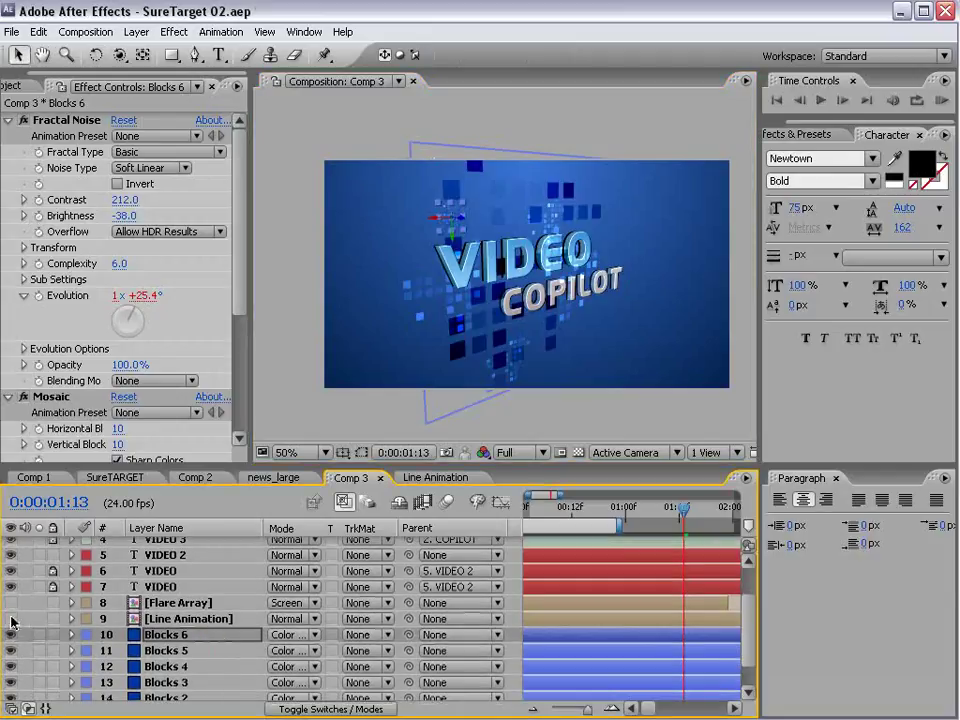
left_click(595, 248)
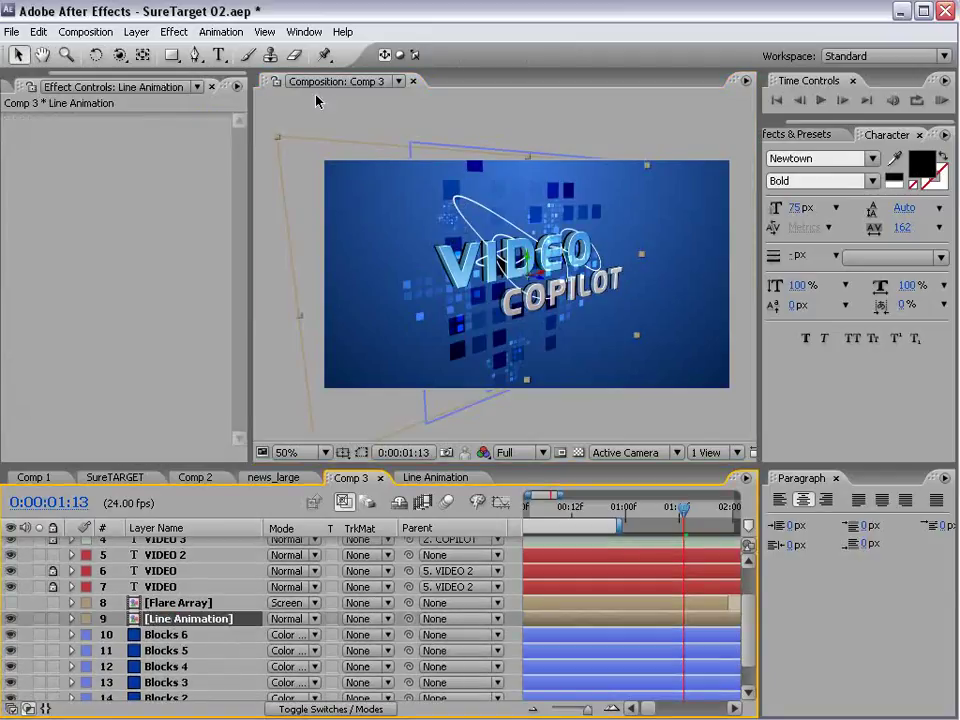
left_click(175, 31)
mouse_move(334, 299)
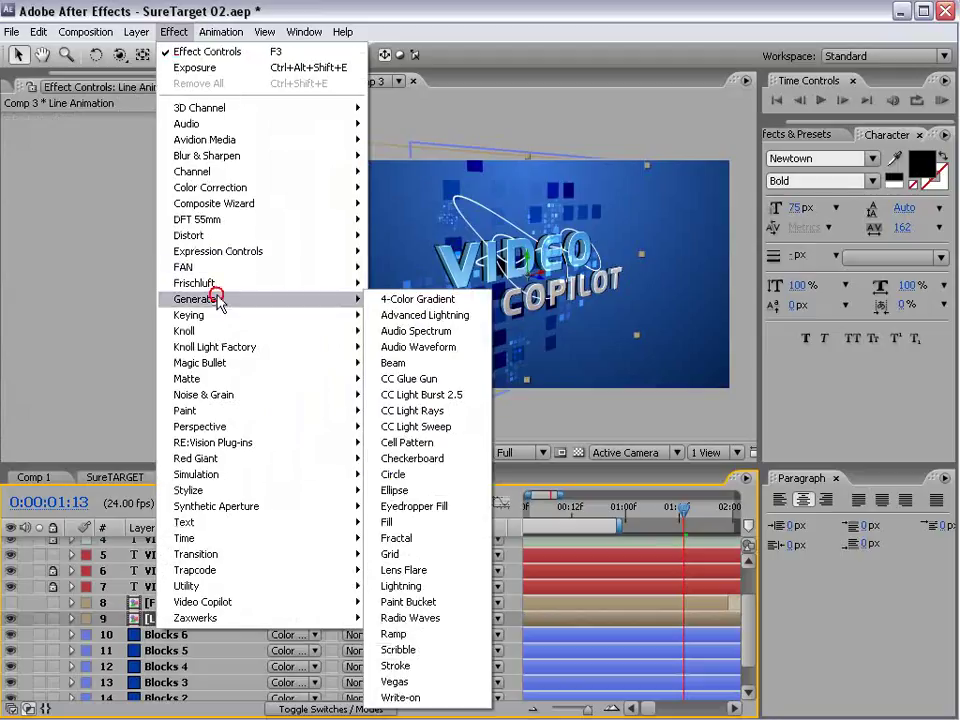
left_click(394, 519)
left_click(121, 184)
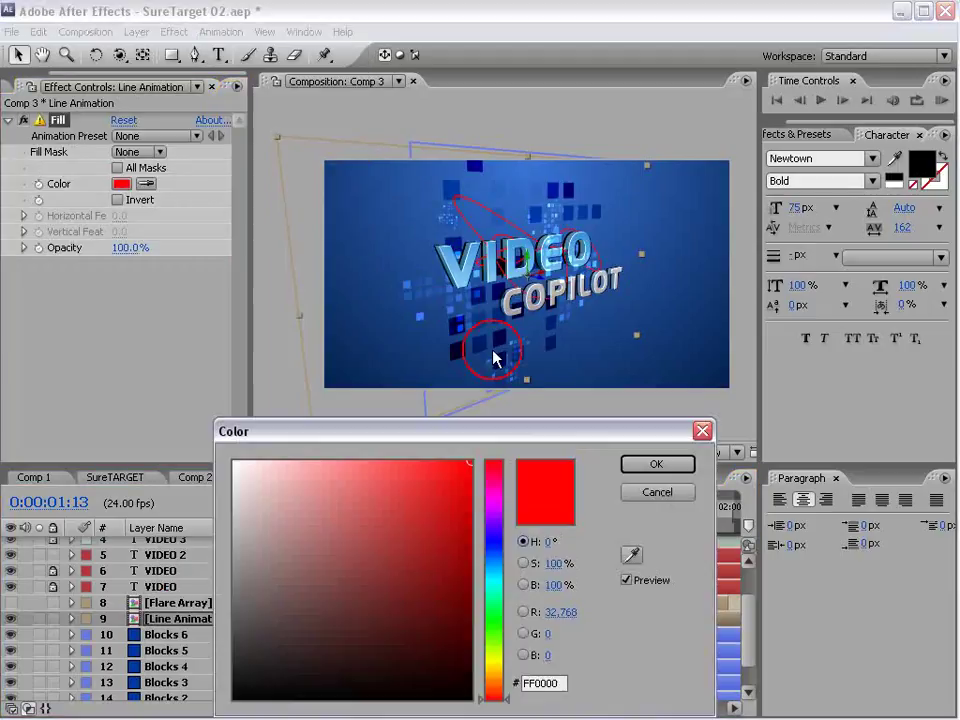
left_click(495, 561)
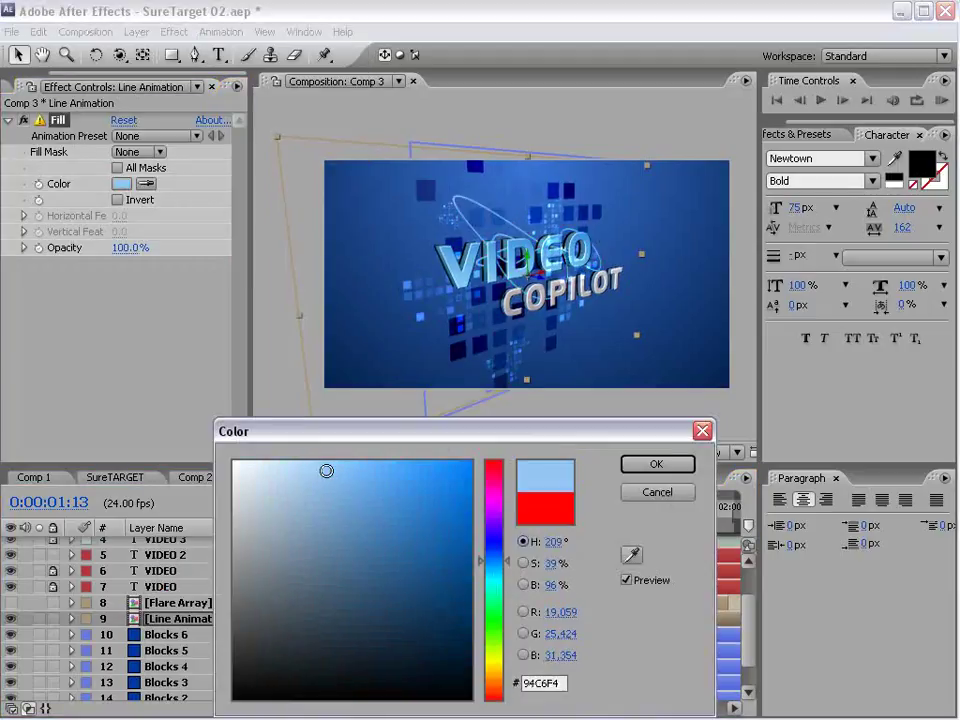
left_click(364, 470)
left_click(633, 460)
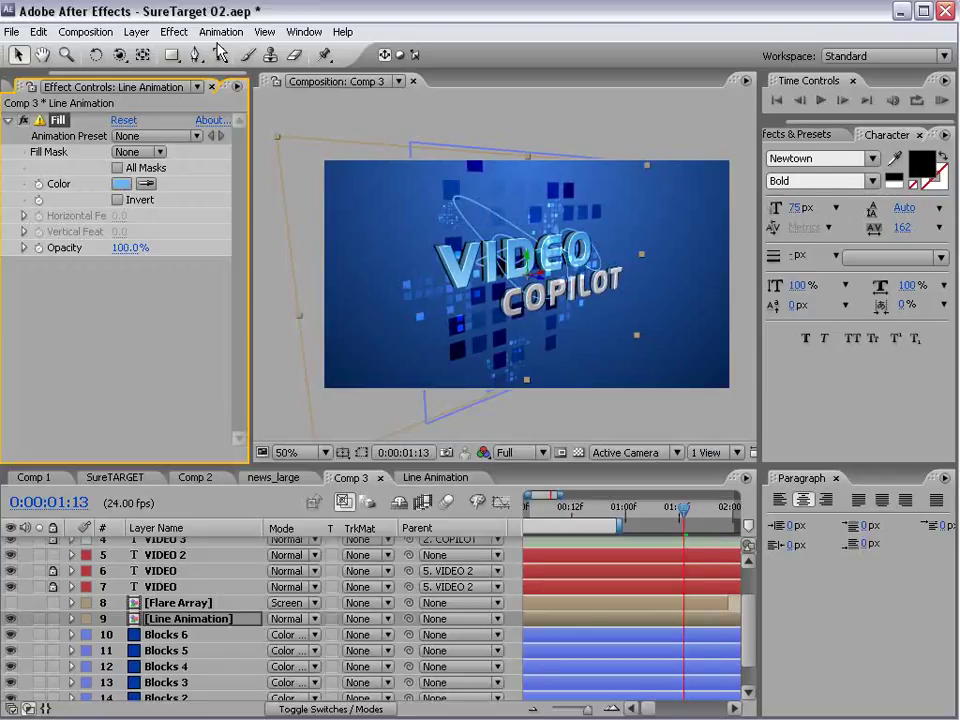
Apply a Glow effect to the Line Animation layer
left_click(174, 31)
mouse_move(230, 492)
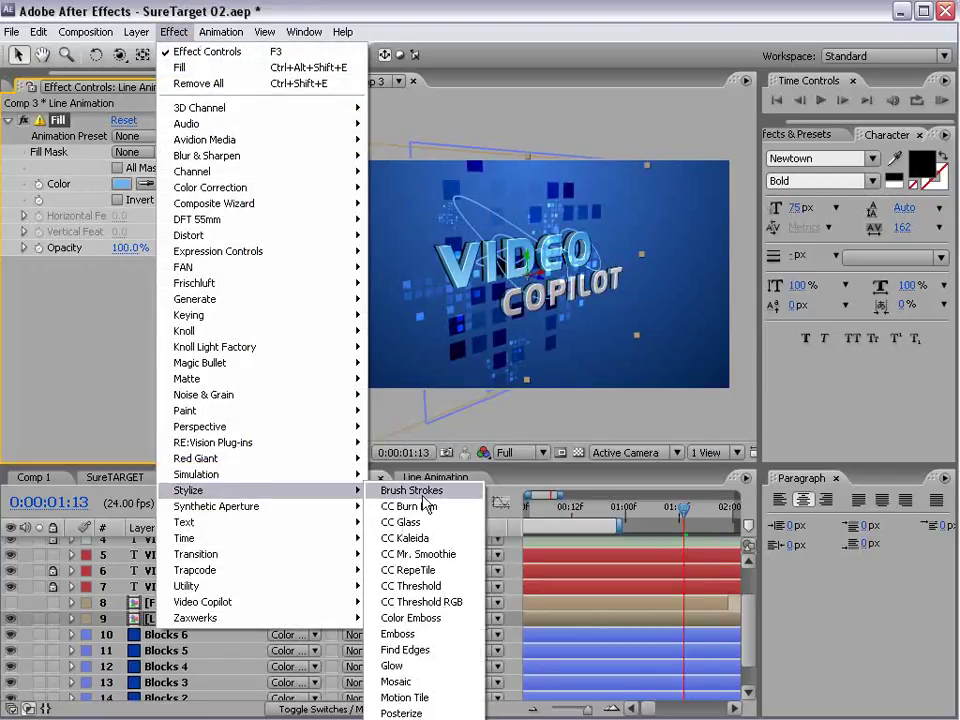
left_click(400, 594)
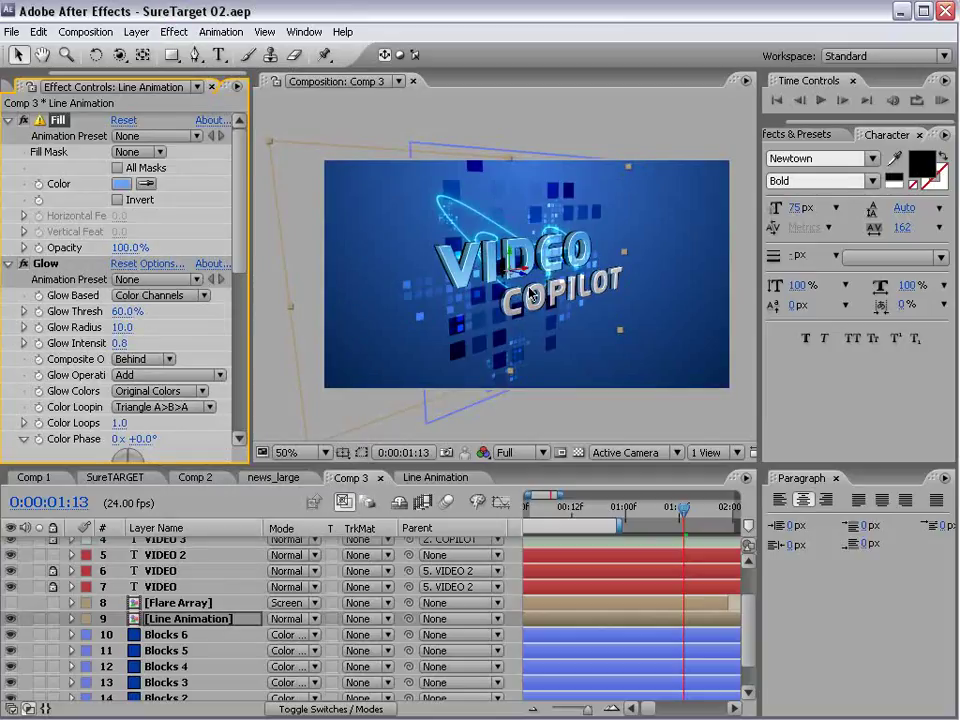
key("ctrl+d")
left_click(183, 620)
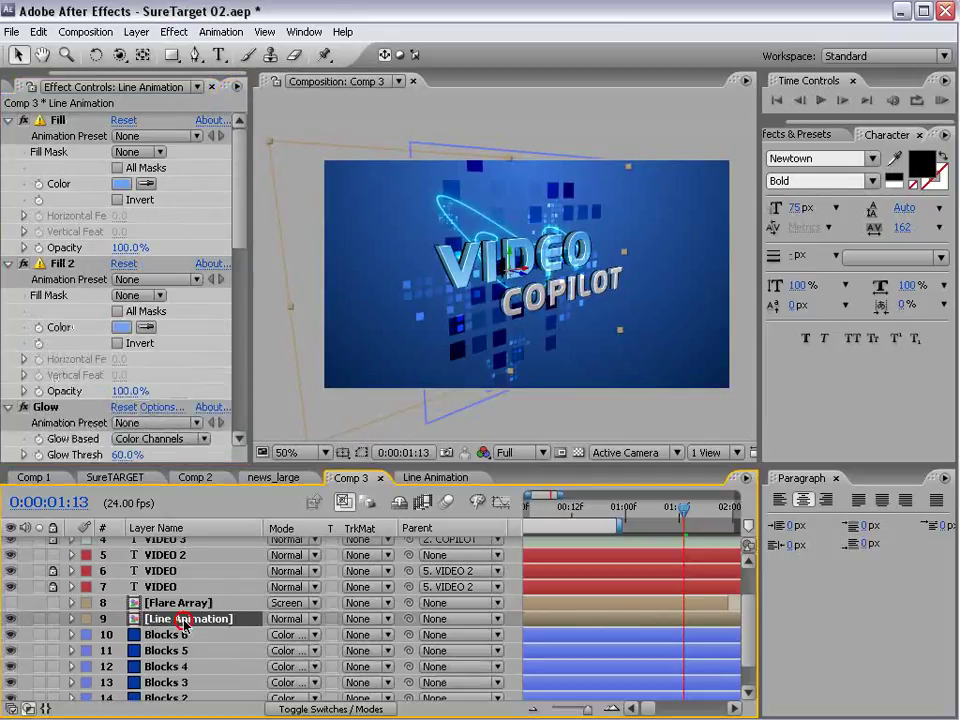
key("ctrl+d")
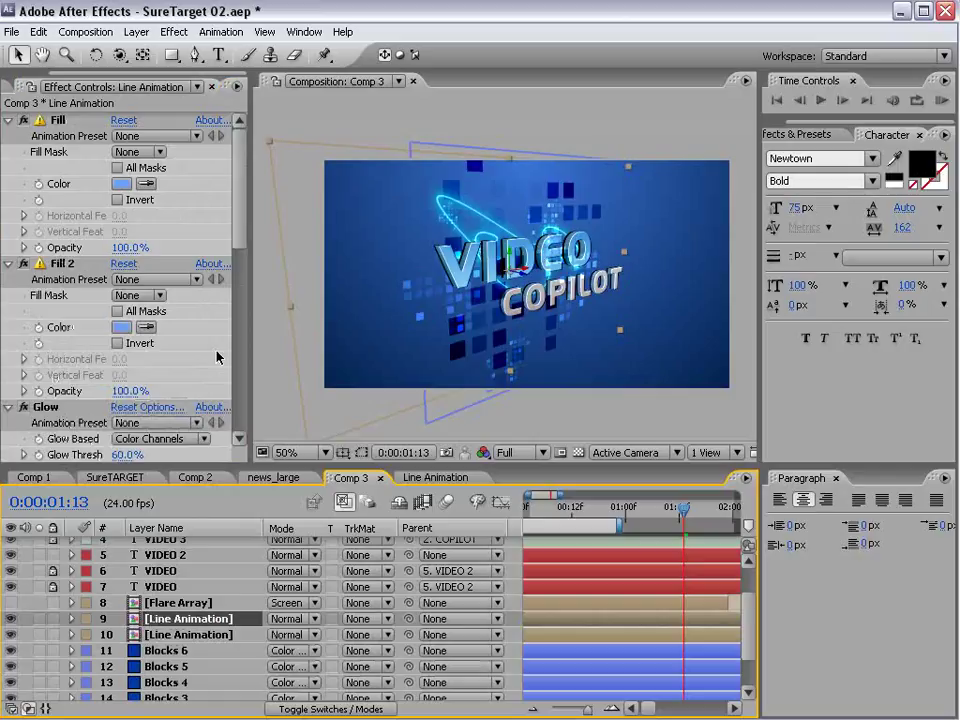
key("ctrl+z")
key("ctrl+z")
Duplicate the Line Animation layer, then scale down and rotate the copy and place it behind the end of COPILOT
left_click(204, 651)
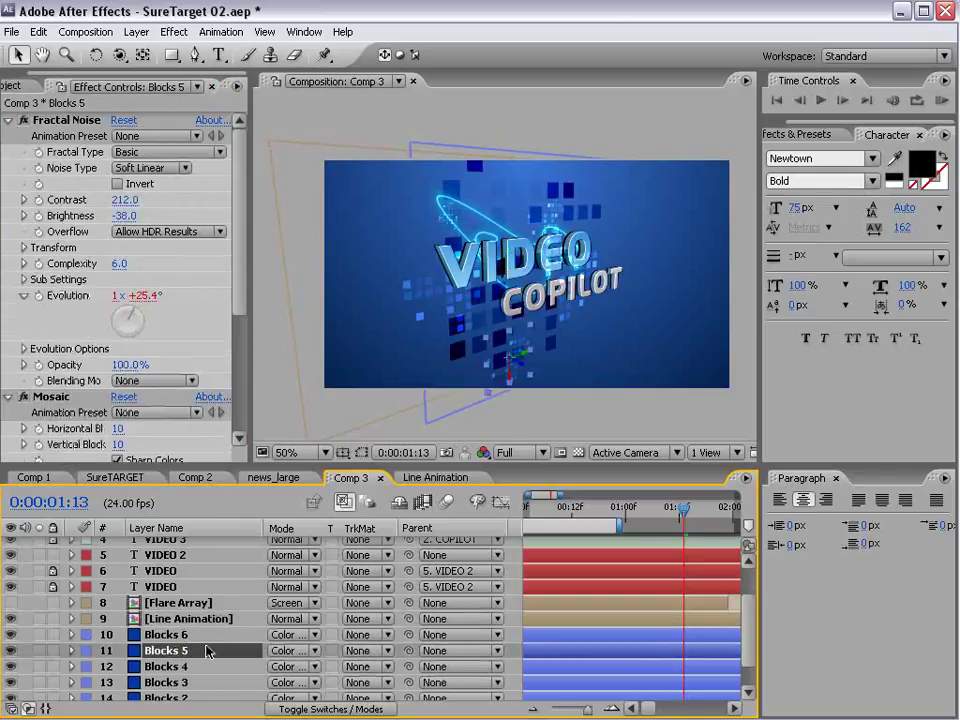
left_click(200, 619)
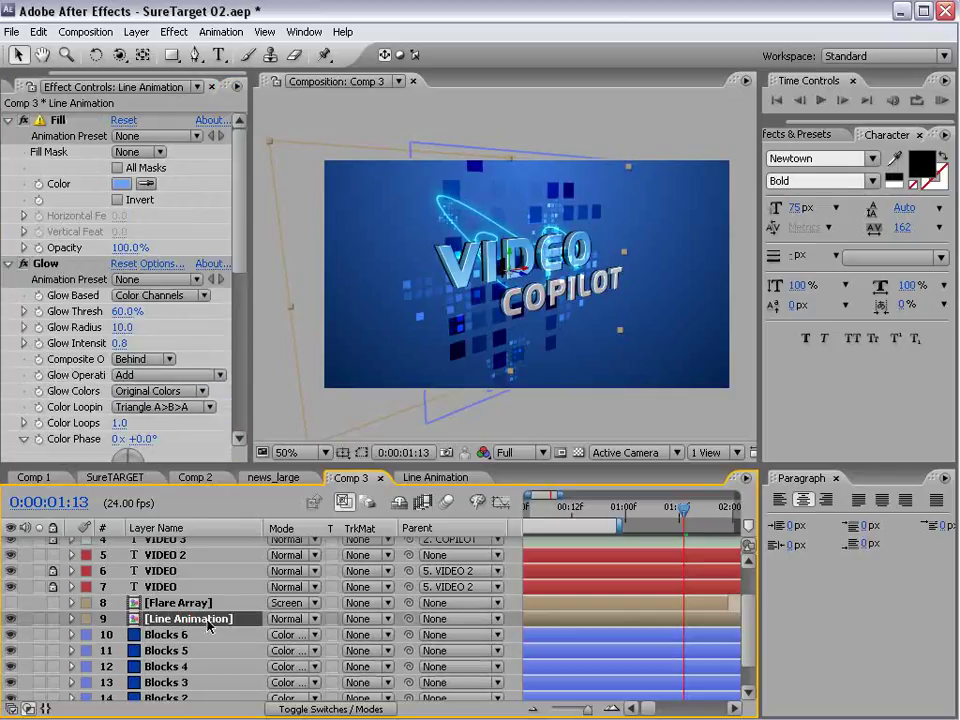
left_click(38, 31)
left_click(64, 195)
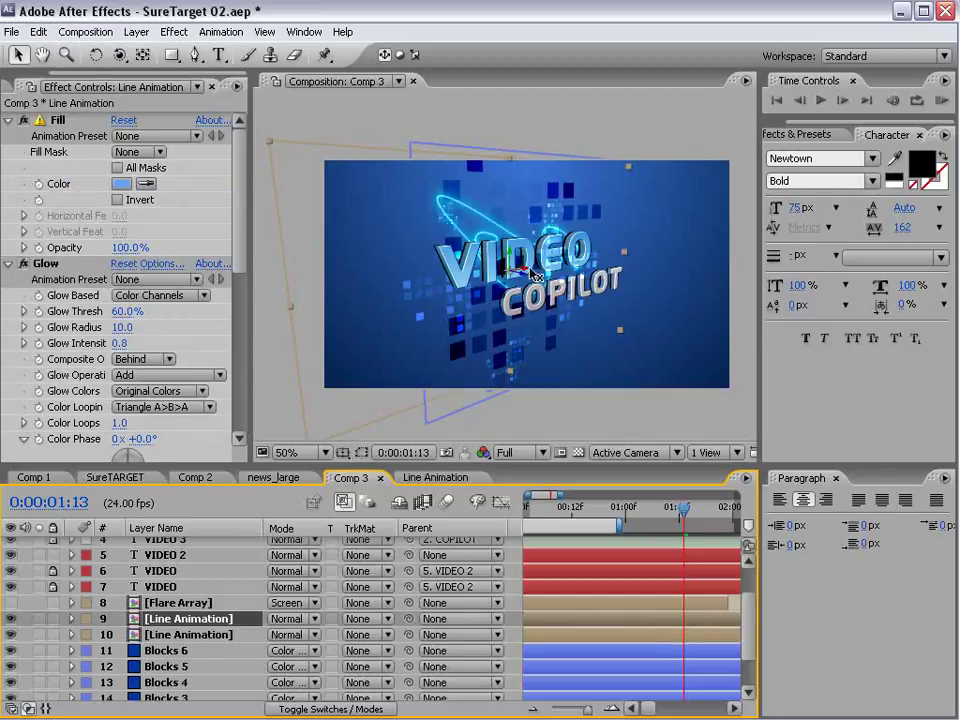
left_click_drag(526, 273, 614, 261)
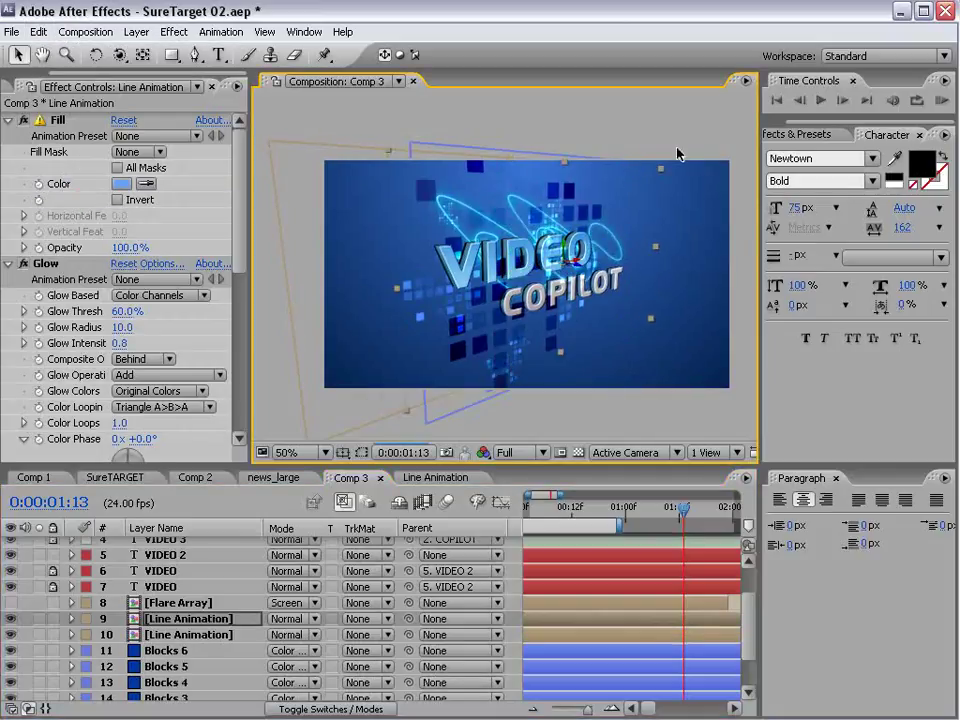
key("w")
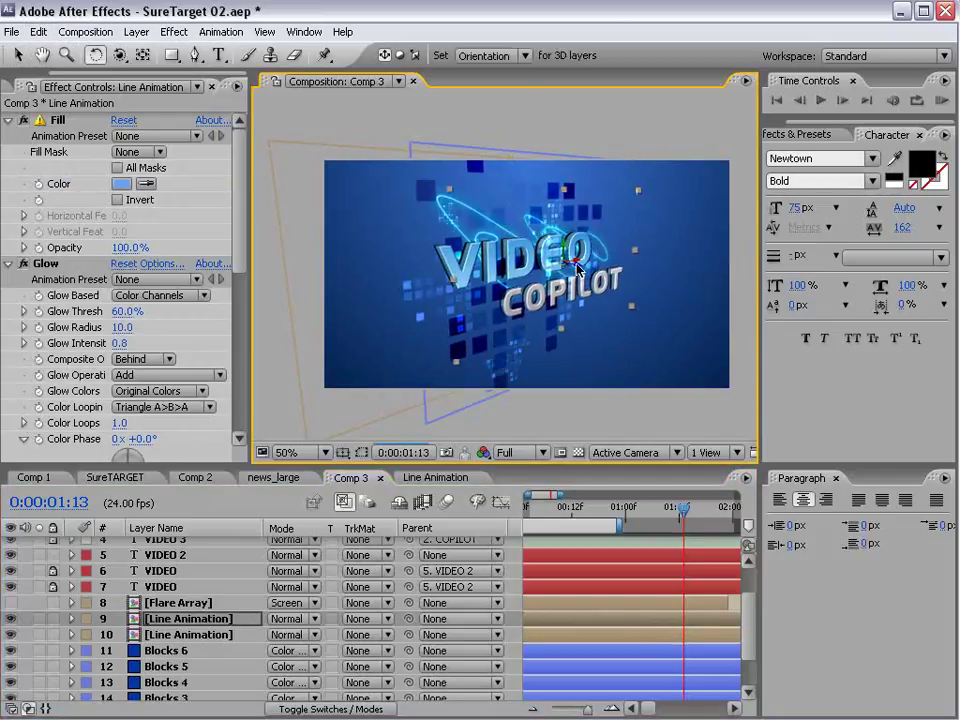
left_click_drag(574, 267, 576, 190)
key("v")
left_click_drag(567, 269, 595, 287)
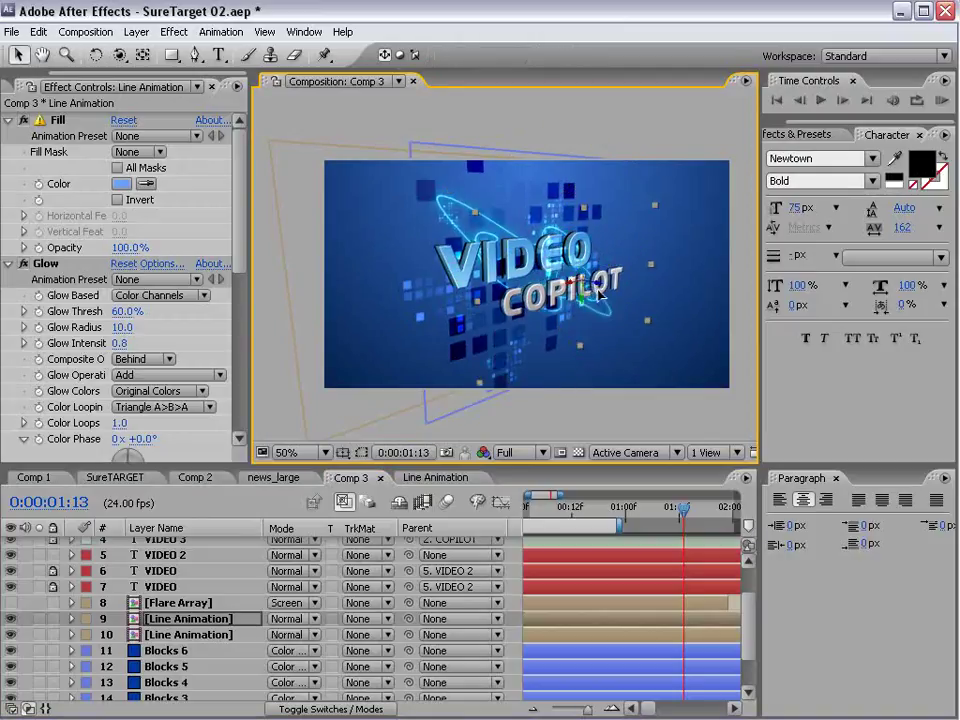
Move the original Line Animation layer left behind the V of VIDEO and rotate it slightly
left_click_drag(338, 195, 316, 198)
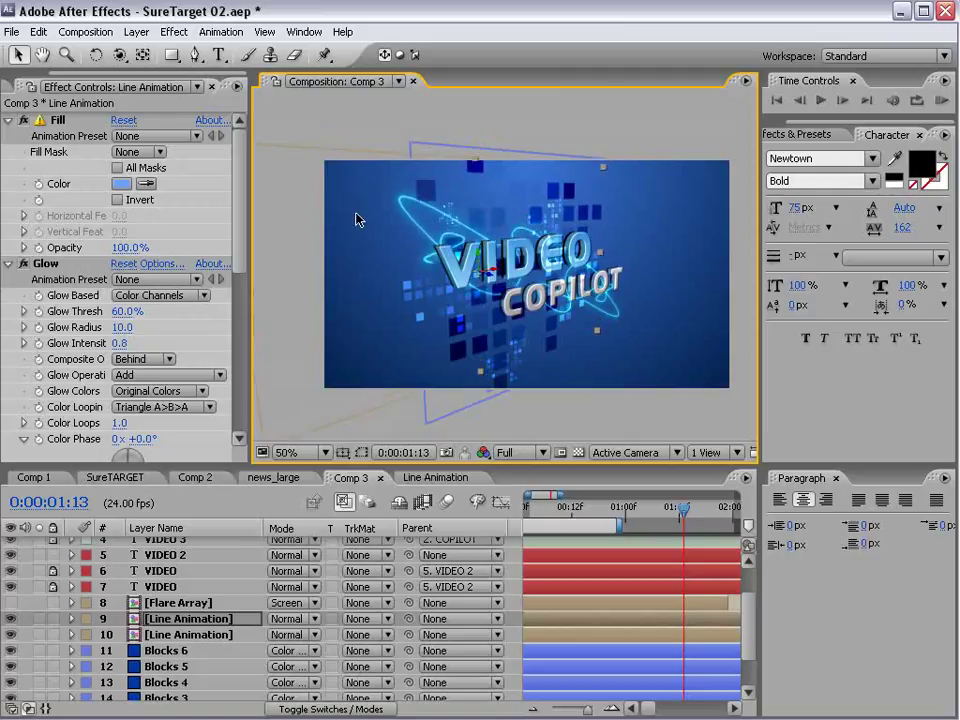
key("w")
mouse_move(484, 278)
left_mouse_down()
mouse_move(492, 272)
mouse_move(482, 287)
mouse_move(486, 278)
left_mouse_up()
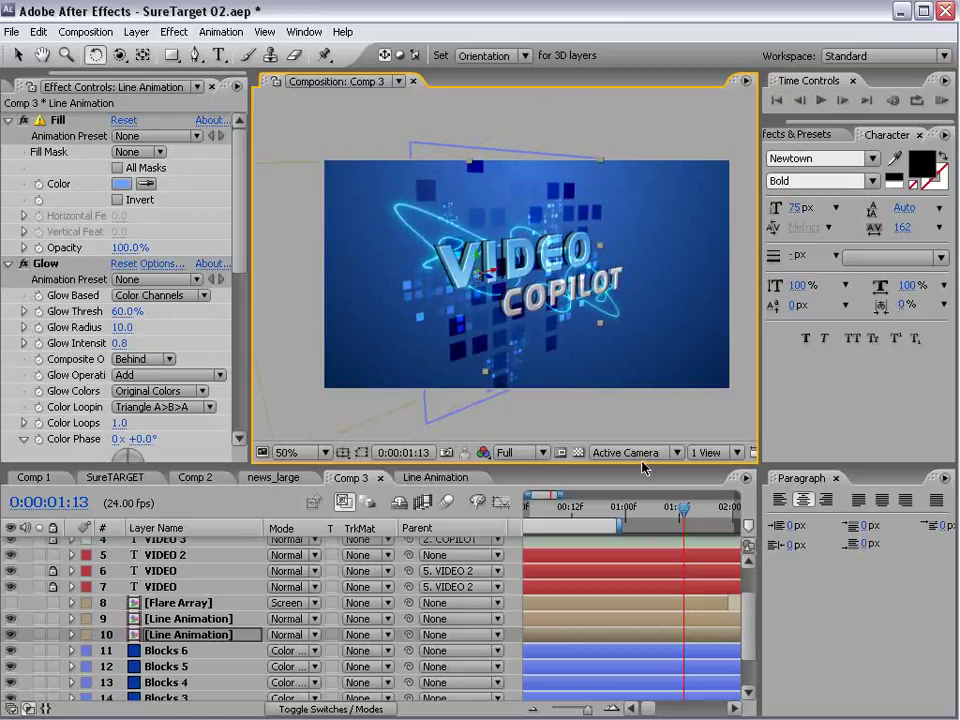
Slide the original Line Animation layer about 1.5 seconds earlier in the timeline
key("minus")
key("minus")
key("minus")
key("minus")
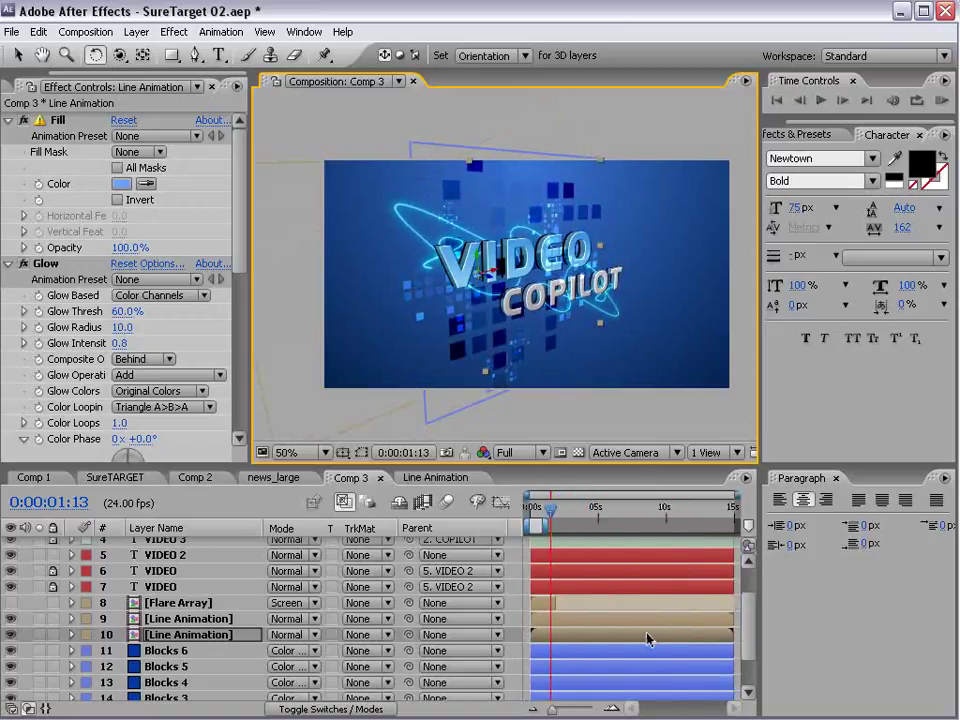
left_click_drag(648, 638, 625, 643)
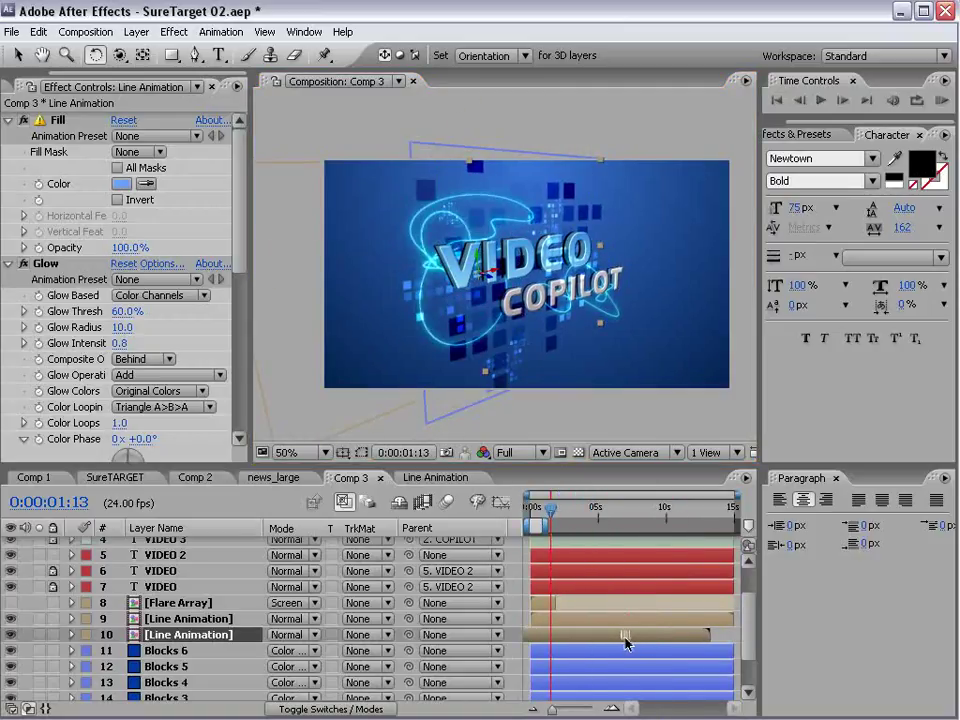
Scale the original Line Animation layer down so its curves sit closer around the VIDEO title
key("v")
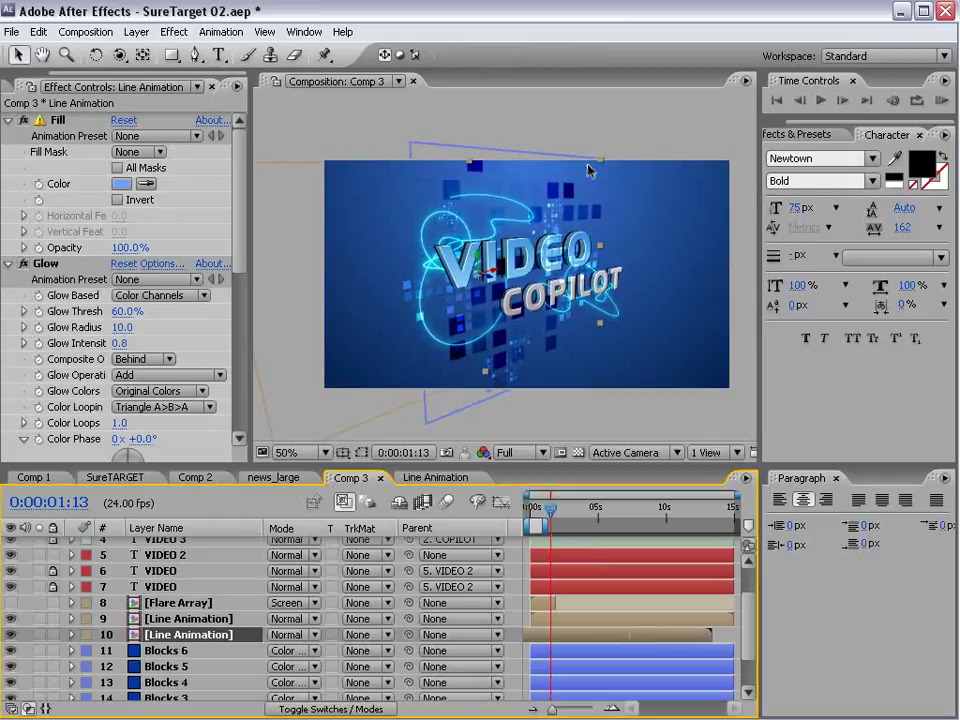
left_click_drag(600, 161, 577, 180)
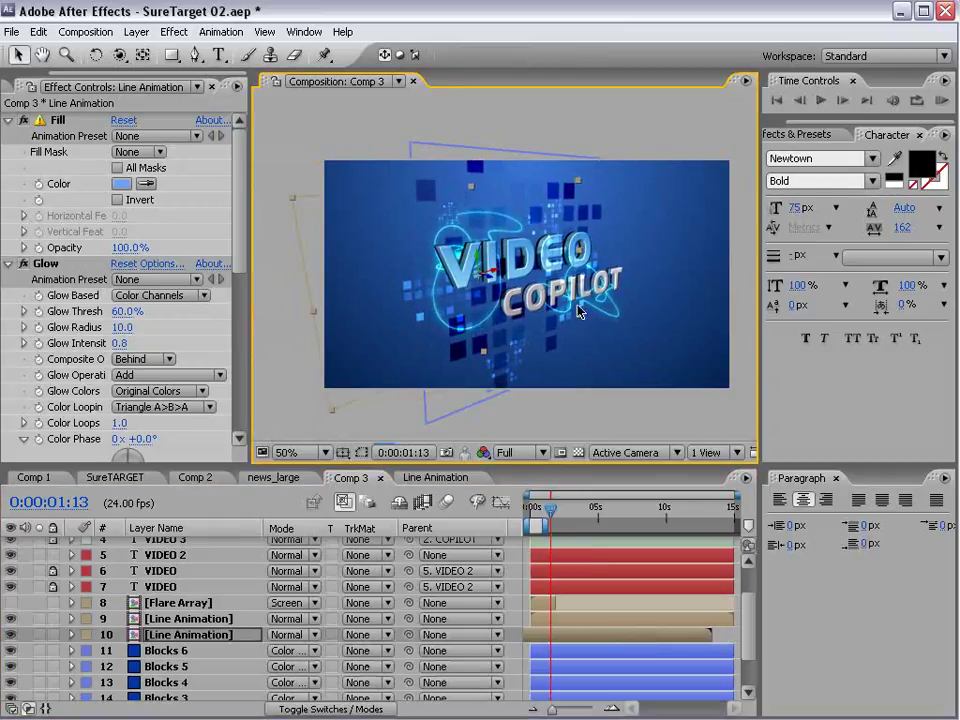
scroll(540, 324, "up", 1)
Duplicate the Blocks 5 layer, enlarge the copy and position it over the first half of the VIDEO title
scroll(186, 664, "down", 3)
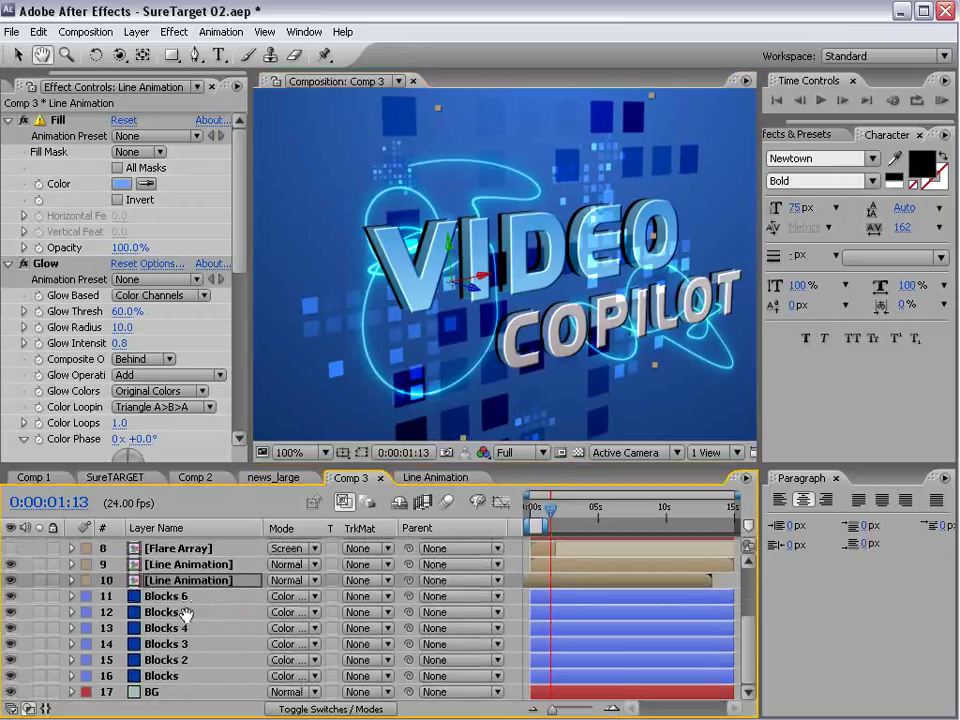
left_click(150, 612)
scroll(634, 234, "down", 1)
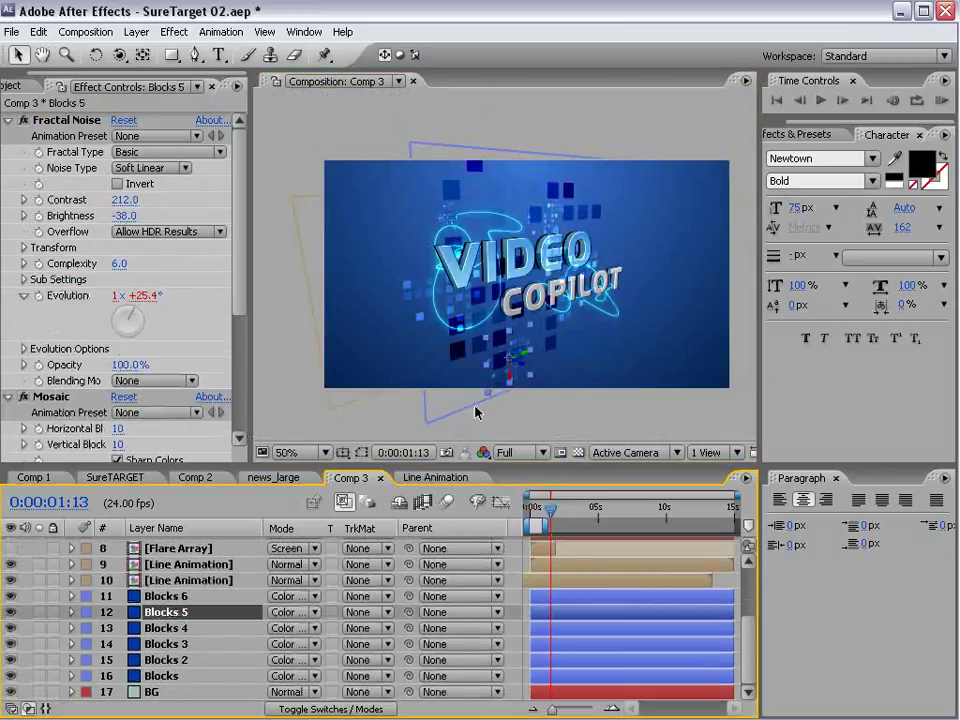
key("ctrl+d")
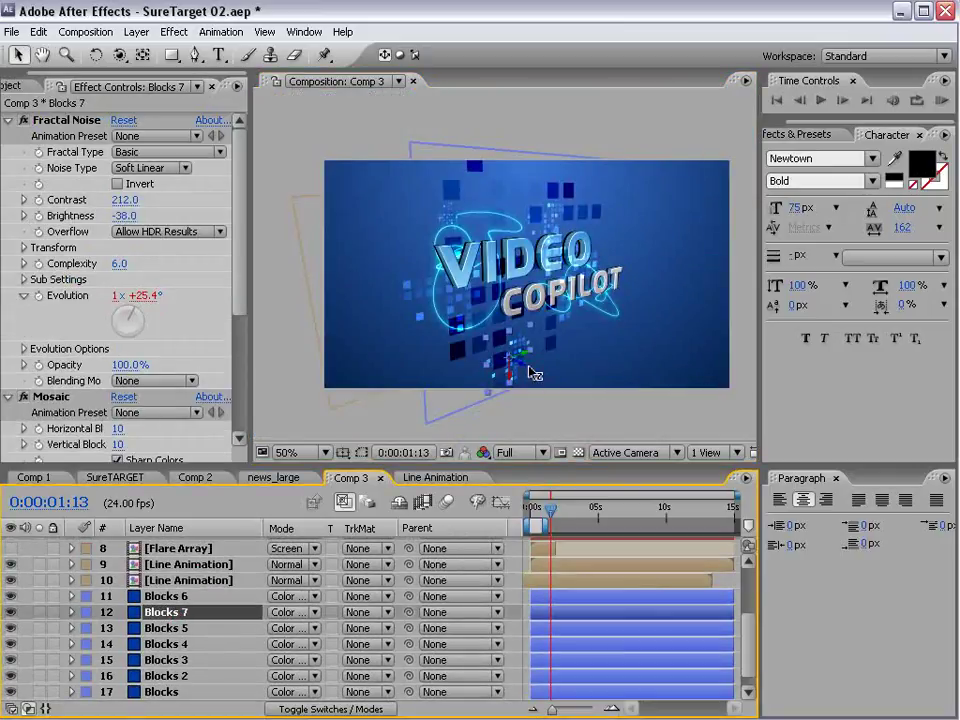
left_click_drag(525, 364, 513, 319)
scroll(571, 280, "up", 1)
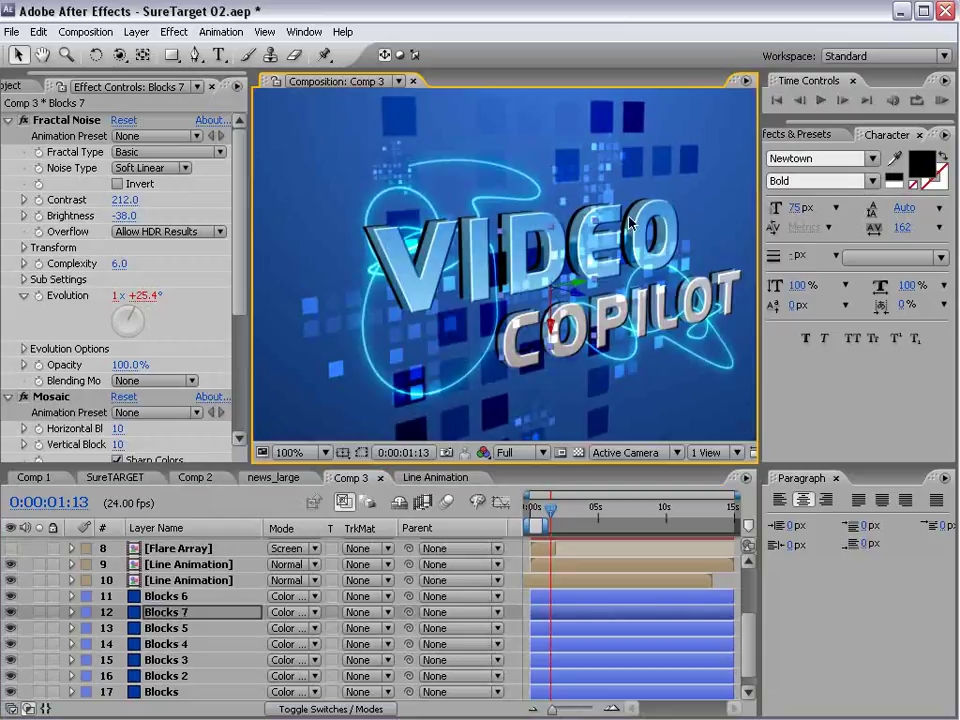
left_click_drag(610, 196, 618, 191)
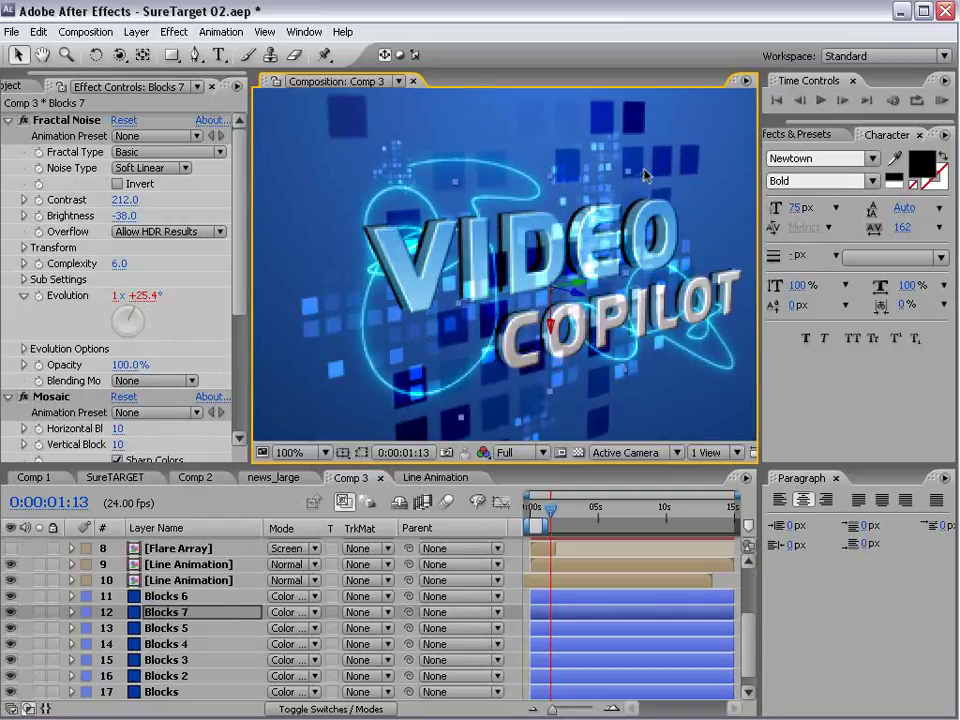
left_click_drag(558, 280, 492, 267)
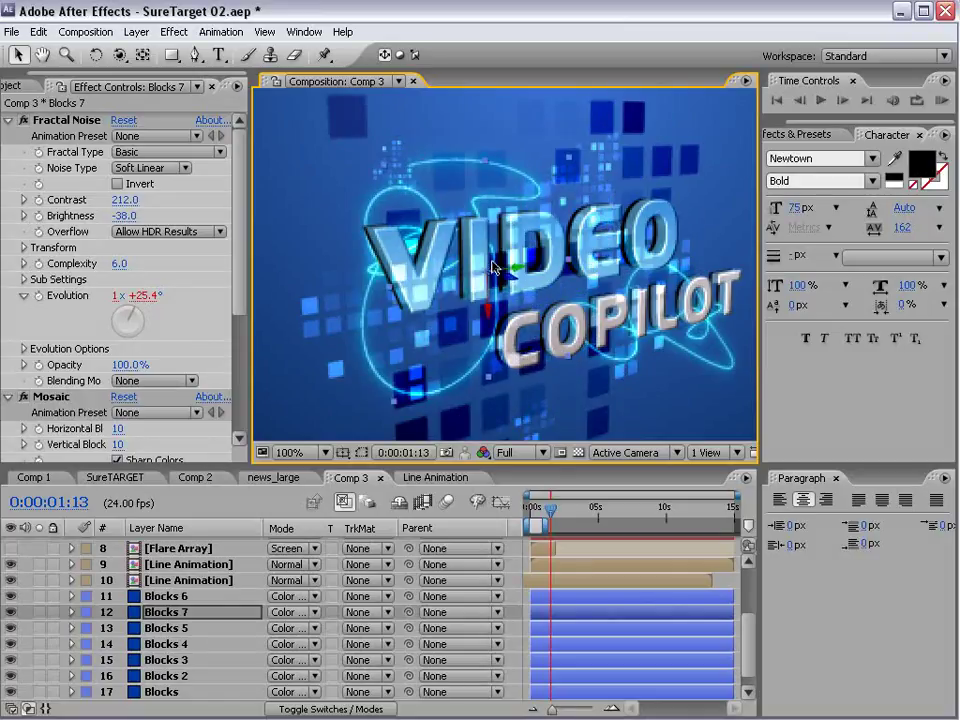
Lower the Blocks 7 layer's opacity to 46% and check the composition in an enlarged view
key("t")
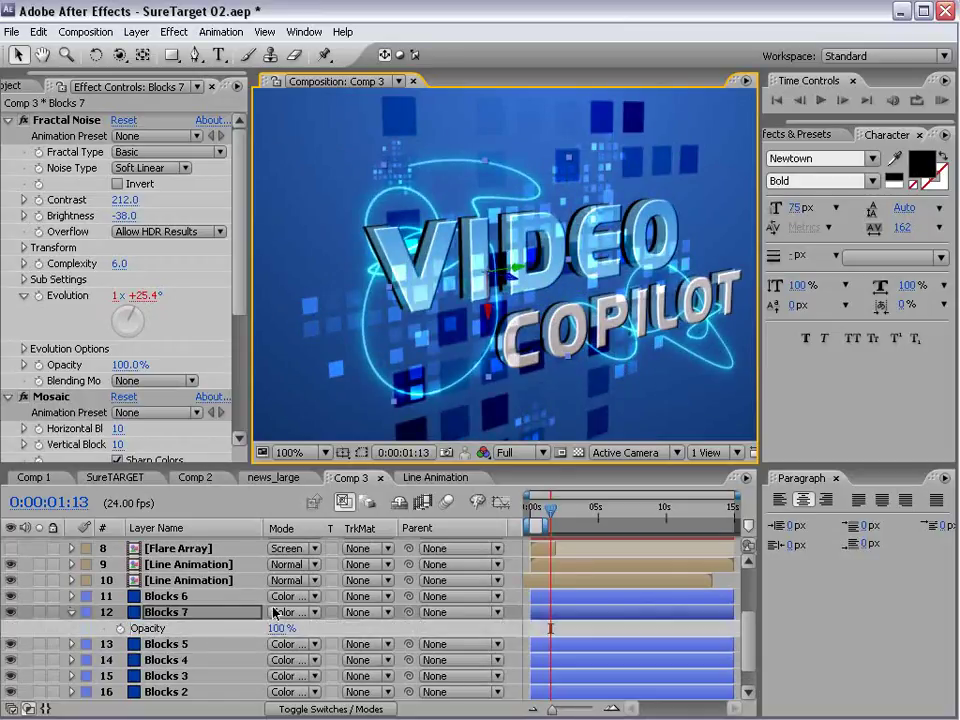
left_click_drag(276, 628, 240, 643)
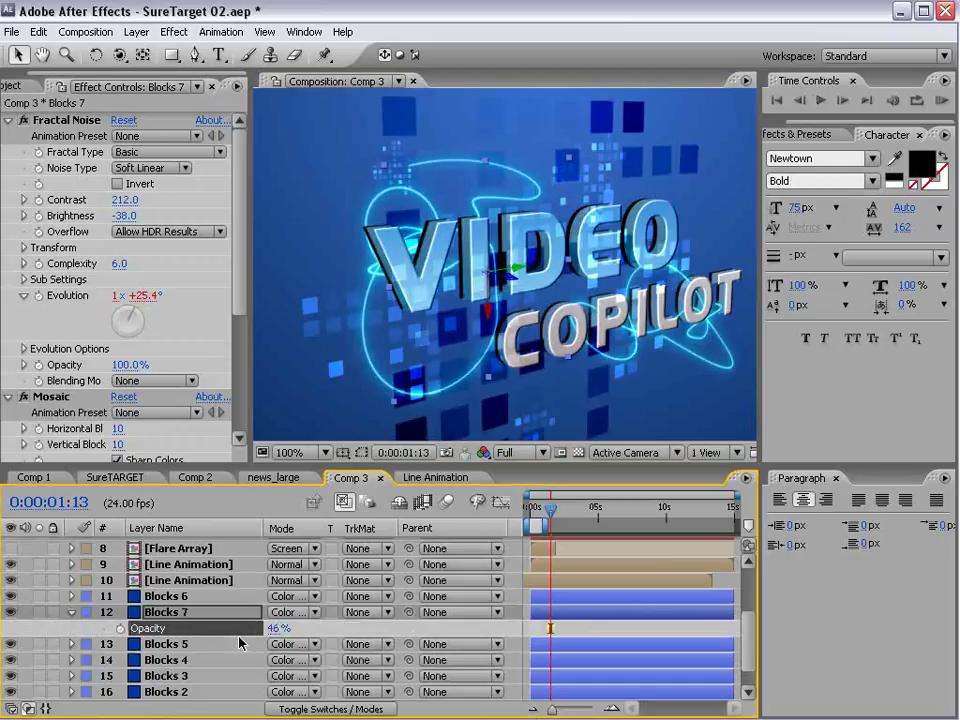
key("grave")
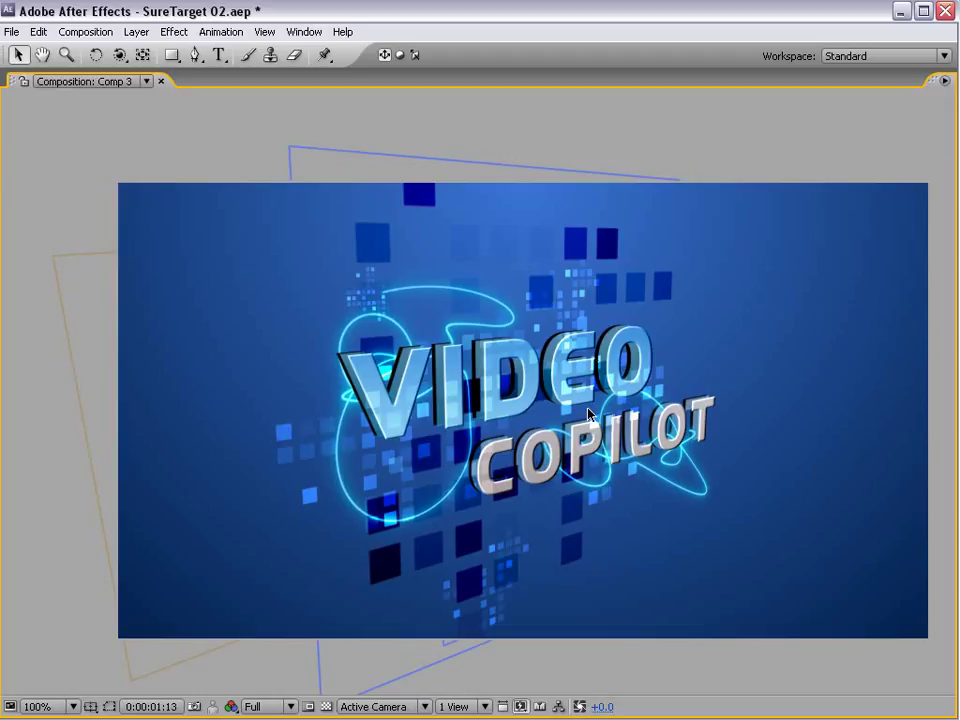
key("grave")
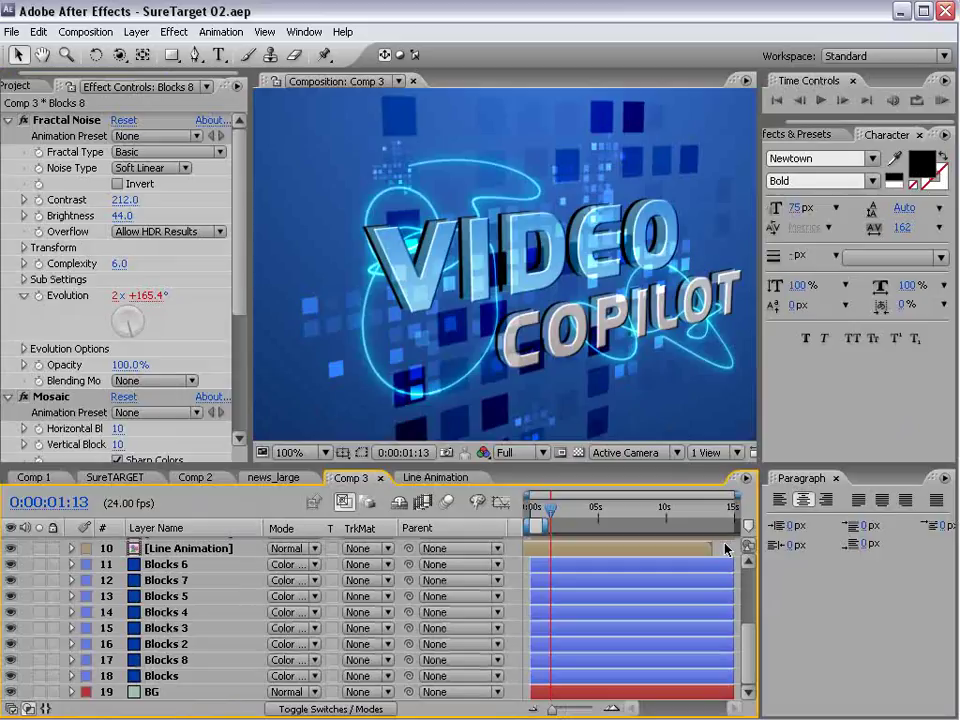
Create a new 864 x 486 composition named PROMO VIDEO at 24 fps with a 15-second duration
left_click(18, 86)
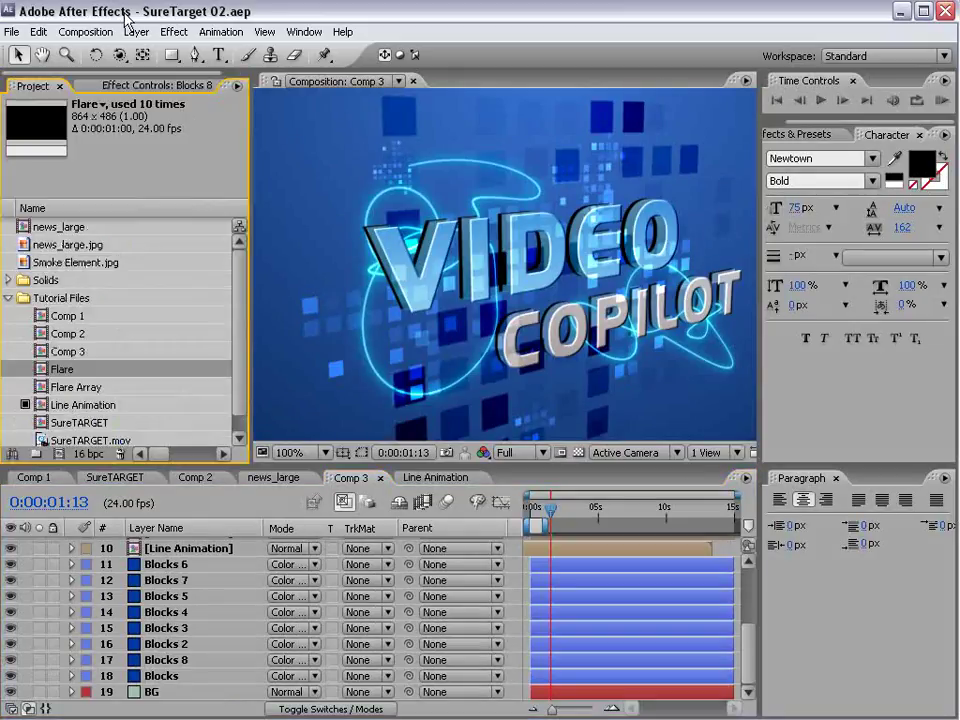
left_click(84, 32)
left_click(85, 53)
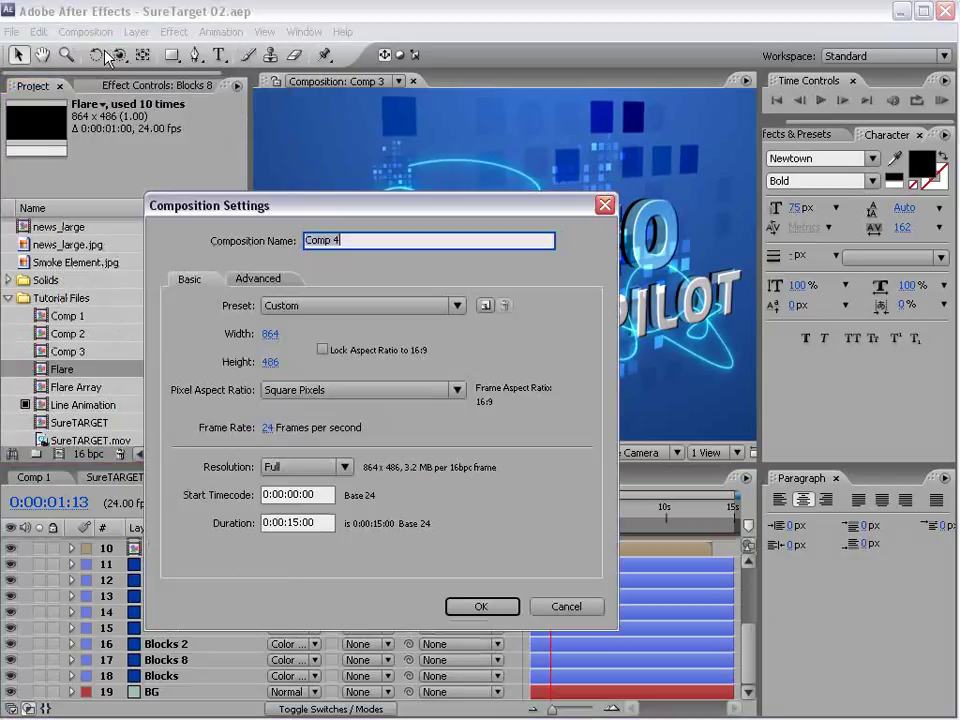
left_click(362, 241)
left_click_drag(362, 243, 240, 242)
type("PROMO VIDEO")
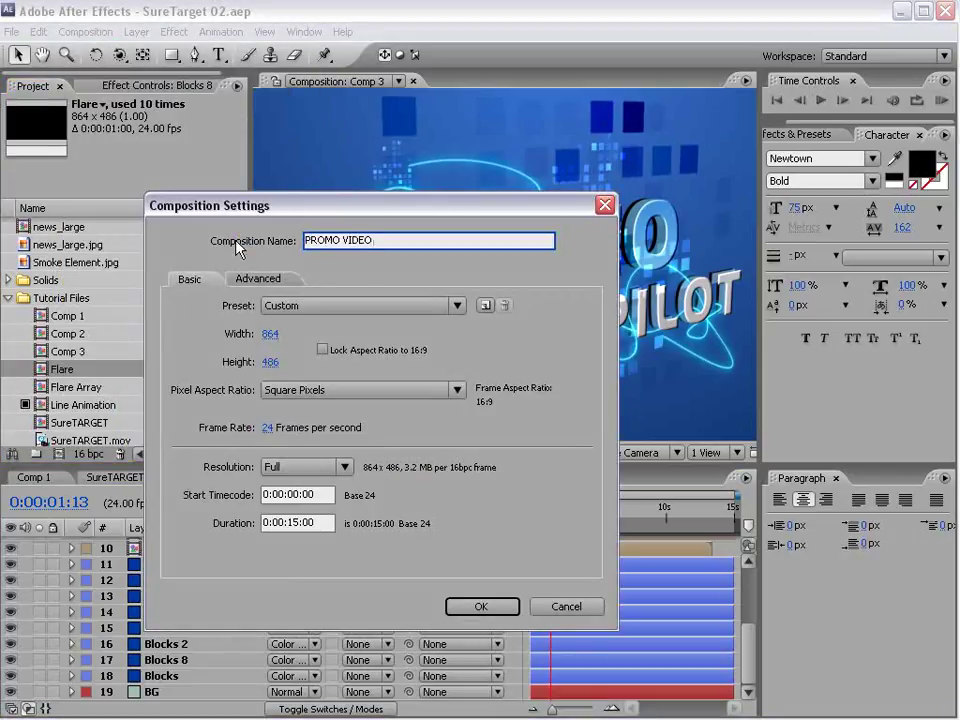
left_click_drag(313, 224, 294, 209)
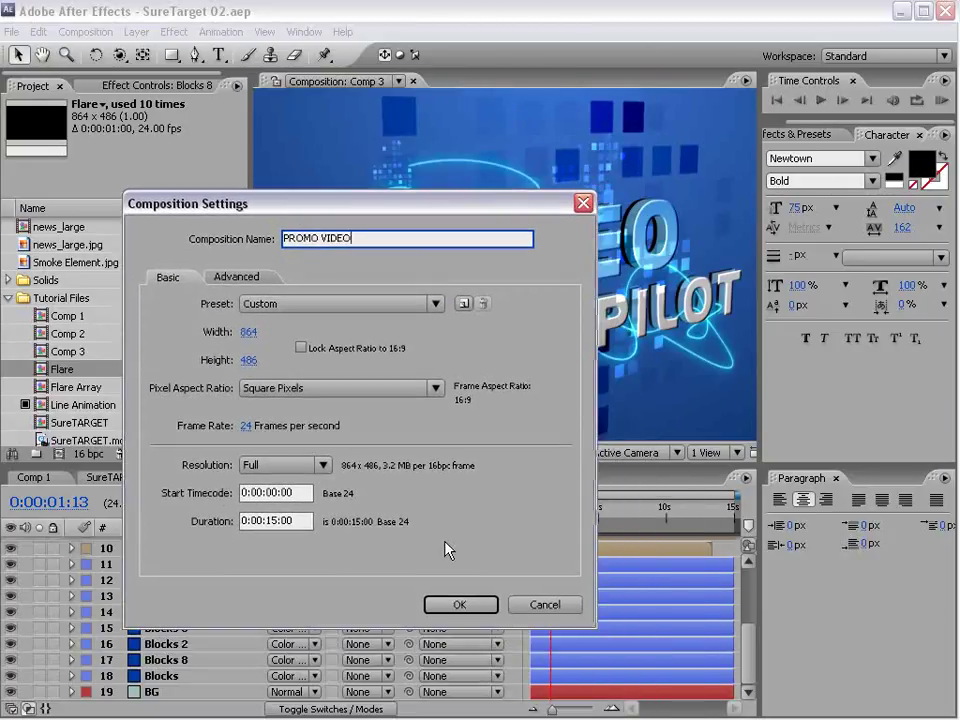
left_click(460, 605)
Close the Line Animation and news_large composition timelines
left_click(425, 478)
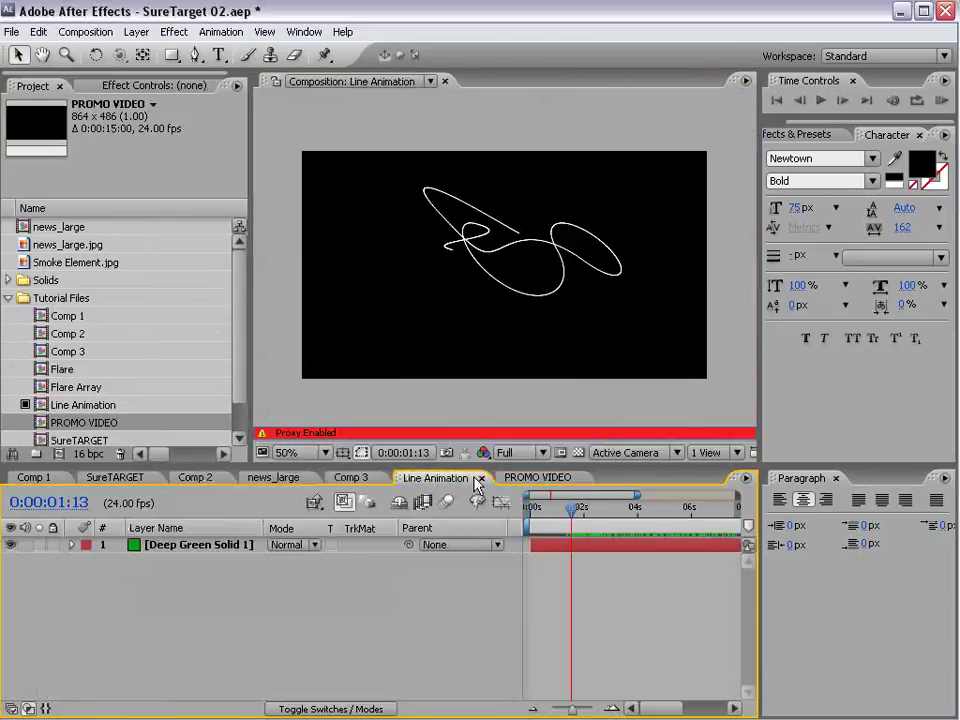
left_click(480, 478)
left_click(281, 480)
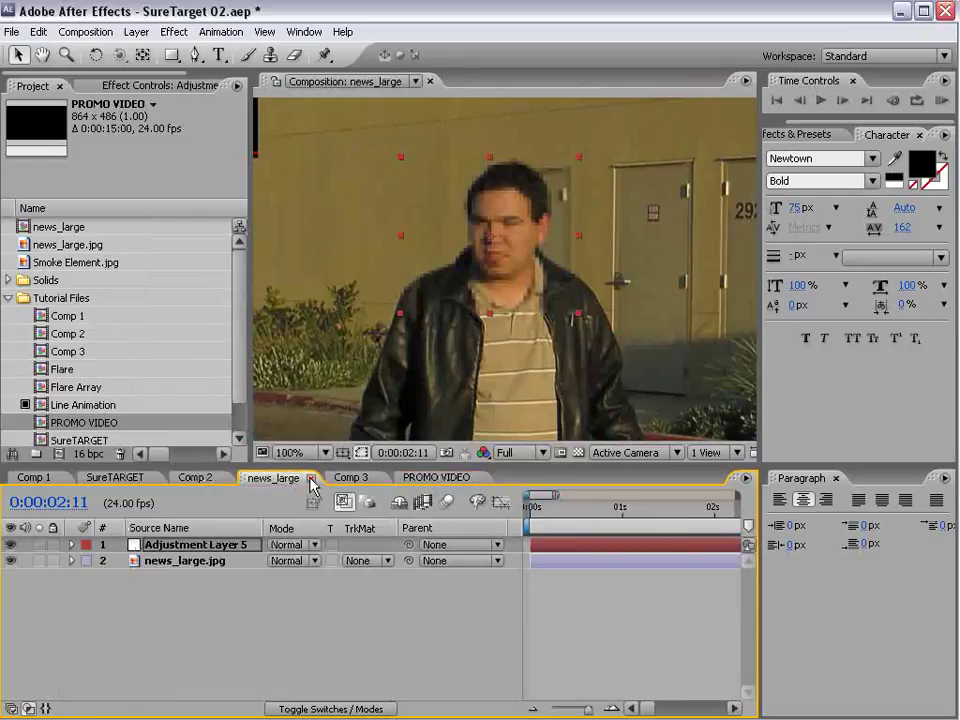
left_click(312, 480)
Rename the Comp 3 composition as TITLE 01 in its composition settings
left_click(263, 480)
scroll(458, 288, "down", 1)
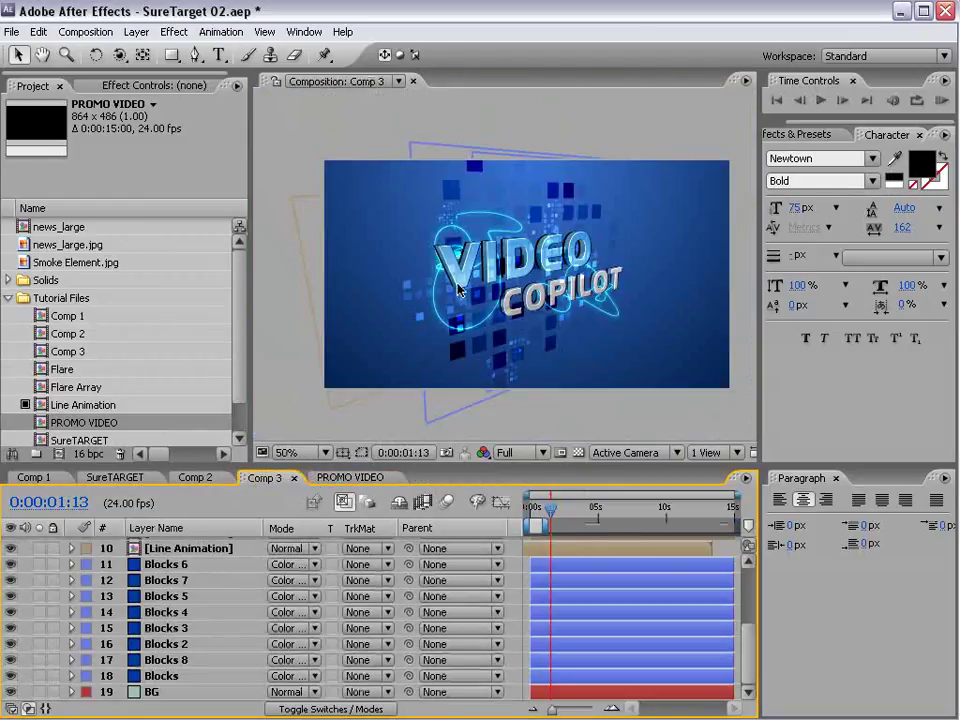
left_click(85, 32)
left_click(120, 75)
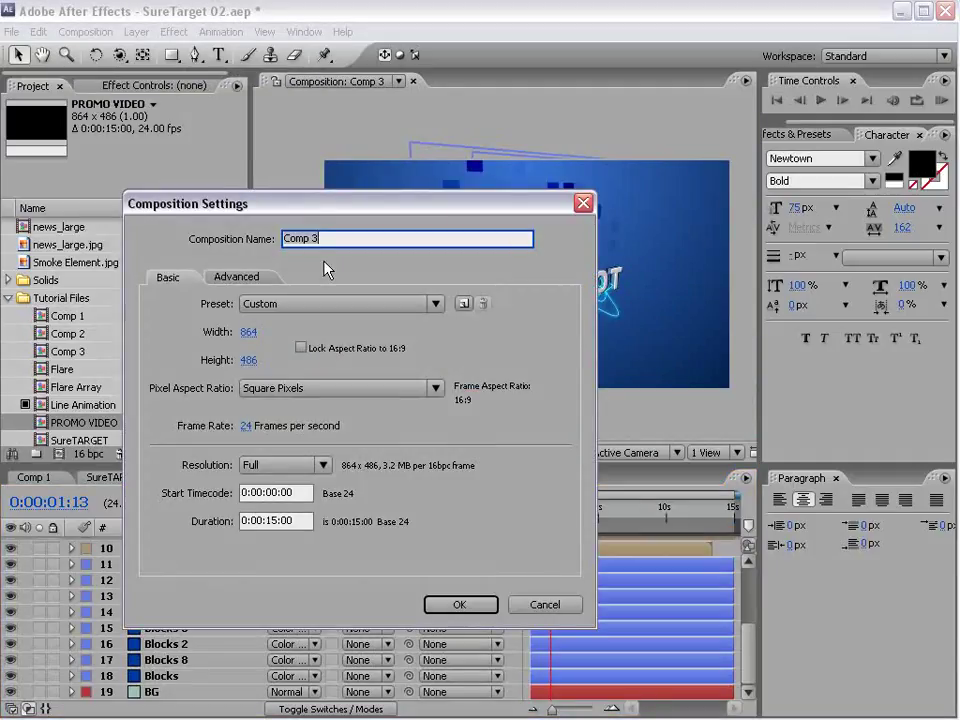
type("TITLE 01")
left_click(471, 605)
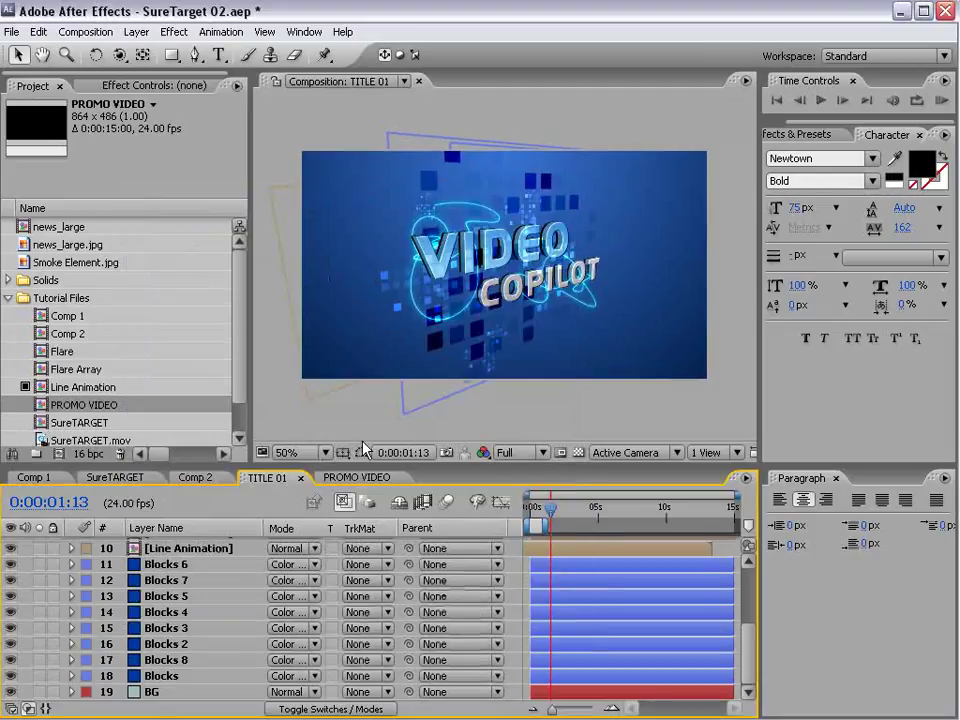
Put the TITLE 01 composition into a new project folder named Titles inside Tutorial Files
left_click(355, 478)
left_click_drag(240, 355, 241, 392)
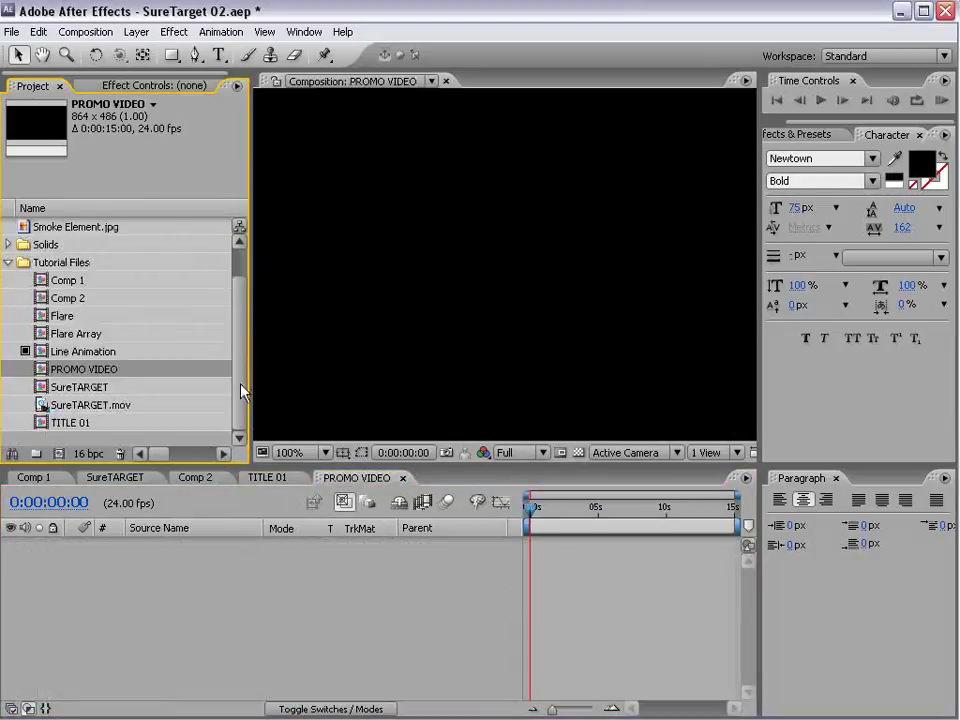
left_click_drag(84, 423, 35, 453)
type("Title")
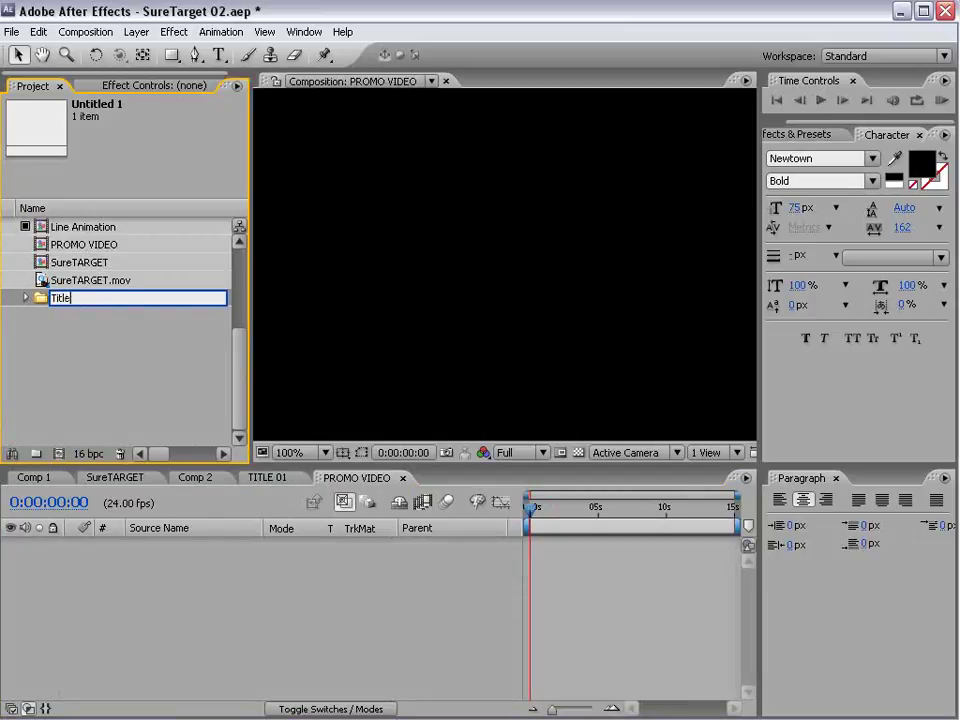
type("s")
key("Return")
scroll(195, 381, "up", 3)
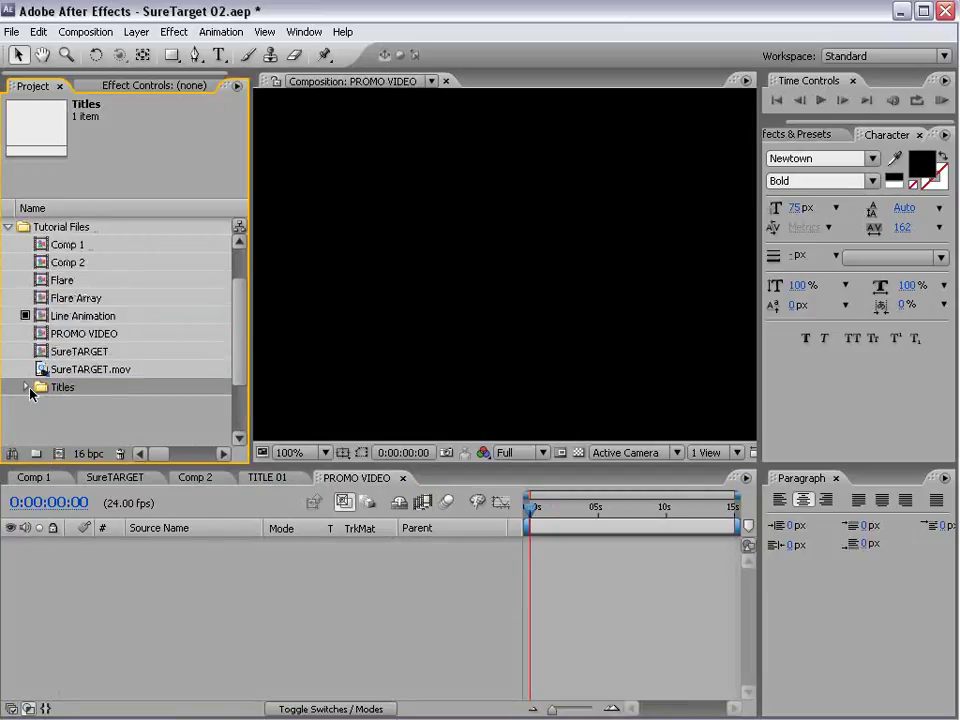
Add TITLE 01 from the Titles folder as a layer in PROMO VIDEO and close the Paragraph panel to widen the timeline
left_click(25, 388)
left_click_drag(58, 410, 525, 553)
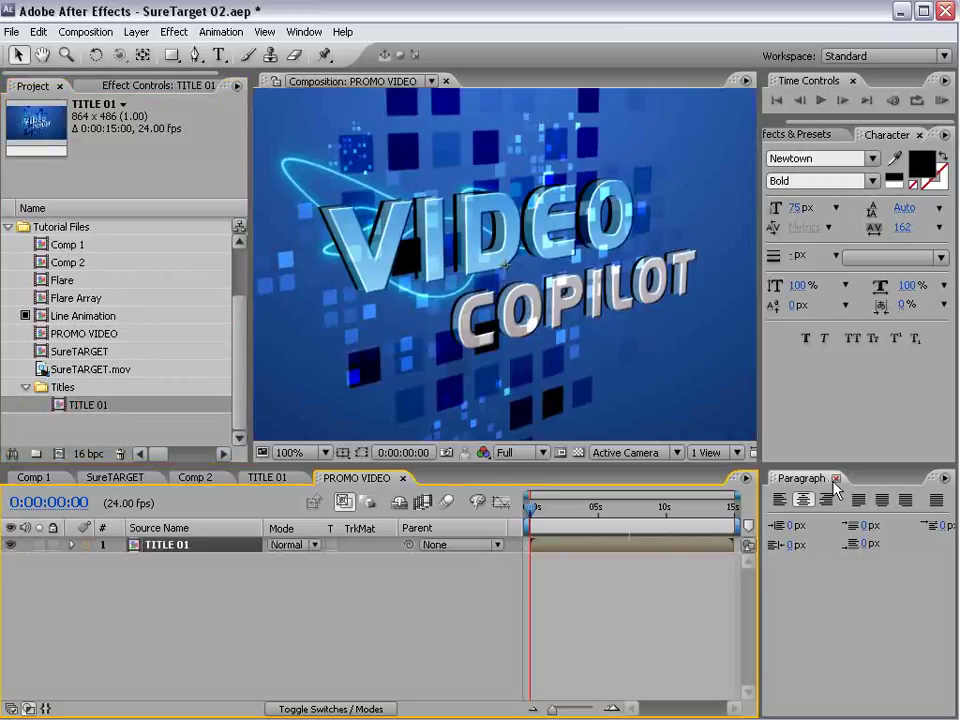
left_click(836, 479)
left_click(173, 545)
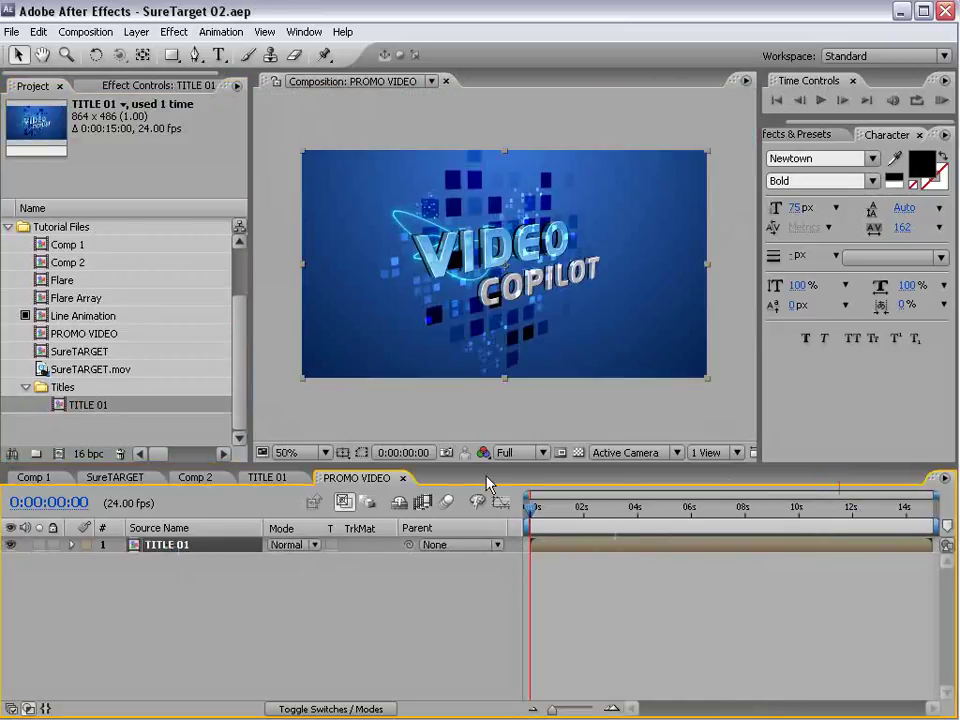
left_click(167, 604)
left_click(501, 649)
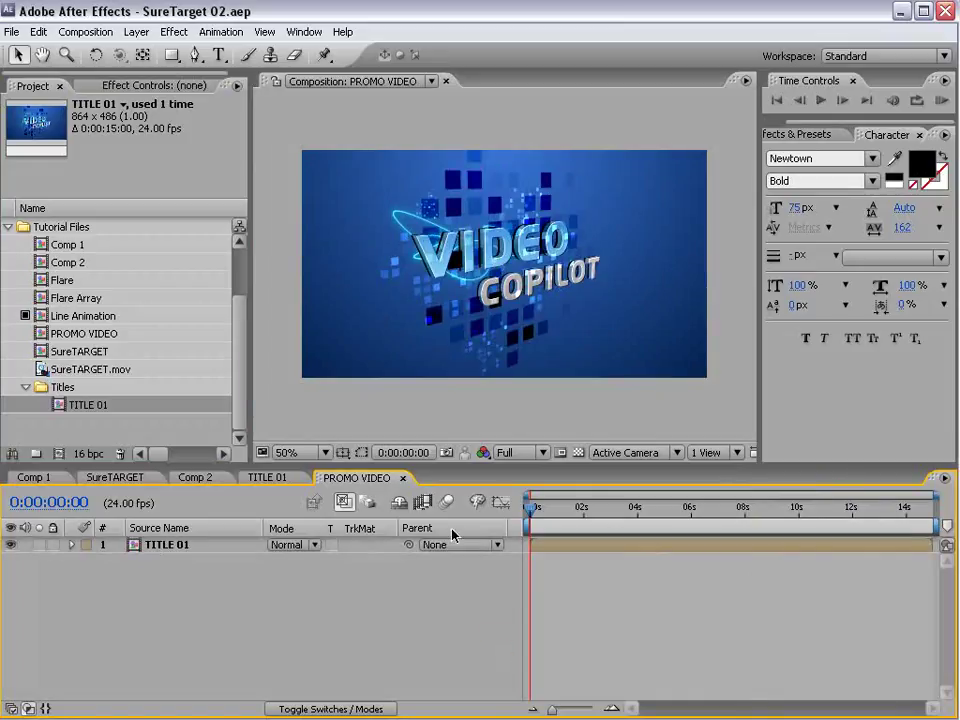
Copy the BG layer from the TITLE 01 composition and paste it into PROMO VIDEO
left_click(272, 478)
left_click(155, 691)
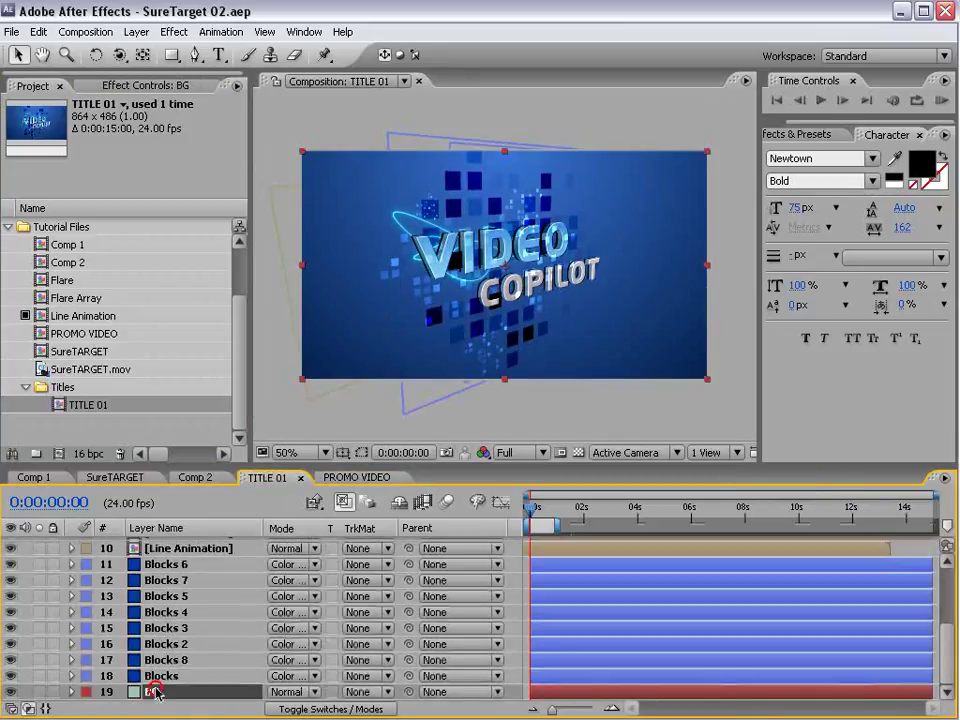
left_click(39, 32)
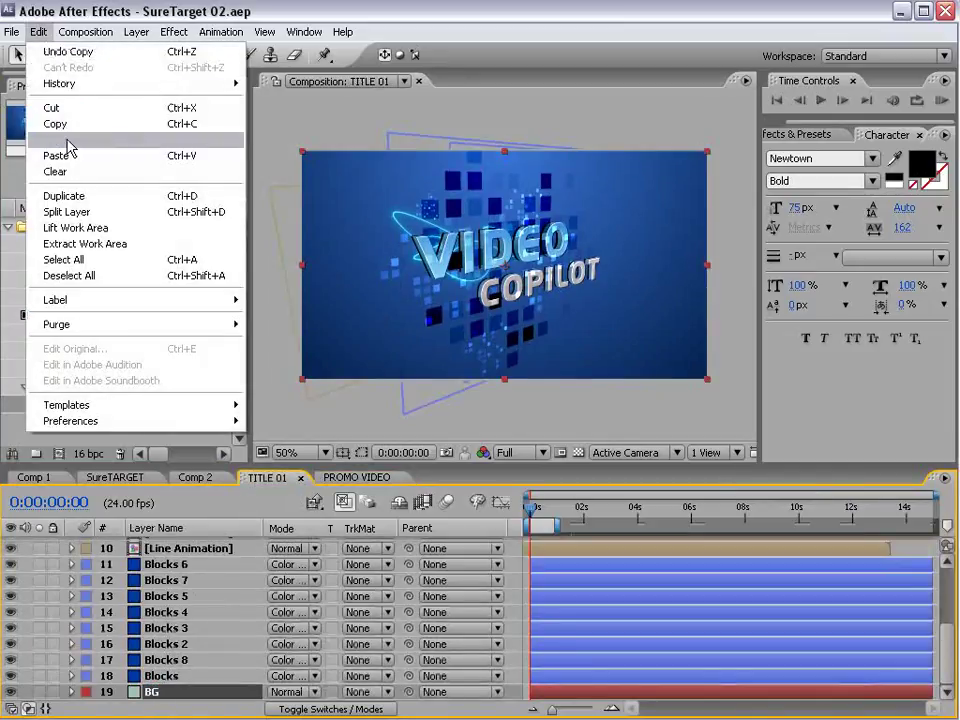
left_click(62, 122)
left_click(351, 478)
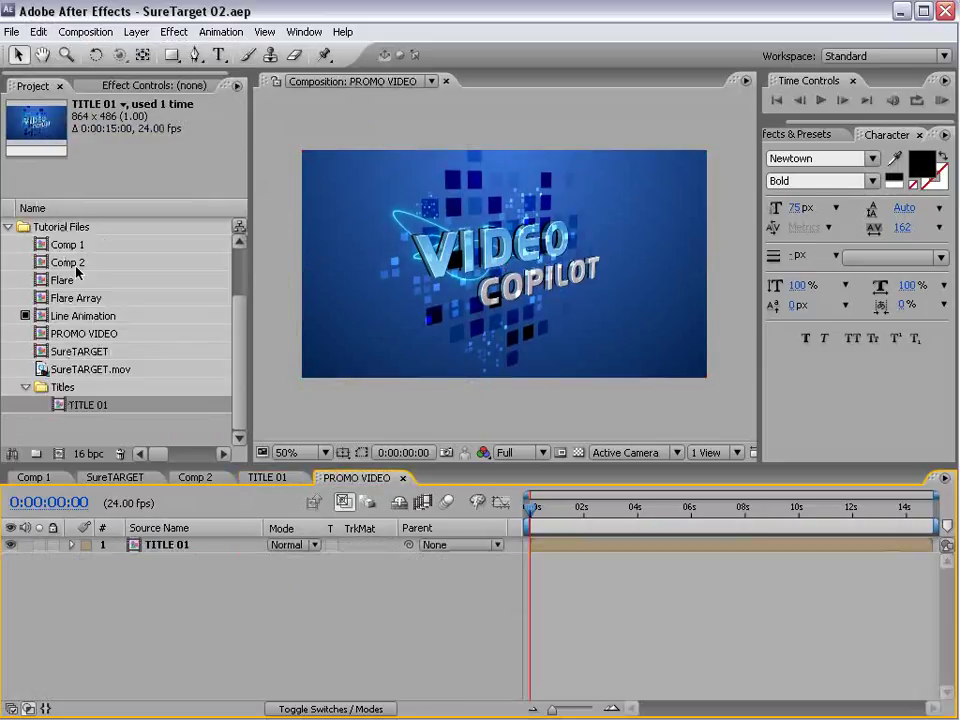
left_click(44, 33)
left_click(56, 155)
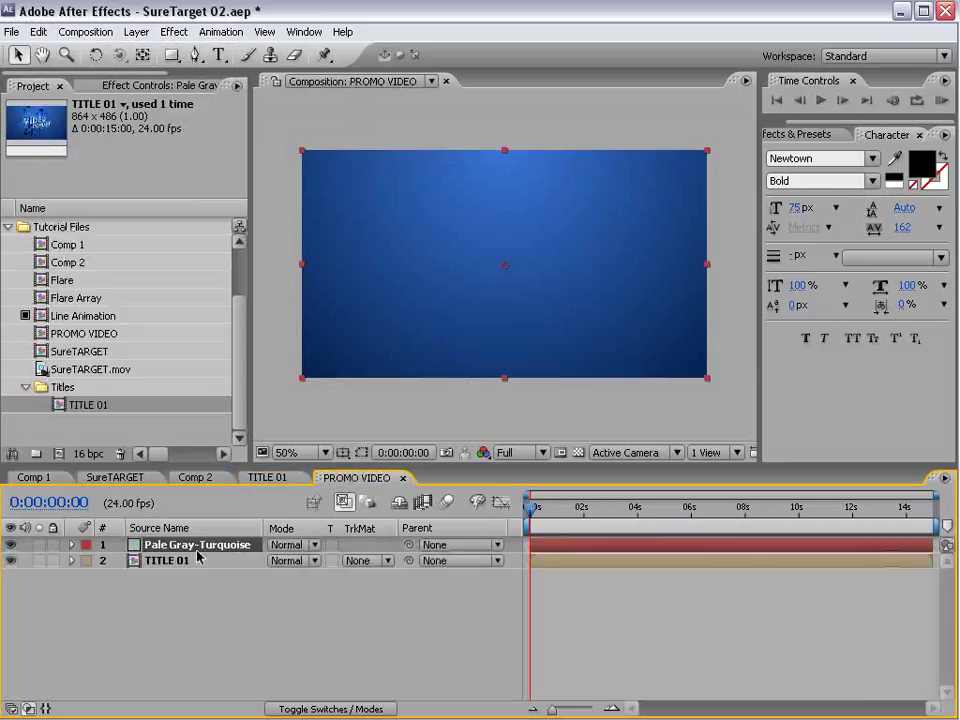
Move the Pale Gray-Turquoise solid below TITLE 01 in PROMO VIDEO and make the BG layer inside TITLE 01 a guide layer
left_click_drag(198, 558, 193, 578)
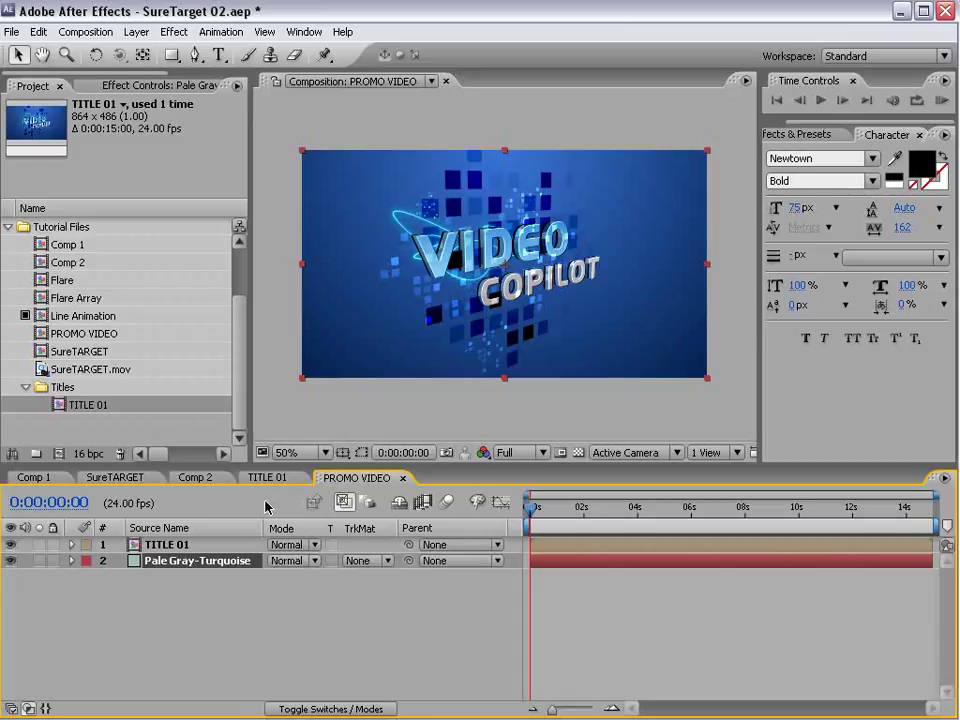
left_click(267, 477)
left_click_drag(272, 464, 272, 408)
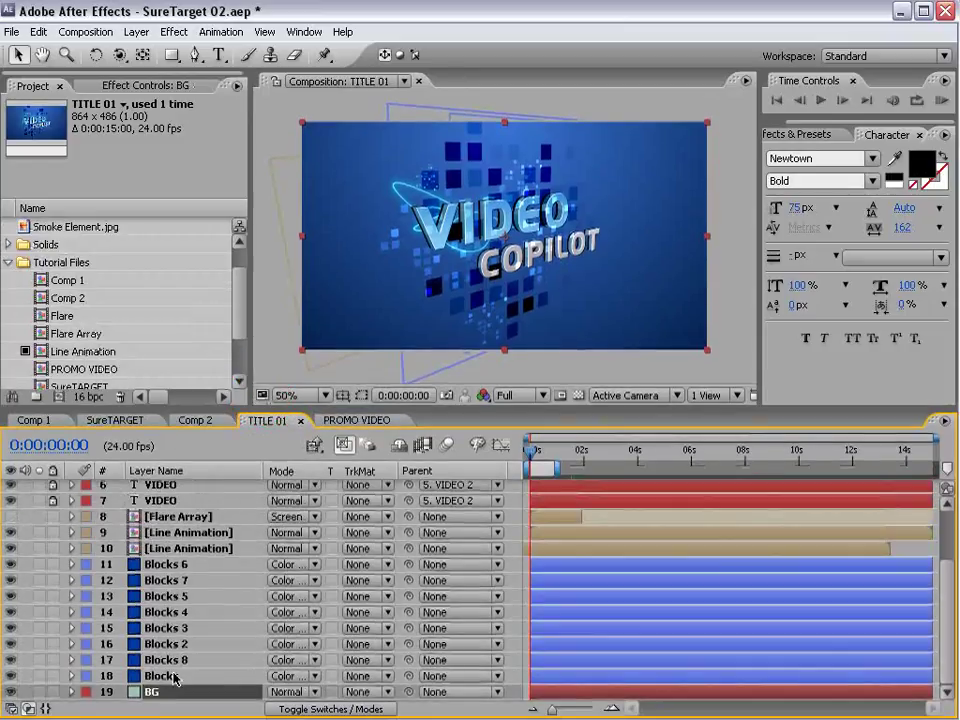
right_click(147, 692)
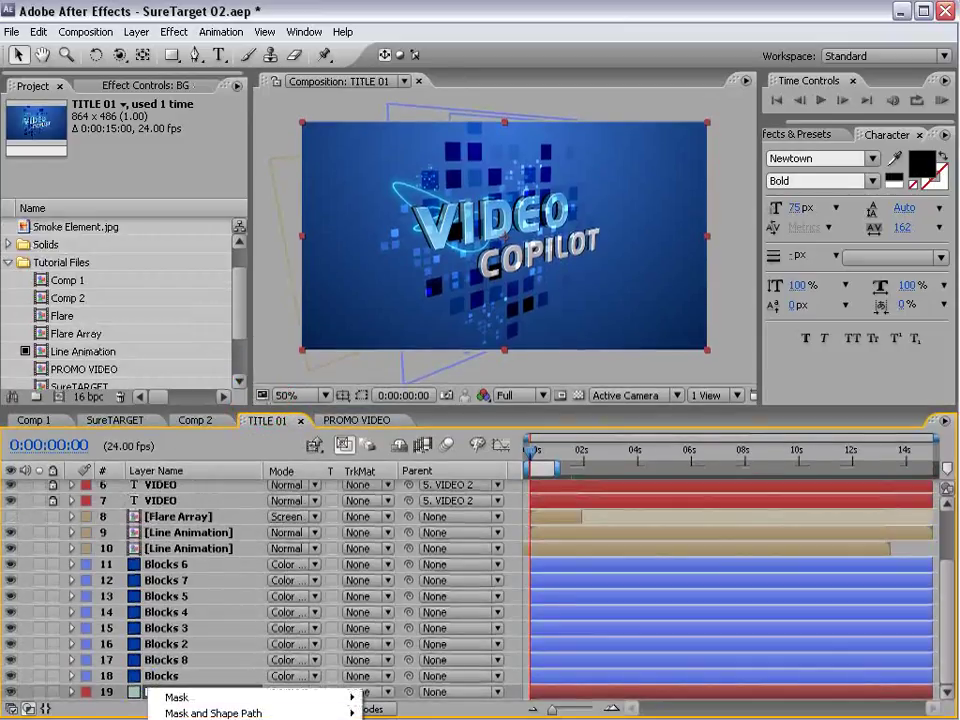
left_click(177, 660)
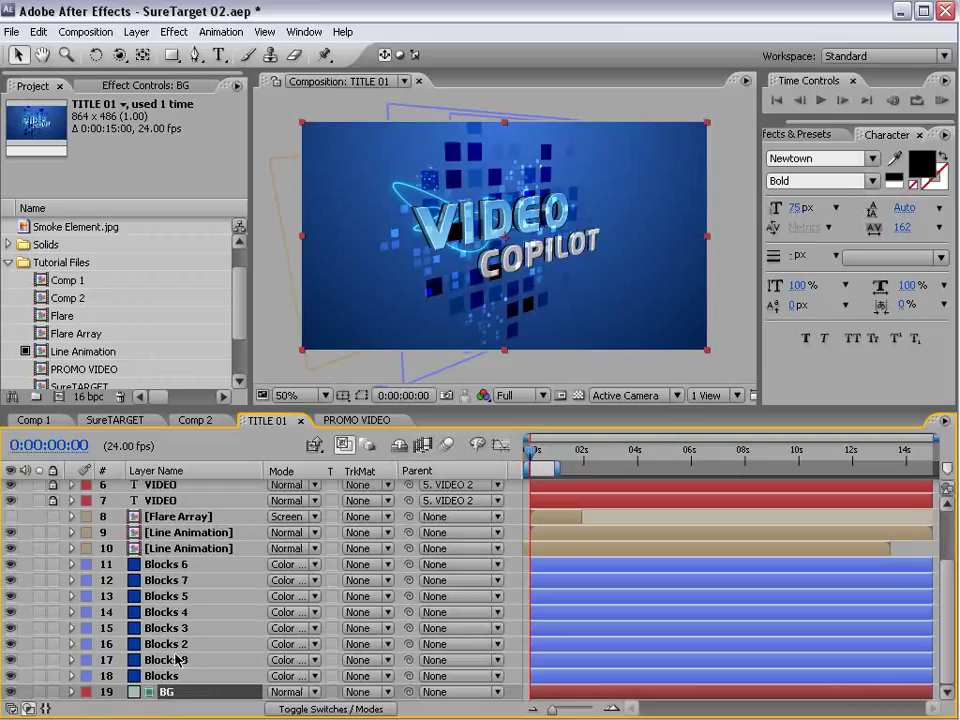
right_click(158, 501)
right_click(146, 516)
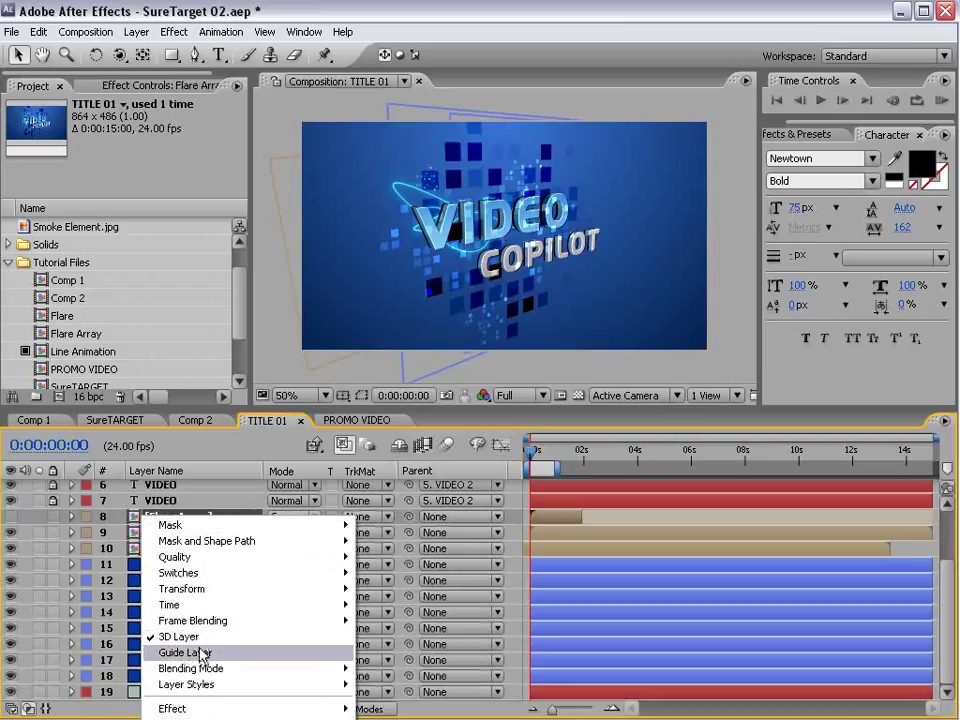
left_click(127, 689)
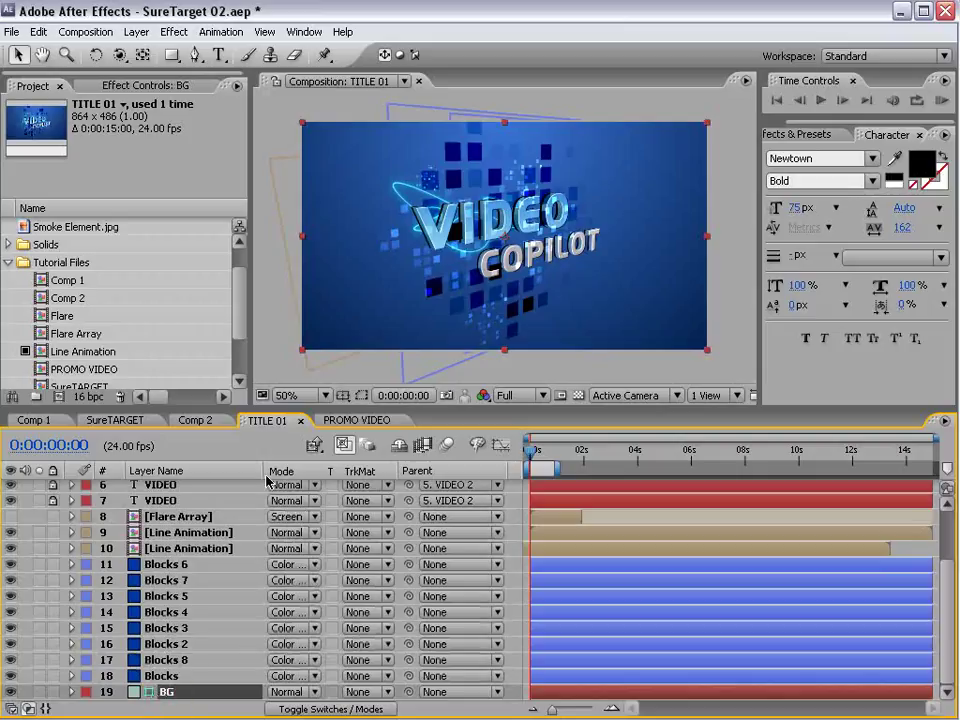
left_click(350, 421)
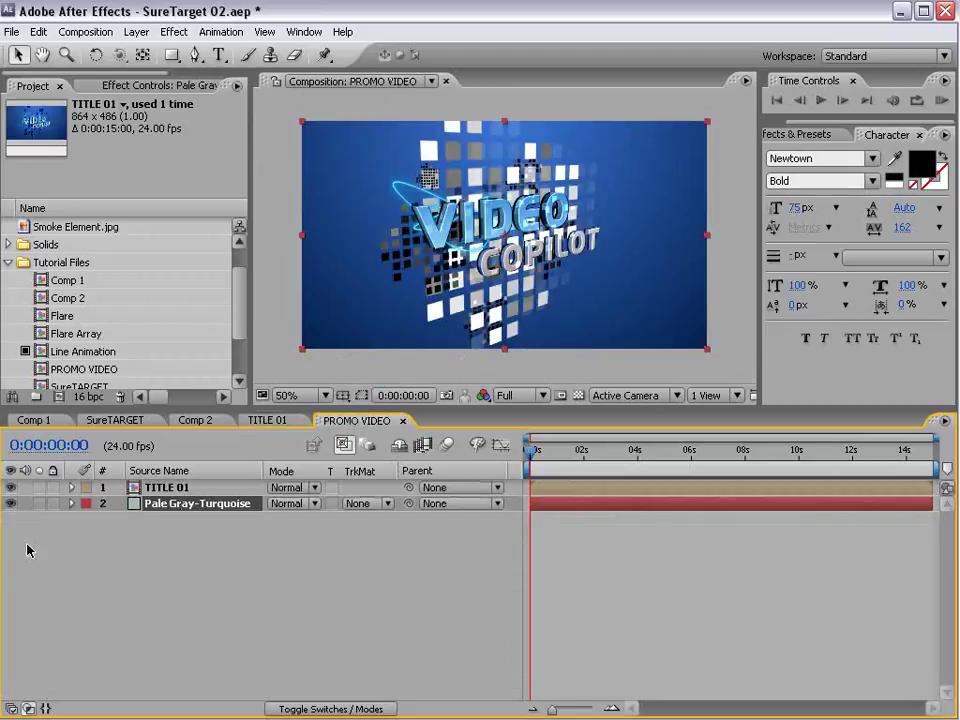
Compare PROMO VIDEO with and without its background solid against the look of the TITLE 01 composition
left_click(10, 503)
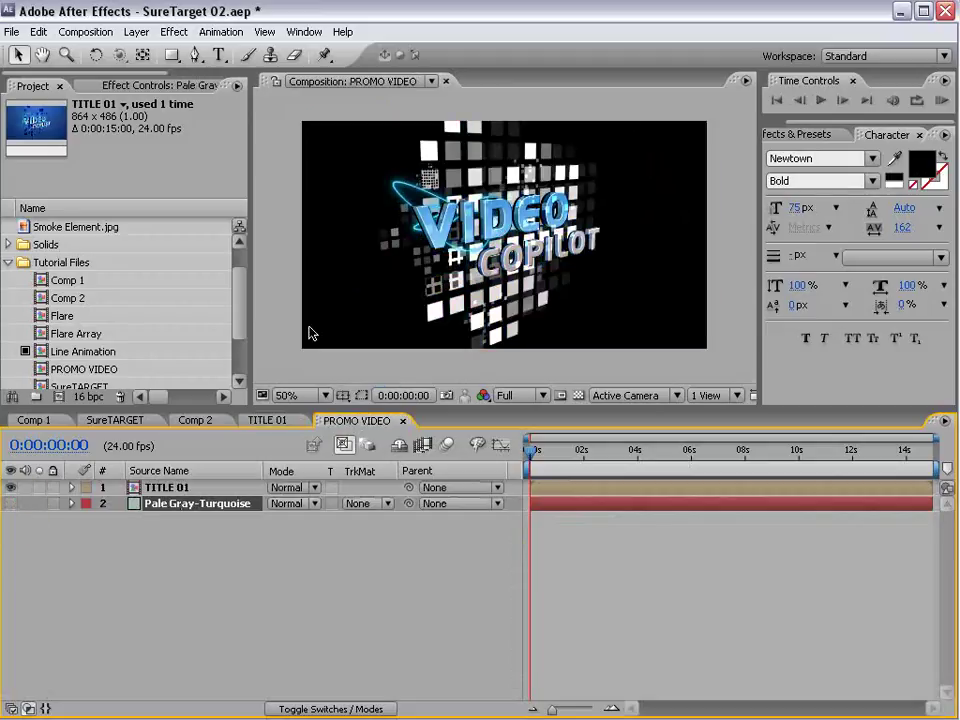
left_click(270, 421)
left_click(340, 421)
left_click(264, 421)
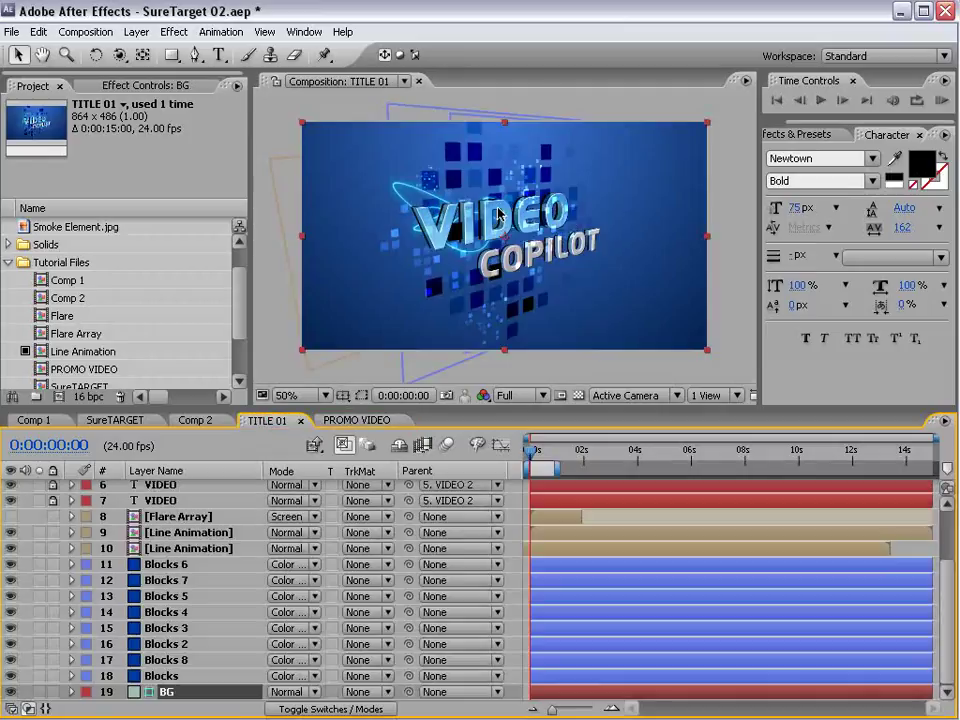
left_click(345, 421)
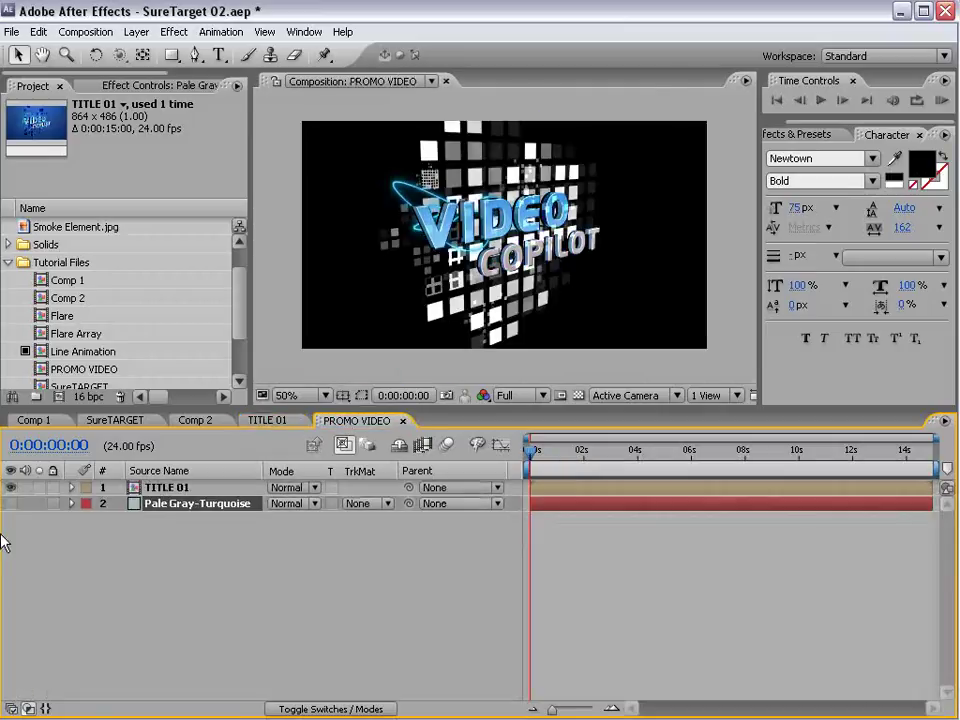
left_click(10, 503)
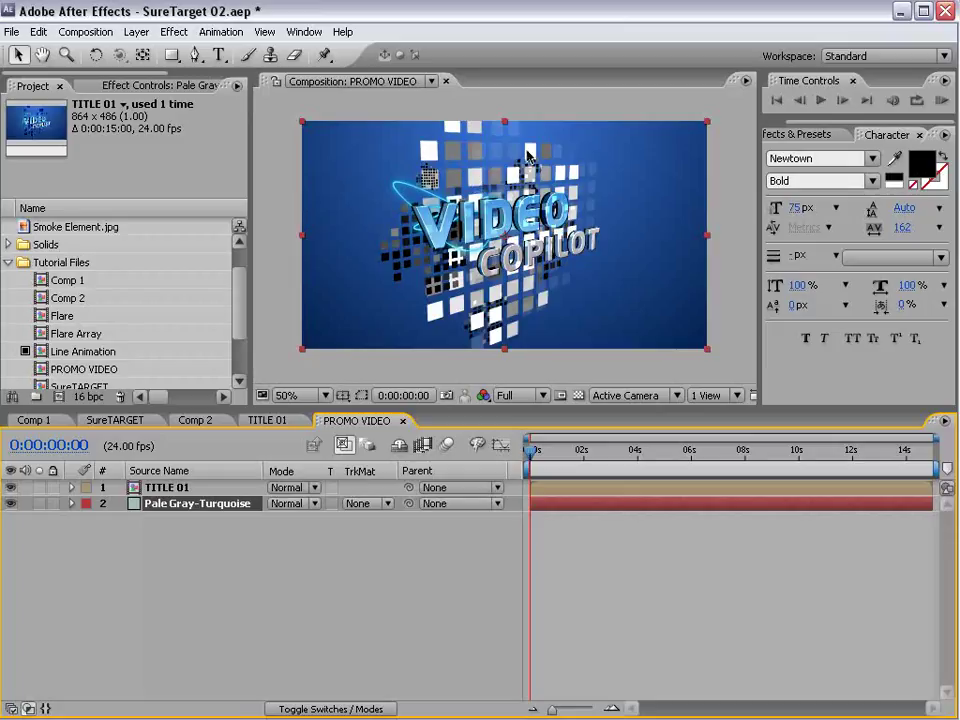
Turn on Collapse Transformations for the TITLE 01 layer in PROMO VIDEO and compare it with the source composition
key("F4")
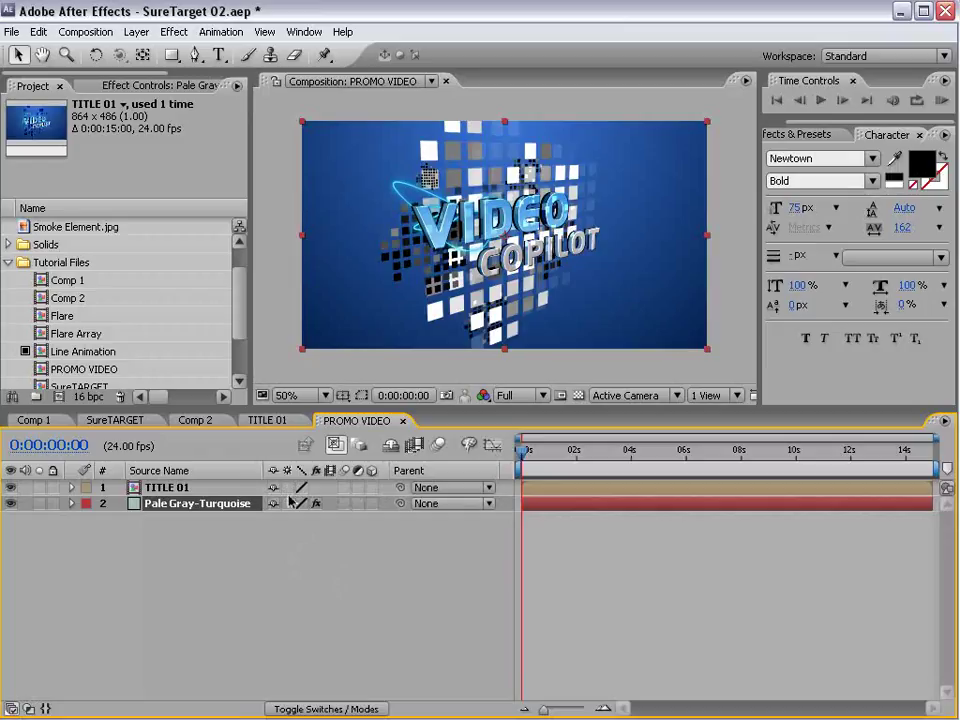
left_click(170, 488)
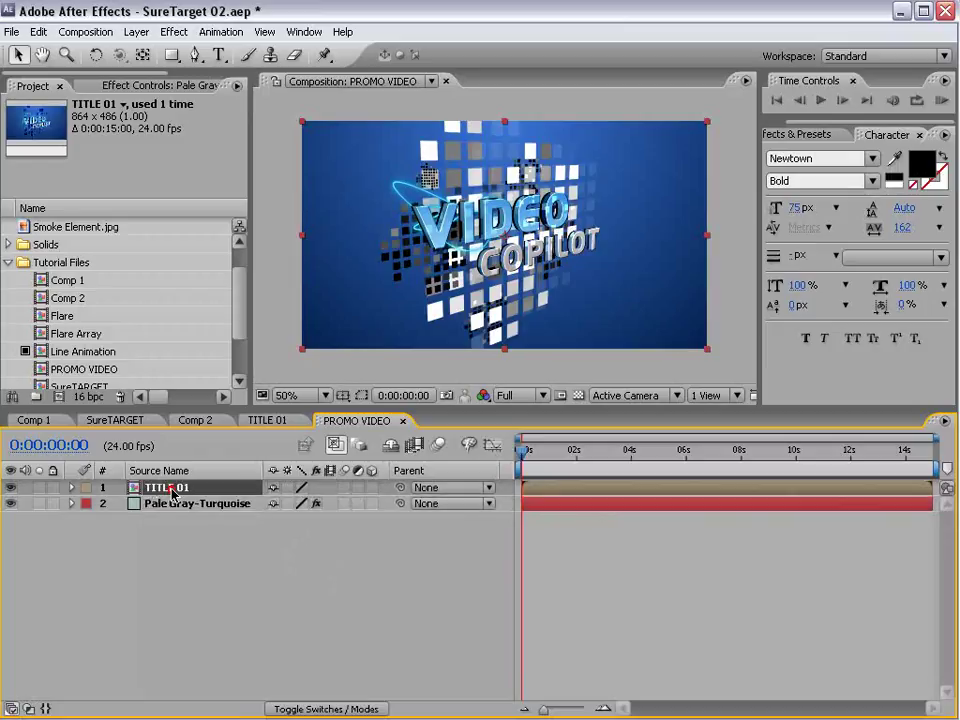
left_click(287, 488)
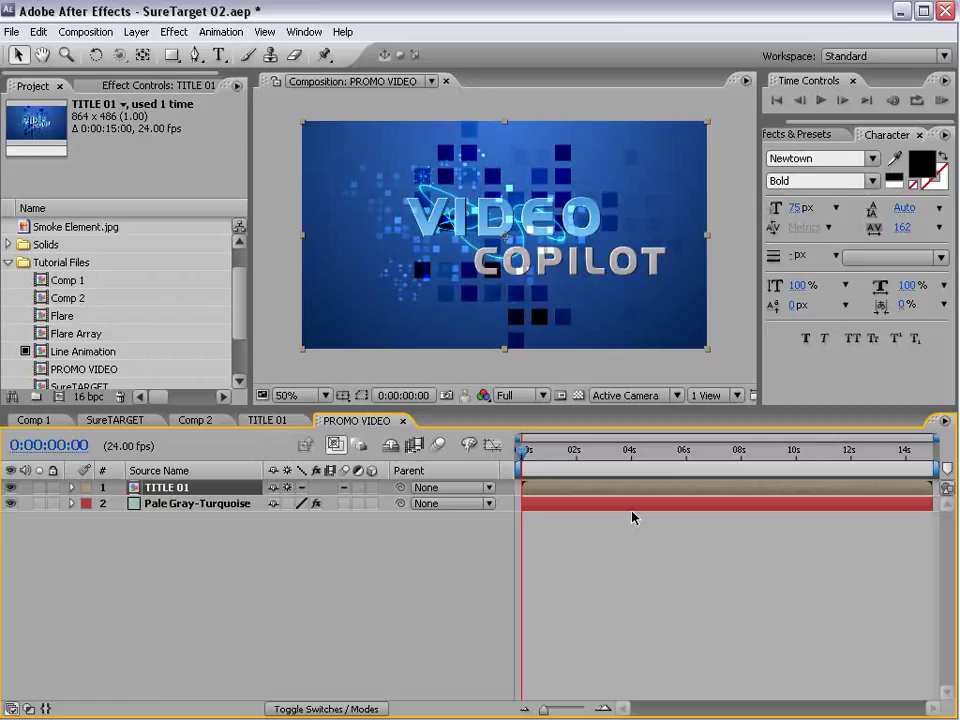
left_click(275, 420)
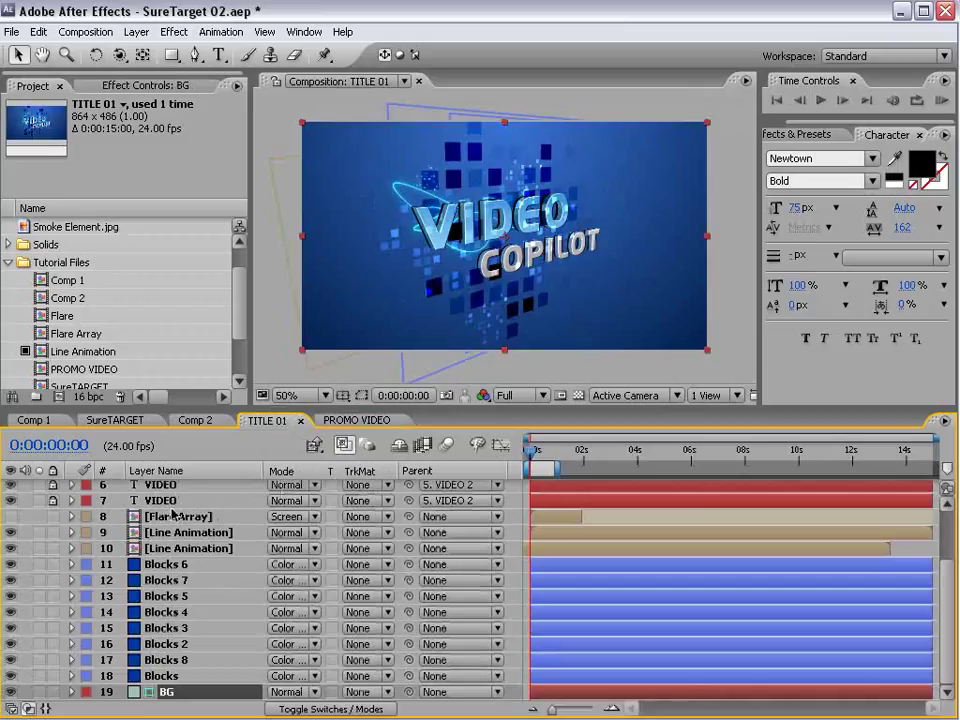
left_click(354, 420)
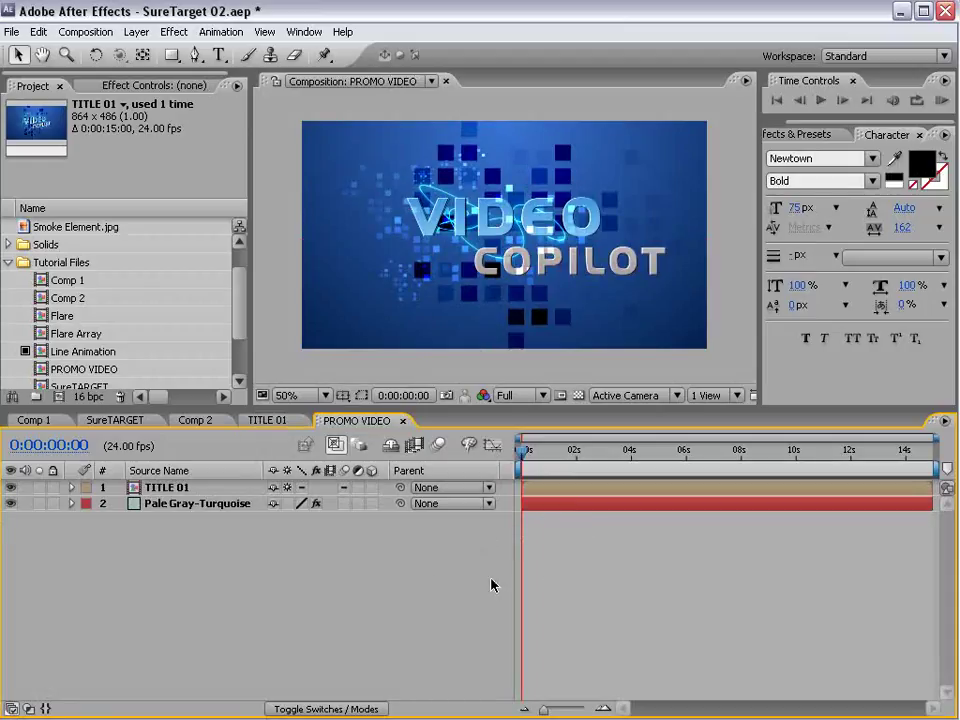
Add a new camera with the 35mm preset to PROMO VIDEO
left_click(137, 32)
mouse_move(137, 51)
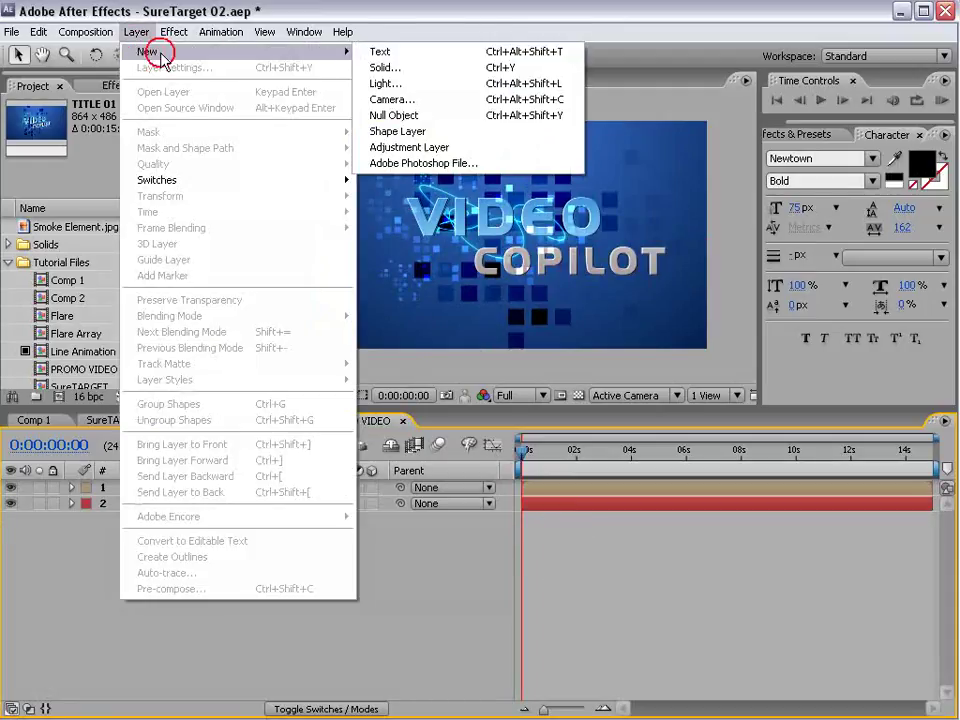
left_click(395, 97)
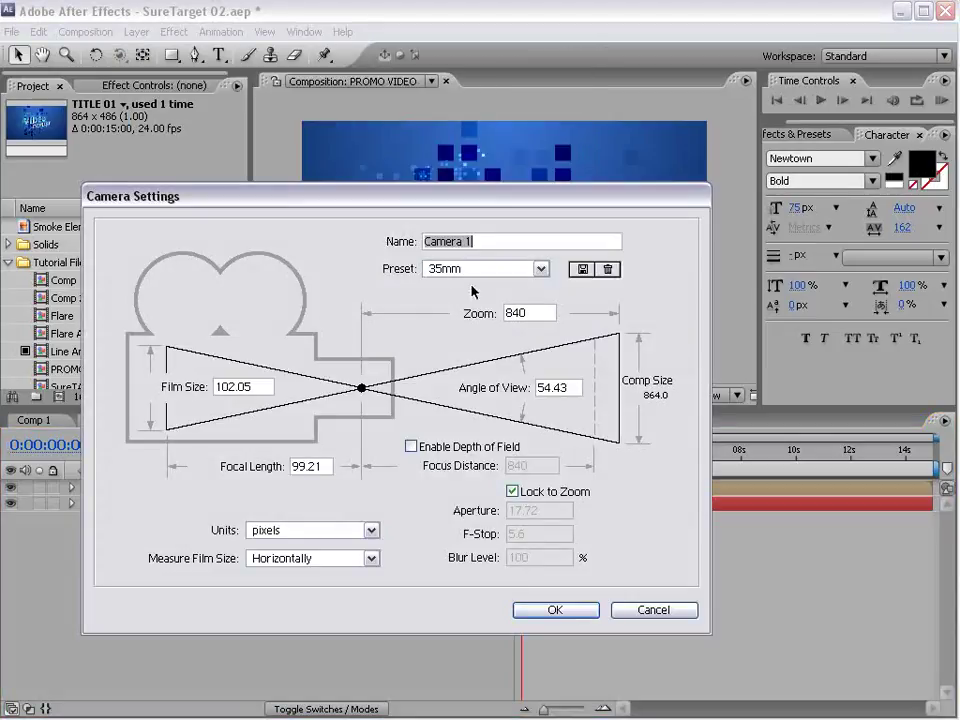
left_click(565, 611)
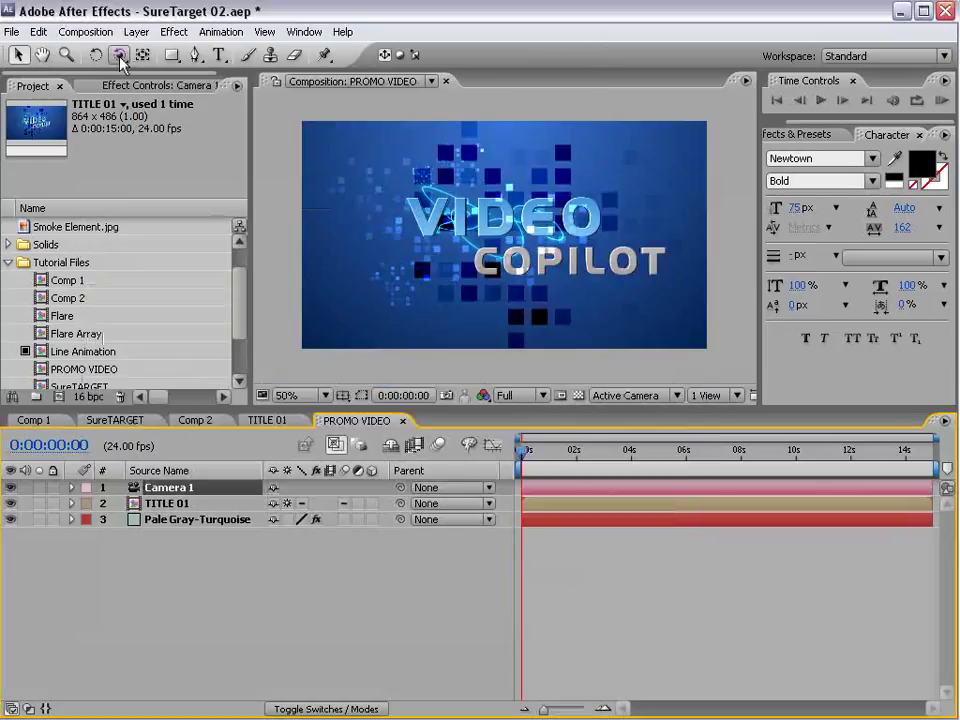
Test the 3D title by orbiting the camera around it, undoing each orbit
left_click(119, 55)
left_click_drag(422, 211, 441, 217)
key("ctrl+z")
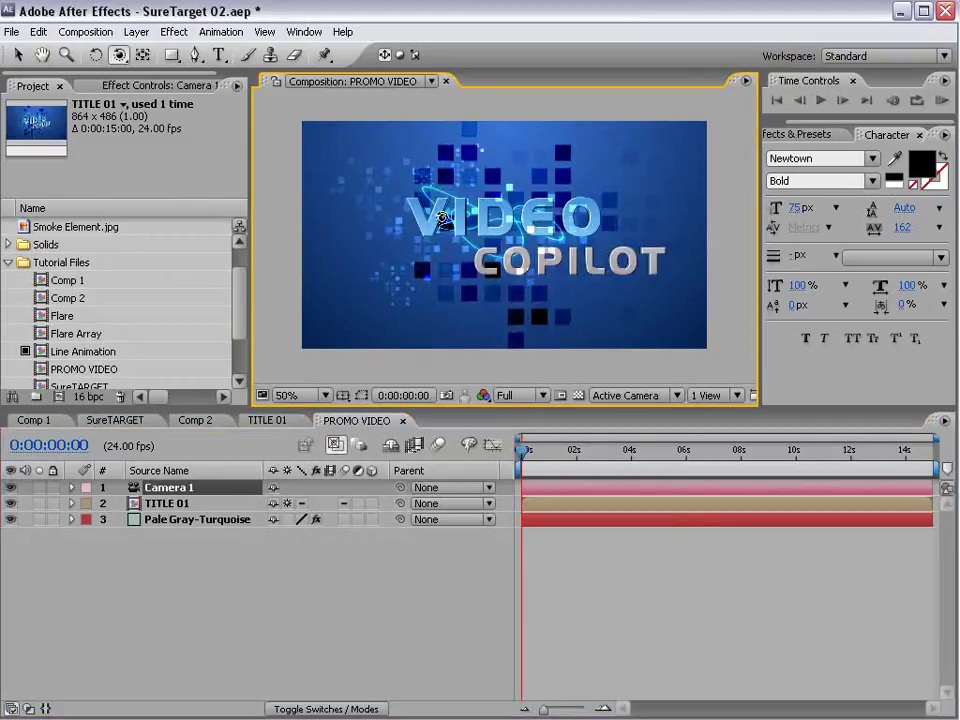
left_click(153, 505)
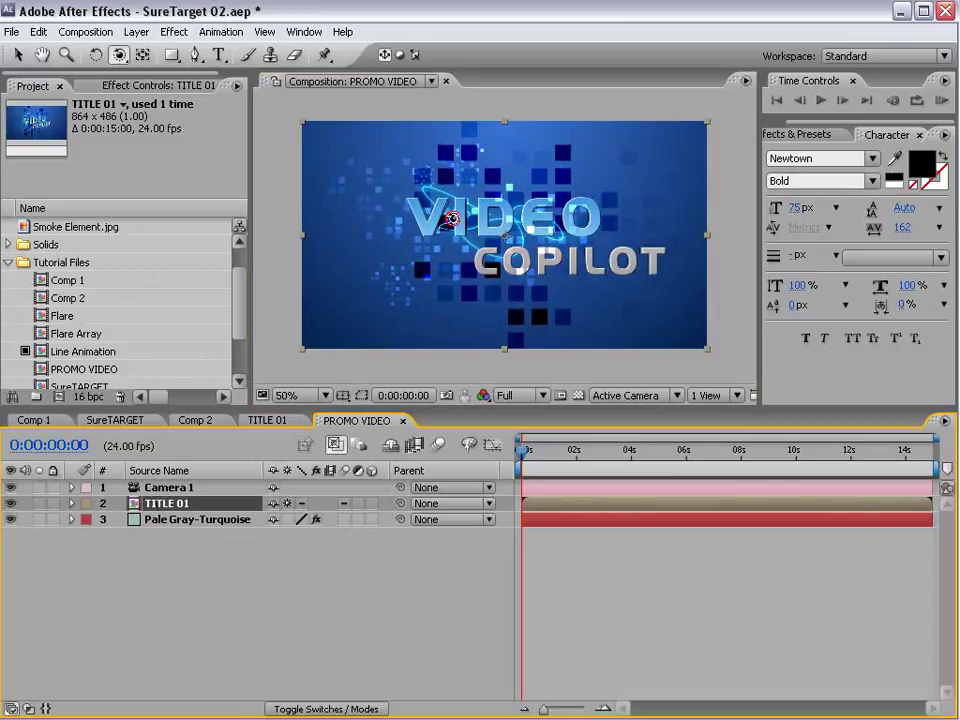
left_click_drag(453, 218, 478, 295)
key("ctrl+z")
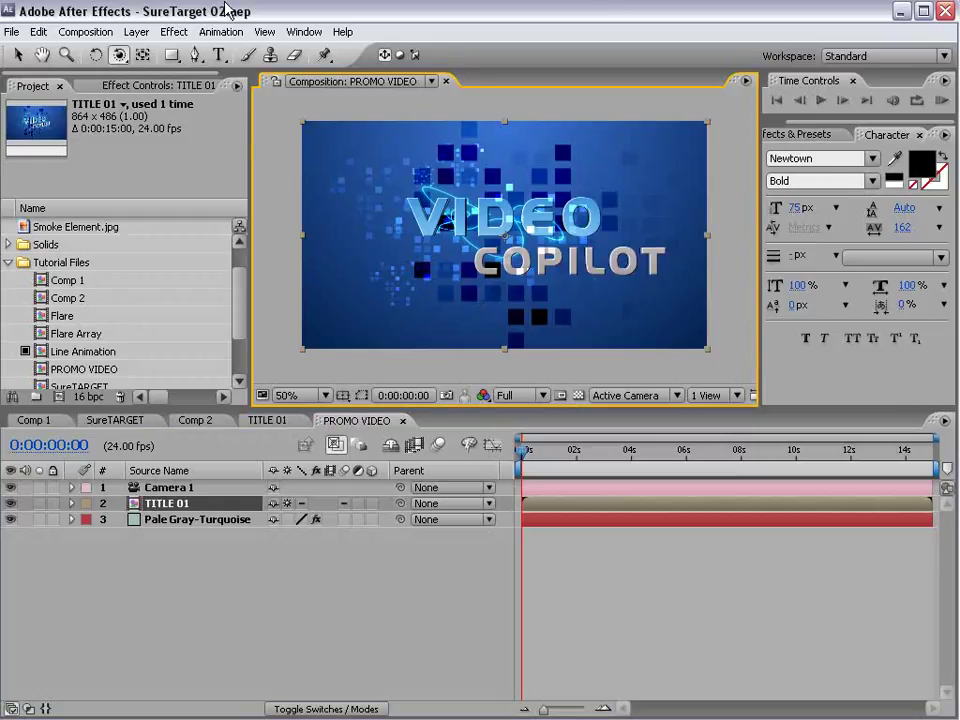
Add a null object to PROMO VIDEO and place the Camera 1 layer above it
left_click(136, 31)
mouse_move(147, 51)
left_click(394, 113)
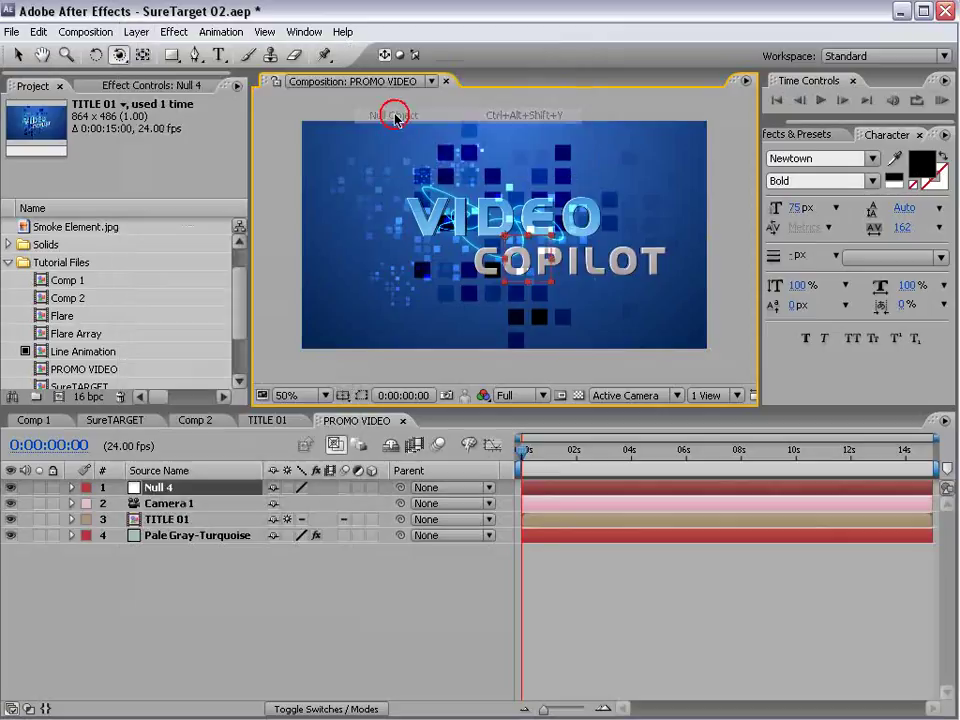
left_click_drag(168, 507, 160, 487)
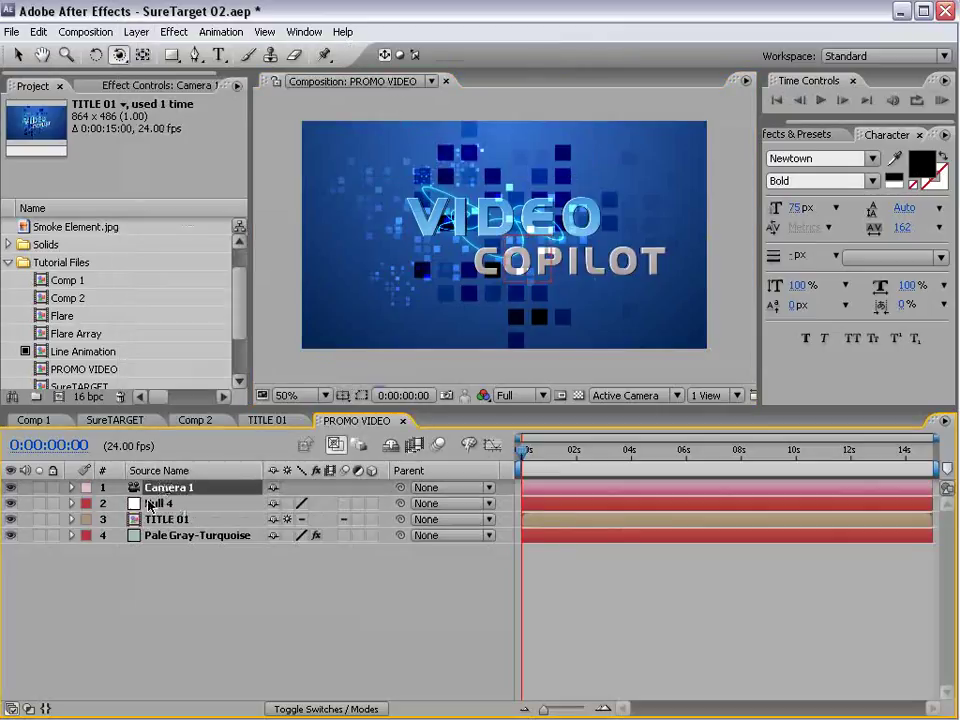
Rename the null layer as Sure Target and parent Camera 1 to it
left_click(149, 505)
key("Return")
type("Sure ")
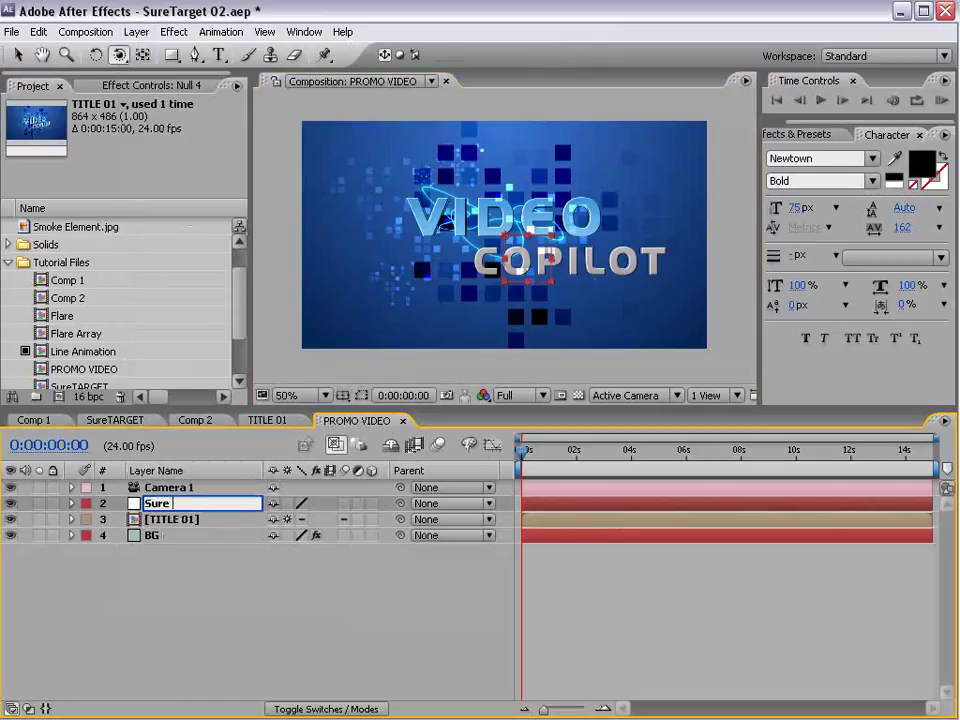
type("Target")
key("Return")
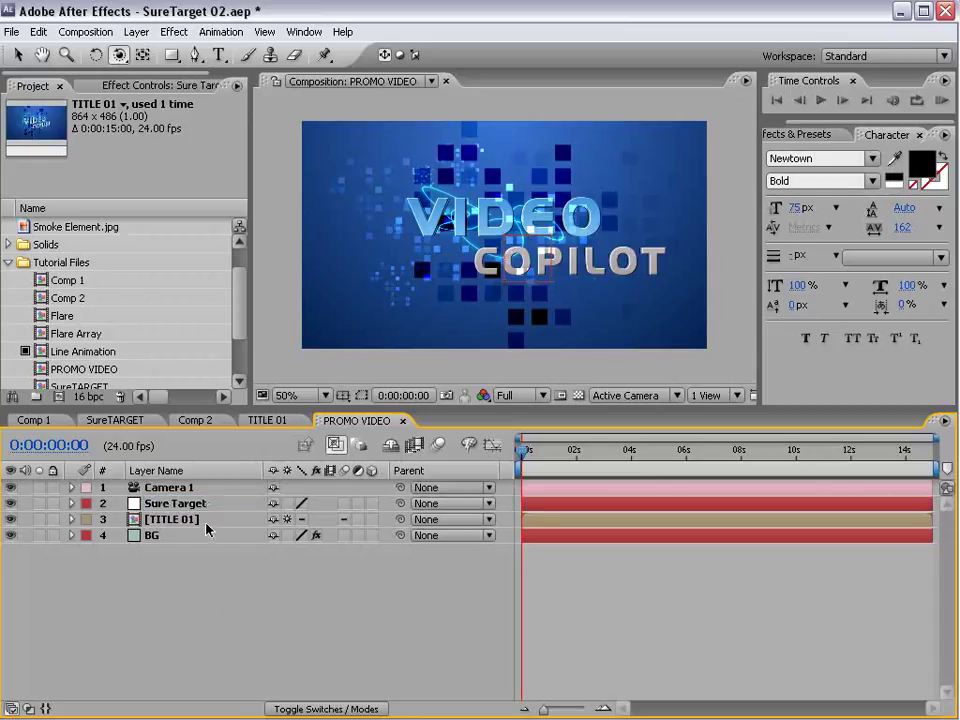
left_click_drag(399, 489, 162, 504)
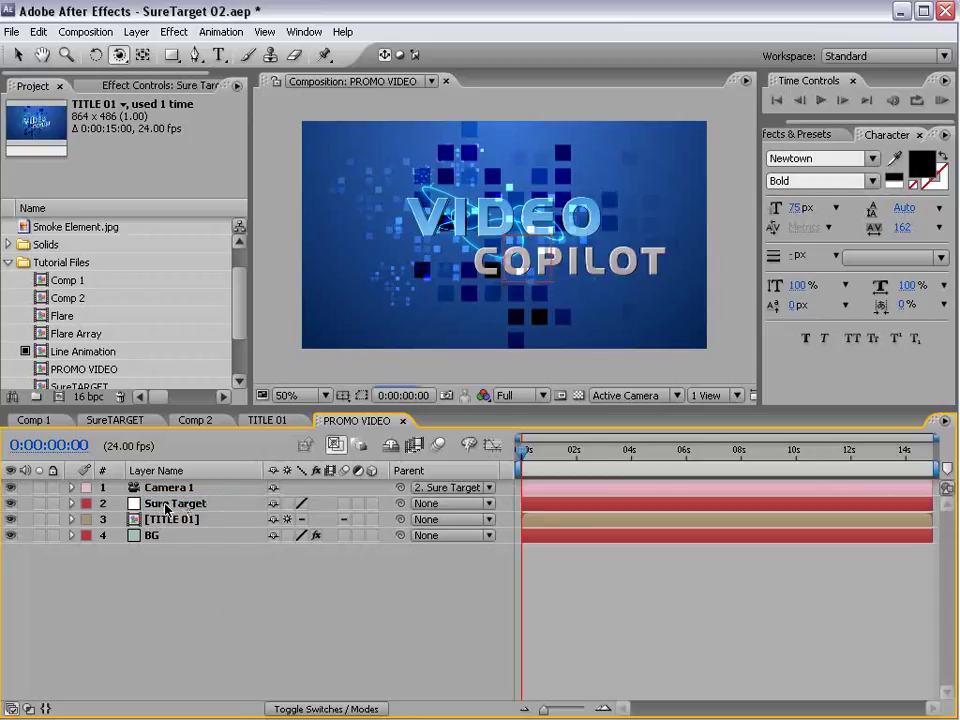
Find the SureTarget animation preset and apply it to the Sure Target null layer
left_click(790, 134)
type("mosaic")
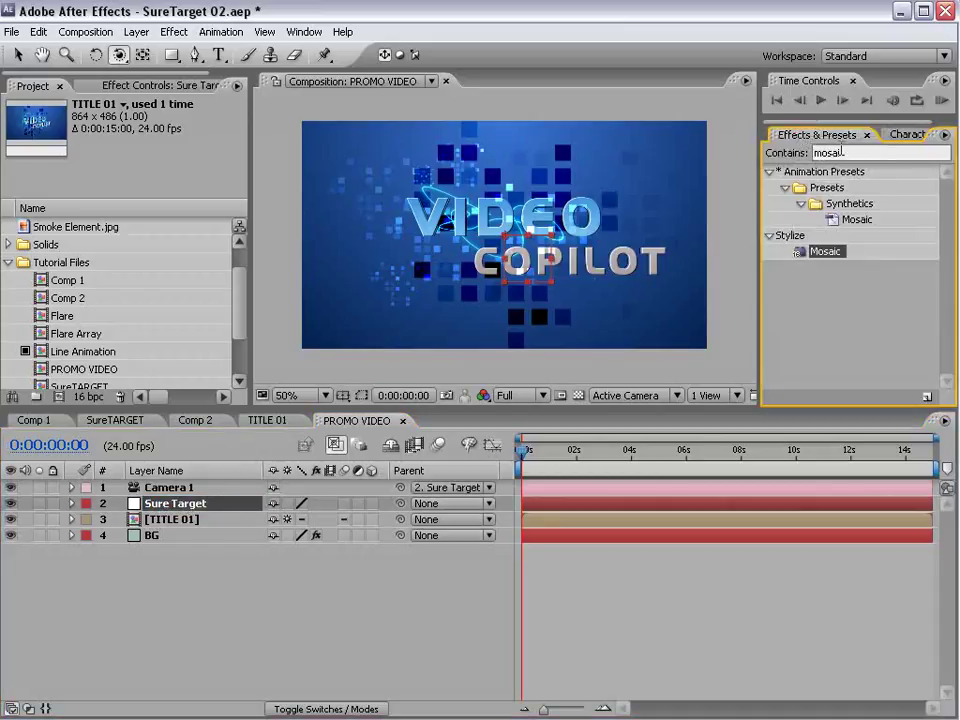
key("BackSpace")
key("BackSpace")
key("BackSpace")
key("BackSpace")
key("BackSpace")
type("suretar")
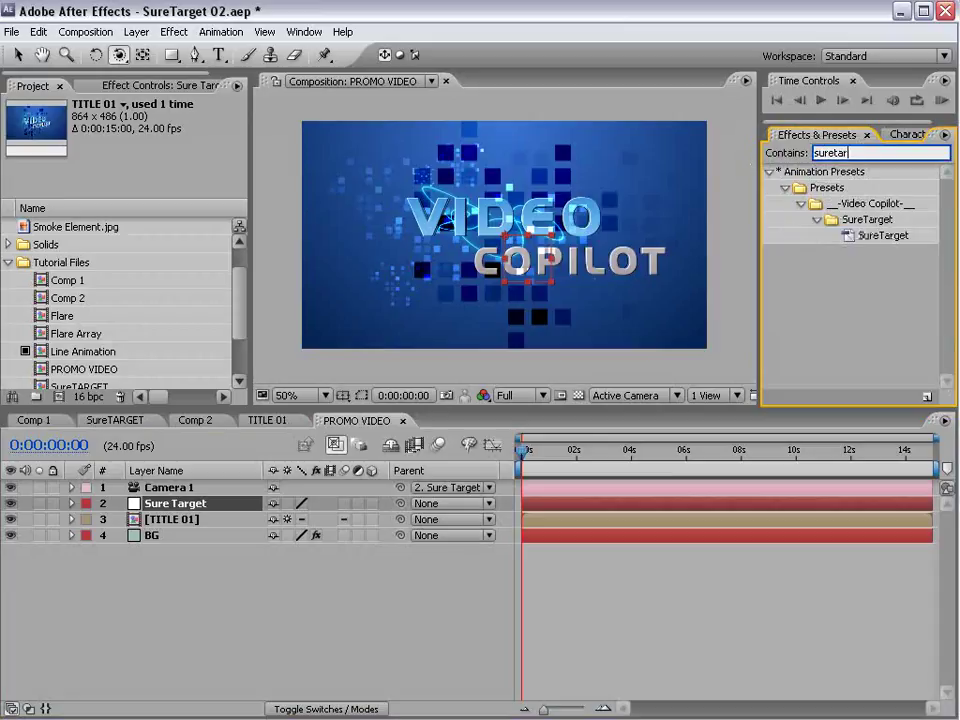
left_click(884, 237)
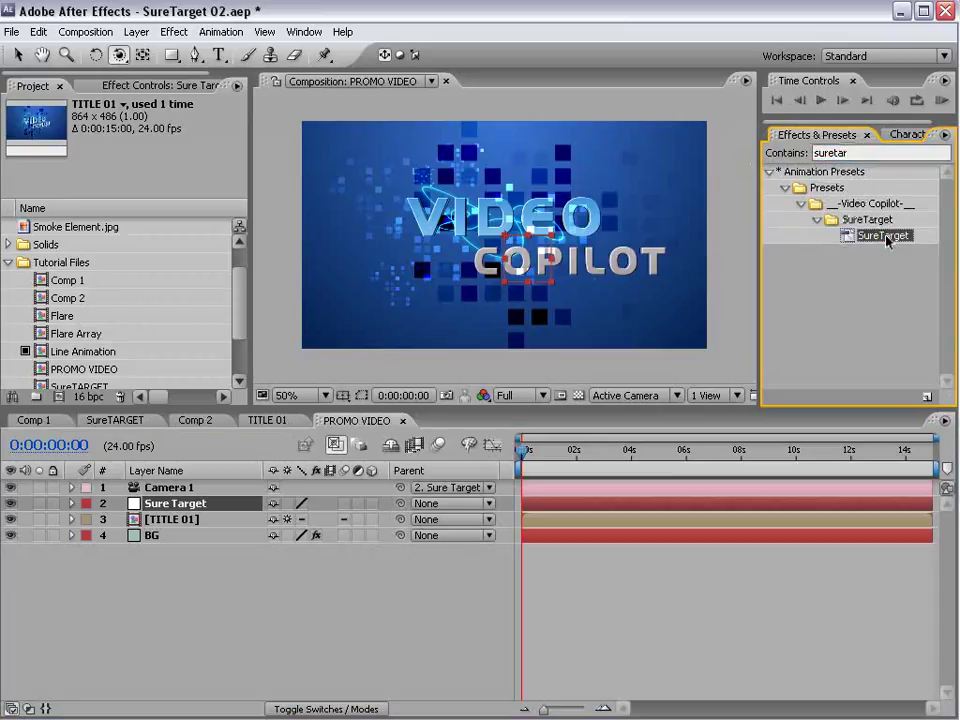
left_click_drag(886, 240, 170, 507)
left_click(190, 551)
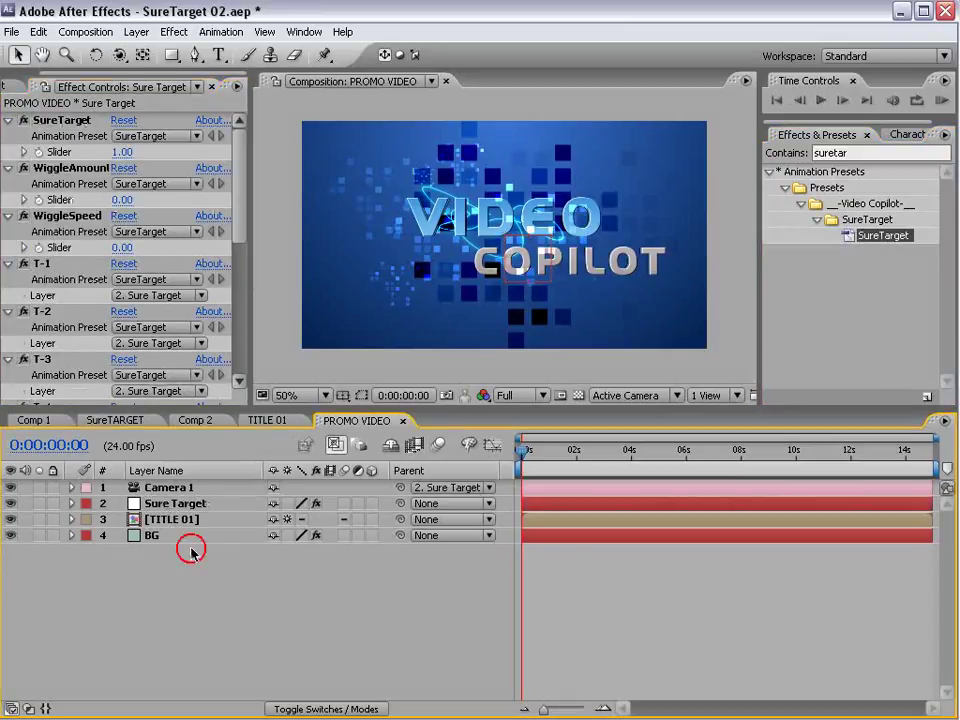
Switch the composition view to Custom View 1 and duplicate the TITLE 01 layer
left_click(181, 516)
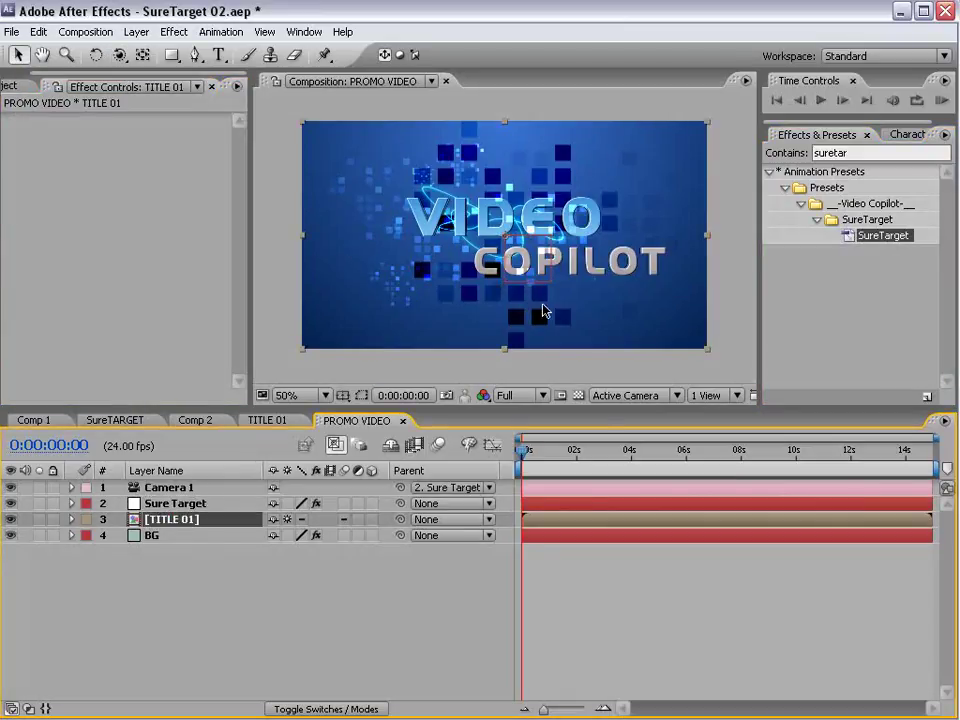
left_click(612, 395)
left_click(622, 566)
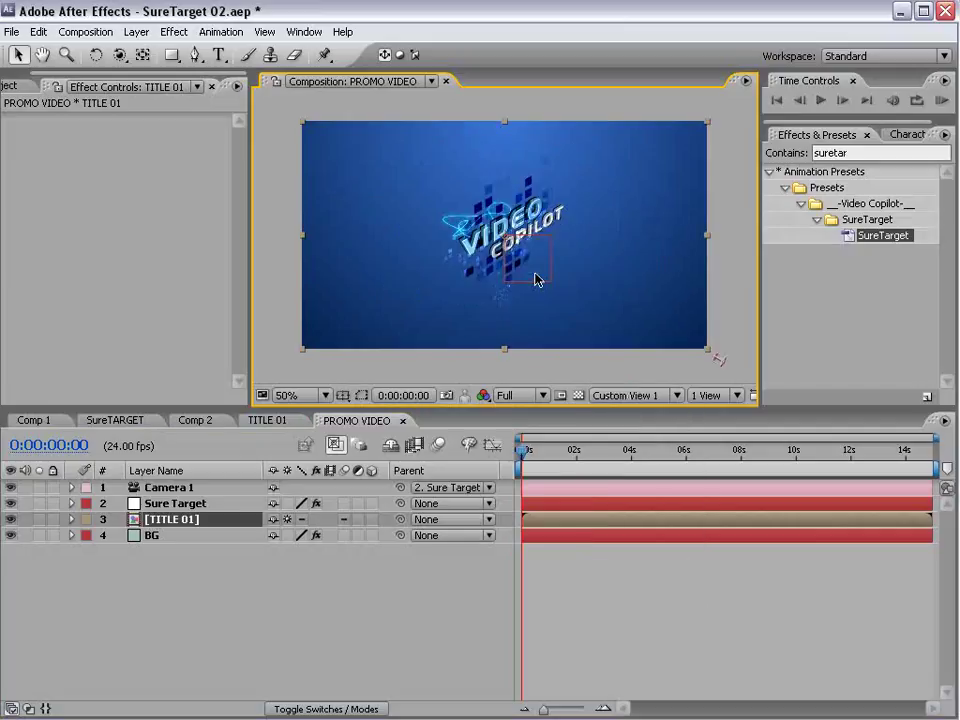
left_click(111, 605)
left_click(185, 521)
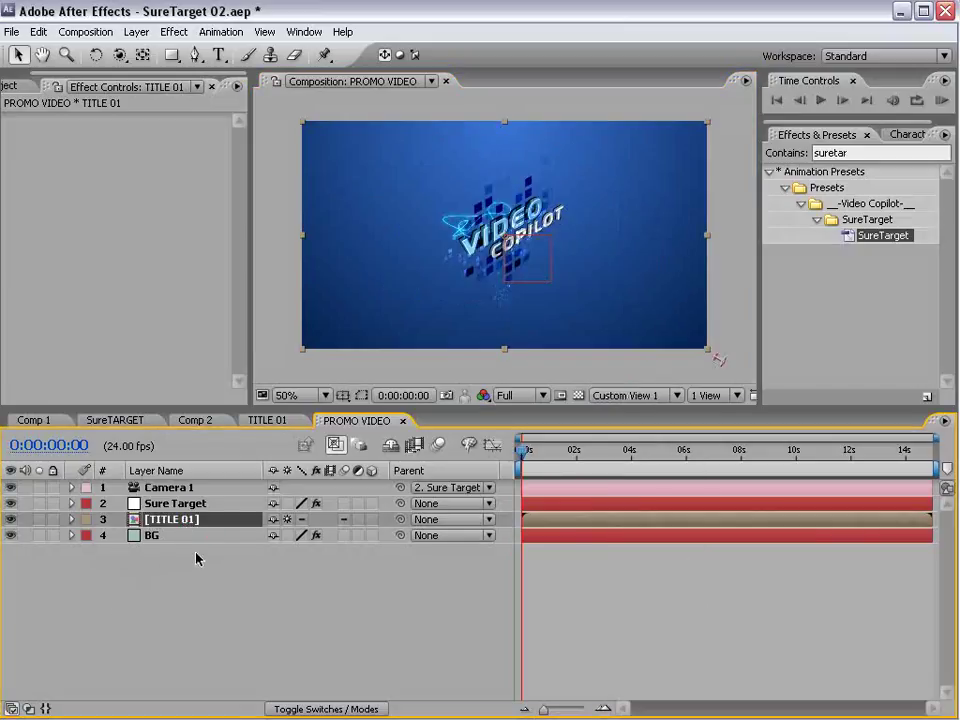
left_click(38, 31)
left_click(89, 195)
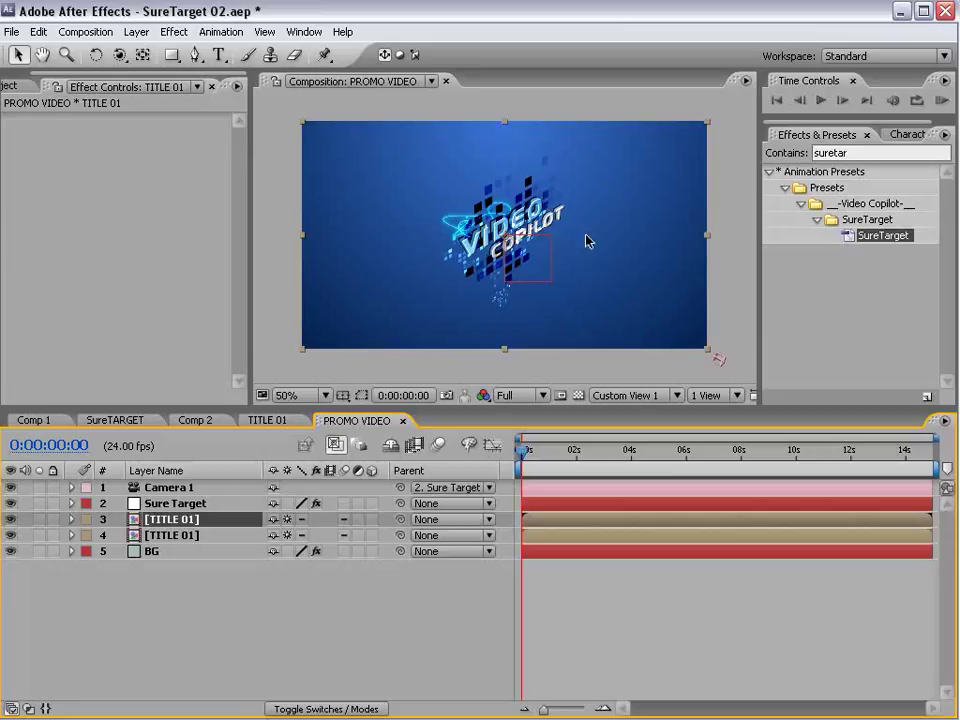
Make both TITLE 01 layers 3D and move the duplicate up and left of the original title in the composition
left_click_drag(562, 229, 530, 231)
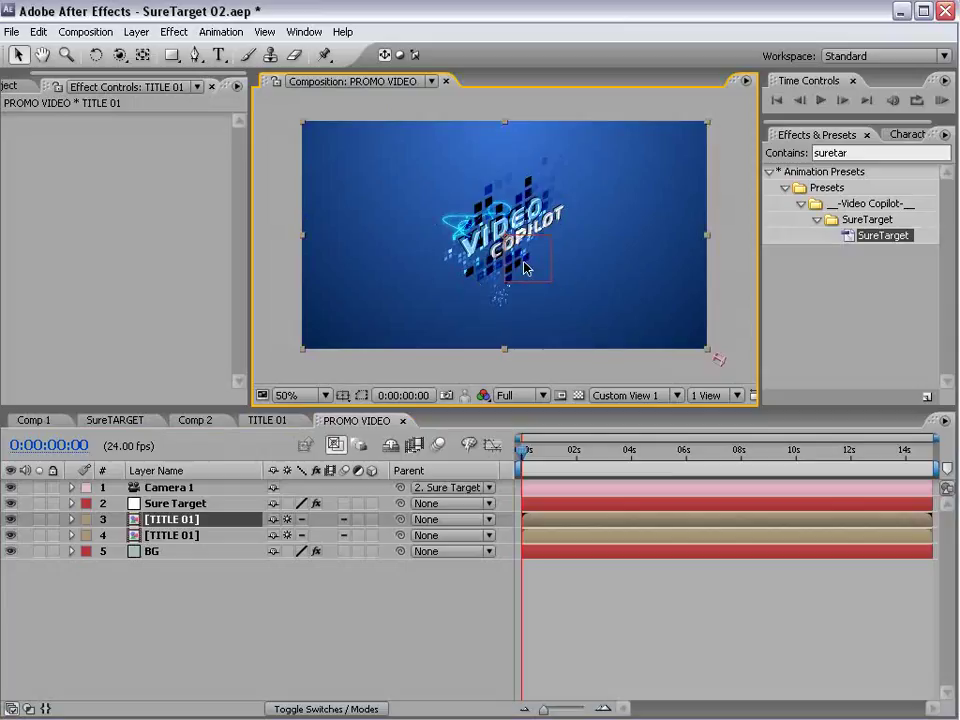
left_click(372, 519)
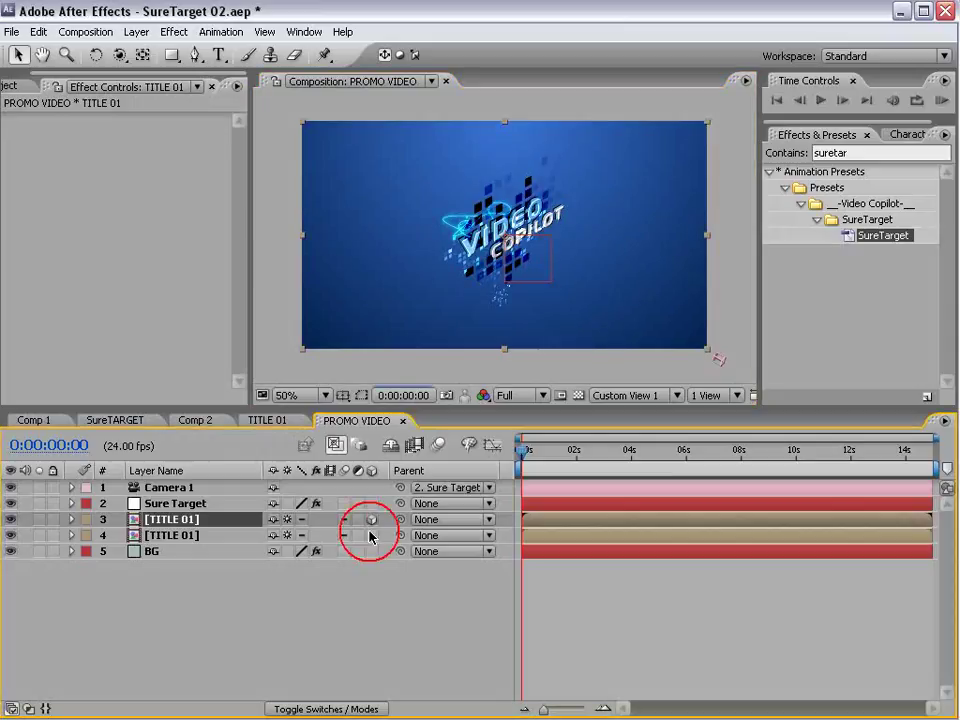
left_click(371, 535)
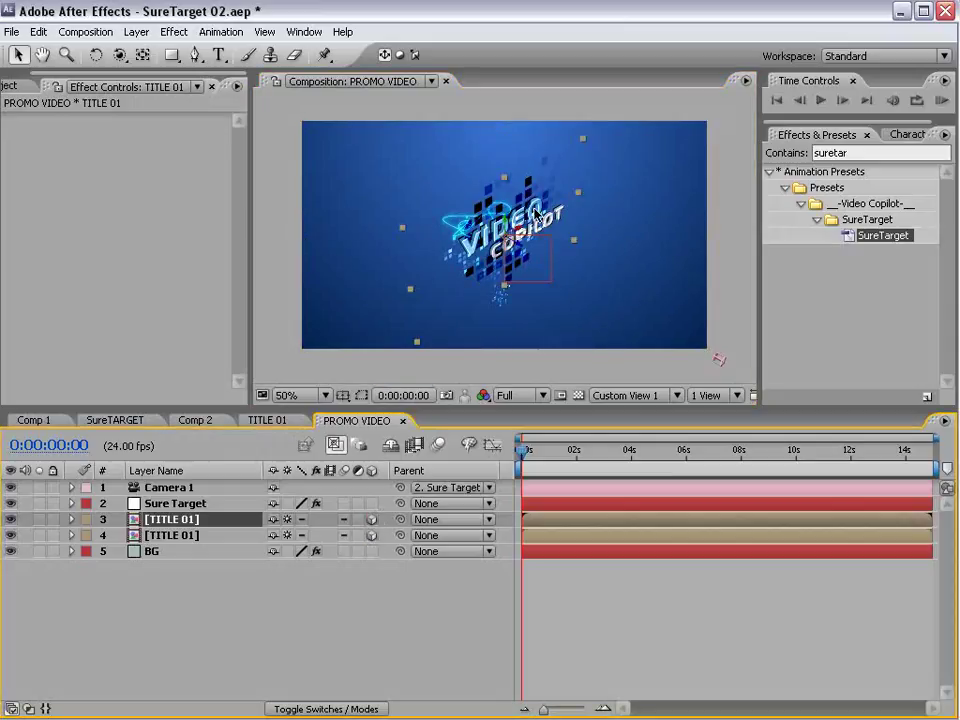
left_click_drag(510, 248, 360, 157)
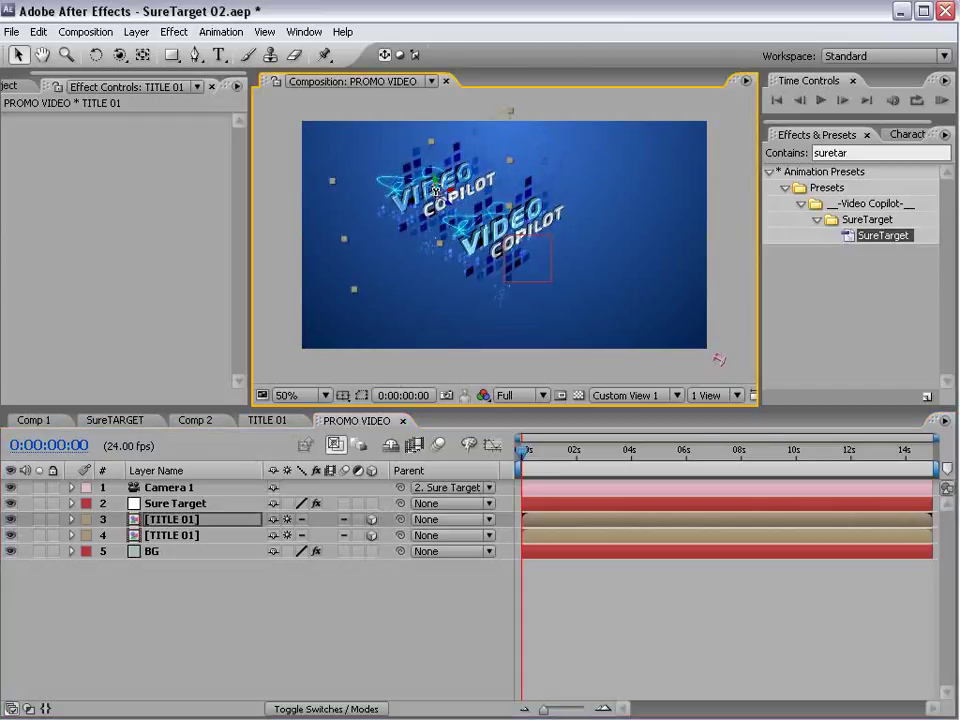
Try rotating the duplicated TITLE 01 layer in 3D and undo the rotation
key("w")
left_click_drag(432, 187, 399, 197)
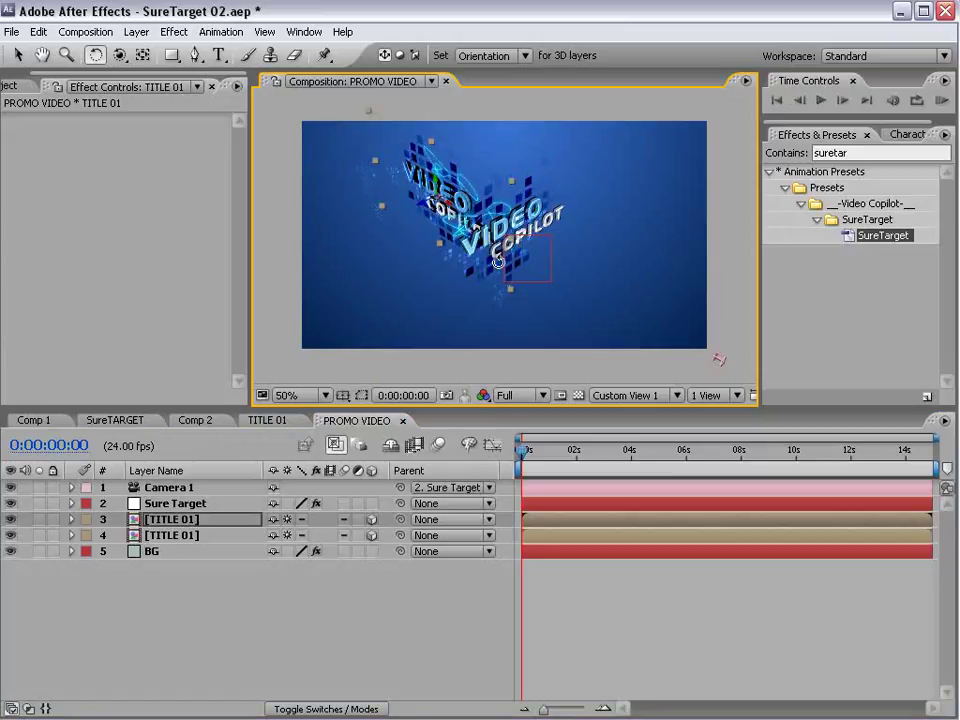
key("ctrl+z")
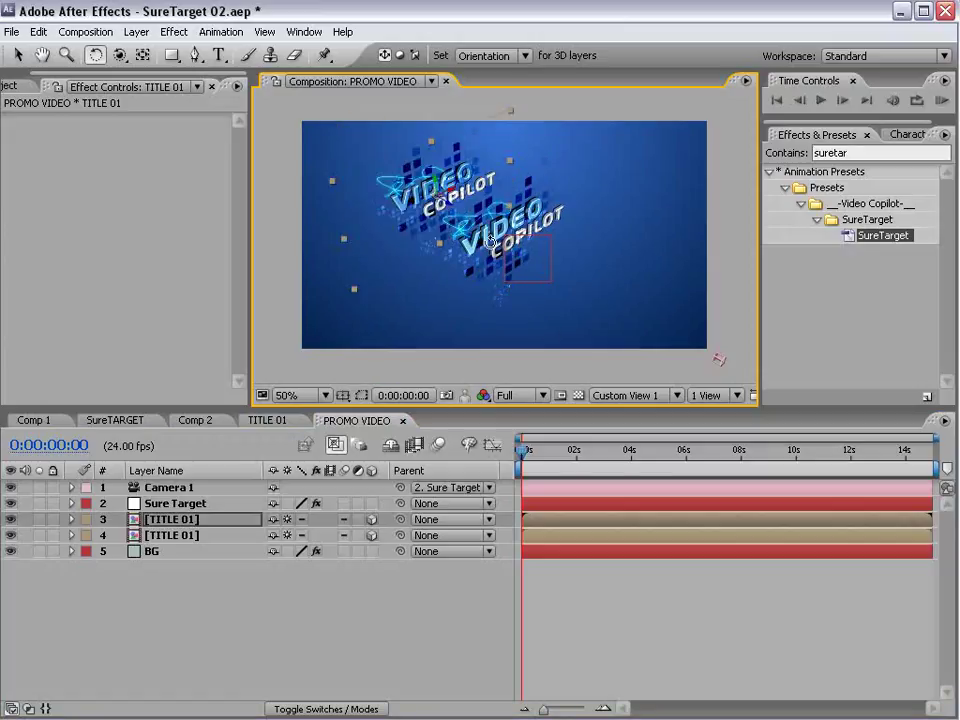
key("v")
Duplicate the offset TITLE 01 layer and move the new copy up and to the right of the other two titles
left_click(178, 527)
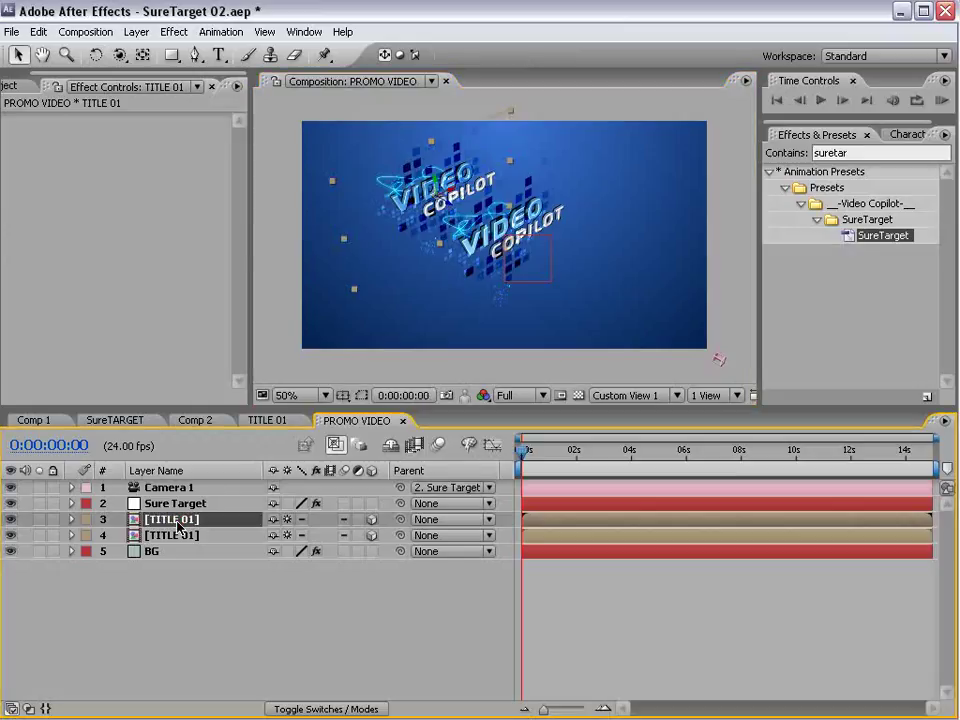
key("ctrl+d")
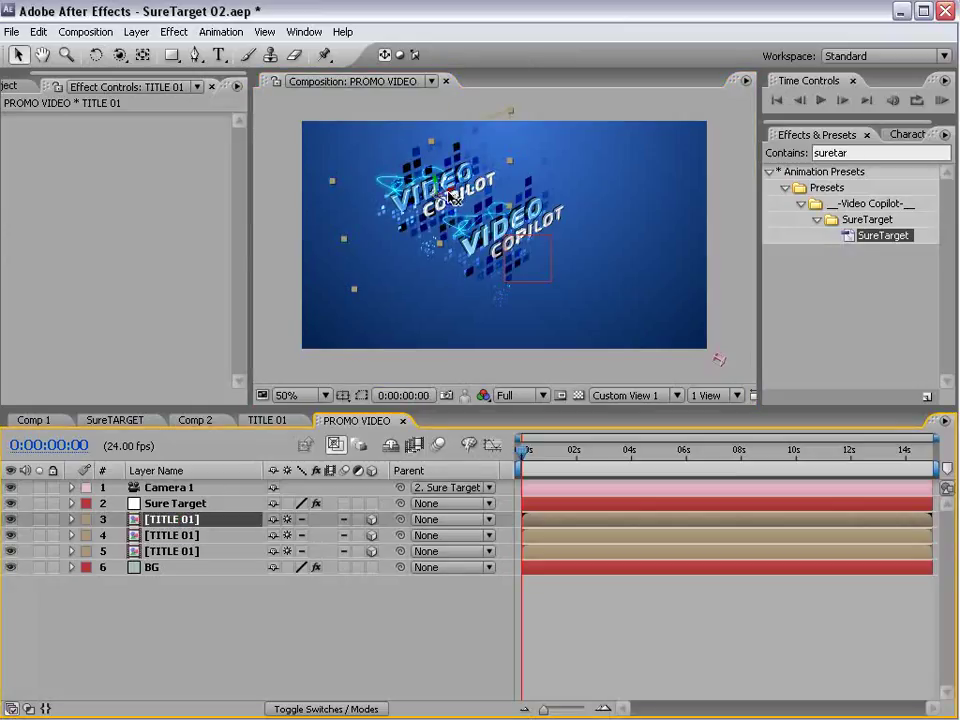
left_click_drag(454, 189, 783, 114)
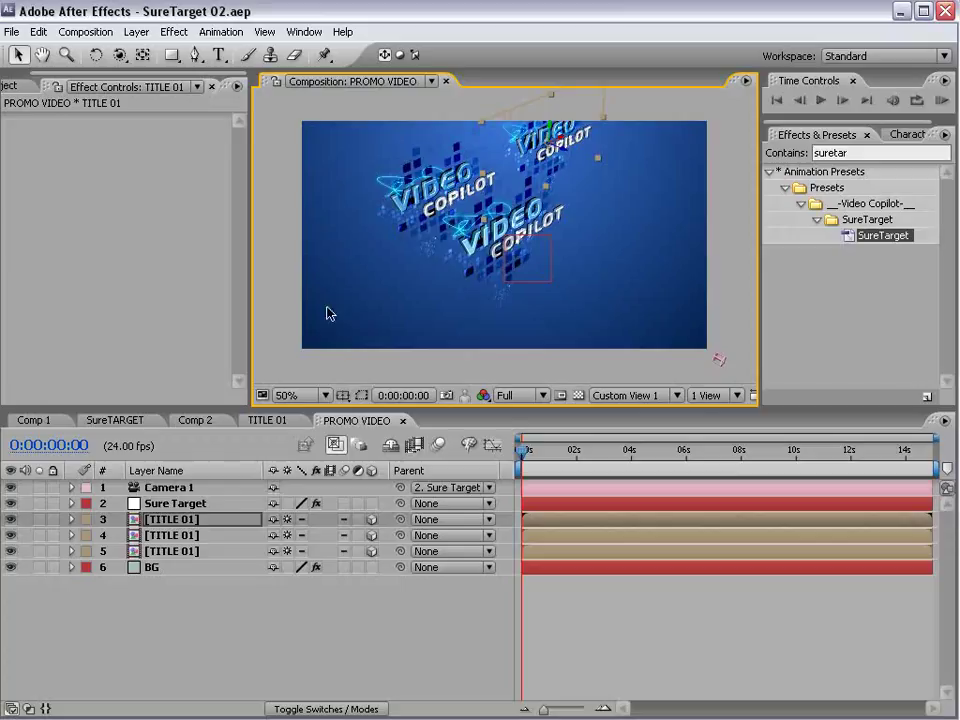
Hide the Line Animation and Blocks layers in the TITLE 01 composition, enlarging the timeline to reach them
left_click(263, 420)
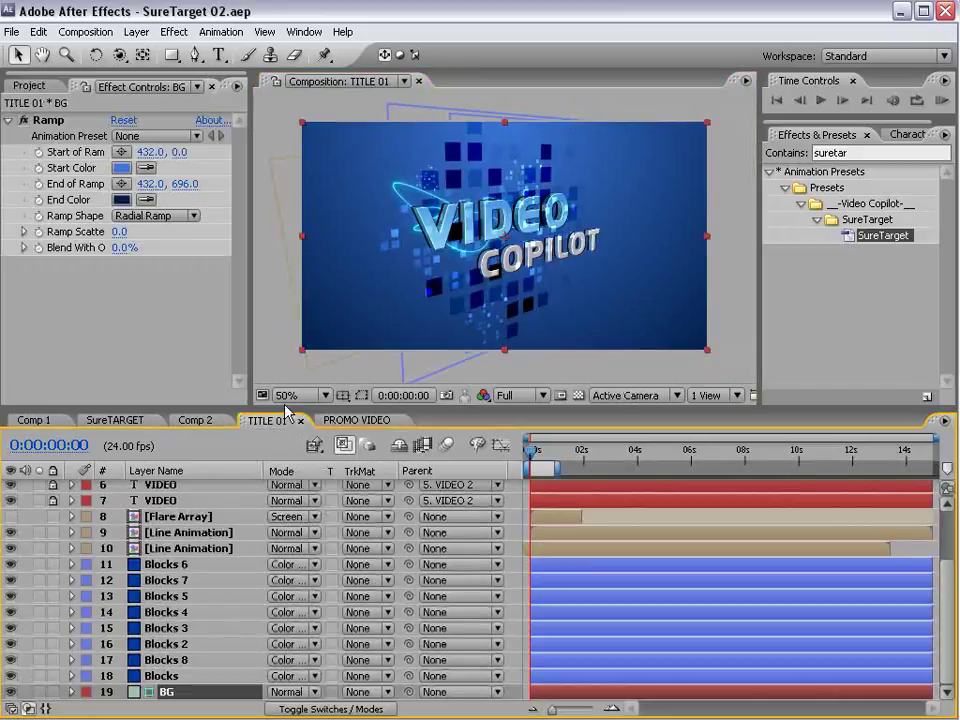
left_click_drag(285, 403, 285, 211)
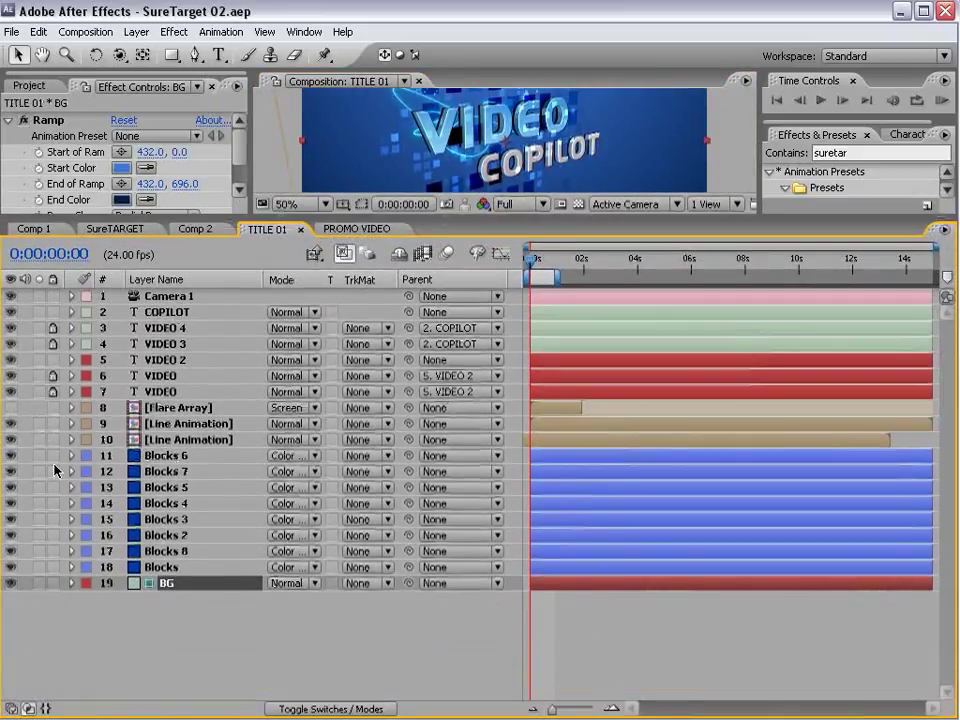
left_click_drag(10, 430, 11, 576)
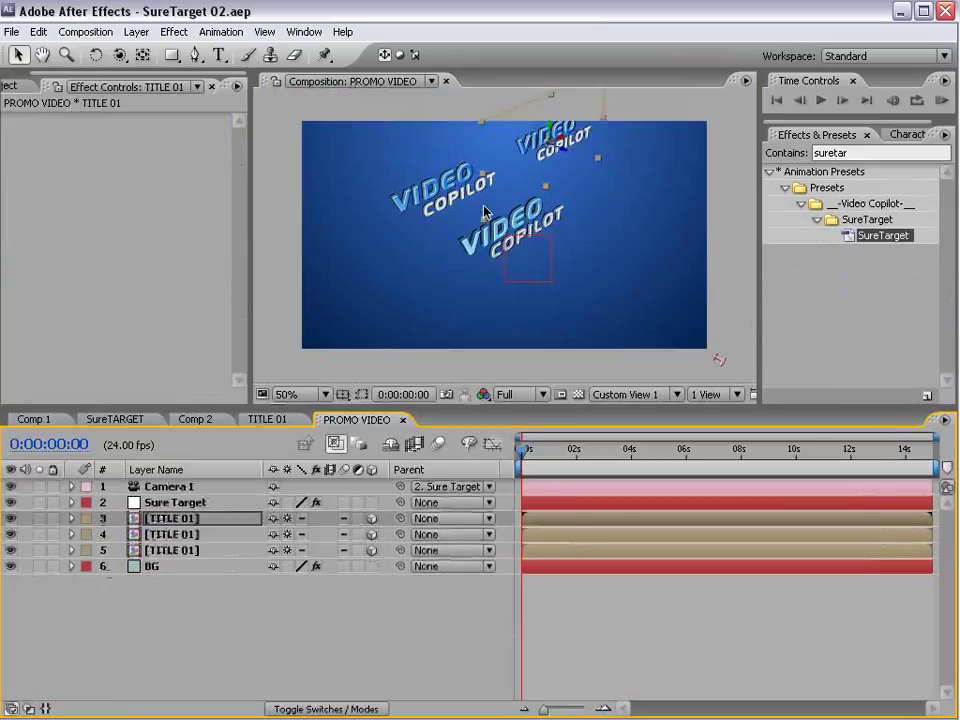
In PROMO VIDEO, move the layer 4 title to the right along its X axis and lower the layer 3 title
left_click(440, 206)
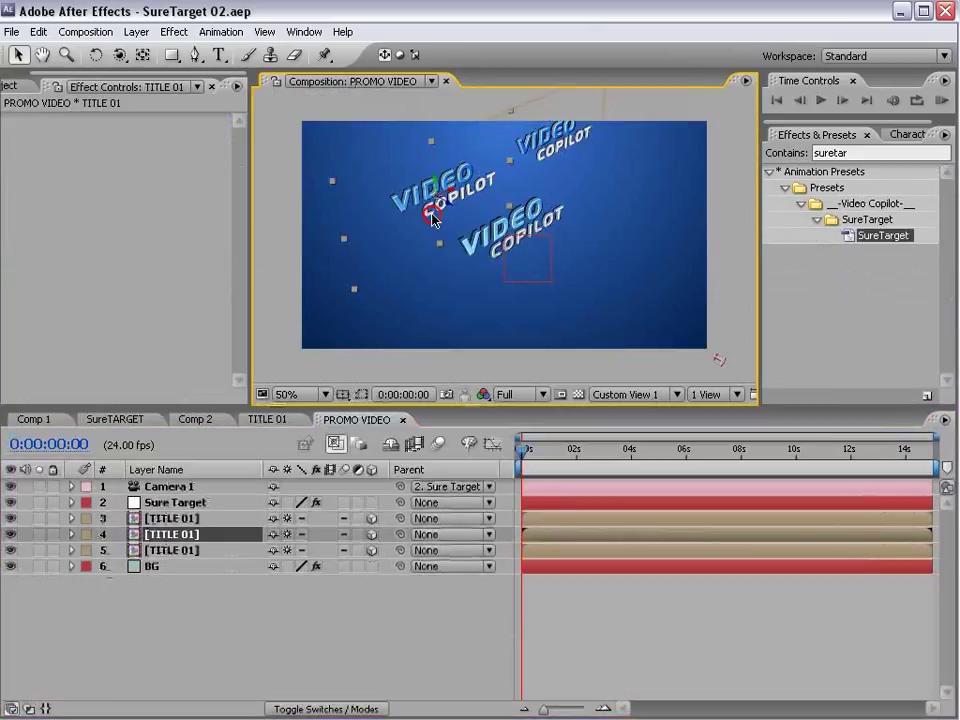
left_click_drag(446, 192, 655, 113)
left_click(578, 127)
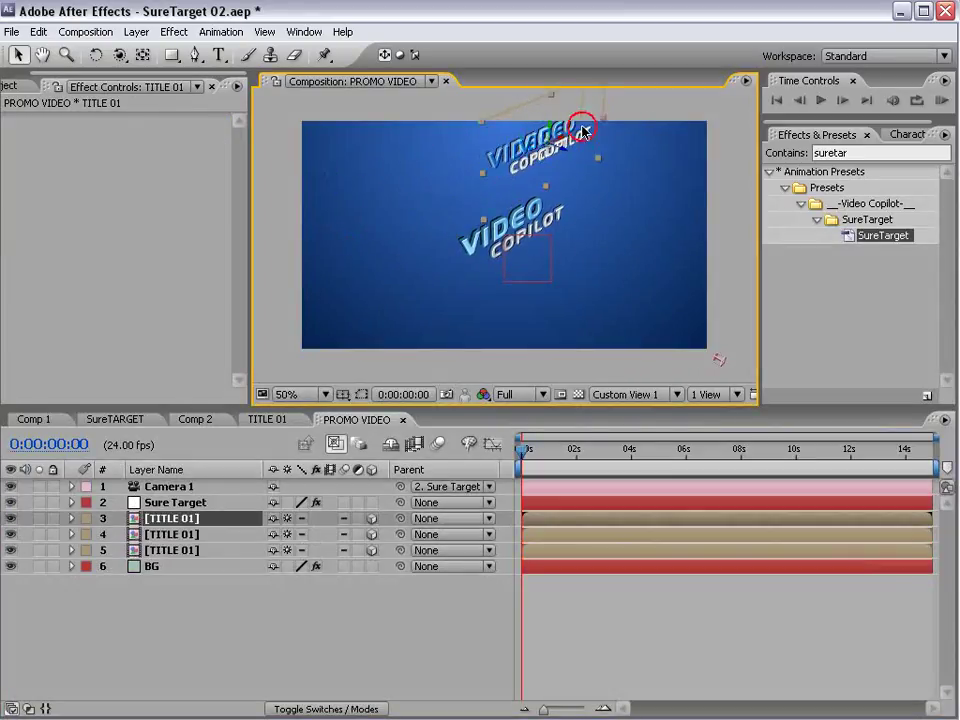
left_click_drag(547, 127, 567, 340)
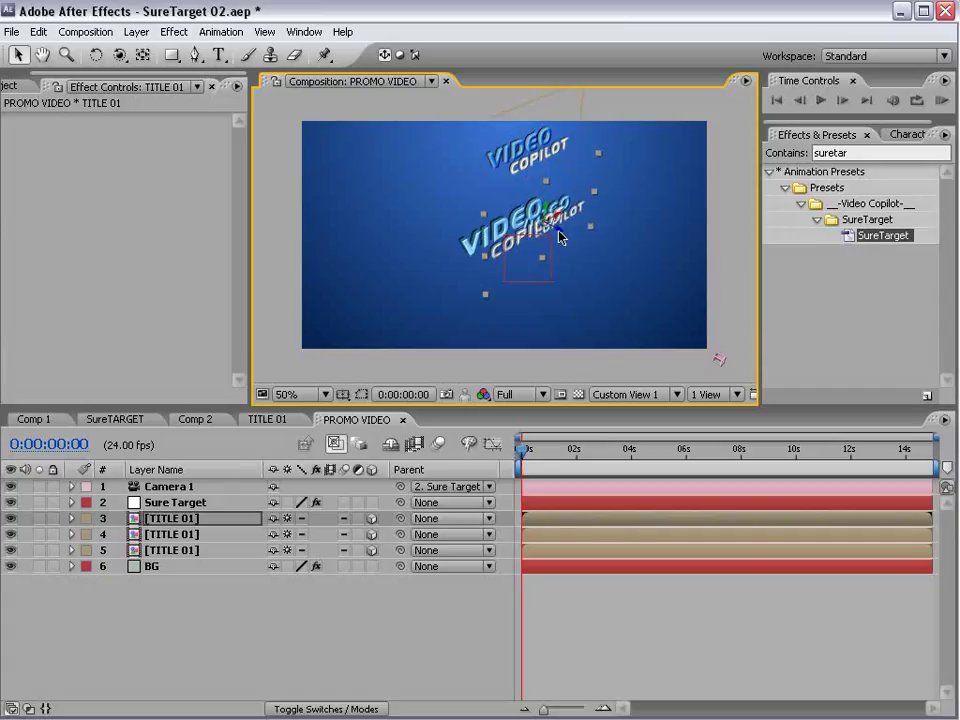
Orbit the custom view to a more frontal angle and bring the layer 3 title forward in depth, adjusting its height
key("c")
left_click_drag(568, 246, 525, 243)
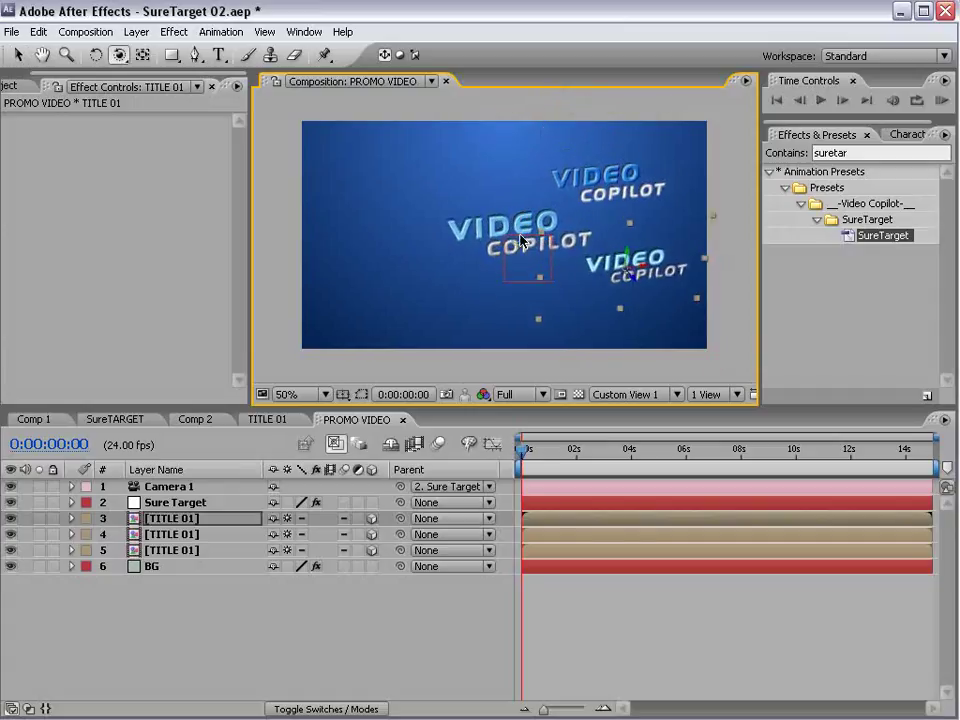
key("v")
left_click_drag(635, 277, 767, 480)
left_click_drag(660, 363, 678, 232)
Move the layer 4 title up and farther back, and shift the layer 3 title farther right
left_click(598, 183)
left_click_drag(634, 194, 481, 85)
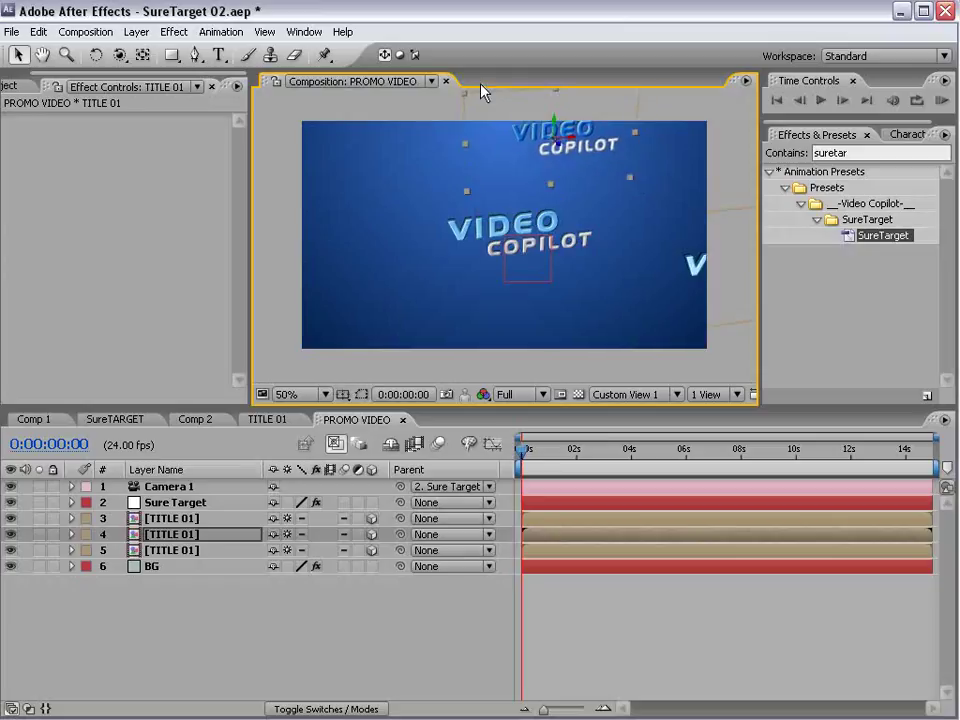
left_click(716, 272)
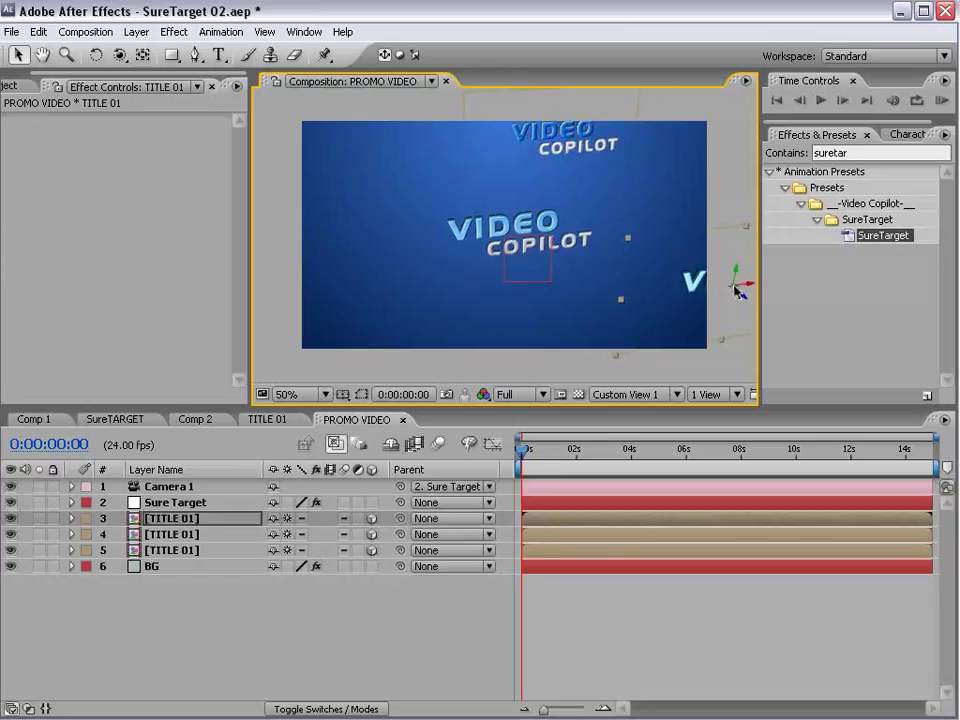
left_click_drag(752, 280, 815, 289)
Pan the composition view and select each title in turn to match its position with its layer number
key("space")
left_click_drag(612, 210, 501, 224)
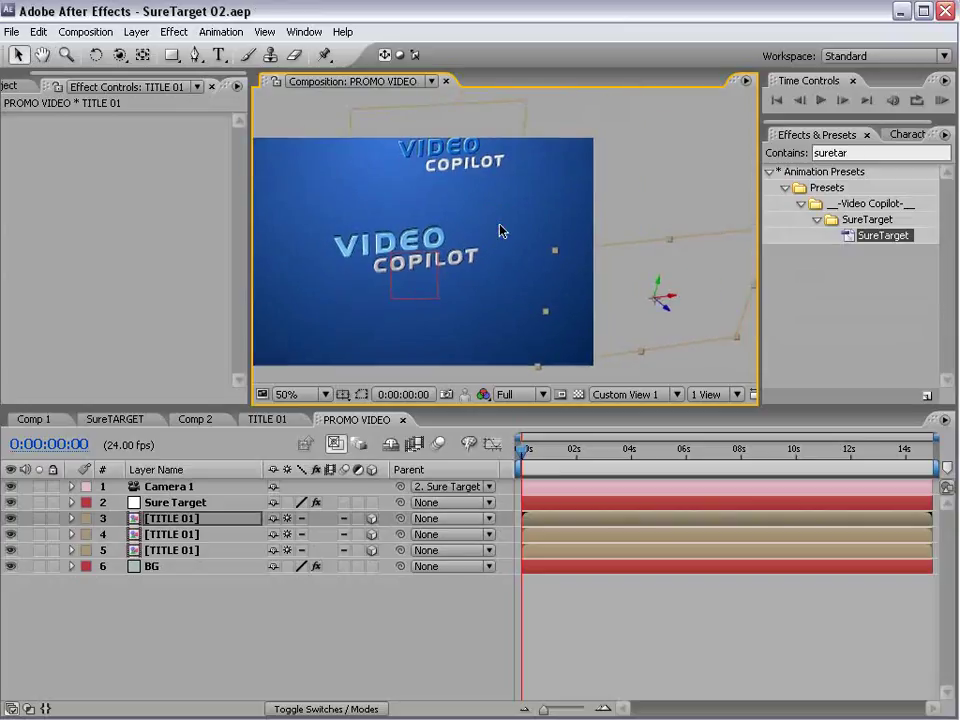
left_click(184, 579)
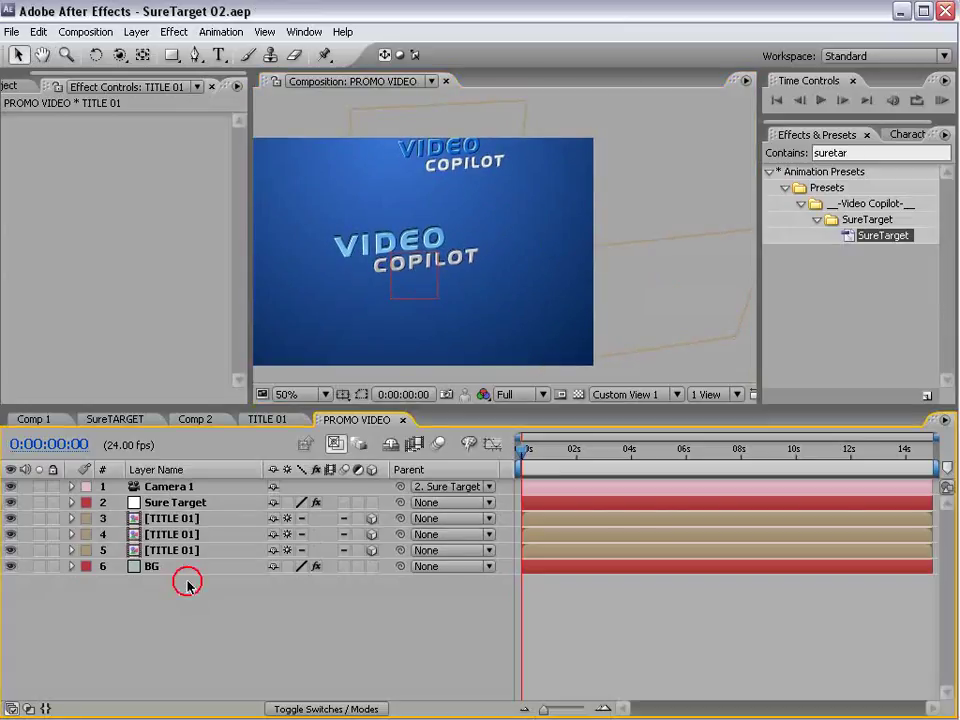
left_click(185, 503)
left_click(370, 244)
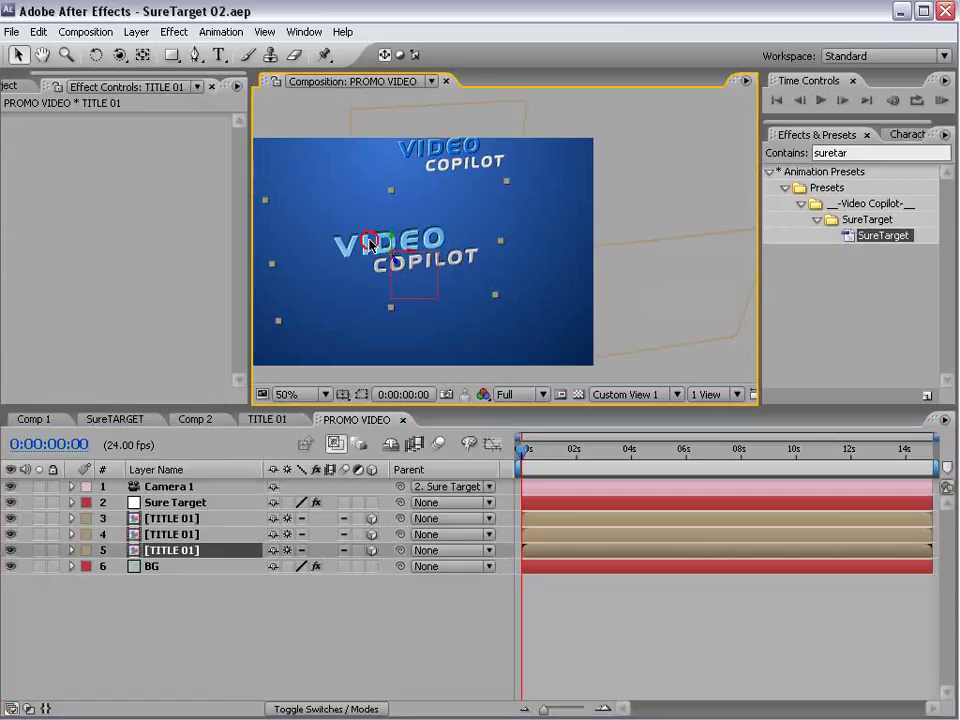
left_click(407, 158)
left_click(683, 290)
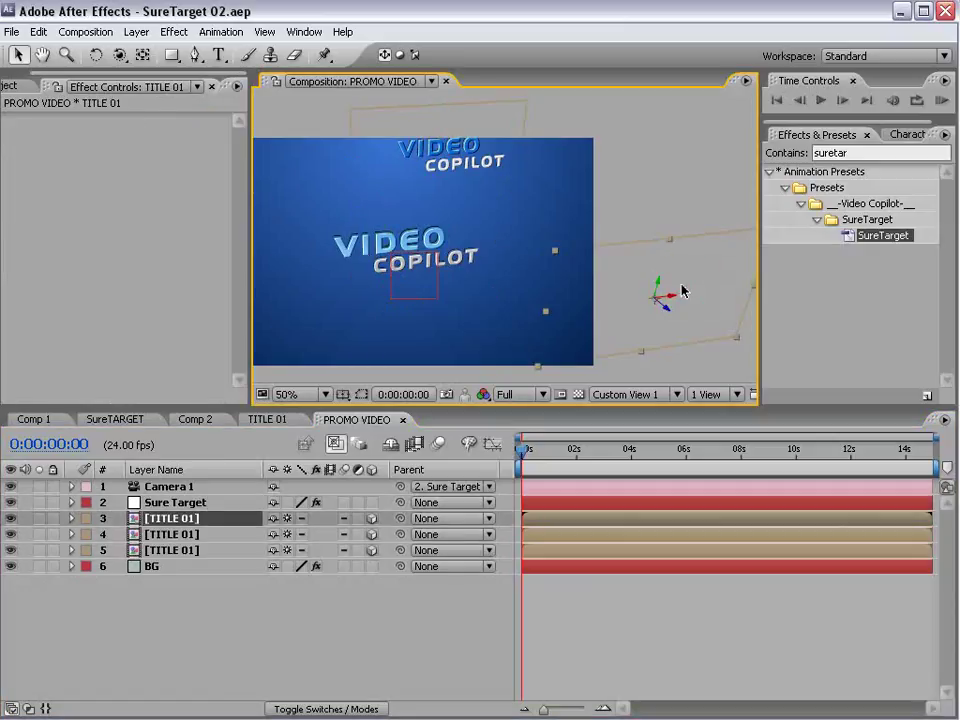
left_click(349, 242)
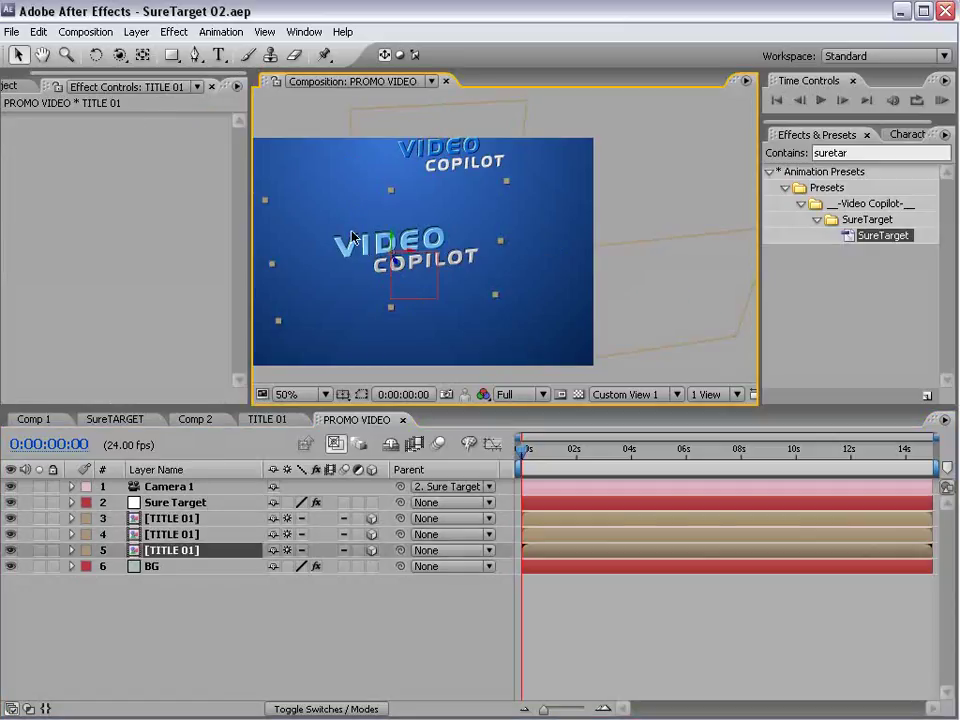
left_click(448, 144)
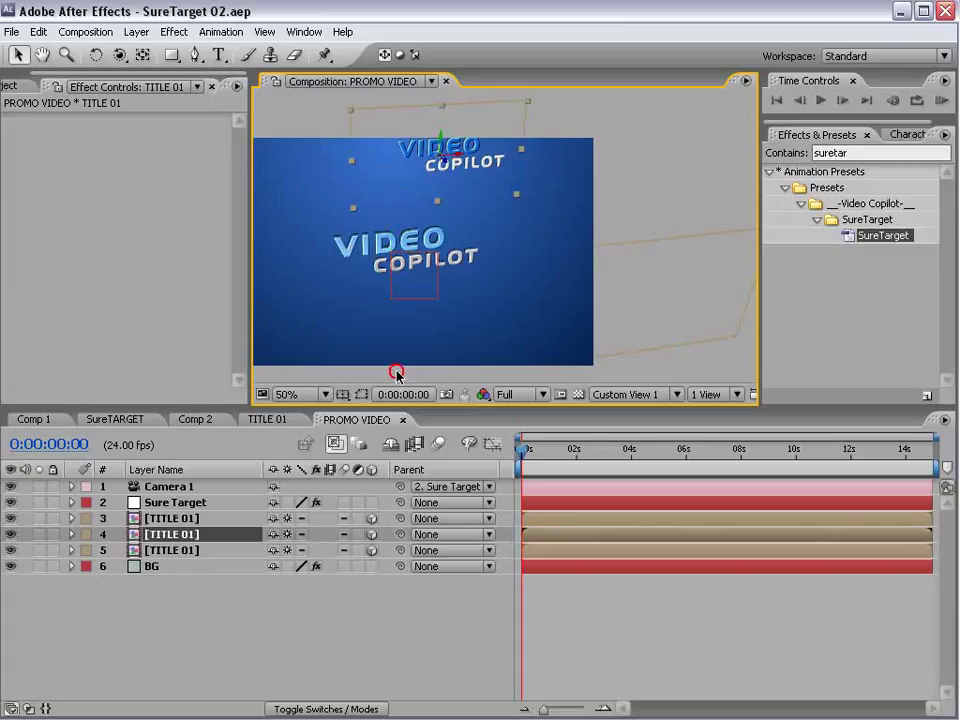
left_click(613, 299)
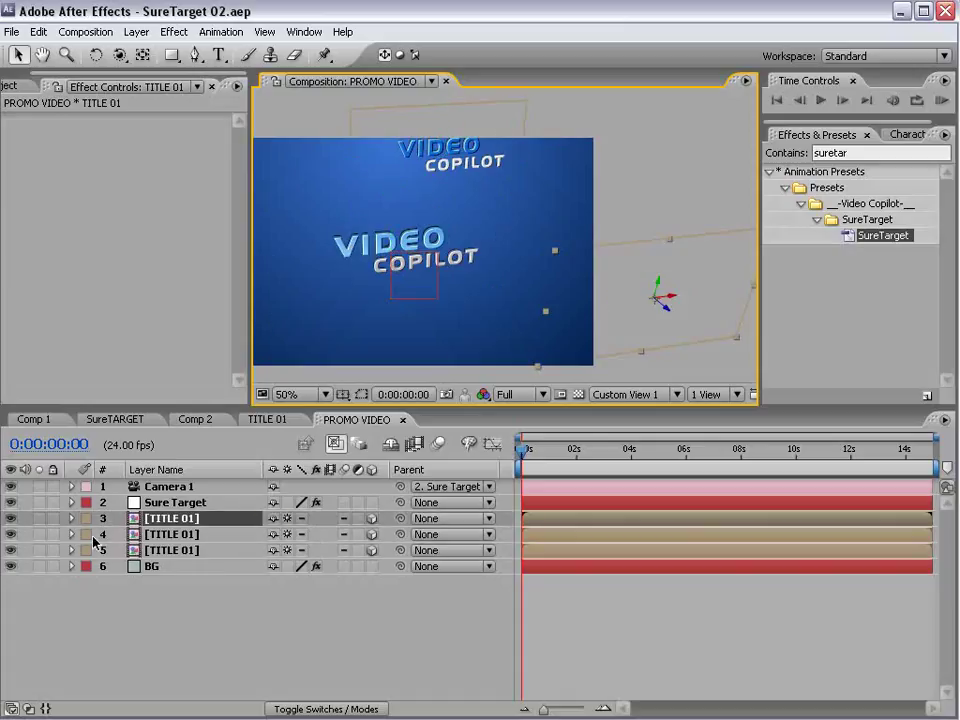
Show the Sure Target null's effect controls and collapse the WiggleAmount and WiggleSpeed effects
left_click(218, 502)
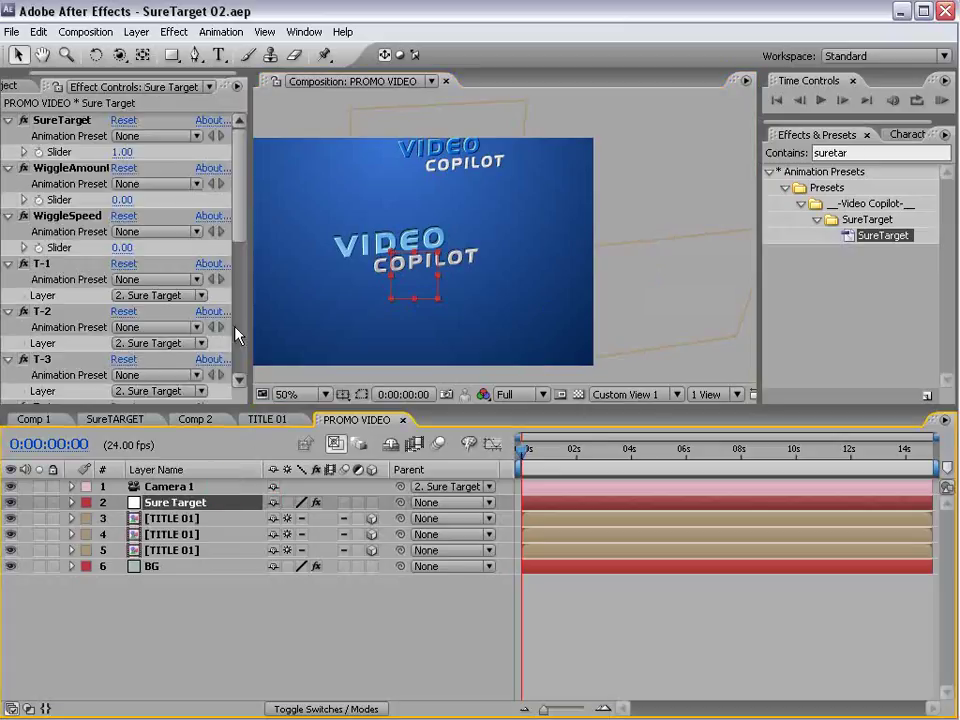
left_click(8, 168)
left_click(8, 184)
left_click(8, 199)
left_click(8, 199)
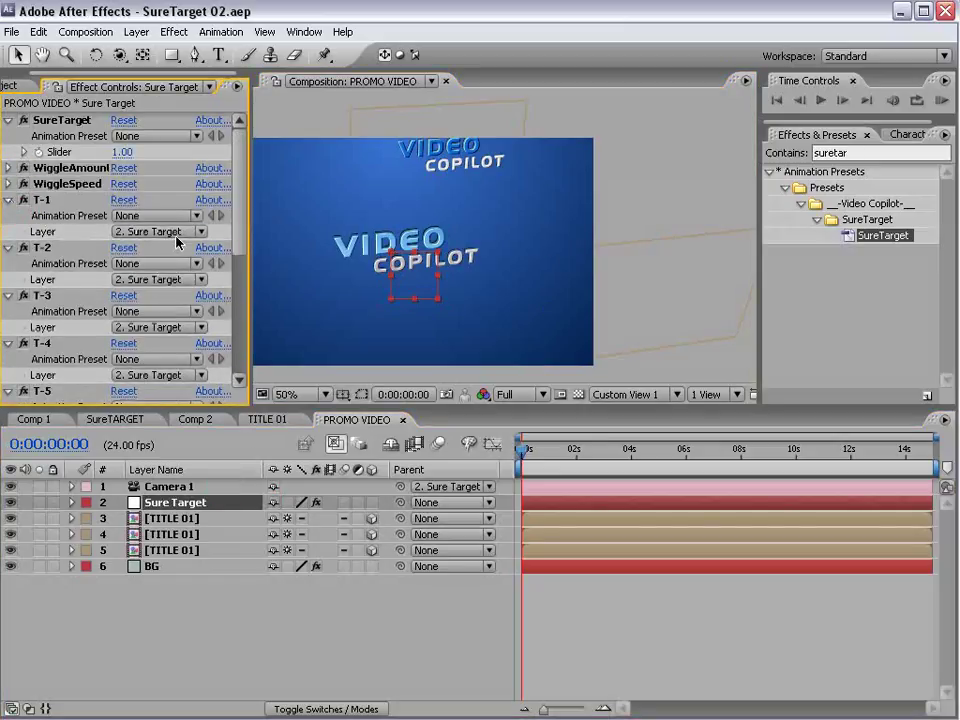
Assign the target layers on the Sure Target null: T-1 to 5. TITLE 01, T-2 to 4. TITLE 01 and T-3 to 3. TITLE 01
left_click(165, 230)
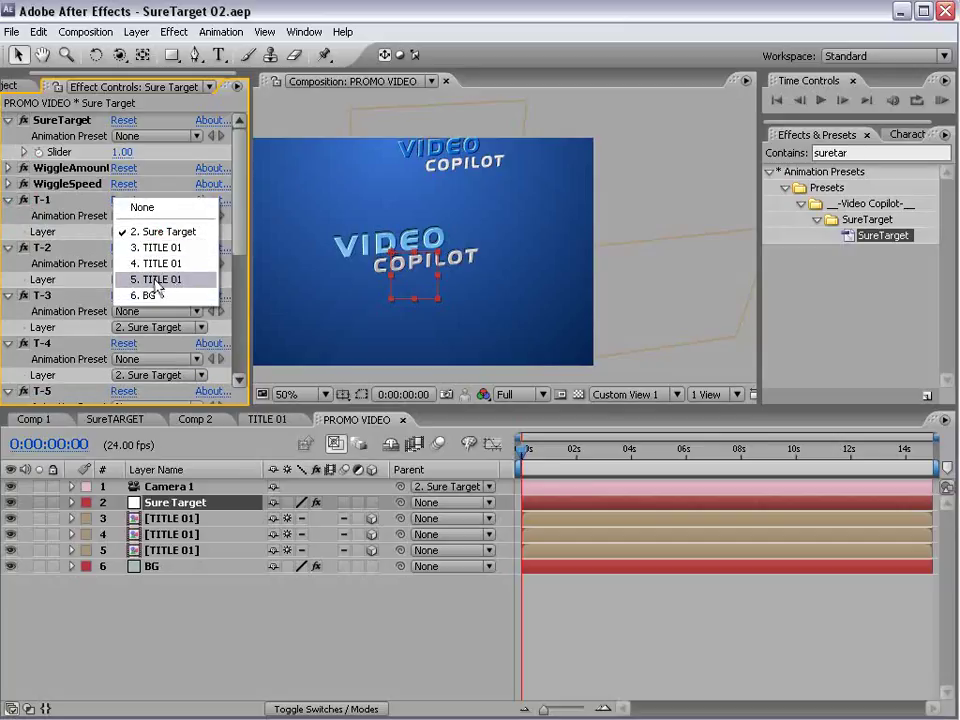
left_click(158, 280)
left_click(48, 249)
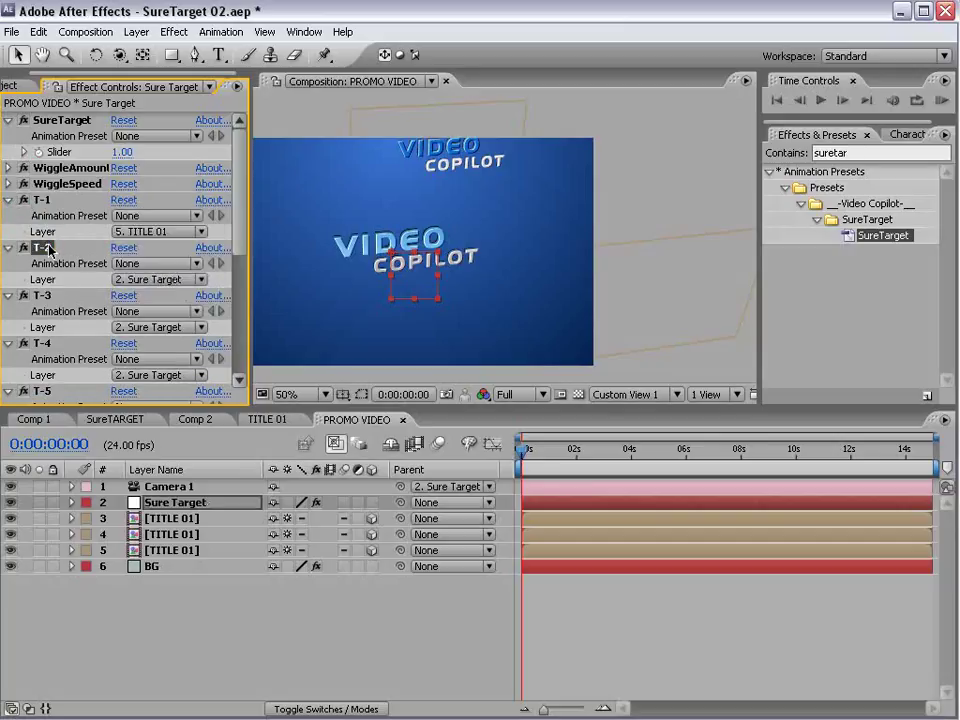
left_click(155, 279)
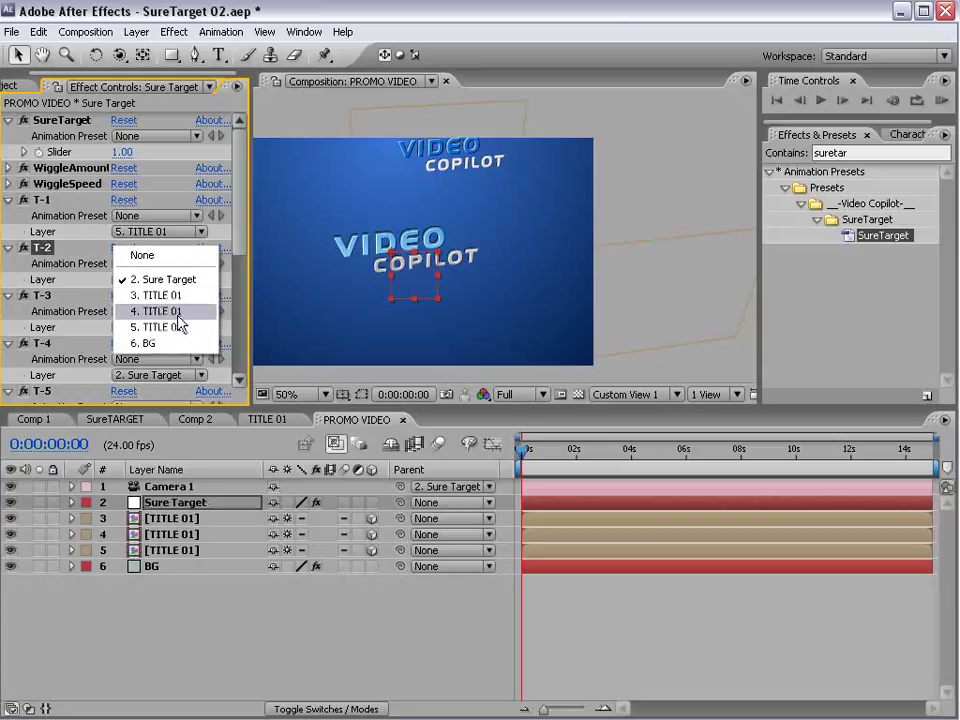
left_click(195, 316)
left_click(42, 295)
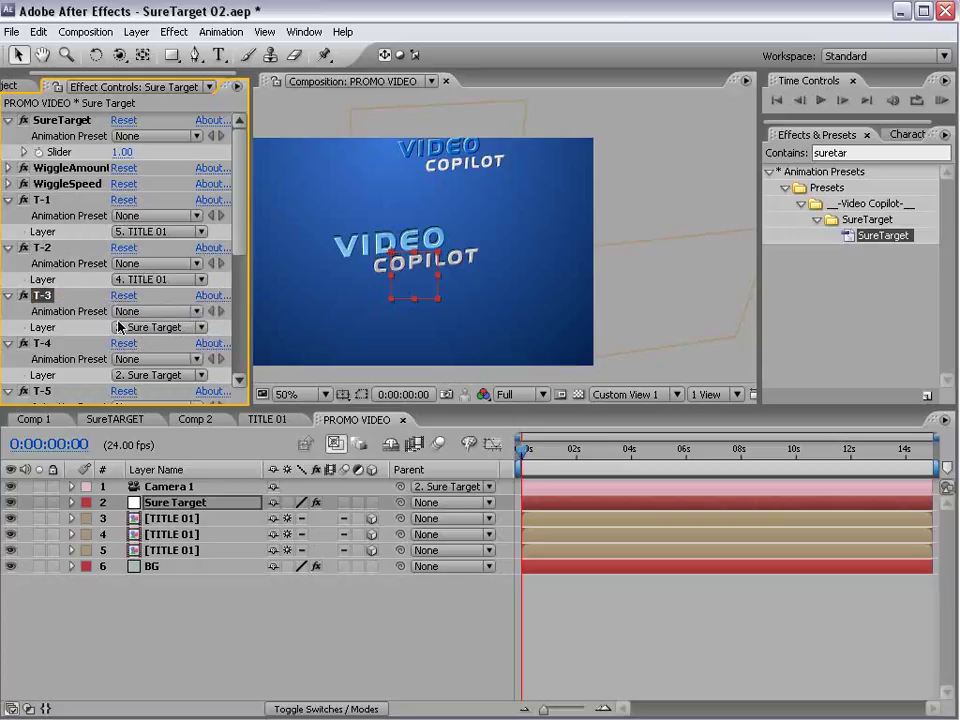
left_click(155, 327)
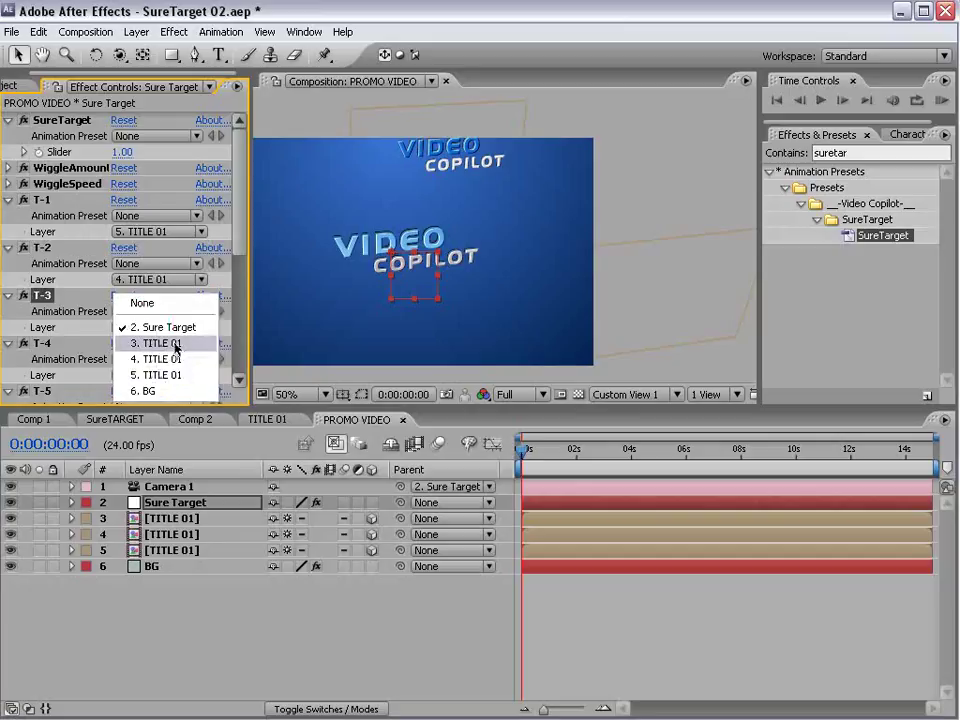
left_click(172, 343)
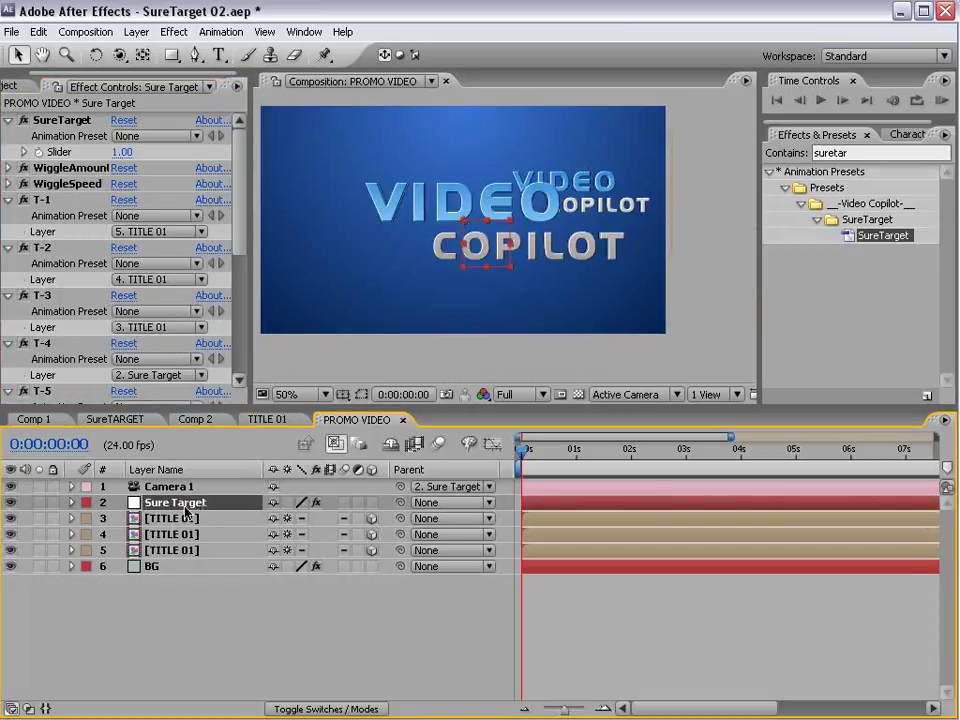
Make the Sure Target null a 3D layer and reveal its SureTarget slider in the timeline
left_click(372, 502)
key("e")
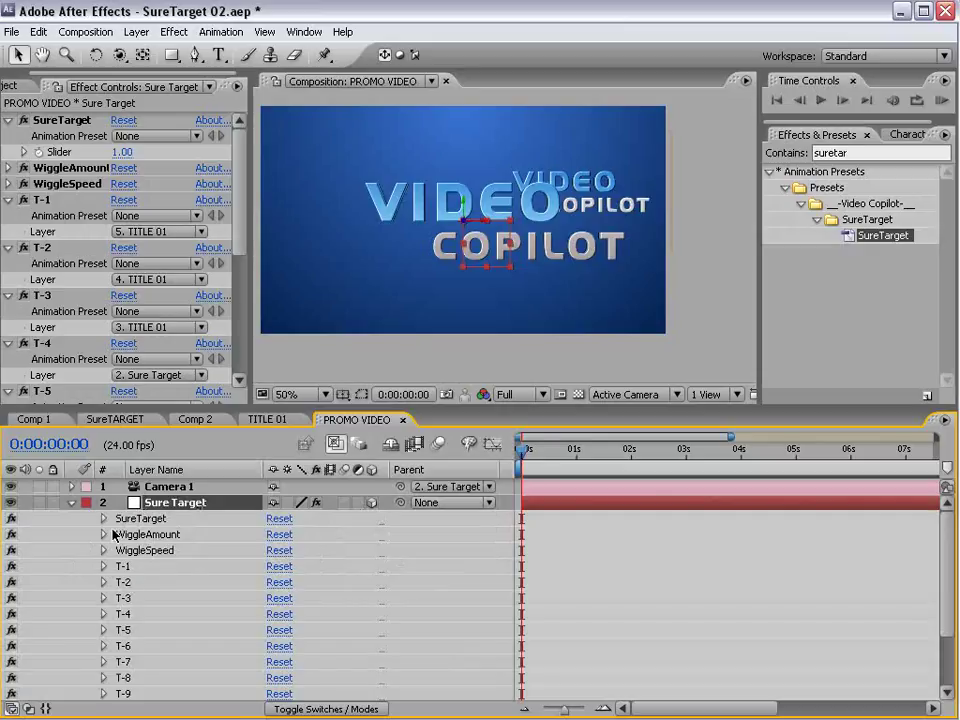
left_click(103, 519)
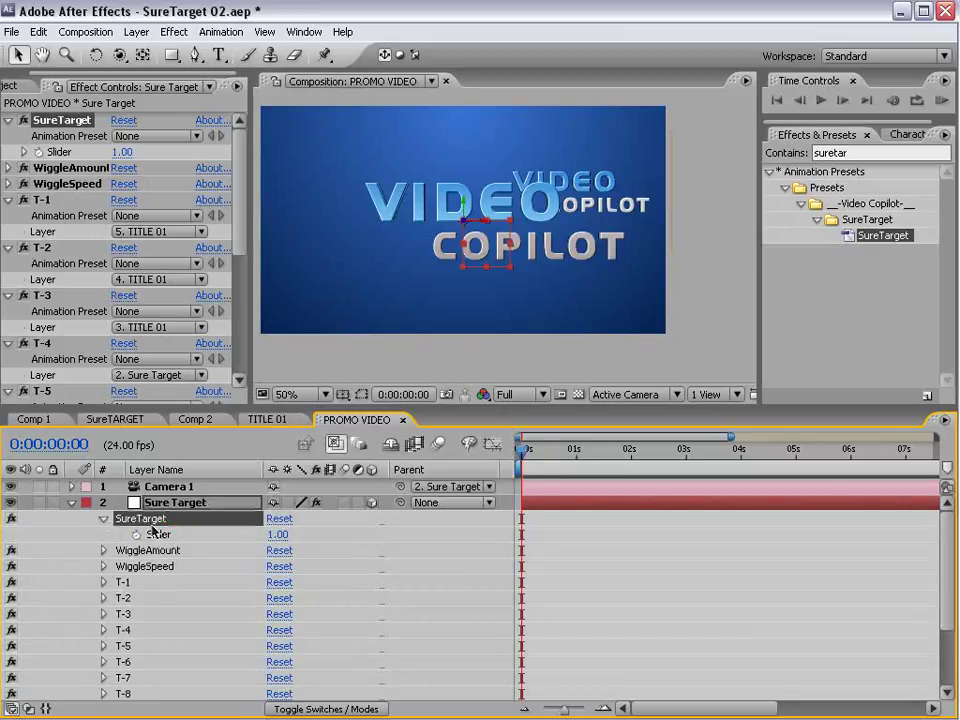
Keyframe the SureTarget slider at 1 at 0 and 1 seconds, and set it to 2 at 2 seconds
left_click(137, 535)
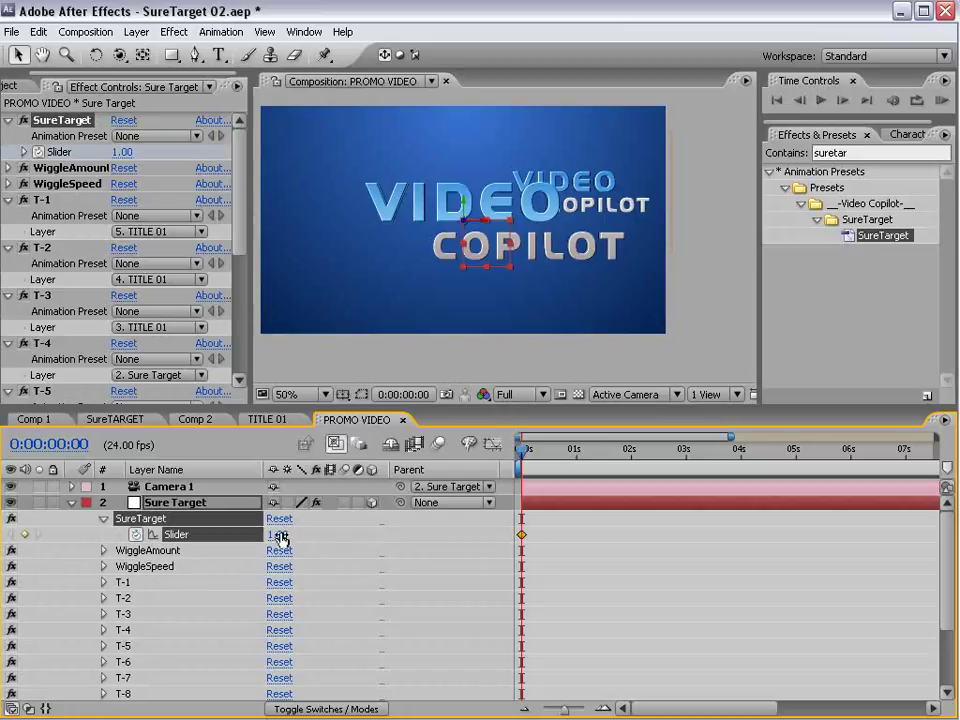
left_click_drag(541, 461, 630, 462)
left_click(24, 537)
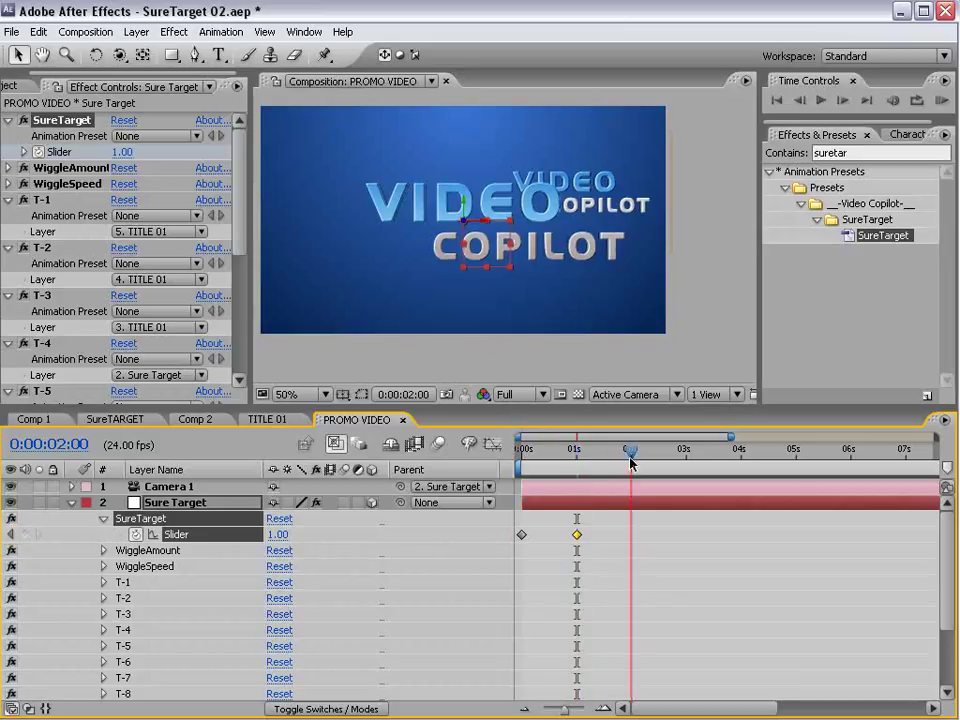
left_click(278, 535)
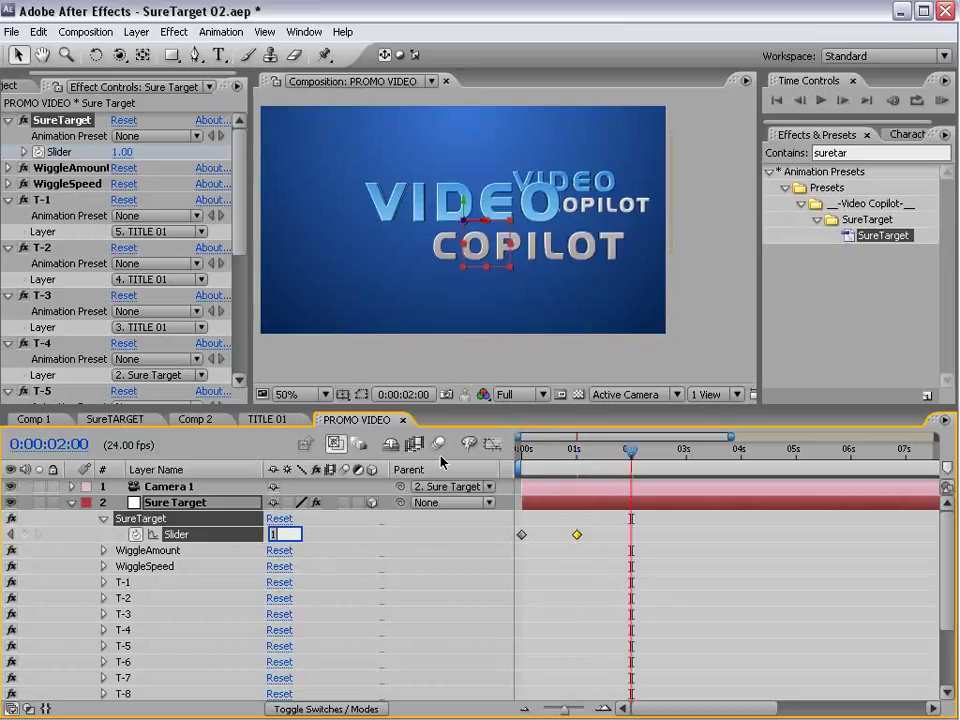
type("2")
key("Return")
left_click(612, 395)
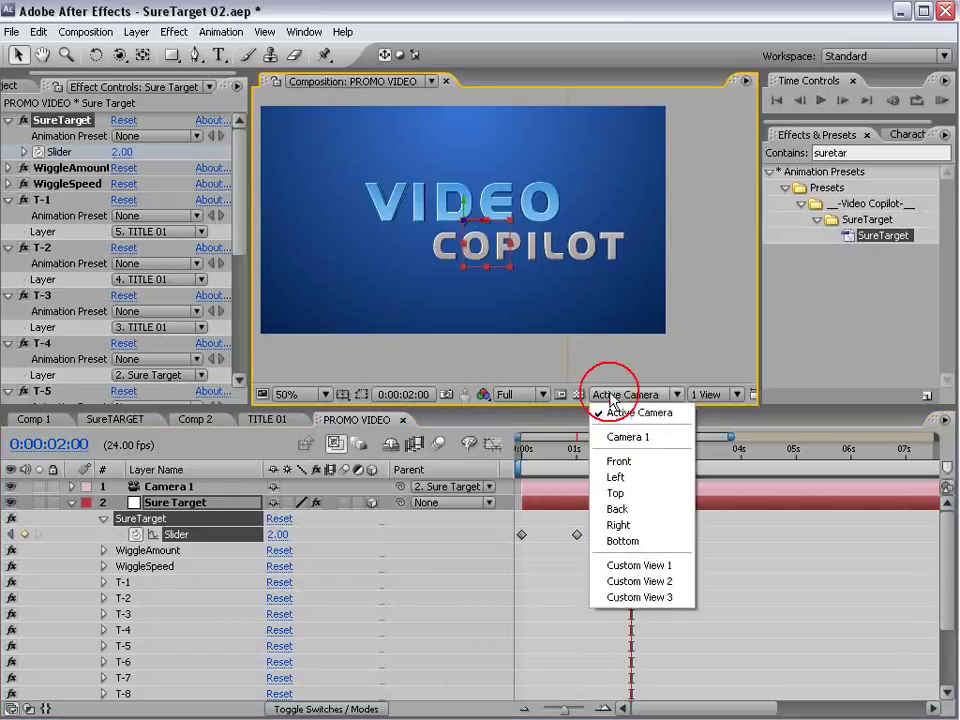
left_click(621, 412)
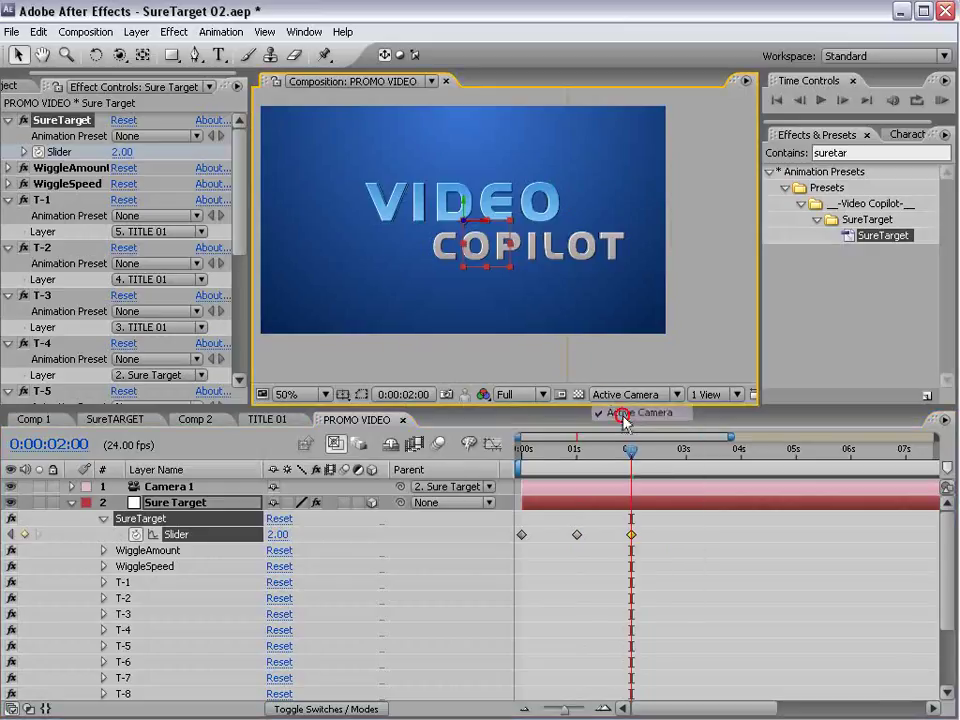
Hold the SureTarget slider at 2 with a keyframe at about 3 seconds and set it to 3 at 4 seconds
left_click_drag(630, 450, 741, 460)
left_click(25, 535)
left_click(278, 532)
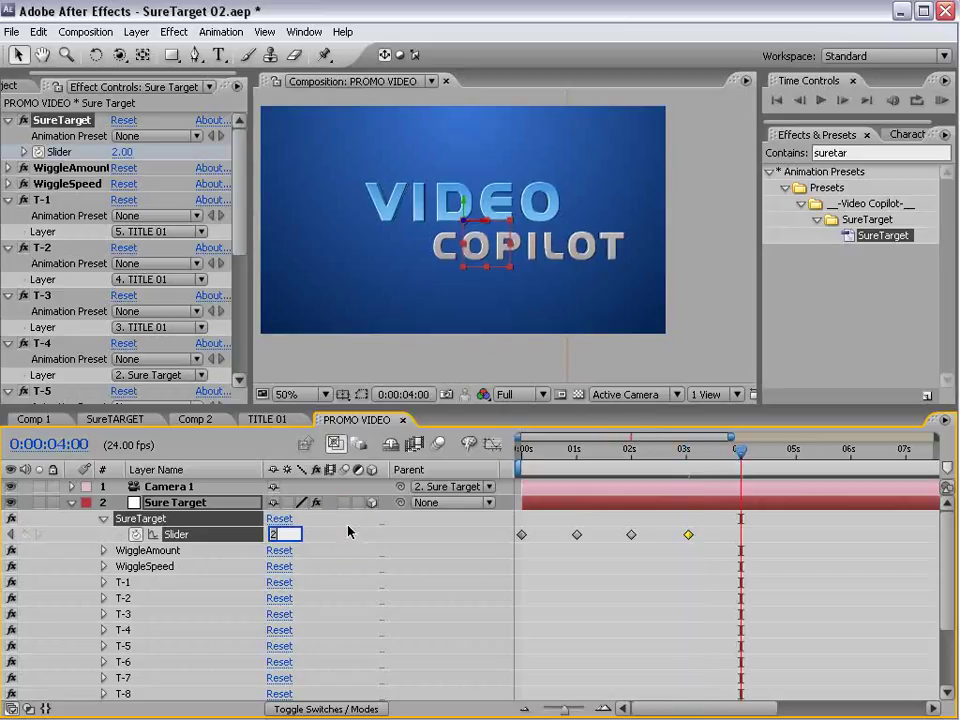
key("Return")
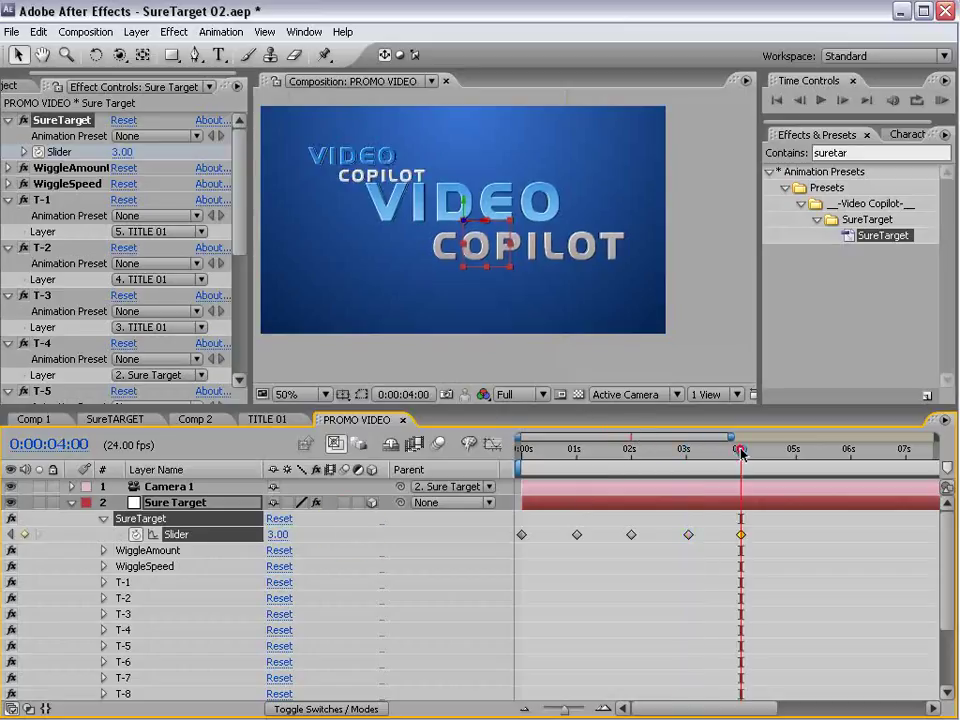
Apply Easy Ease to all SureTarget slider keyframes, check the camera move and collapse the Sure Target layer
left_click_drag(741, 452, 552, 505)
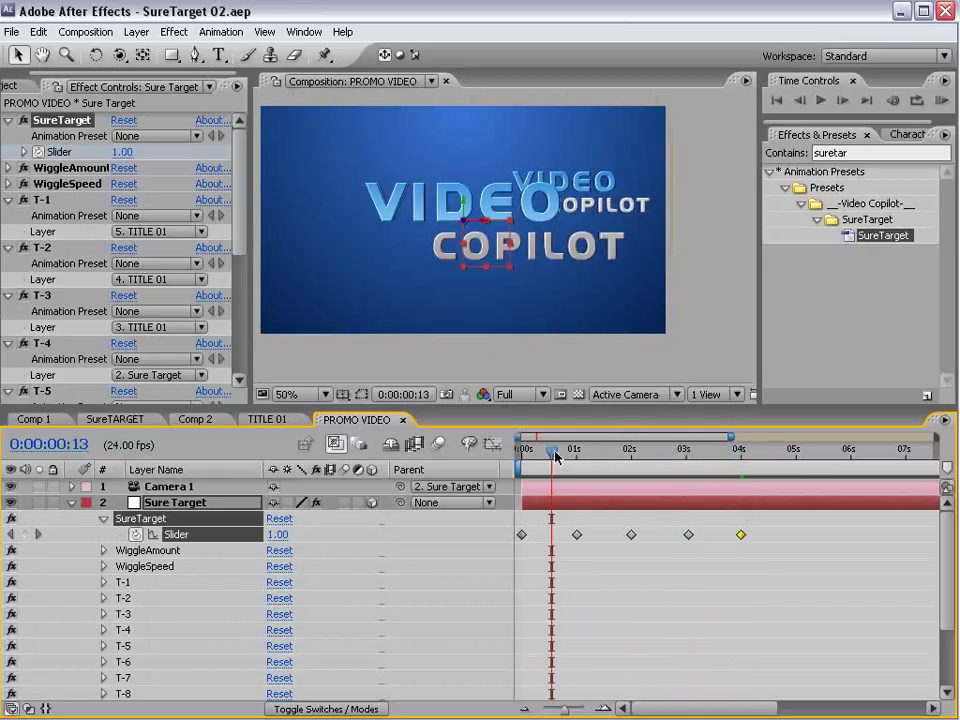
left_click_drag(556, 457, 741, 497)
left_click_drag(812, 561, 516, 531)
key("F9")
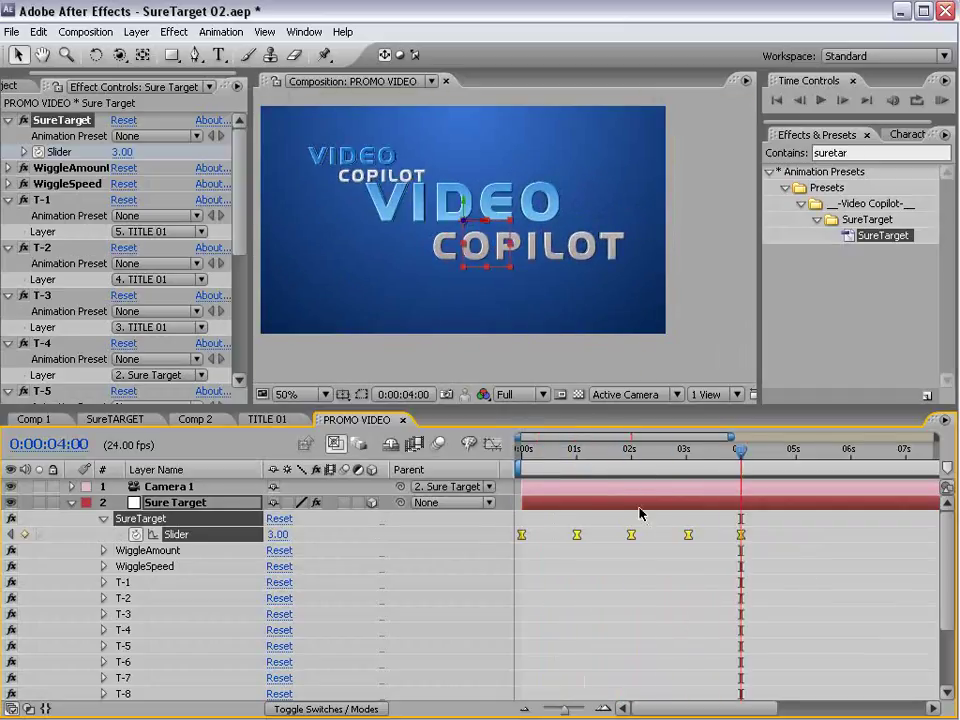
left_click(640, 513)
left_click_drag(522, 452, 735, 455)
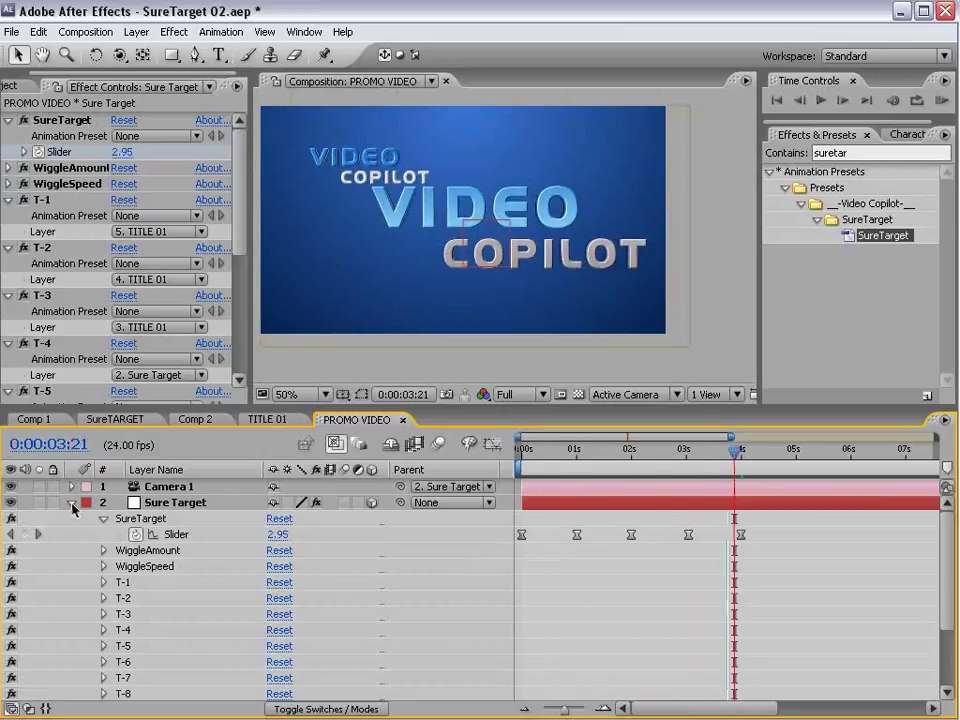
left_click(71, 504)
Unlock the particles layer in Comp 2 and copy it into the PROMO VIDEO composition
left_click(205, 420)
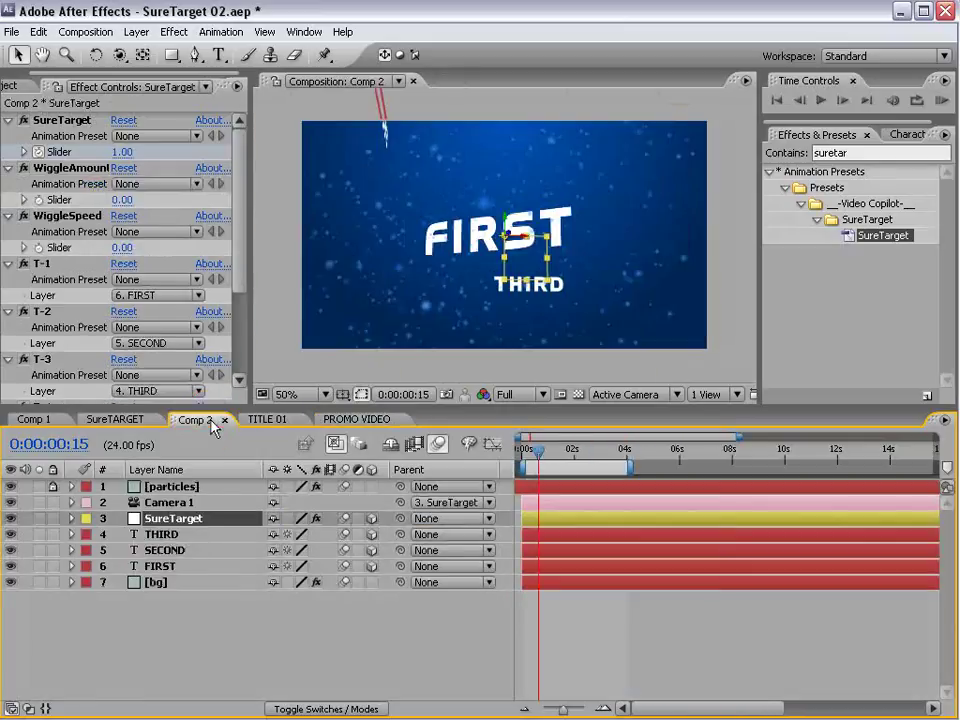
left_click(176, 628)
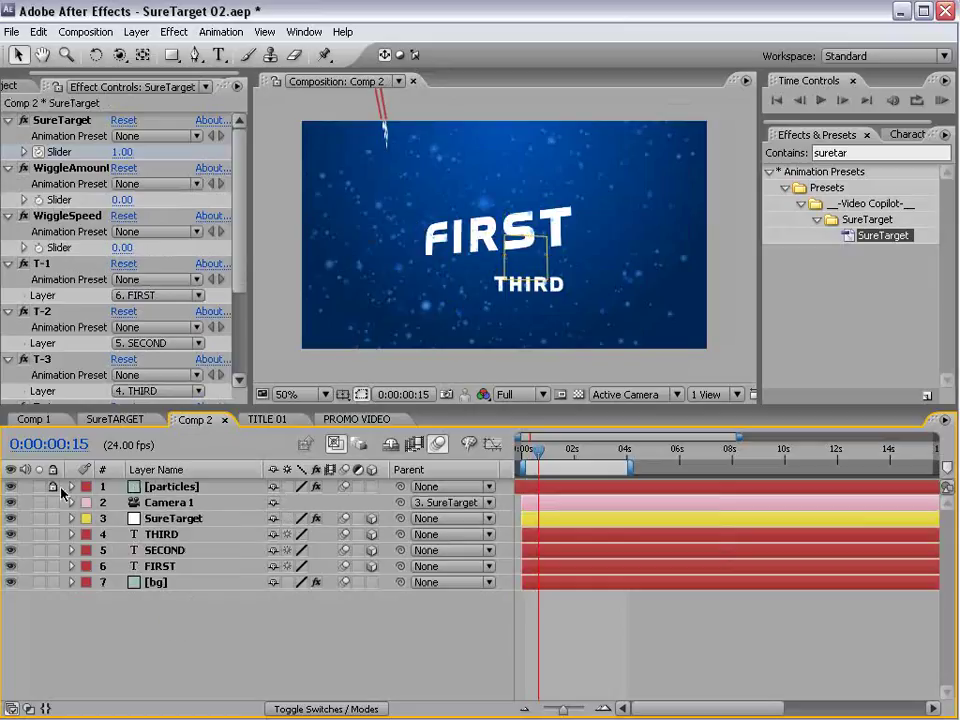
left_click(393, 330)
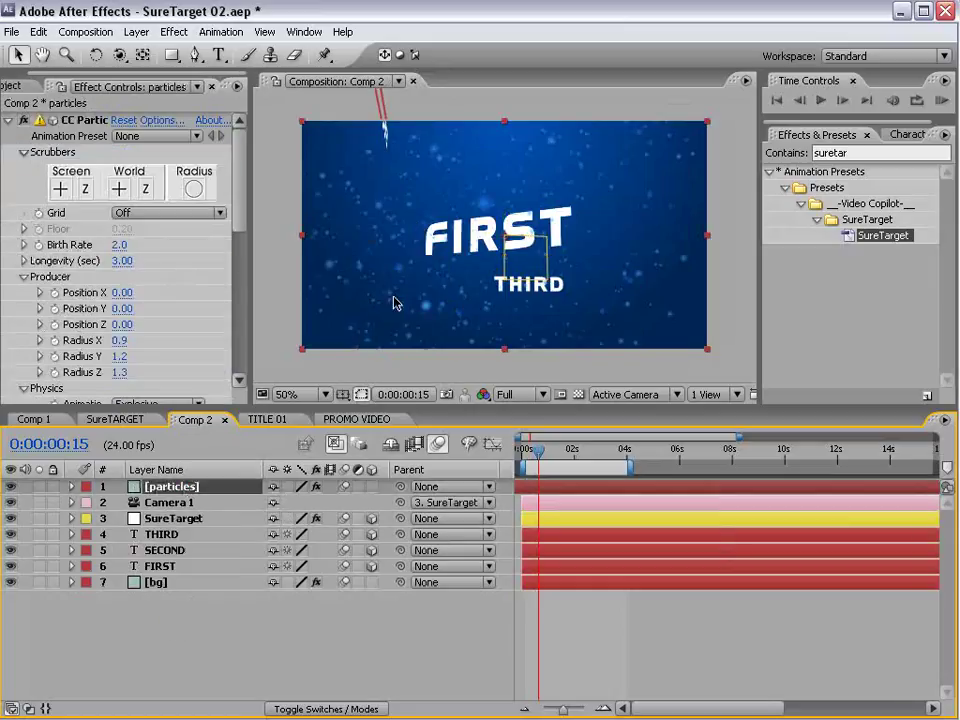
left_click(338, 421)
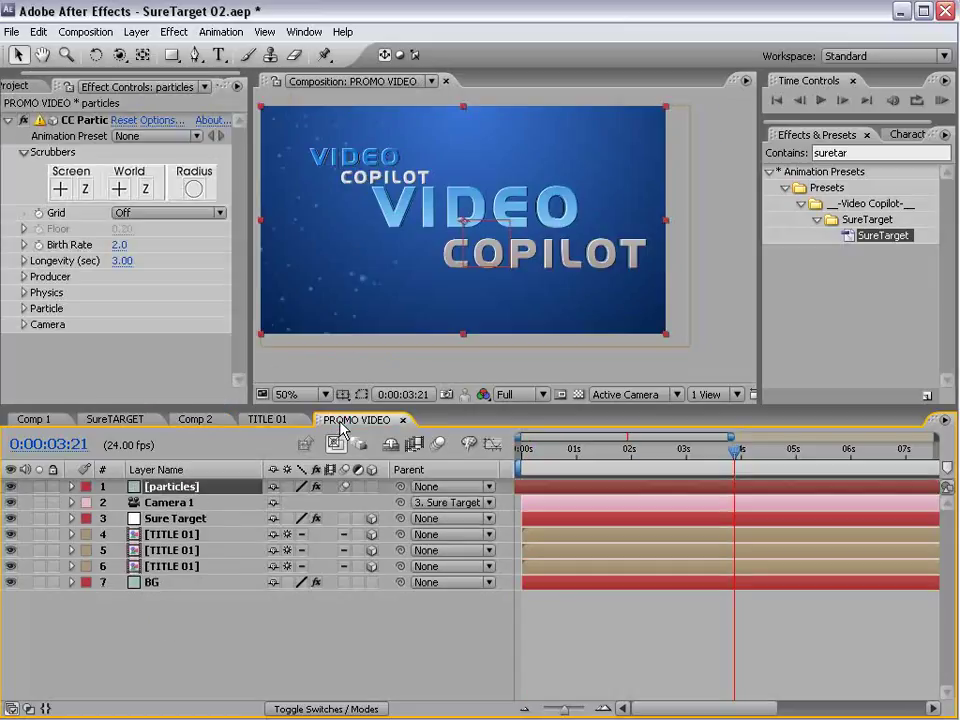
Set the particle producer's radius to 1.8 in X, 1.5 in Y and 1.9 in Z
left_click(24, 277)
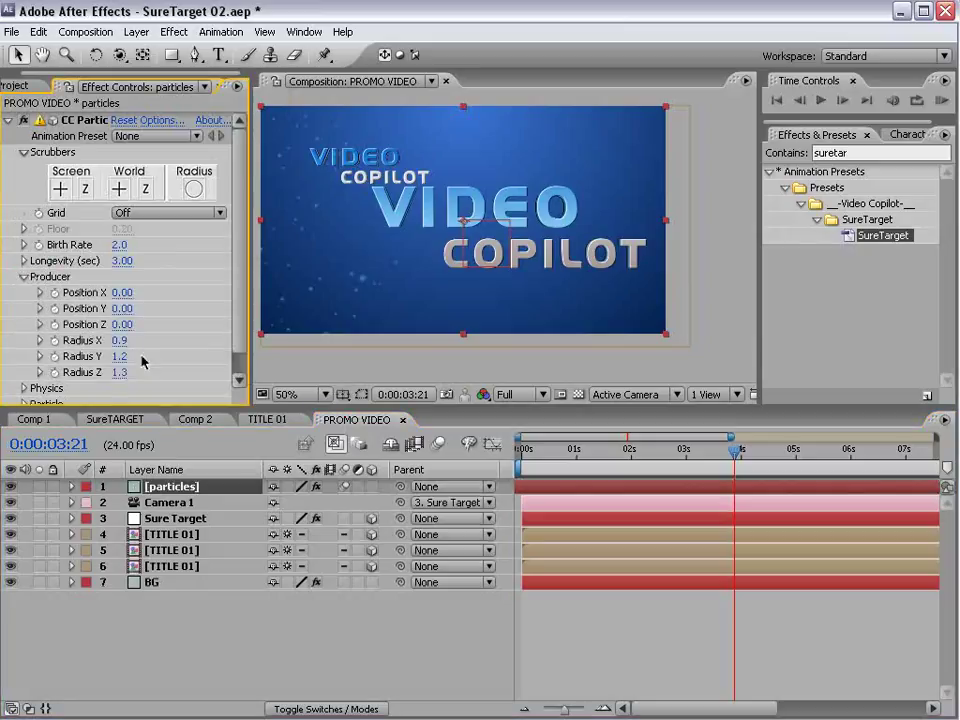
left_click_drag(120, 340, 175, 328)
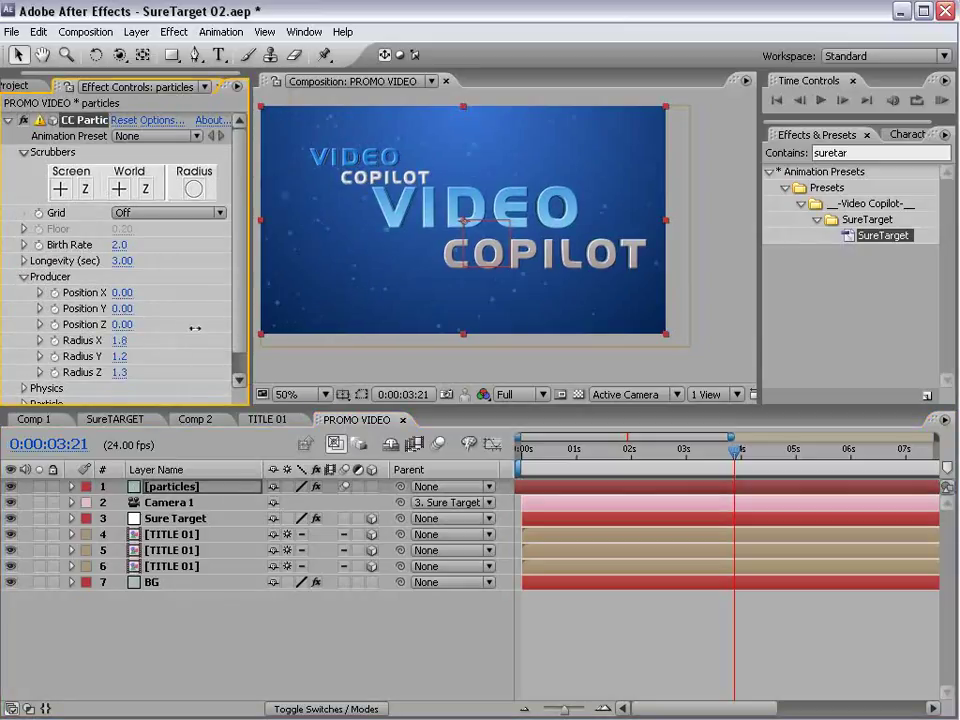
left_click_drag(120, 356, 152, 372)
Set the particles layer's blending mode to Add, check it over time and lock the layer
key("F4")
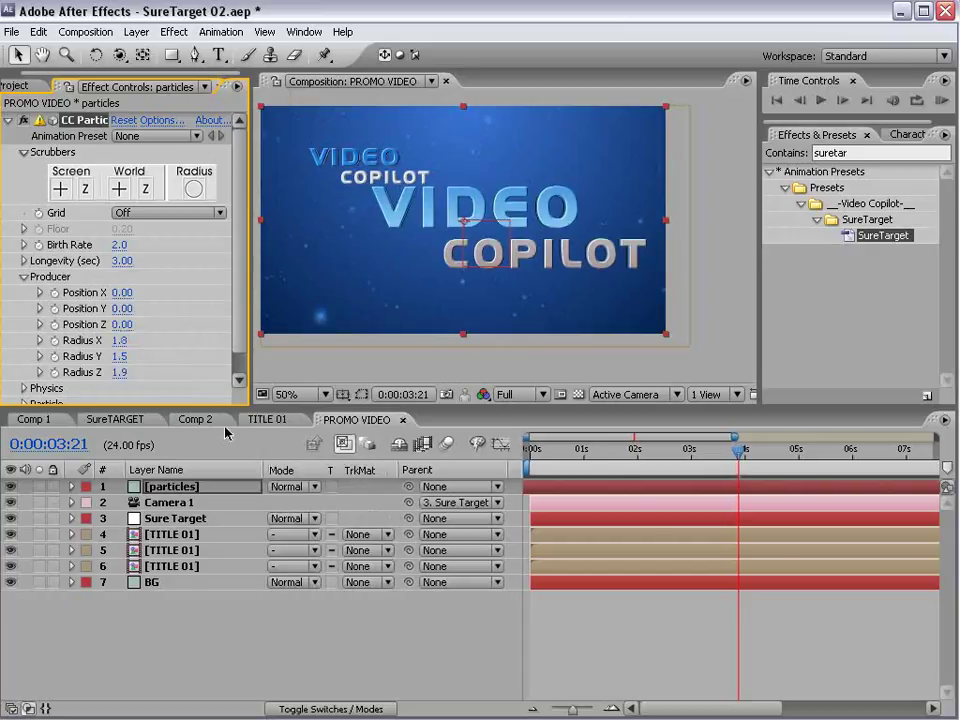
left_click(285, 485)
left_click(285, 647)
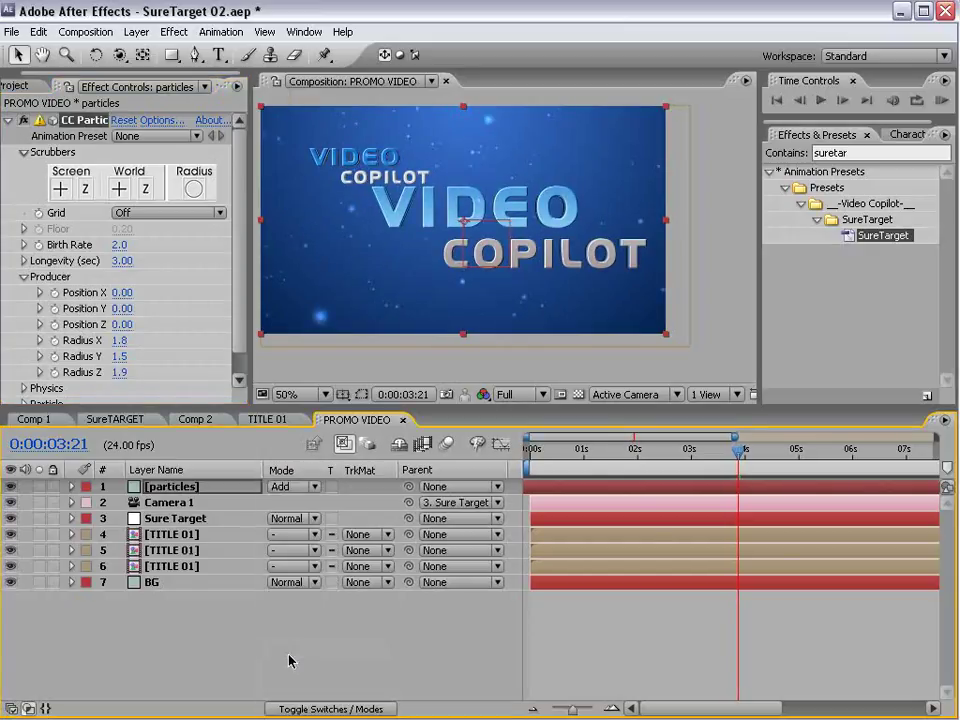
left_click_drag(738, 450, 515, 510)
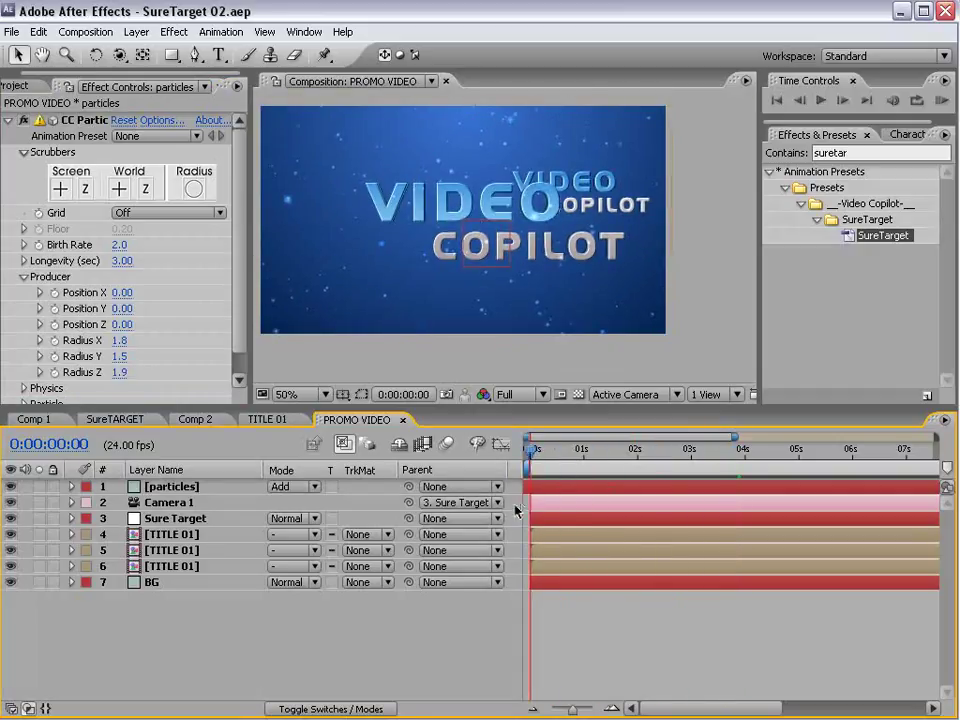
left_click(597, 180)
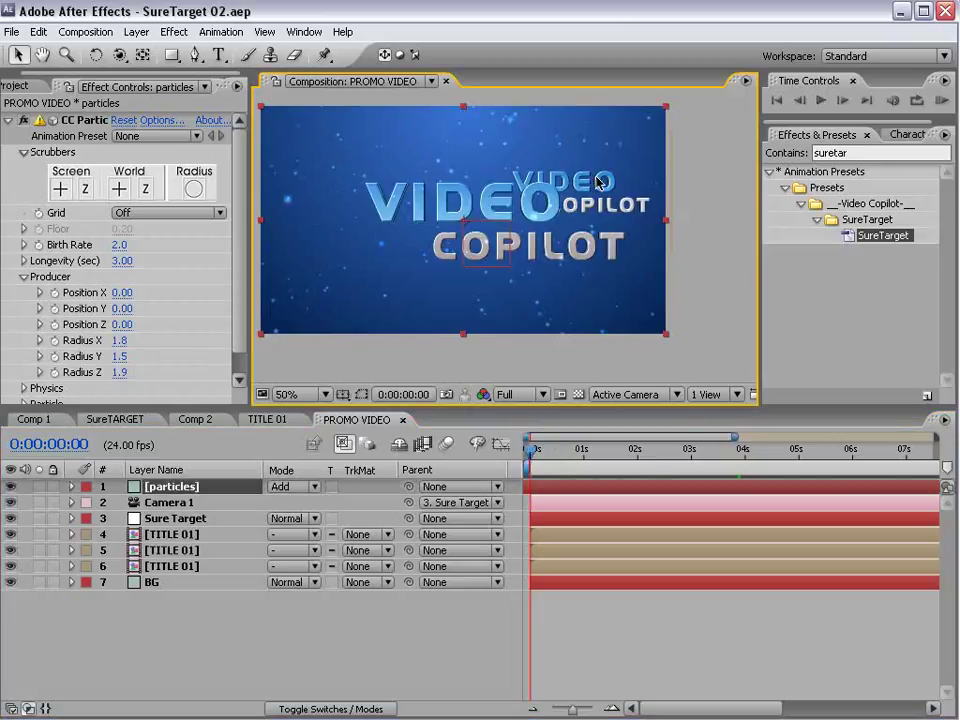
left_click(53, 487)
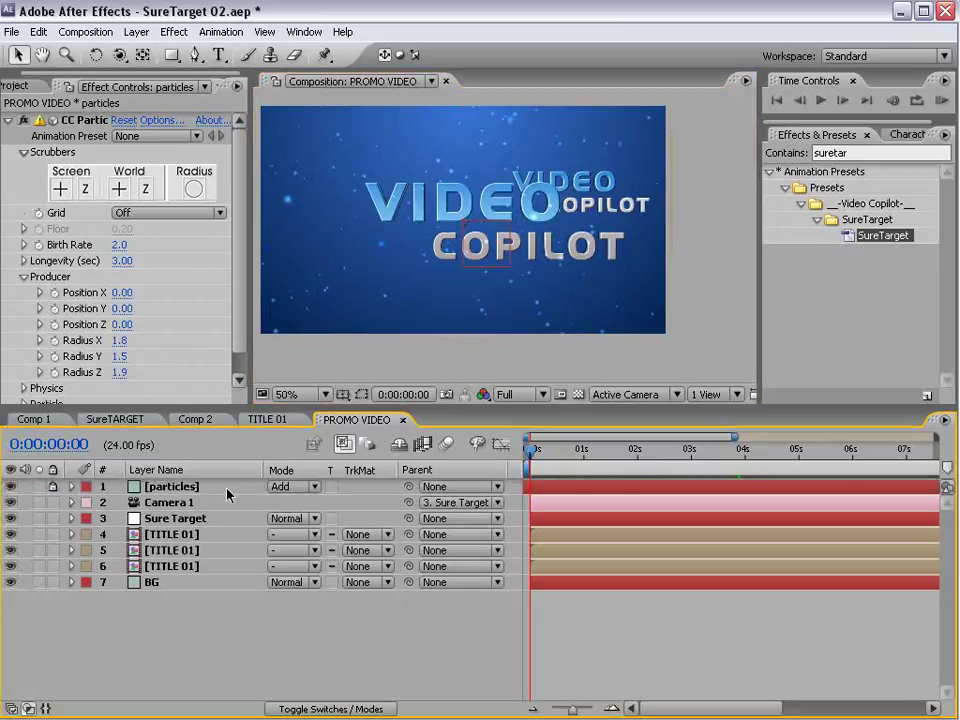
Rotate the second title, layer 5, about its Y axis so it turns away from the camera
left_click(669, 157)
key("w")
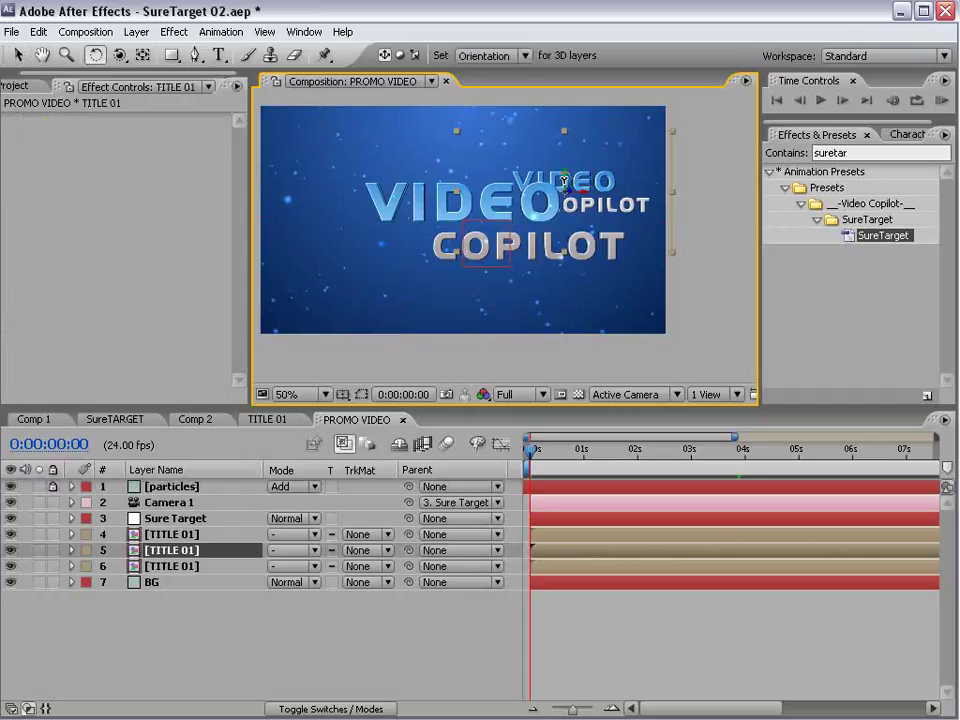
left_click_drag(569, 181, 603, 185)
key("v")
left_click(263, 643)
Reveal the Sure Target null's keyframes and rotation properties and keyframe its Orientation at 1 second
left_click(176, 519)
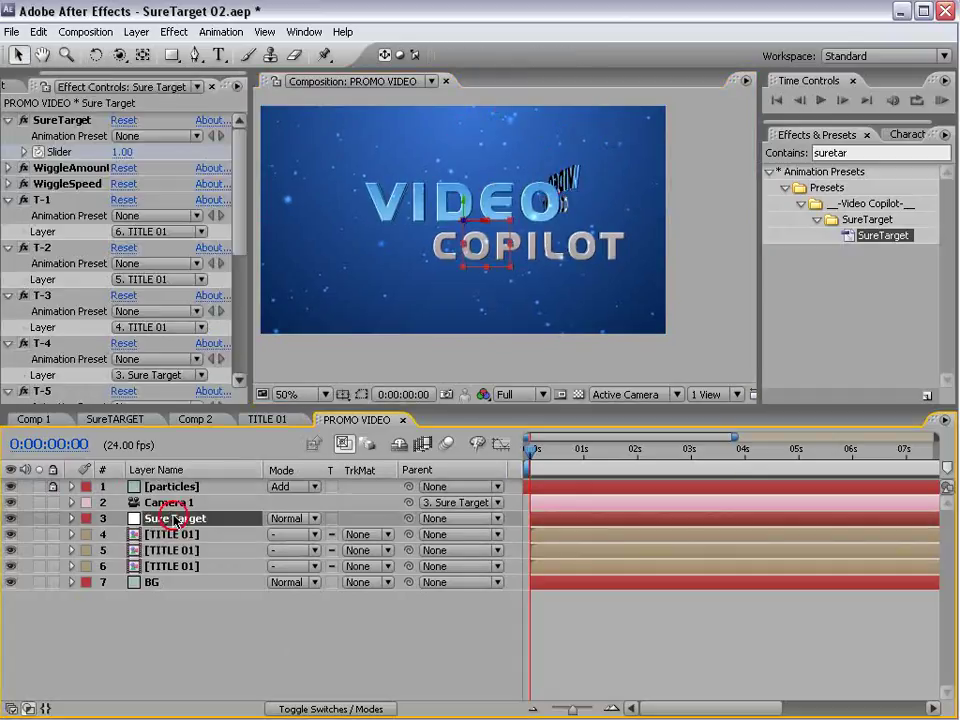
key("u")
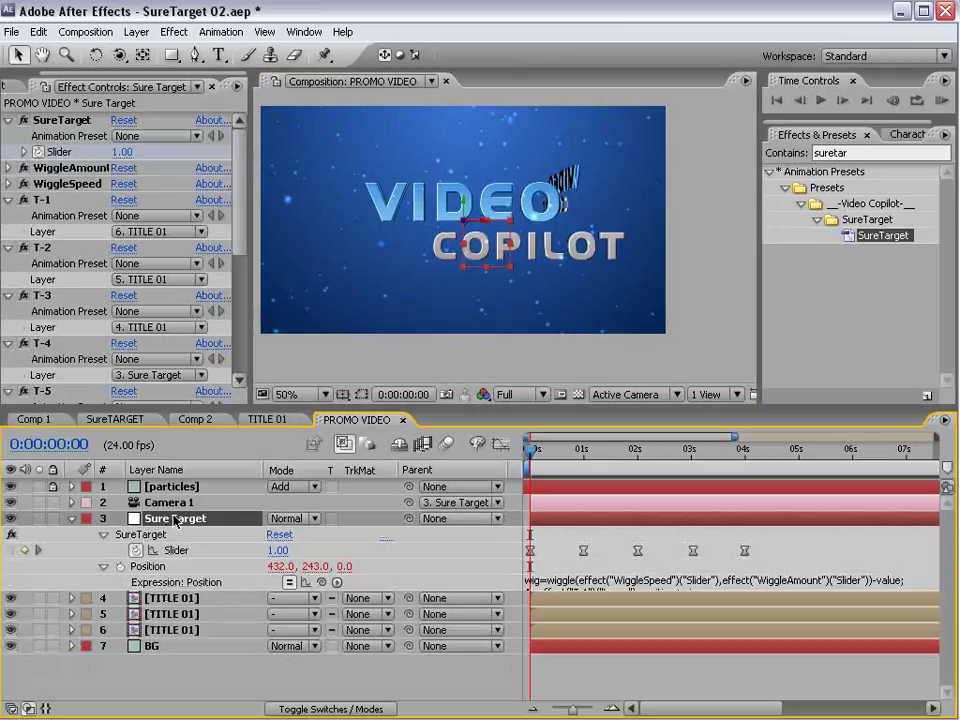
left_click_drag(581, 455, 589, 481)
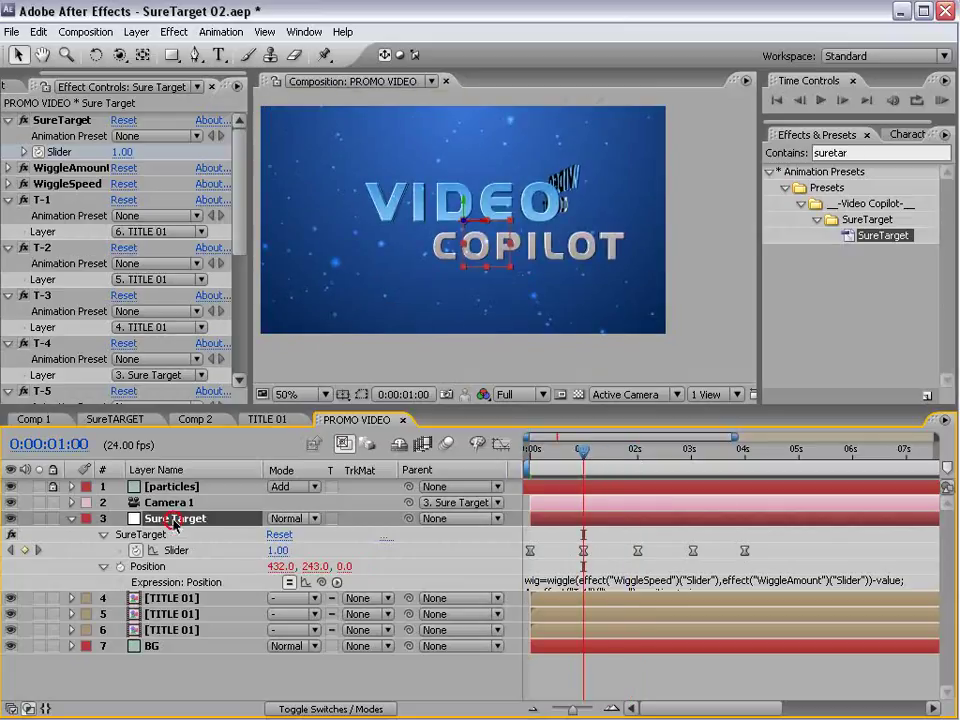
key("shift+r")
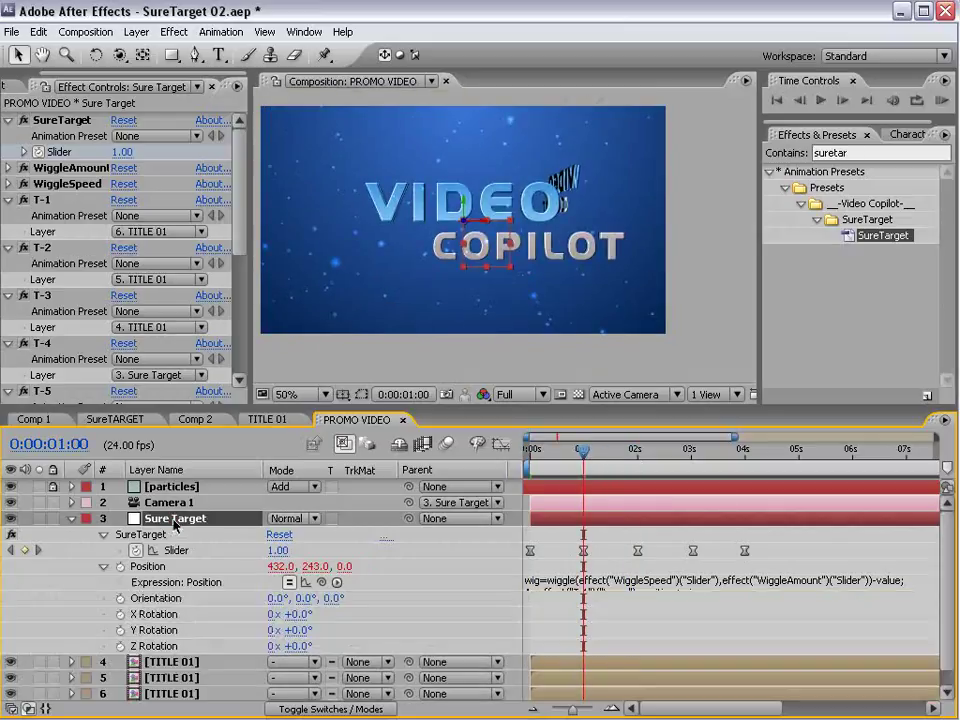
left_click(120, 598)
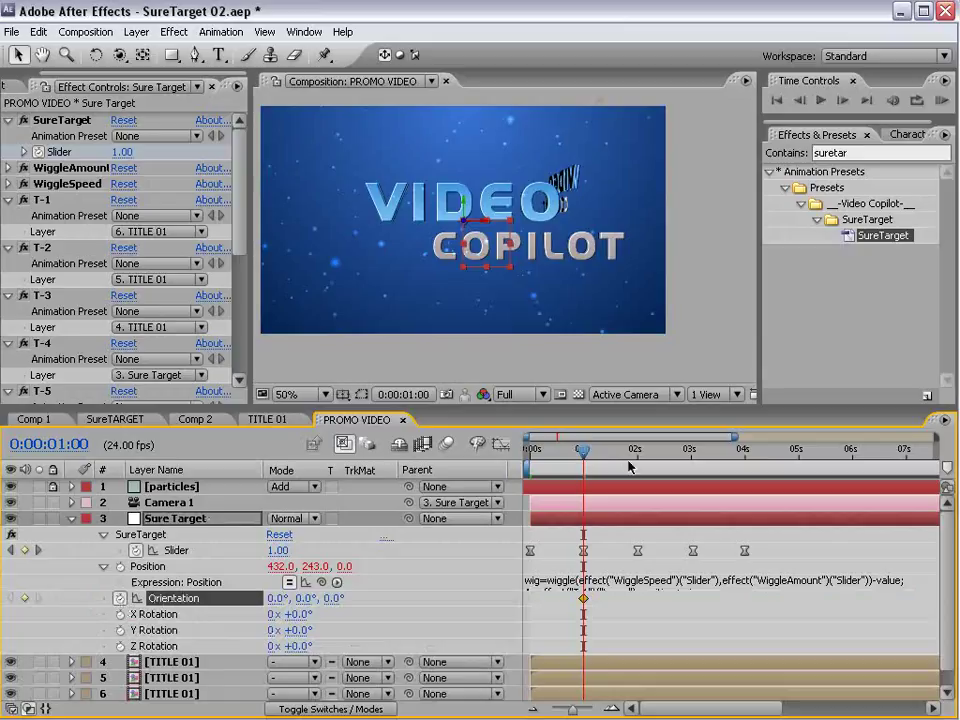
Set the null's Y orientation to 294° at 2 seconds and apply Easy Ease to both Orientation keyframes
left_click_drag(590, 453, 637, 455)
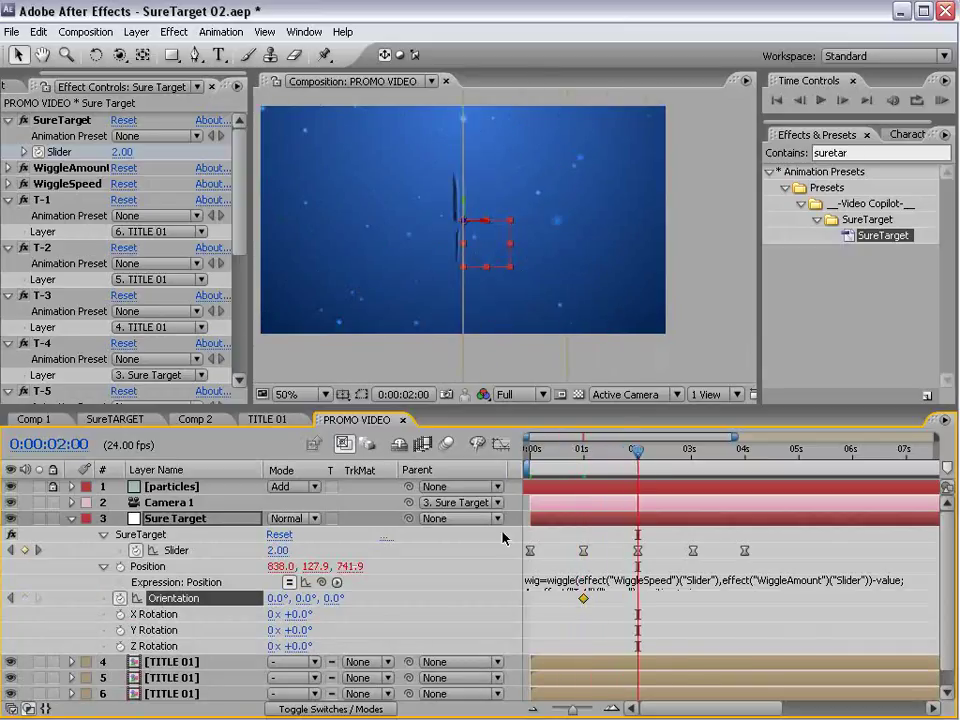
left_click_drag(308, 600, 222, 620)
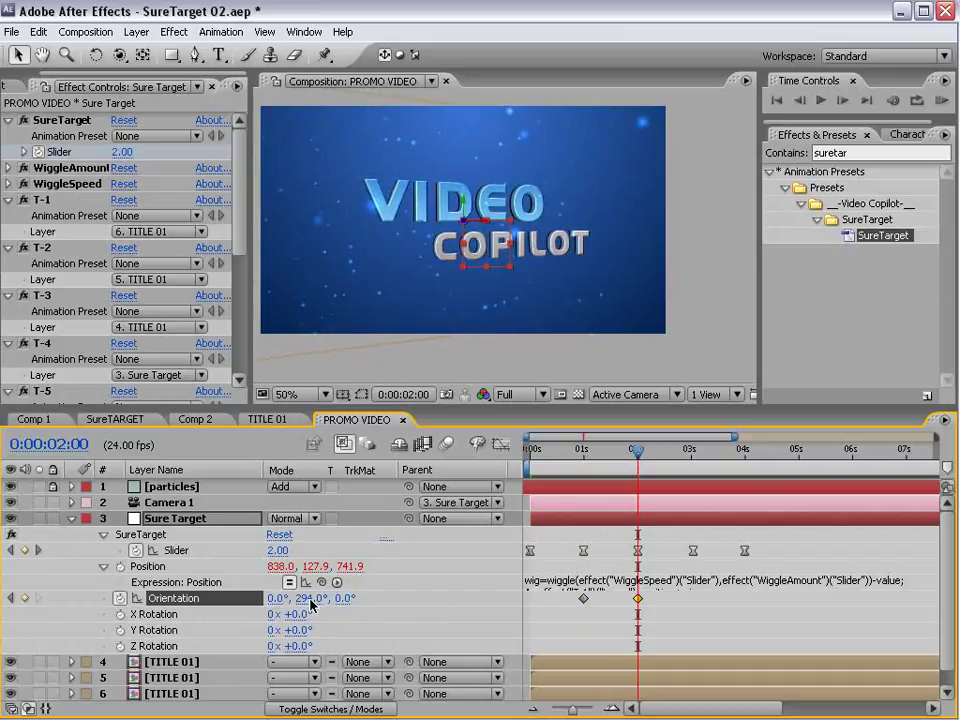
mouse_move(638, 463)
left_mouse_down()
mouse_move(593, 459)
mouse_move(634, 457)
left_mouse_up()
left_click(652, 617)
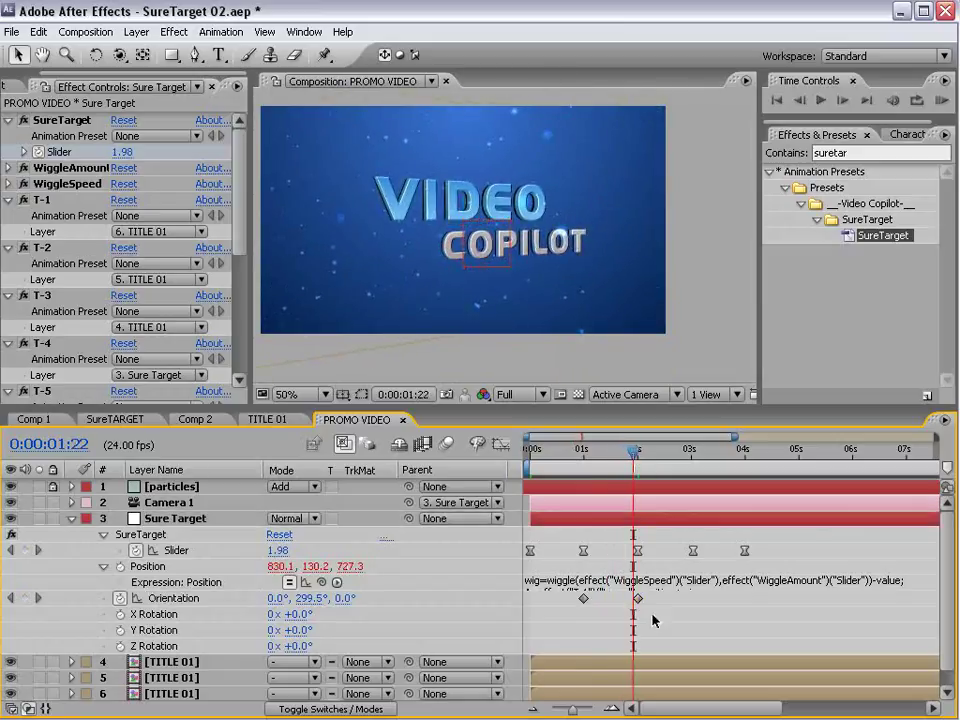
left_click_drag(677, 614, 563, 607)
key("F9")
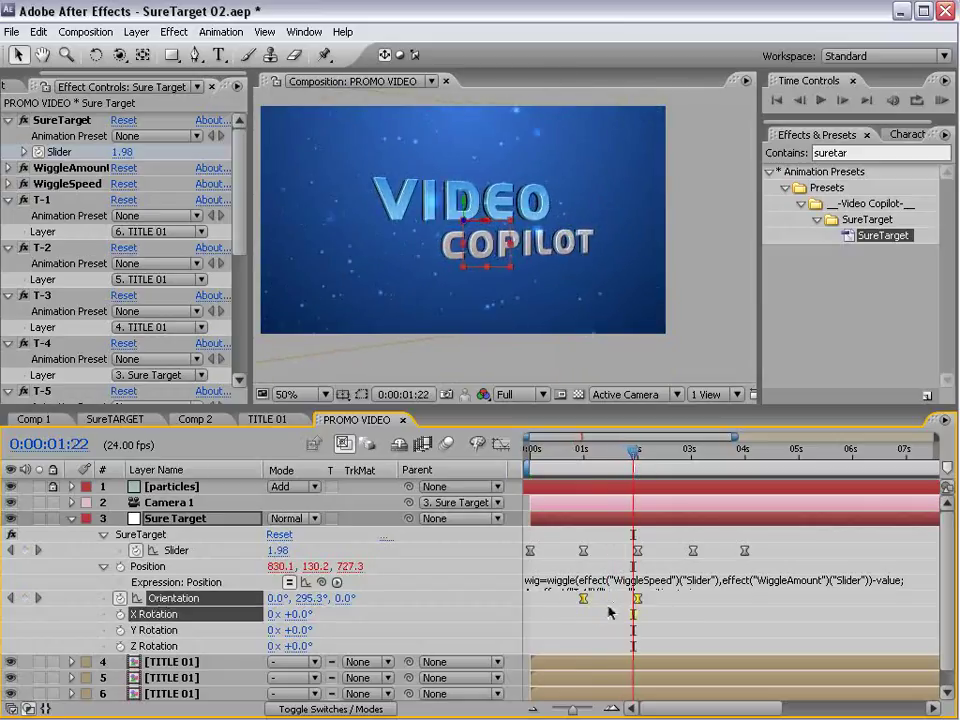
left_click(710, 615)
Hold the null's Orientation with a keyframe at 0:00:03:01 and set its Y orientation to 0° at 4 seconds
left_click_drag(683, 449, 694, 453)
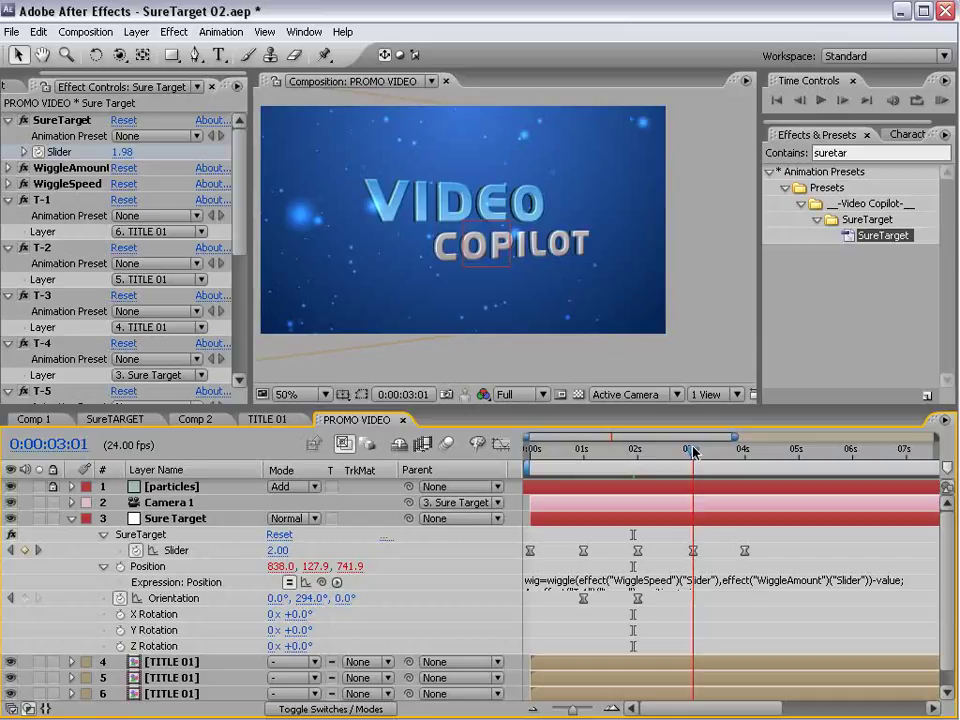
left_click(24, 599)
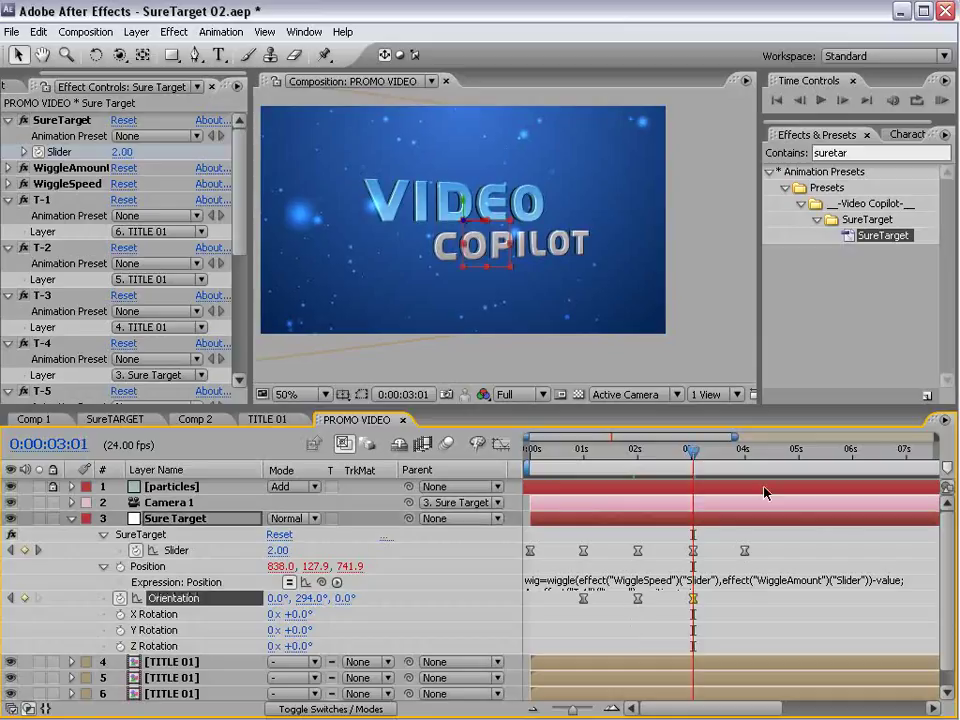
left_click_drag(738, 455, 745, 450)
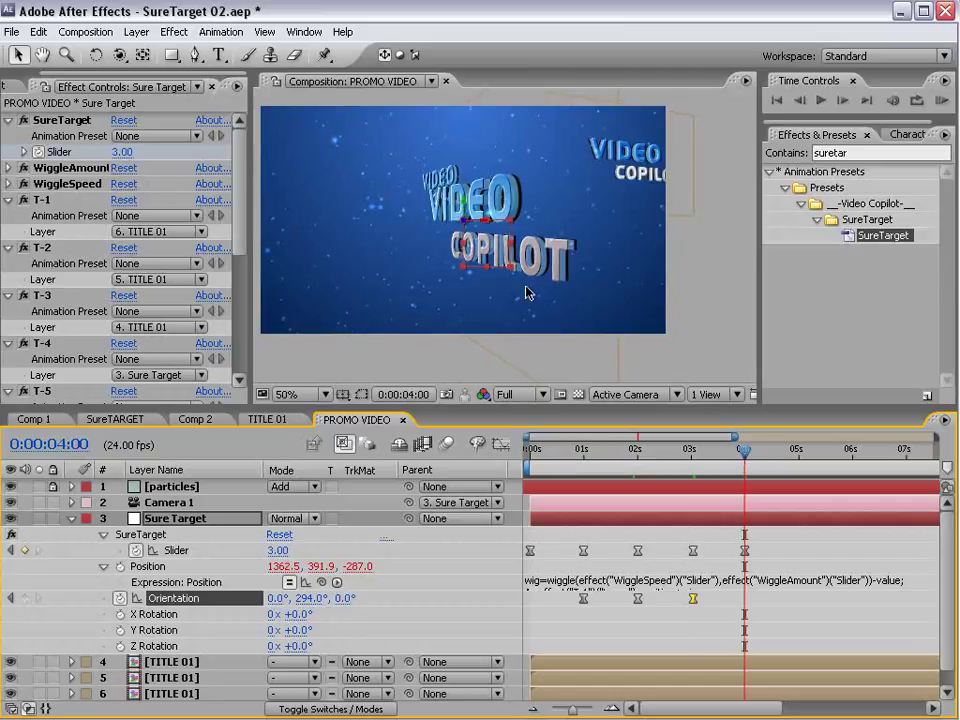
left_click(310, 599)
type("0")
key("Return")
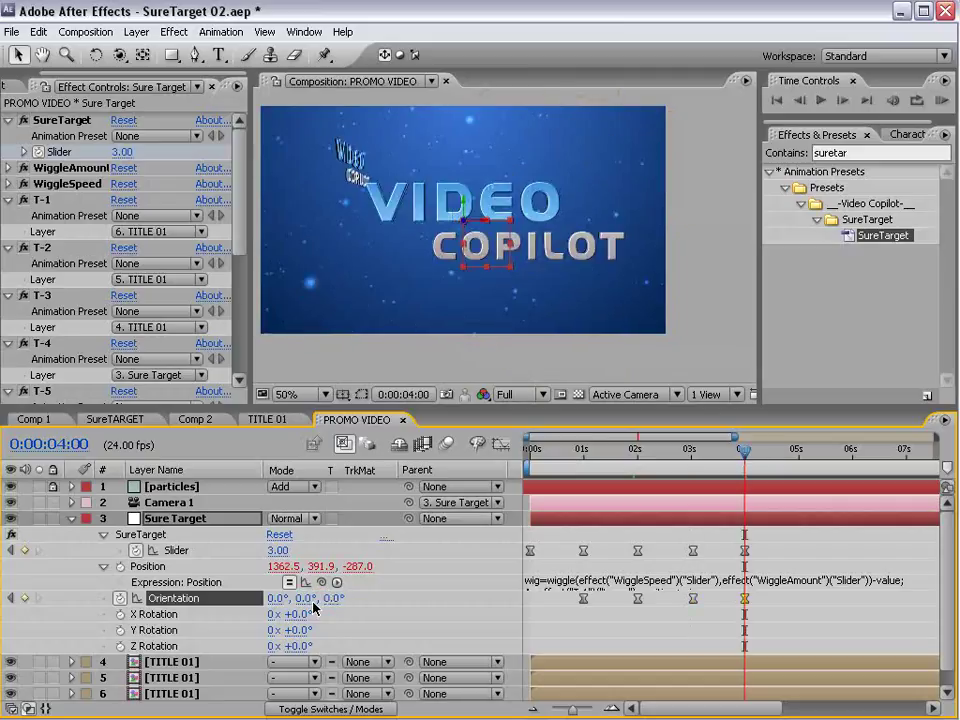
Restore the full panel layout with the PROMO VIDEO composition viewed at 50% and collapse the Sure Target layer's properties
left_click_drag(735, 449, 728, 481)
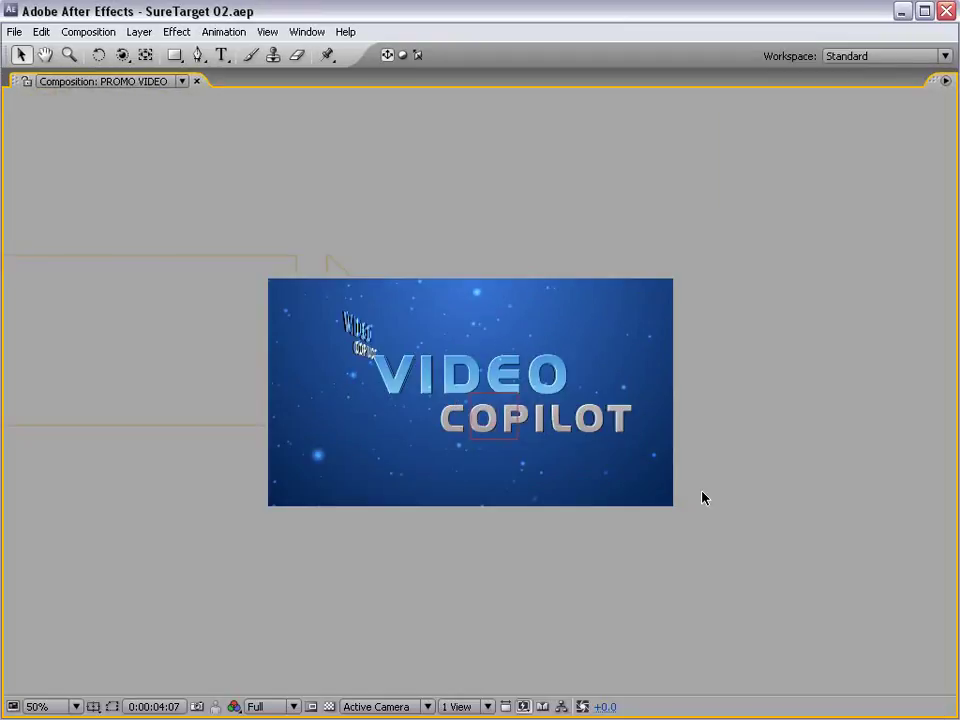
key("grave")
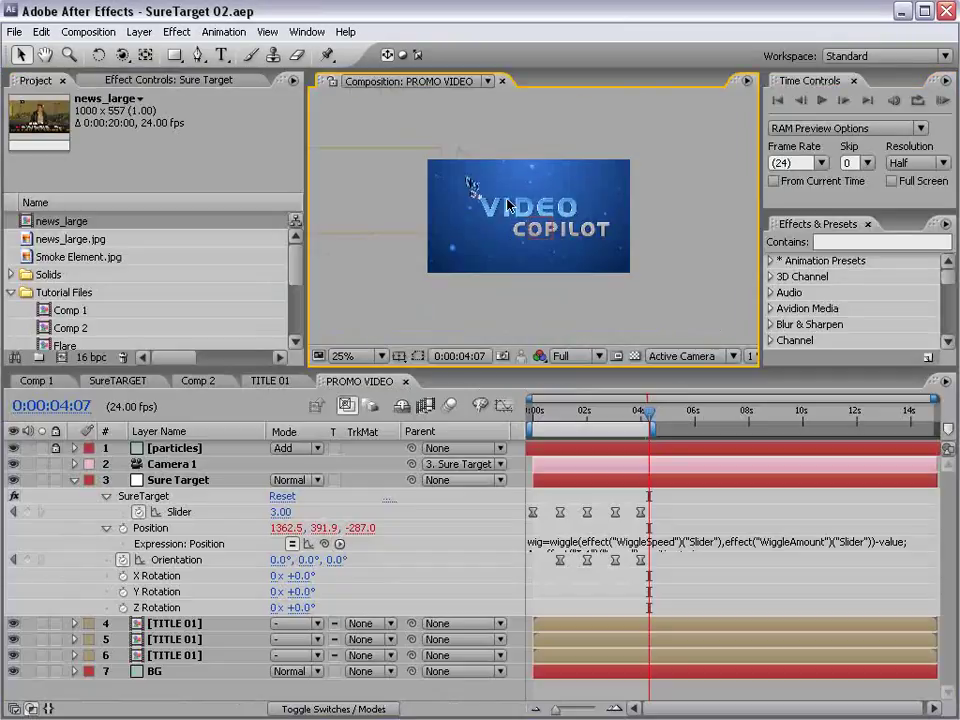
scroll(507, 205, "up", 1)
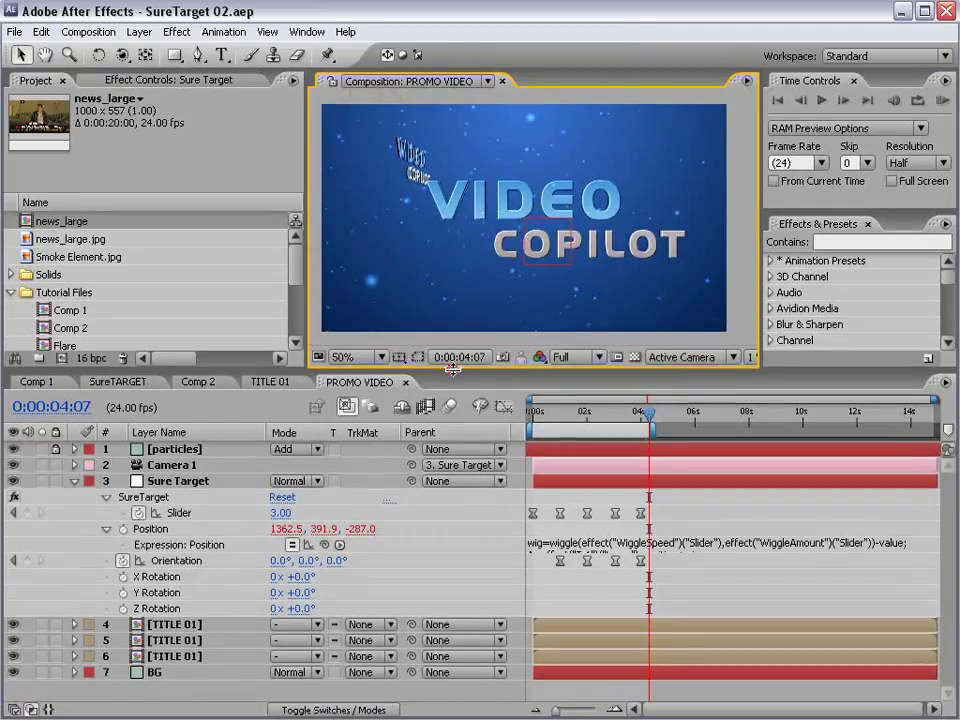
left_click_drag(454, 366, 445, 384)
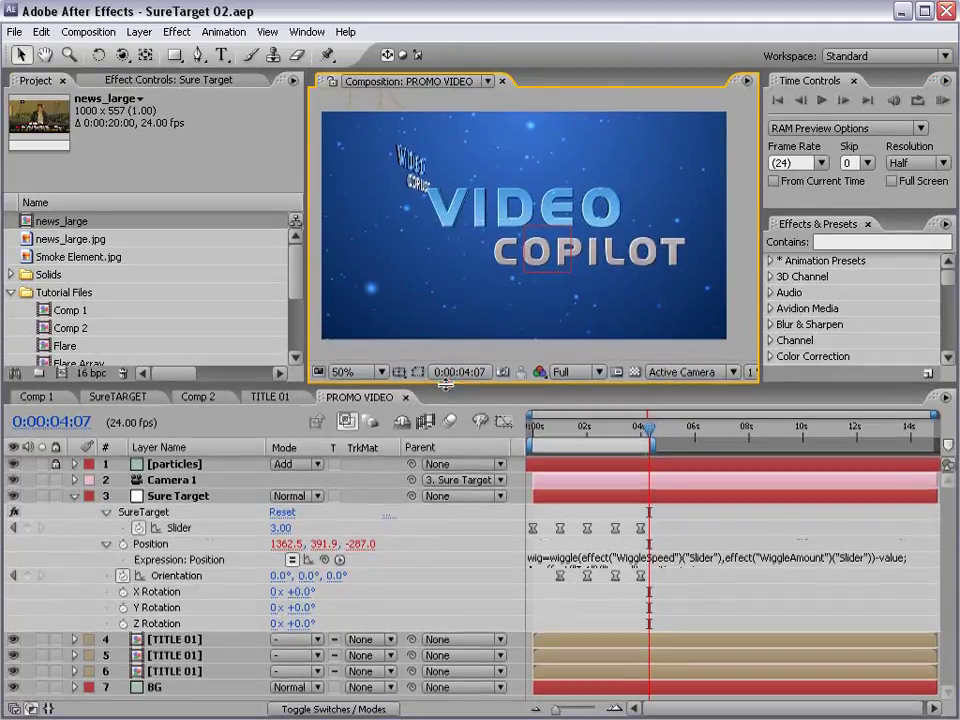
left_click(74, 497)
Duplicate the TITLE 01 composition twice in the project's Titles folder to create TITLE 02 and TITLE 03
left_click_drag(296, 279, 298, 336)
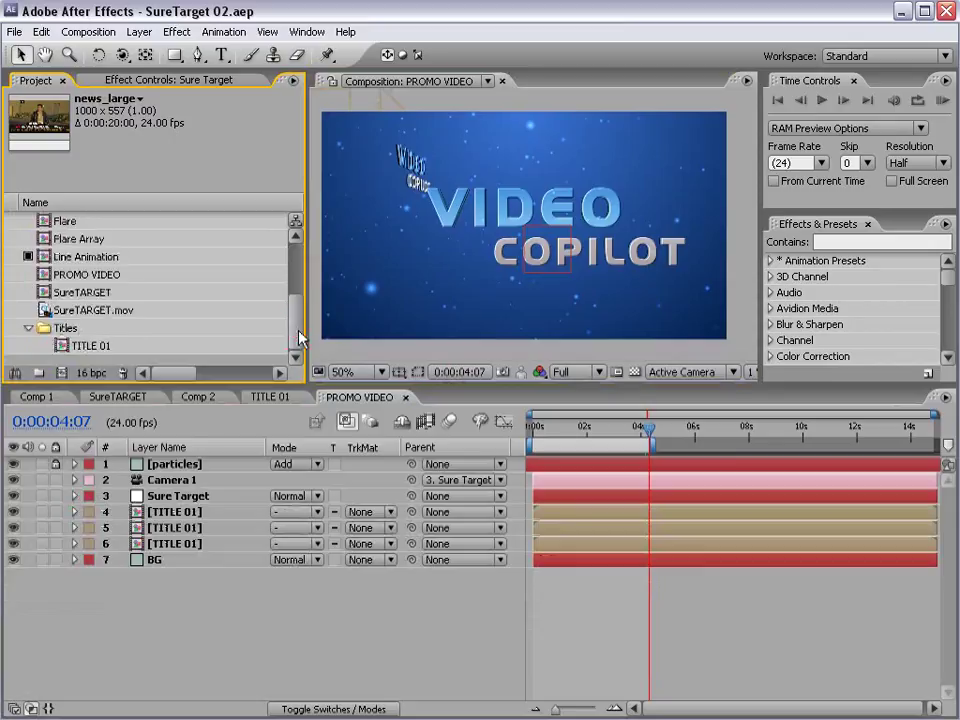
left_click(82, 346)
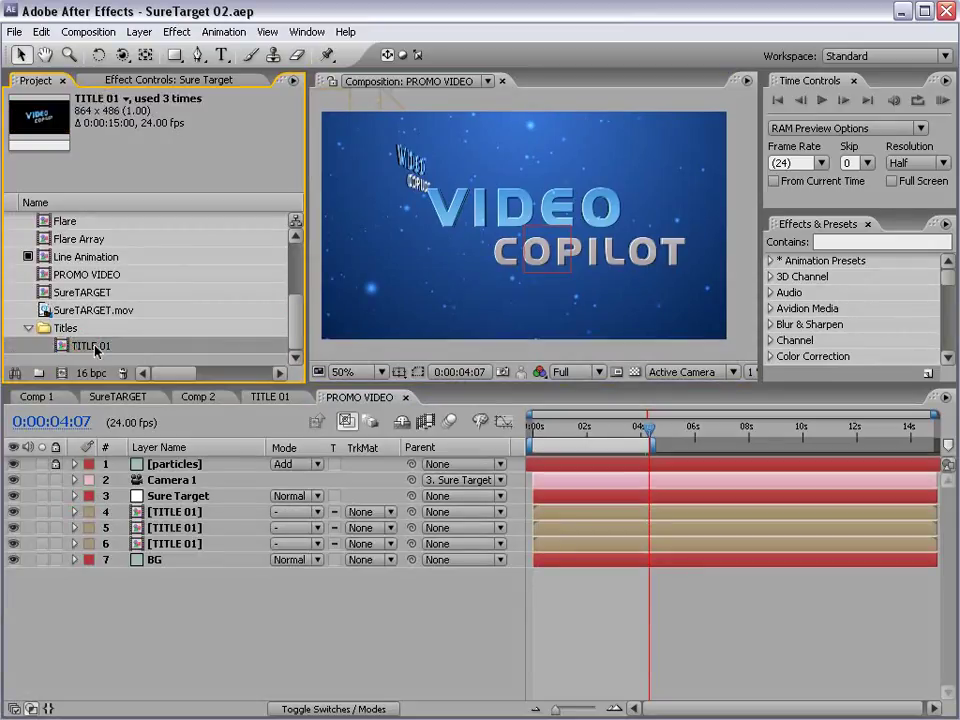
left_click(41, 32)
left_click(78, 197)
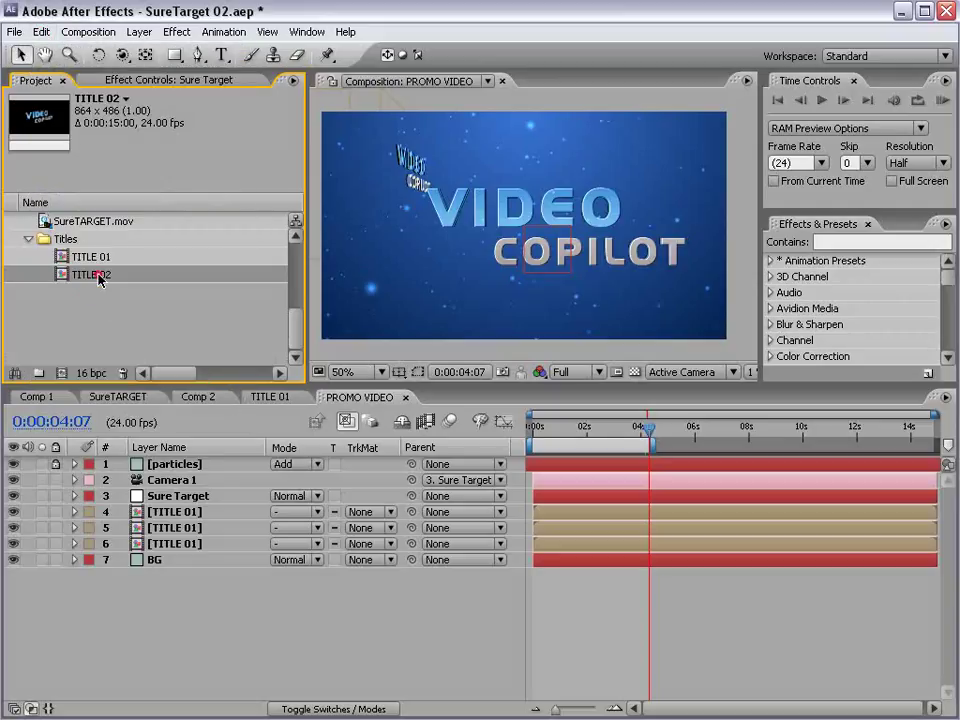
left_click(41, 32)
left_click(72, 197)
left_click(79, 313)
left_click(91, 234)
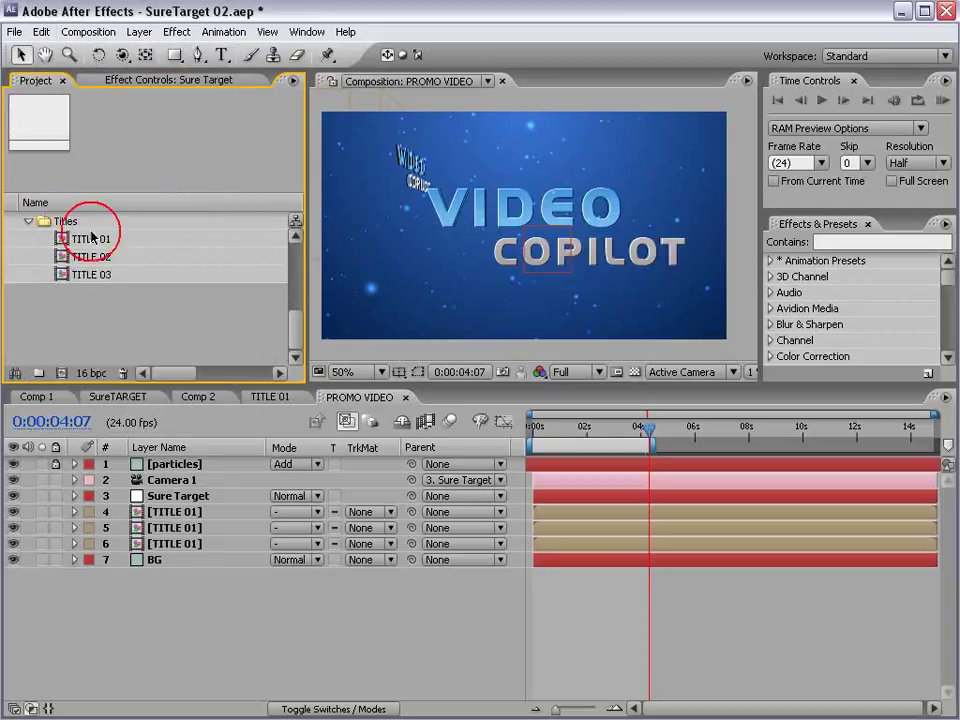
left_click(89, 260)
left_click(91, 279)
Open the TITLE 02 composition and change its text from VIDEO and COPILOT to SURE and TARGET
left_click(76, 259)
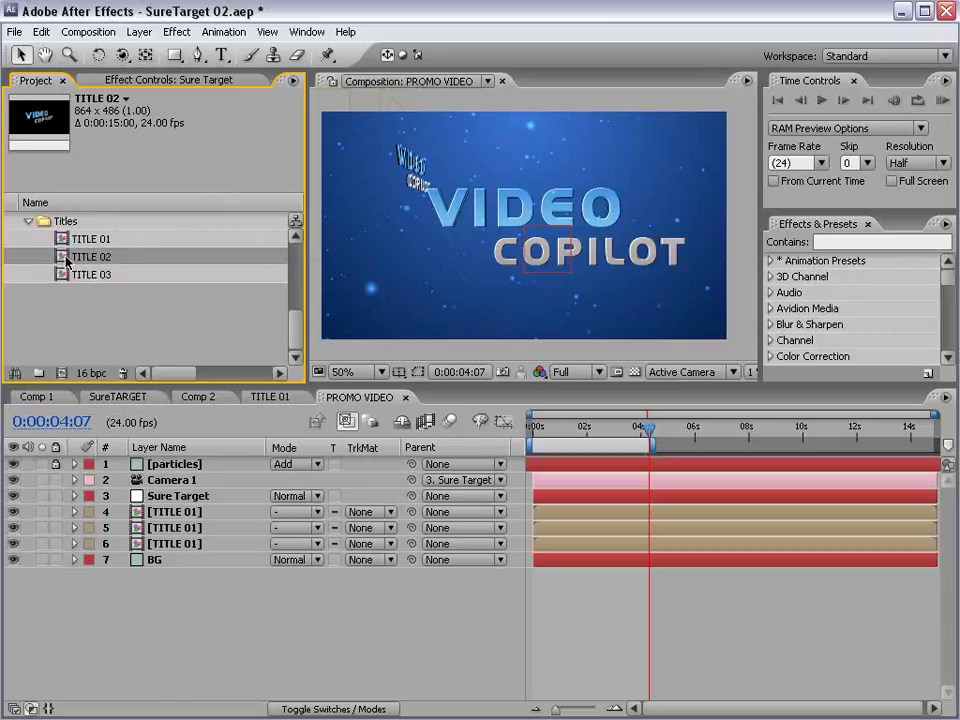
double_click(64, 259)
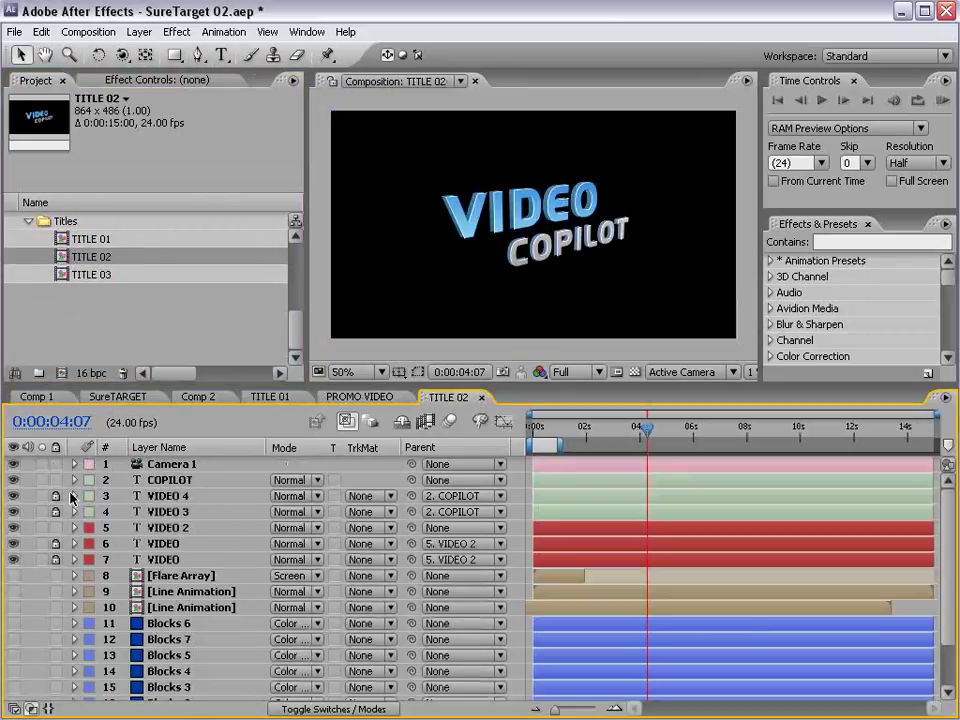
left_click(158, 481)
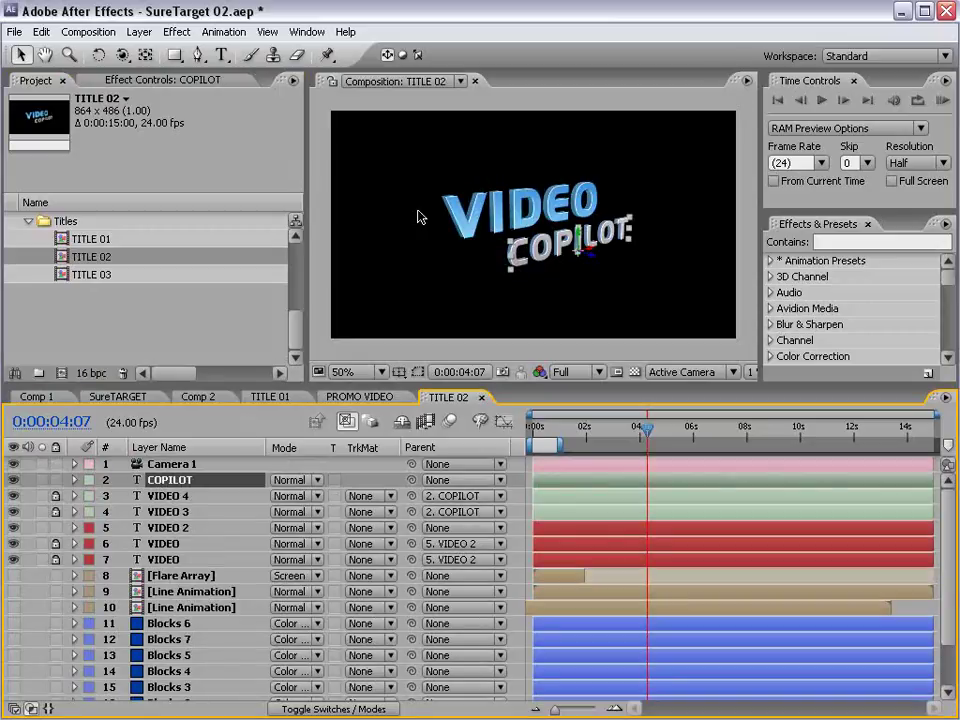
double_click(514, 213)
left_click_drag(453, 226, 618, 205)
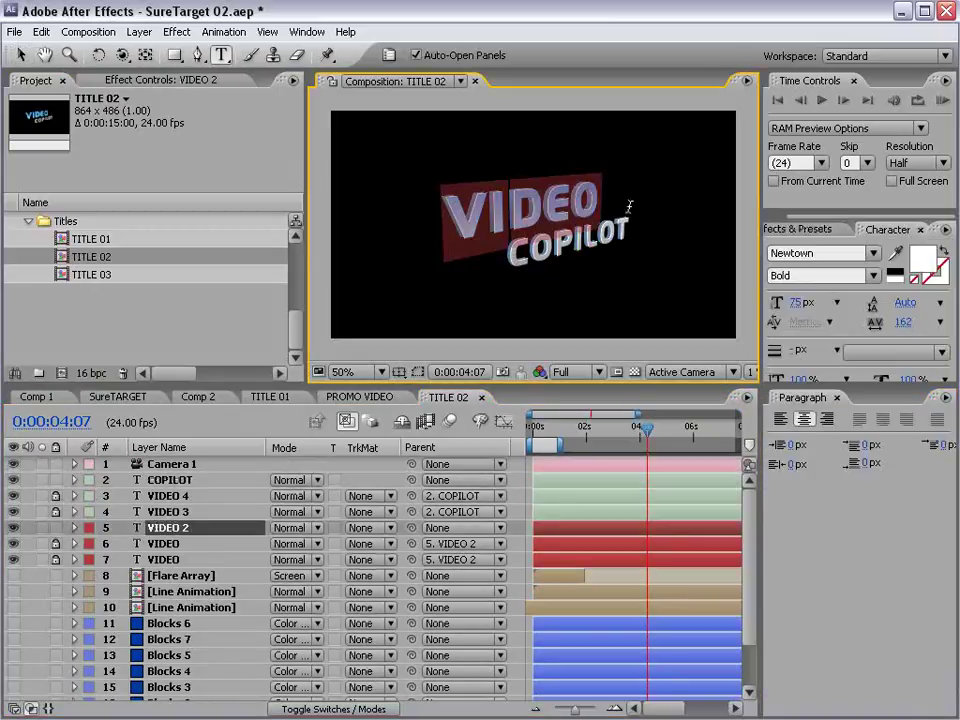
type("SURE")
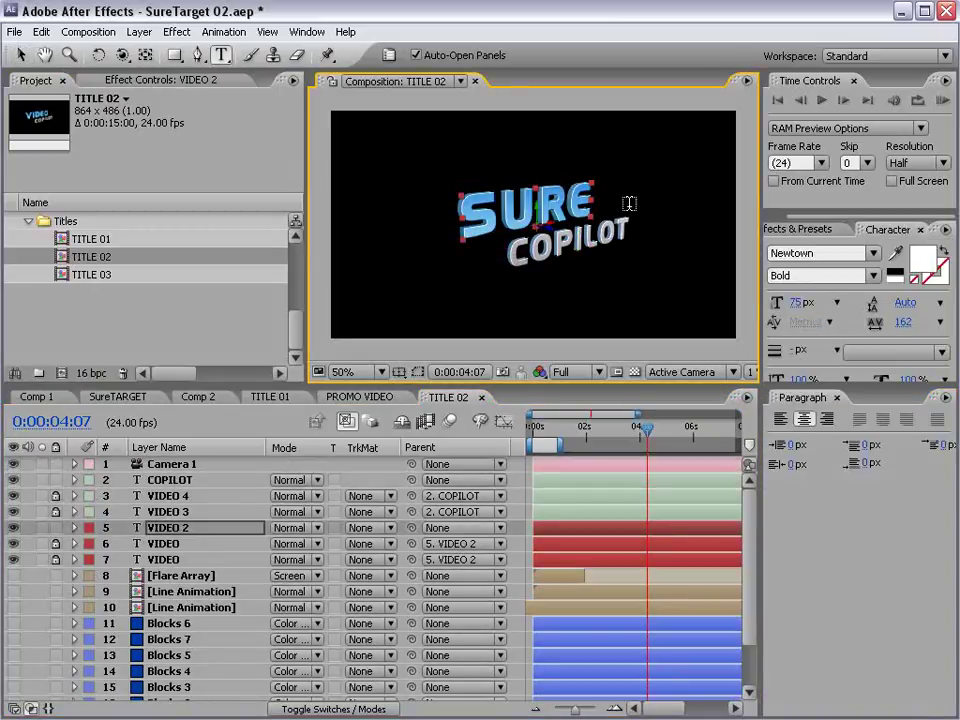
double_click(551, 249)
type("TA")
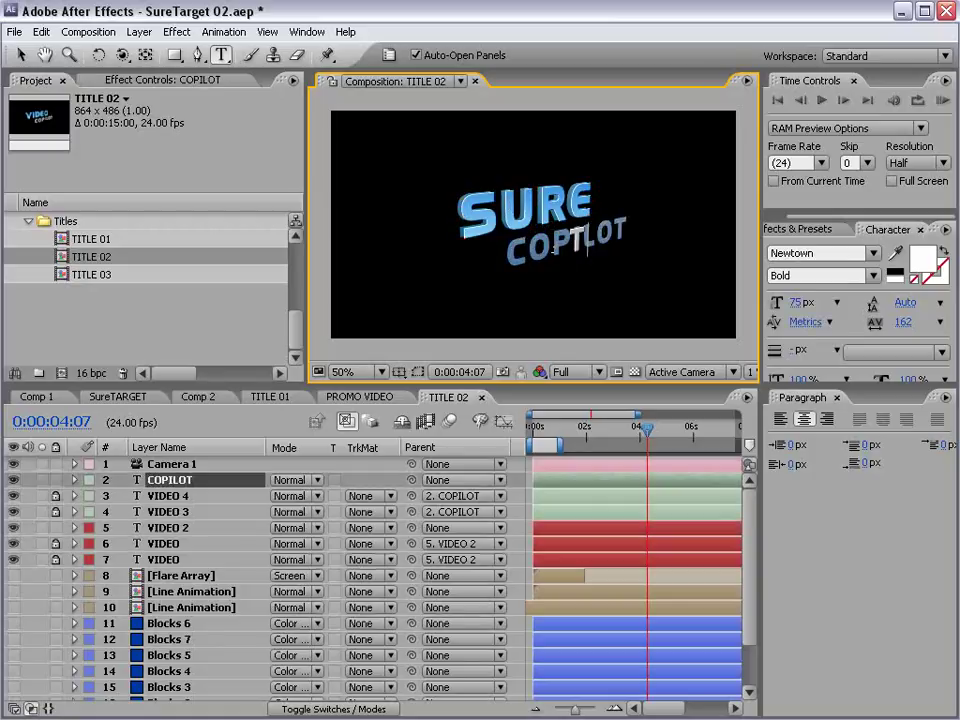
type("RGET")
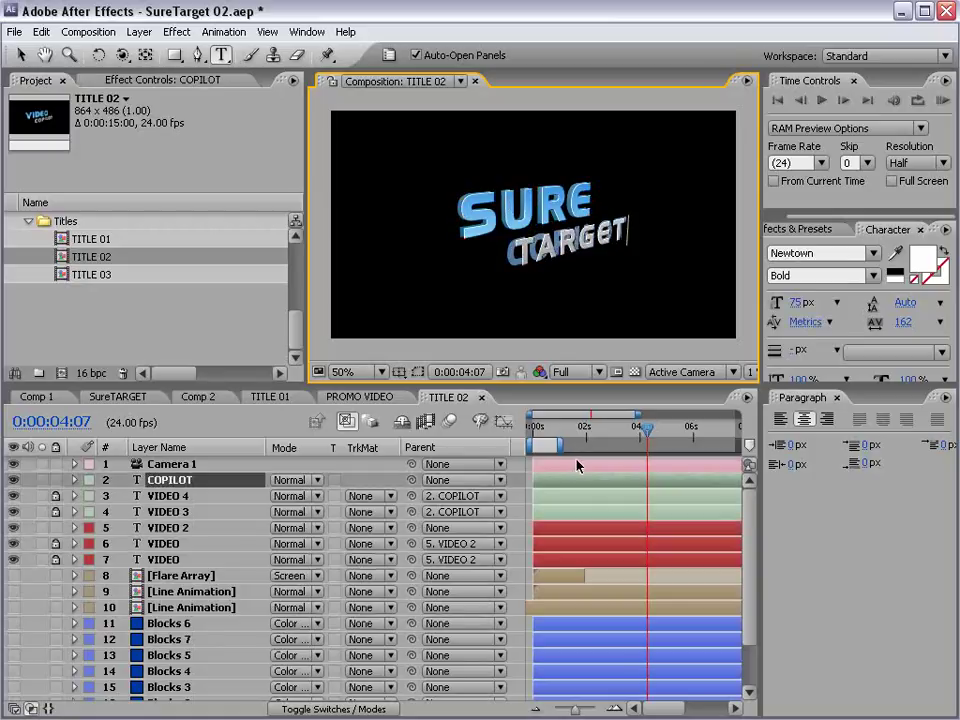
left_click(130, 254)
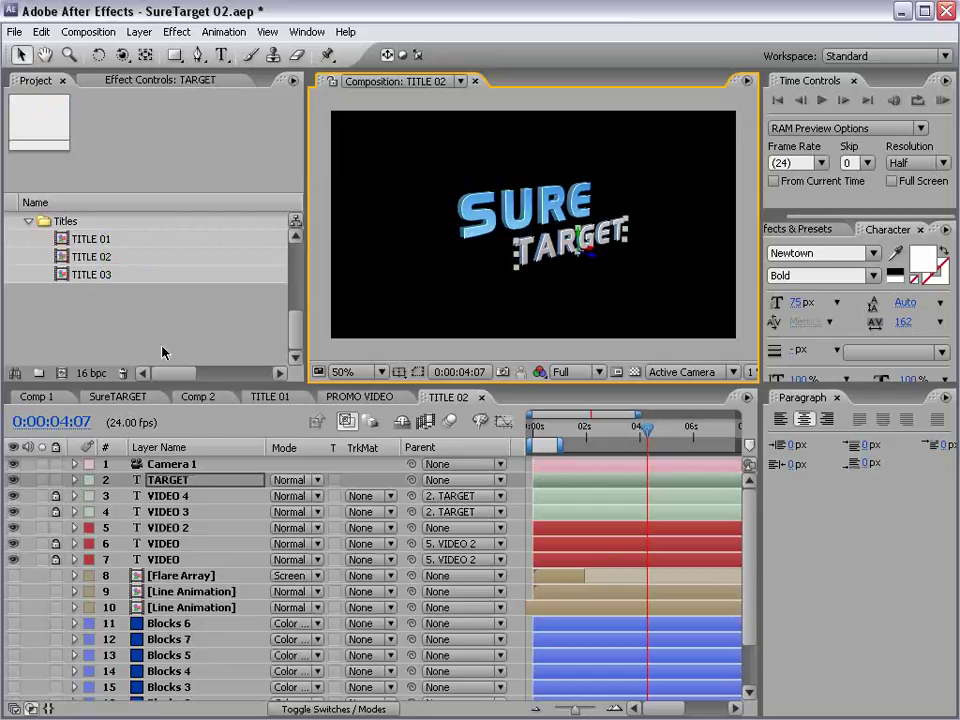
Open the TITLE 03 composition and change its text from VIDEO and COPILOT to NOW and AVAILABLE
double_click(62, 275)
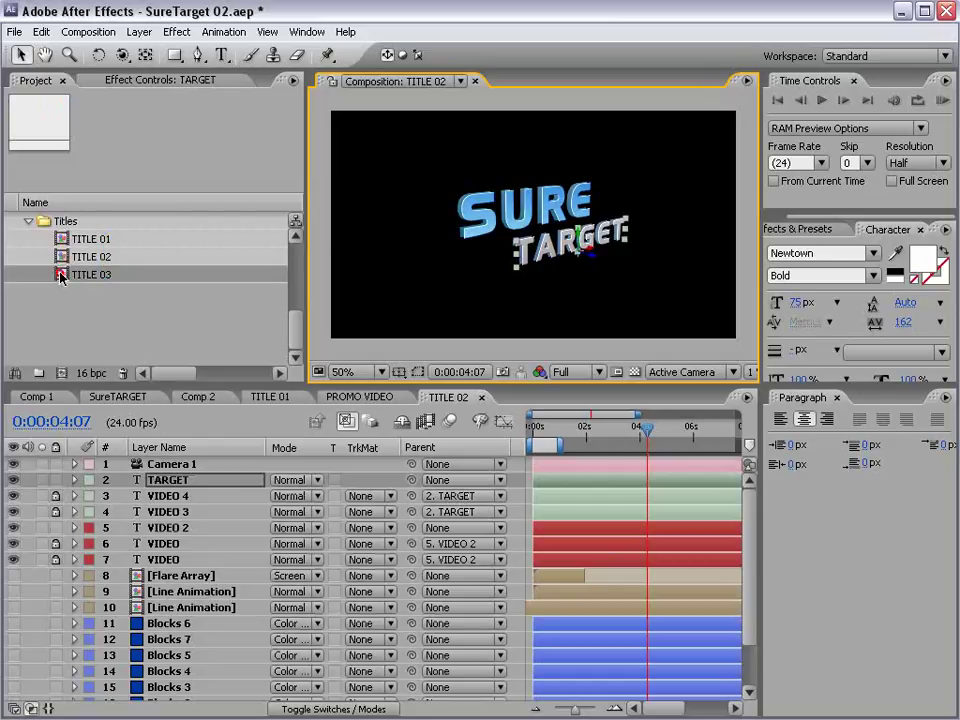
double_click(545, 207)
type("NOW")
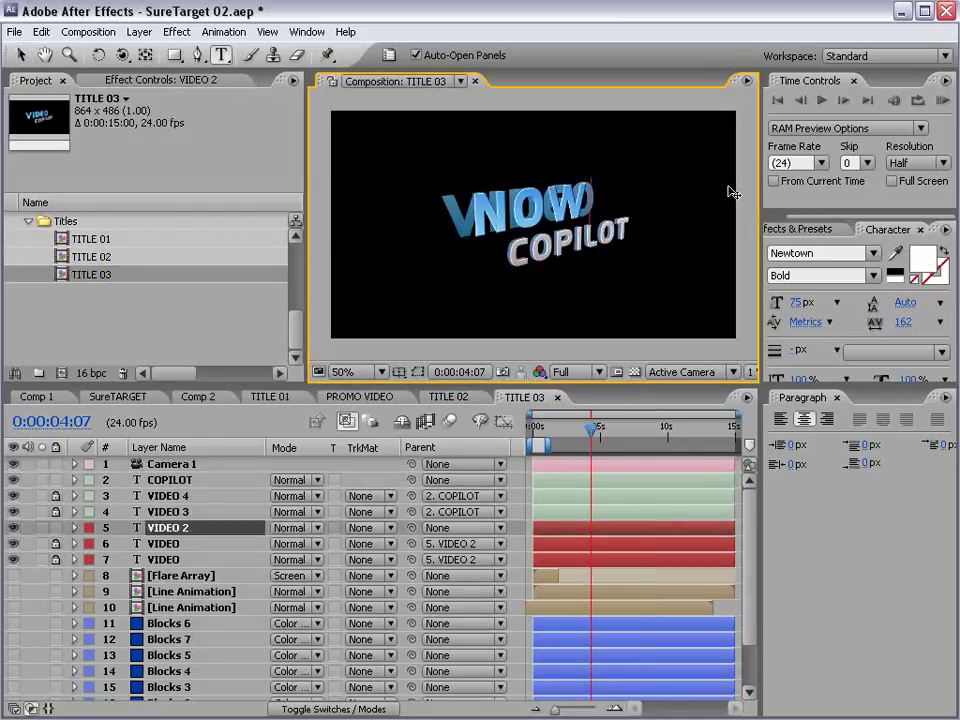
double_click(589, 241)
type("AV")
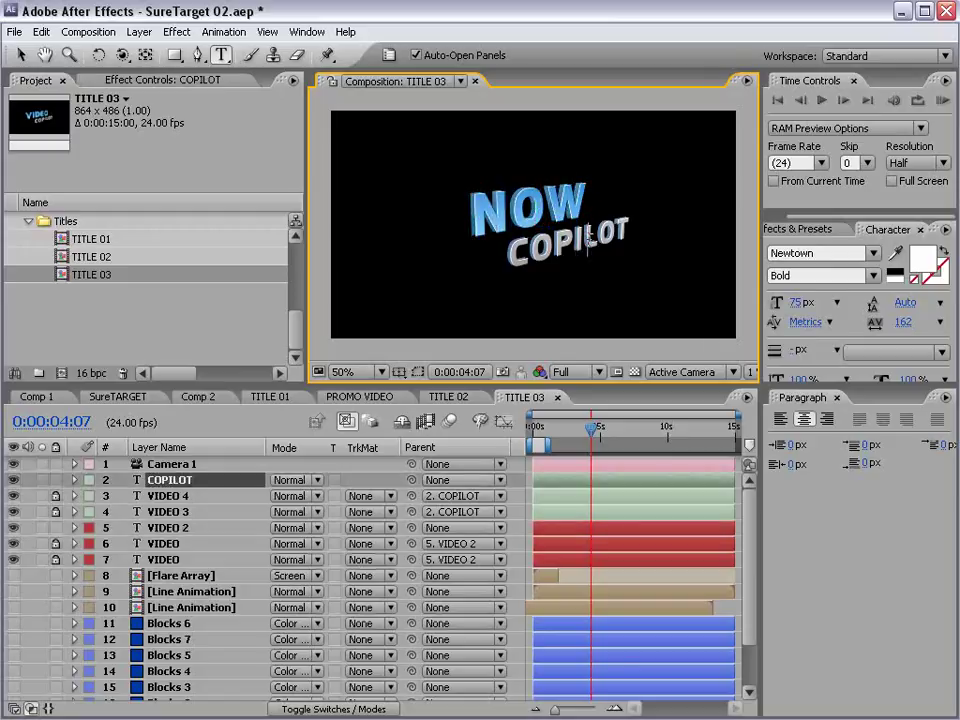
type("AILABLE")
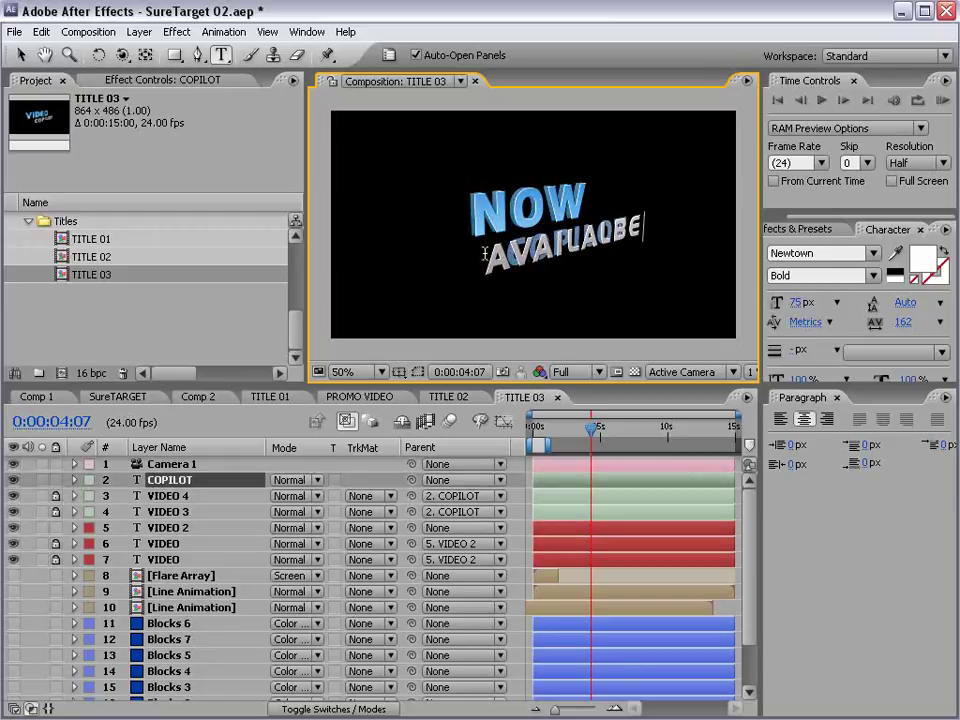
left_click_drag(622, 227, 604, 232)
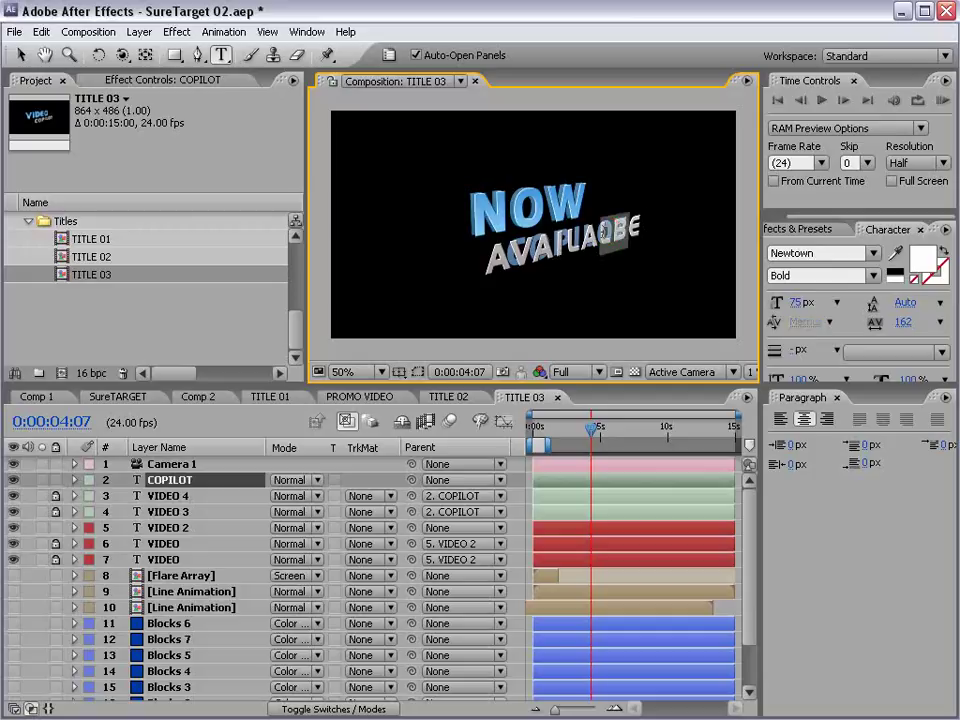
type("BLE")
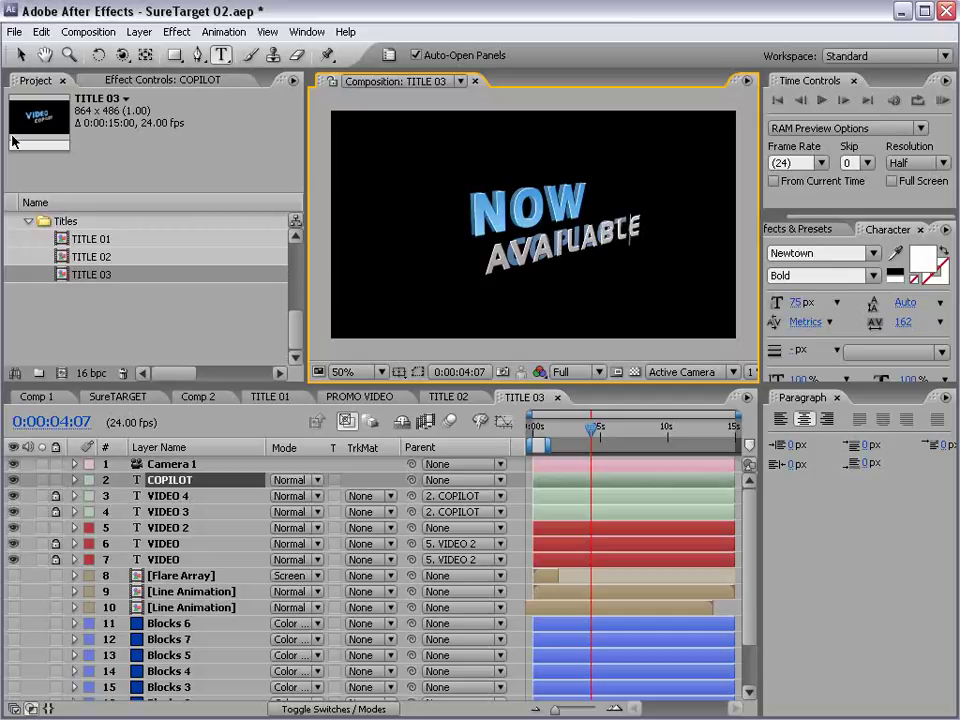
Save the project and shift the AVAILABLE text along its X axis so it sits offset beneath NOW
left_click(21, 57)
left_click(148, 345)
key("ctrl+s")
scroll(530, 254, "up", 1)
scroll(507, 248, "down", 1)
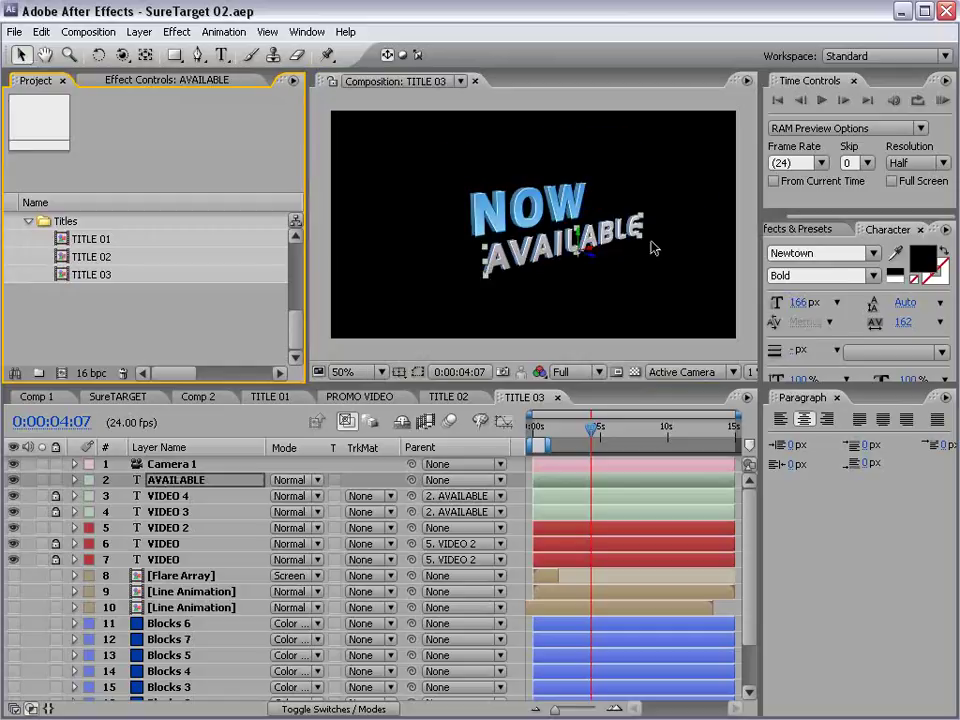
left_click_drag(591, 250, 614, 244)
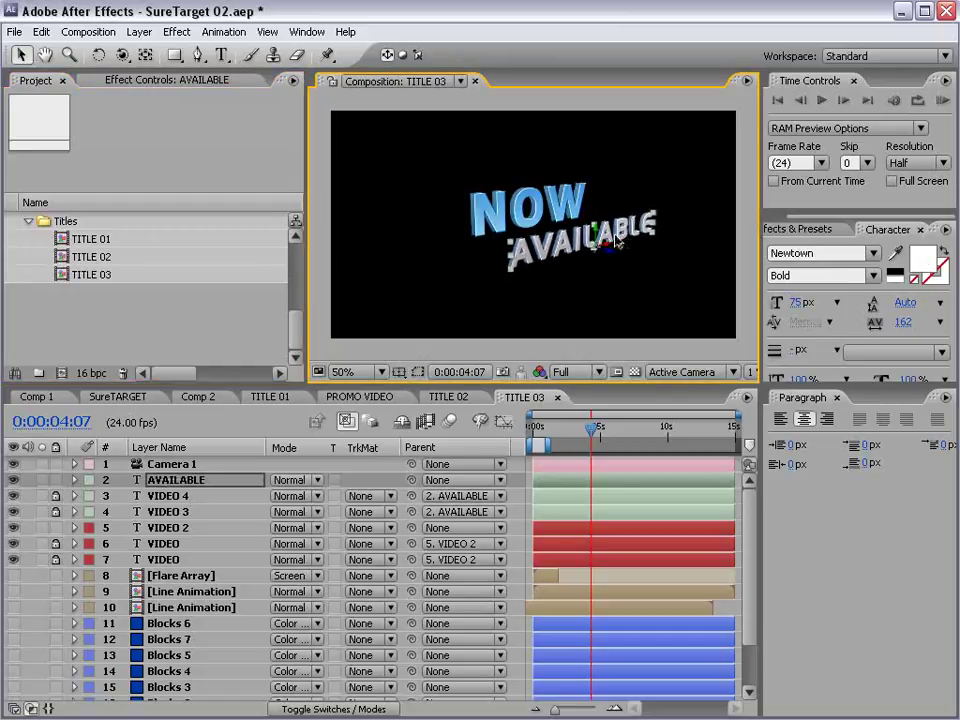
In the PROMO VIDEO composition, replace the source of the second title, layer 5, with TITLE 02
left_click(352, 397)
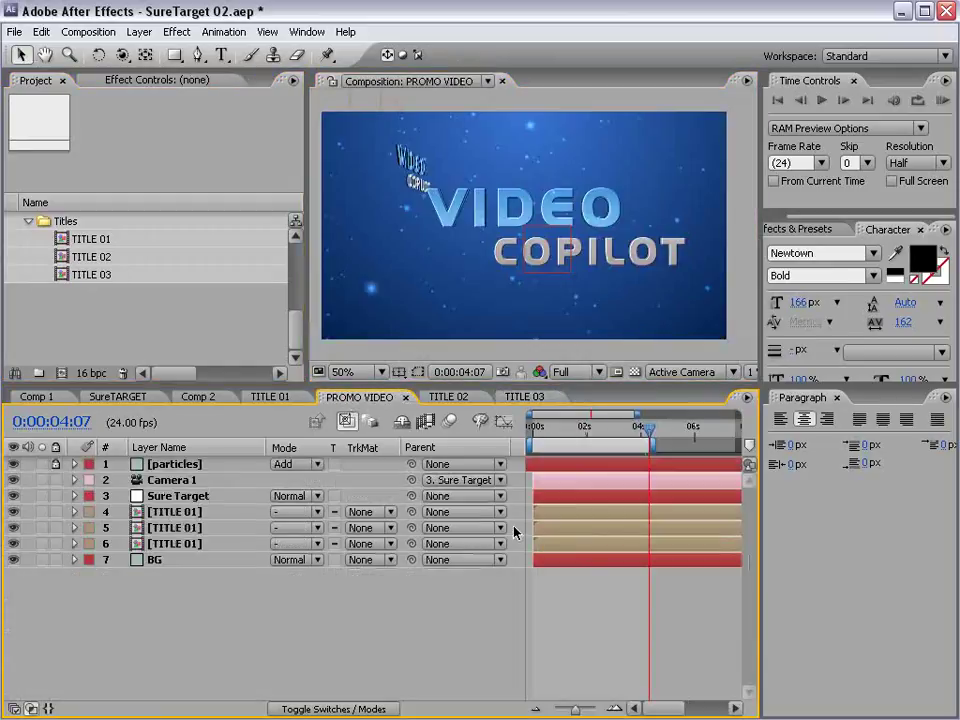
left_click(186, 529)
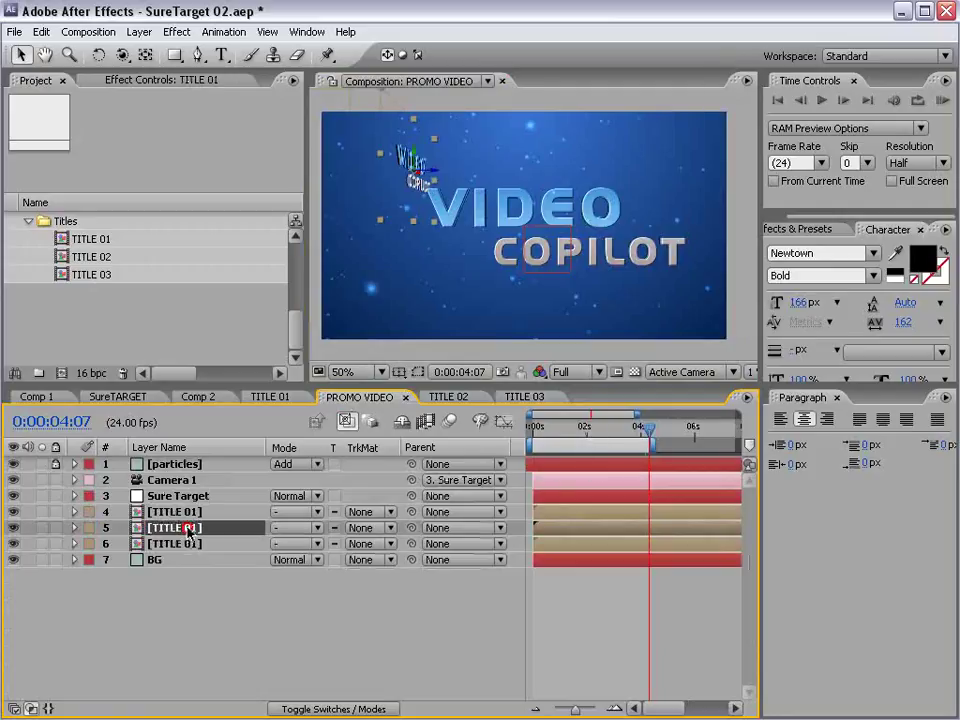
left_click_drag(548, 437, 589, 437)
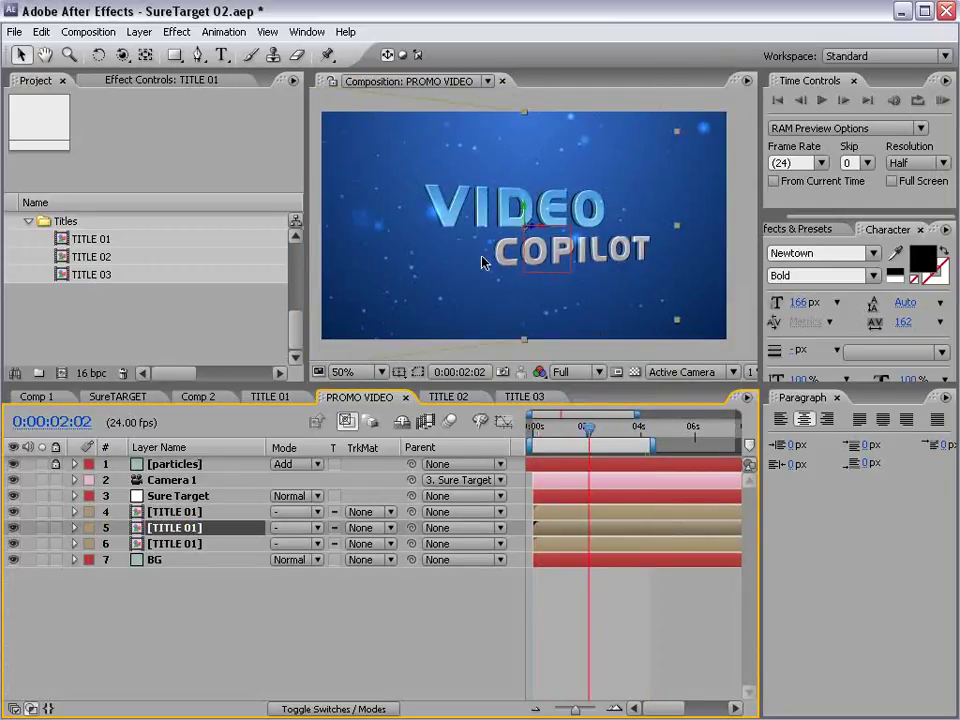
left_click_drag(96, 264, 537, 246)
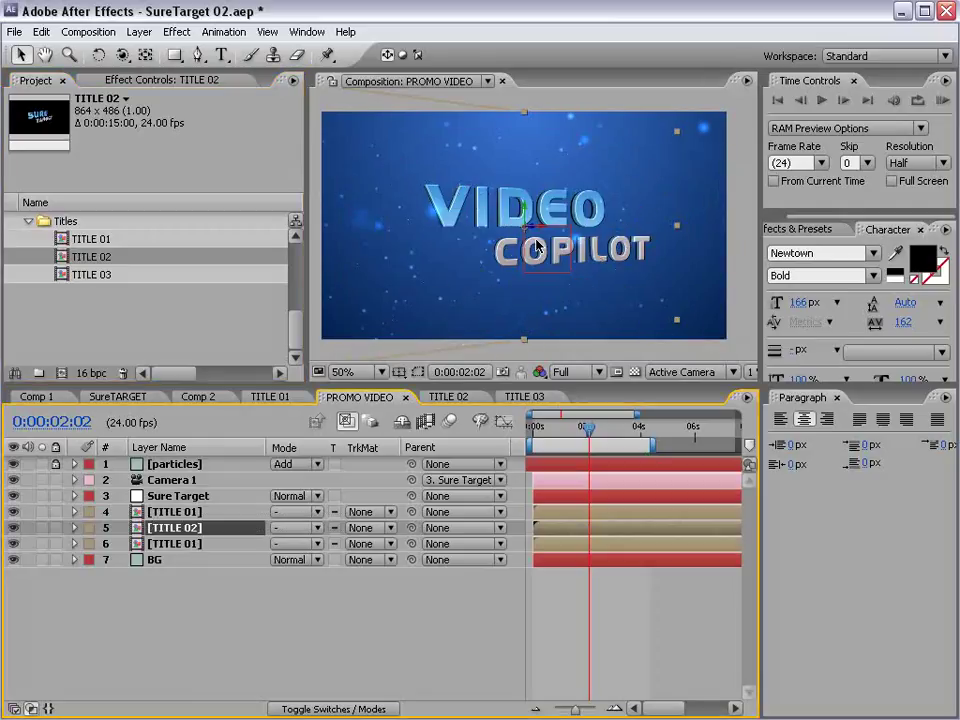
Replace the source of the third title, layer 4, with TITLE 03 and scrub back through the timeline
left_click(175, 511)
left_click_drag(589, 427, 650, 430)
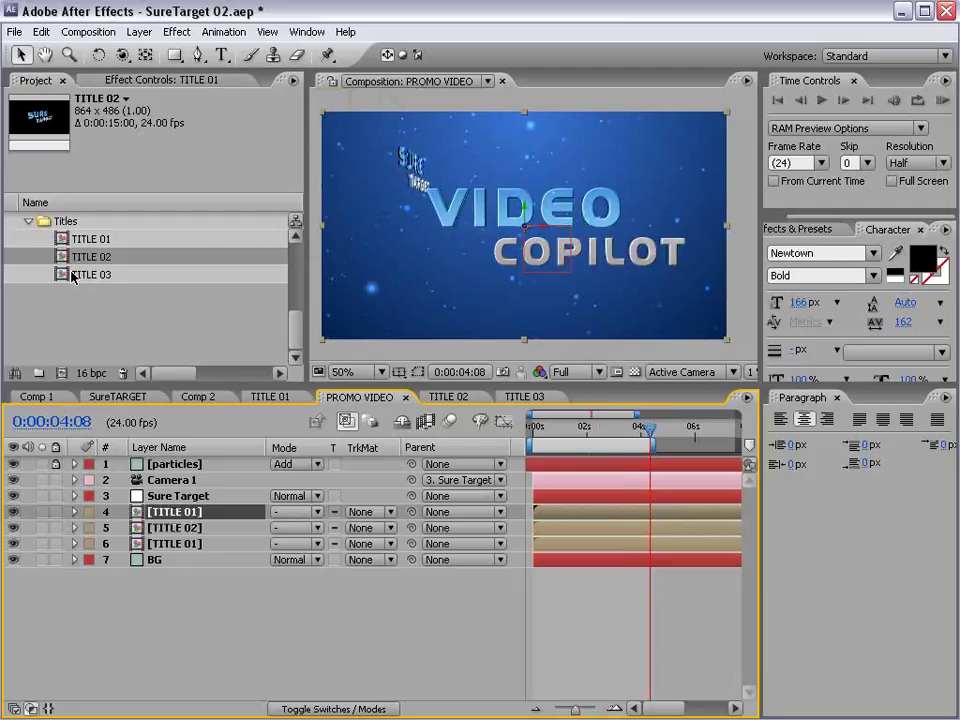
left_click_drag(73, 278, 492, 240)
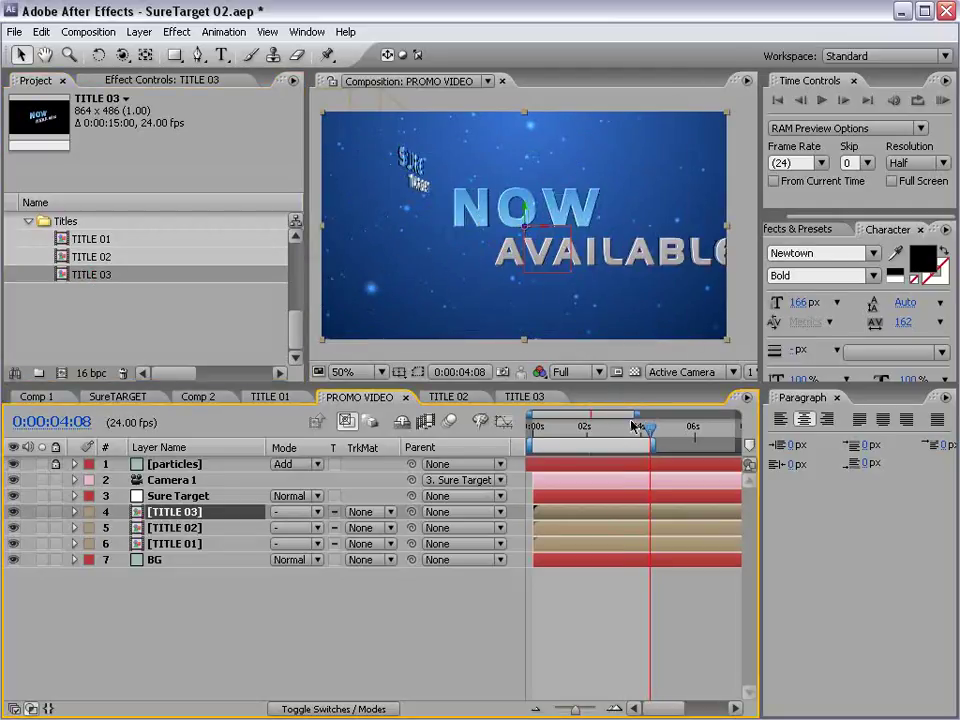
left_click_drag(634, 427, 559, 500)
left_click(567, 576)
At 0:00:00:11, rotate the TITLE 01 layer about its Y axis so it stands at an angle to the camera
left_click_drag(559, 428, 545, 428)
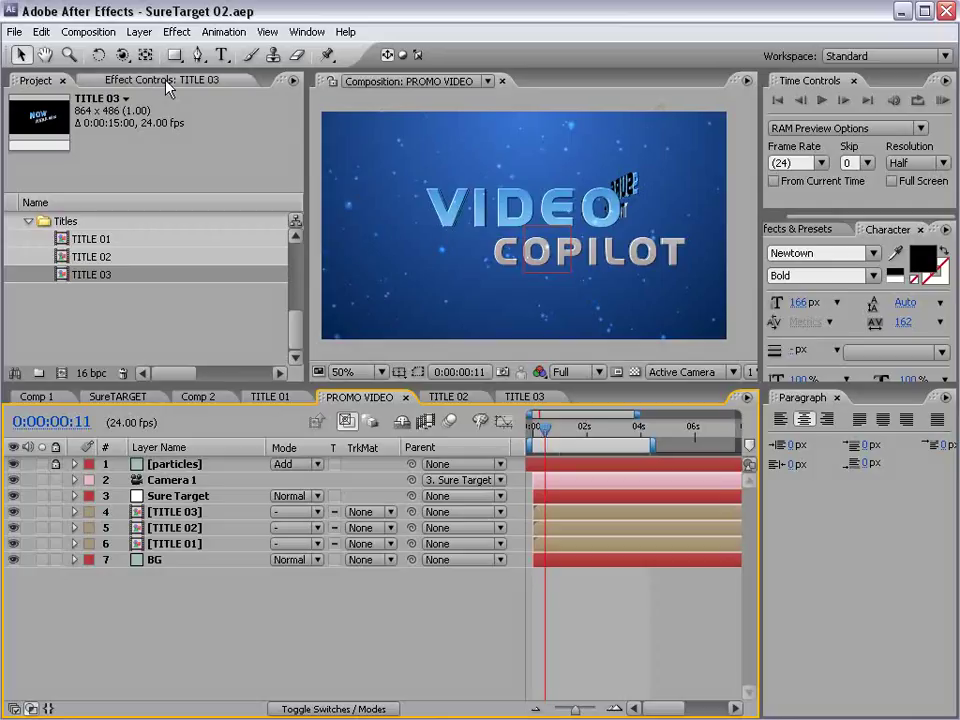
left_click(183, 543)
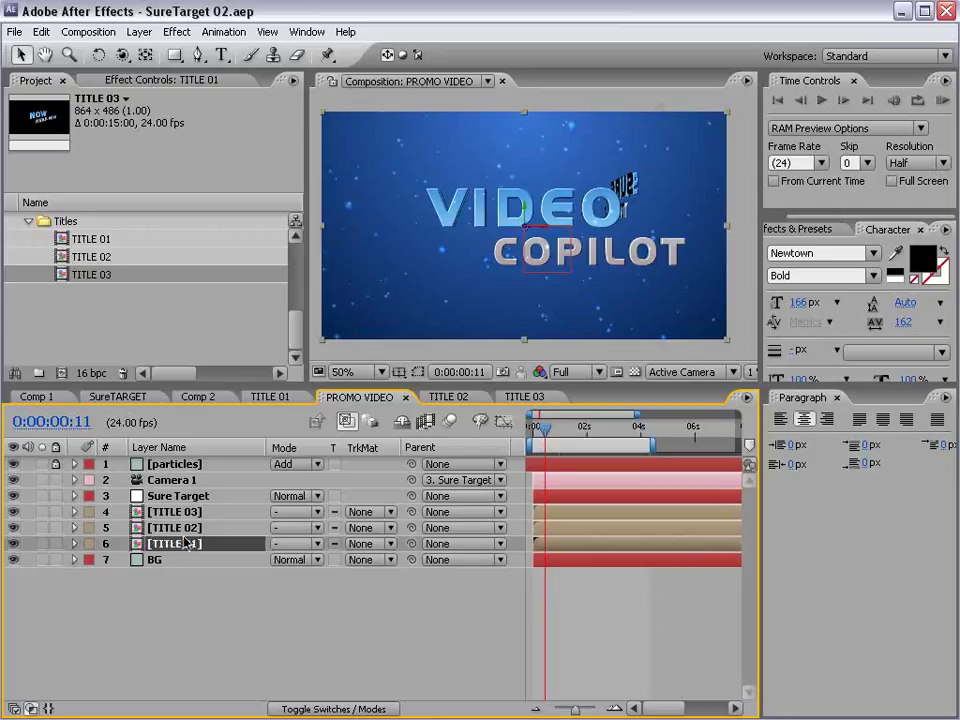
left_click(145, 55)
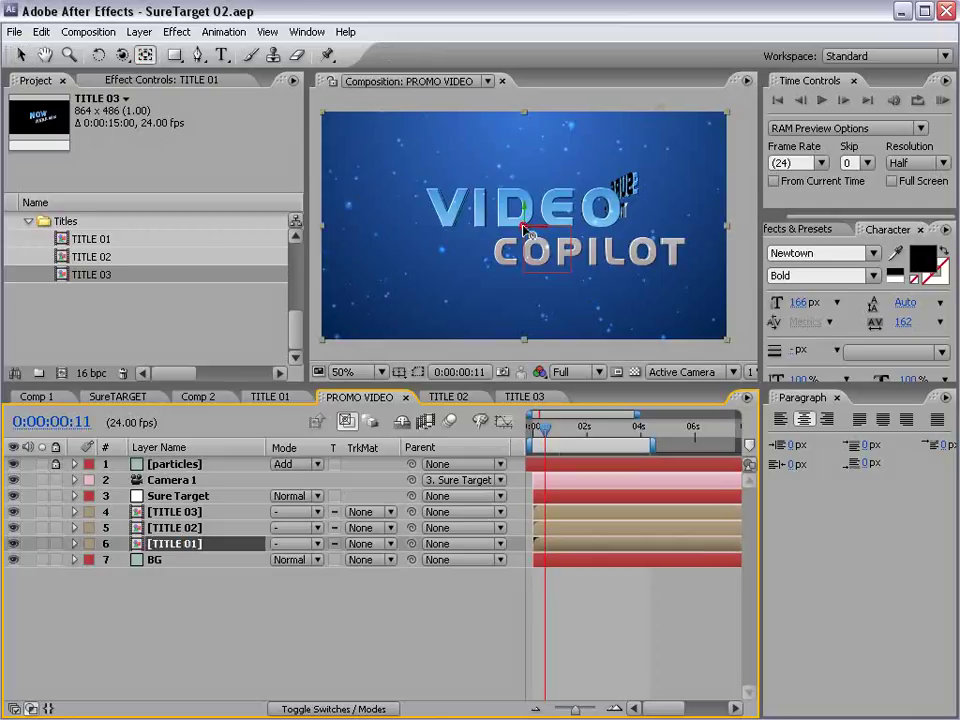
left_click_drag(524, 230, 551, 223)
key("w")
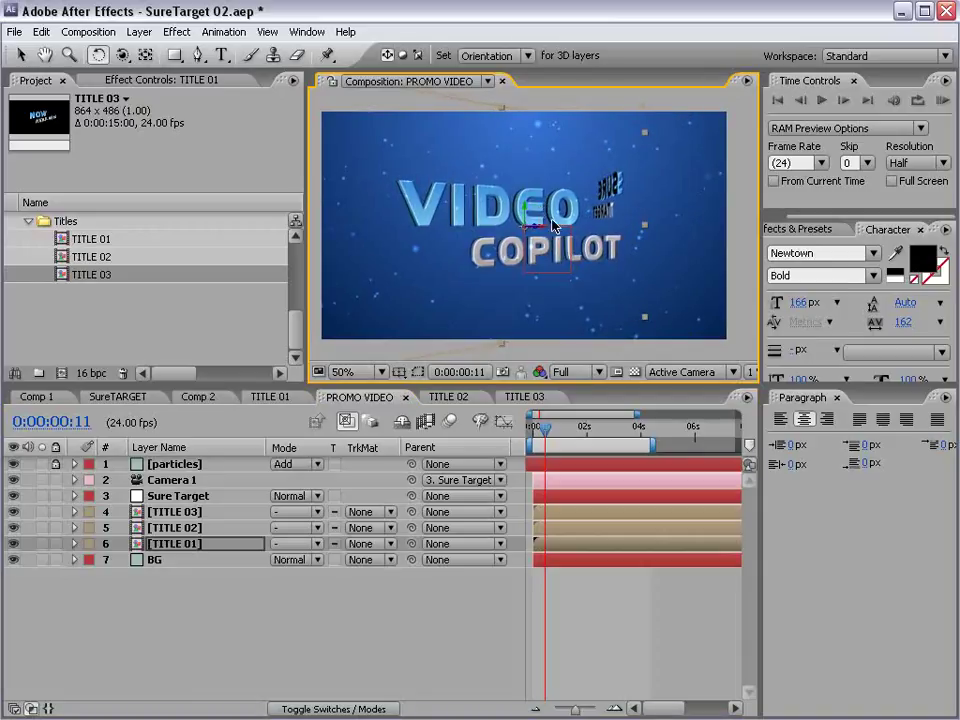
key("v")
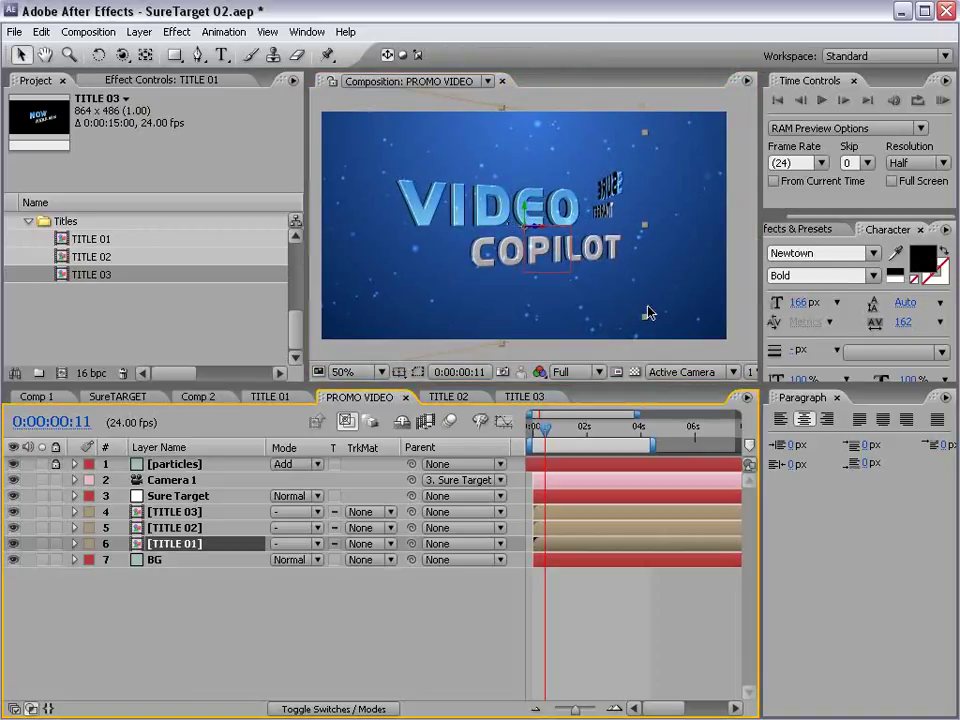
Scale the TITLE 01 layer down slightly, and at 0:00:02:11 scale the TITLE 02 layer up slightly
left_click_drag(645, 134, 616, 155)
left_click_drag(545, 427, 600, 428)
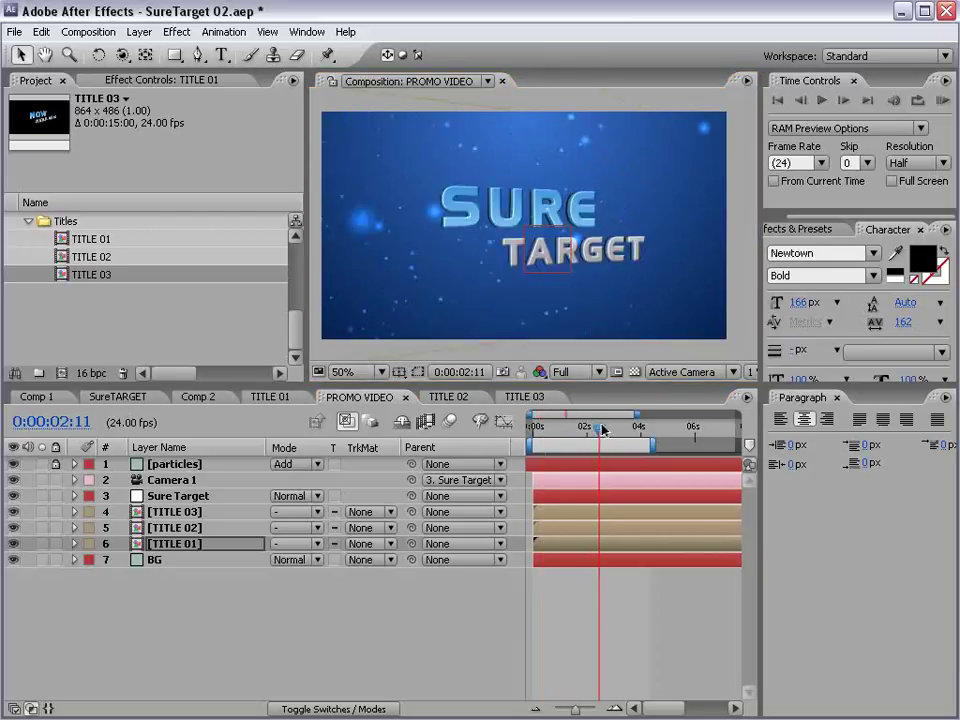
left_click(170, 530)
left_click_drag(680, 325, 700, 336)
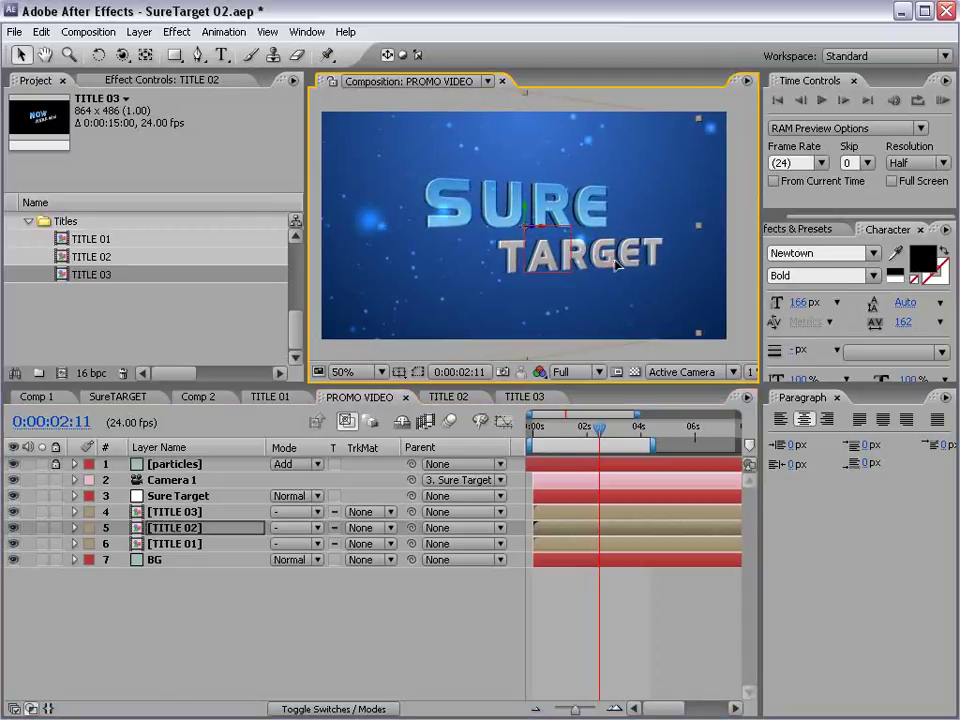
At 0:00:04:12, move TITLE 03's anchor point to the middle of its text and scale the layer down
left_click_drag(632, 432, 654, 432)
left_click(176, 512)
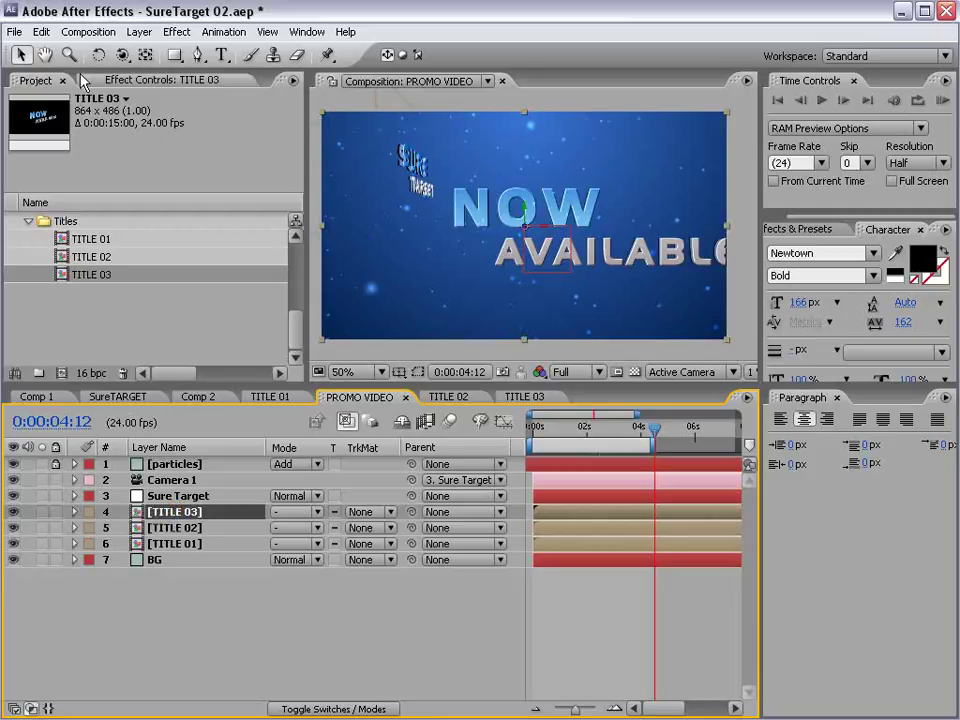
left_click(145, 55)
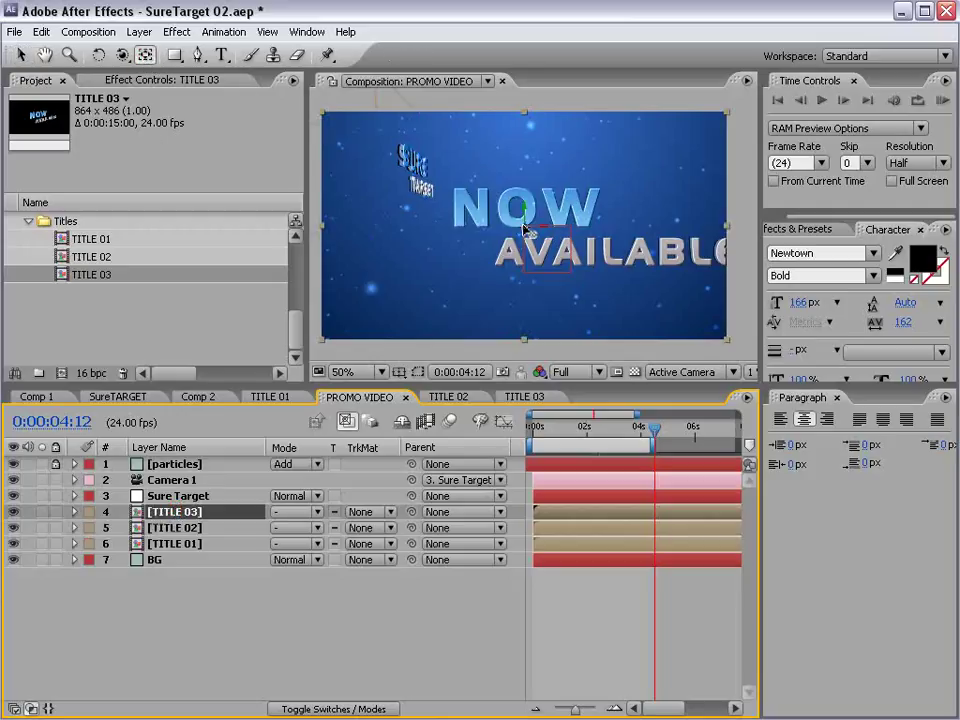
left_click_drag(524, 228, 588, 222)
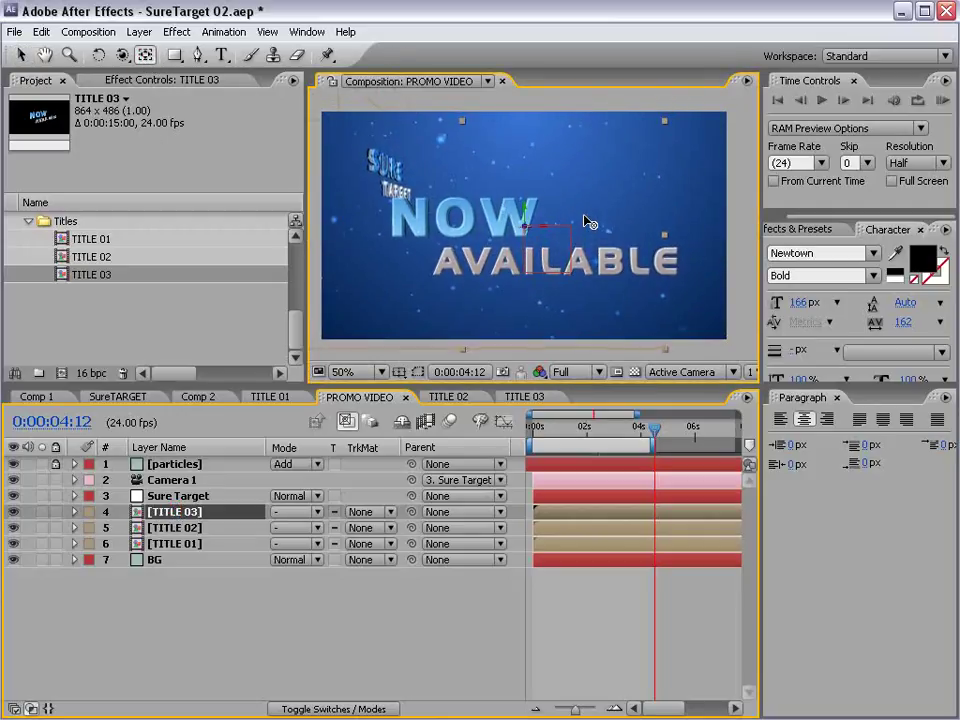
key("v")
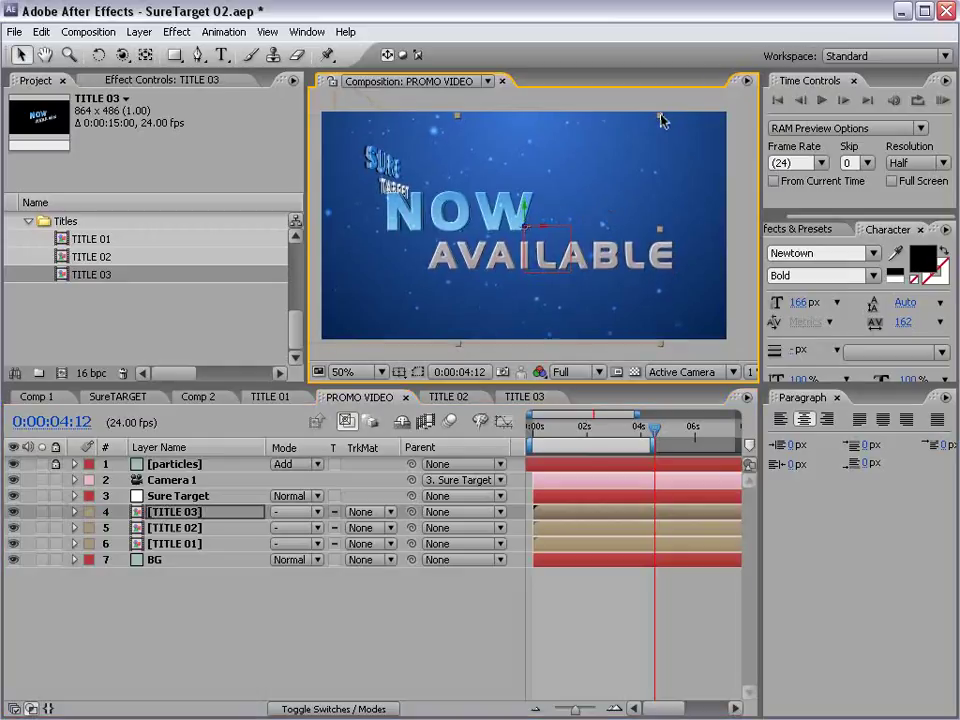
left_click_drag(652, 128, 619, 150)
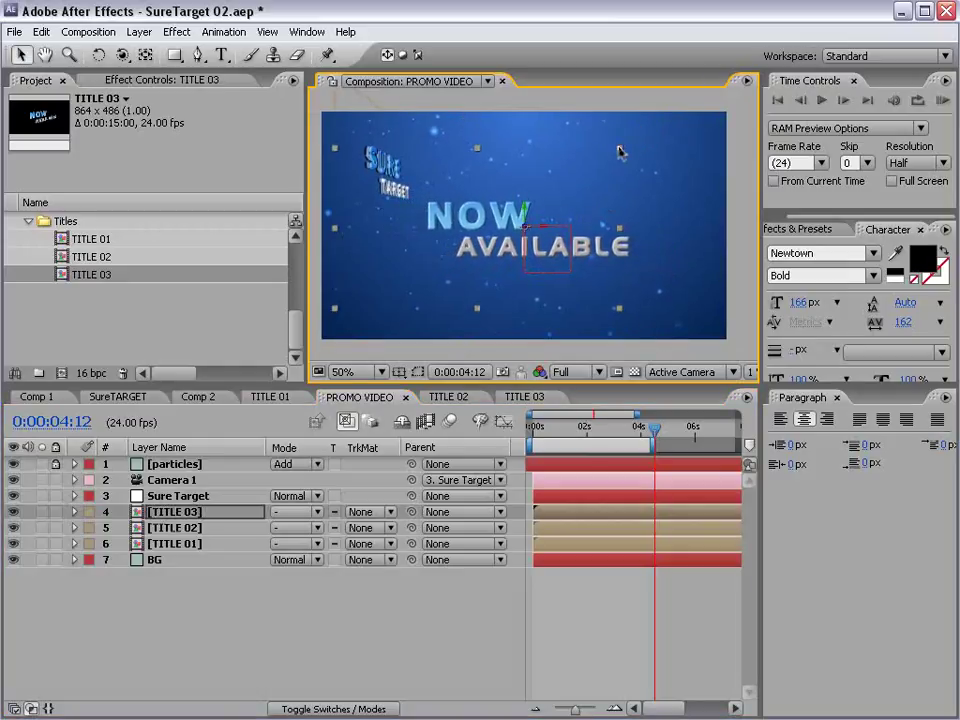
At 0:00:04:09, rotate the TITLE 03 layer about its Y axis so it stands at an angle to the camera
left_click(648, 432)
mouse_move(648, 432)
left_mouse_down()
mouse_move(603, 435)
mouse_move(650, 432)
left_mouse_up()
key("w")
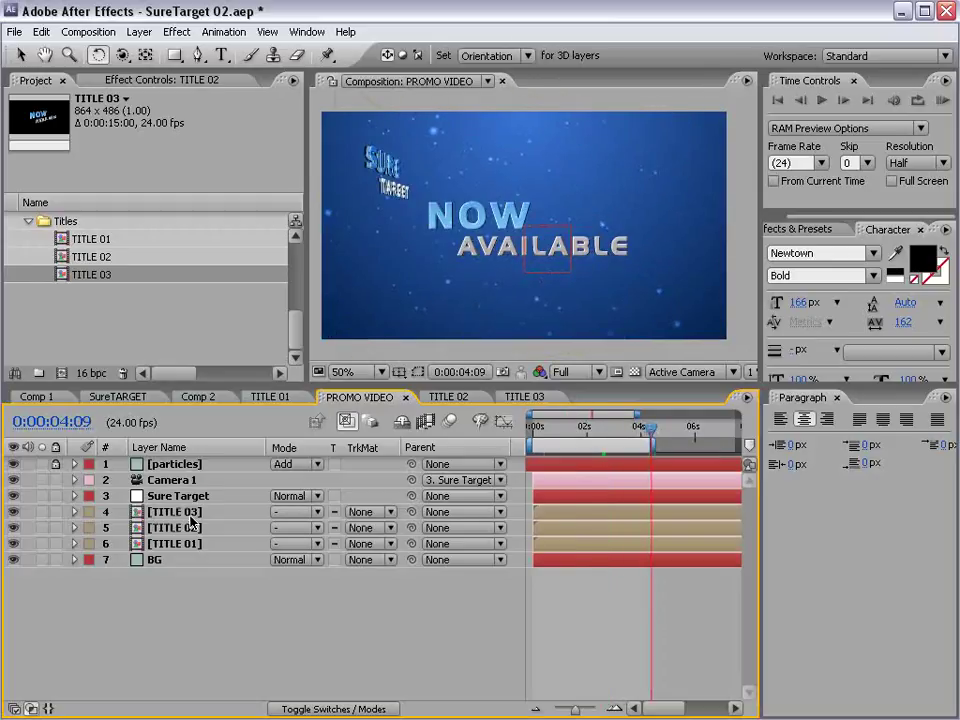
left_click(481, 254)
left_click_drag(521, 214, 540, 226)
scroll(537, 198, "up", 1)
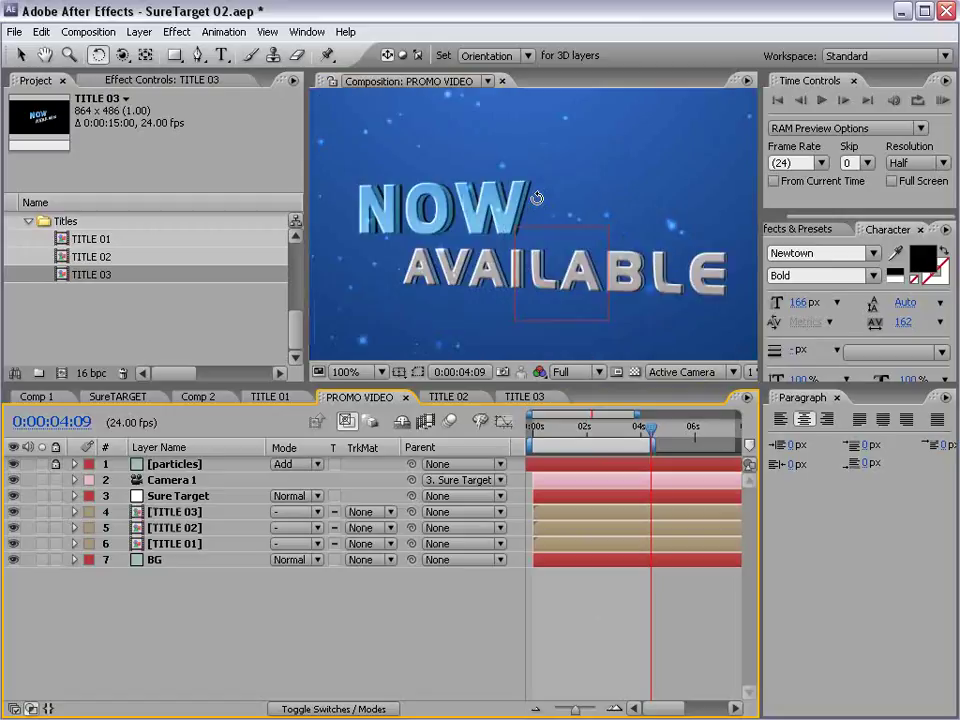
key("v")
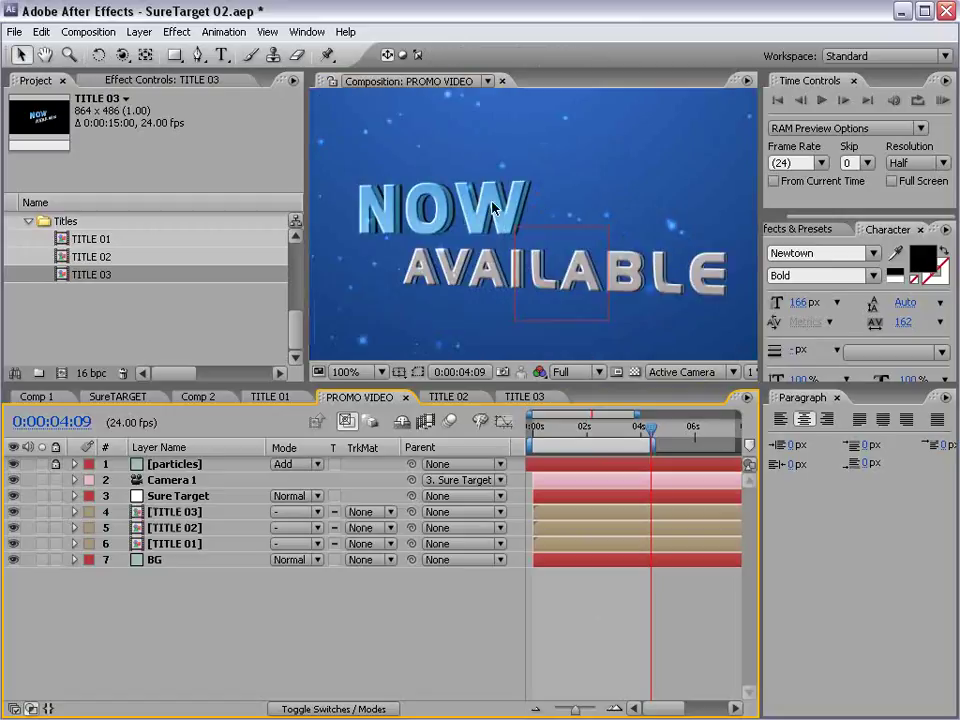
In the TITLE 03 composition, orbit and track Camera 1 to view the extruded edges of NOW AVAILABLE from the side
left_click(525, 397)
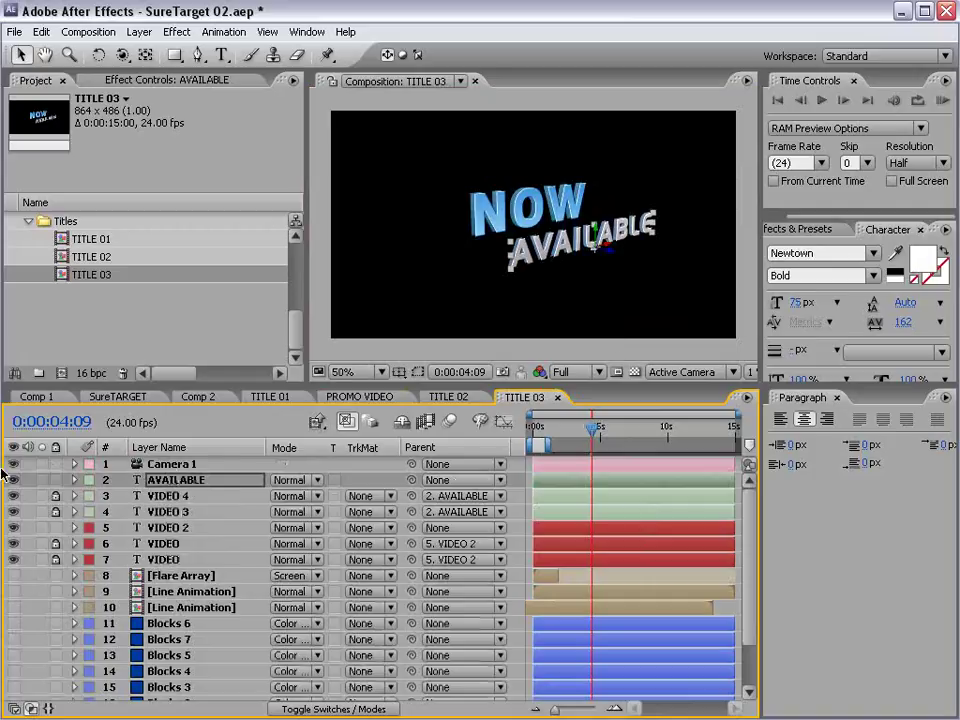
left_click(189, 463)
key("c")
left_click_drag(665, 251, 516, 229)
key("c")
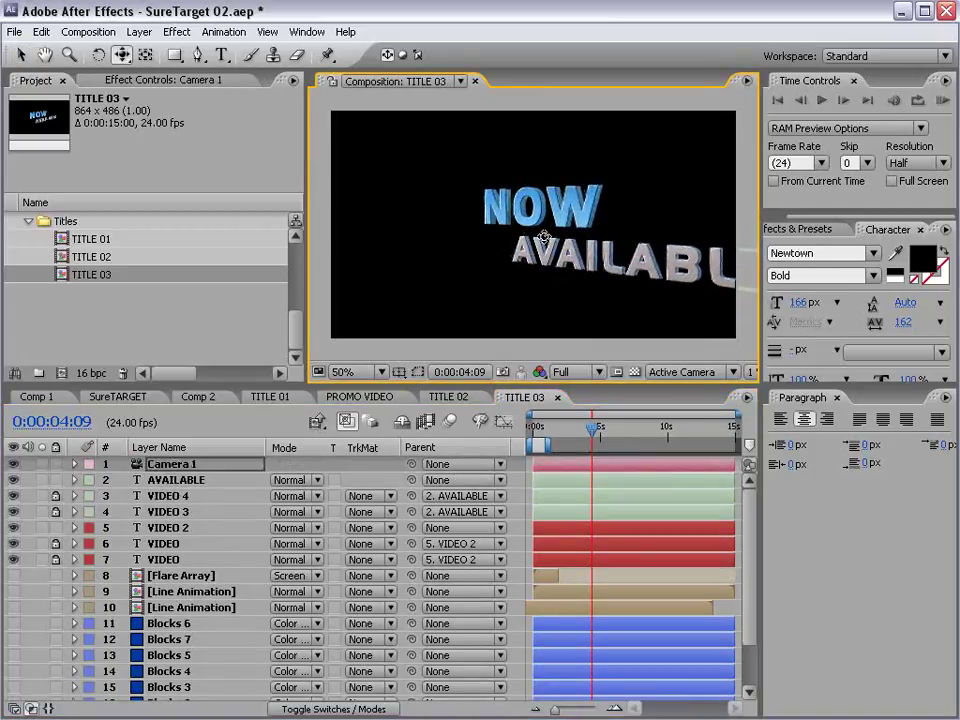
left_click_drag(580, 242, 503, 237)
scroll(503, 237, "up", 1)
key("space")
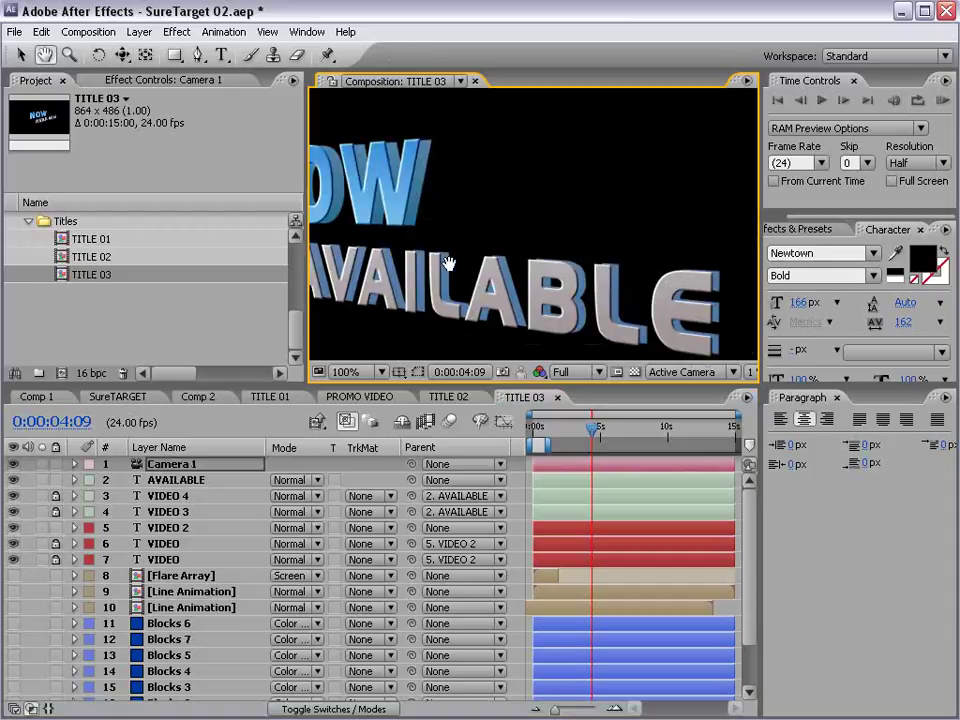
left_click_drag(448, 260, 509, 263)
Set the Bevel Alpha light angle of the AVAILABLE text layer to +34°
left_click(176, 499)
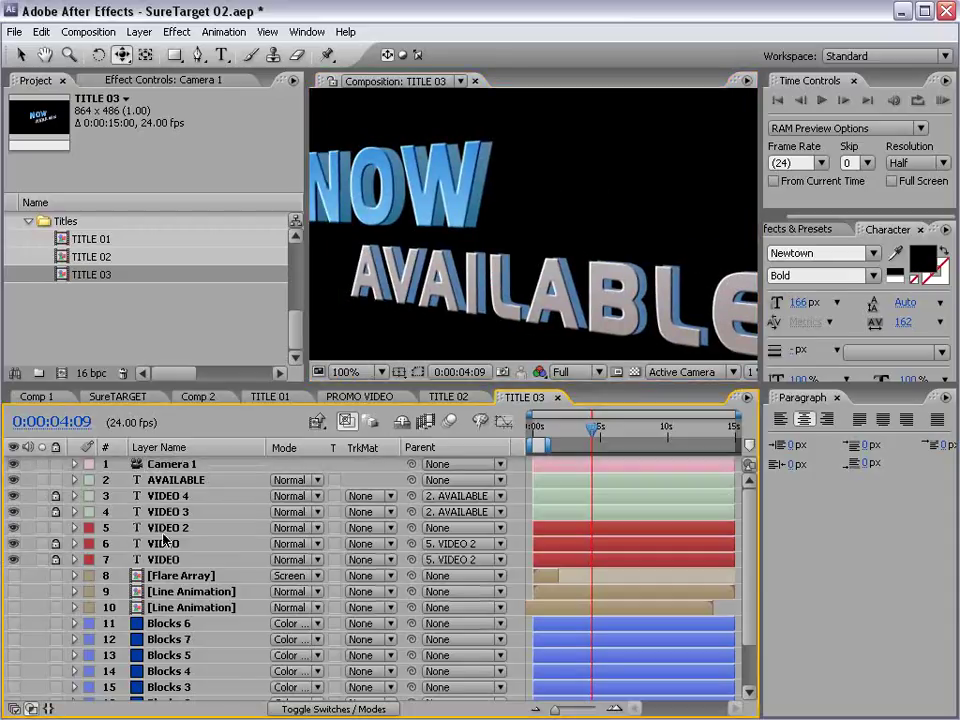
left_click(194, 480)
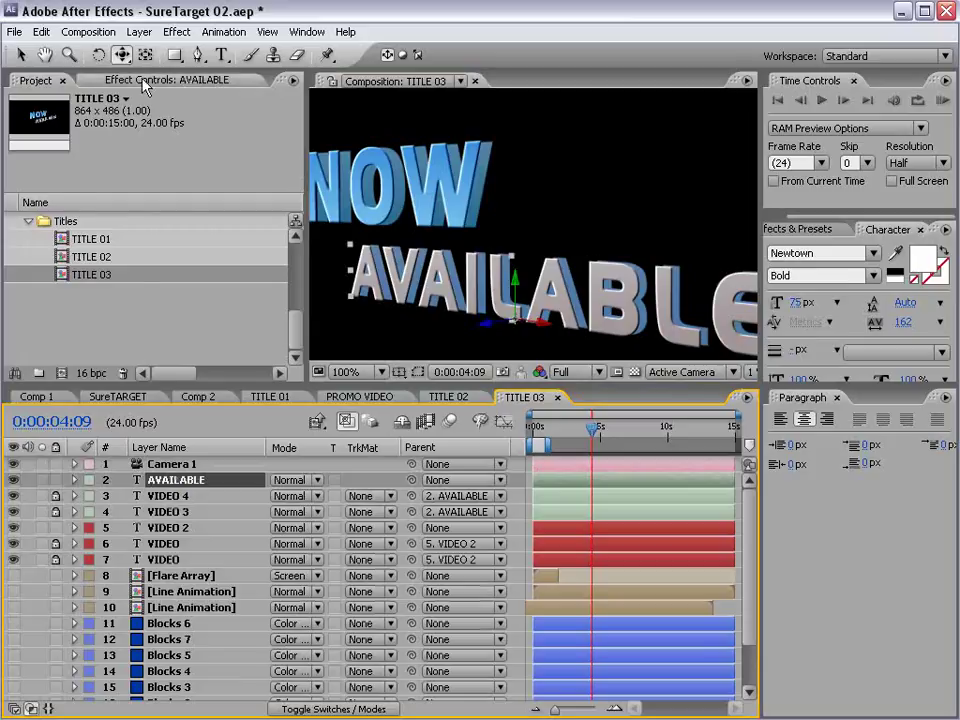
left_click(200, 81)
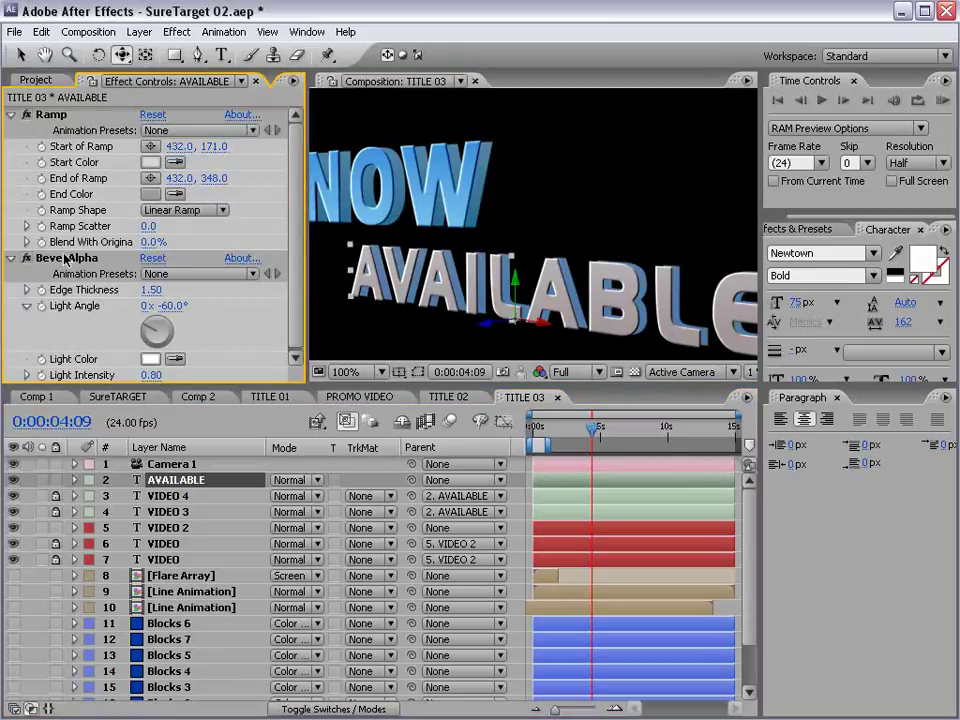
left_click(65, 258)
left_click(167, 324)
left_click(165, 316)
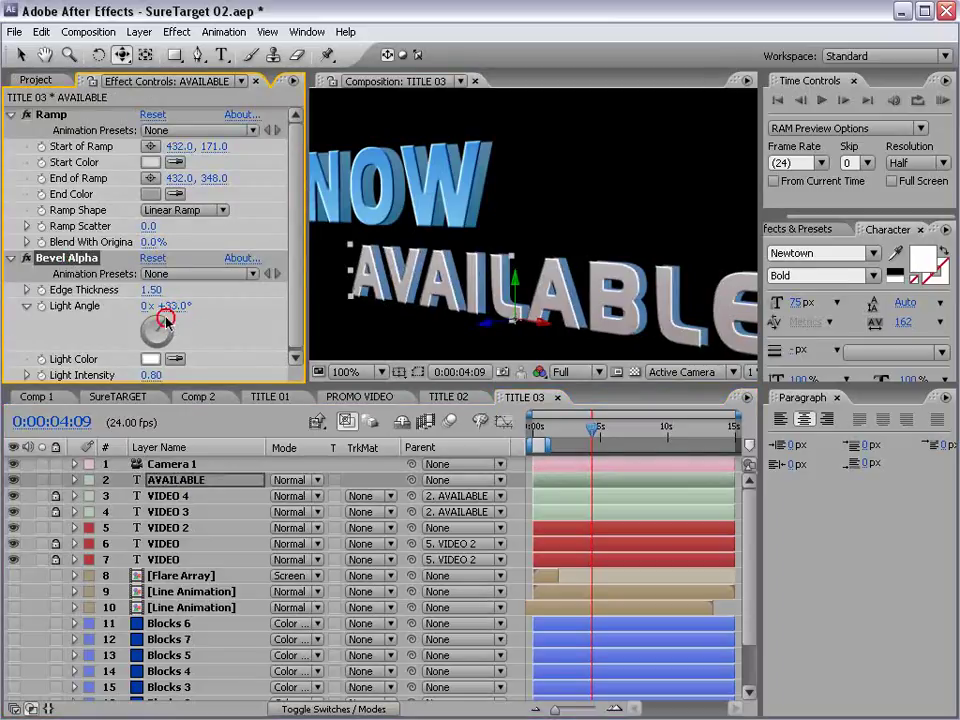
left_click_drag(169, 323, 171, 331)
left_click(171, 331)
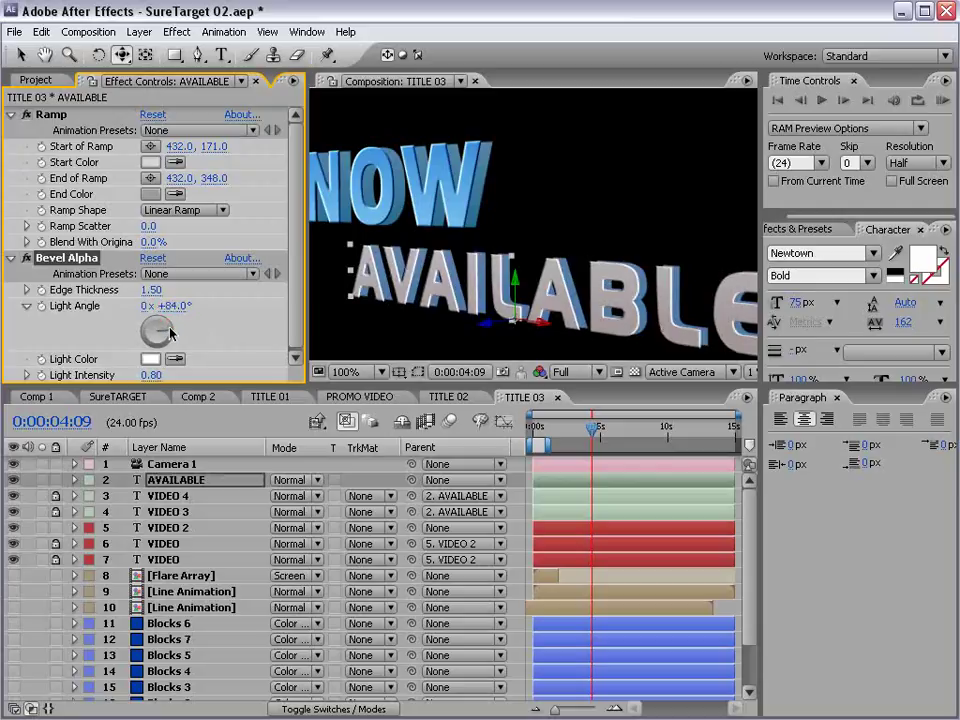
left_click(163, 322)
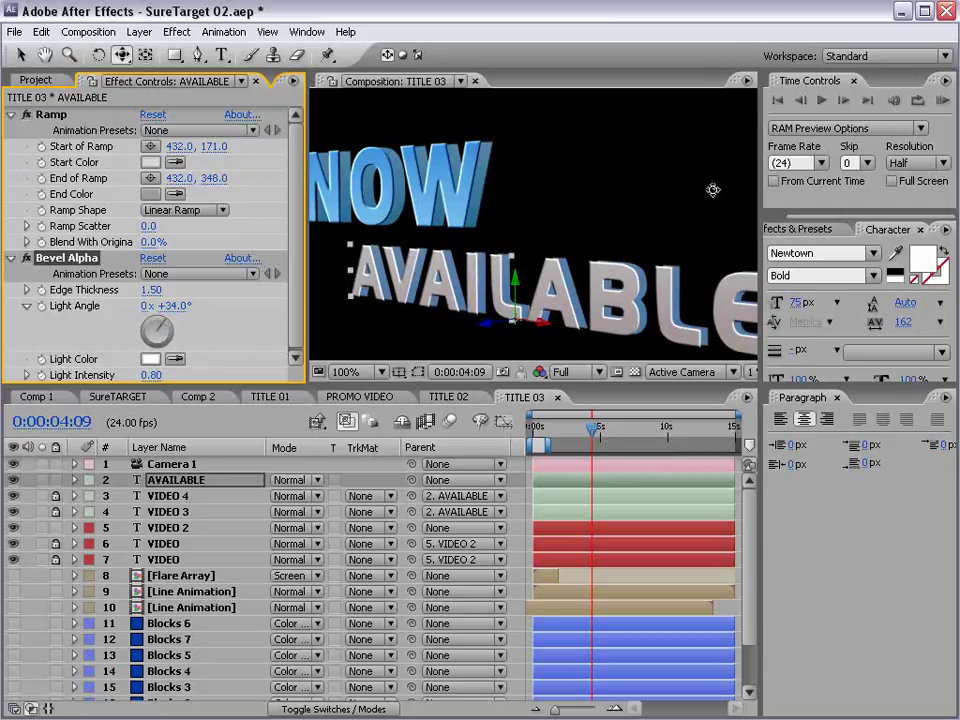
Set the Bevel Alpha light angle of the NOW text layer, VIDEO 2, to +59° and close the TITLE 03 composition
left_click(165, 527)
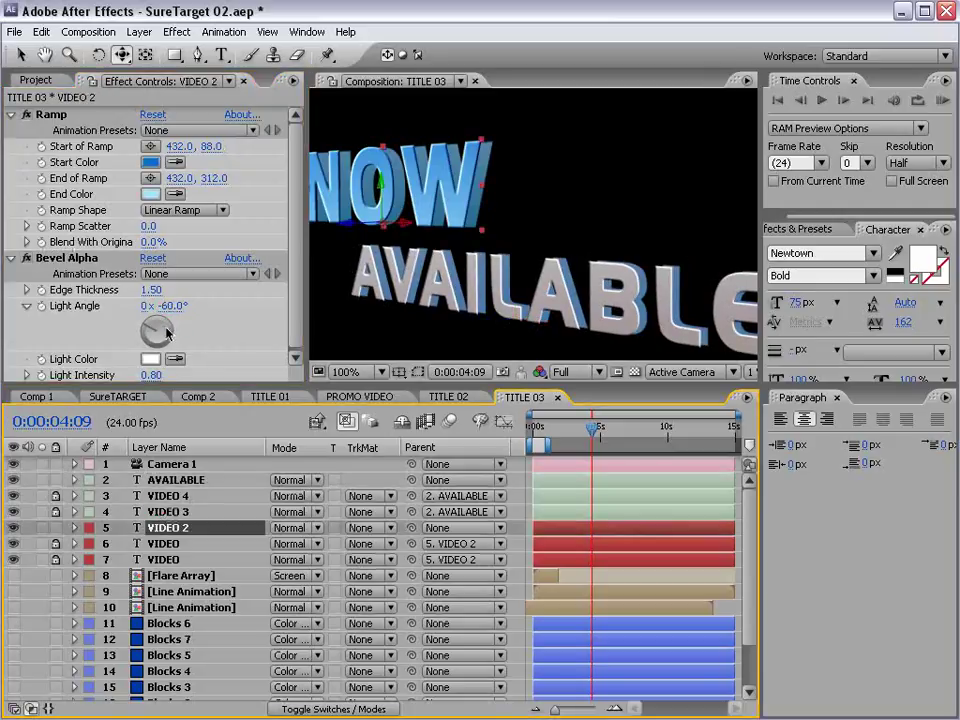
left_click(167, 325)
left_click(170, 331)
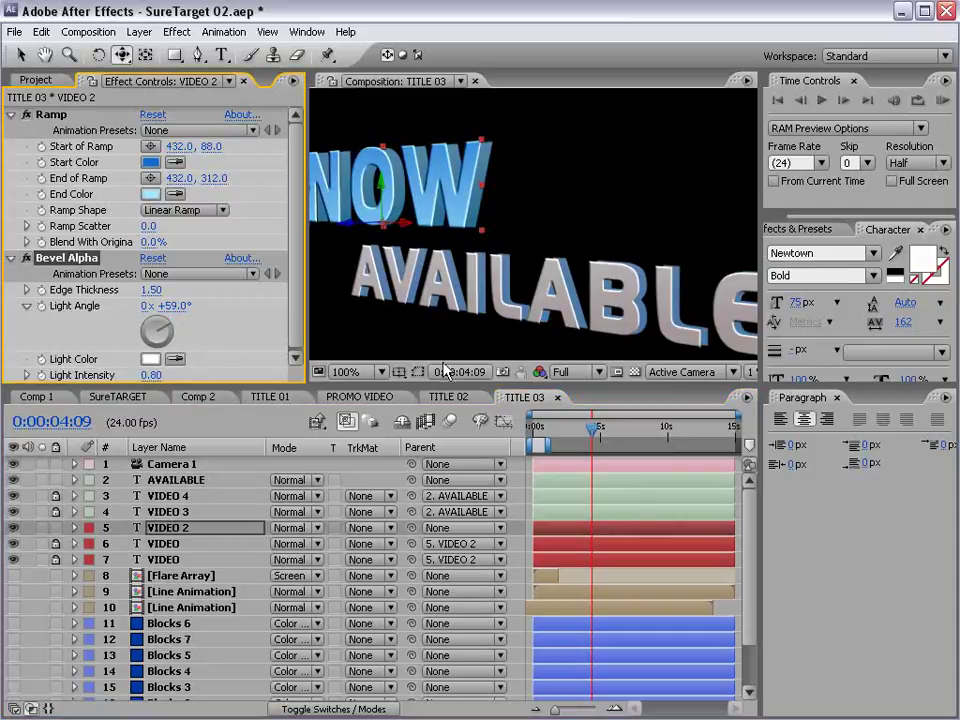
left_click(557, 397)
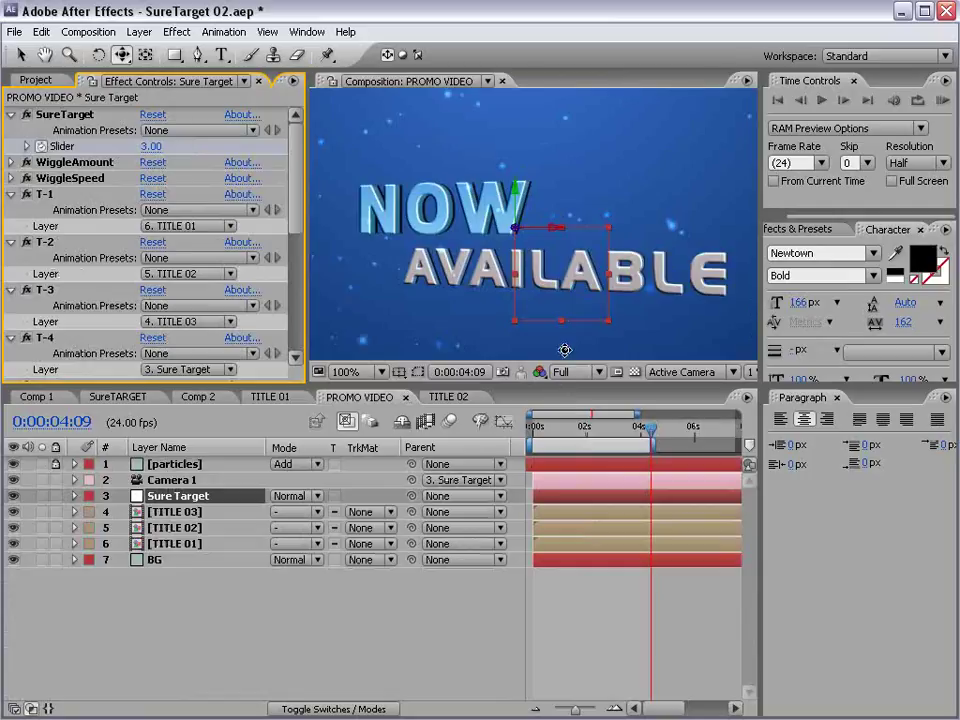
left_click(612, 613)
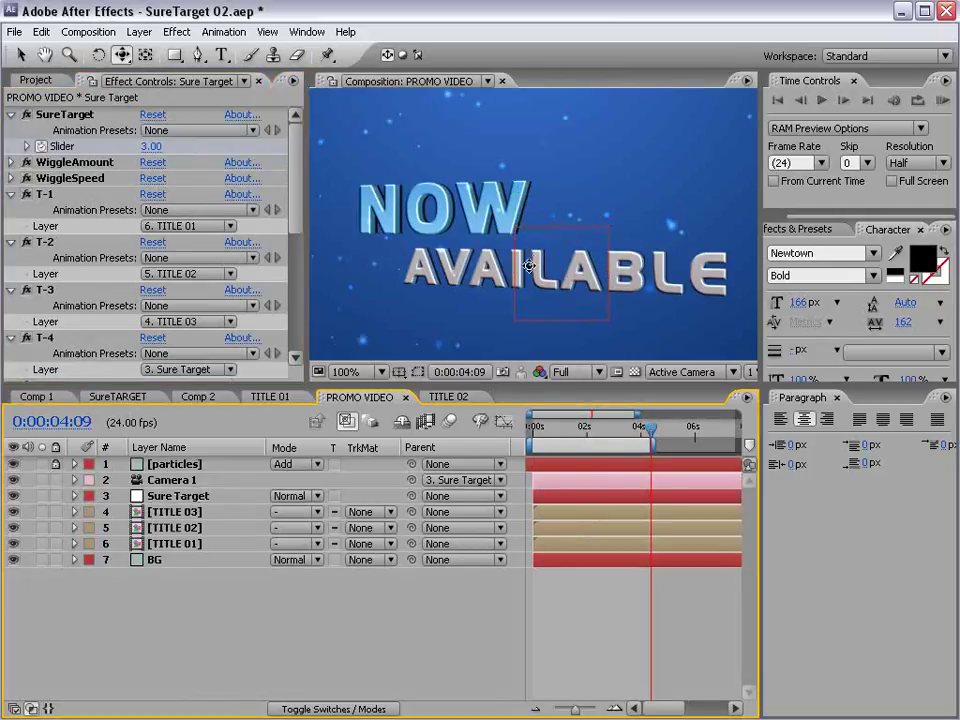
scroll(599, 283, "down", 1)
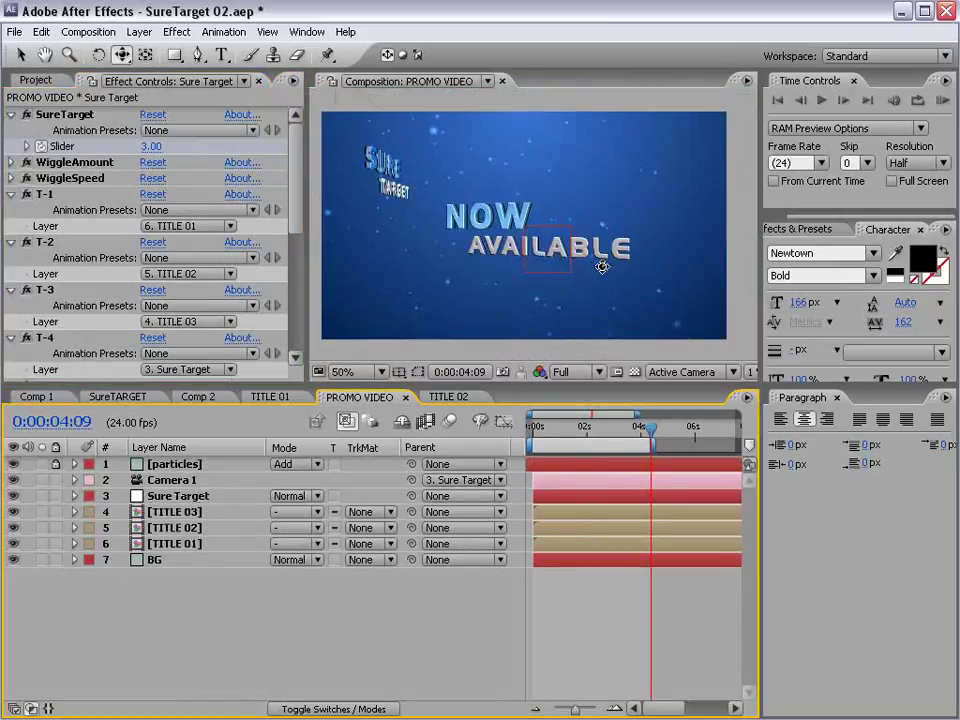
Save the project and add the expression wiggle(.25,250) to Camera 1's Position in PROMO VIDEO
left_click(174, 482)
key("ctrl+s")
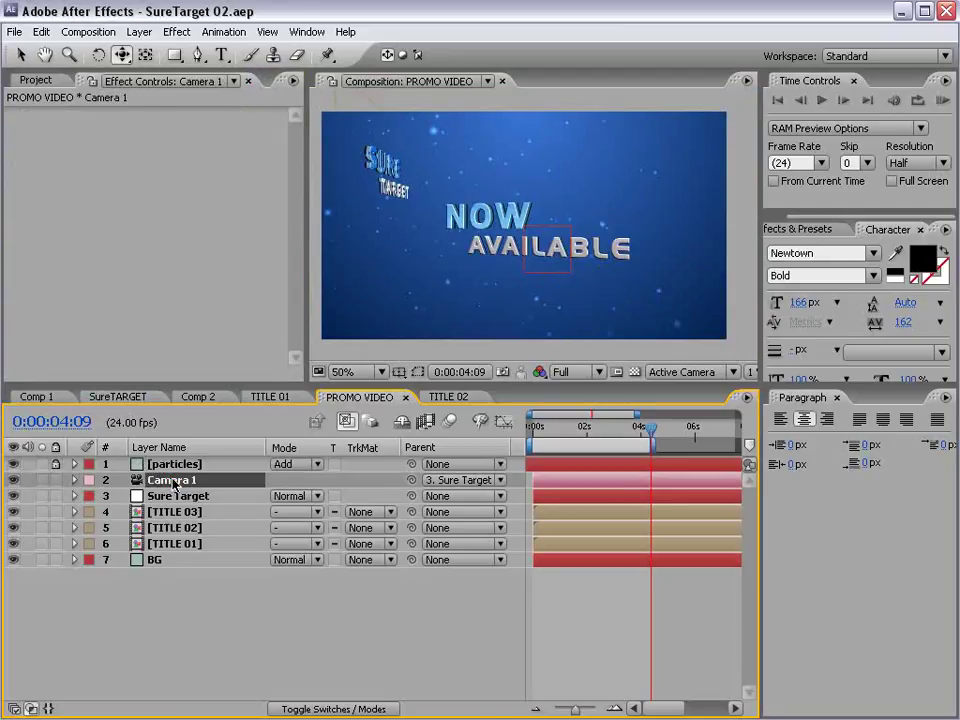
key("p")
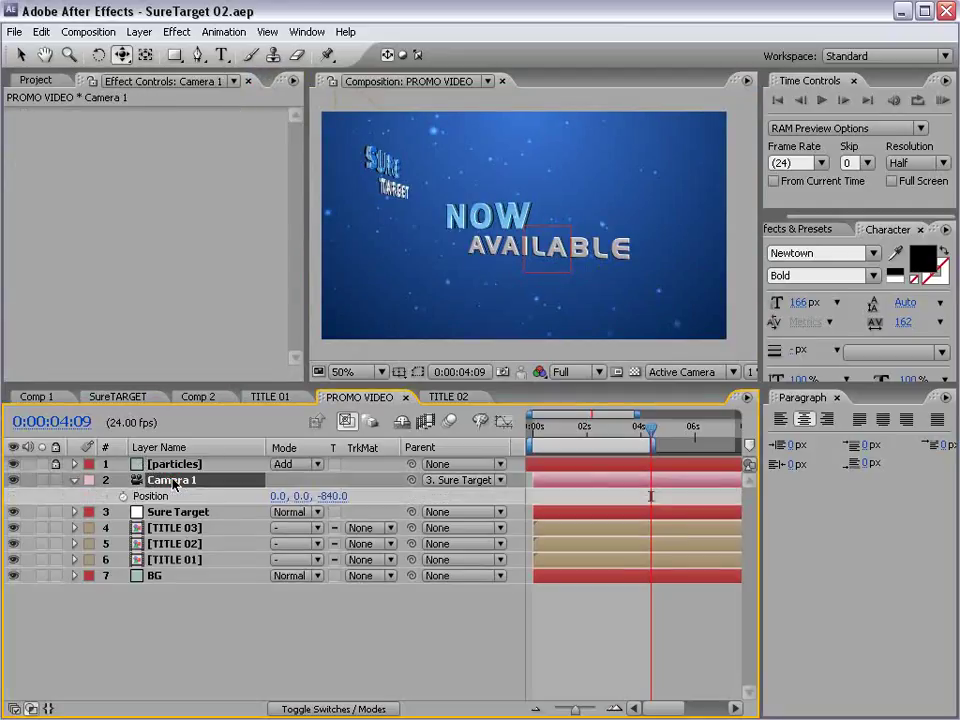
left_click(123, 497, "alt")
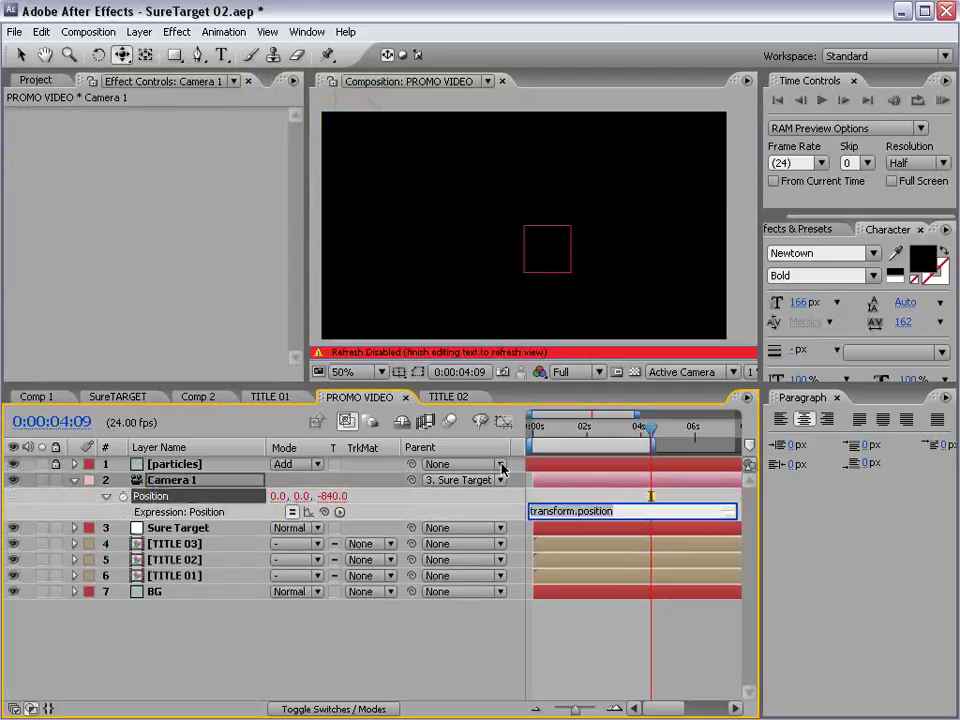
type("wiggle(.25,250")
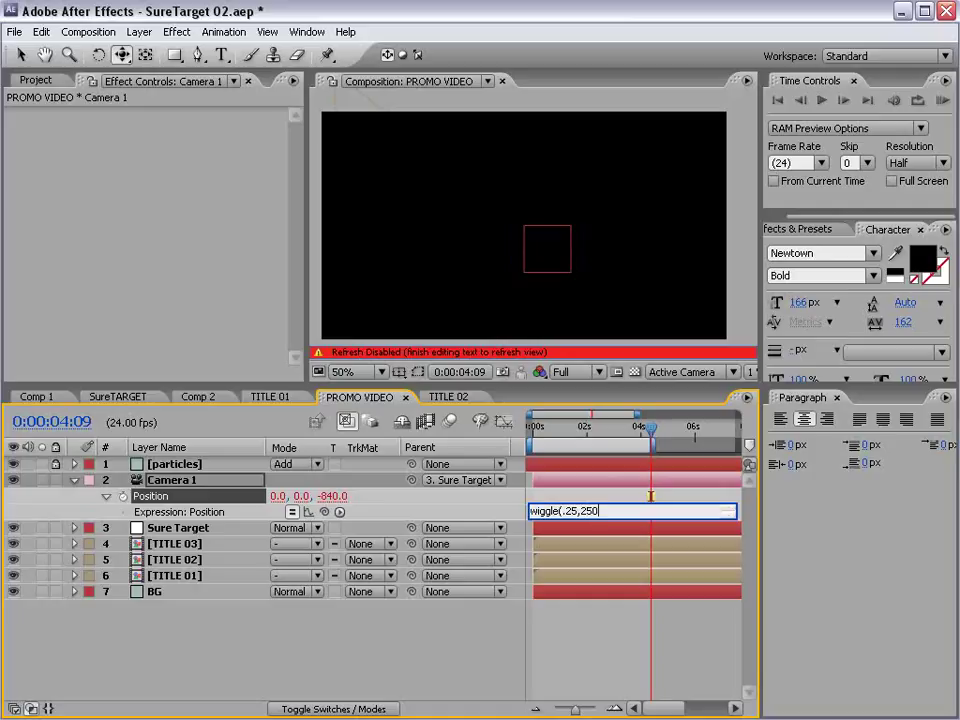
left_click(617, 637)
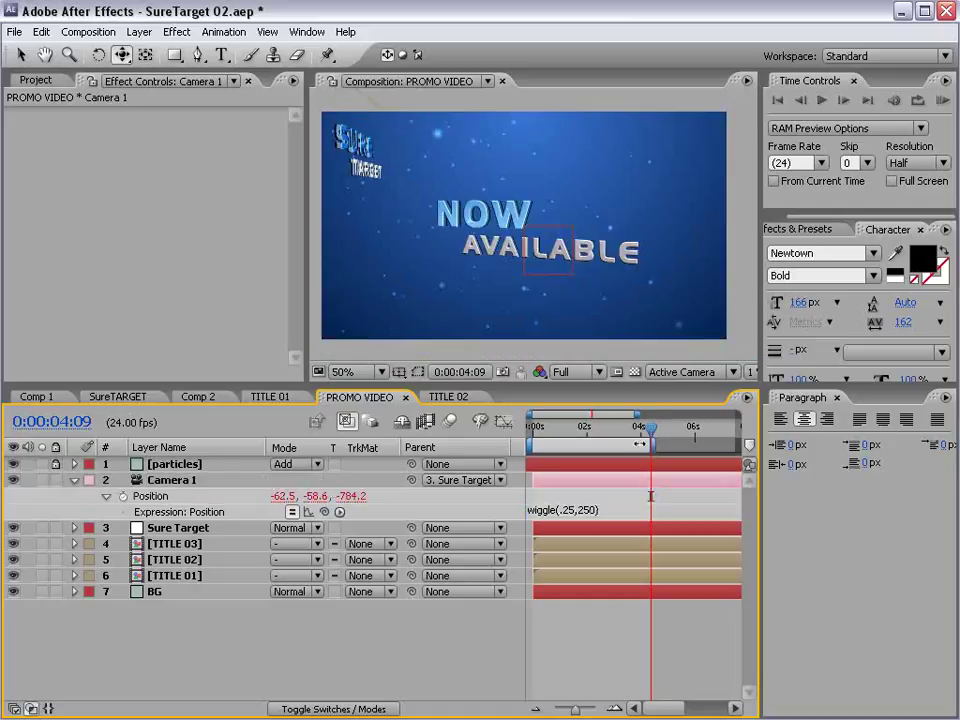
Change Camera 1's Position expression to wiggle(.25,150) and scrub the timeline to check the motion
left_click_drag(652, 429, 577, 468)
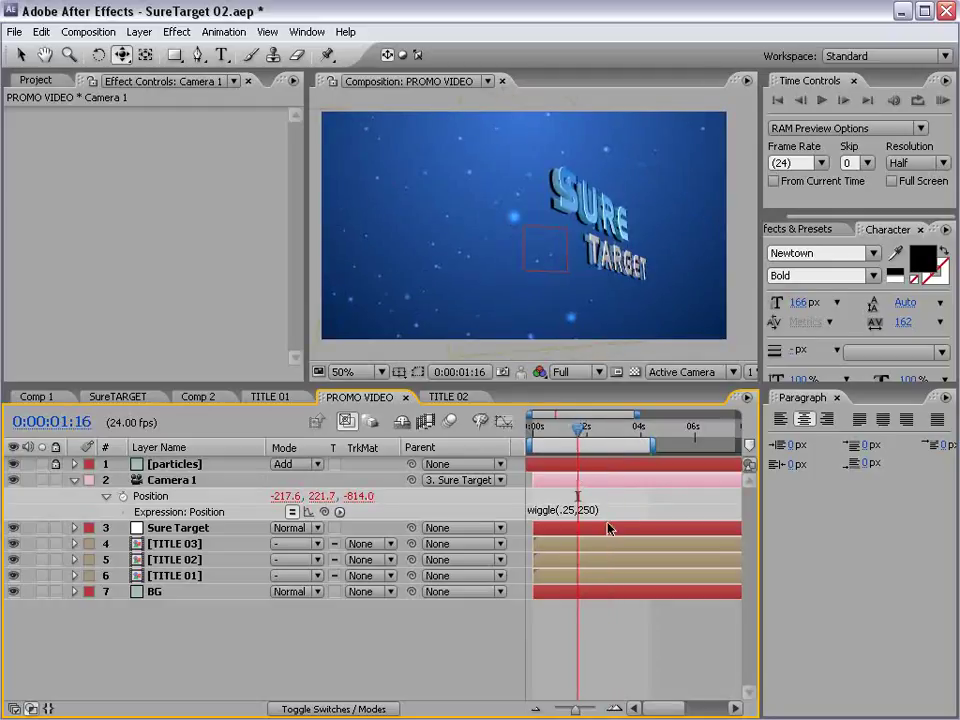
left_click(588, 511)
left_click(588, 511)
type("1")
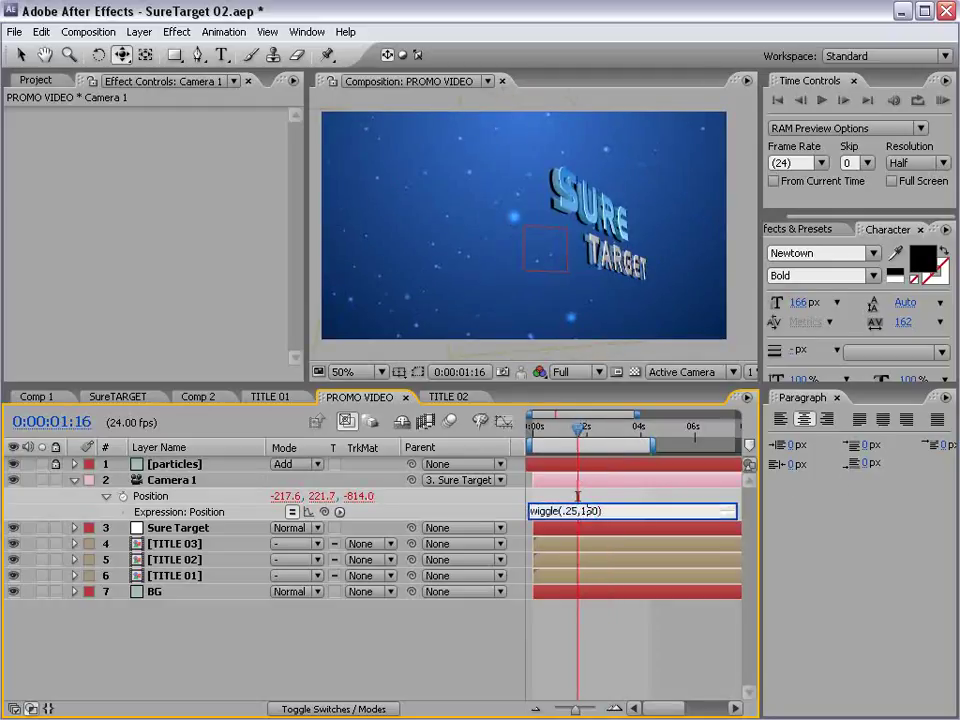
left_click(831, 475)
left_click_drag(577, 437, 657, 441)
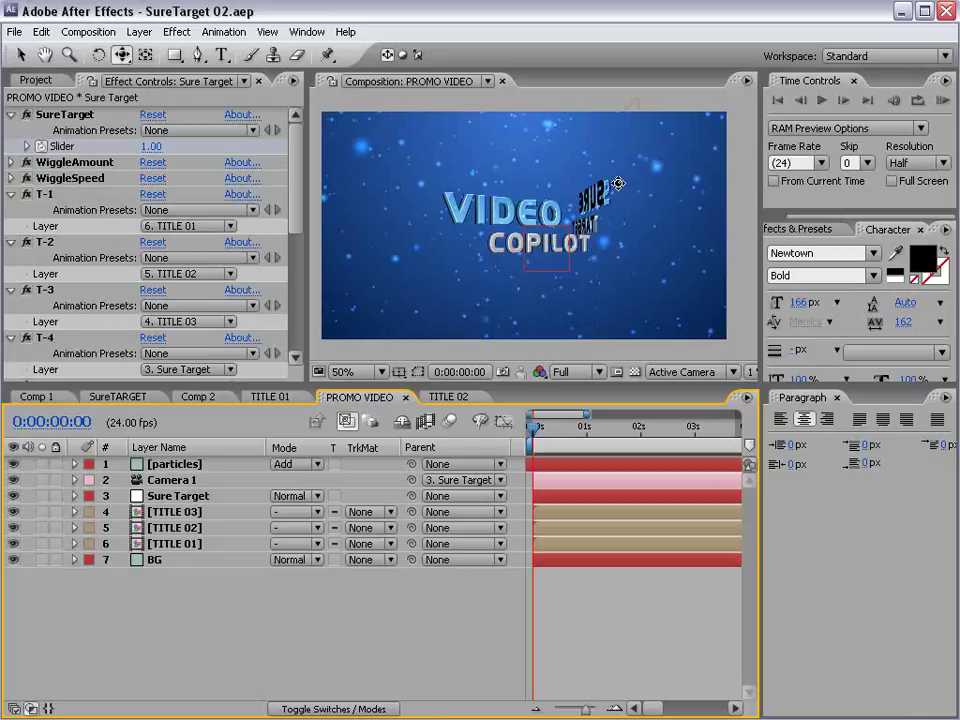
Reveal Sure Target's animated properties and the Opacity of TITLE 01, TITLE 02 and TITLE 03, and enlarge the timeline area
key("v")
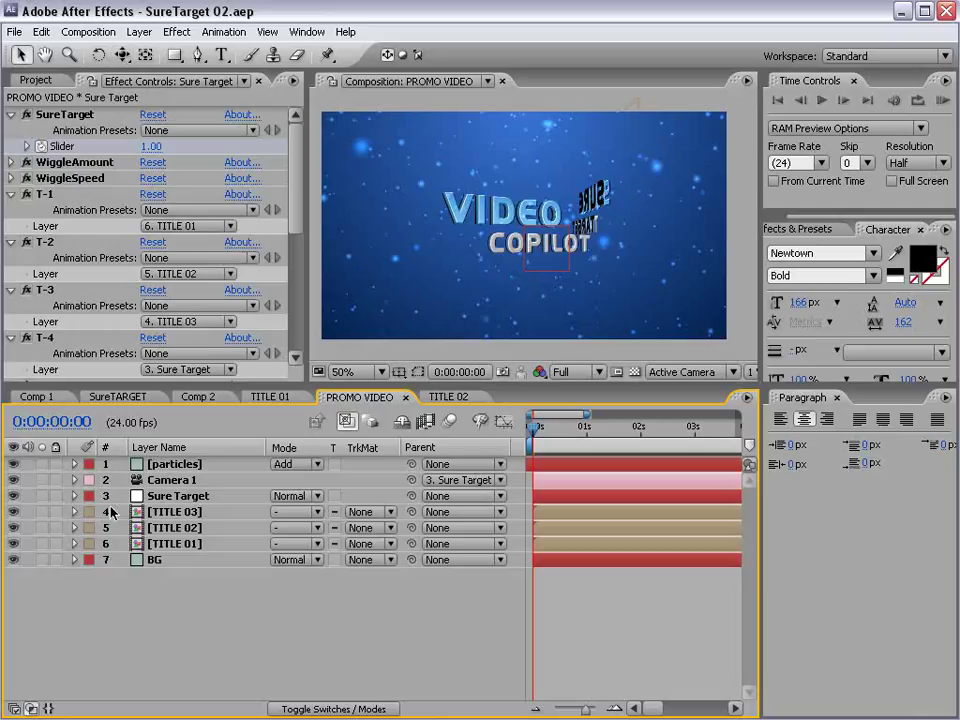
left_click(166, 499)
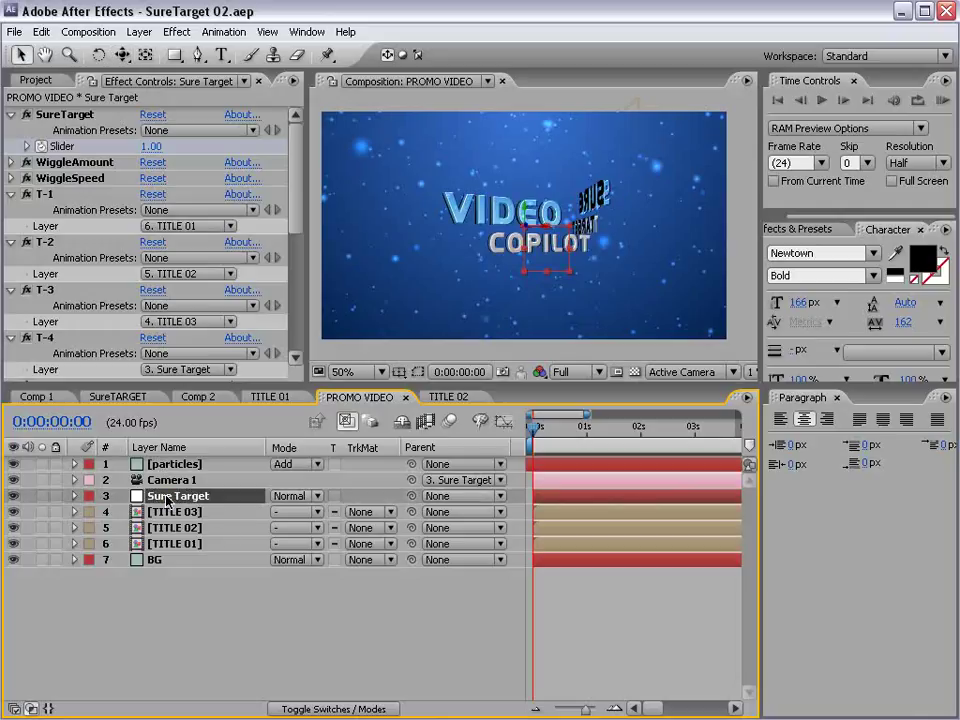
key("u")
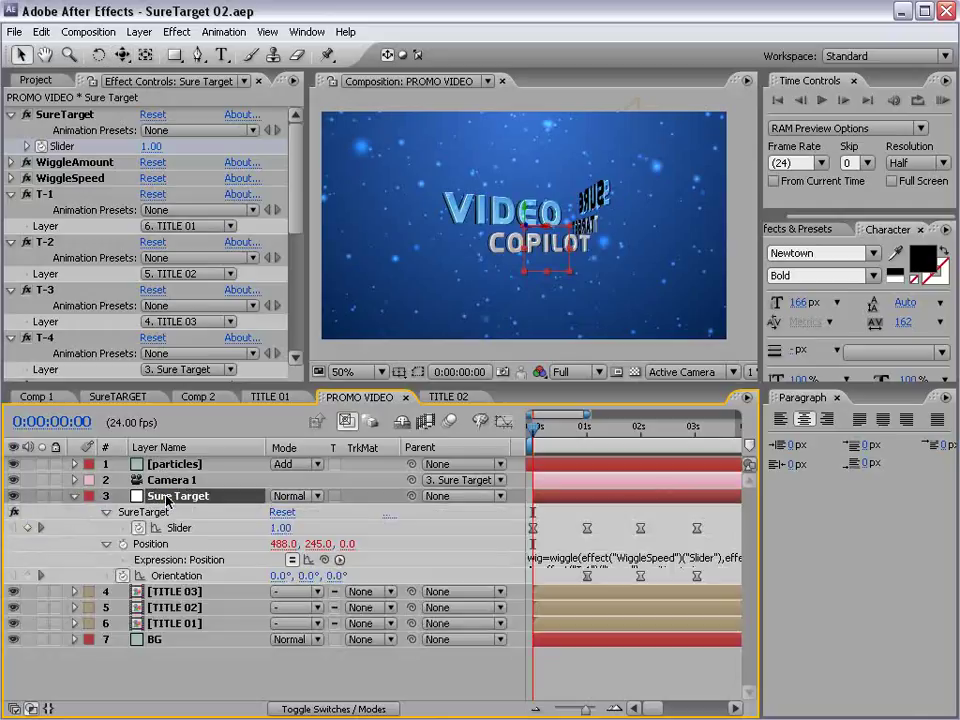
left_click(172, 593)
left_click(166, 624, "shift")
key("t")
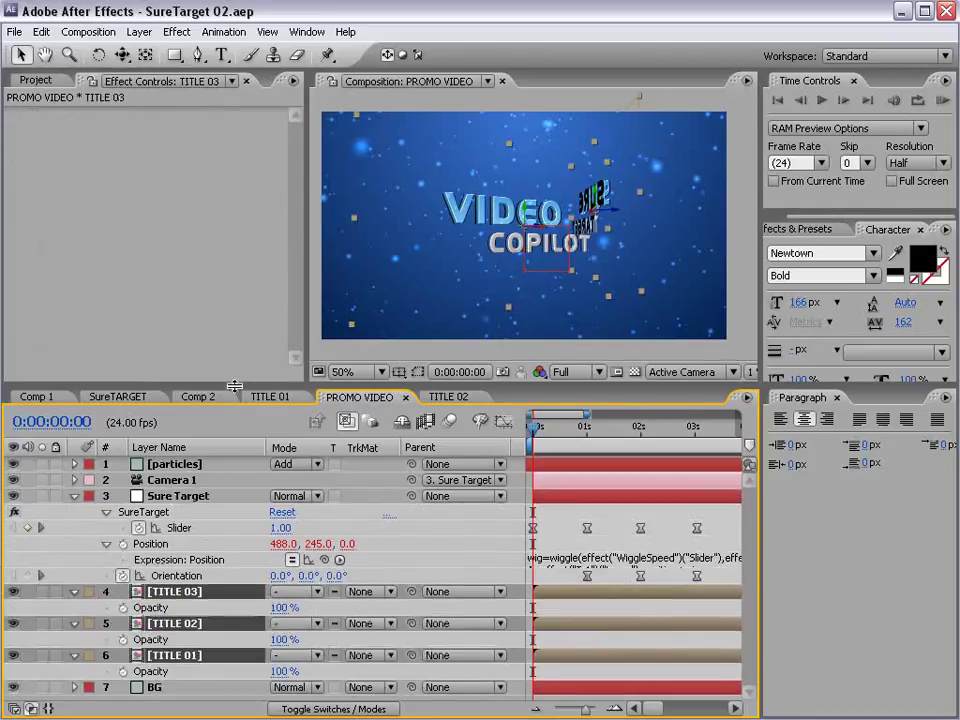
left_click_drag(234, 386, 240, 314)
left_click(591, 636)
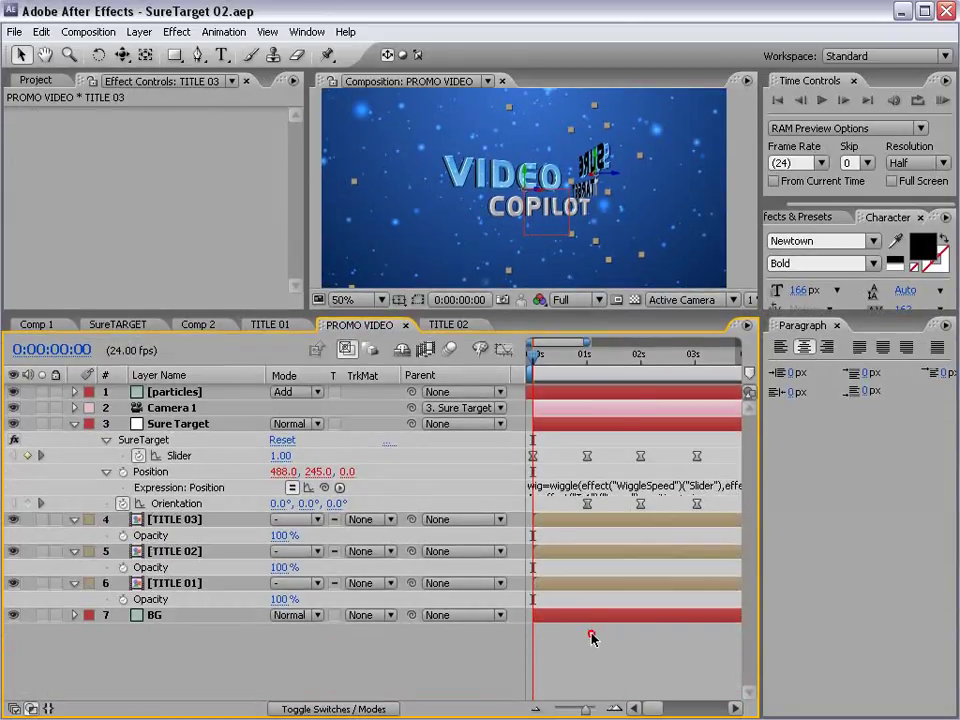
Keyframe TITLE 02's Opacity from 0% at 0:00:01:05 to 100% at 0:00:01:16
left_click(168, 553)
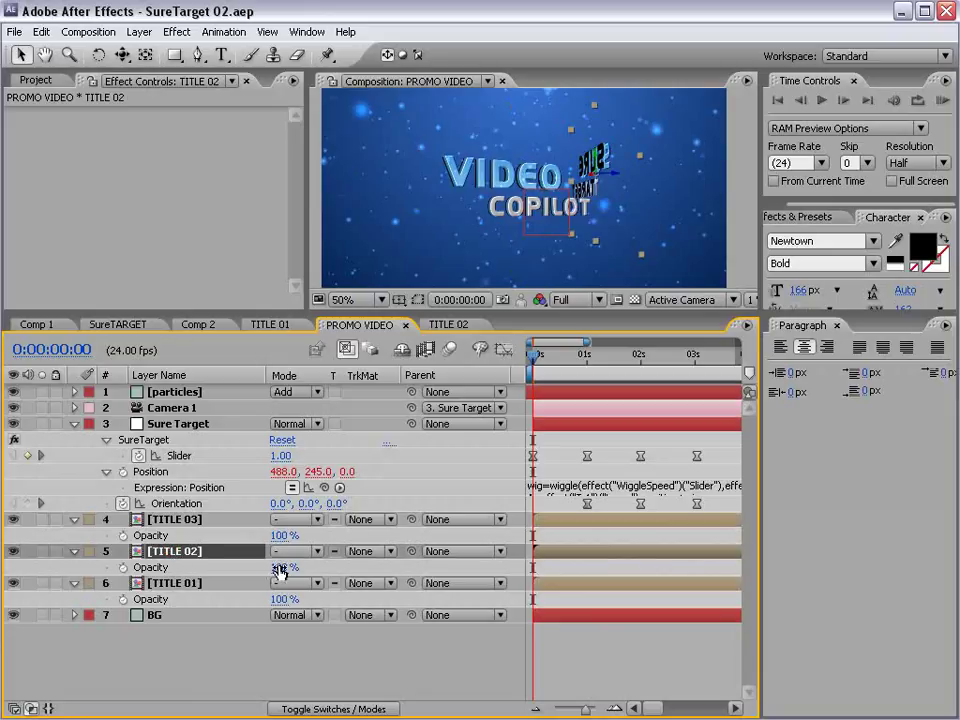
left_click_drag(280, 568, 26, 561)
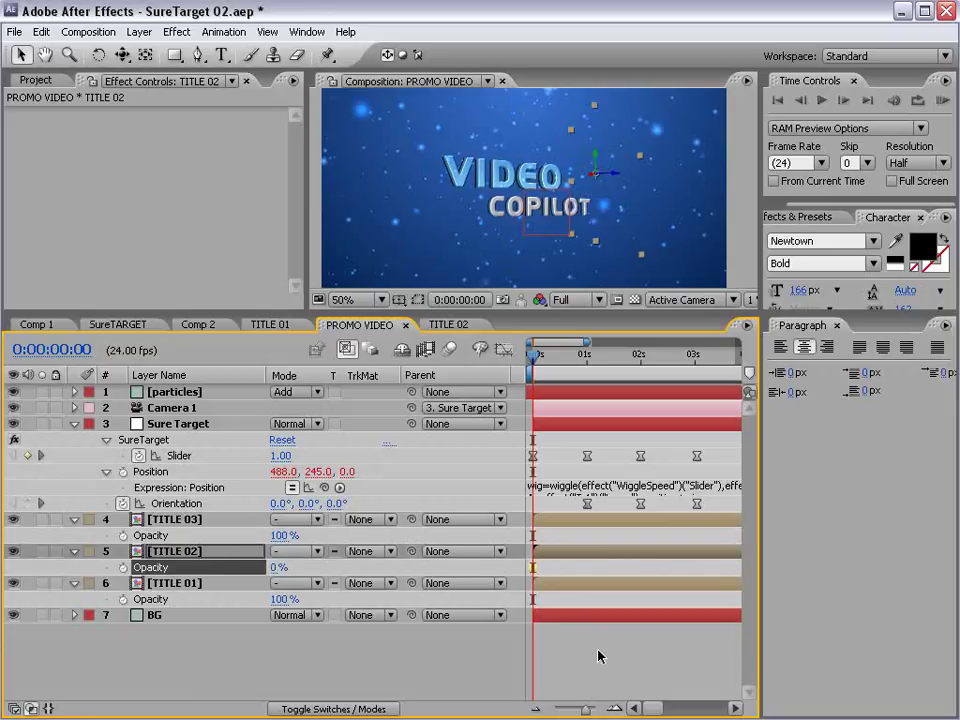
left_click_drag(543, 360, 597, 370)
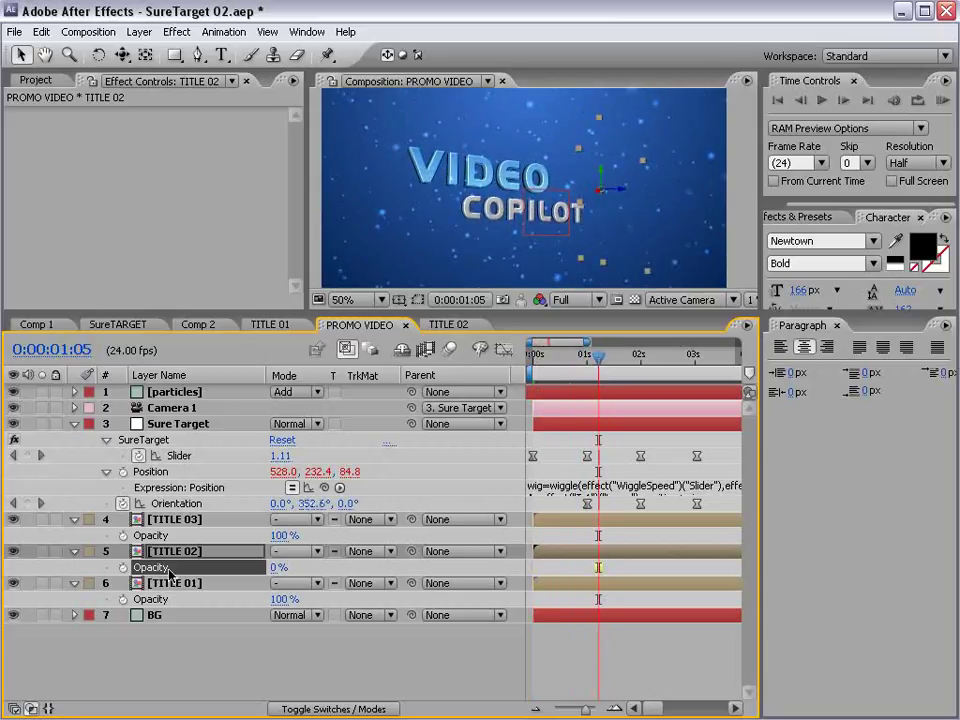
left_click(123, 567)
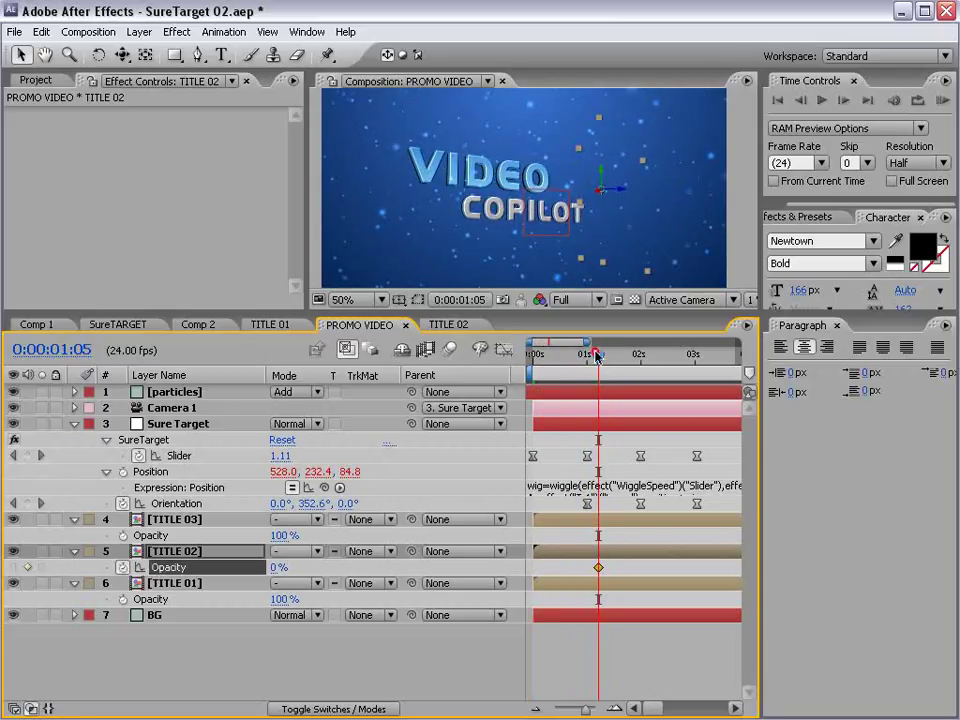
left_click_drag(597, 358, 622, 358)
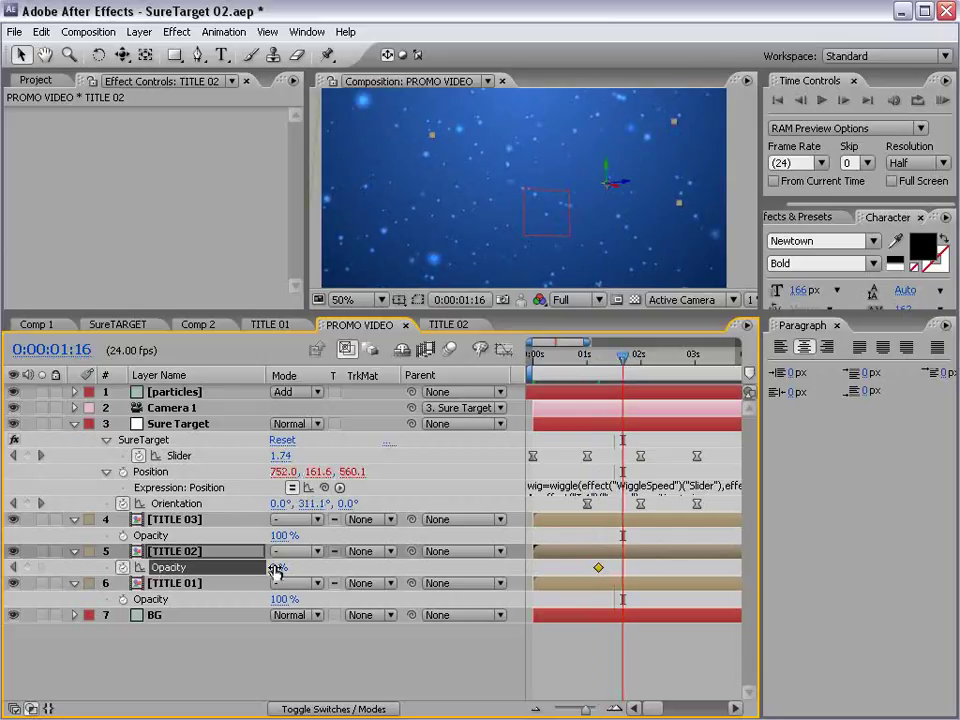
left_click_drag(275, 569, 385, 562)
Retime TITLE 02's Opacity keyframes so the fade-in runs from about 0:00:01:07 to about 0:00:01:13
left_click_drag(621, 358, 606, 362)
left_click_drag(624, 569, 615, 572)
mouse_move(608, 362)
left_mouse_down()
mouse_move(586, 364)
mouse_move(611, 373)
left_mouse_up()
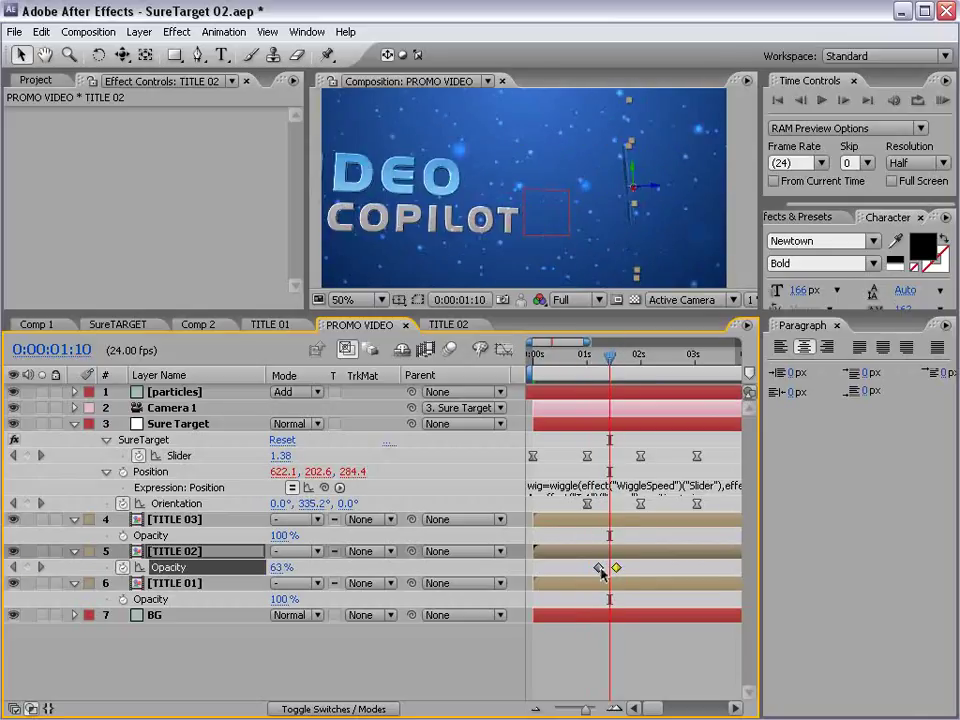
left_click_drag(600, 568, 588, 568)
left_click_drag(585, 363, 609, 364)
left_click_drag(590, 569, 602, 569)
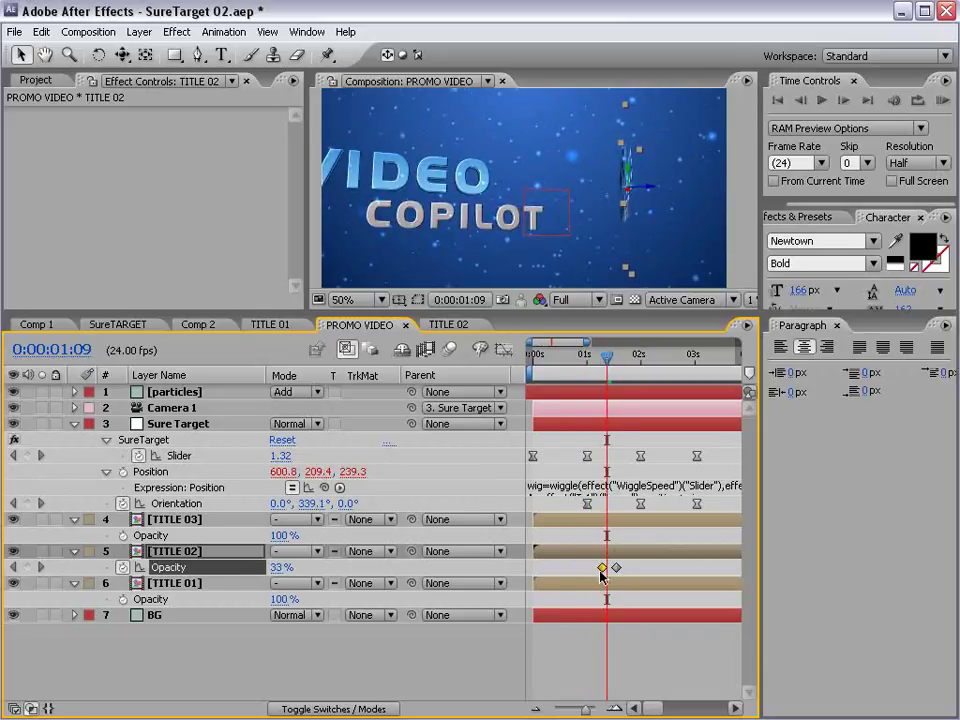
Check the camera move from TITLE 02 to TITLE 03 up to 0:00:04:01 in an enlarged composition view
left_click_drag(607, 358, 646, 363)
key("minus")
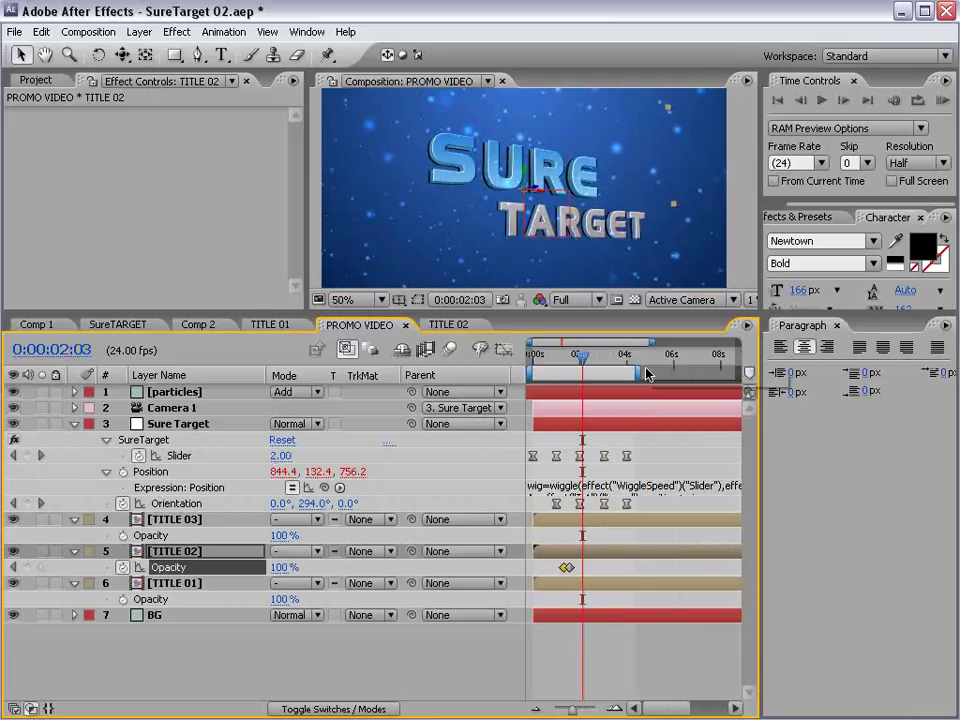
left_click_drag(586, 352, 629, 370)
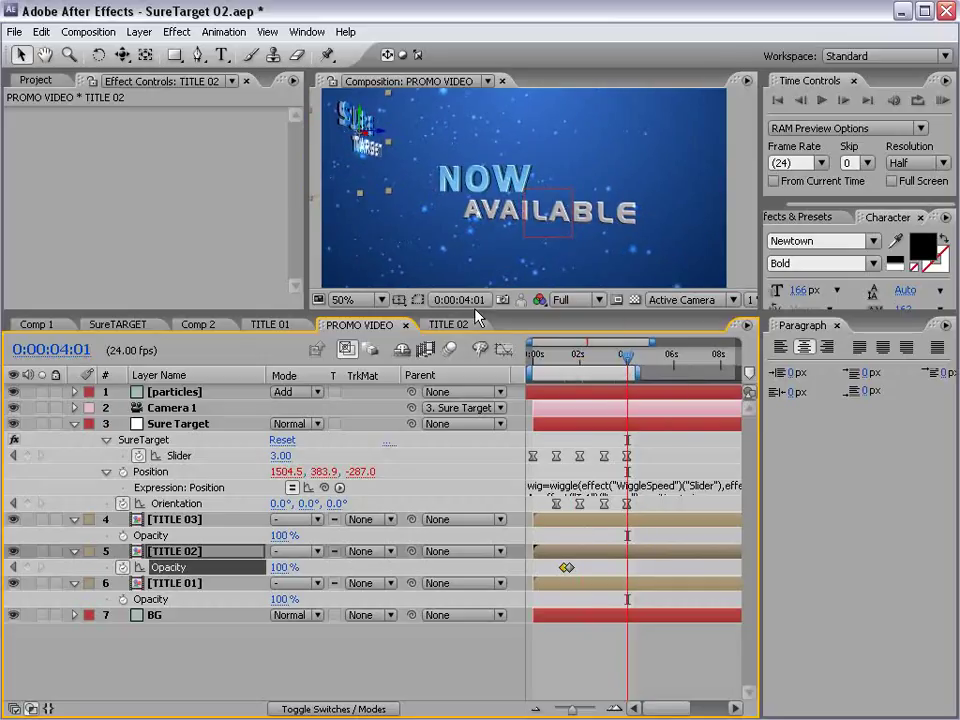
left_click_drag(474, 310, 476, 408)
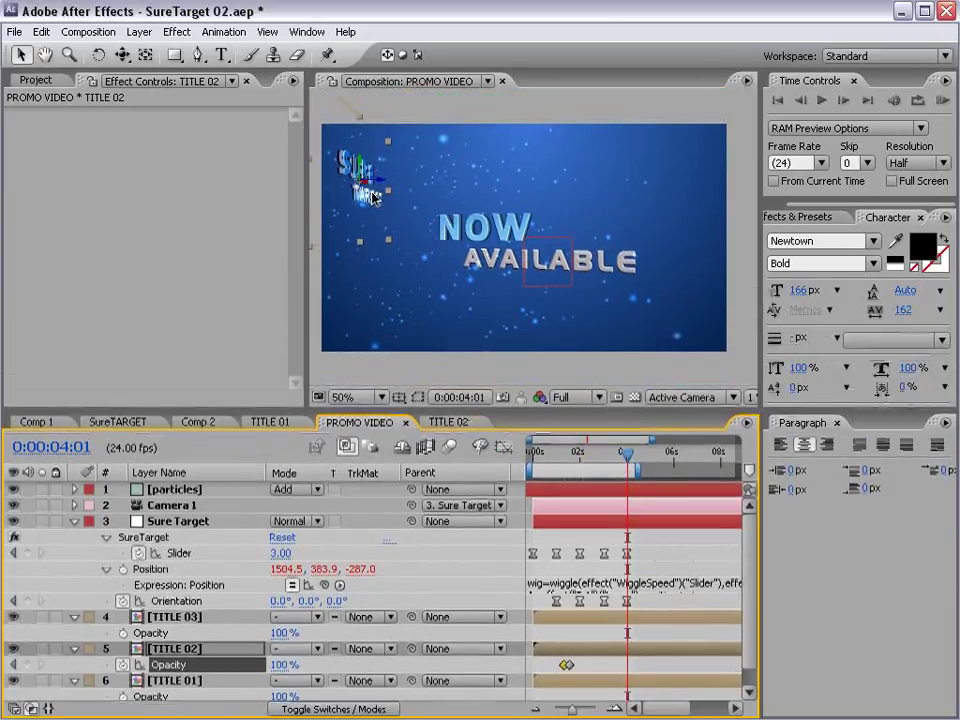
Move the TITLE 03 layer farther from TITLE 02 so SURE TARGET leaves the frame at 0:00:04:01, and check nearby frames
left_click(166, 619)
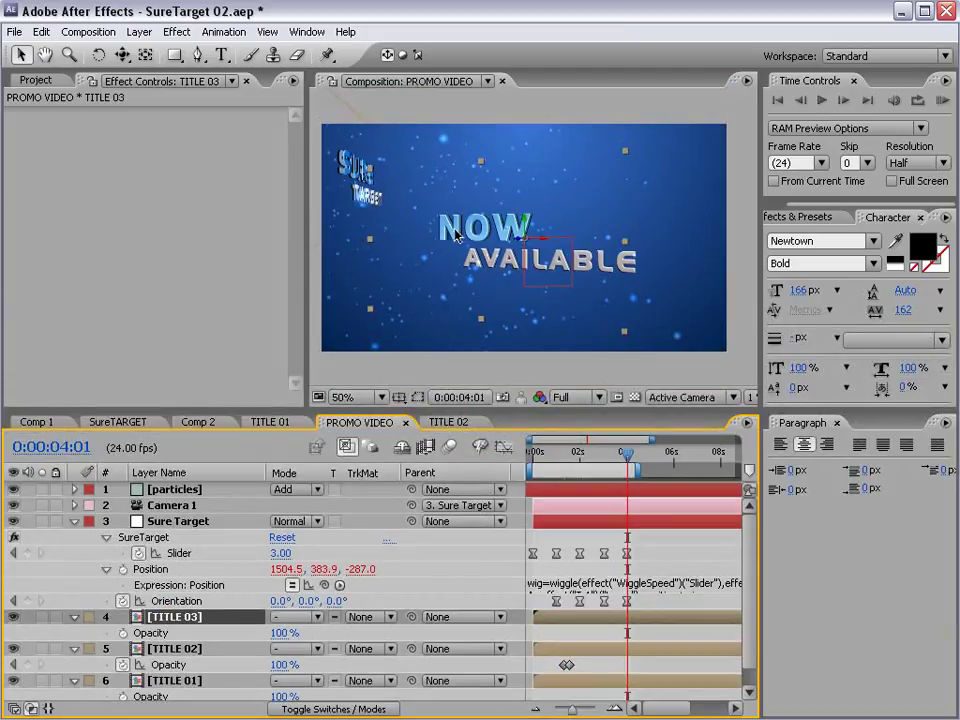
left_click_drag(453, 229, 618, 310)
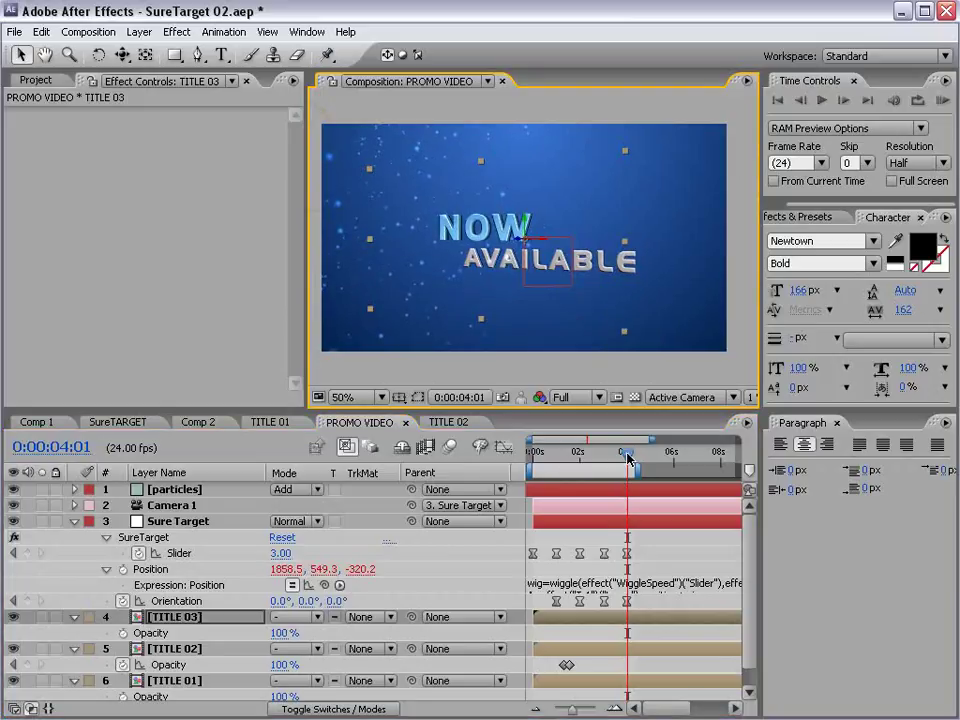
mouse_move(628, 457)
left_mouse_down()
mouse_move(610, 465)
mouse_move(642, 468)
left_mouse_up()
left_click(477, 233)
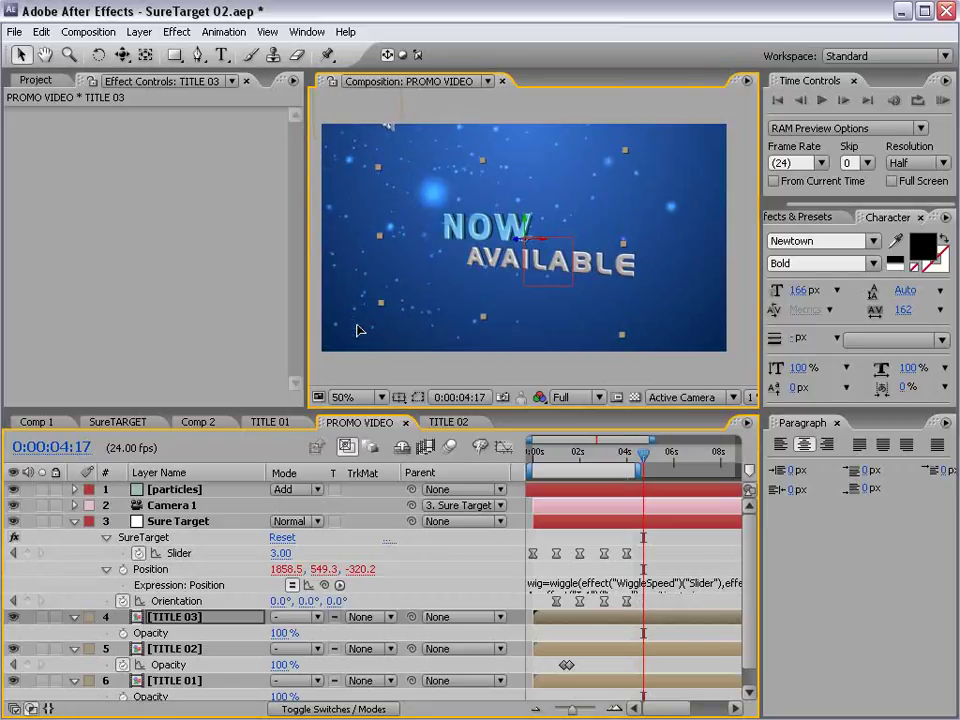
mouse_move(637, 466)
left_mouse_down()
mouse_move(605, 470)
mouse_move(640, 470)
mouse_move(611, 472)
mouse_move(630, 468)
left_mouse_up()
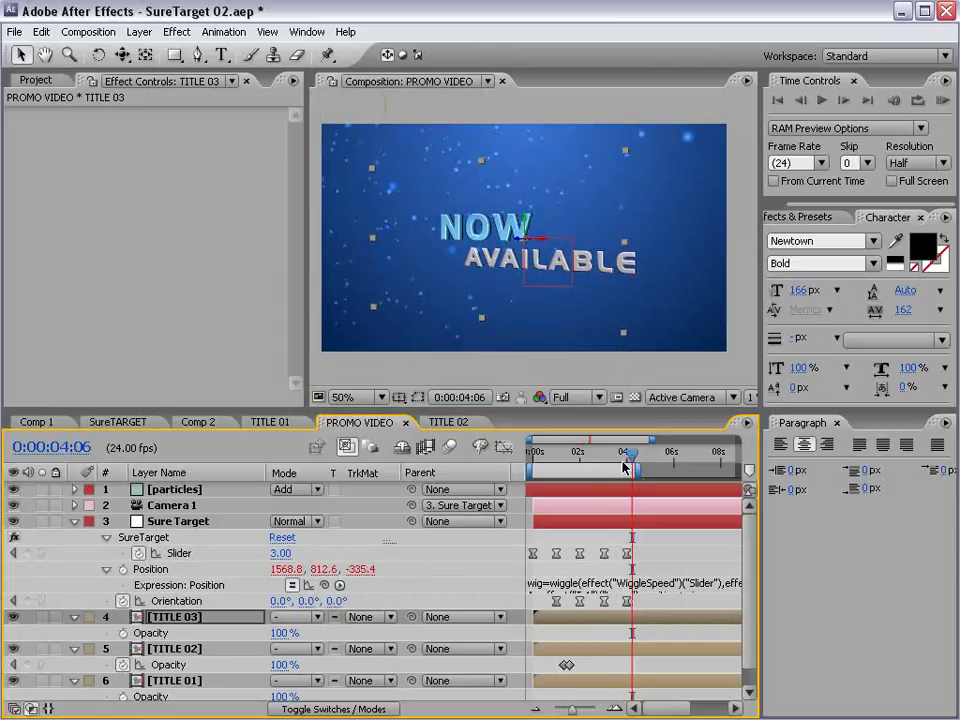
left_click(476, 252)
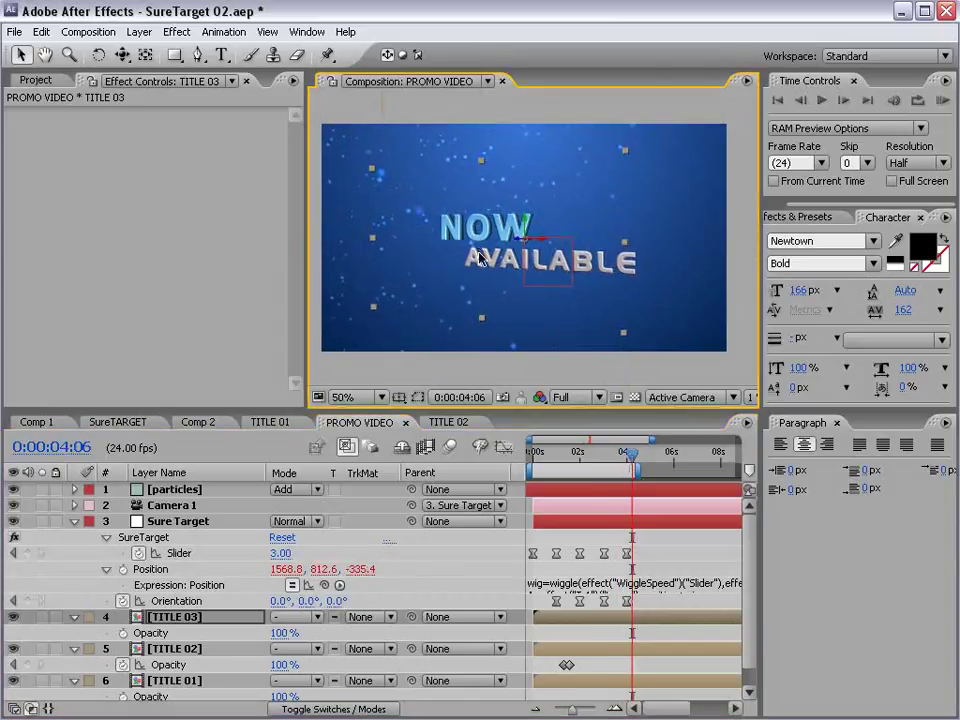
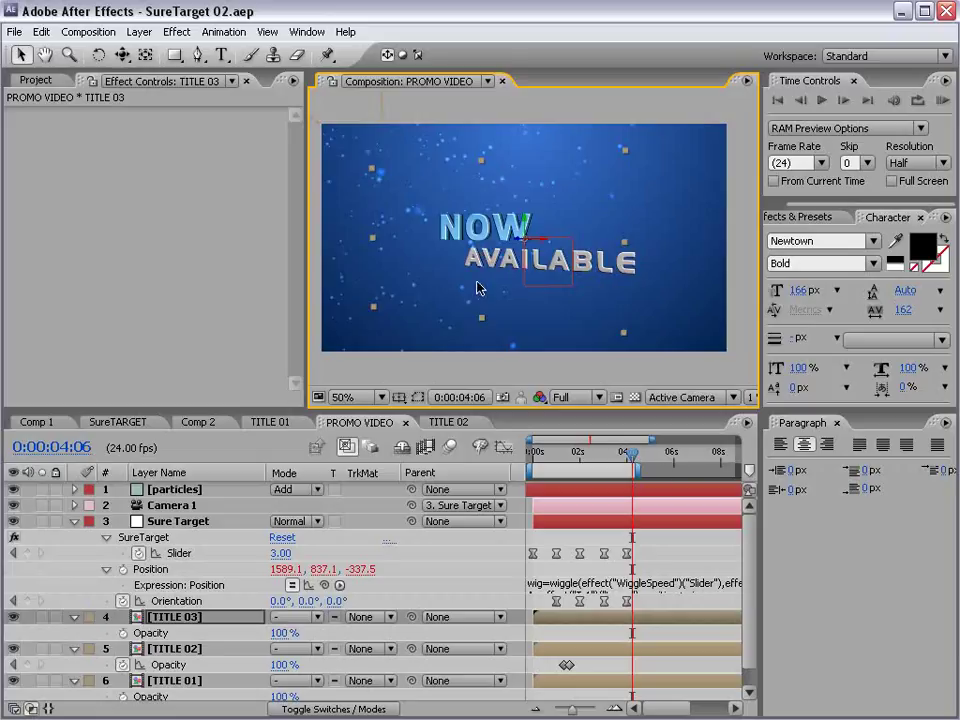
key("ctrl+alt+y")
Set the particles layer's Producer Radius X to 2.1, Radius Y to 2.0, Radius Z to 2.7 and Birth Rate to 6.4
left_click(175, 488)
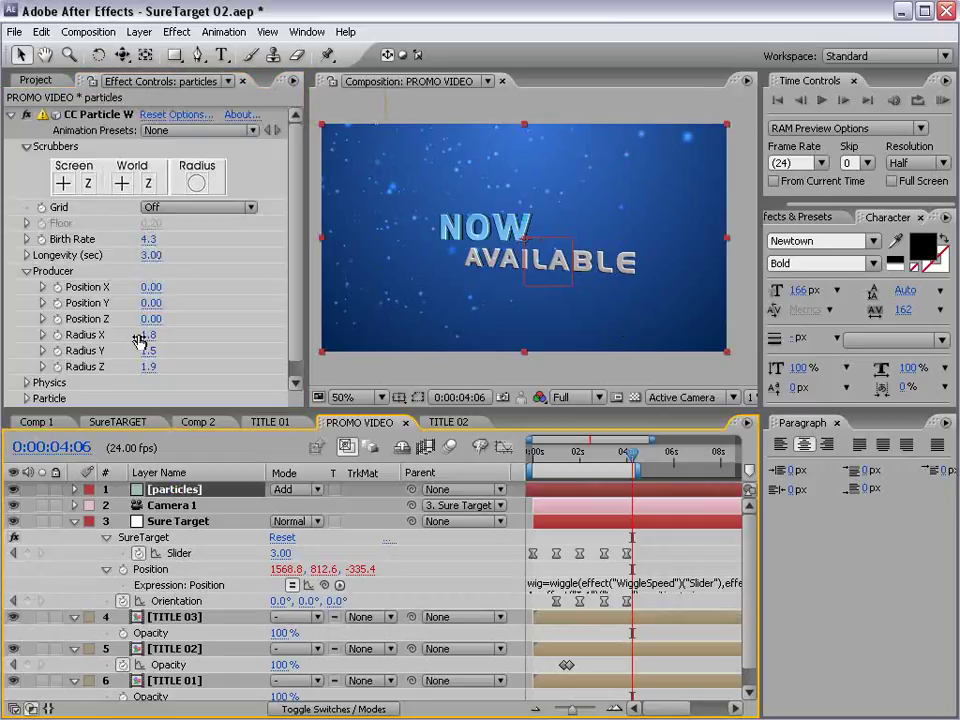
left_click_drag(139, 340, 197, 345)
left_click_drag(153, 238, 161, 230)
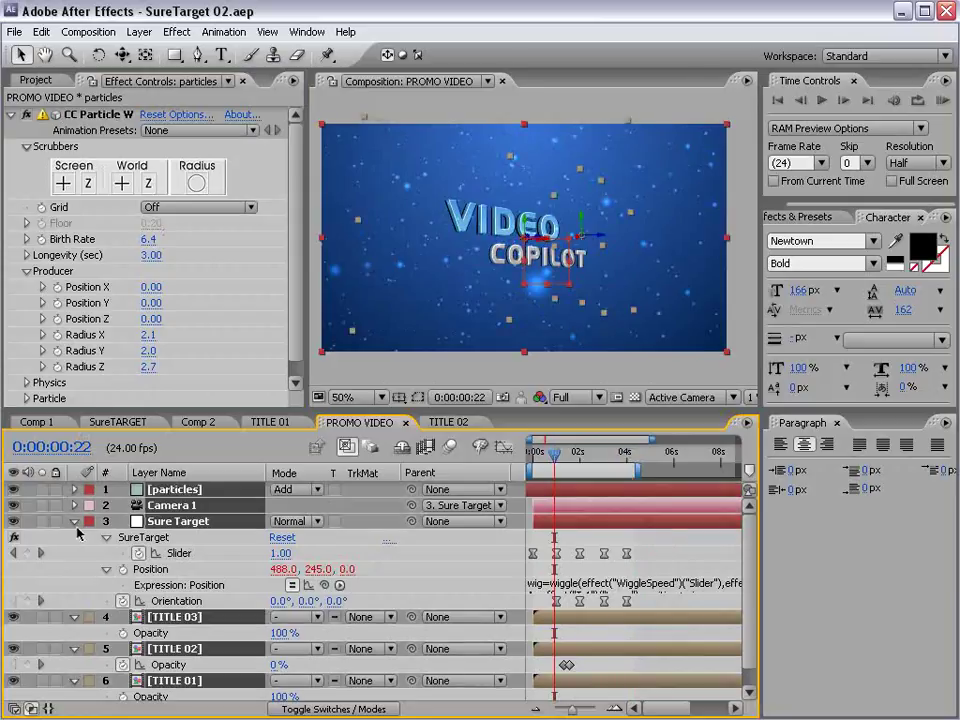
Collapse the properties of all layers and add a new adjustment layer above the particles
left_click(75, 521)
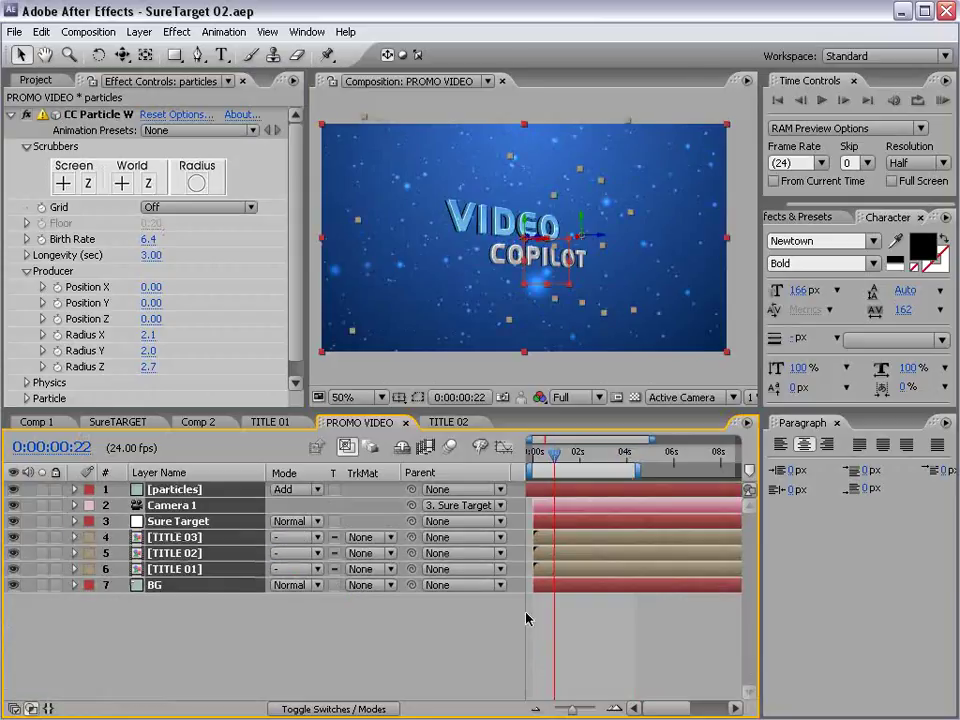
left_click(594, 635)
left_click(139, 31)
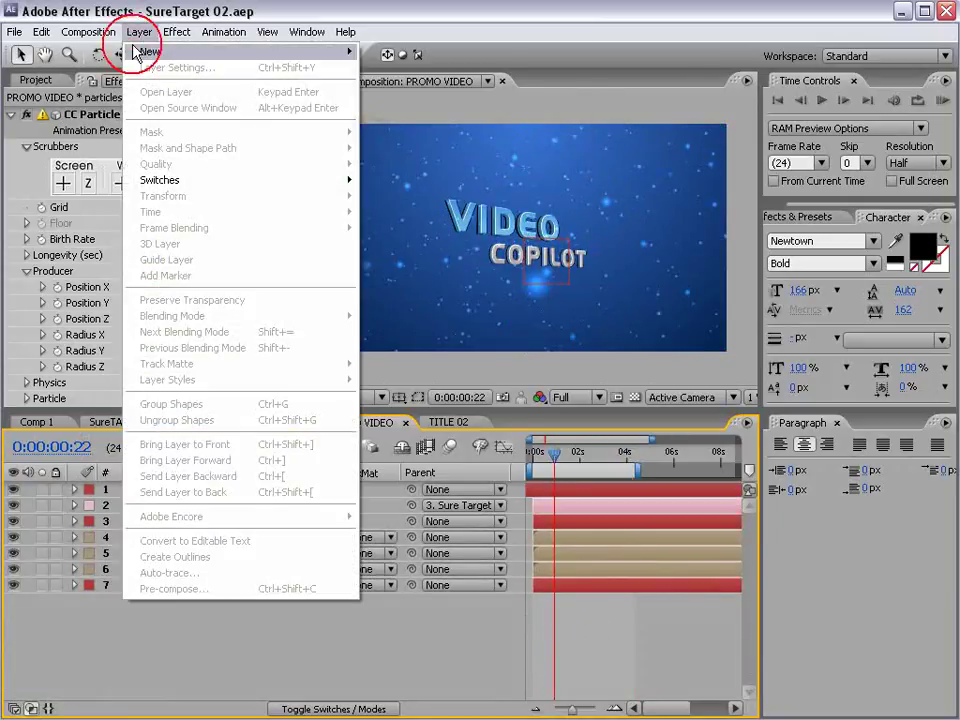
mouse_move(150, 49)
left_click(521, 146)
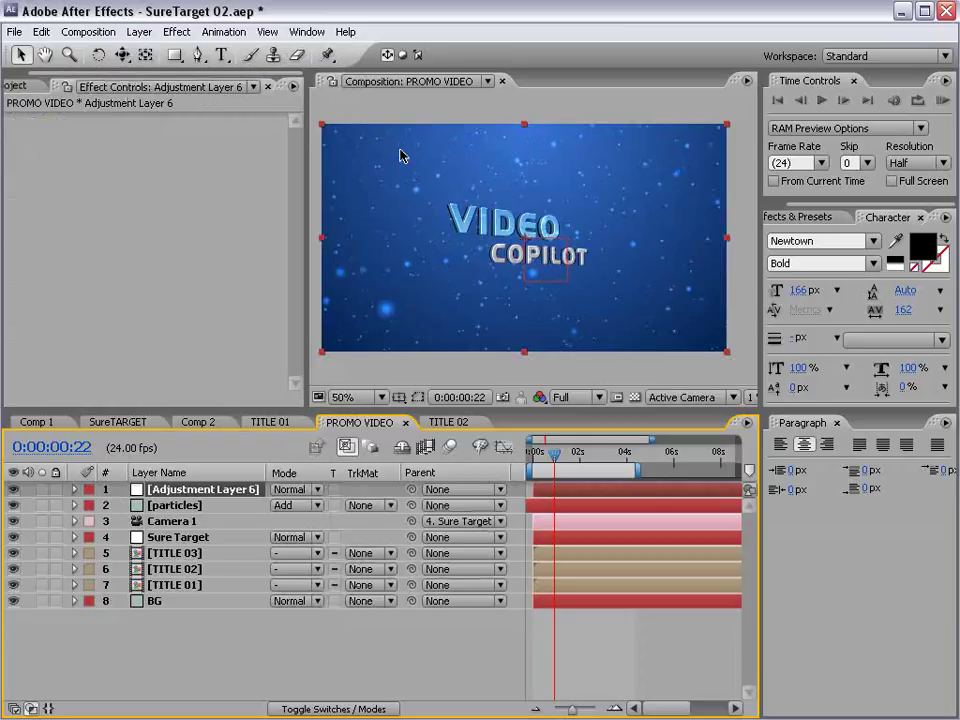
Apply the Tint effect with Amount to Tint 69% and the Curves effect to the adjustment layer
left_click(170, 31)
mouse_move(236, 187)
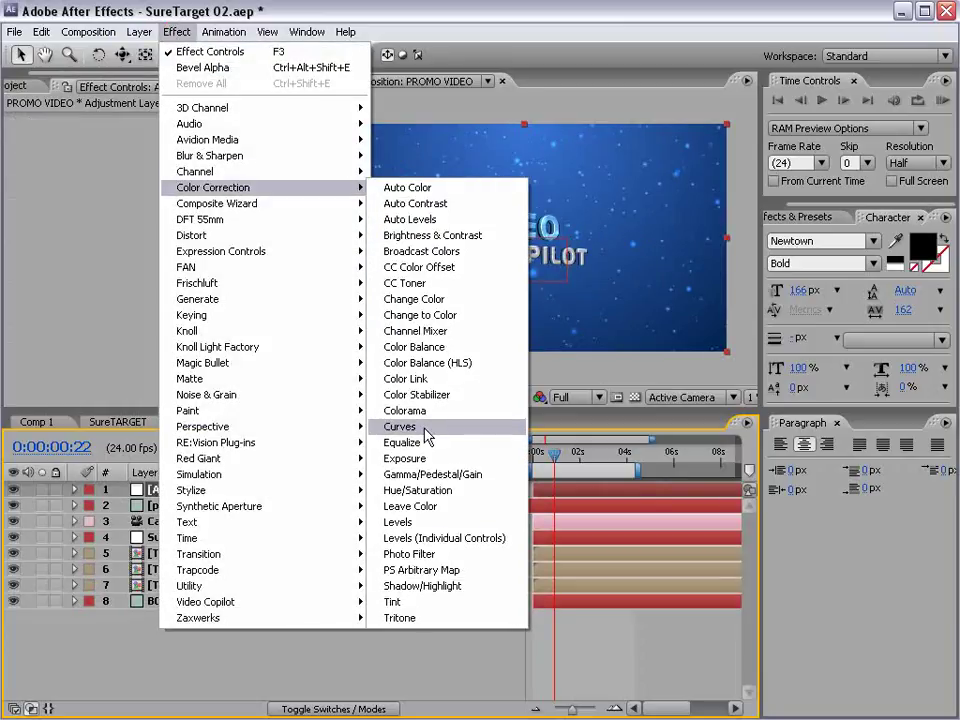
left_click(407, 603)
left_click(177, 31)
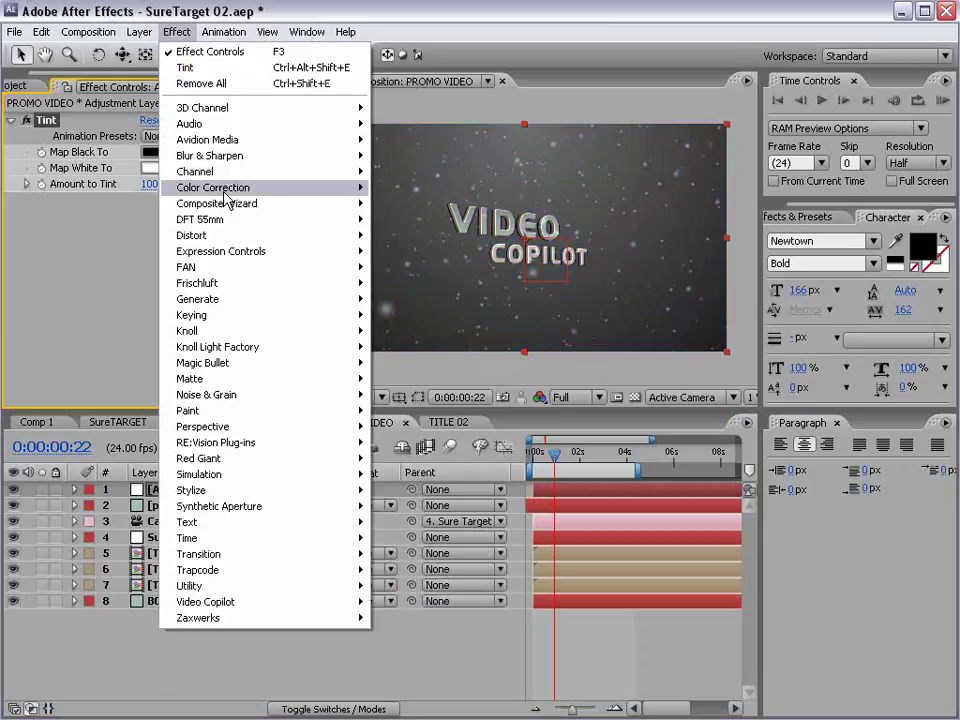
mouse_move(240, 187)
left_click(400, 426)
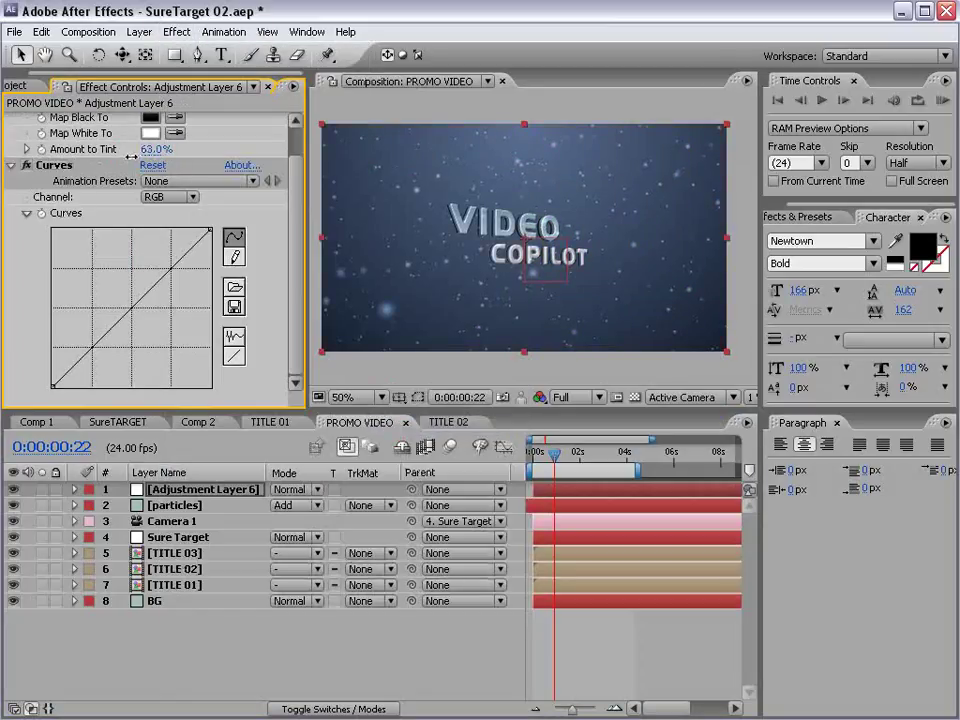
Shape the adjustment layer's RGB curve into an S that darkens the shadows and raises contrast
left_click_drag(126, 315, 117, 356)
left_click_drag(180, 282, 174, 268)
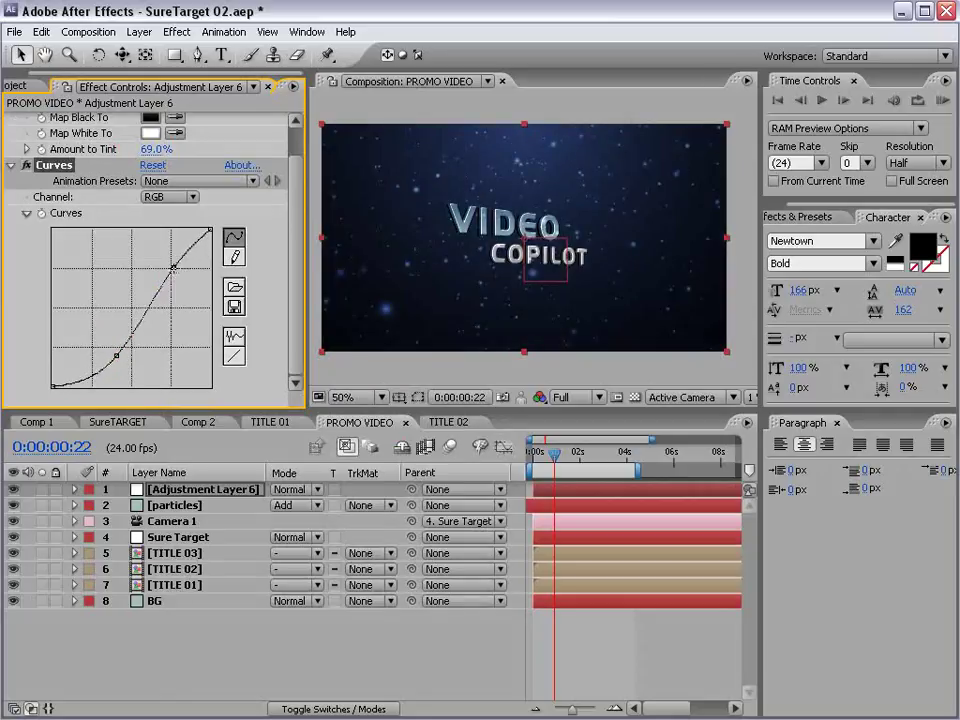
left_click_drag(118, 356, 93, 374)
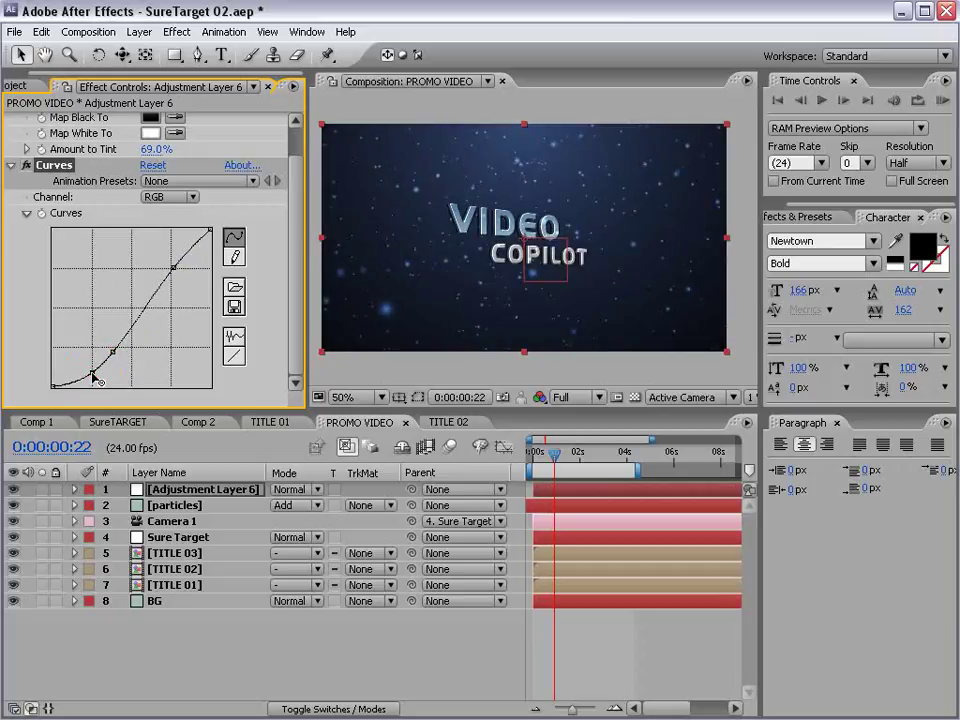
Adjust the Green curve and lower the Red curve's midtones for a teal grade, and inspect the result at 100%
left_click(177, 200)
left_click(180, 234)
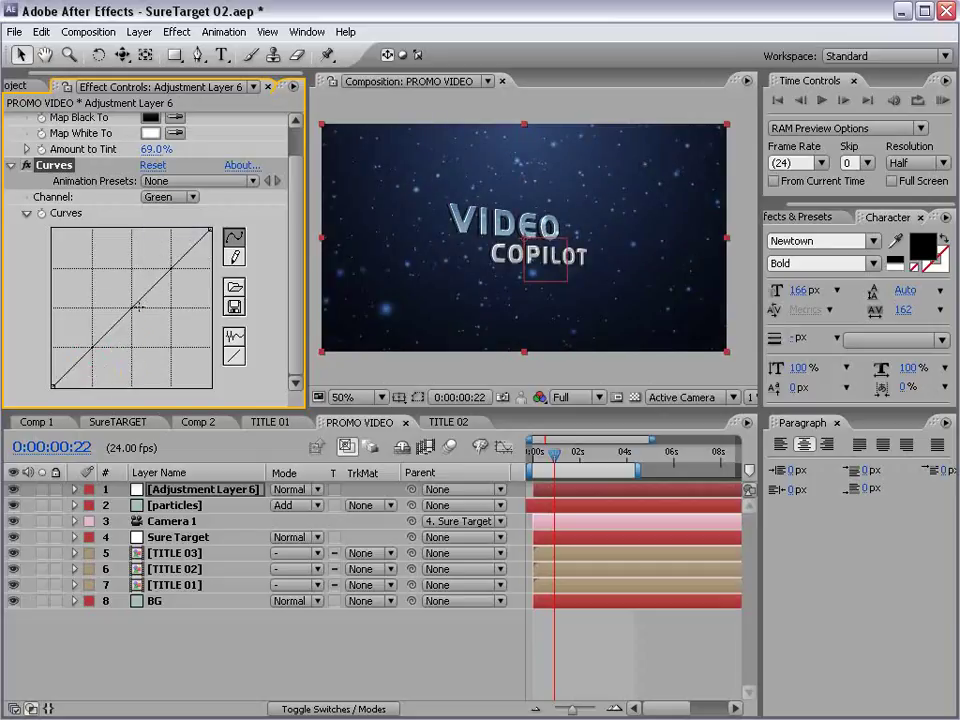
left_click_drag(133, 305, 152, 321)
left_click(180, 197)
left_click(179, 179)
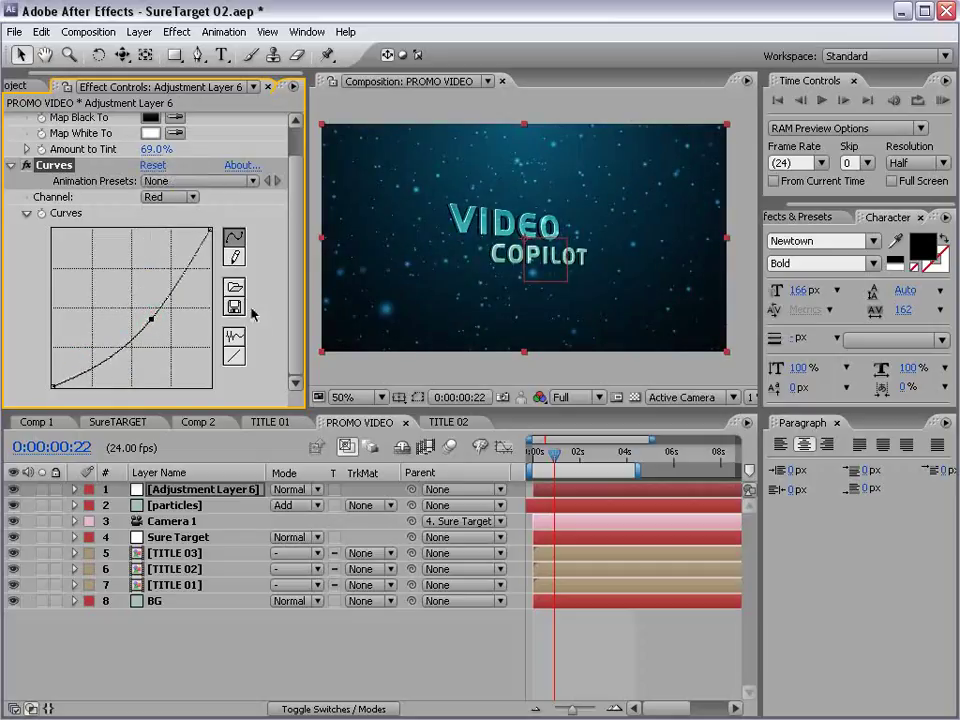
scroll(521, 260, "up", 1)
key("grave")
key("grave")
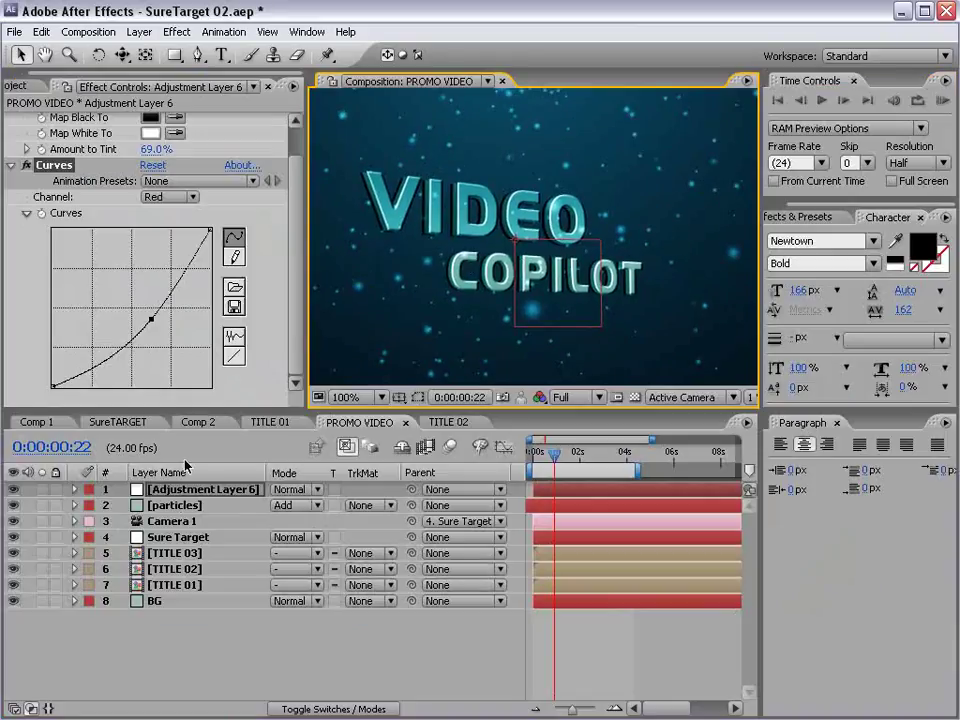
Set both the Birth Size and Death Size of the particles layer's effect to 0.1
left_click(181, 507)
scroll(138, 371, "down", 1)
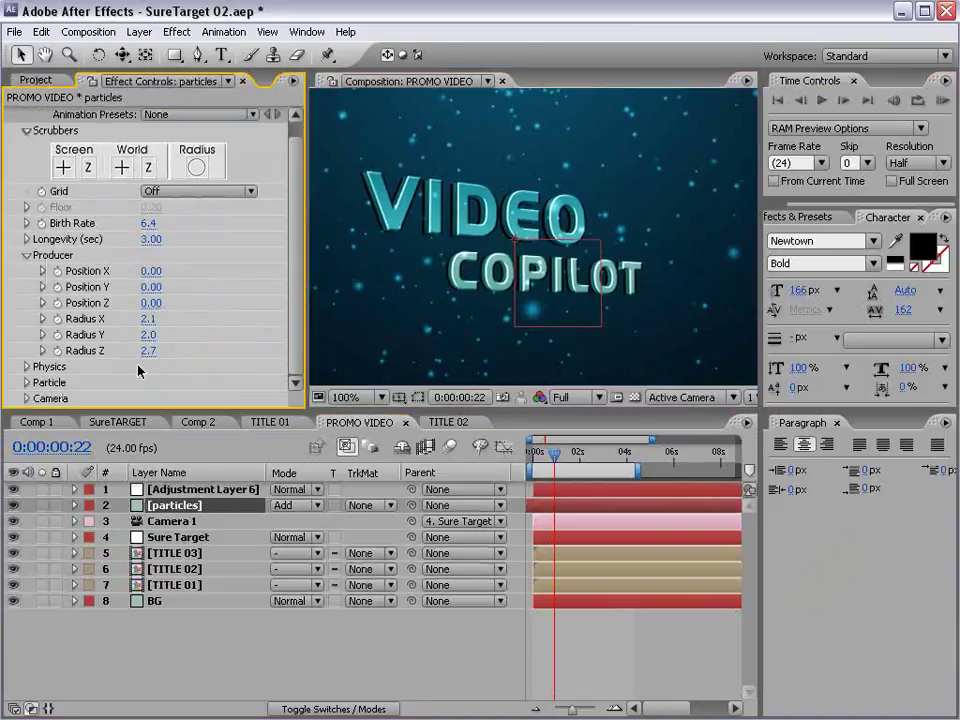
left_click(27, 383)
left_click(156, 255)
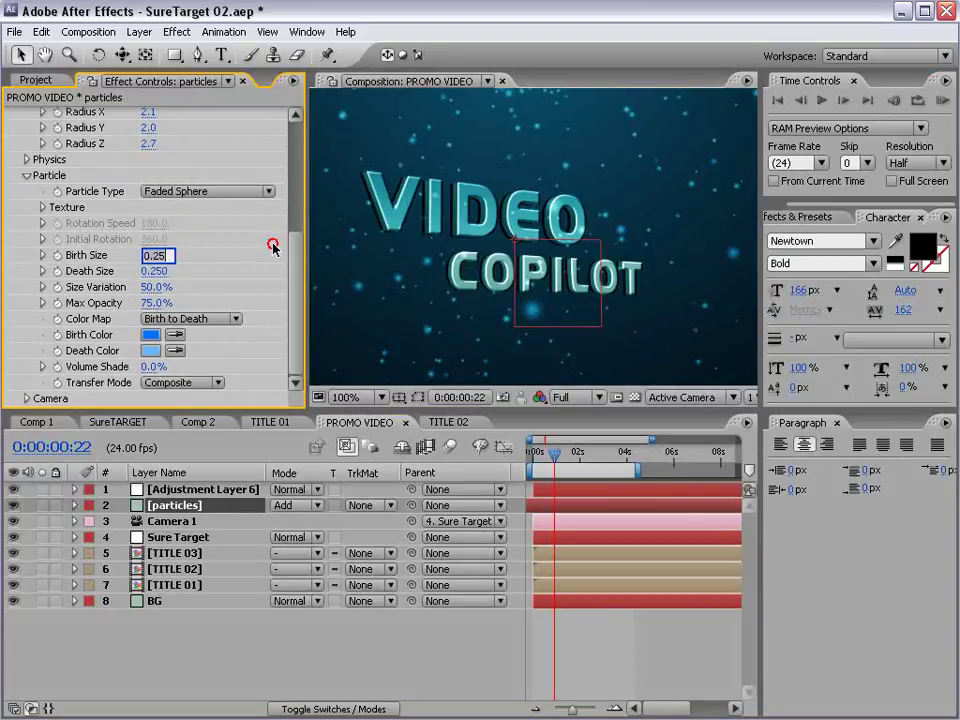
type("0.1")
key("Tab")
type("0.1")
key("Return")
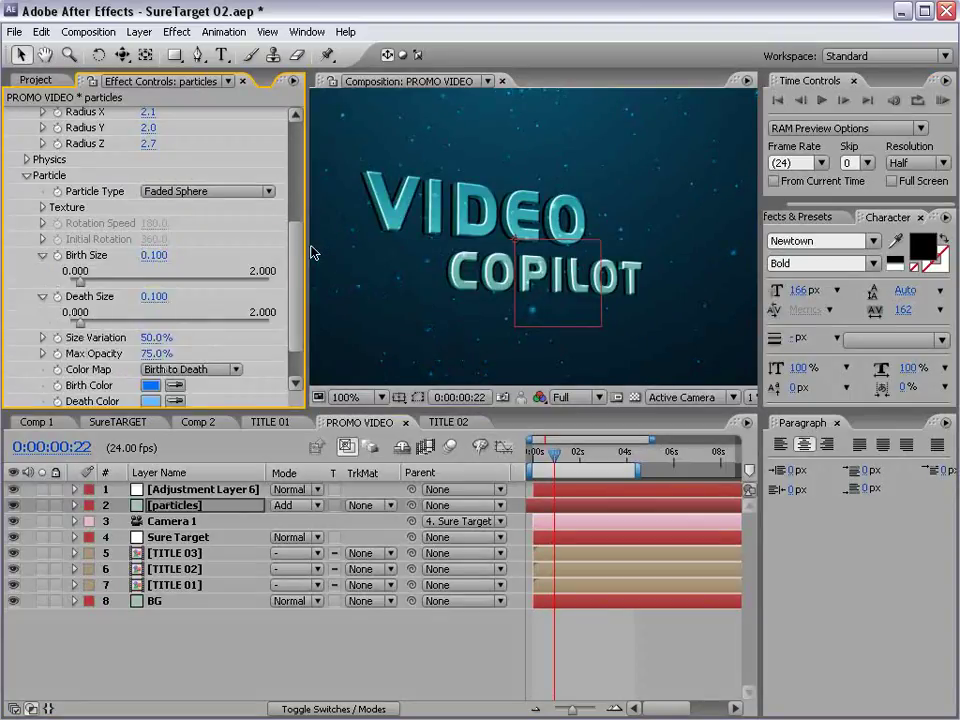
Raise the particles' Death Size to 0.15 and inspect the composition enlarged
left_click(155, 297)
key("Return")
key("grave")
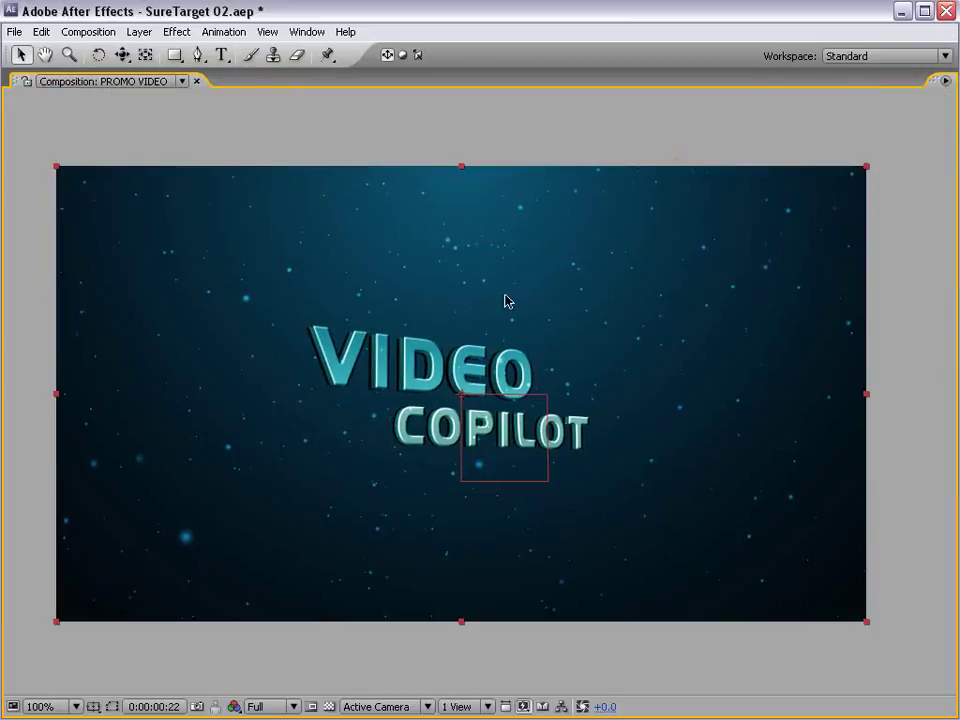
key("grave")
scroll(508, 268, "down", 1)
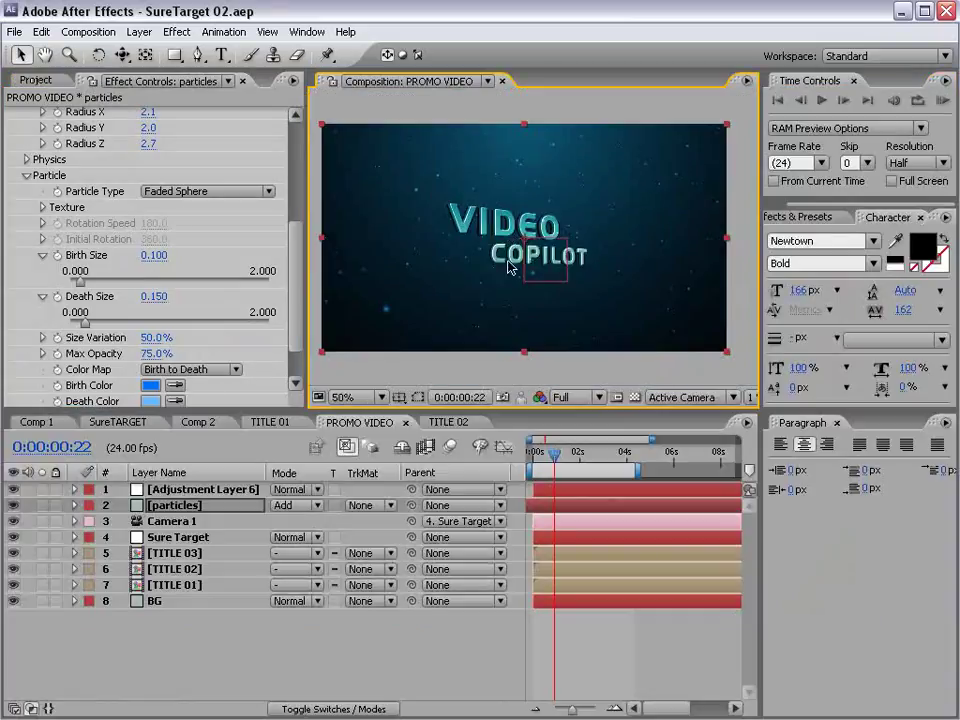
scroll(501, 263, "up", 1)
Rename the top adjustment layer as Dark
left_click(186, 491)
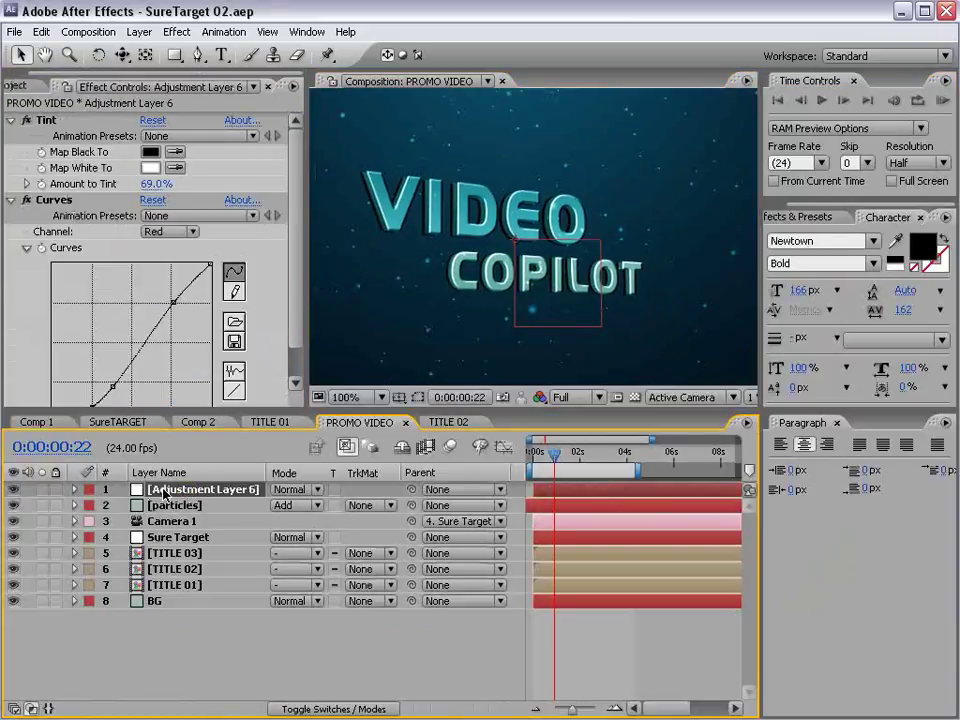
type("Dark")
key("Return")
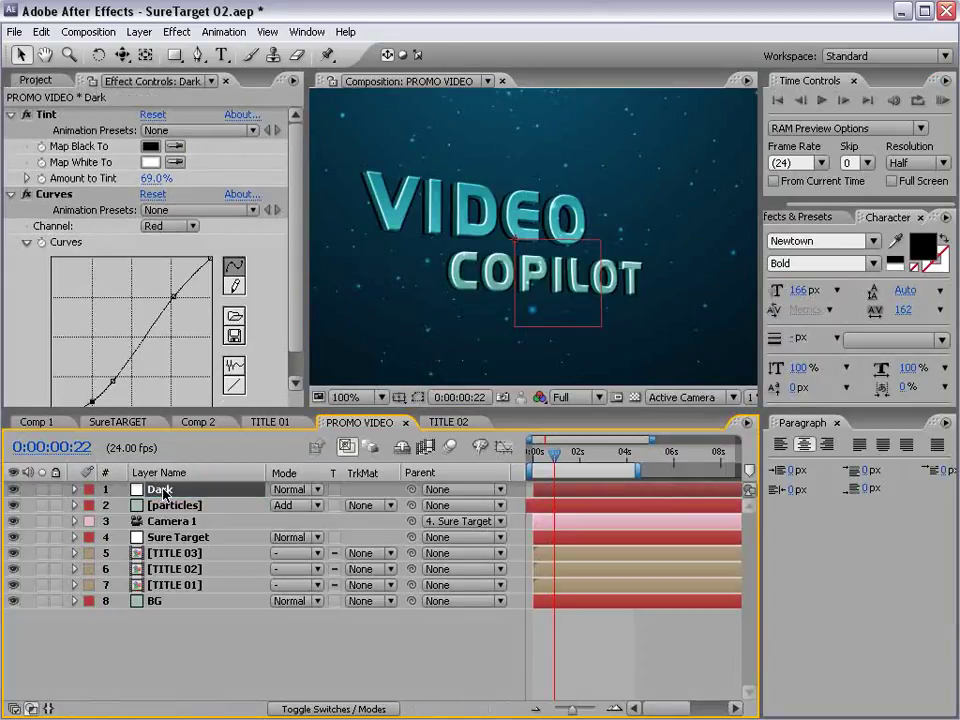
Keyframe the Dark layer's Opacity from 100% just after one second to 0% at about 0:00:01:16, using the Sure Target keyframes as a timing guide
key("t")
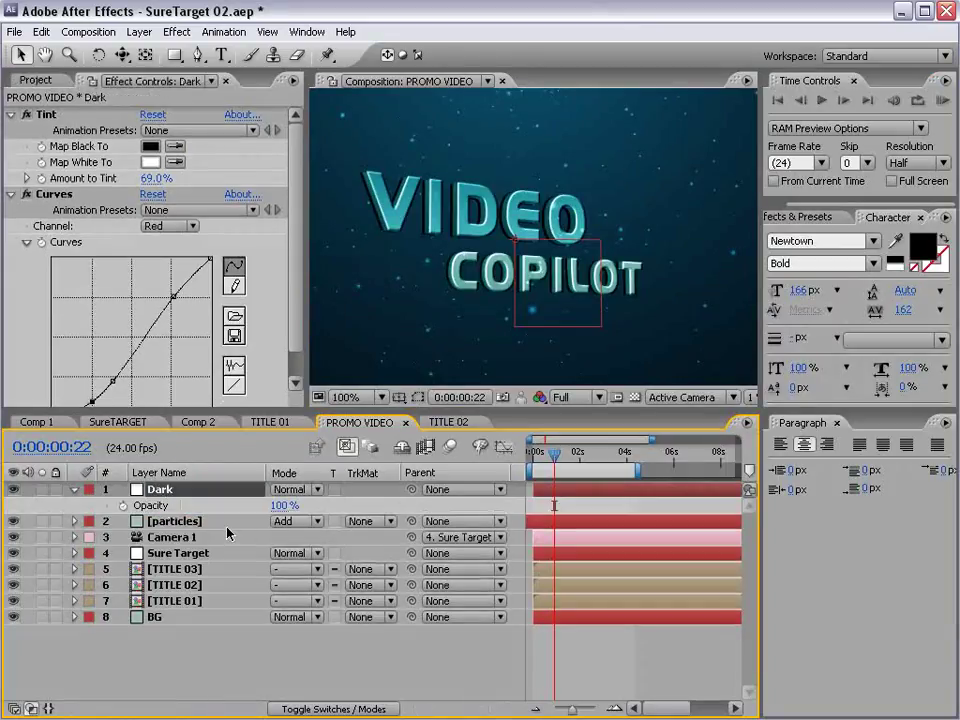
left_click(177, 554)
key("u")
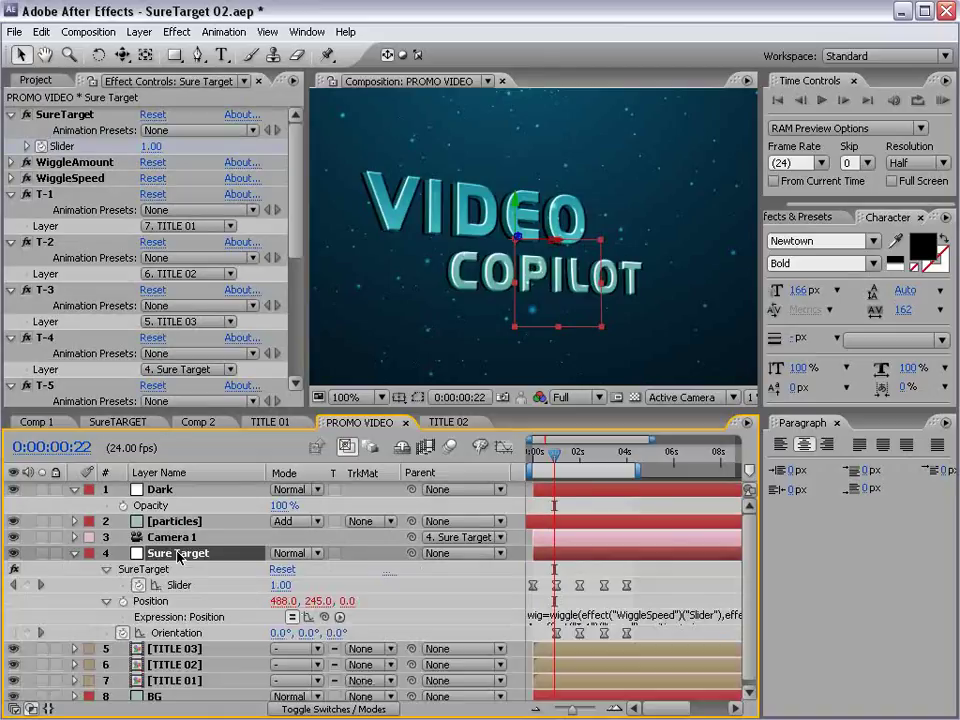
key("equal")
left_click_drag(549, 456, 590, 454)
left_click(124, 507)
left_click(281, 506)
type("0")
key("Return")
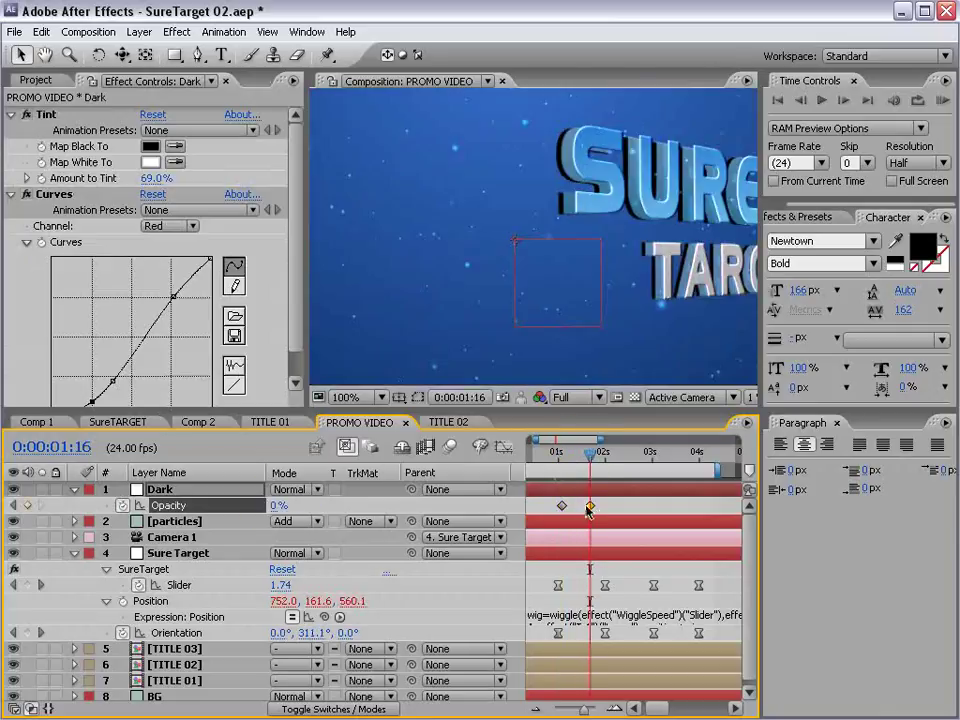
left_click_drag(589, 507, 593, 511)
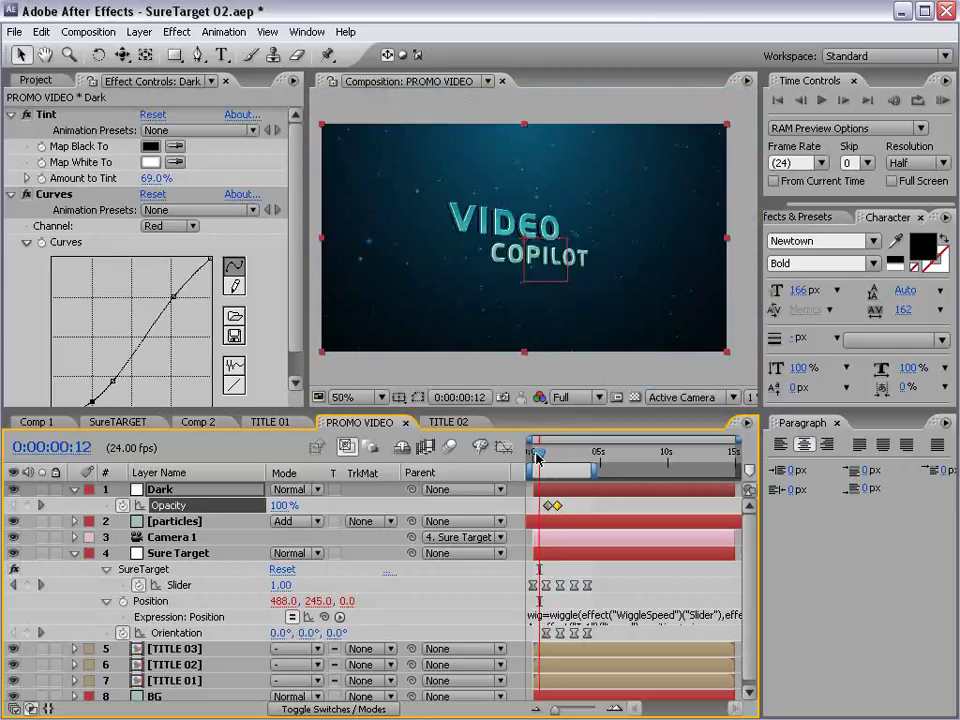
Trim the end of the Dark layer to 0:00:02:05
left_click_drag(537, 457, 562, 455)
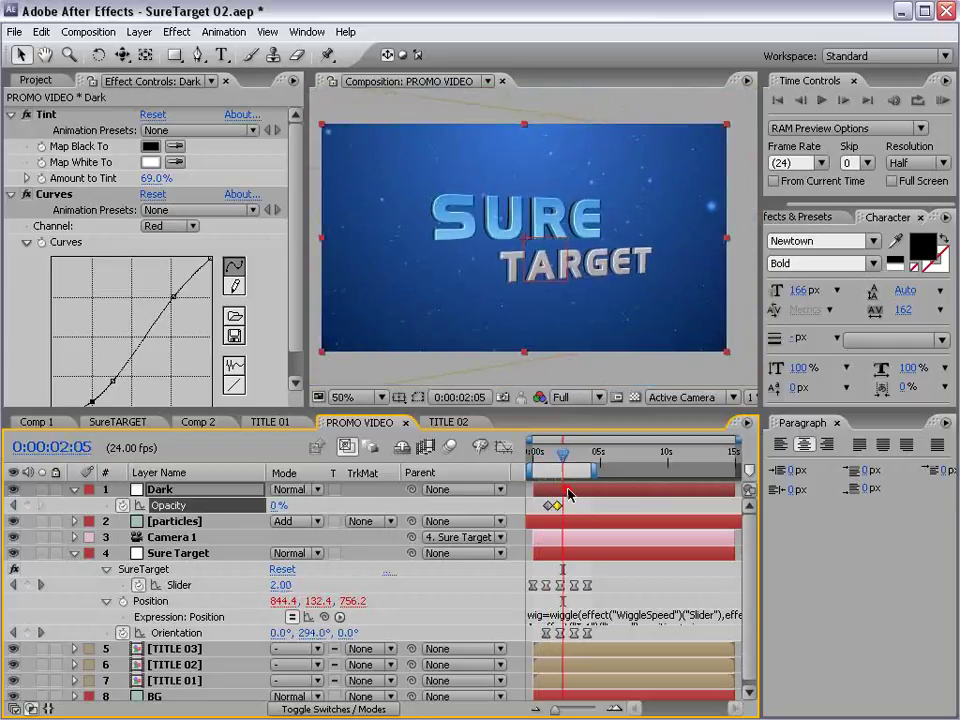
left_click(568, 491)
key("alt+]")
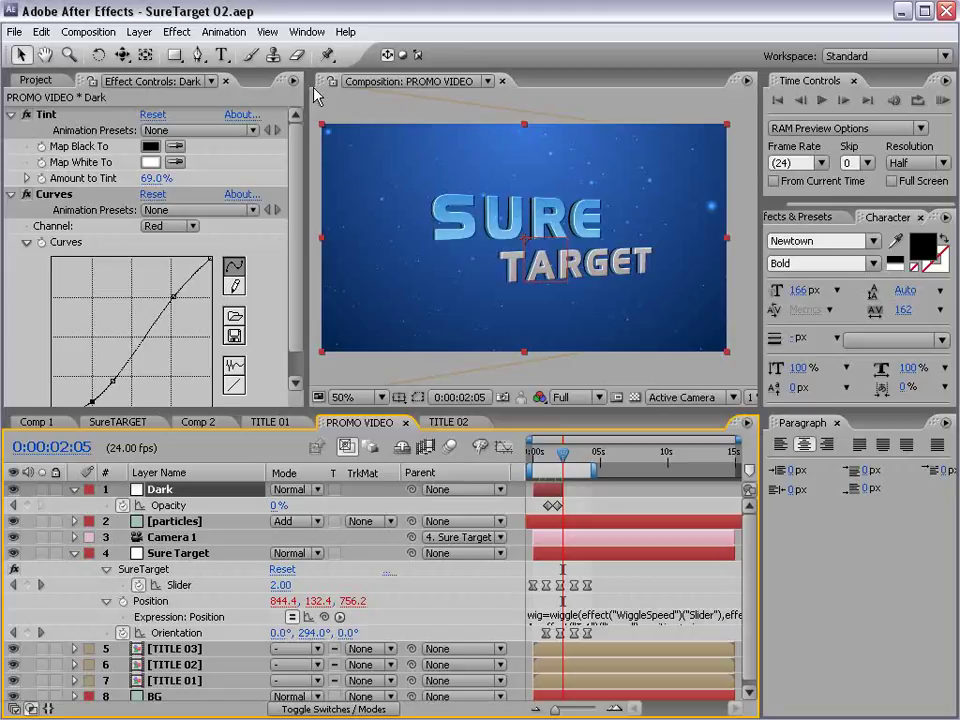
Add a new adjustment layer above Dark and move the current time to 0:00:02:12
left_click(139, 31)
mouse_move(160, 49)
left_click(403, 146)
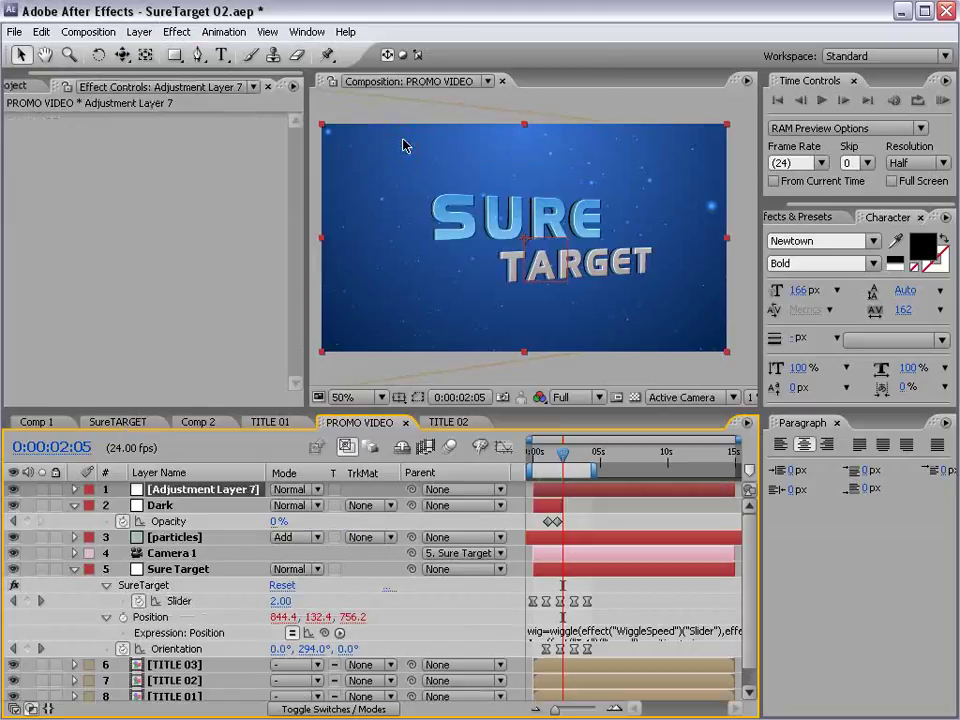
left_click(574, 456)
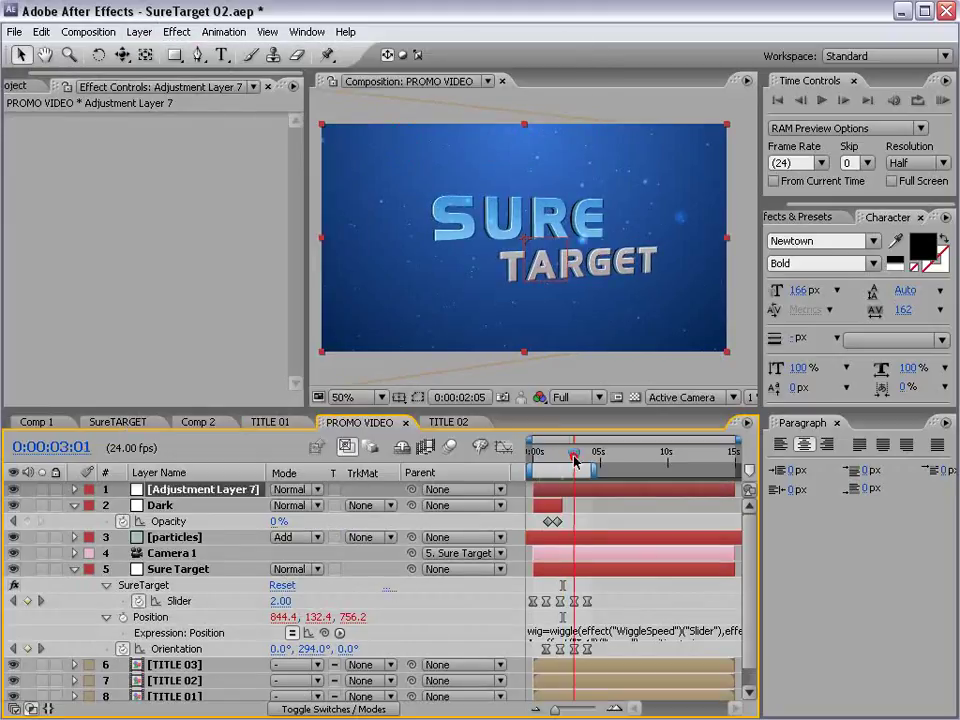
left_click_drag(574, 457, 566, 456)
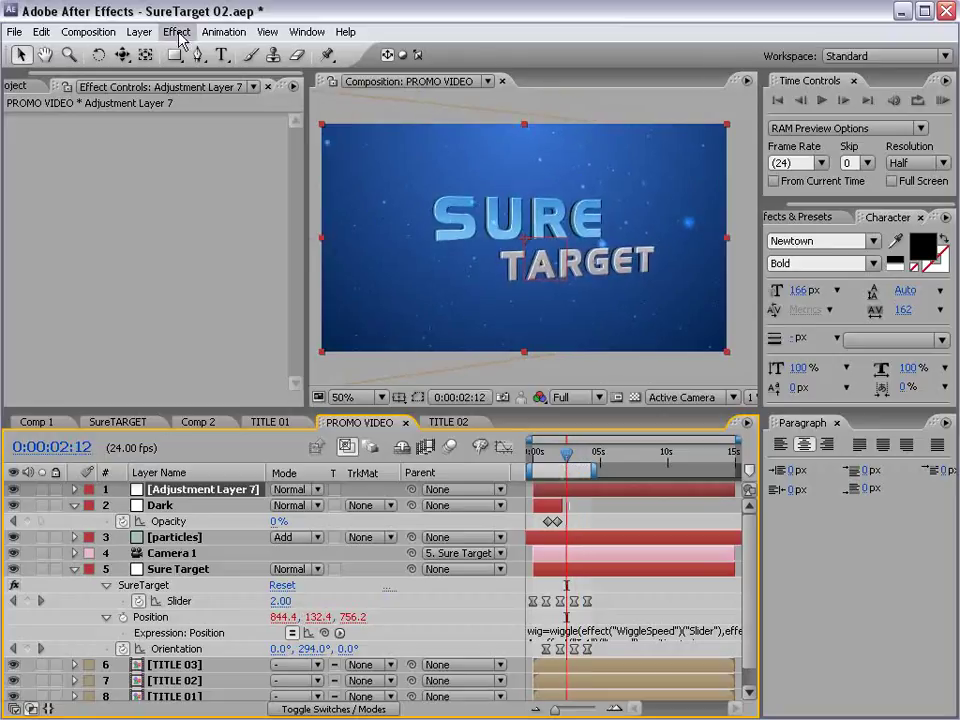
Apply Tint and Curves to the new adjustment layer, with Amount to Tint at 69%
left_click(177, 31)
mouse_move(210, 186)
left_click(416, 662)
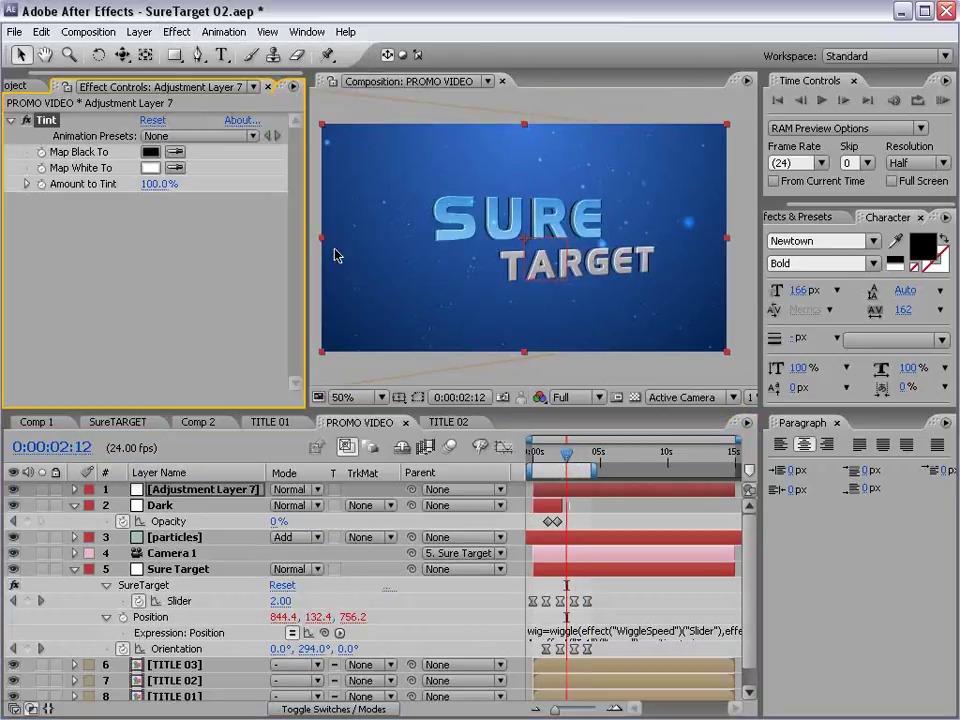
left_click(177, 31)
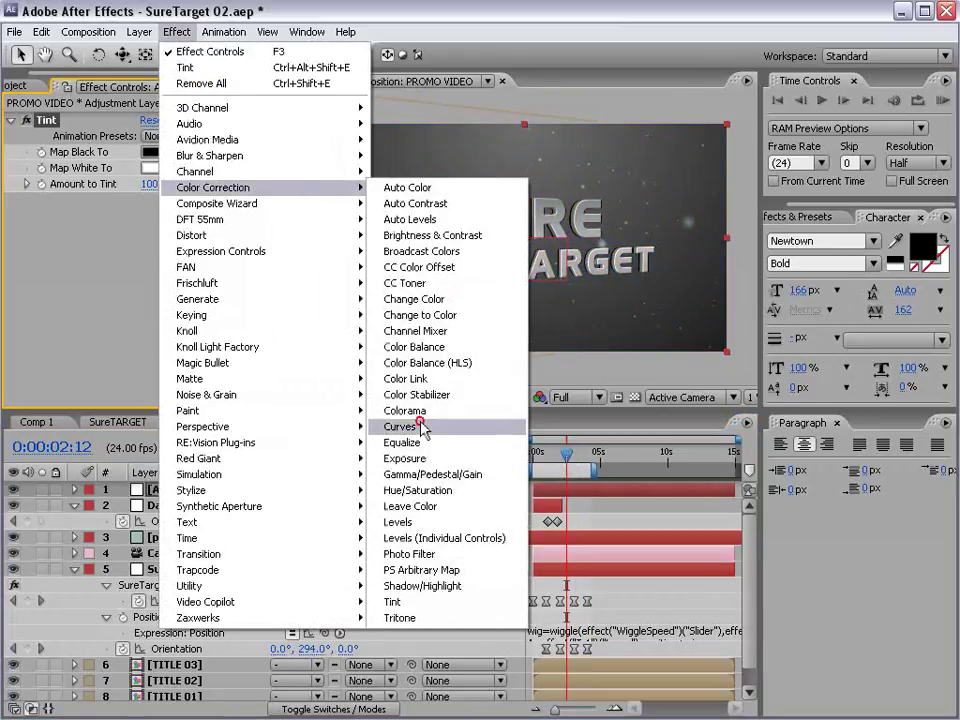
left_click(420, 426)
left_click_drag(297, 229, 298, 195)
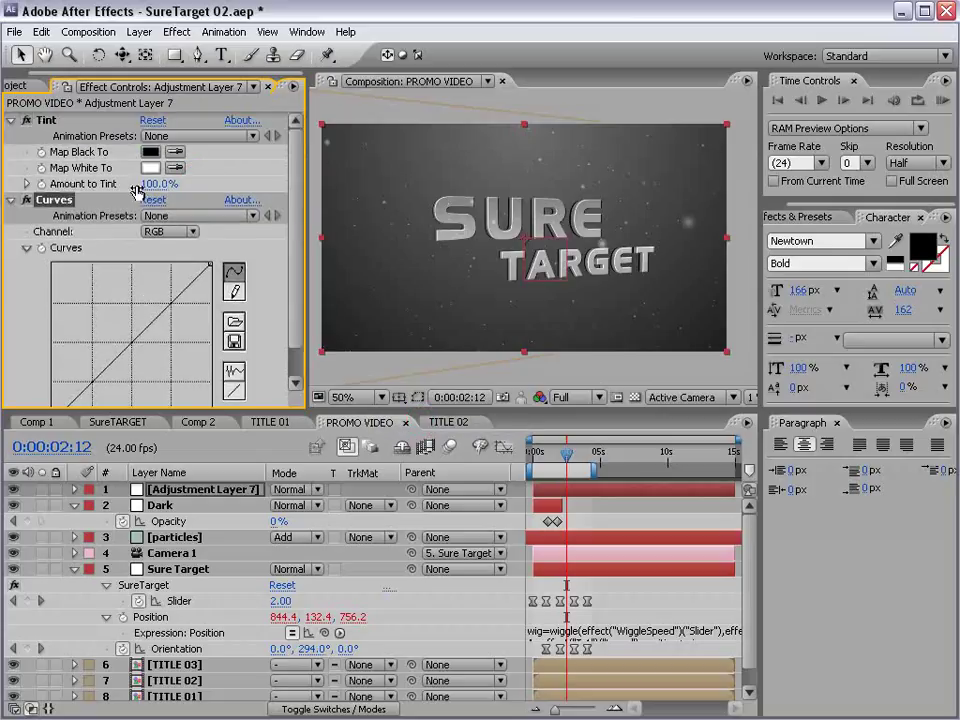
left_click_drag(155, 186, 4, 193)
left_click_drag(91, 187, 162, 205)
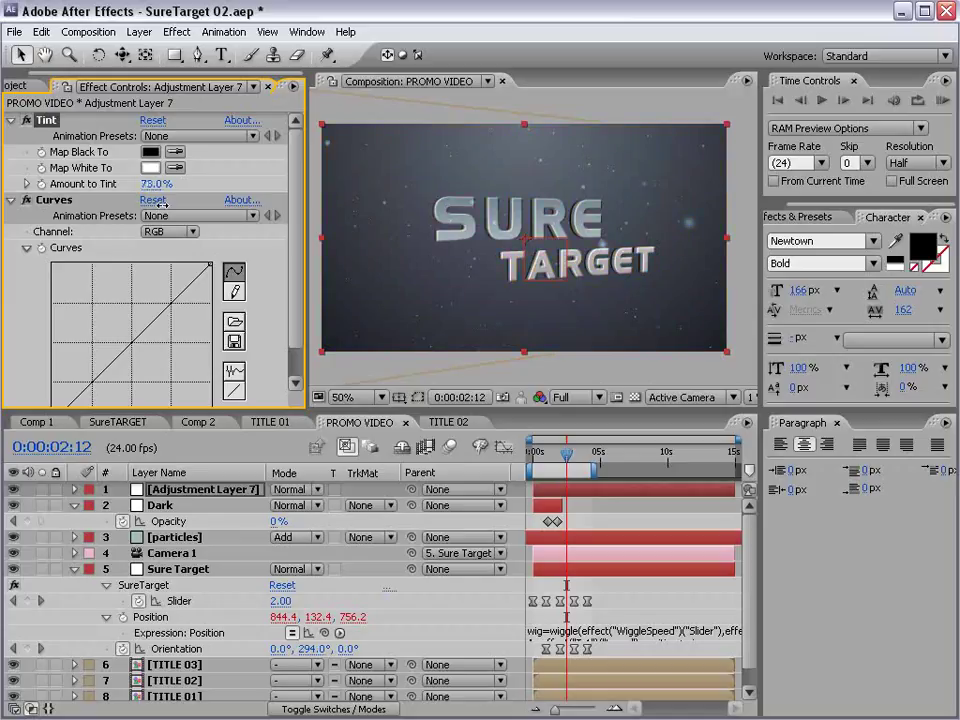
left_click_drag(294, 253, 293, 293)
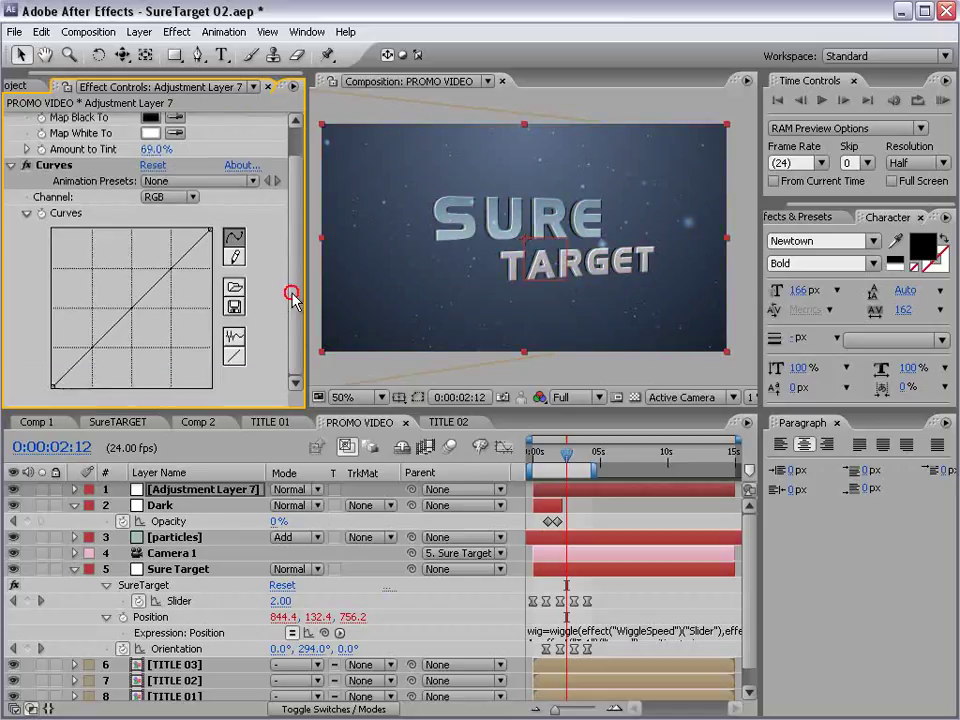
Raise the Red curve's midtones and lower the Blue curve's midtones for an orange grade
left_click(174, 198)
left_click(181, 218)
left_click_drag(131, 304, 94, 267)
left_click(171, 200)
left_click(174, 229)
left_click_drag(138, 302, 162, 326)
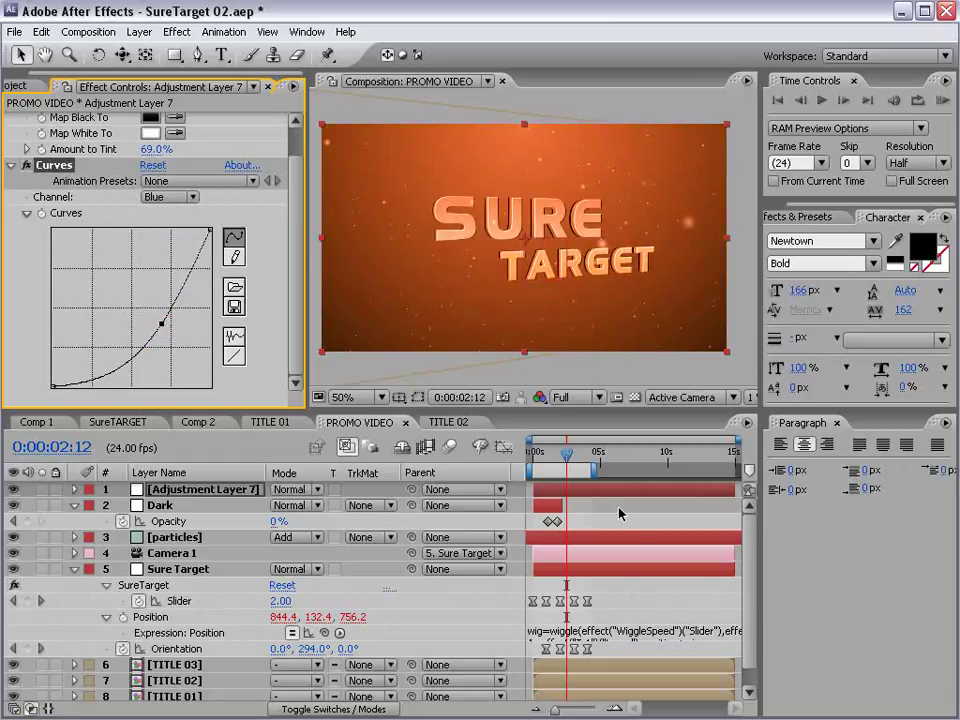
Shift the orange adjustment layer later in time so that it starts at 0:00:03:02
key("=")
left_click(588, 489)
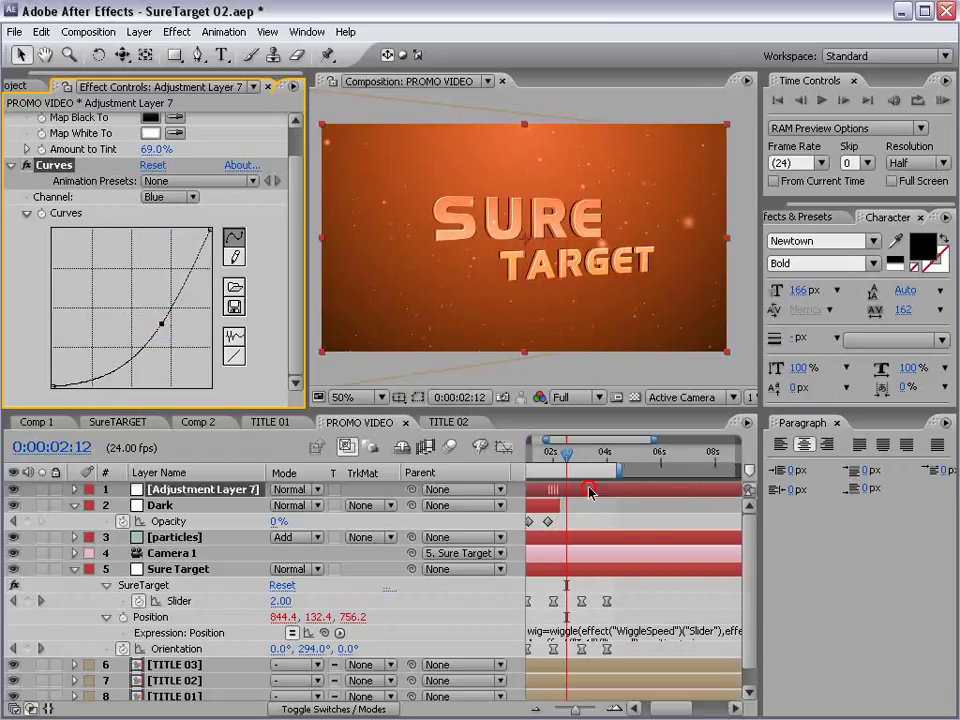
left_click_drag(588, 489, 639, 489)
left_click_drag(566, 454, 598, 494)
Keyframe the orange adjustment layer's Opacity from 0% at 0:00:03:02 to 100% at about 0:00:04:00
key("t")
left_click(123, 505)
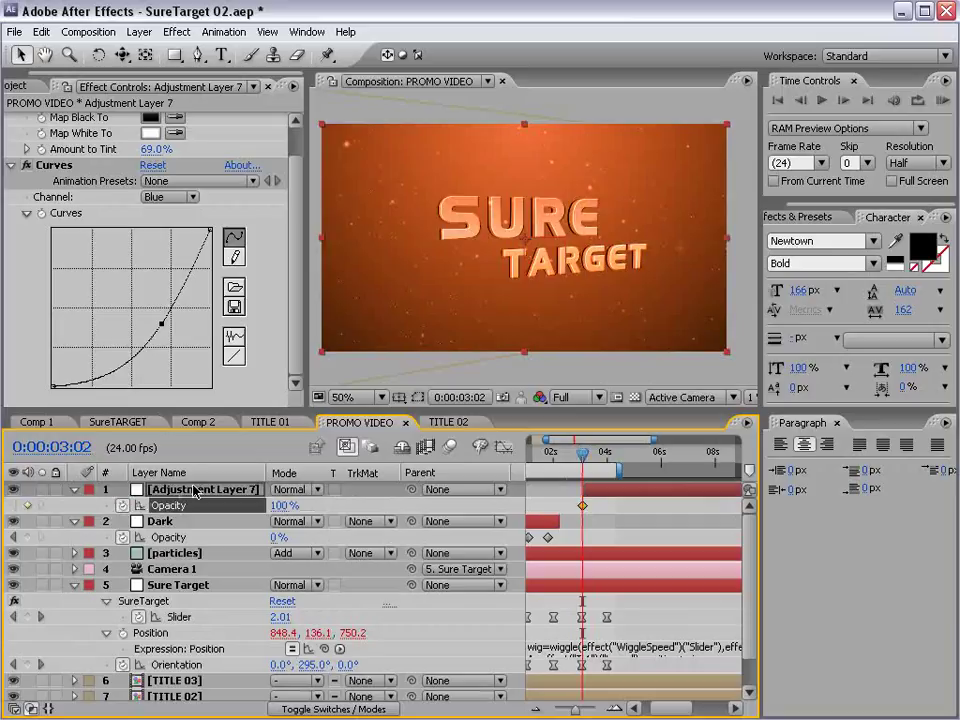
left_click_drag(583, 505, 606, 505)
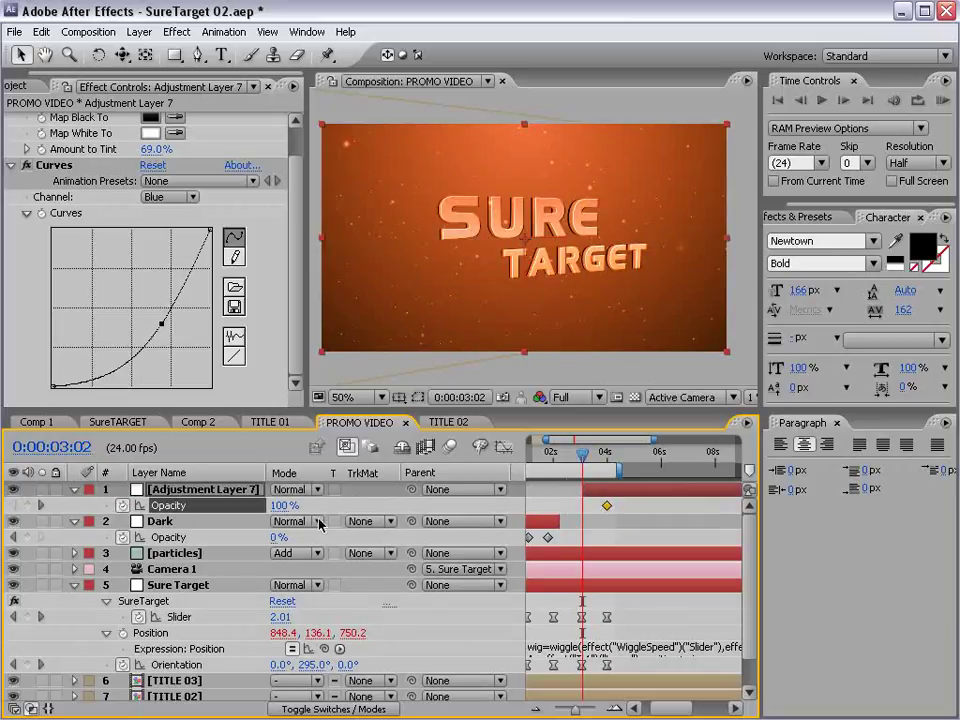
left_click_drag(283, 508, 94, 506)
key("equal")
key("equal")
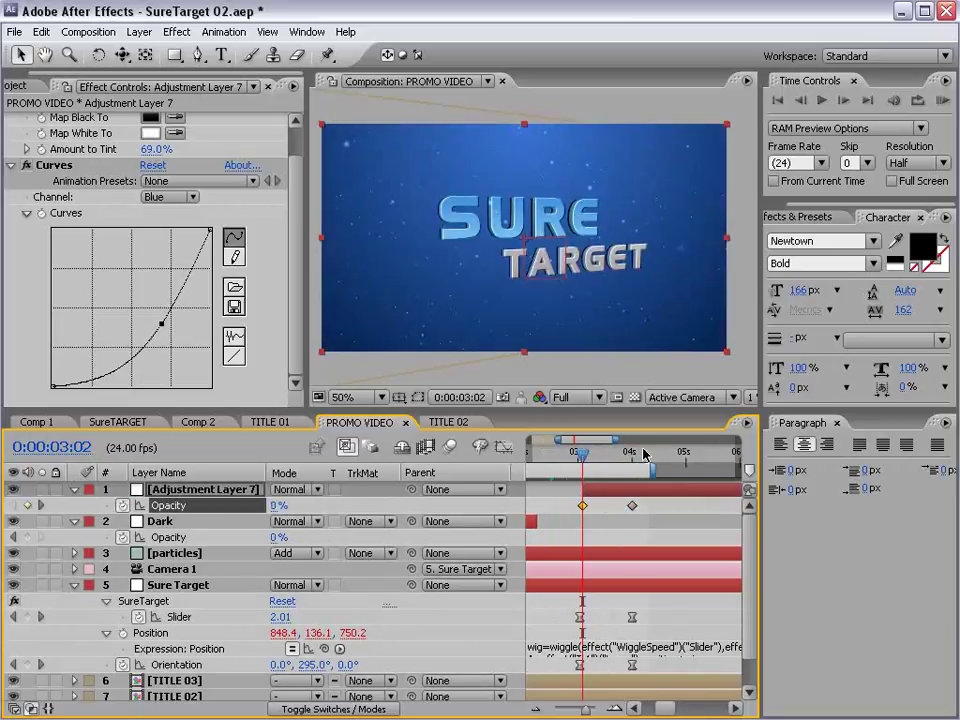
Lower the RGB curve's midtones on the orange adjustment layer, judging the darker look at 0:00:04:04
left_click_drag(583, 454, 699, 490)
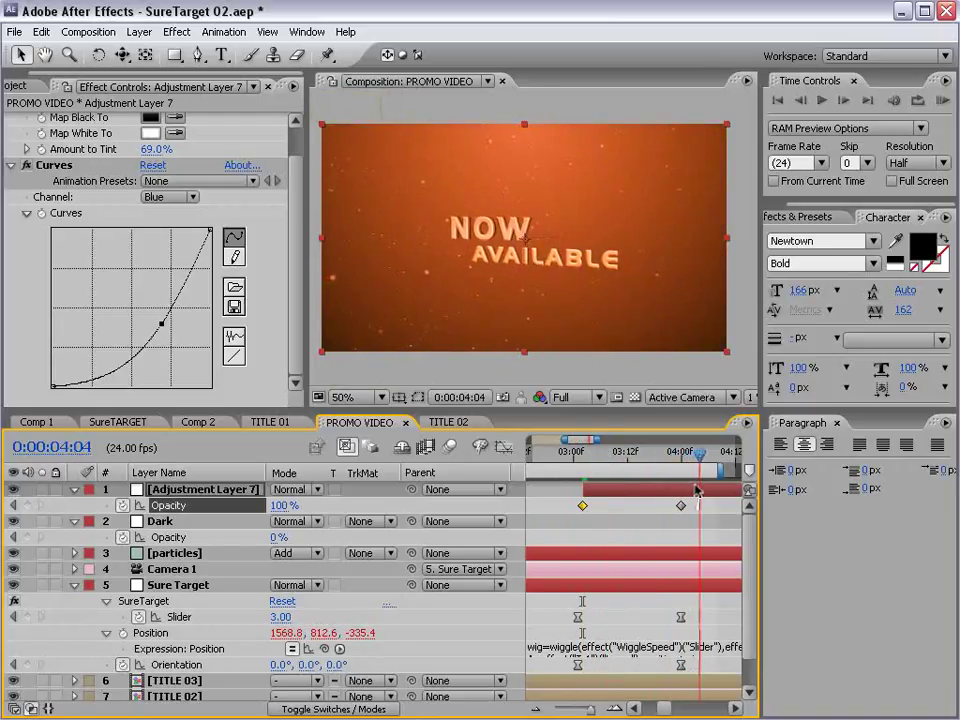
left_click(697, 506)
left_click(699, 488)
left_click(185, 197)
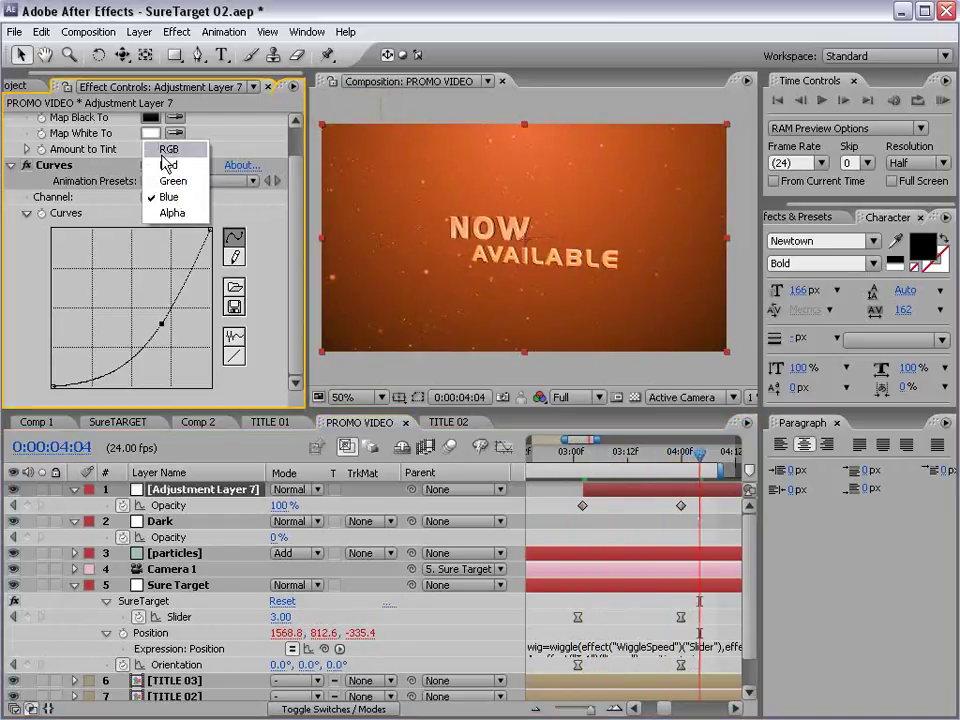
left_click(168, 162)
left_click(146, 319)
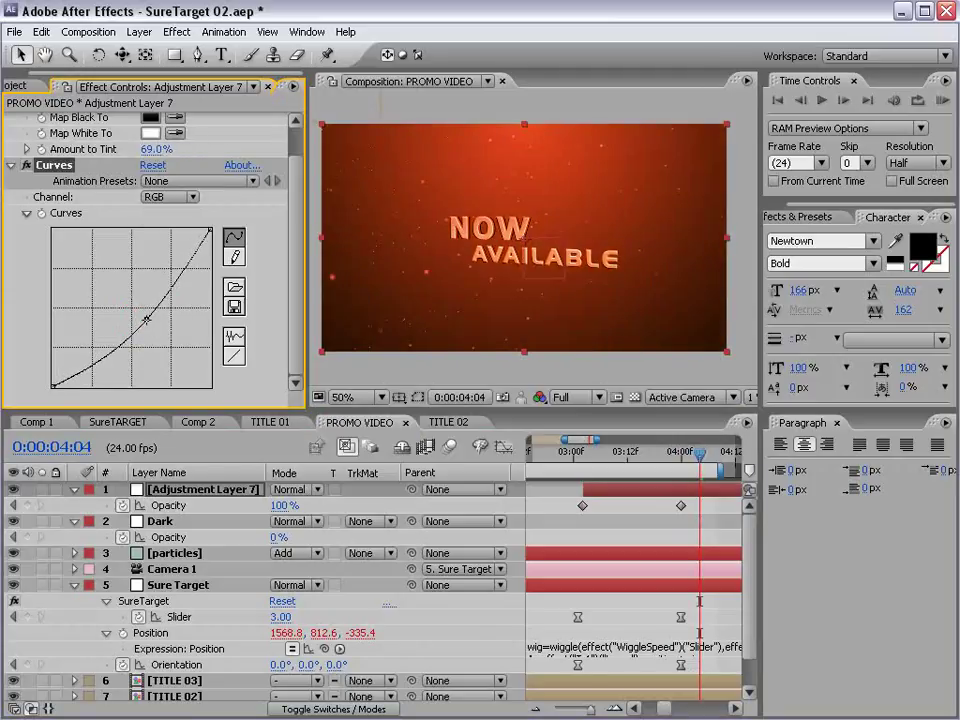
left_click_drag(146, 319, 144, 320)
Duplicate the Tint effect, place the copy below Curves, and set its Amount to Tint to 16%
left_click_drag(297, 257, 293, 222)
left_click(9, 199)
left_click(44, 120)
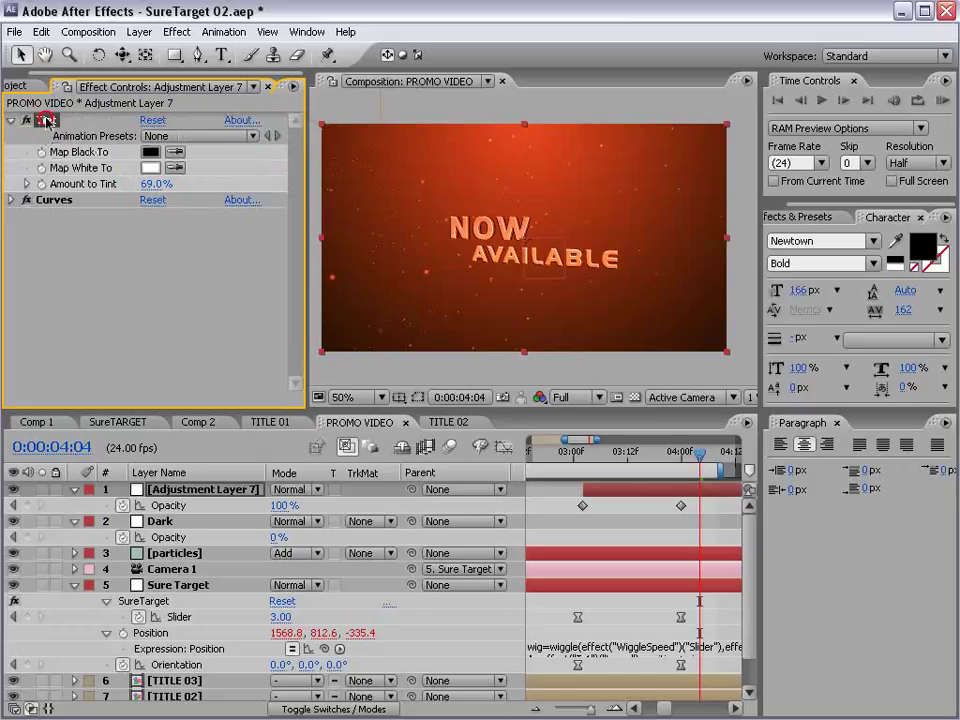
key("ctrl+d")
left_click_drag(48, 204, 90, 292)
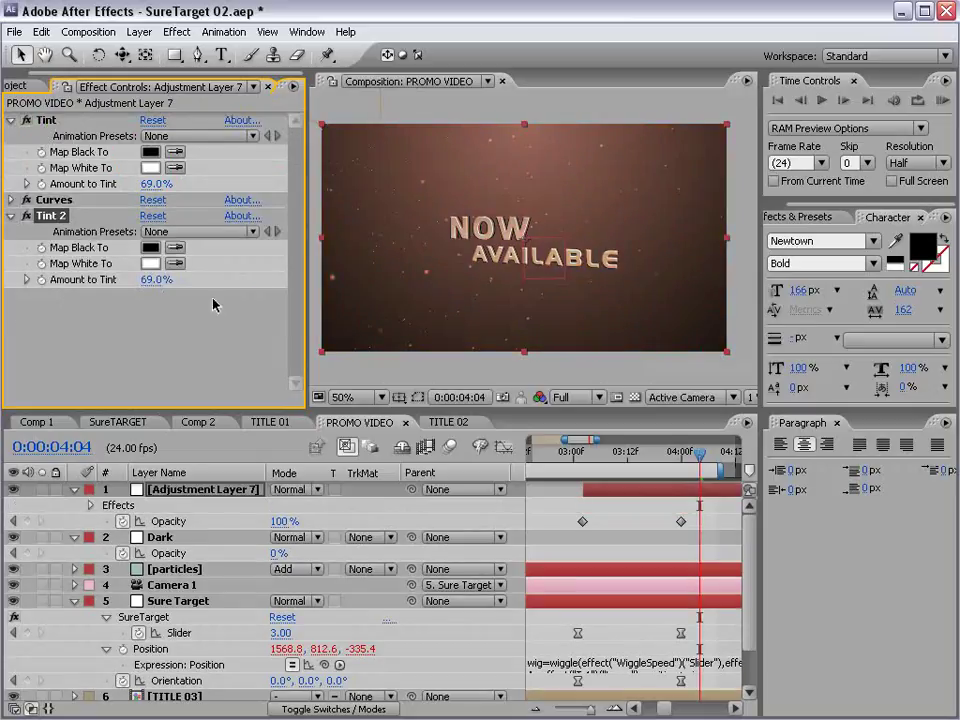
left_click_drag(22, 293, 4, 298)
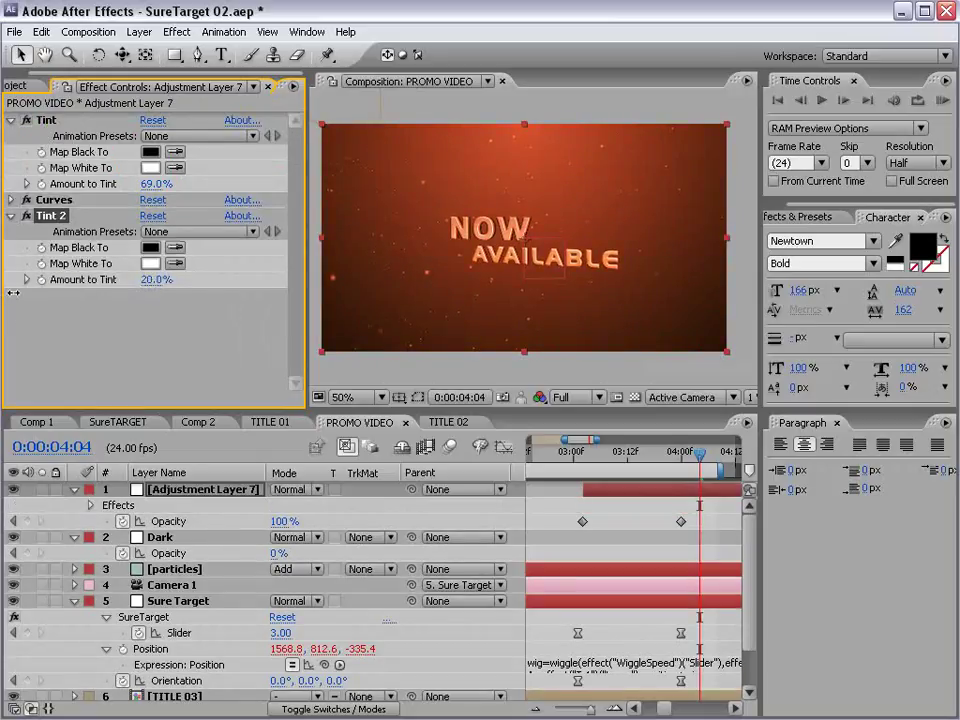
Extend the end of the work area to 0:00:05:01 and save the project
left_click(647, 505)
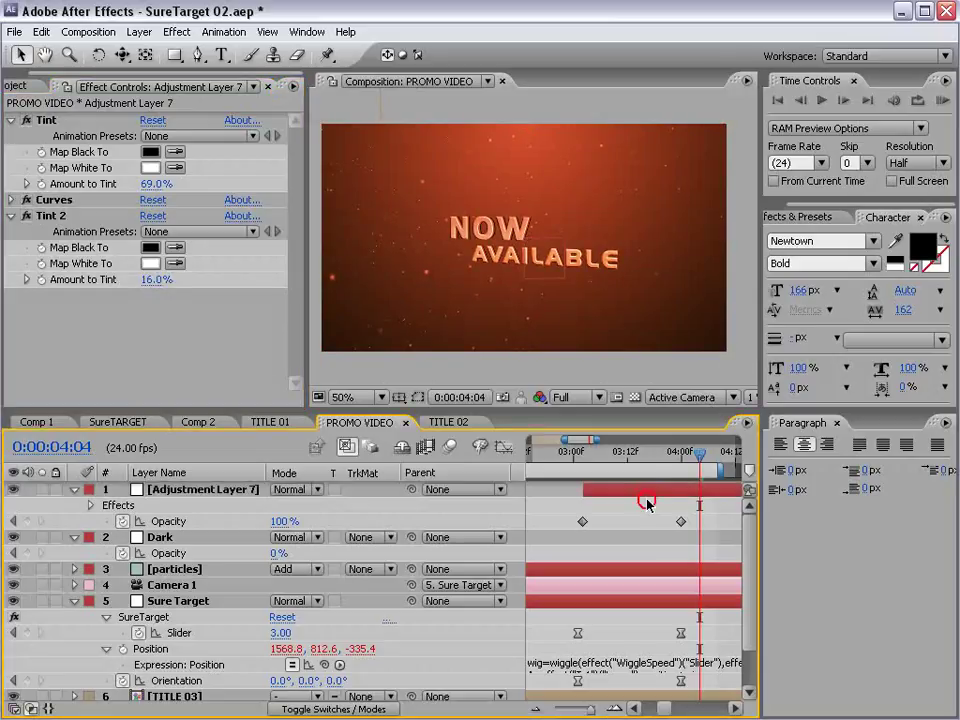
key("minus")
key("minus")
left_click_drag(657, 460, 683, 461)
key("n")
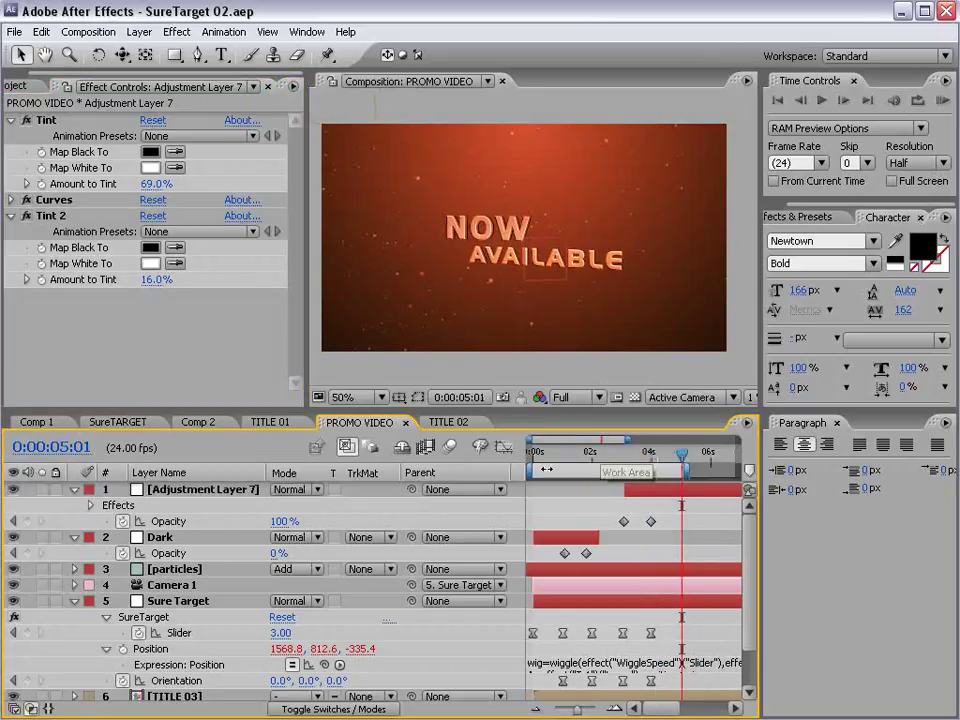
key("ctrl+s")
left_click_drag(530, 453, 666, 477)
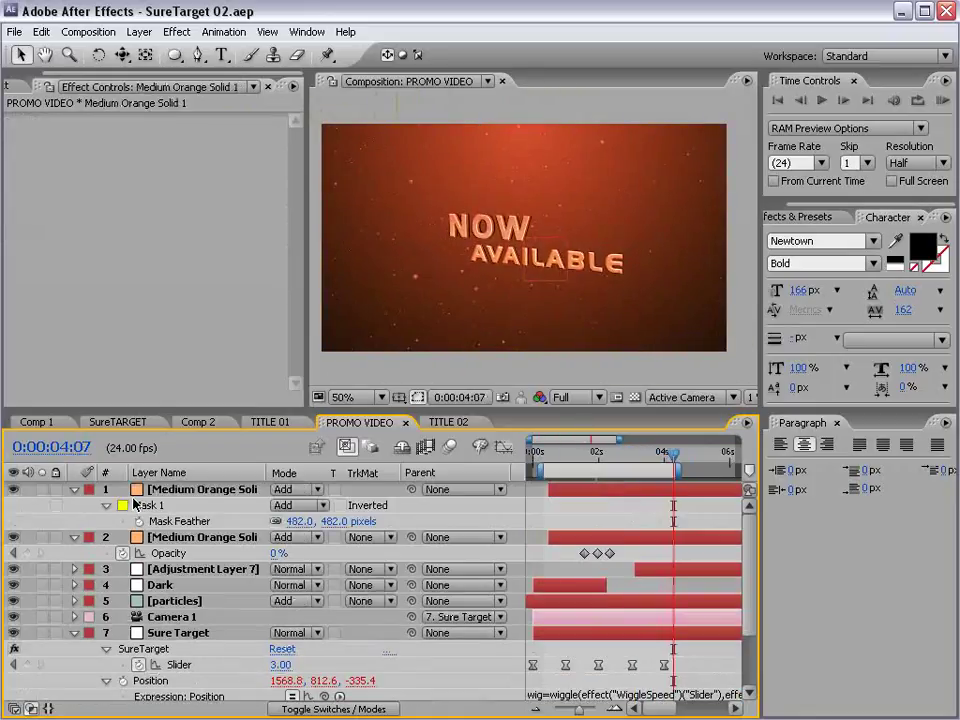
Collapse all layer properties in PROMO VIDEO and enable the motion blur switch on the solid, adjustment and particle layers
key("ctrl+a")
left_click(74, 489)
left_click(651, 540)
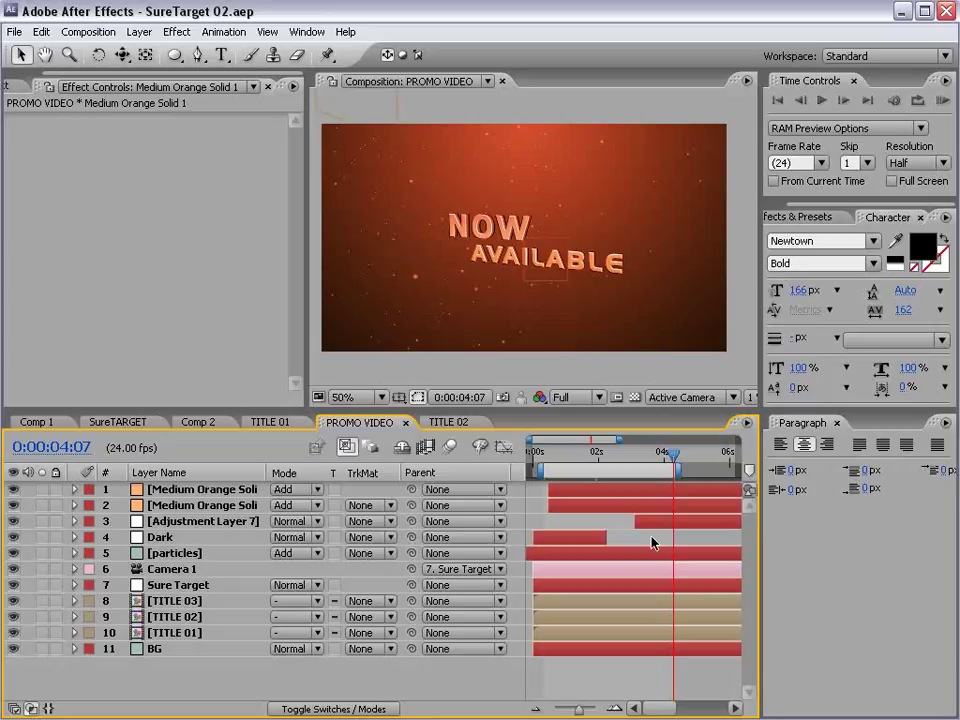
key("F4")
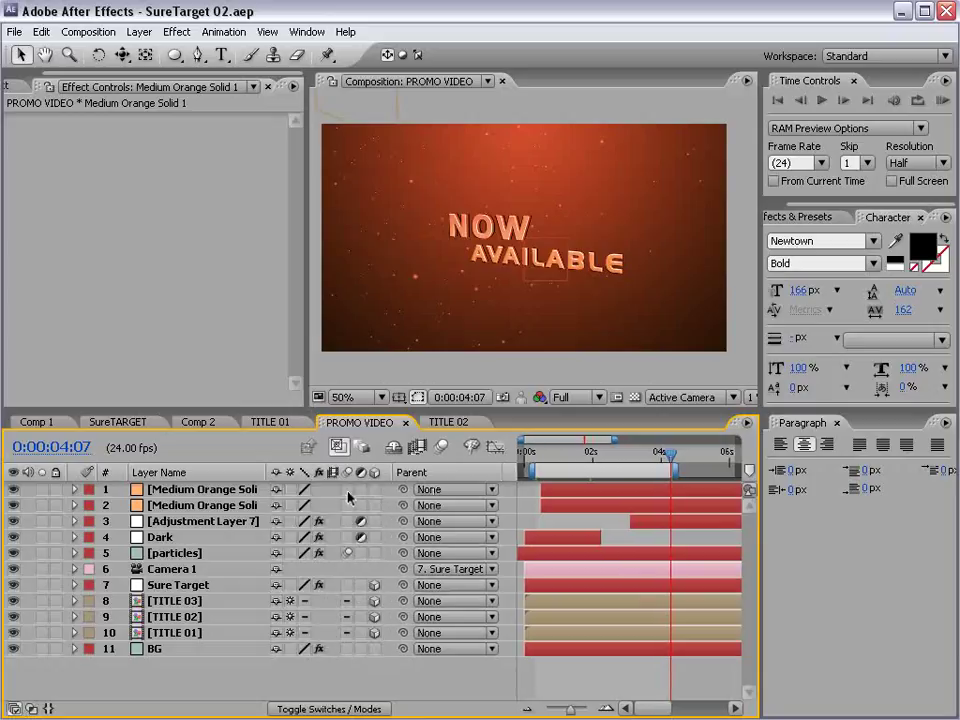
left_click_drag(348, 492, 348, 651)
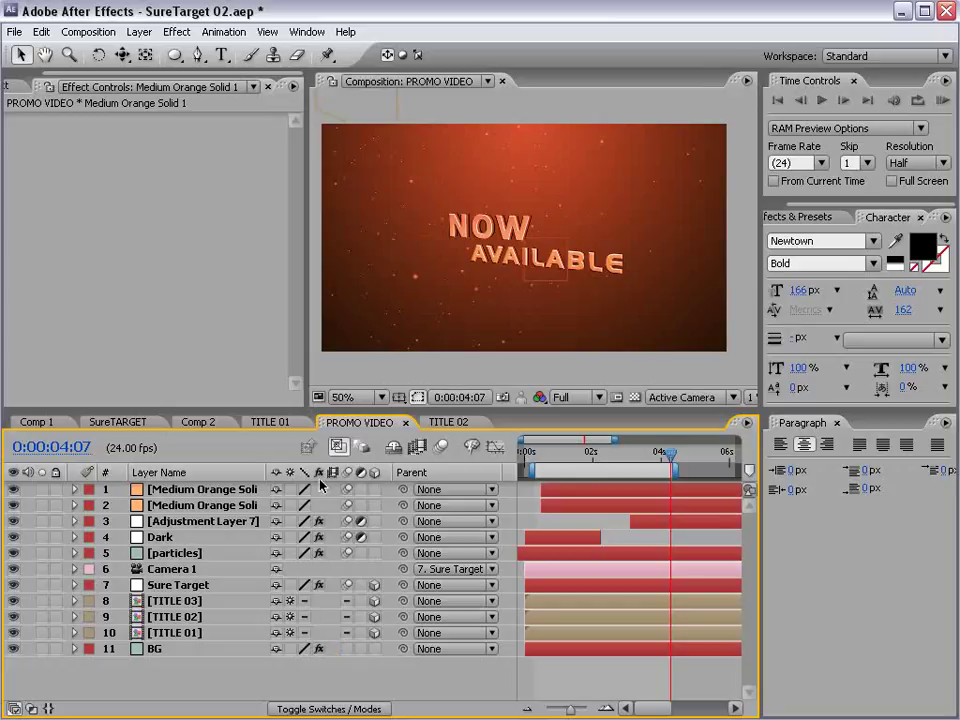
Open the TITLE 01 composition and show its Line Animation, Blocks and BG layers, keeping the Flare Array layer hidden
double_click(178, 633)
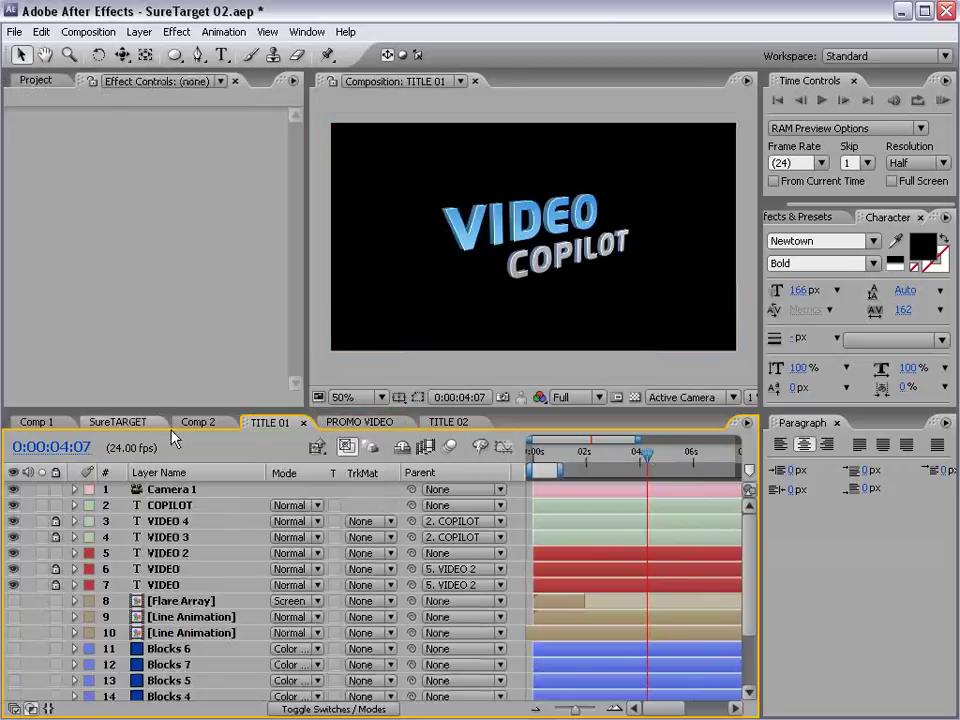
left_click_drag(181, 409, 181, 260)
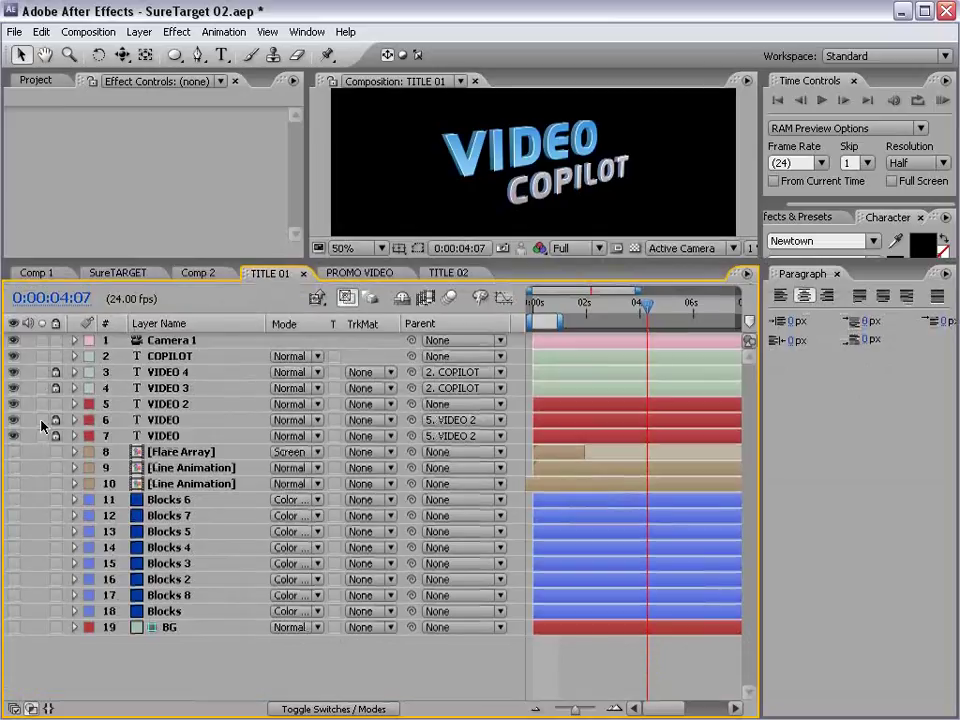
left_click_drag(14, 457, 14, 622)
left_click(221, 670)
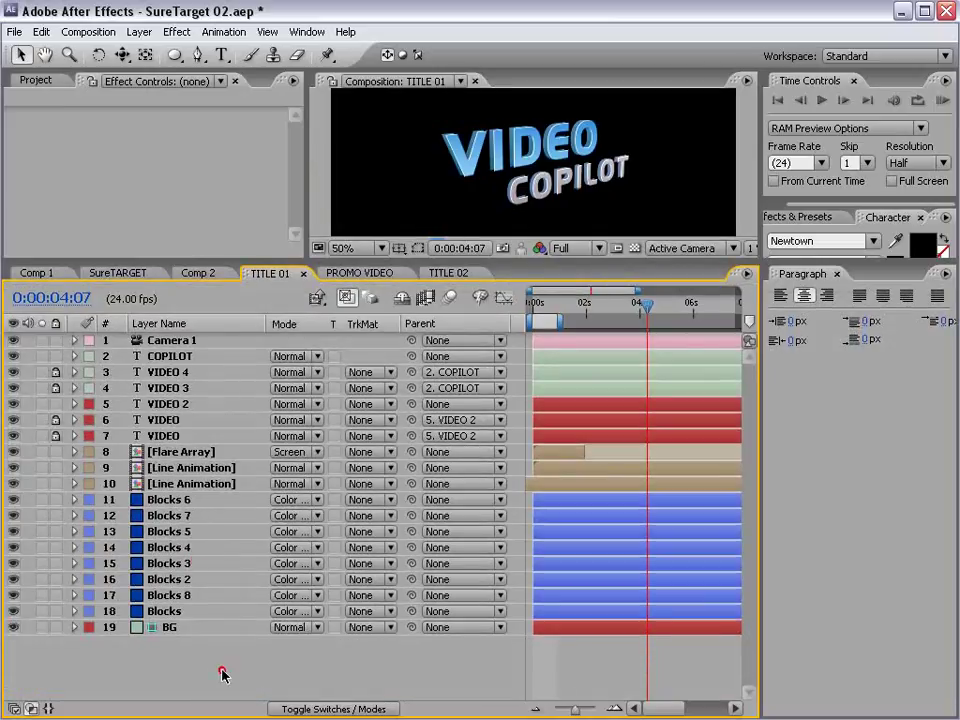
left_click(153, 453)
left_click(12, 453)
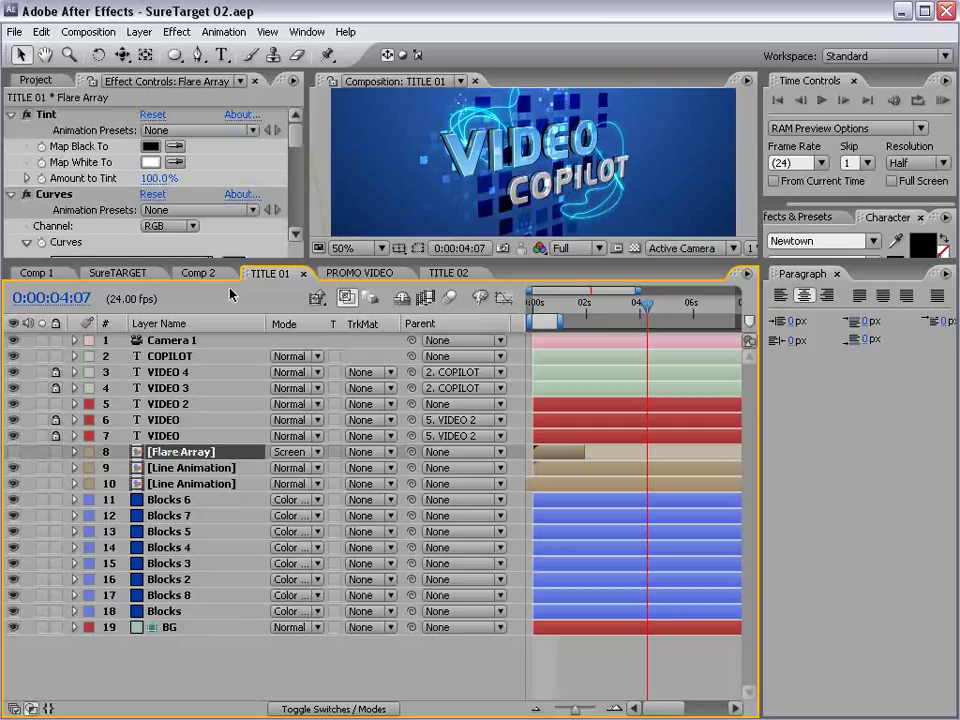
Open the TITLE 02 composition from the Titles folder and show its Line Animation and Blocks layers
left_click(36, 81)
left_click(65, 249)
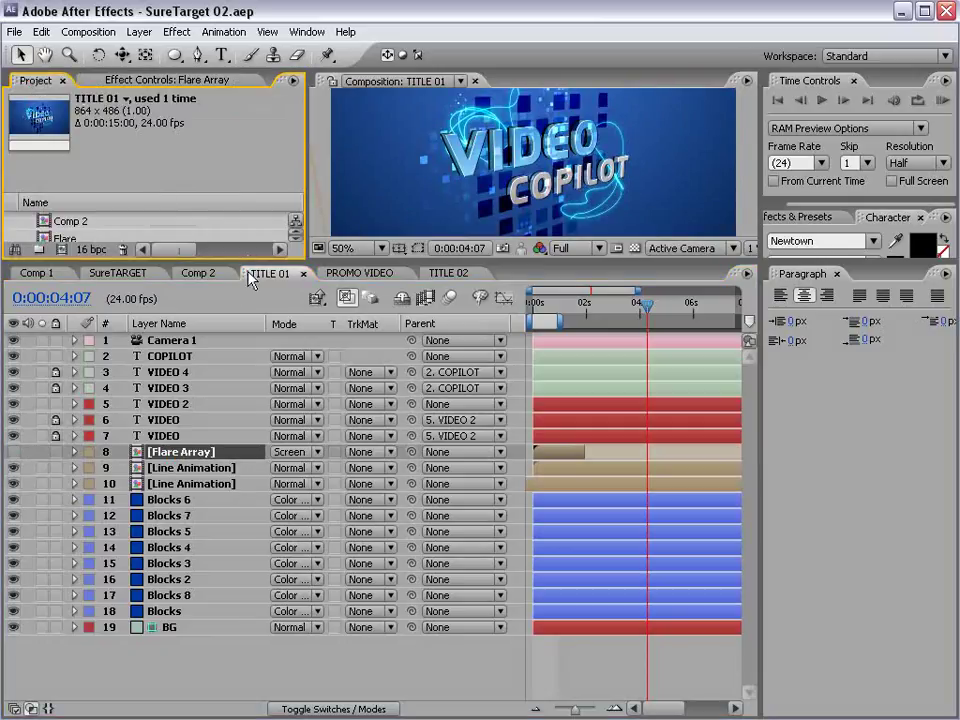
left_click_drag(247, 264, 243, 399)
left_click_drag(167, 318, 103, 254)
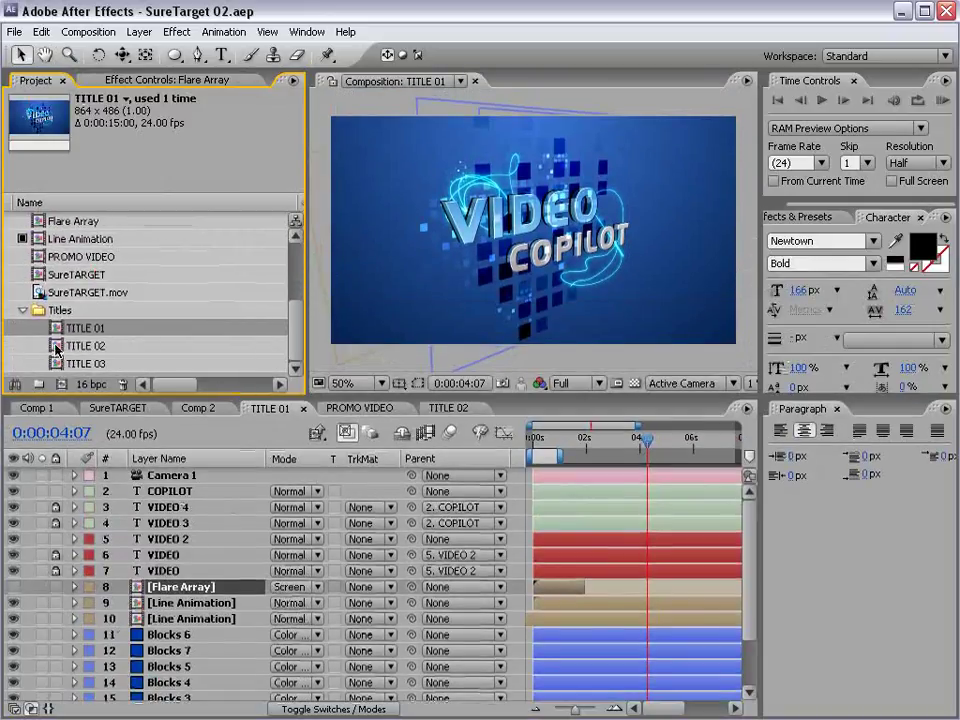
double_click(57, 346)
left_click_drag(252, 633, 242, 574)
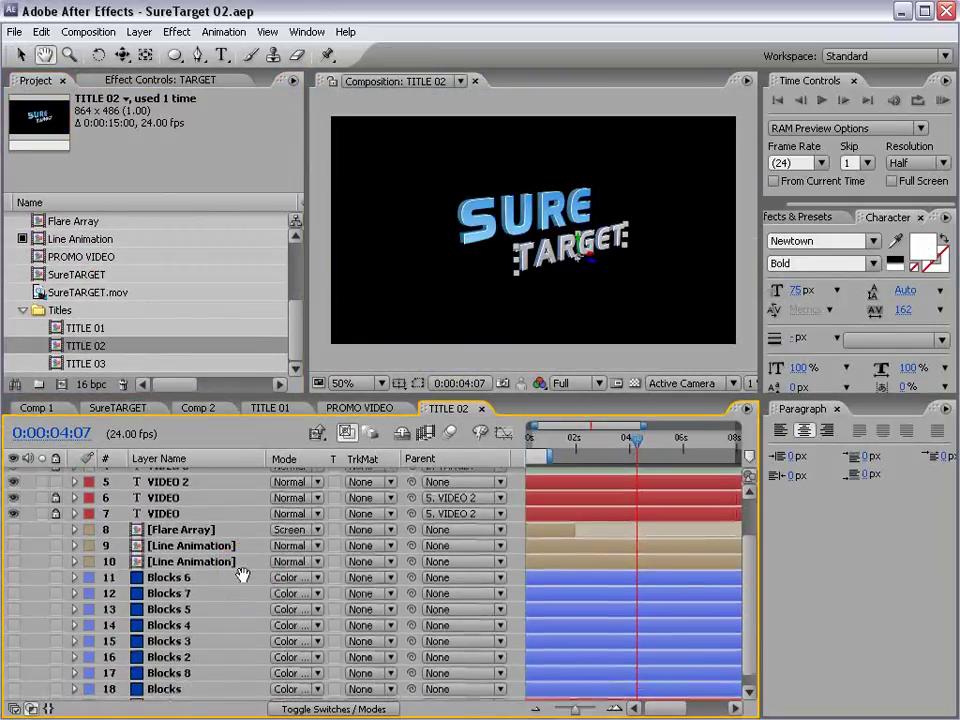
left_click_drag(13, 548, 22, 651)
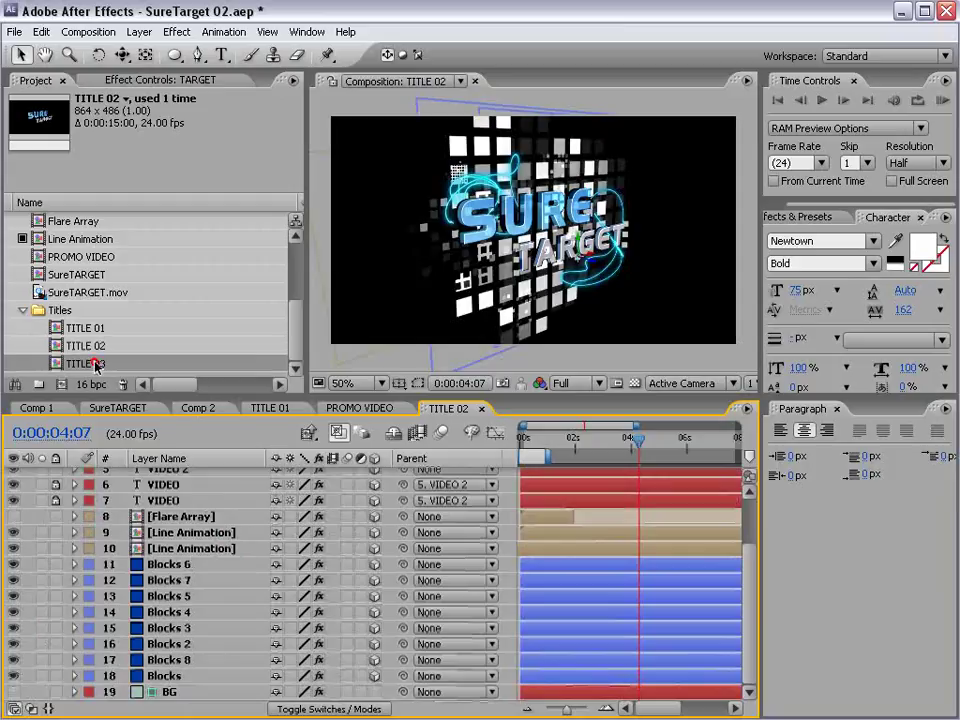
Open the TITLE 03 composition and show its Line Animation, Blocks and BG layers, viewing the result at 50%
double_click(80, 363)
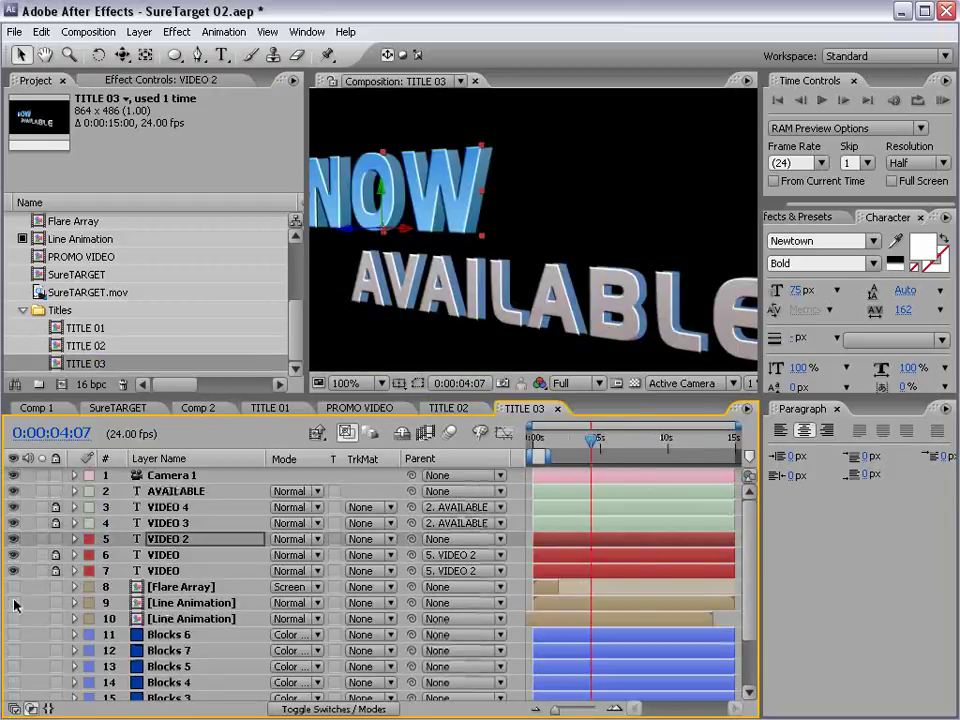
left_click_drag(14, 604, 16, 706)
key("space")
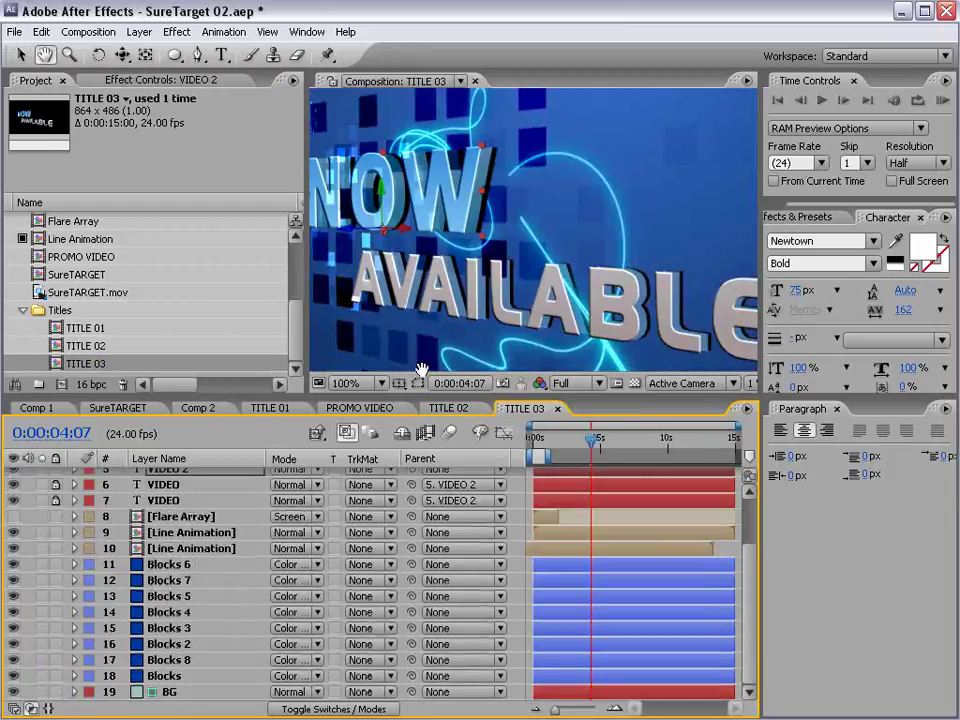
scroll(466, 340, "down", 1)
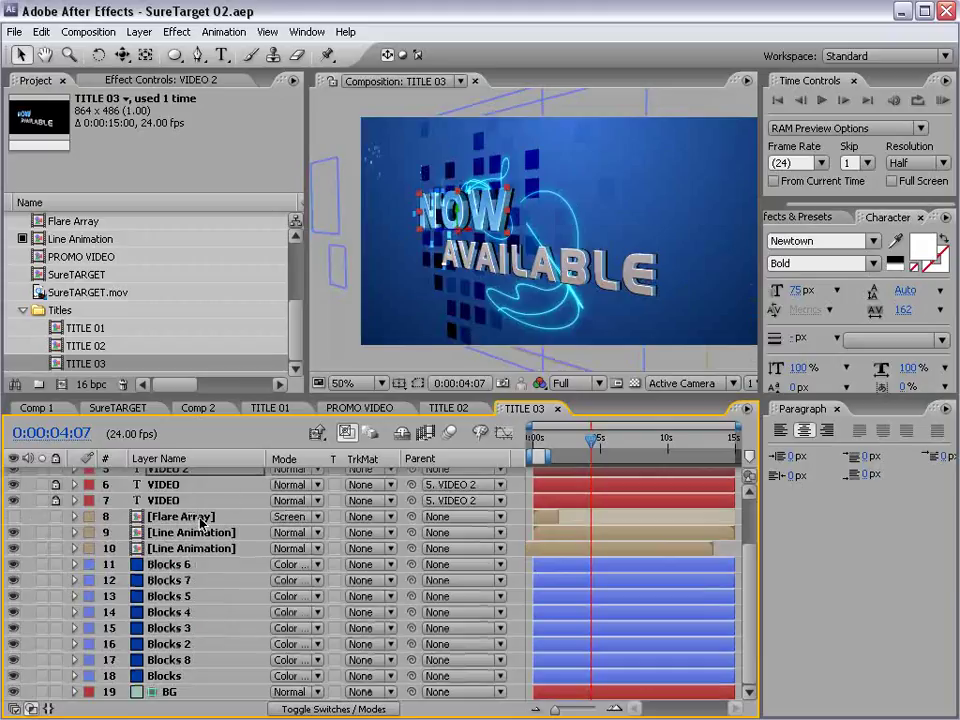
Enable the motion blur switch on all unlocked layers in TITLE 03
left_click(188, 579)
key("F4")
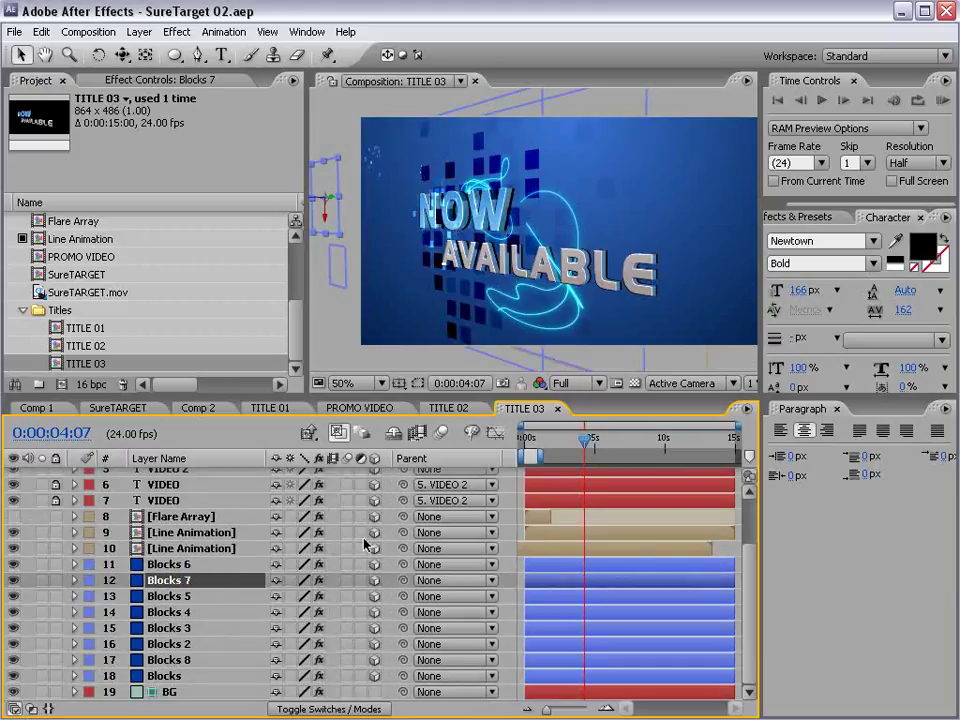
key("ctrl+a")
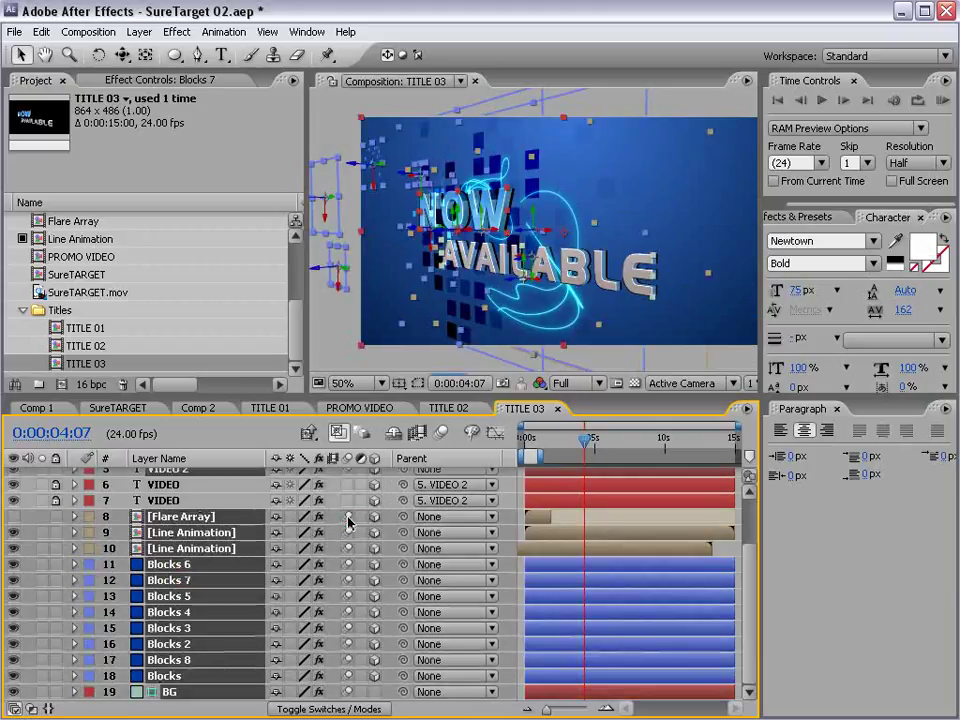
Select all unlocked layers in TITLE 02 and enable their motion blur switch
left_click(448, 408)
left_click(168, 581)
key("ctrl+a")
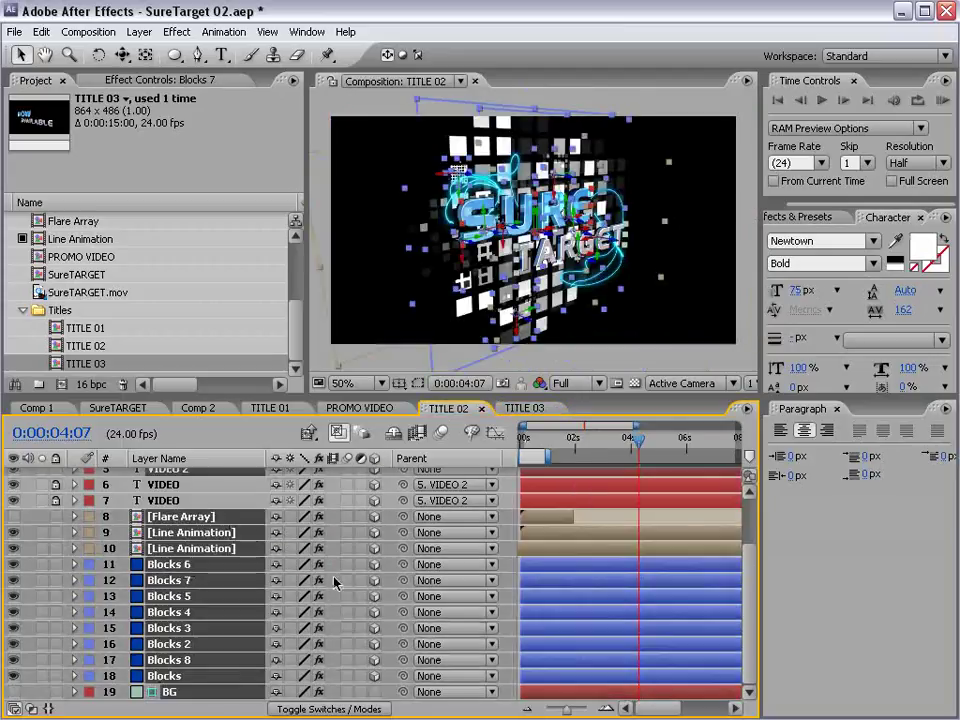
left_click(345, 581)
Return to the TITLE 01 composition and enable motion blur on all of its unlocked layers
double_click(68, 330)
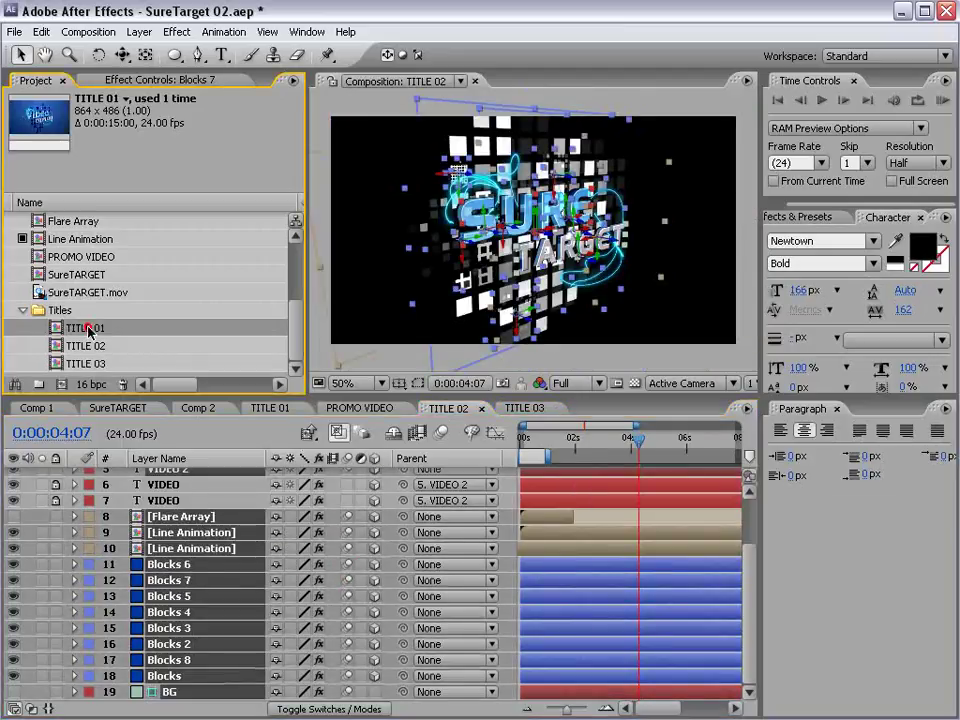
left_click(163, 648)
key("ctrl+a")
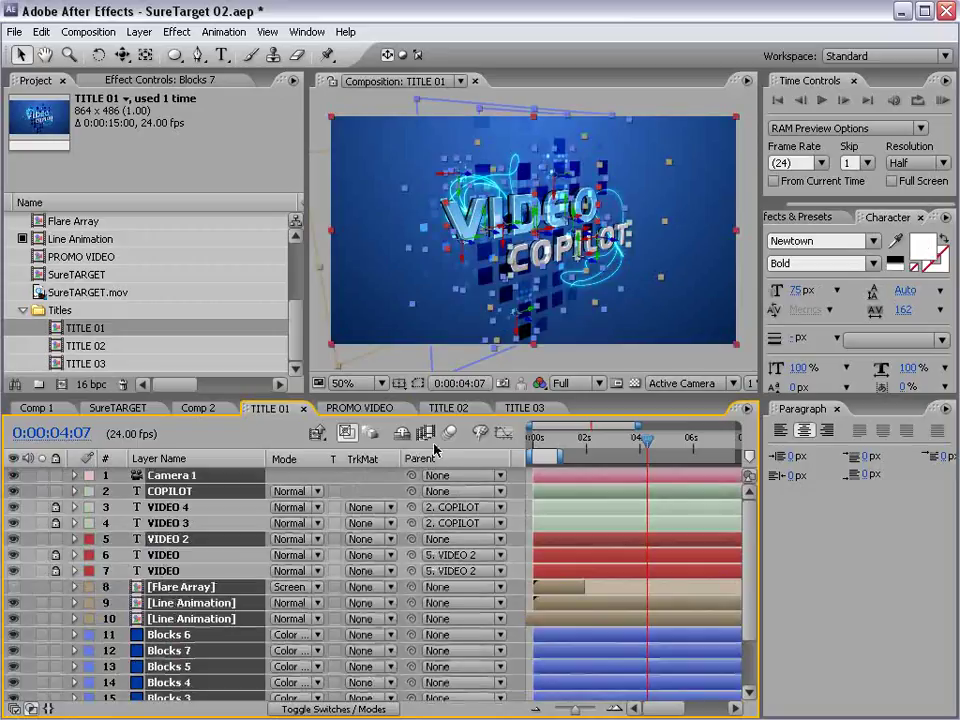
key("F4")
left_click(349, 492)
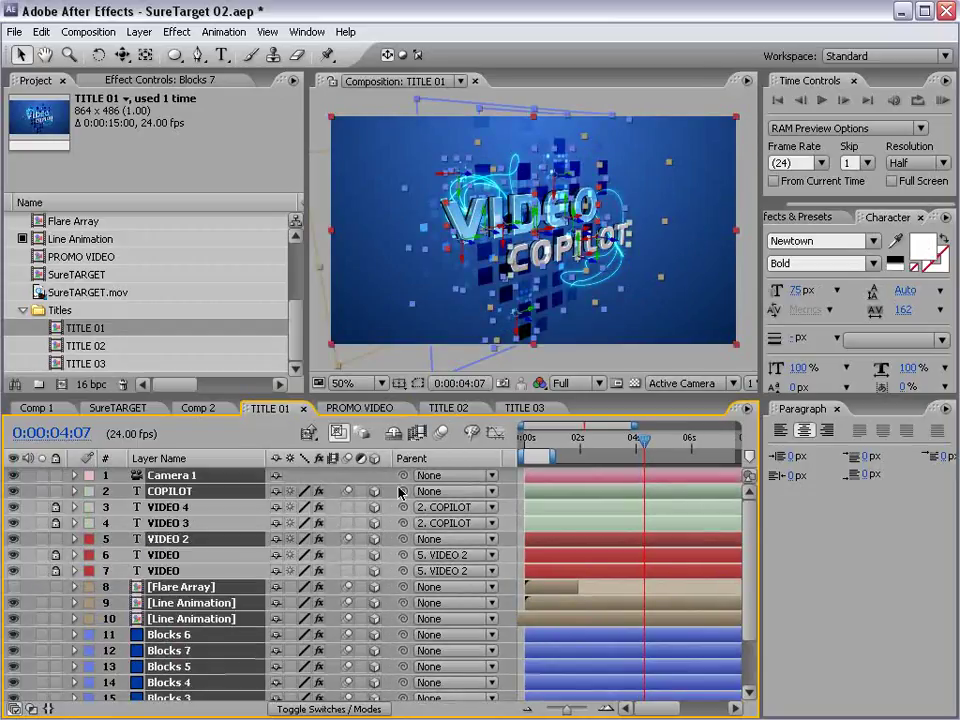
Enable motion blur for the whole PROMO VIDEO composition and set its viewer resolution to Half
left_click(360, 408)
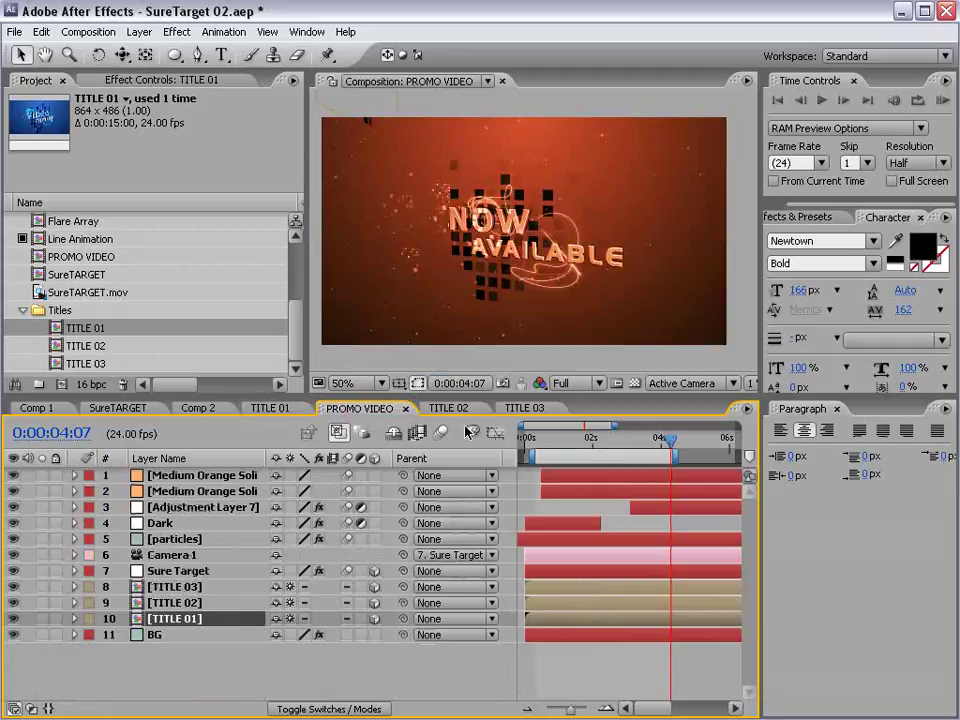
left_click(440, 434)
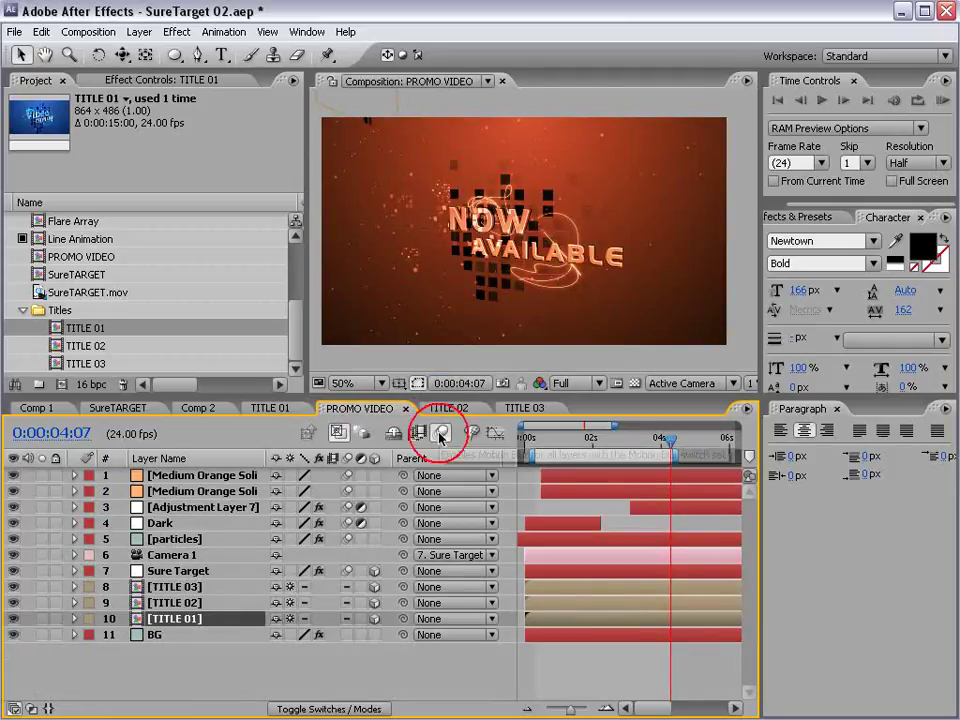
left_click(575, 383)
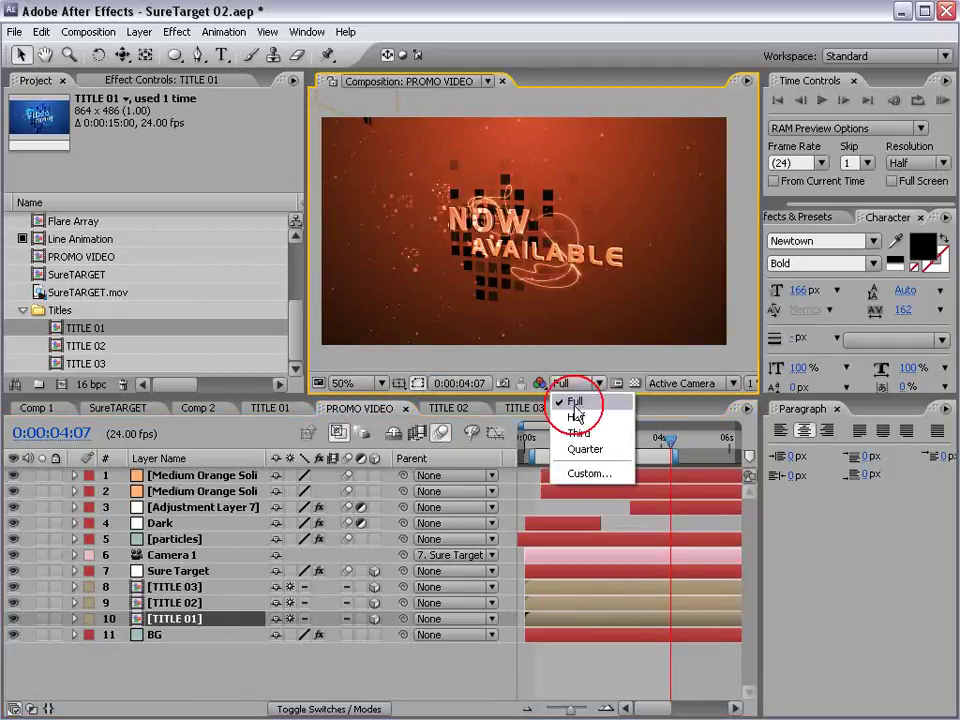
left_click(574, 411)
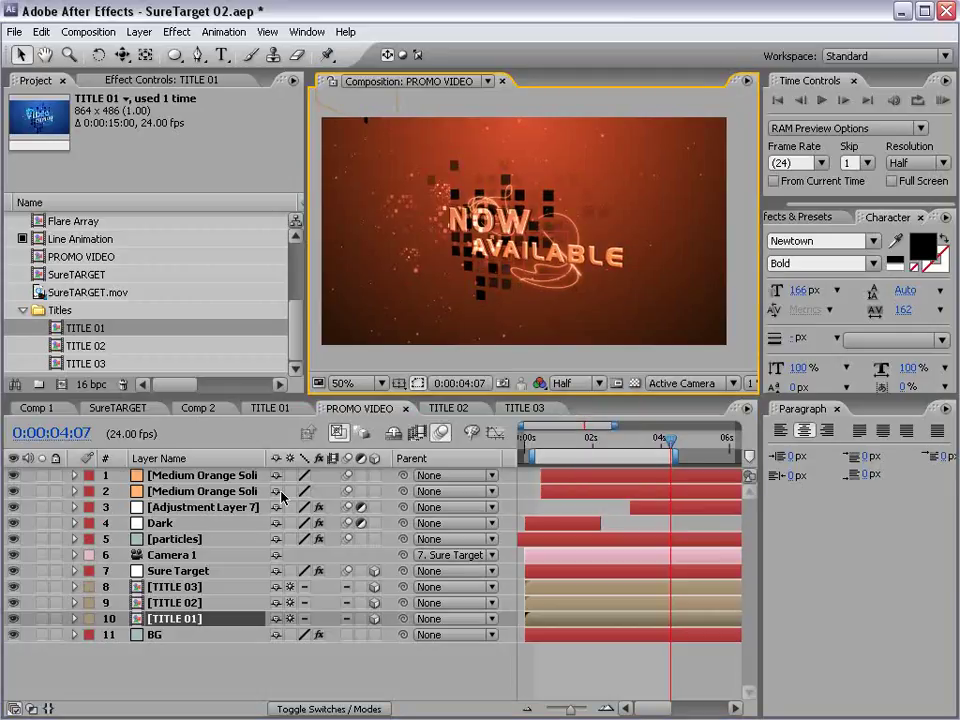
Reveal the Sure Target layer's keyframes and inspect the motion blur of the camera move at 0:00:01:09
key("minus")
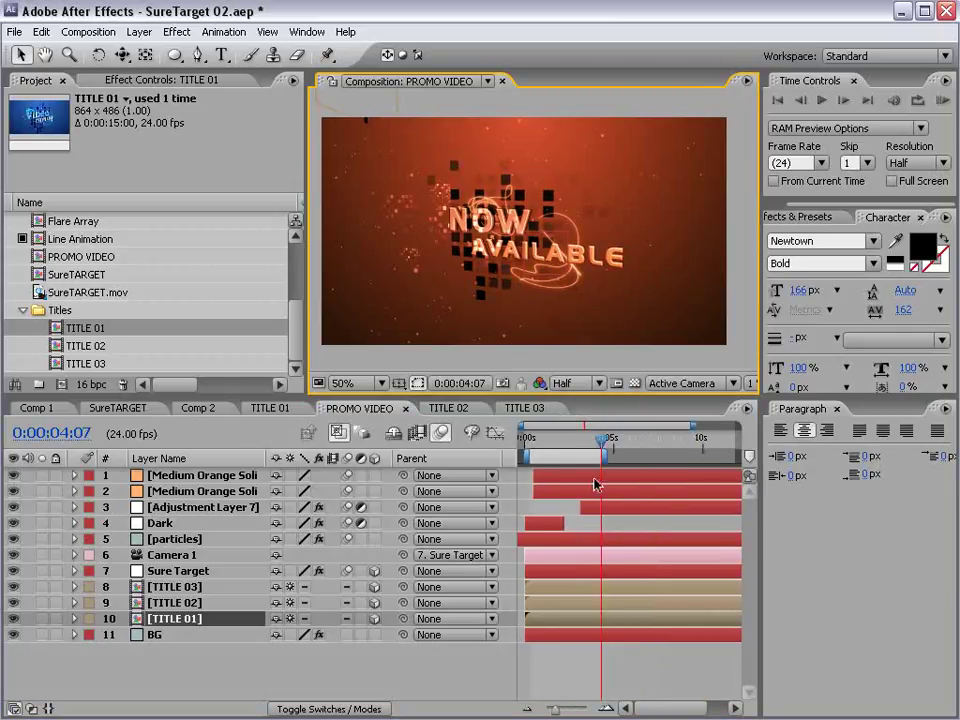
left_click(180, 571)
key("u")
key("equal")
key("space")
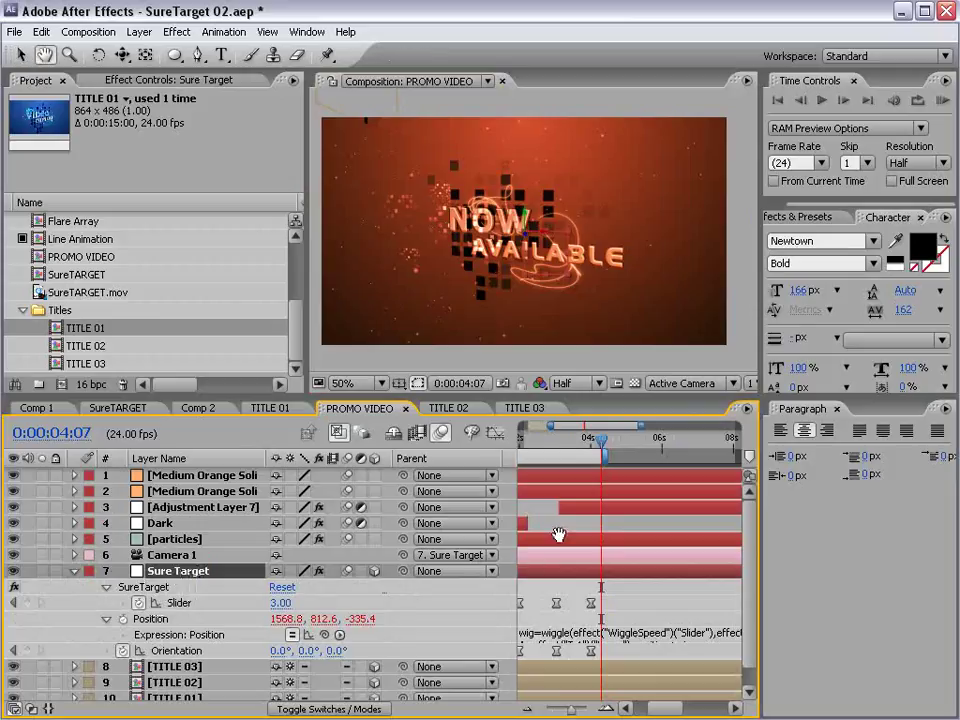
left_click_drag(559, 535, 688, 529)
left_click(574, 441)
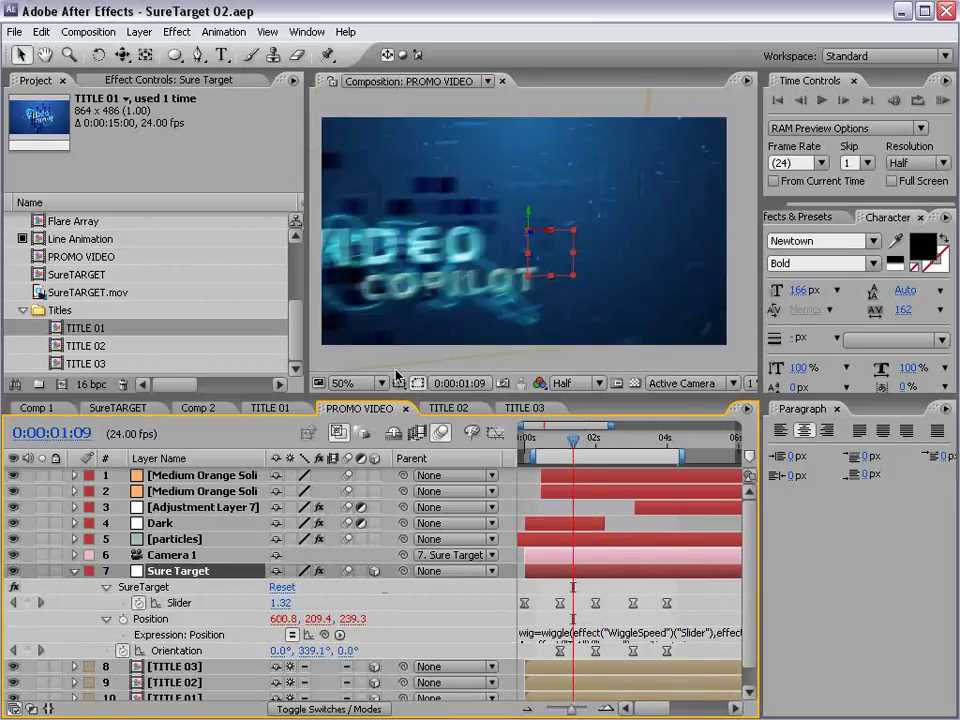
Copy the Flare Array layer from TITLE 02 into PROMO VIDEO, start it shortly before 0:00:02:01, and make it visible
left_click(448, 408)
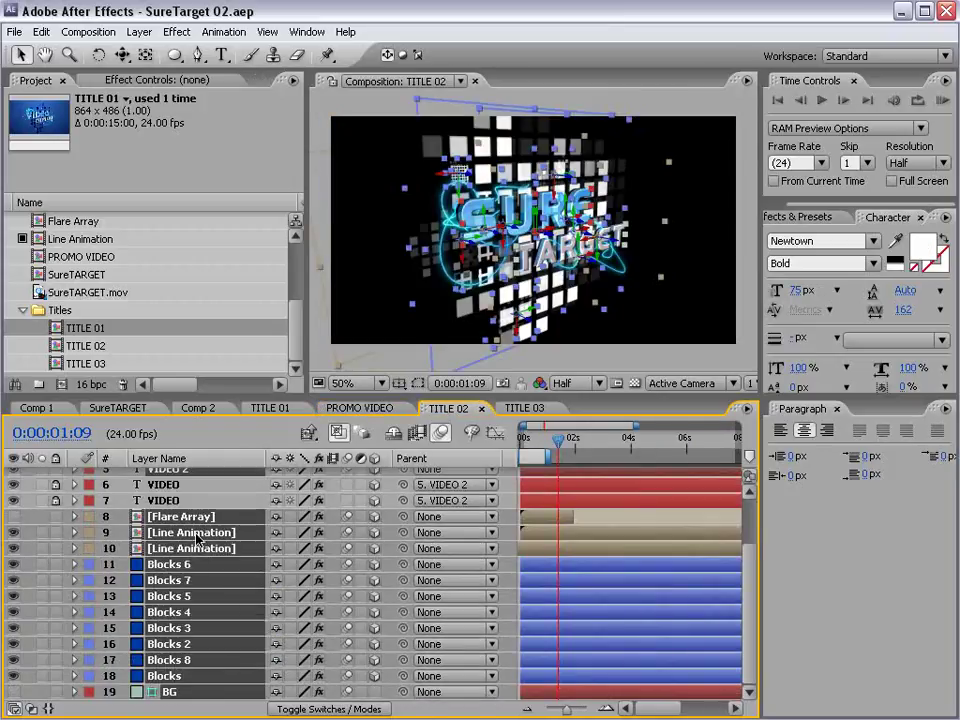
left_click(166, 517)
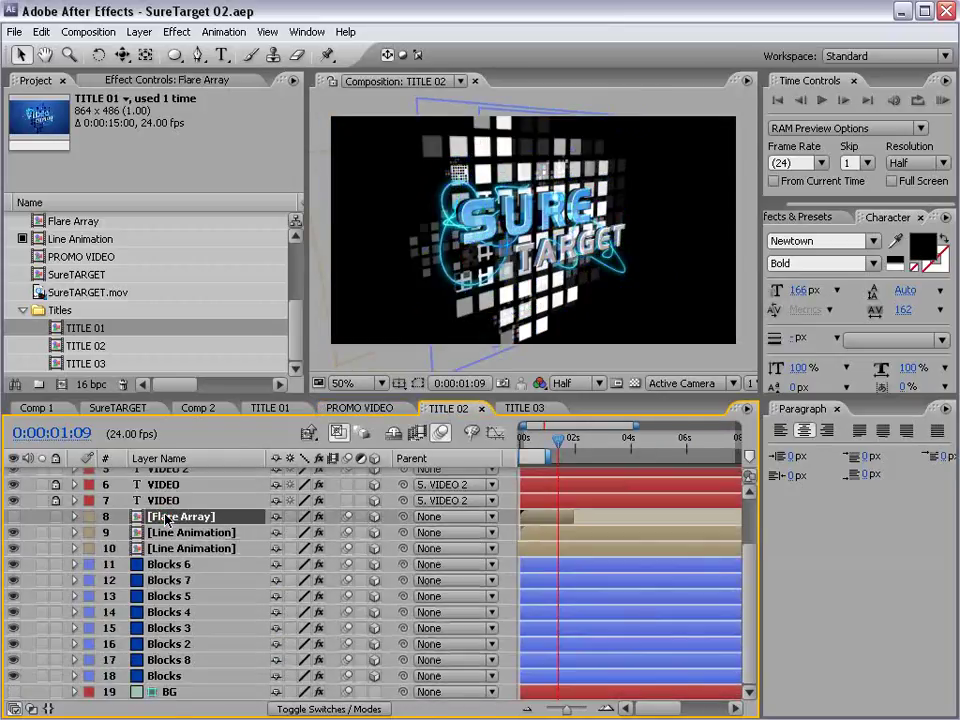
left_click(358, 408)
key("ctrl+v")
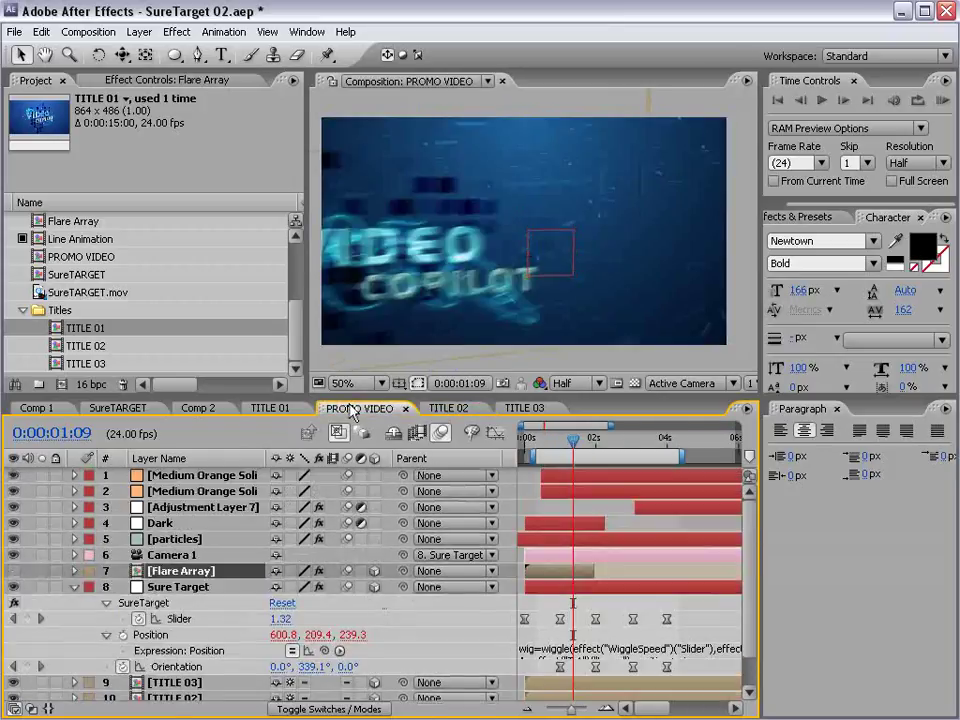
left_click(75, 588)
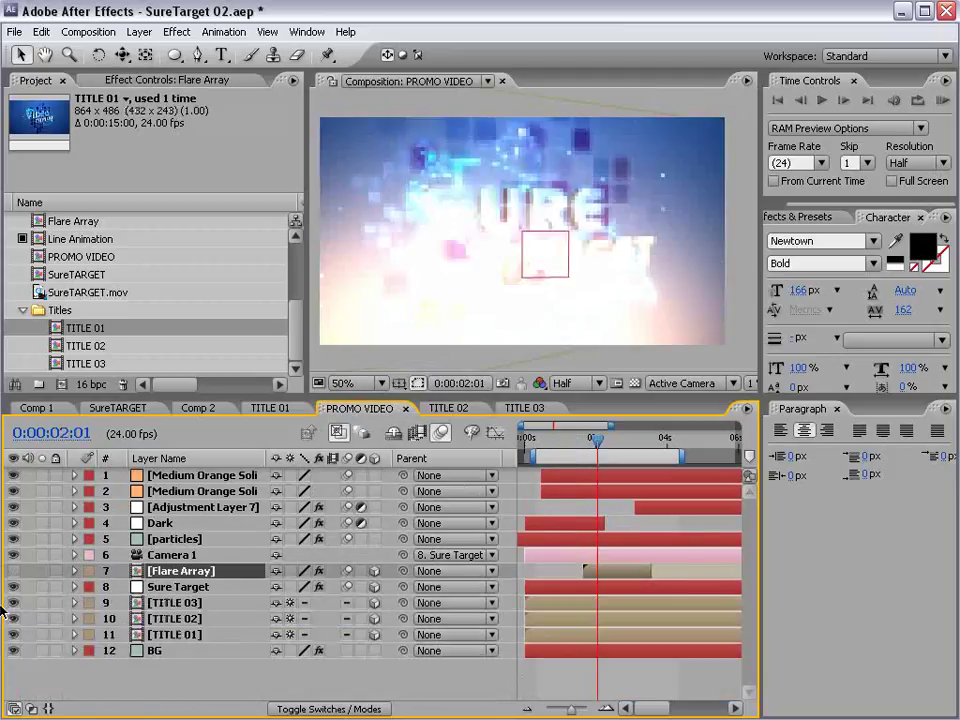
left_click(13, 571)
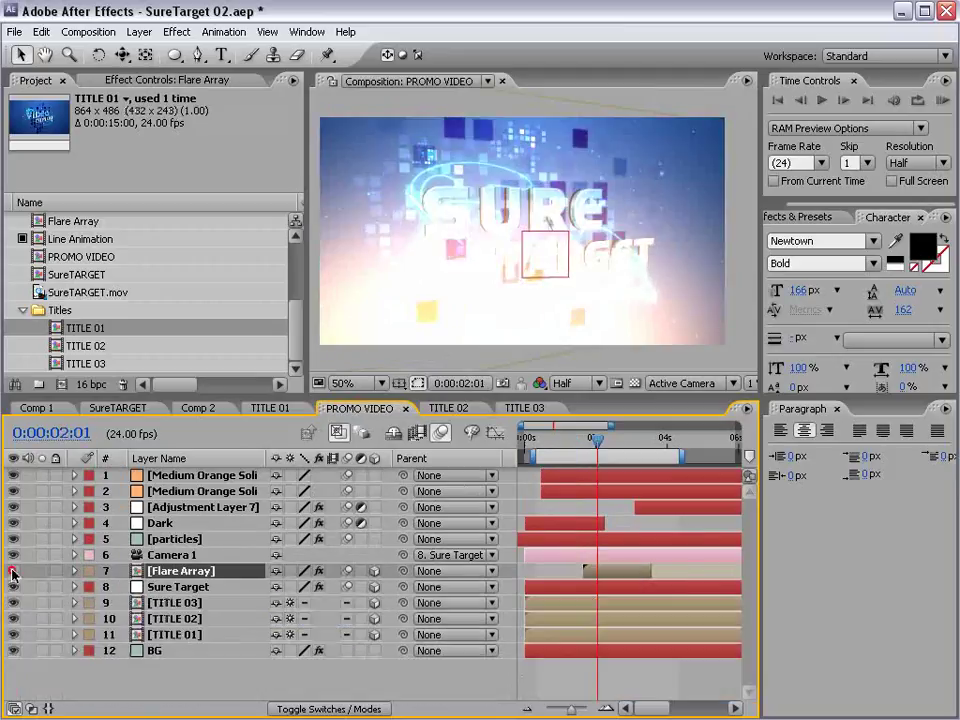
Turn off the Flare Array layer's 3D switch and keep its blending mode at Screen, checking the flares at 0:00:02:16
left_click(375, 571)
left_click_drag(604, 449, 619, 446)
key("F4")
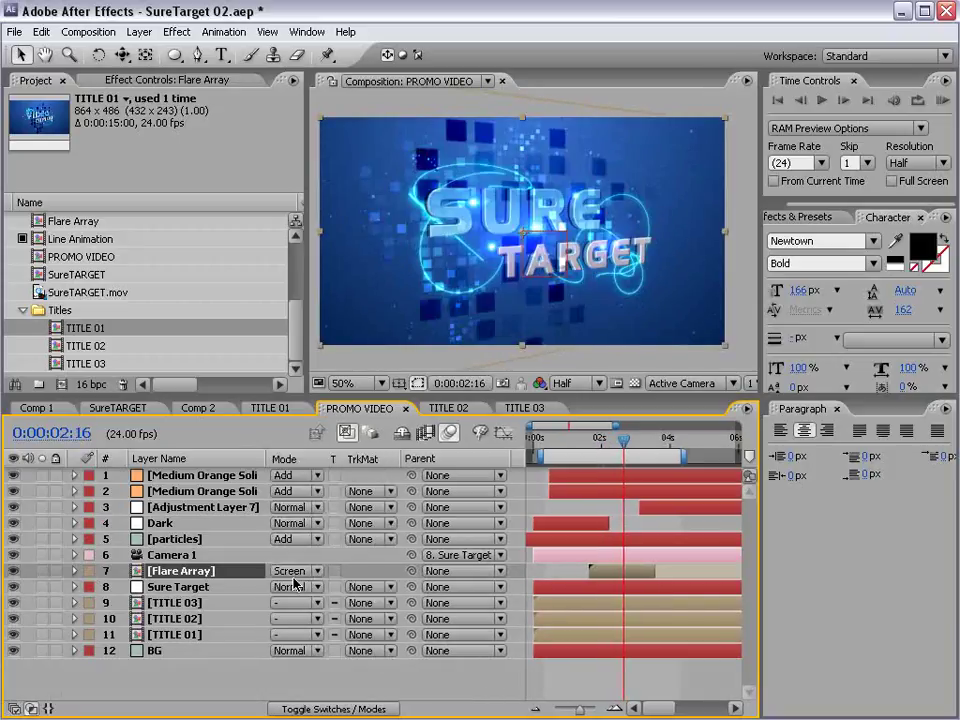
left_click(296, 571)
left_click(301, 572)
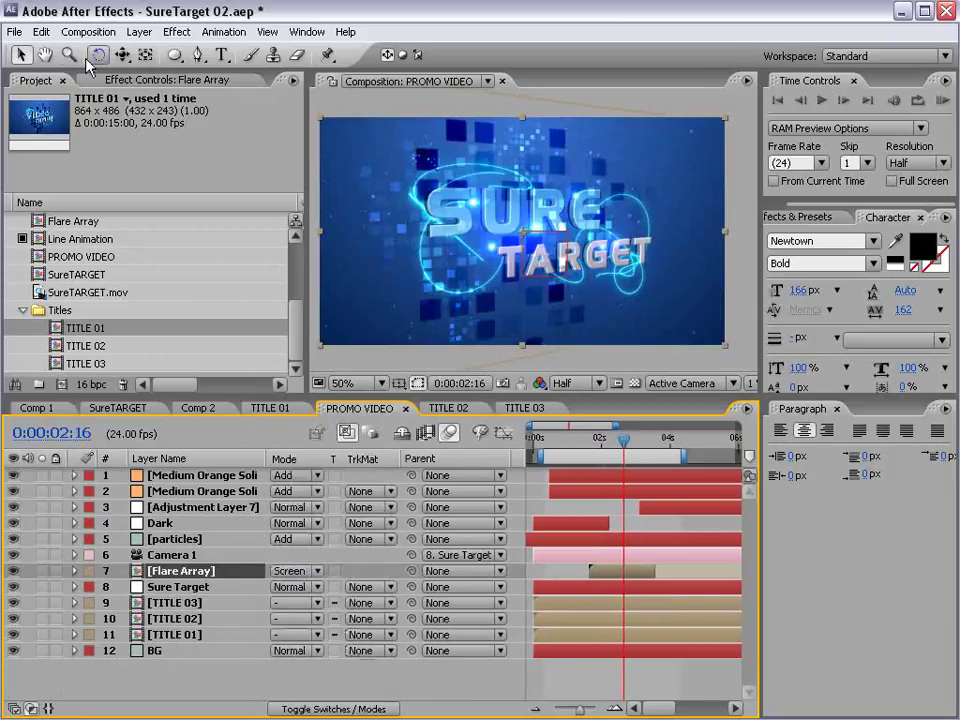
Reset the Curves effect on the Flare Array layer
left_click(112, 80)
left_click(152, 194)
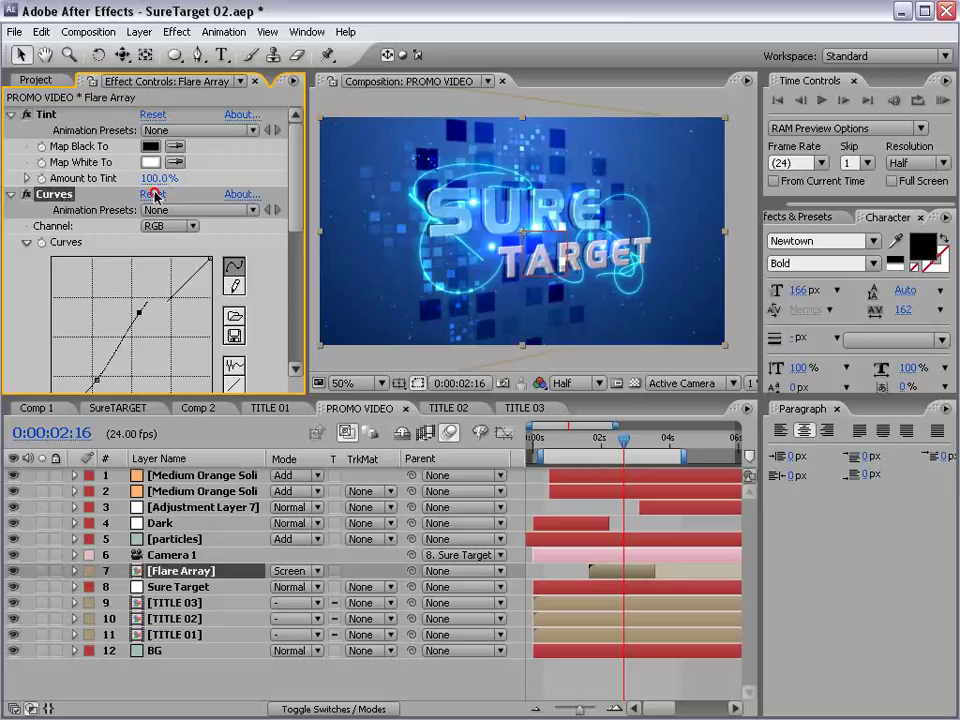
Raise the Red channel strongly through its midtones in the Flare Array layer's Curves effect to tint the flares red
left_click(171, 226)
left_click(170, 245)
left_click_drag(136, 332, 114, 303)
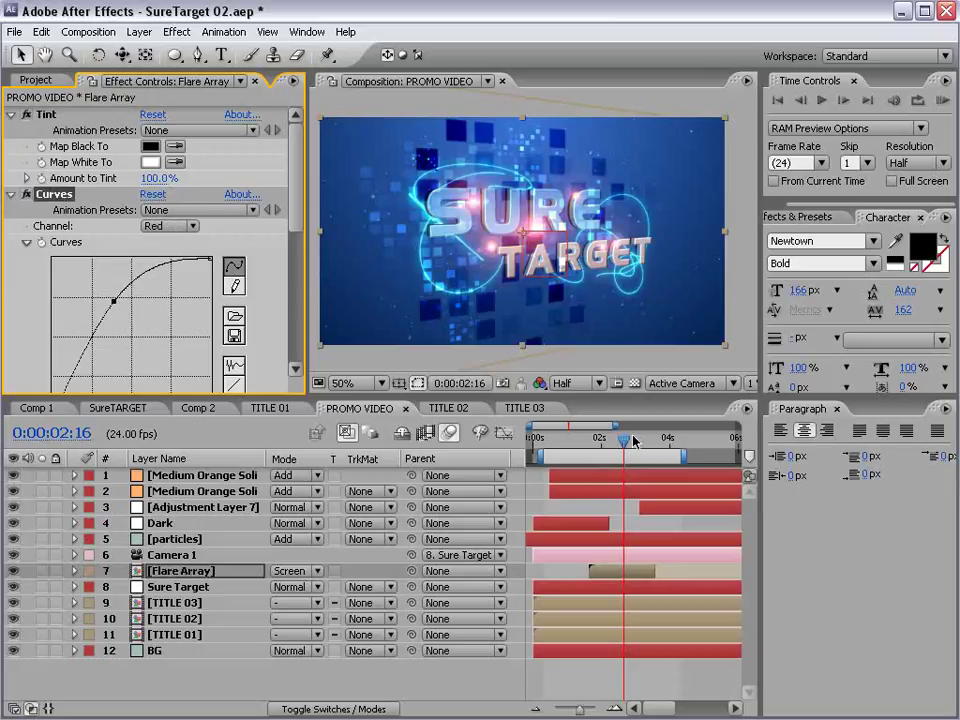
Inspect the tinted flares at 0:00:02:20 in an enlarged composition view, RAM-preview PROMO VIDEO, and return to 0:00:02:16
mouse_move(633, 440)
left_mouse_down()
mouse_move(652, 447)
mouse_move(627, 455)
left_mouse_up()
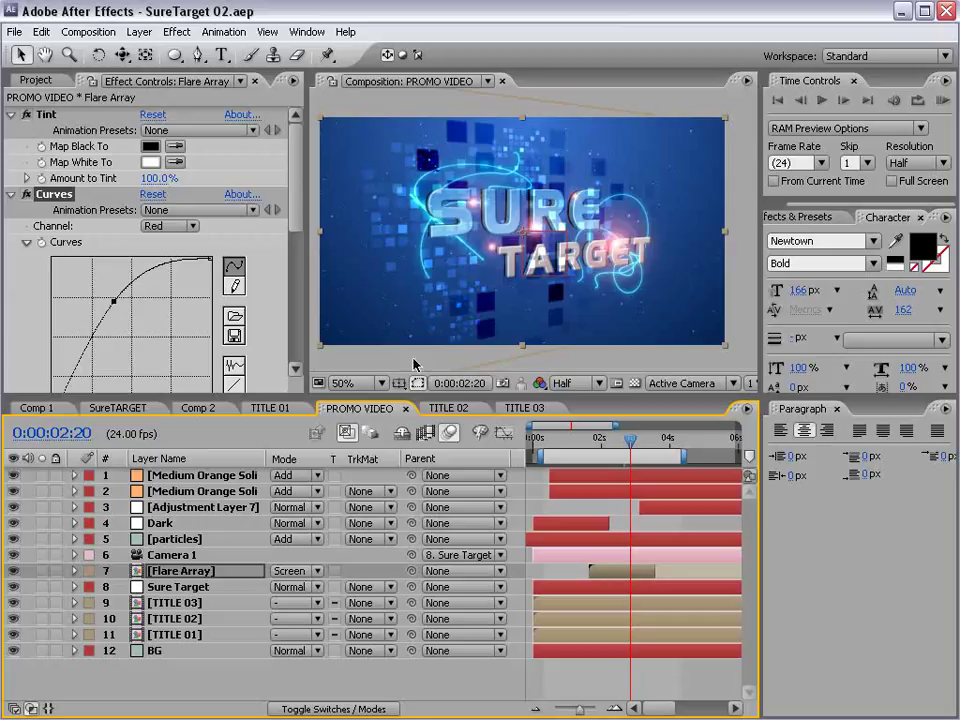
left_click_drag(309, 393, 202, 476)
scroll(435, 310, "up", 2)
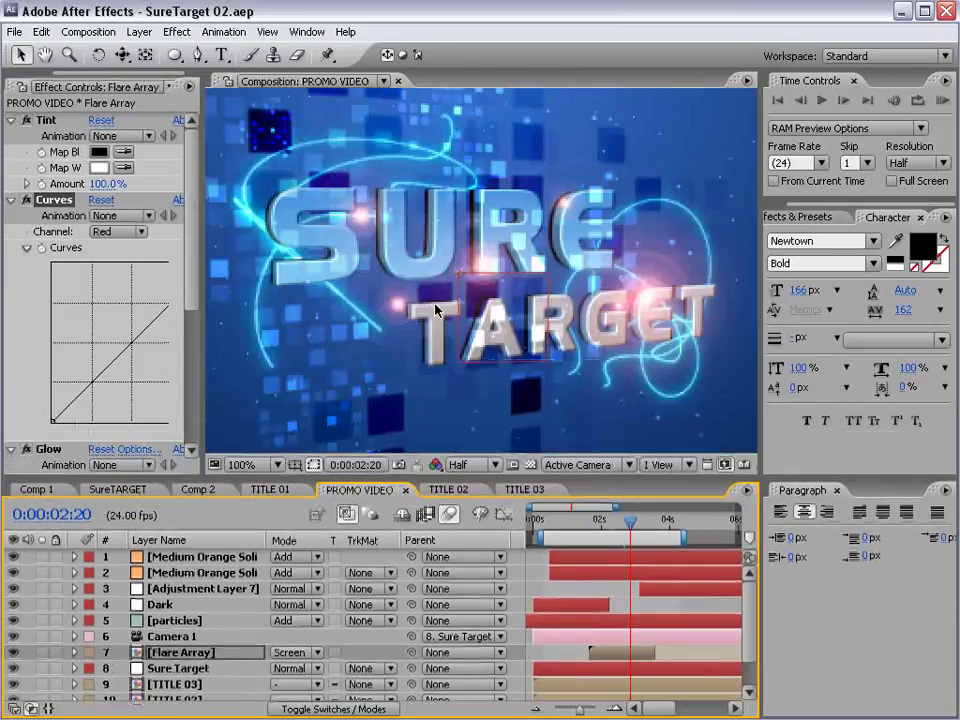
scroll(360, 265, "down", 2)
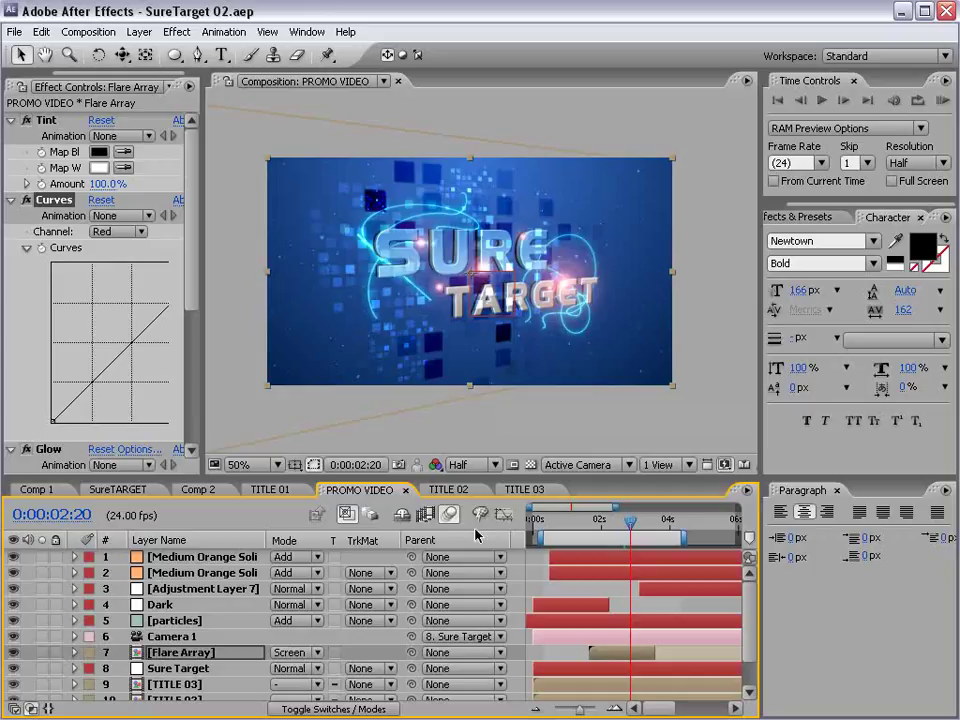
left_click(530, 570)
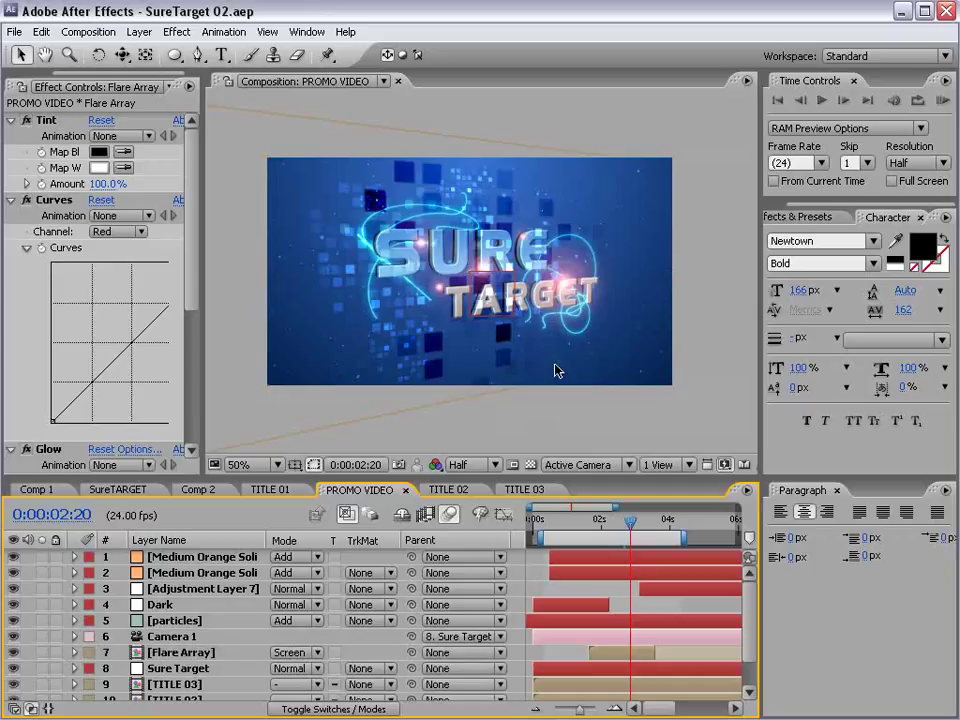
key("KP_0")
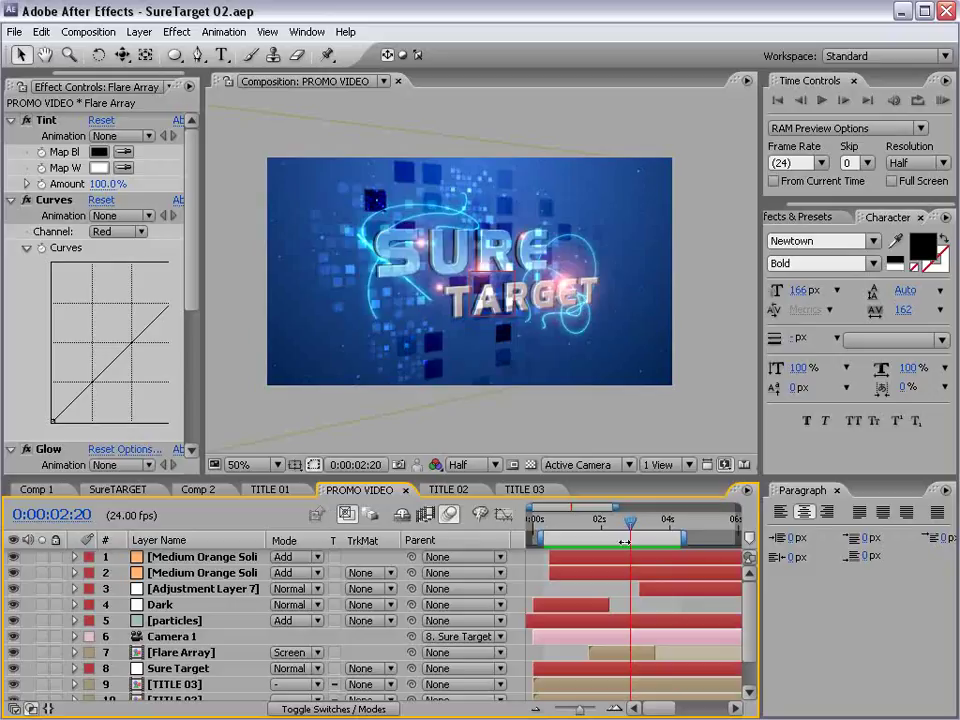
mouse_move(630, 522)
left_mouse_down()
mouse_move(608, 527)
mouse_move(622, 527)
left_mouse_up()
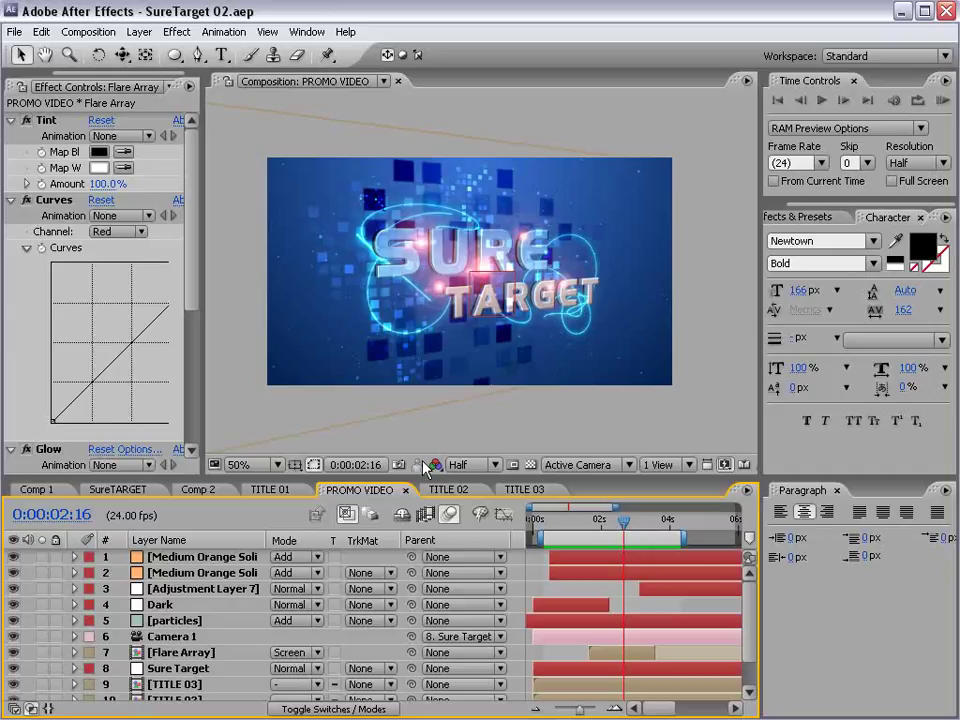
Lower the opacity of all Blocks layers in TITLE 02 together, bringing Blocks 6 to 65% and Blocks 7 to 11%, and return to PROMO VIDEO
left_click(448, 489)
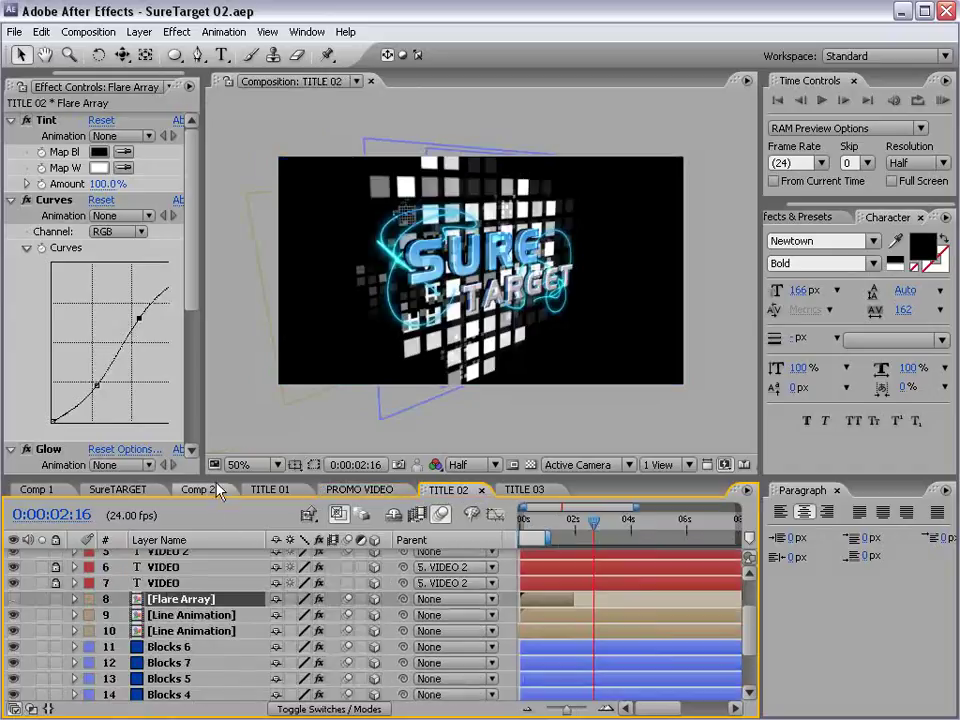
left_click_drag(210, 478, 207, 358)
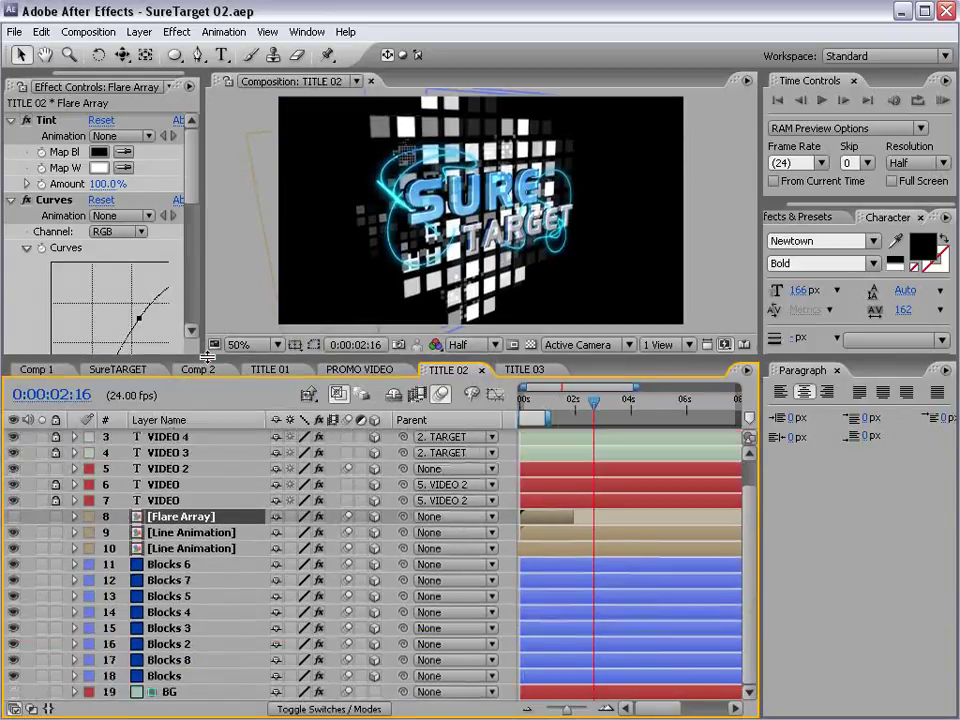
left_click(182, 566)
left_click(166, 680, "shift")
key("t")
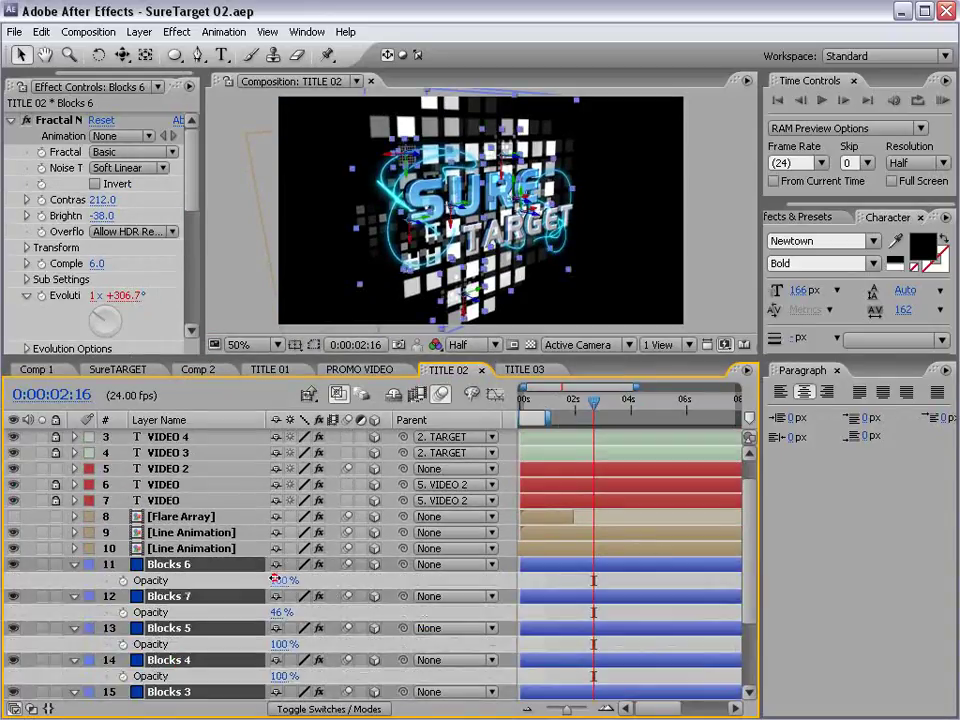
left_click_drag(265, 578, 235, 580)
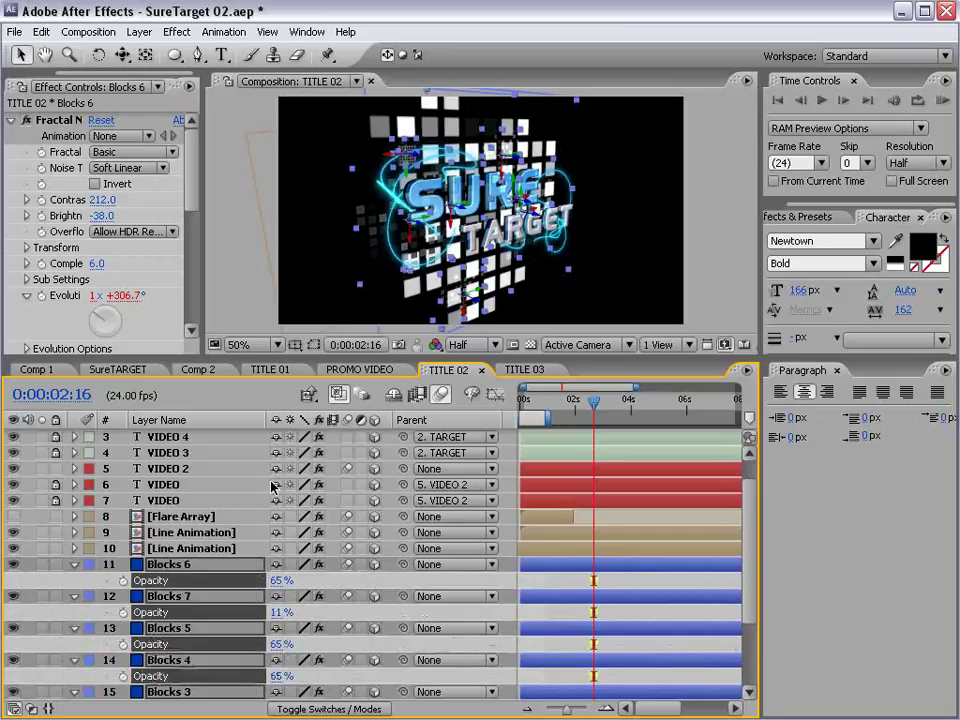
left_click(391, 371)
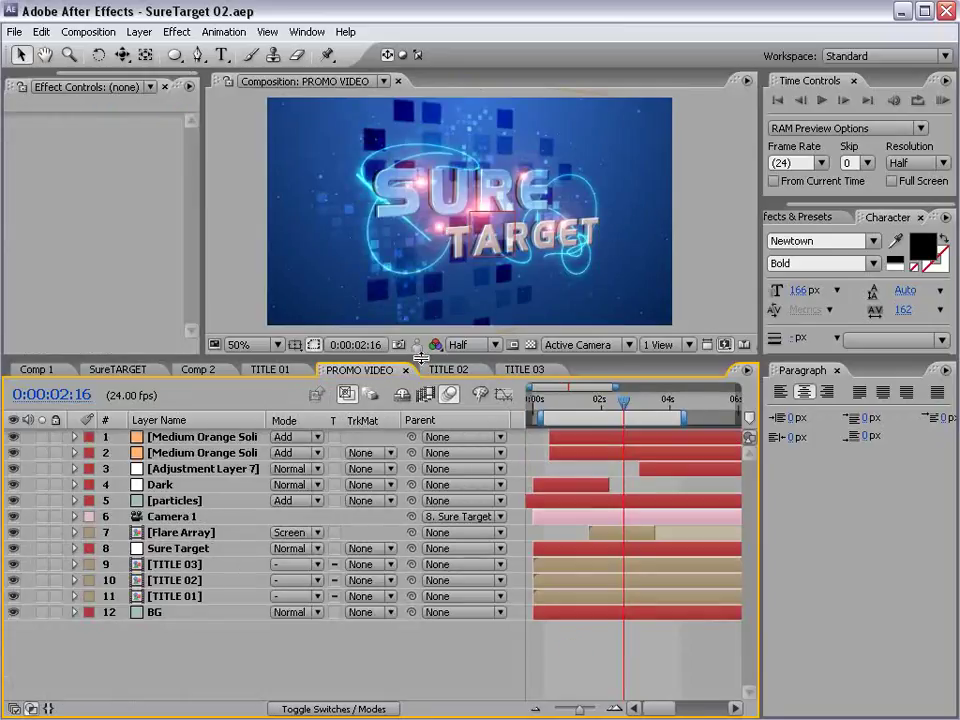
left_click_drag(417, 358, 413, 440)
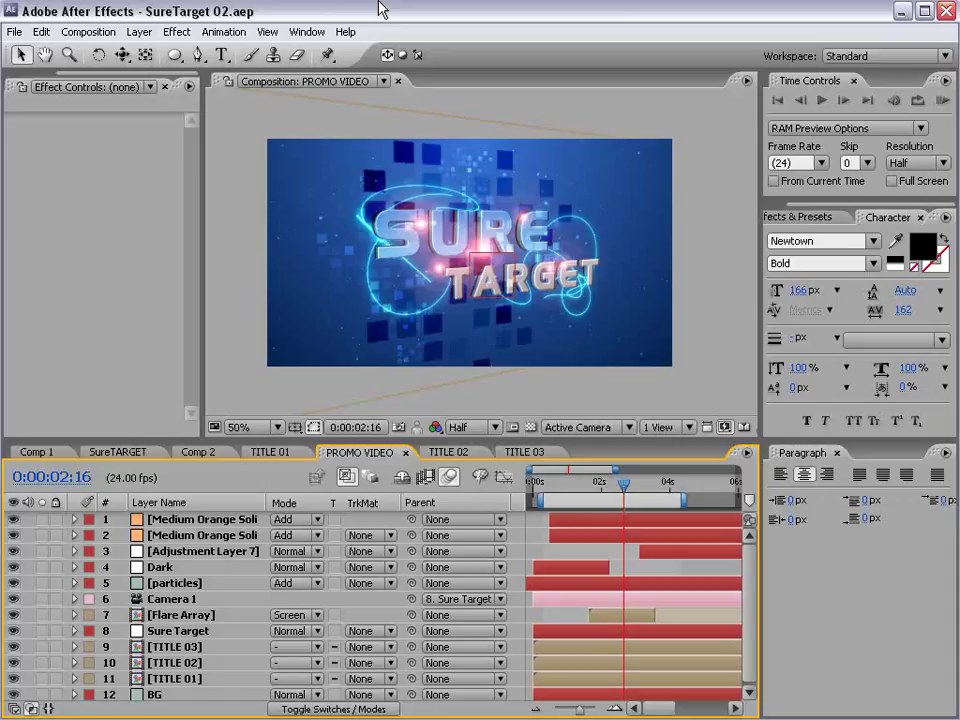
Inspect the VIDEO COPILOT title close up at 0:00:00:14 in PROMO VIDEO
left_click(555, 484)
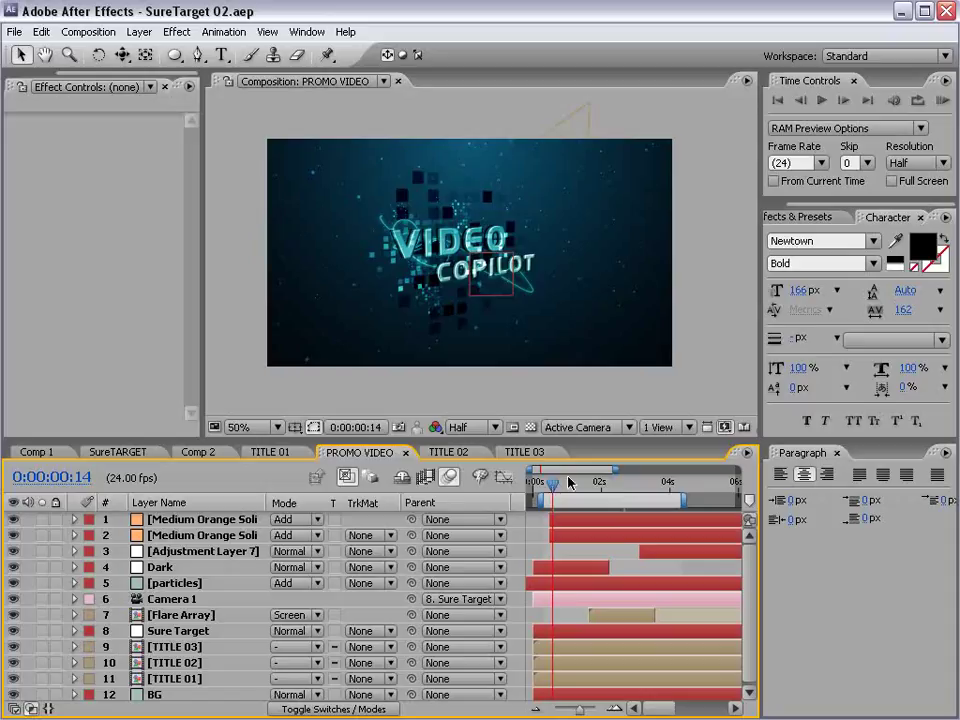
scroll(490, 328, "up", 1)
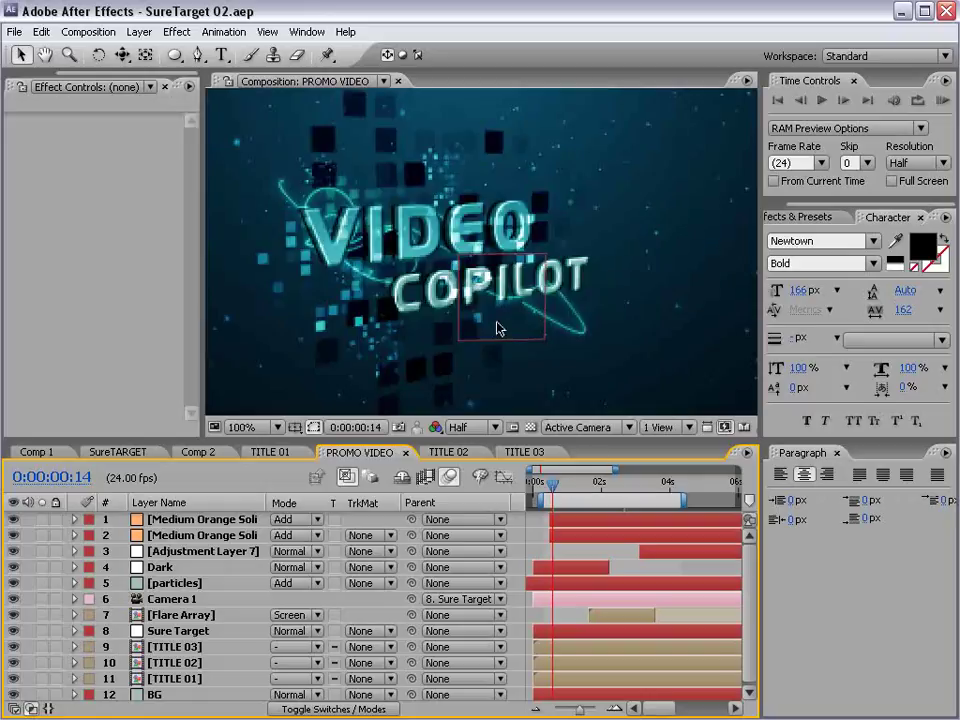
scroll(512, 314, "down", 1)
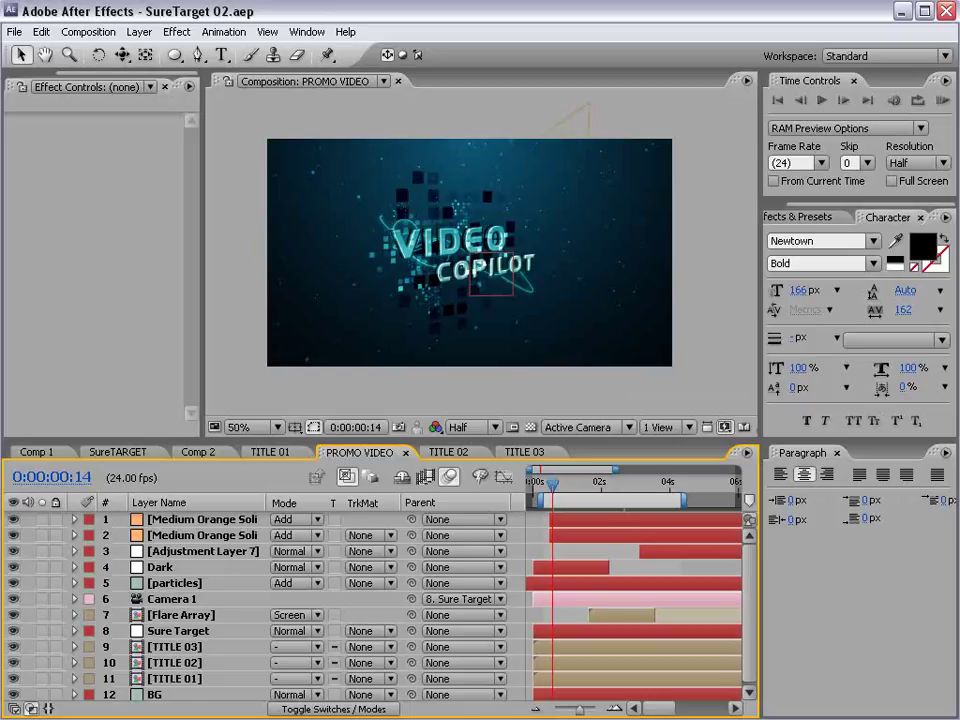
Switch to the suretar.jpg picture in Windows Picture and Fax Viewer, and view the Hard Target (1993) IMDb page in Firefox
key("alt+Tab")
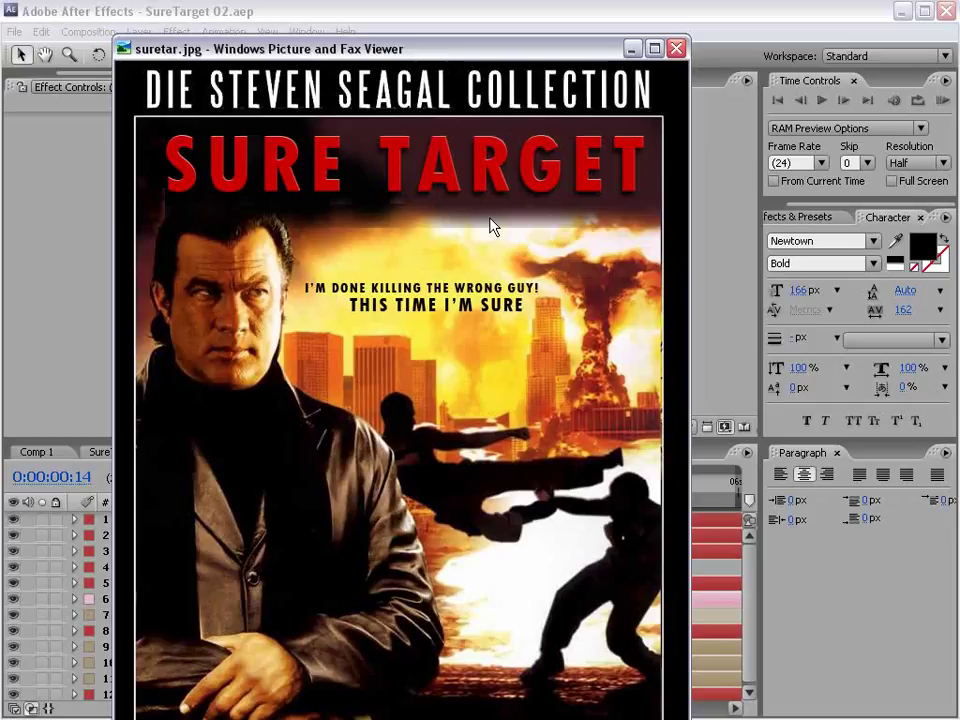
left_click(252, 14)
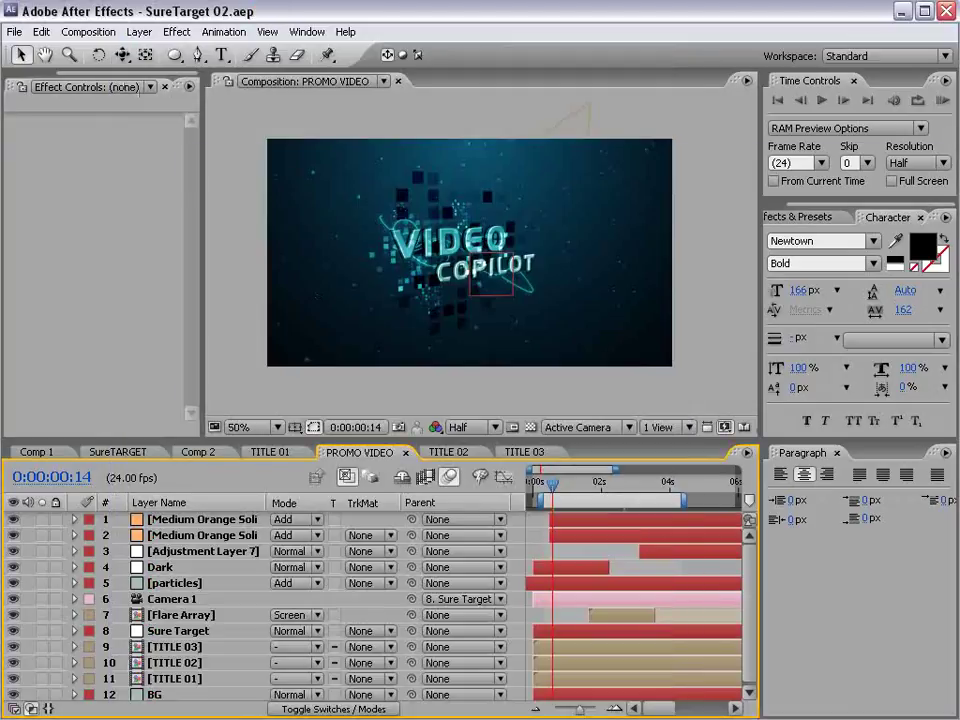
key("alt+Tab")
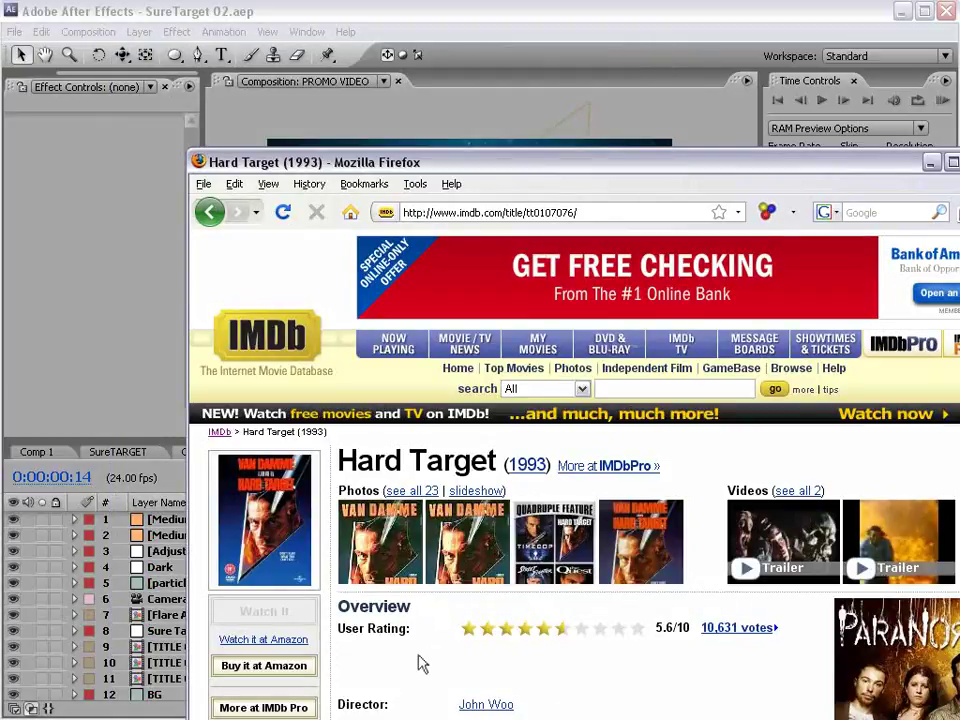
scroll(422, 664, "down", 3)
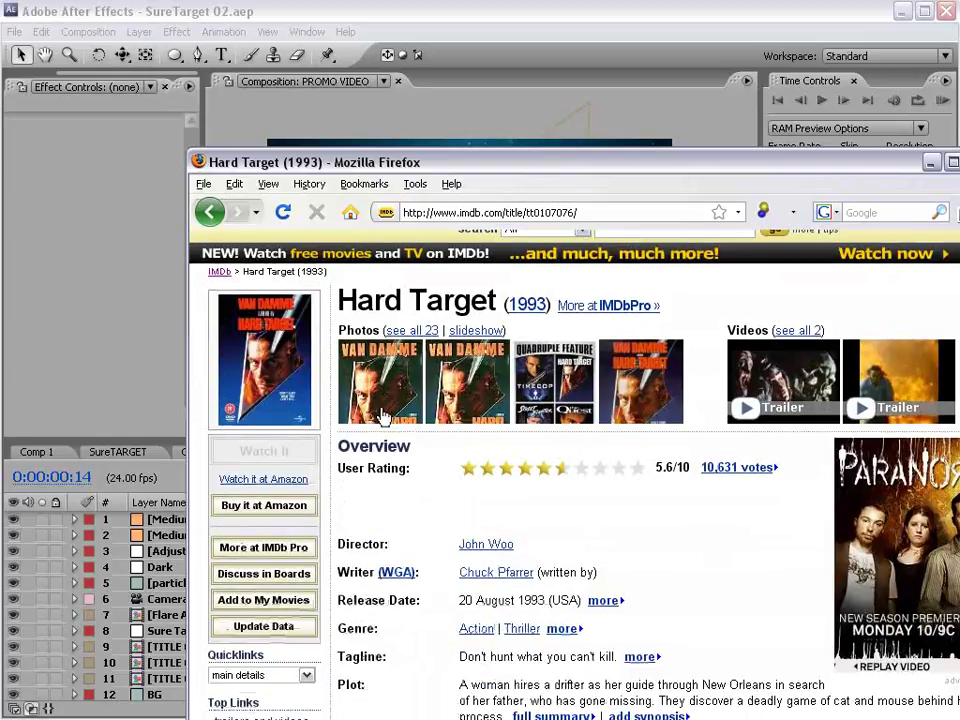
scroll(428, 494, "up", 1)
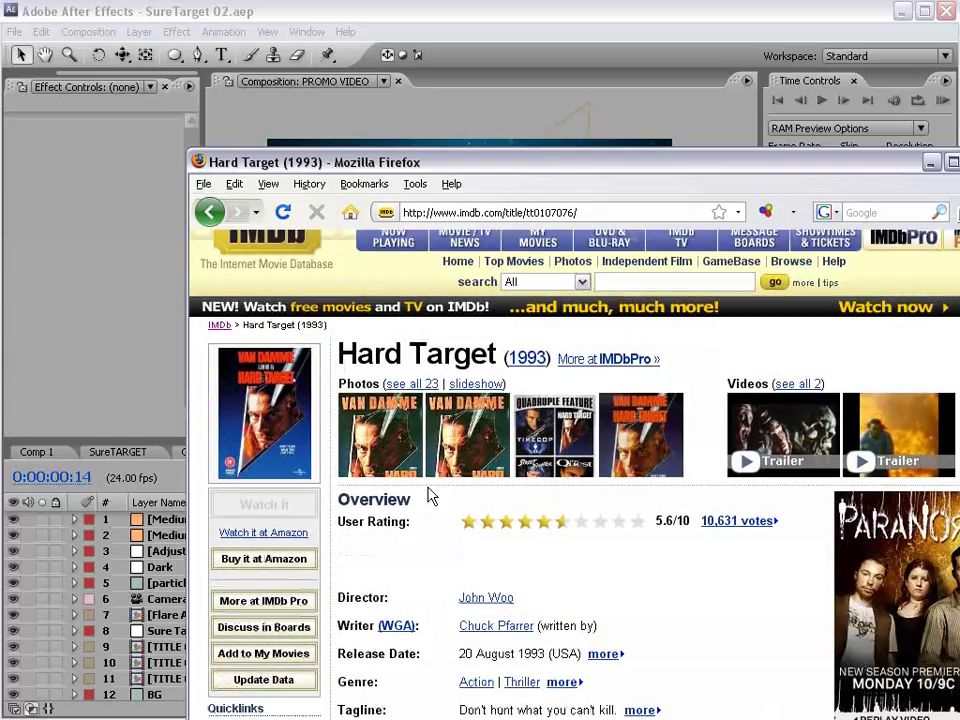